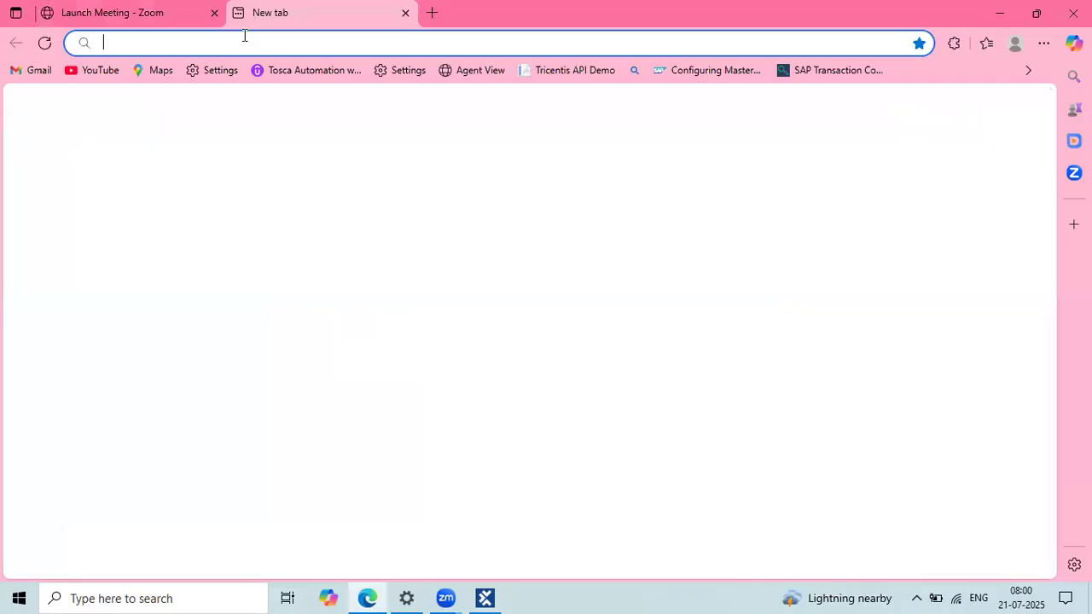
Step: Load the ParaBank welcome page (parabank.parasoft.com) in Edge from the 'pa' address suggestion
text(pa)
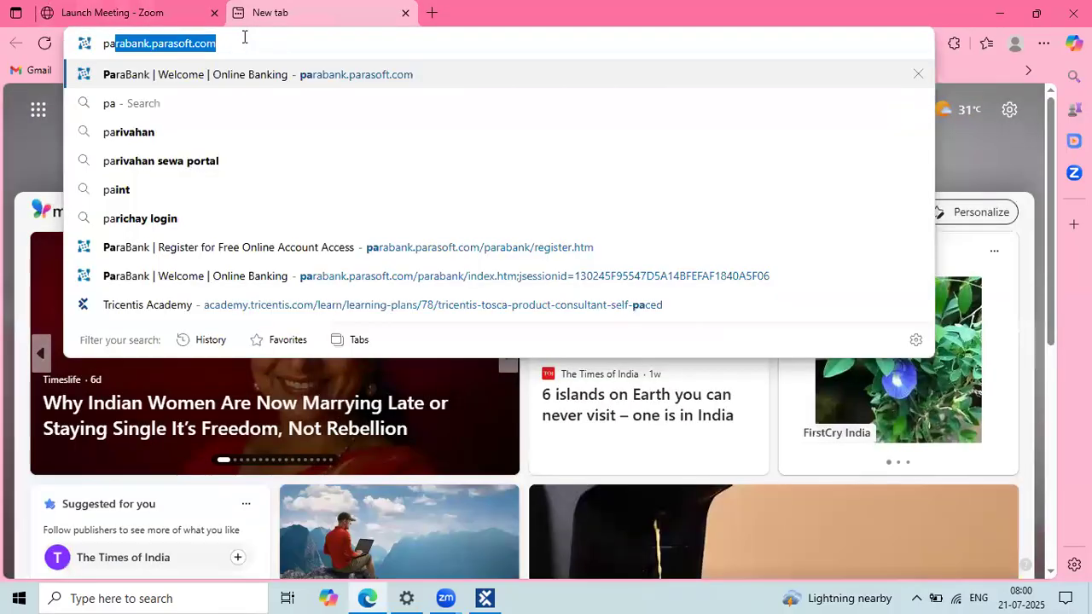
key(Return)
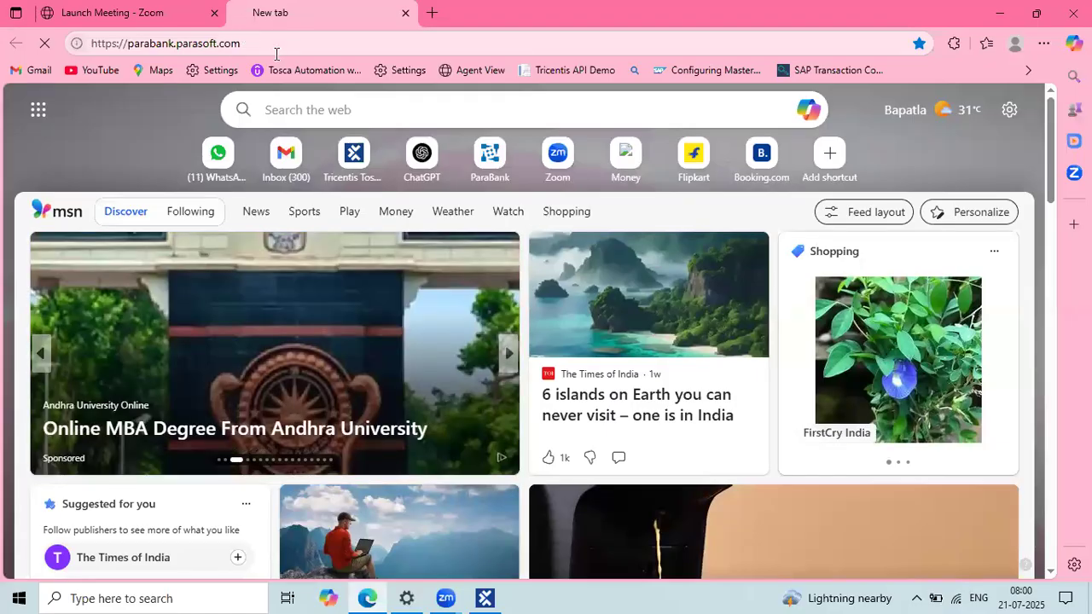
click(241, 47)
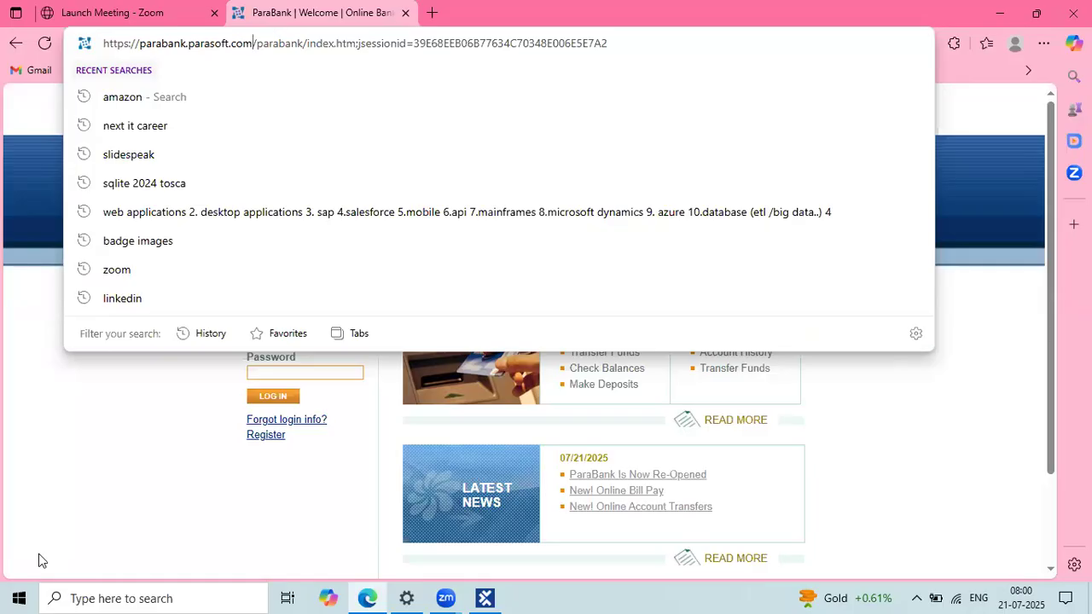
click(104, 480)
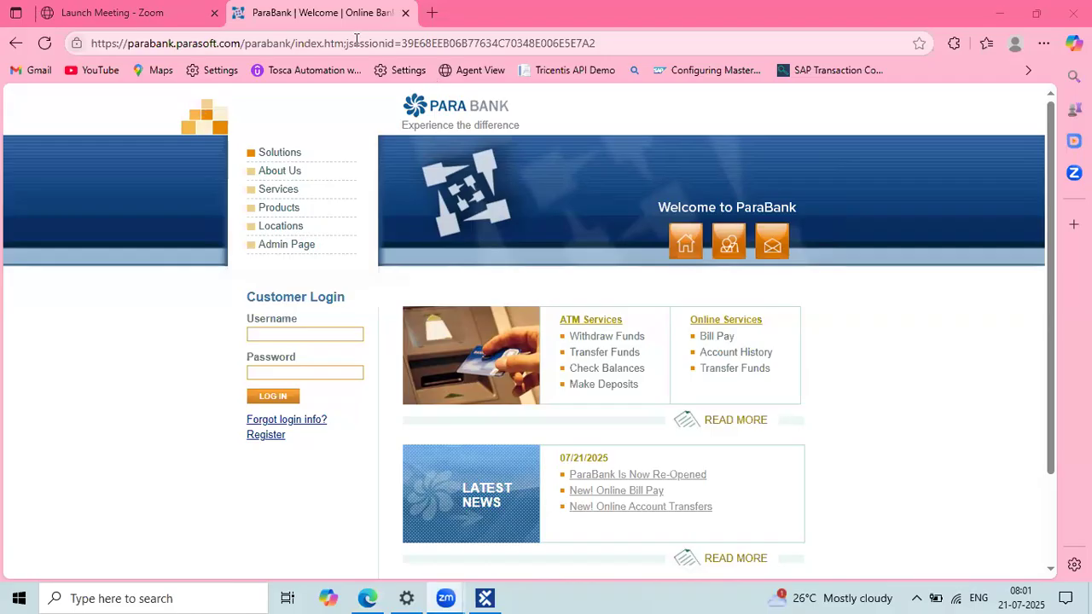
key(ctrl+t)
Step: Load web.whatsapp.com in the new tab and drag the ParaBank tab to its right
text(web.whatsapp.com)
key(Return)
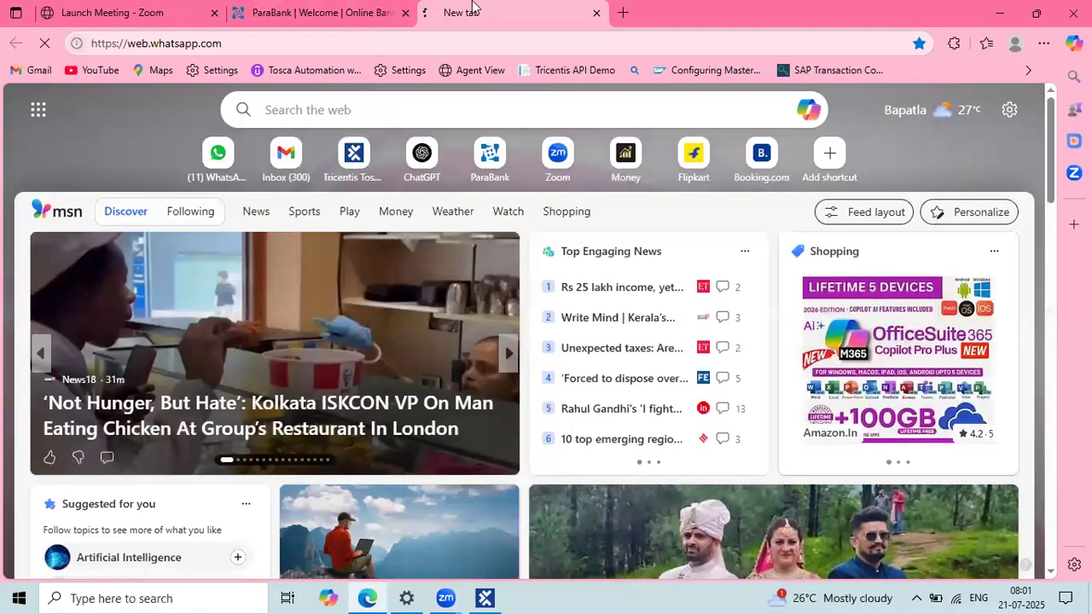
drag(278, 5, 437, 5)
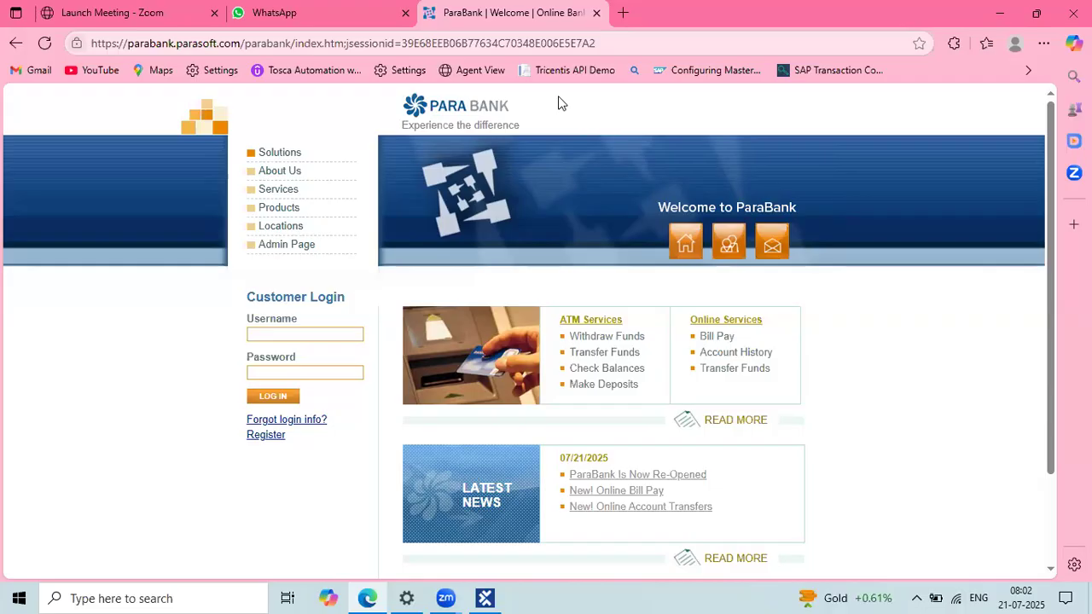
Step: Sign in to Tosca Commander with the repository password
click(485, 598)
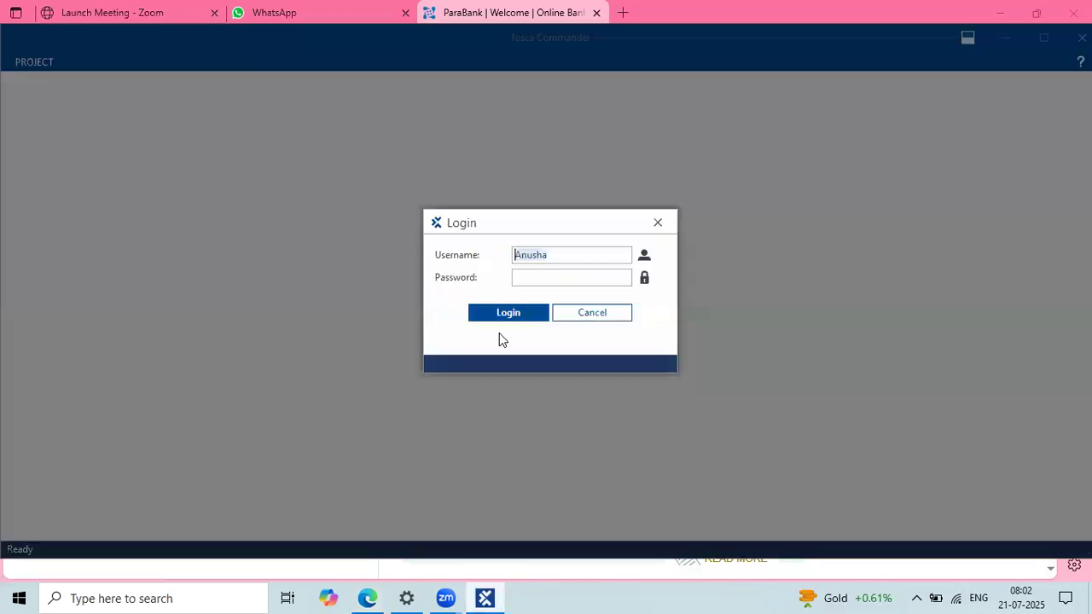
click(525, 277)
text(****)
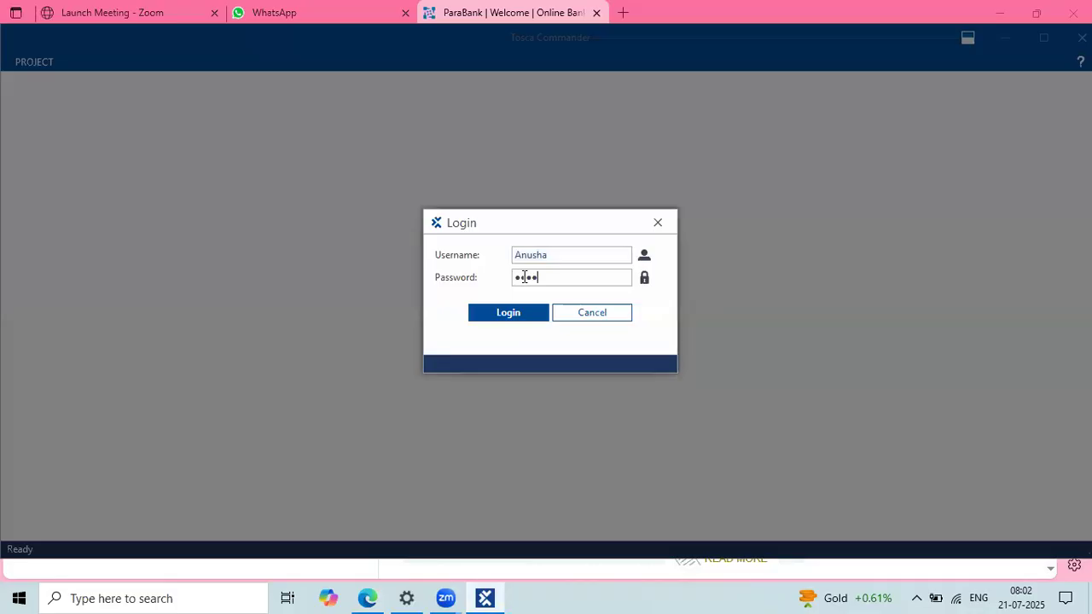
text(******)
key(Return)
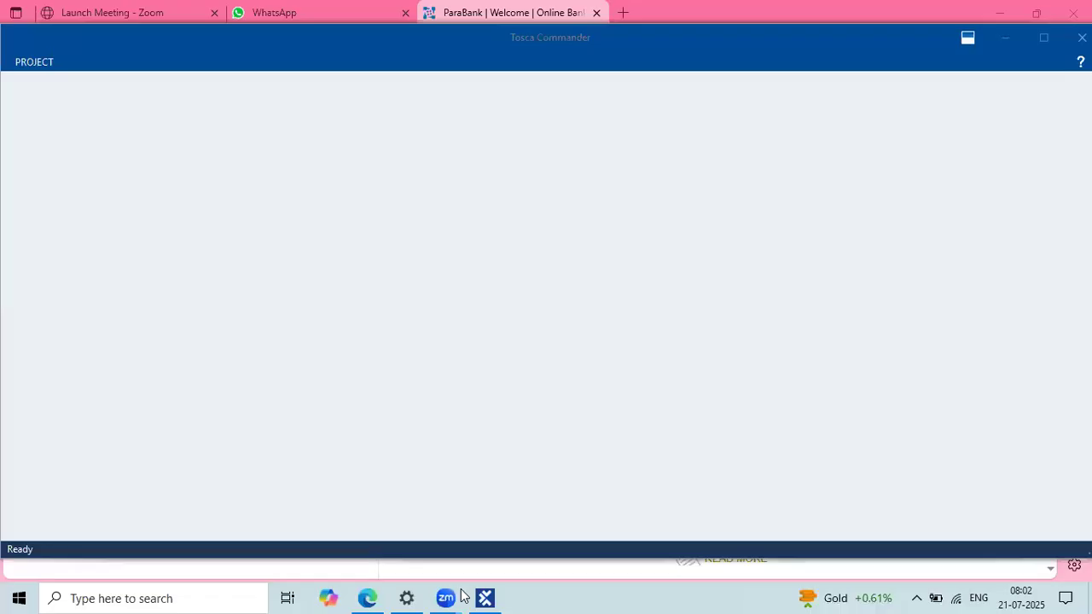
Step: Minimize Edge and open the desktop document 'Tricentis Tosca July 17 Batch'
click(369, 597)
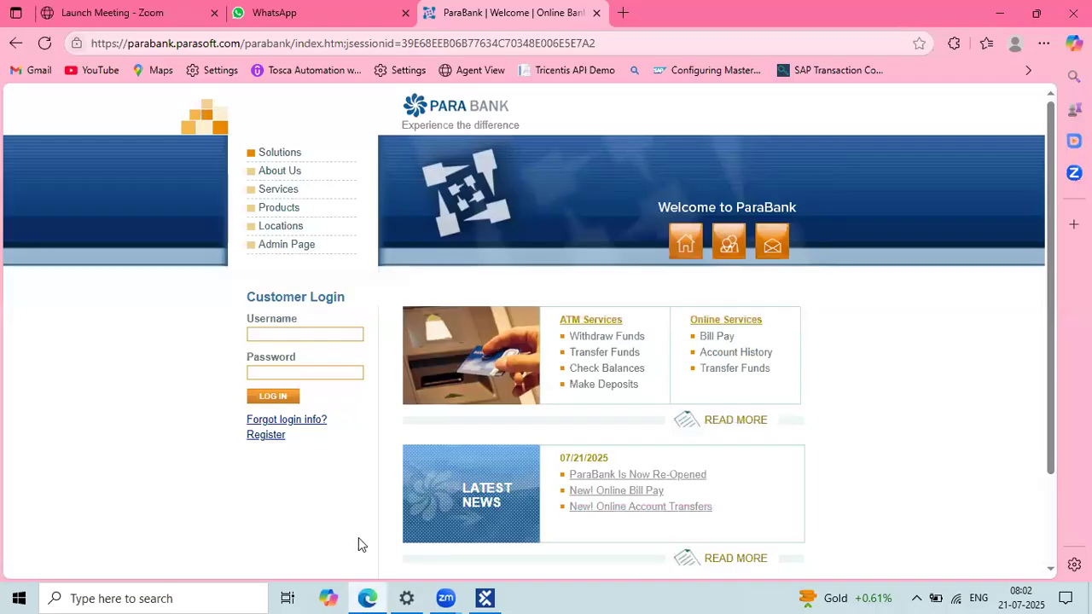
click(1004, 12)
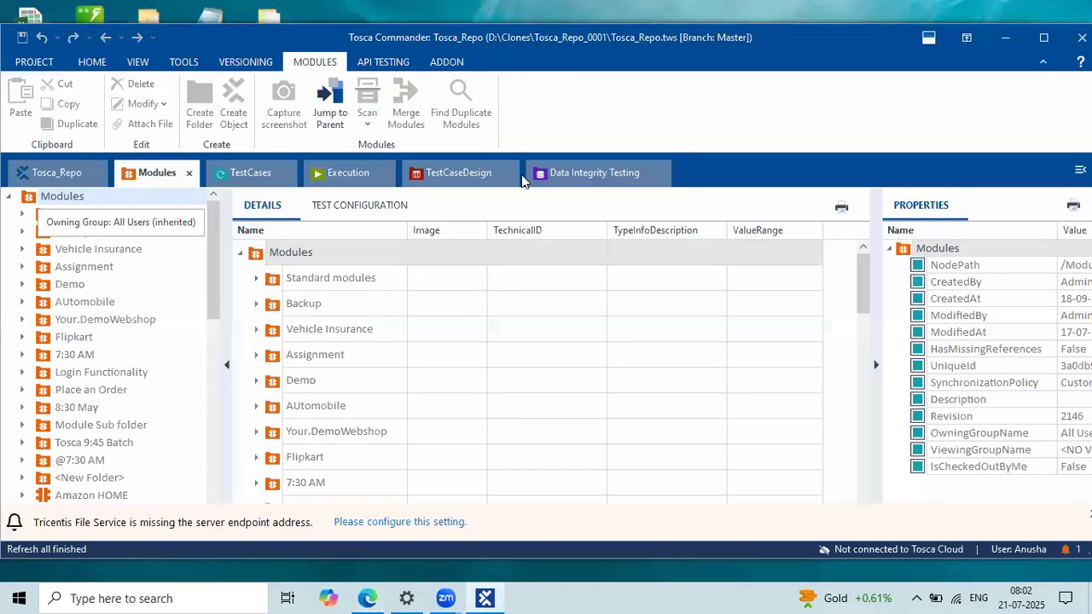
click(268, 124)
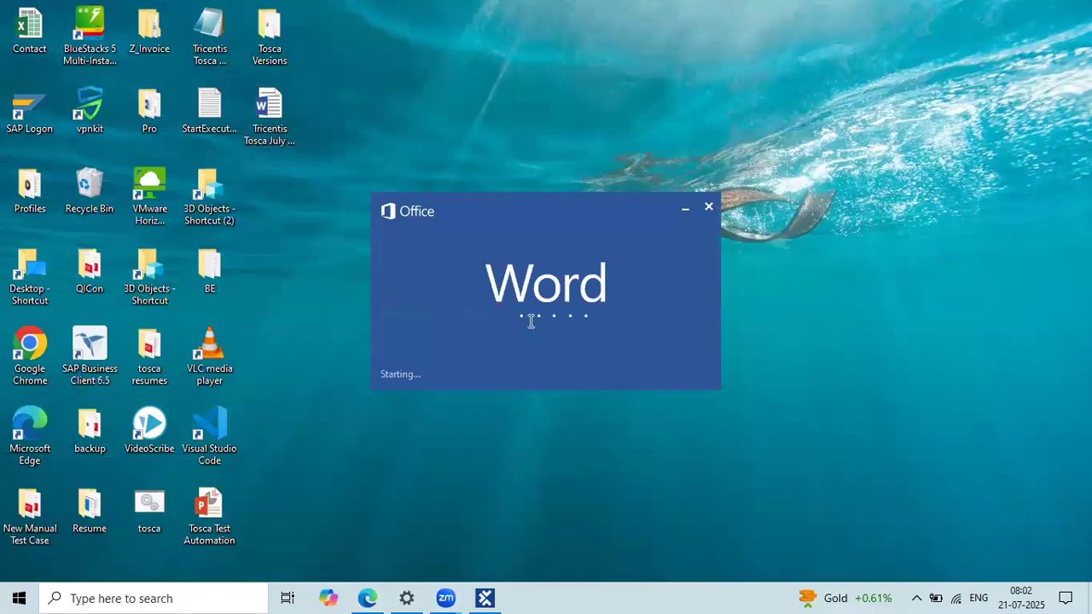
Step: Dismiss the Office activation notice in the Word notes
key(ctrl+End)
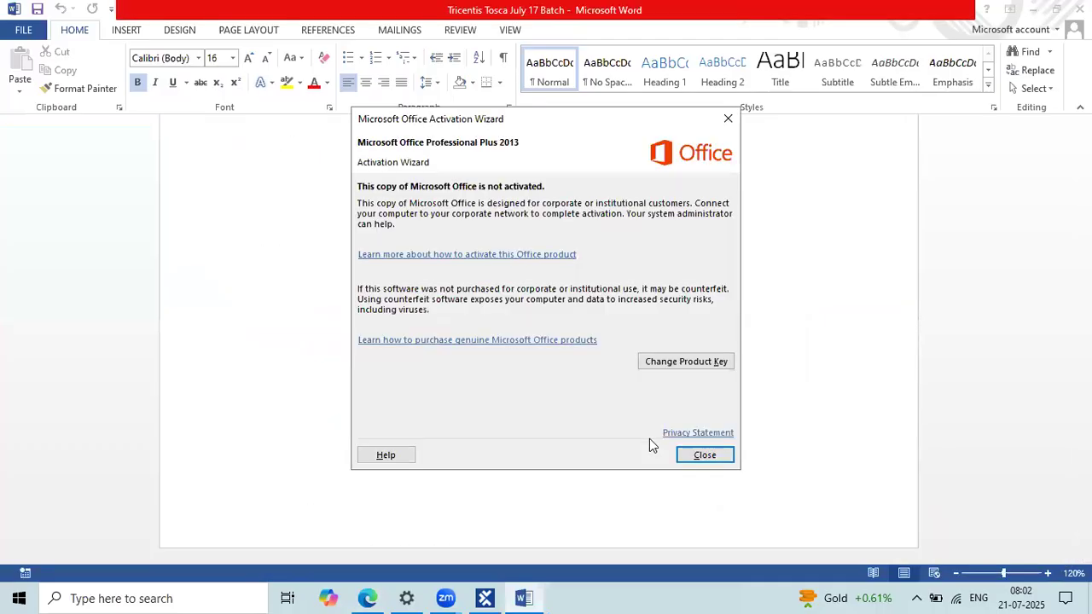
click(690, 455)
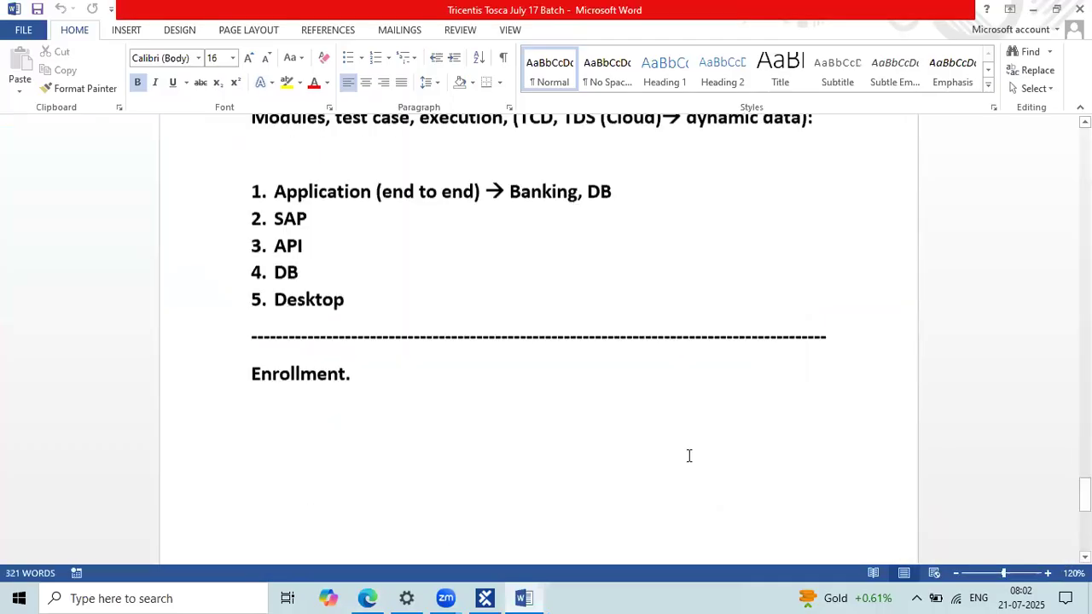
scroll(534, 315, up, 10)
scroll(293, 259, down, 1)
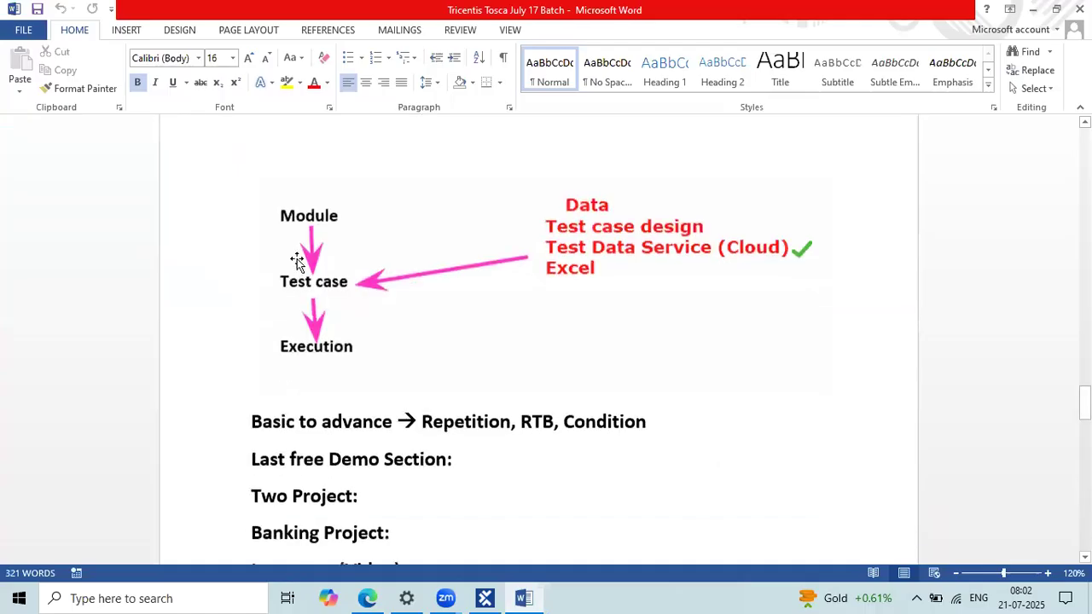
ctrl+scroll(269, 256, up, 2)
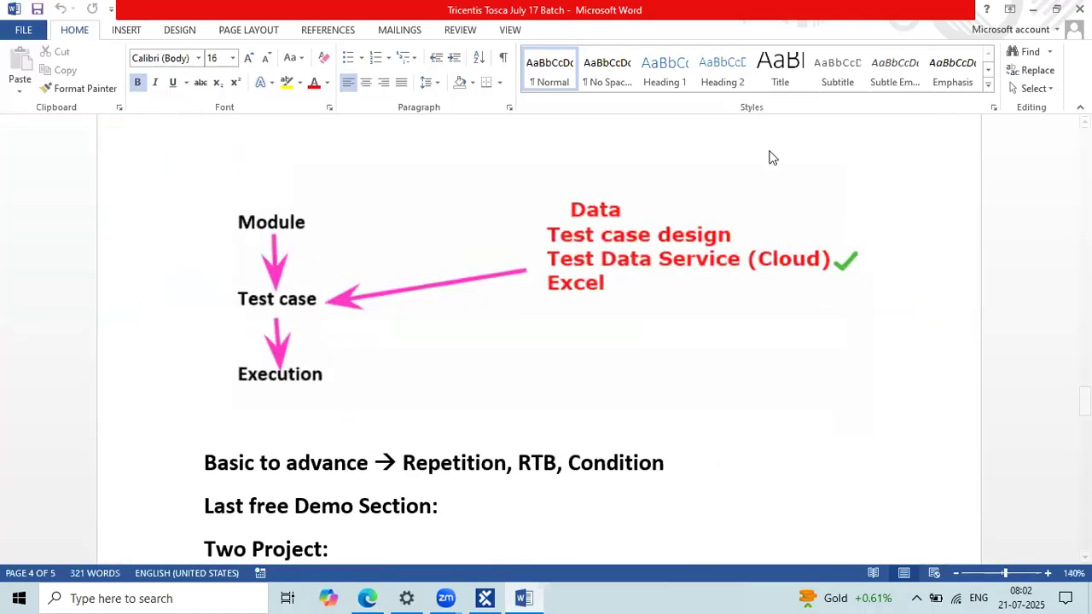
Step: Outline the Module step in the diagram, then scroll down to the Enrollment heading
drag(219, 200, 341, 238)
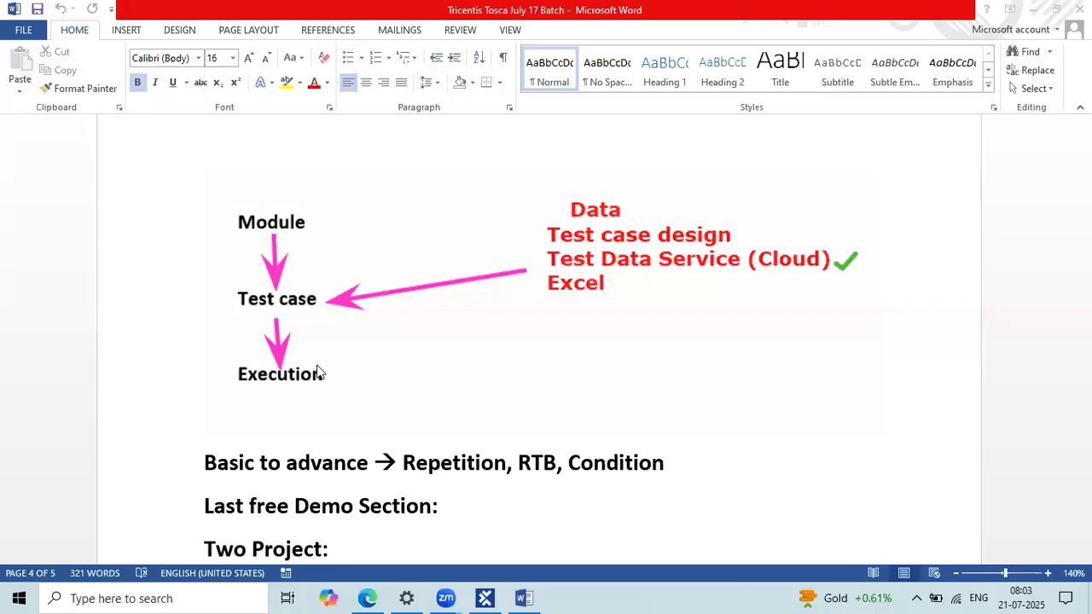
scroll(657, 478, down, 2)
scroll(657, 478, down, 8)
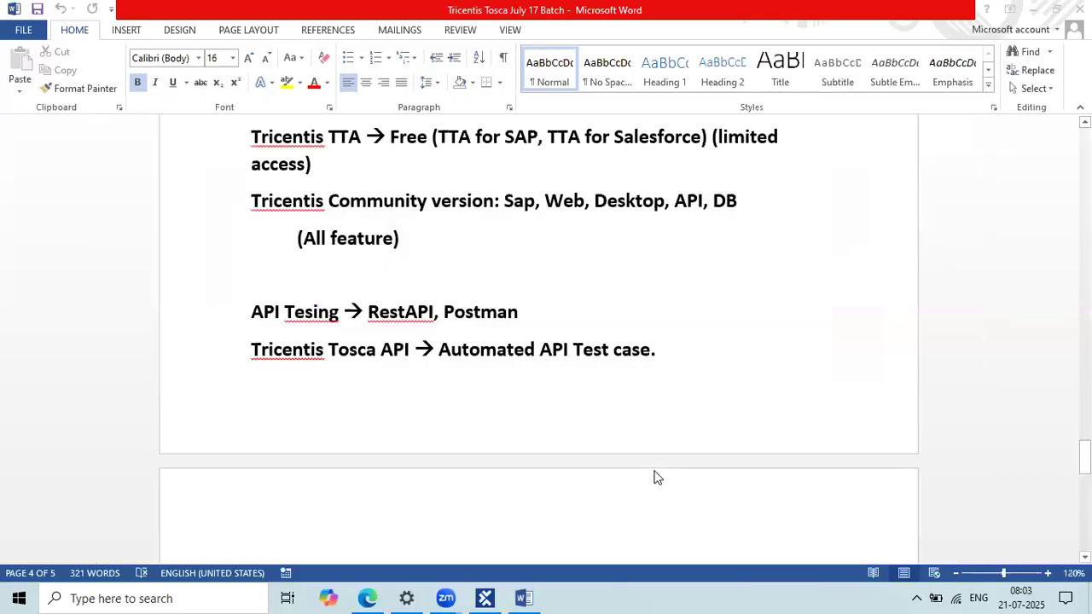
scroll(657, 478, down, 5)
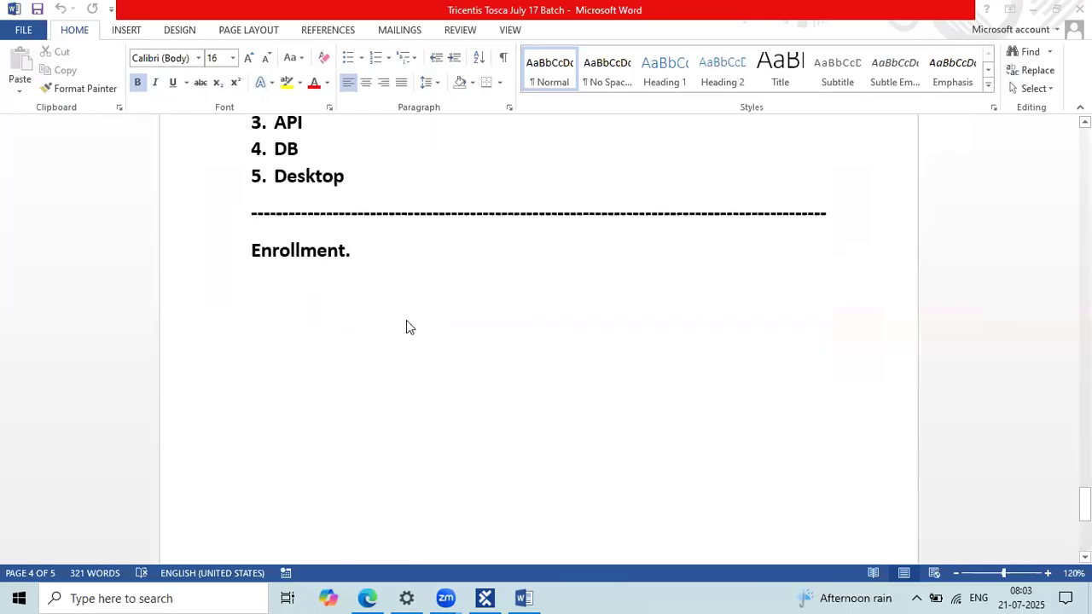
Step: Type the heading 'Manual Test case: Para Bank Registration' below Enrollment
click(348, 280)
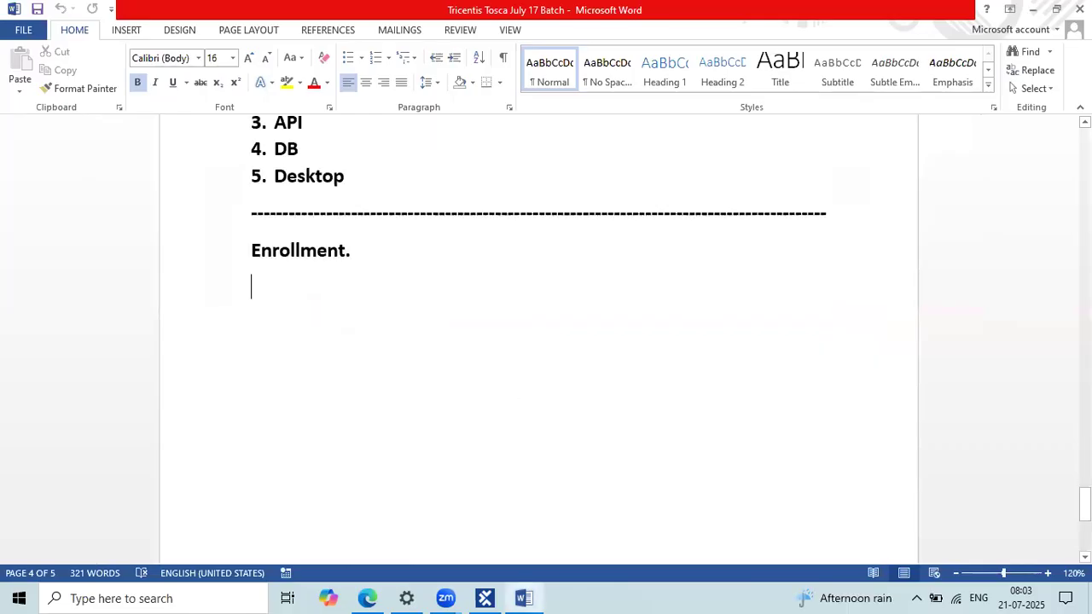
text(Manual)
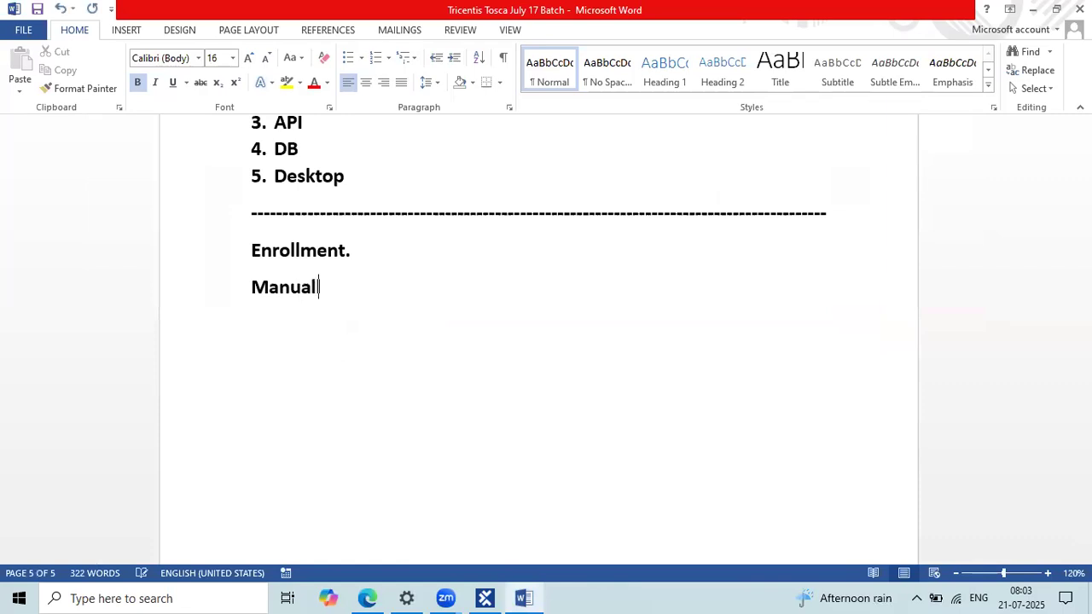
text(ly :)
key(BackSpace)
key(BackSpace)
key(BackSpace)
key(BackSpace)
text(Test case )
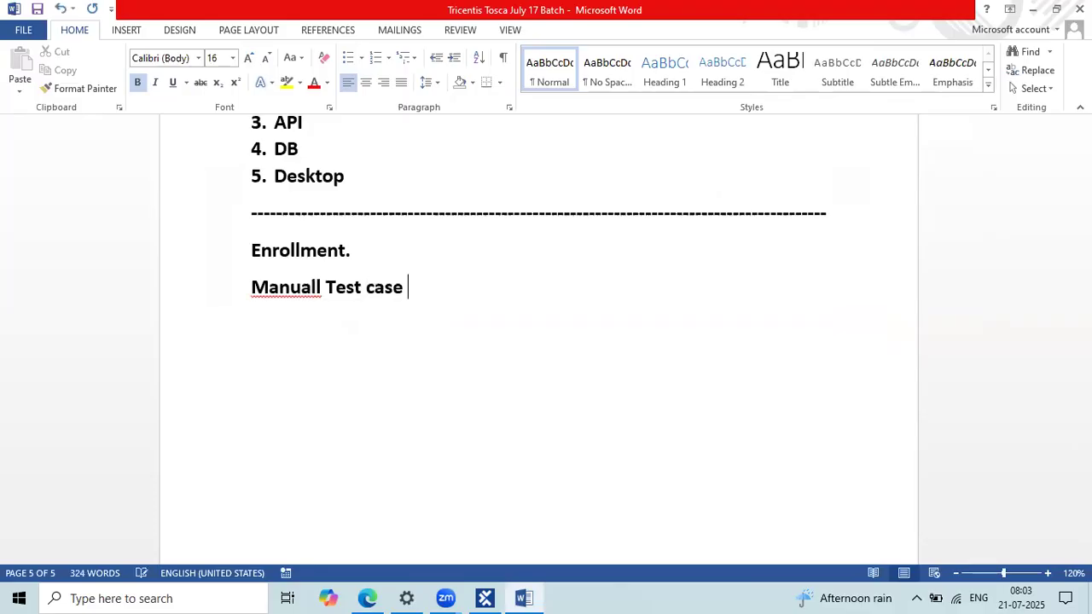
text(: Pr)
key(BackSpace)
text(ara B)
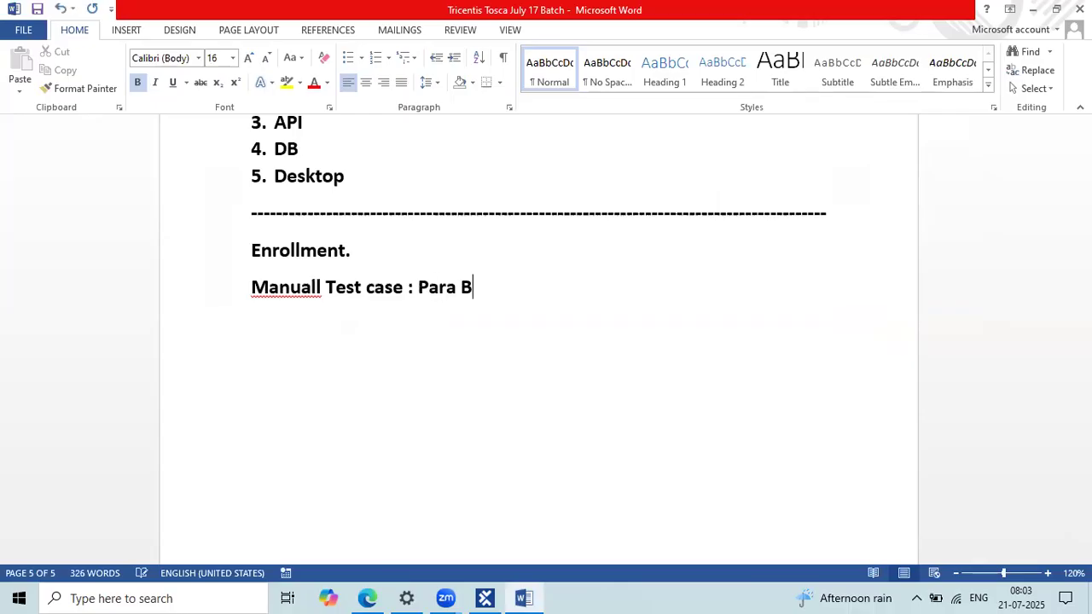
text(ank Registr)
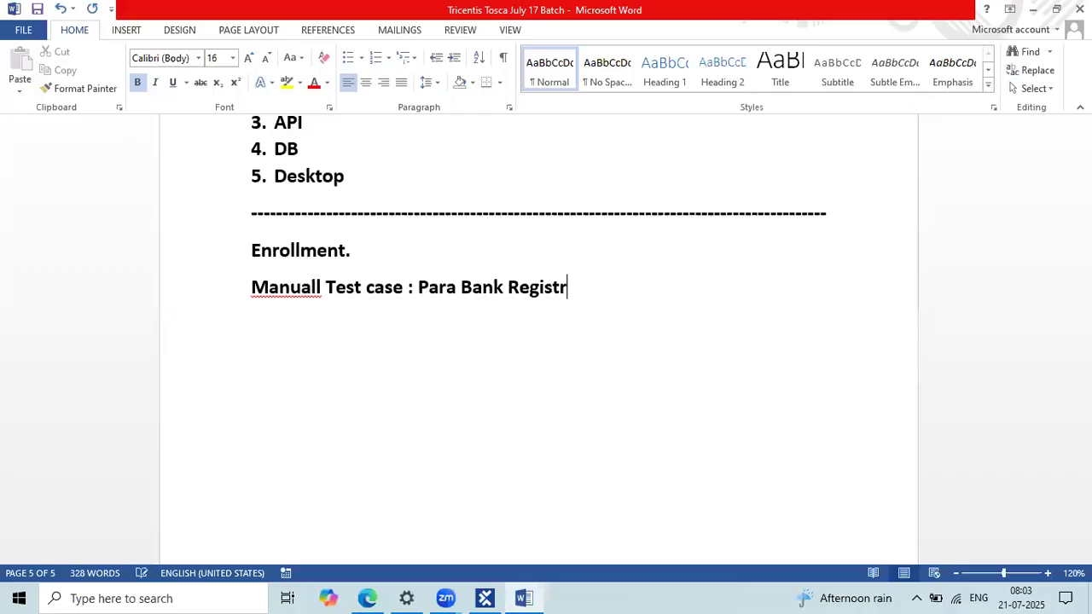
text(ation)
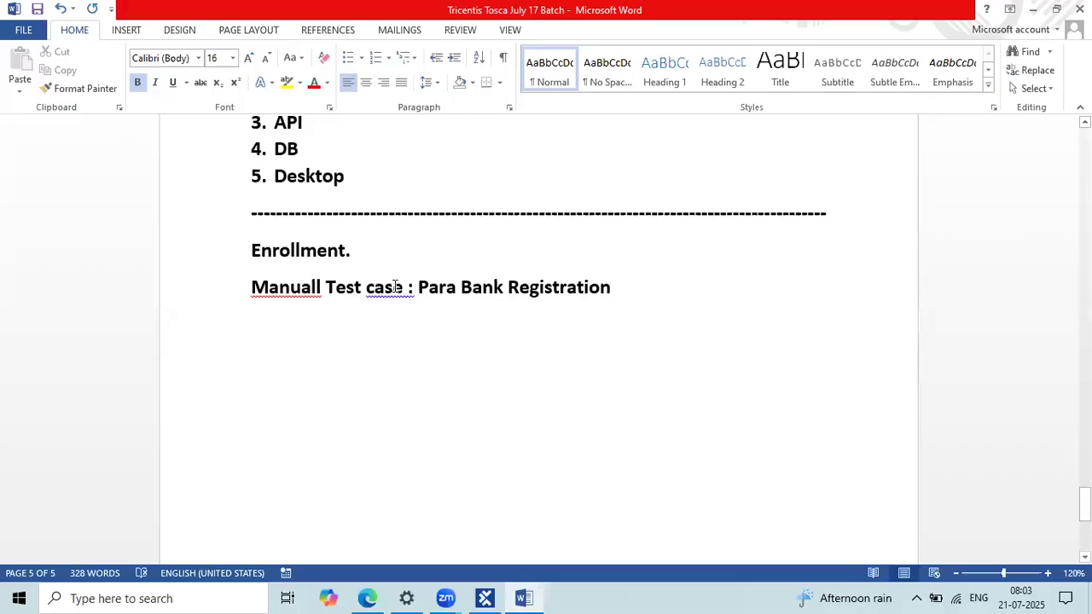
Step: Remove the space before the colon and correct 'Manuall' to 'Manual'
right_click(396, 287)
click(441, 310)
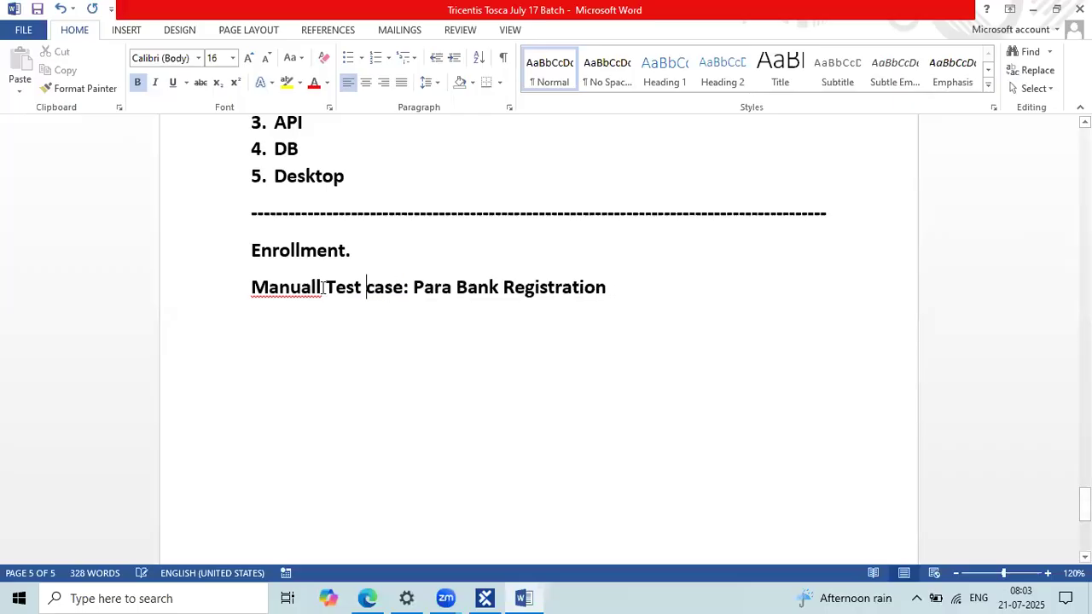
right_click(323, 288)
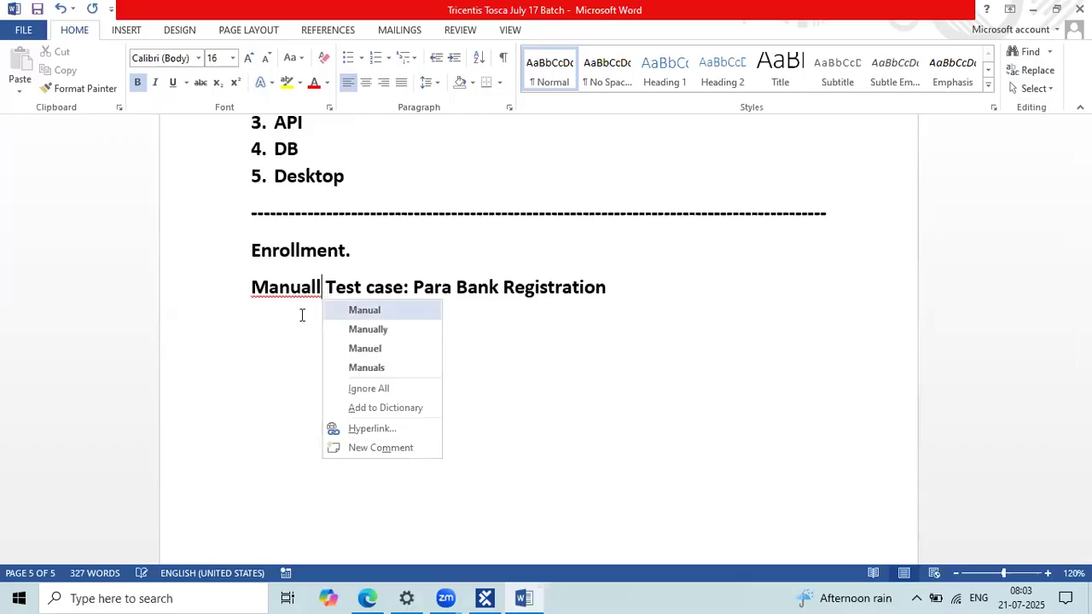
key(Return)
Step: Add numbered step 1, 'Open application URL'
text(1. )
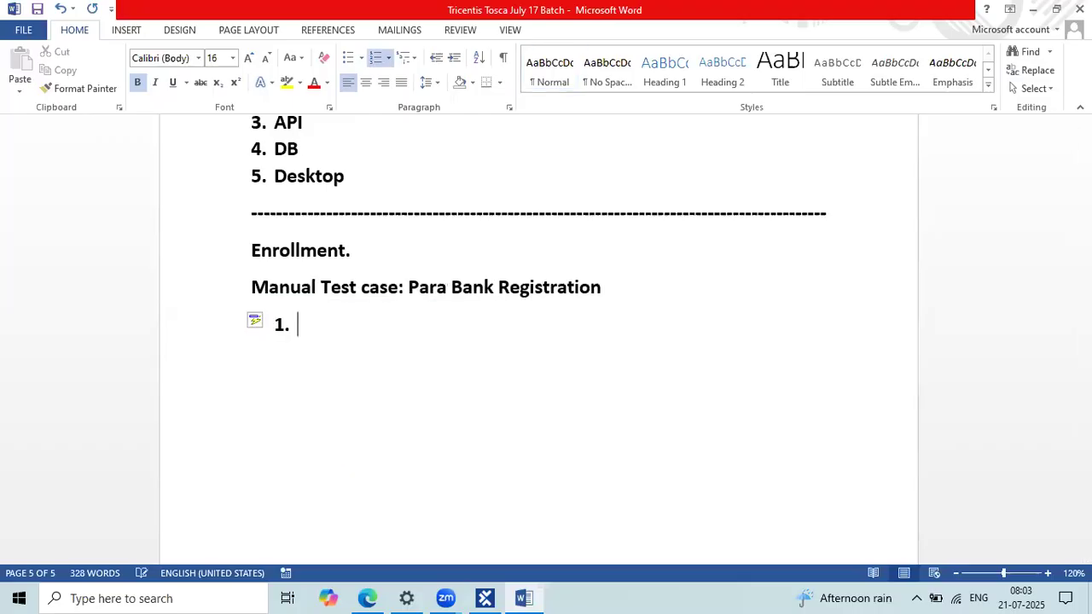
text(Open appl)
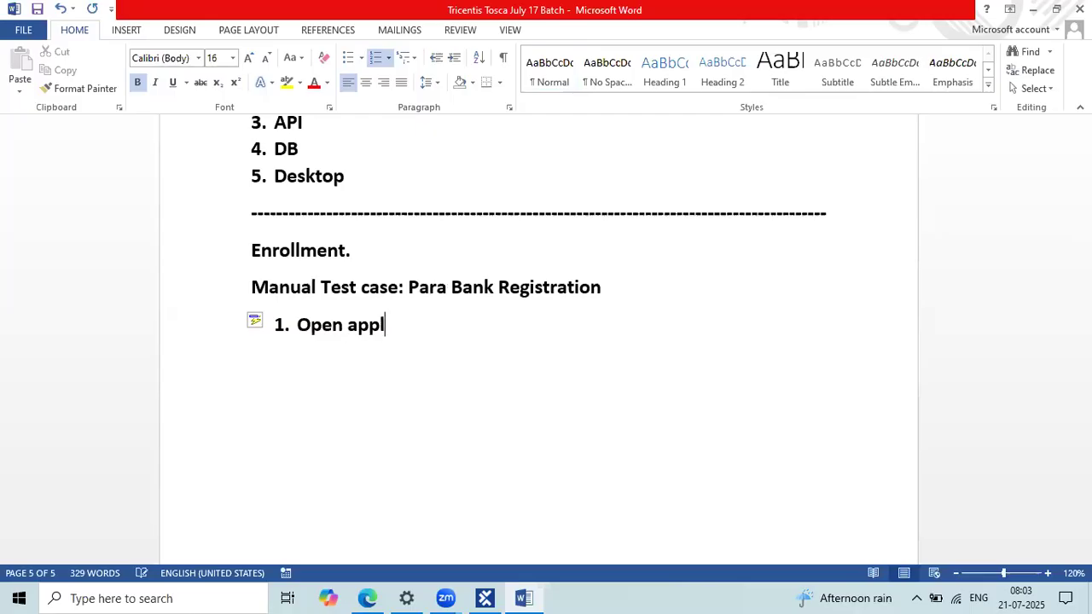
text(icatio)
text(n URL)
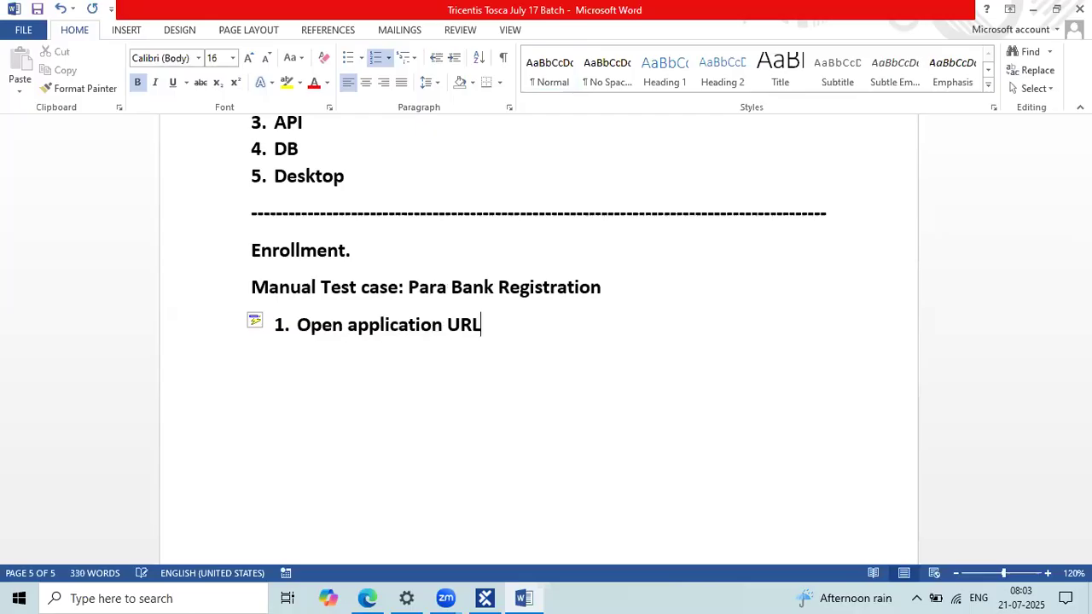
key(Return)
Step: Capture the Register link below the ParaBank login form as the selected XScan element
key(alt+Tab)
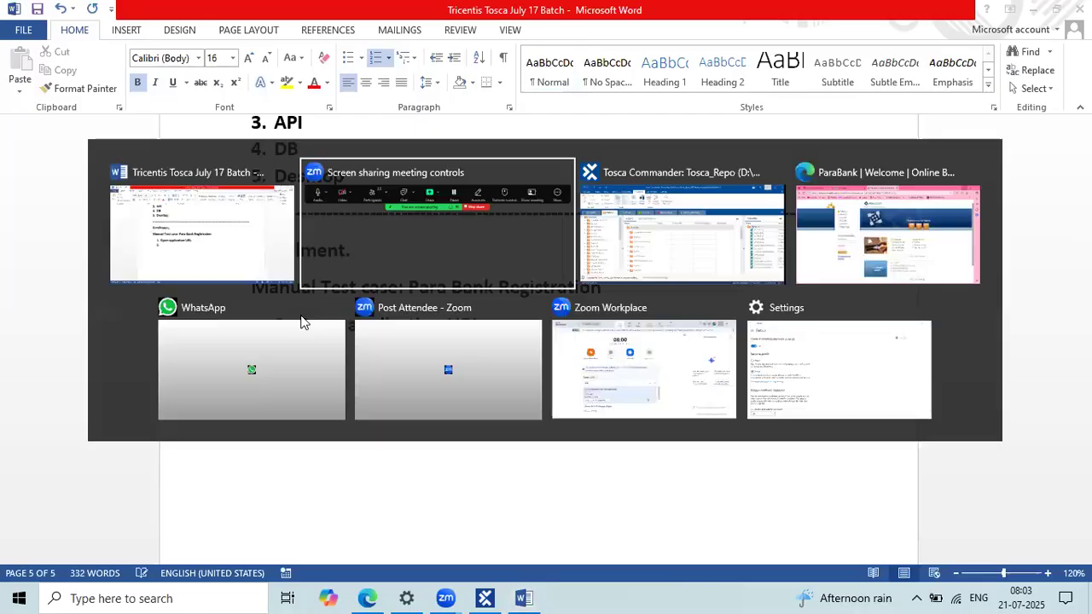
key(alt+Tab)
key(alt+Tab)
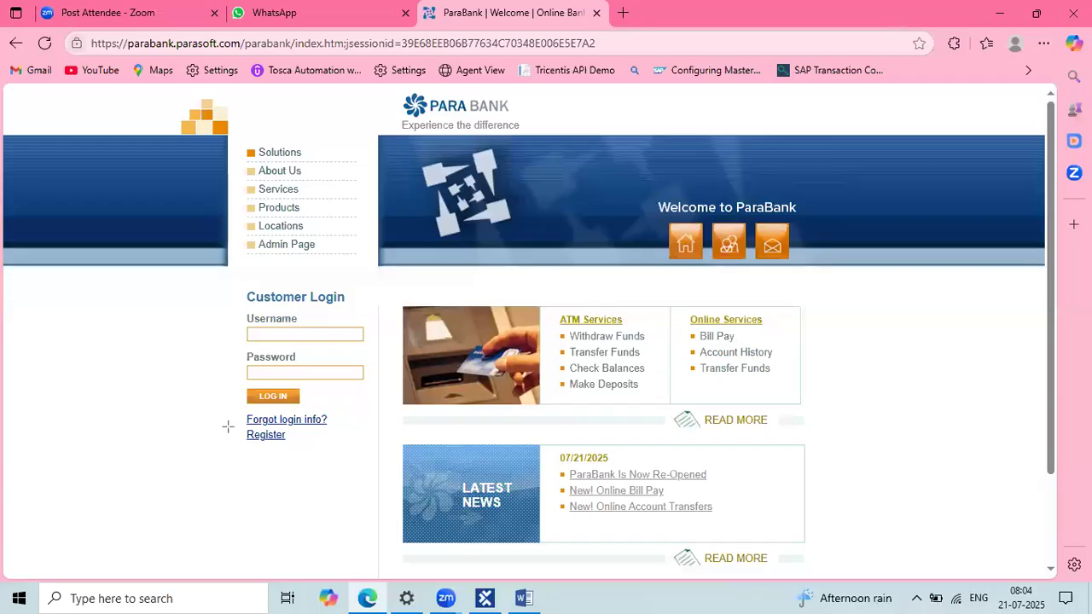
click(294, 442)
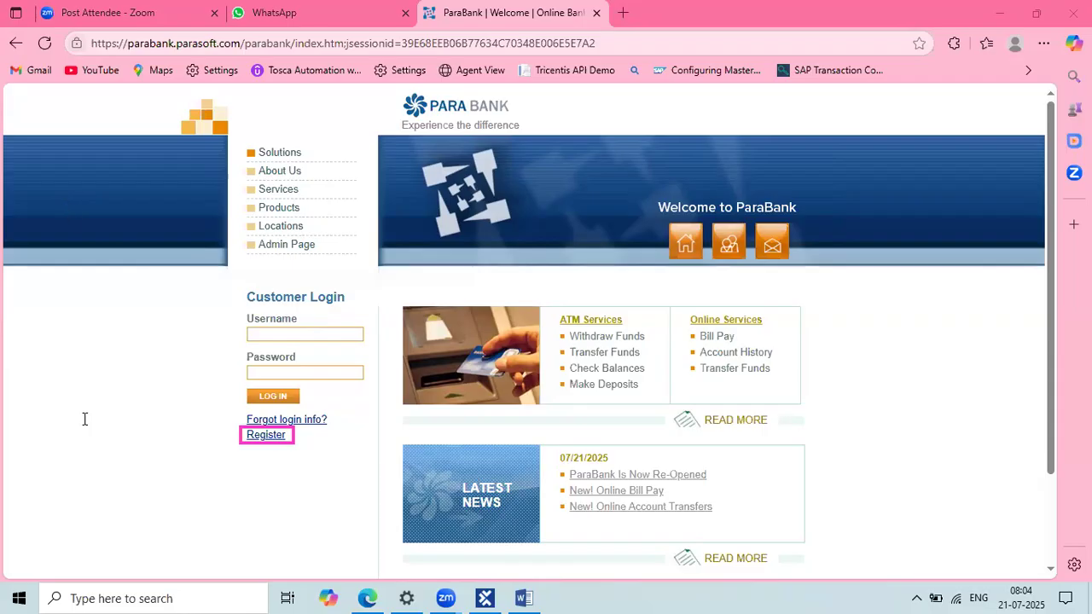
Step: Enter 'Click ok Registration button' as step 2 in Word and begin an empty step 3
key(alt+Tab)
text(Click )
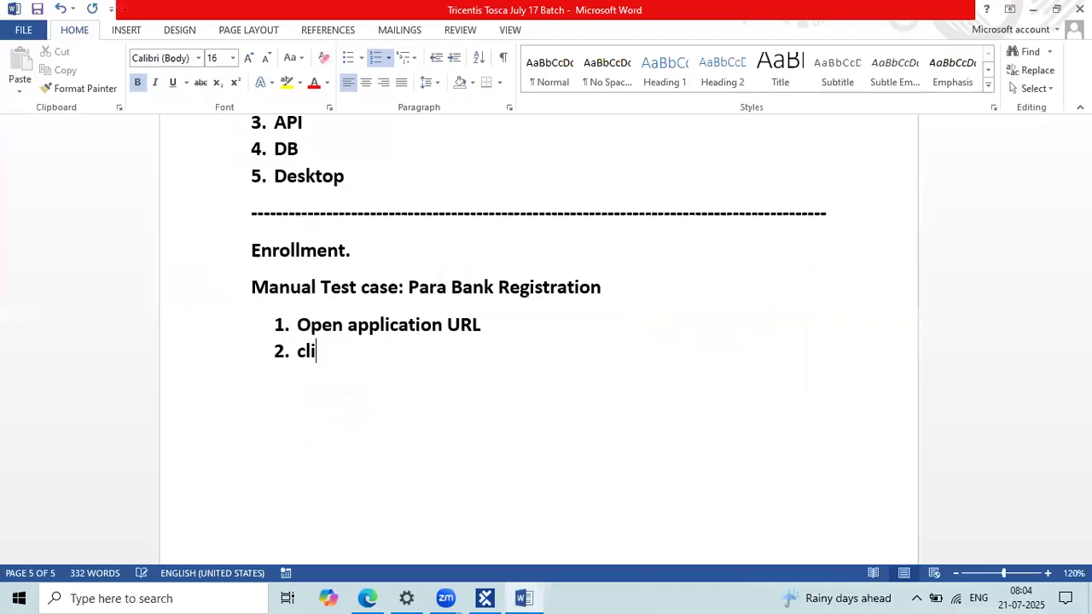
text(o =)
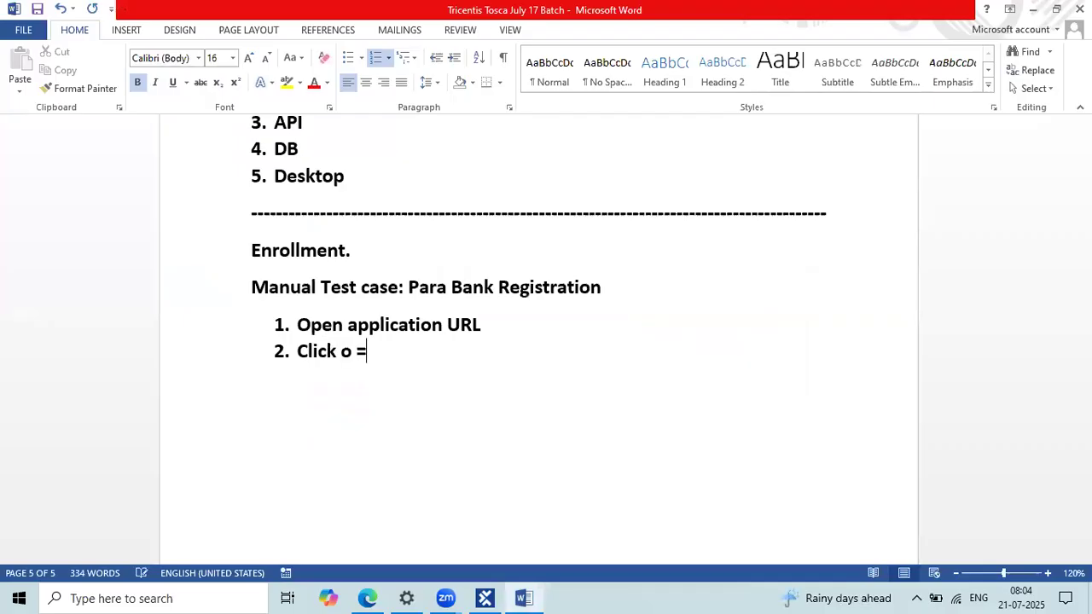
key(BackSpace)
key(BackSpace)
text(k Regis)
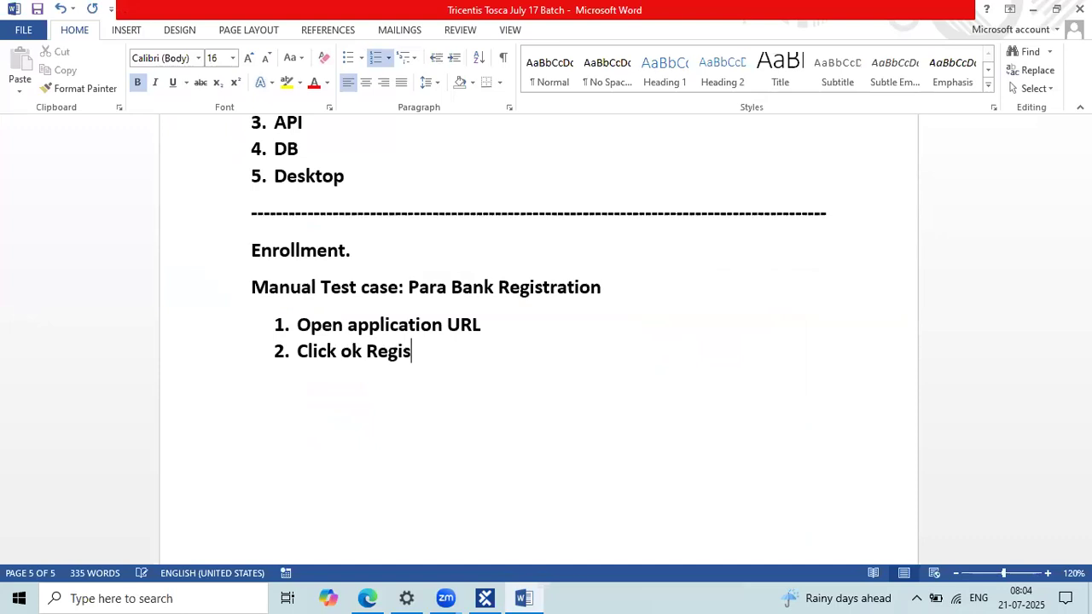
text(tration butt)
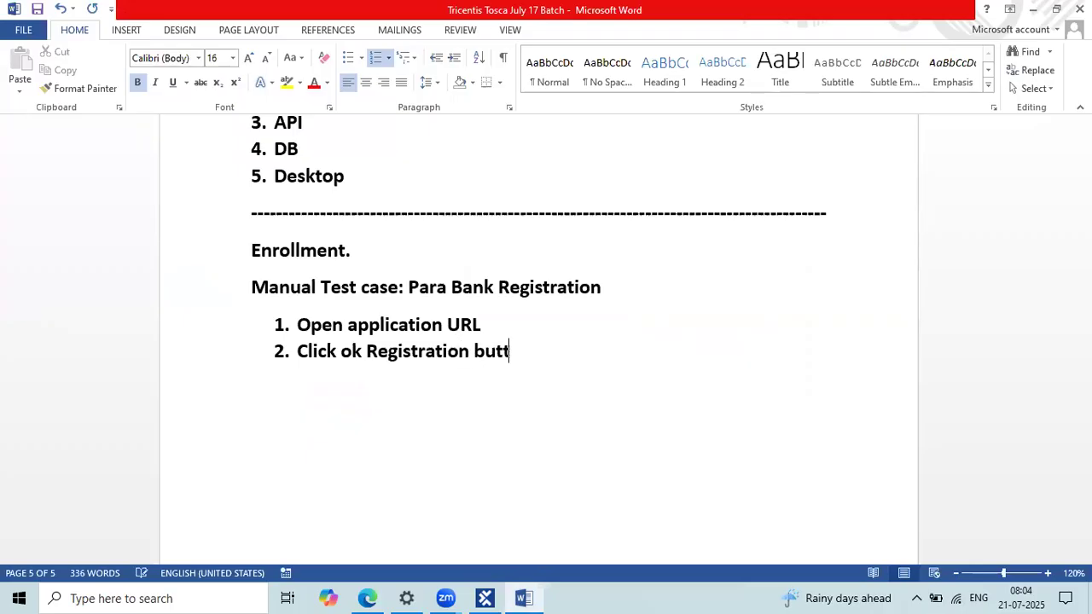
text(on)
key(Return)
key(alt+Tab)
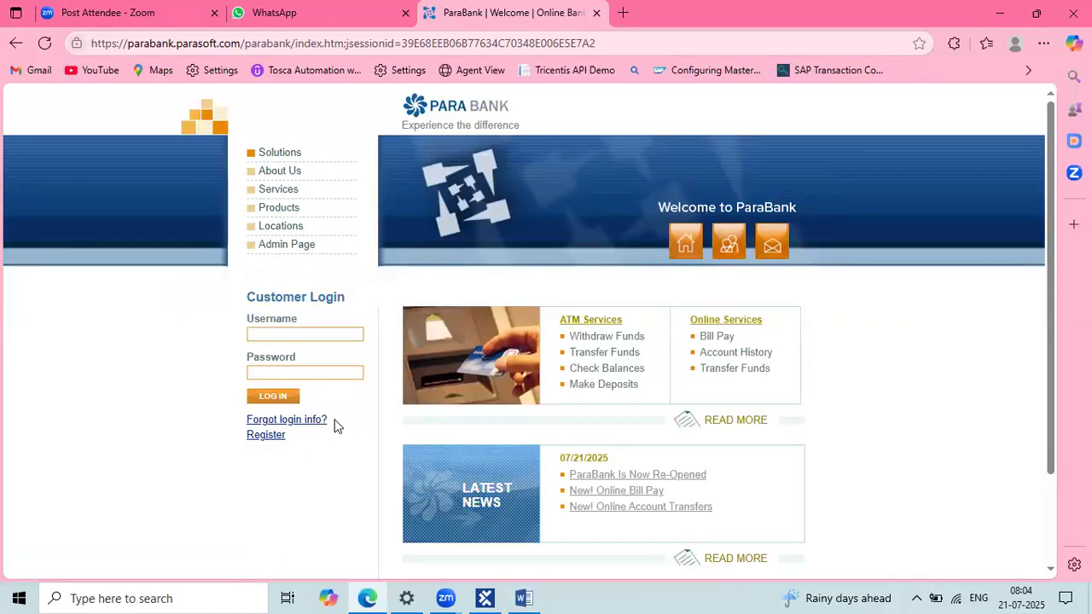
Step: Open ParaBank's registration page and highlight the 'Signing up is easy!' heading
click(256, 437)
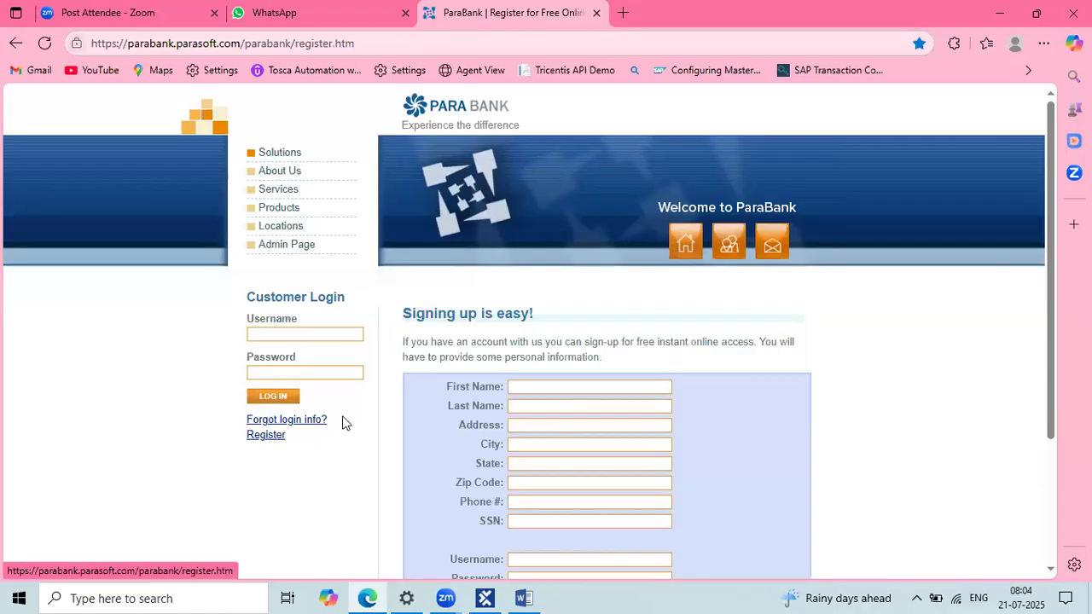
drag(563, 317, 403, 313)
scroll(406, 314, down, 1)
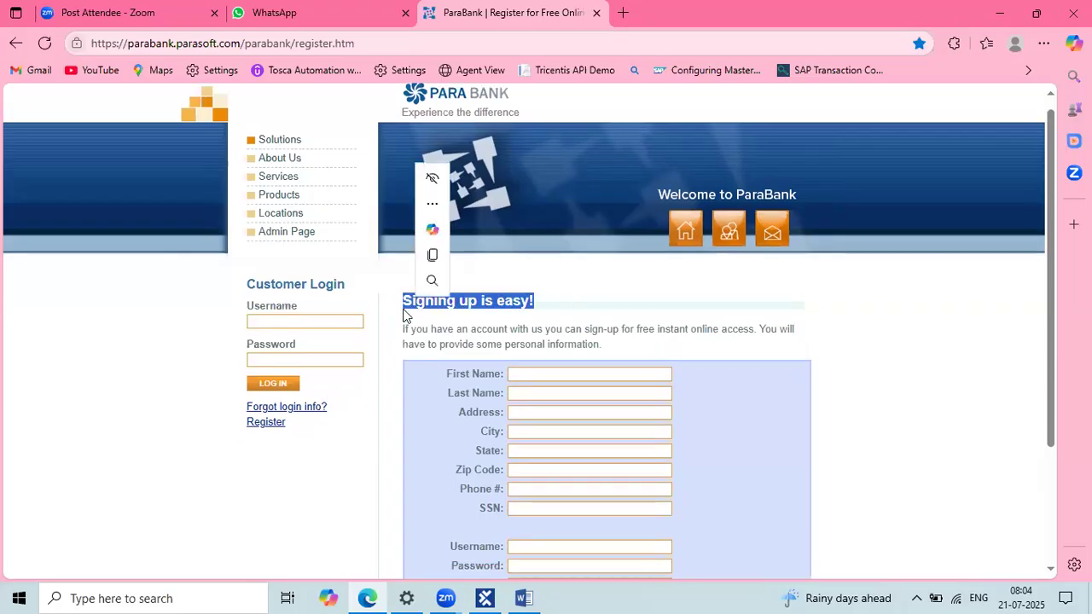
scroll(596, 268, down, 1)
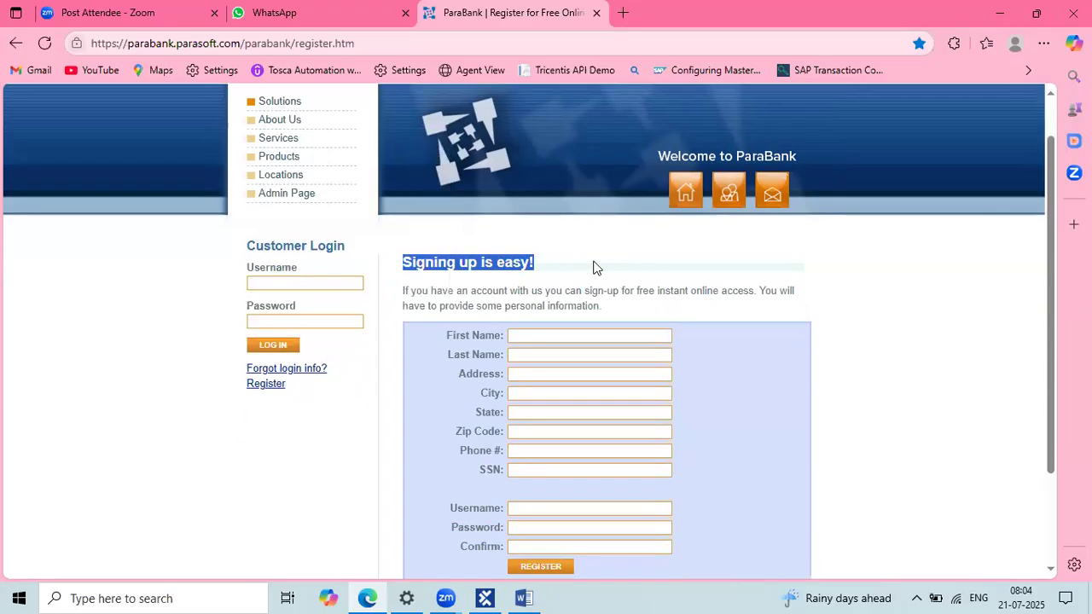
scroll(598, 270, up, 1)
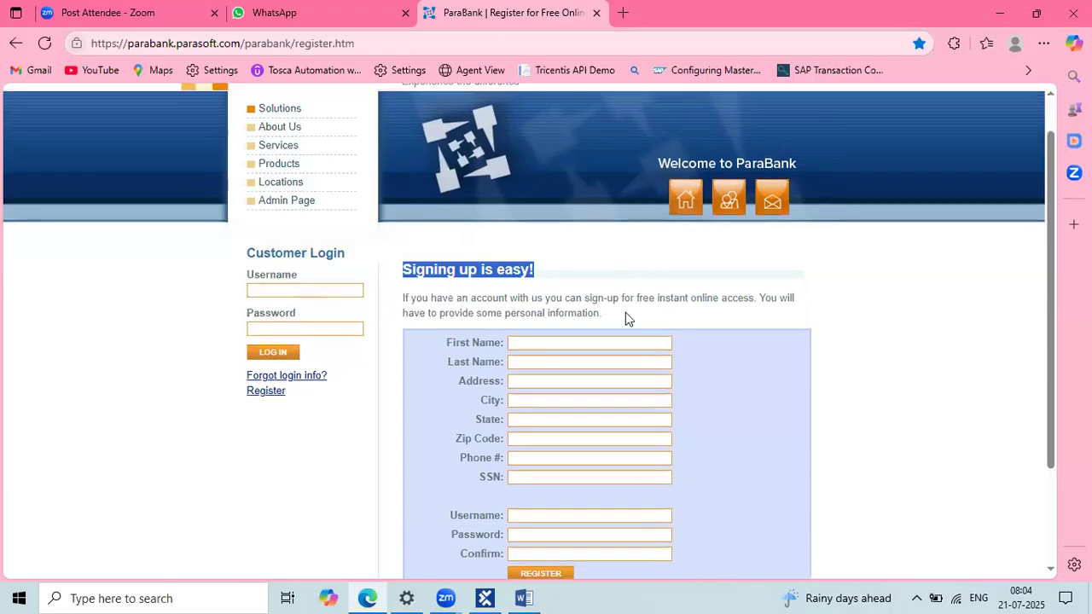
scroll(708, 393, down, 1)
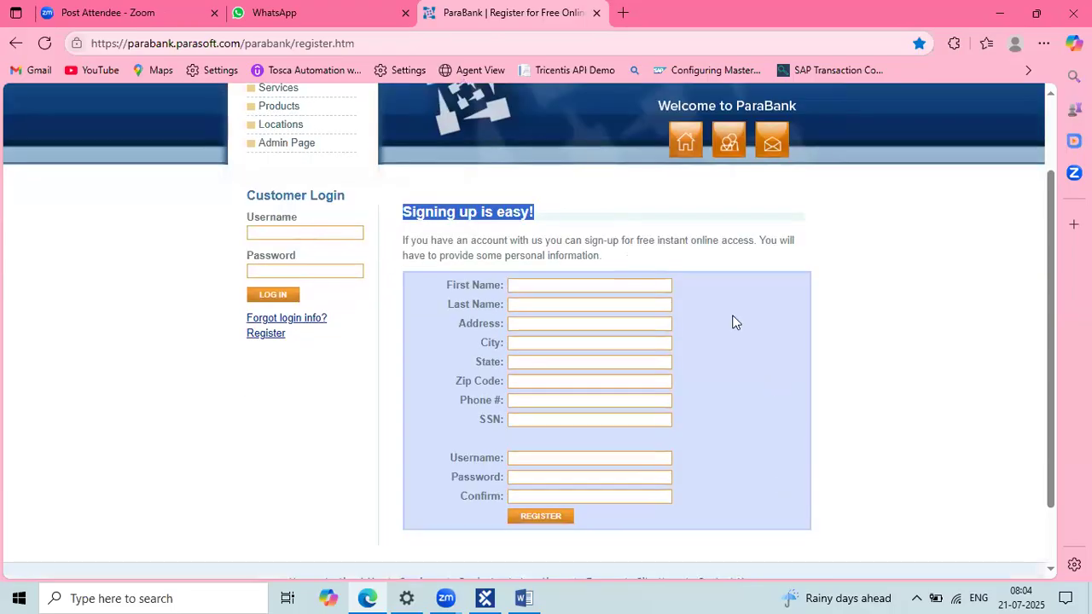
Step: Copy the 'Signing up is easy!' heading and paste it after 'user bale to verify' in Word
click(507, 231)
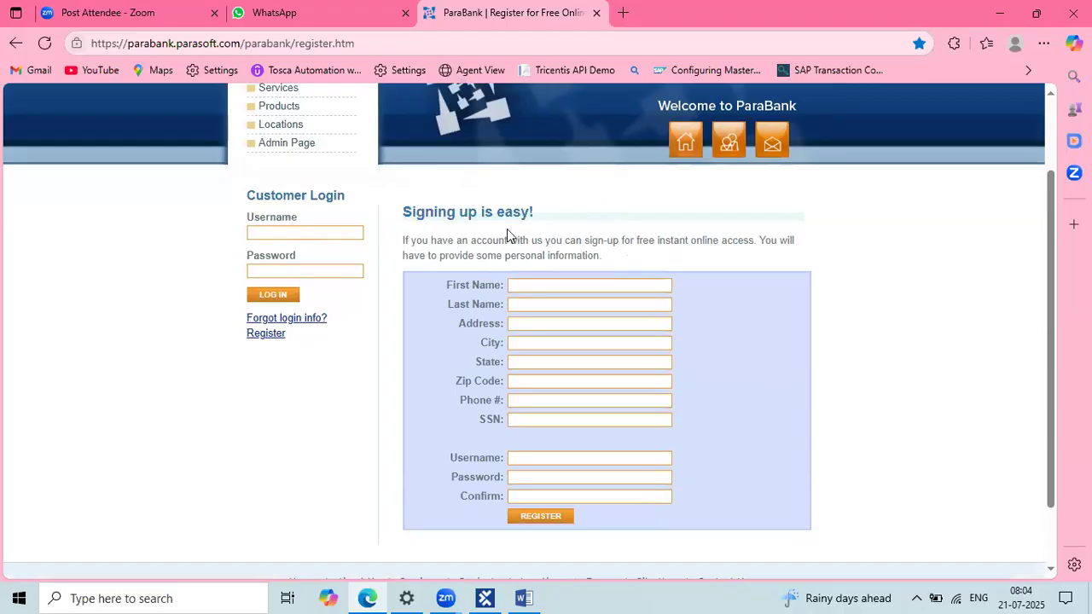
triple_click(401, 214)
key(ctrl+c)
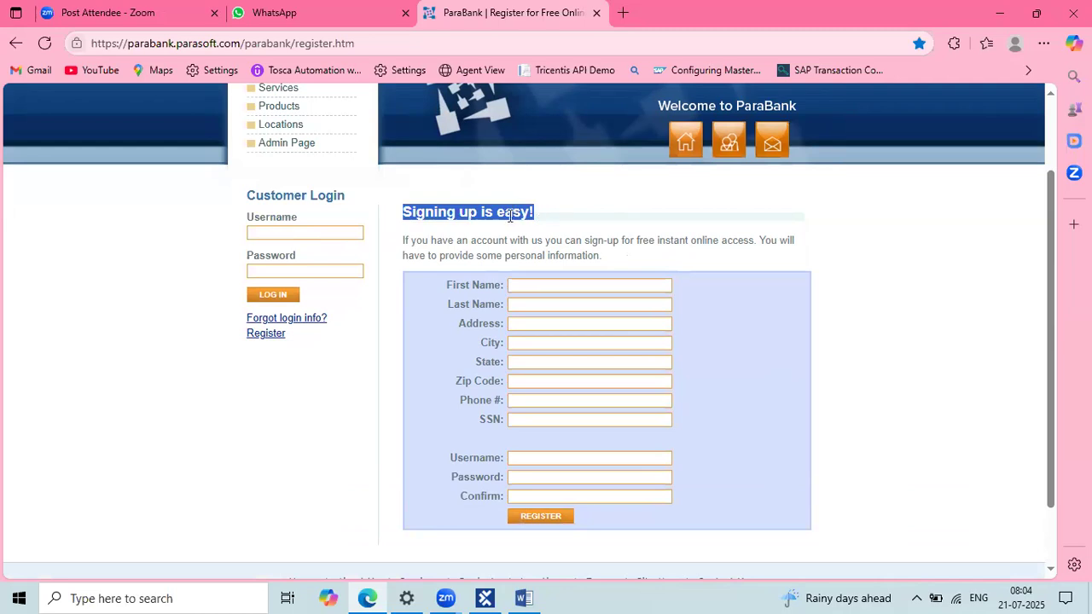
key(alt+Tab)
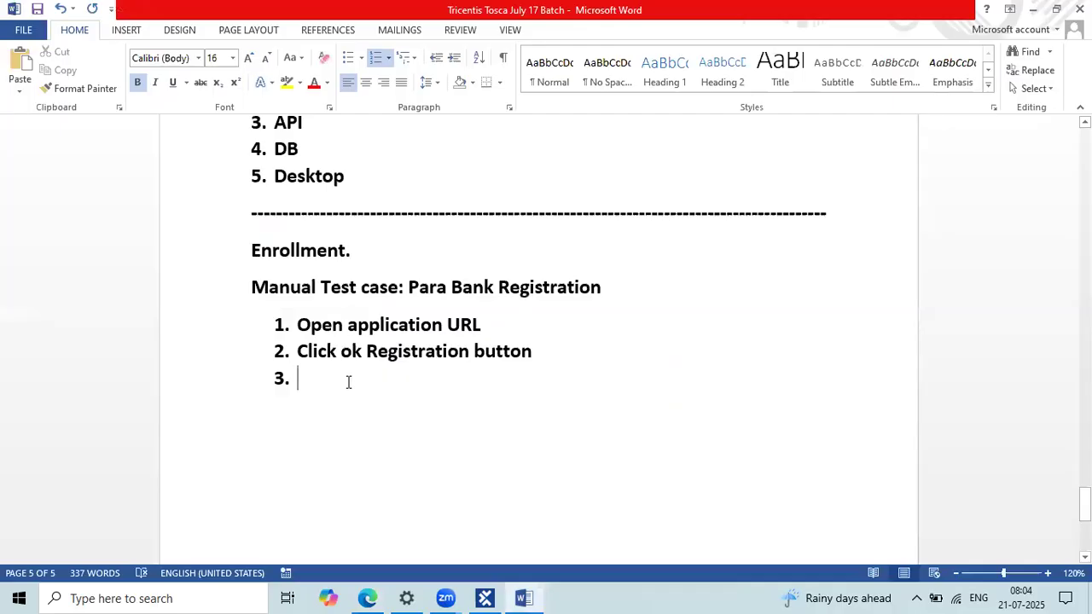
text(user bale)
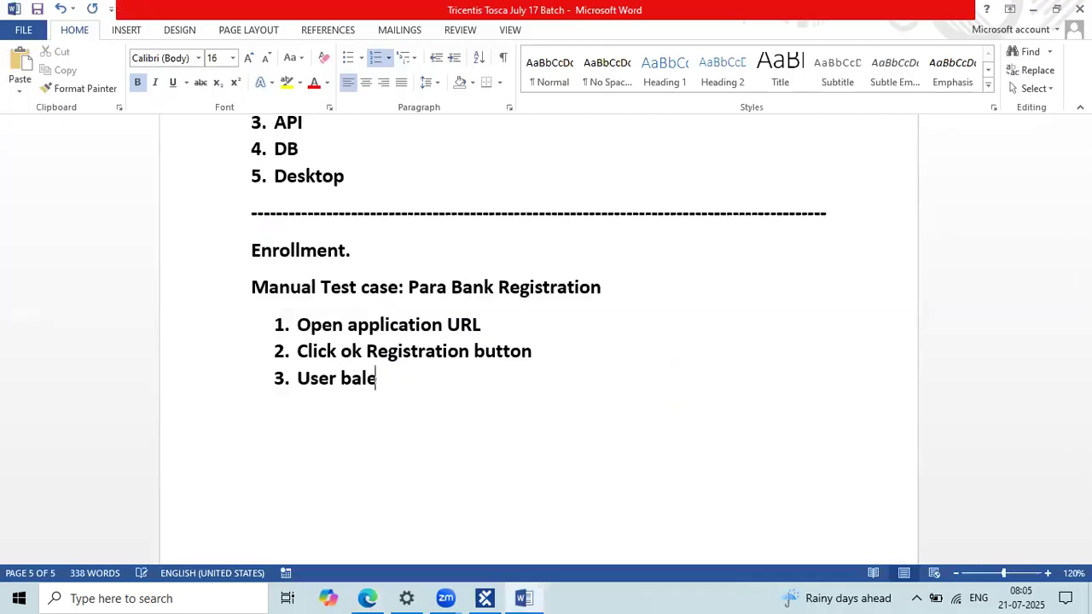
text( to verufy)
key(BackSpace)
key(BackSpace)
key(BackSpace)
text(ify)
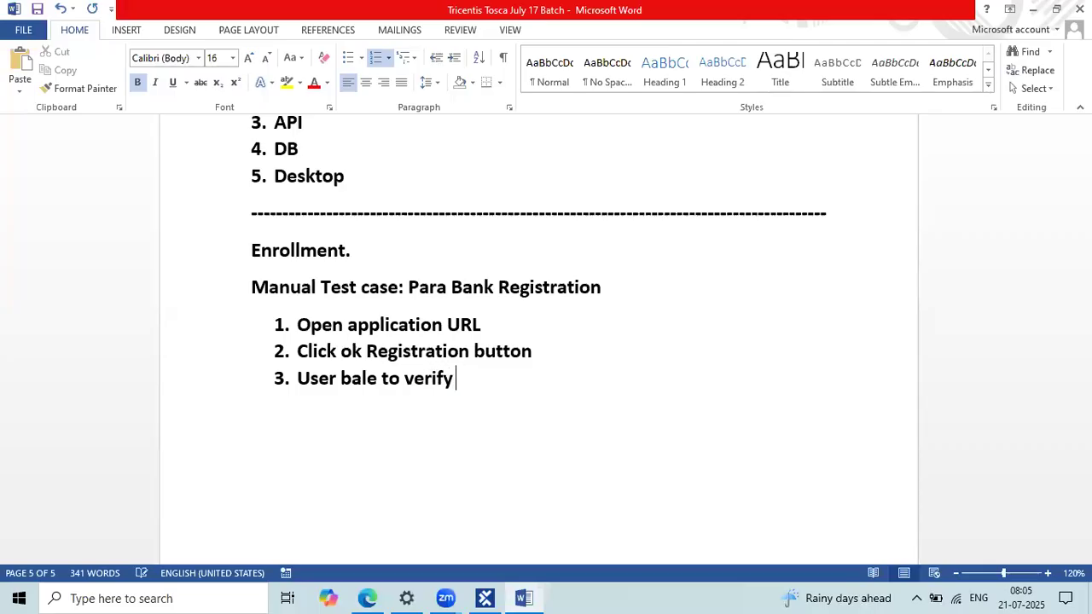
key(ctrl+v)
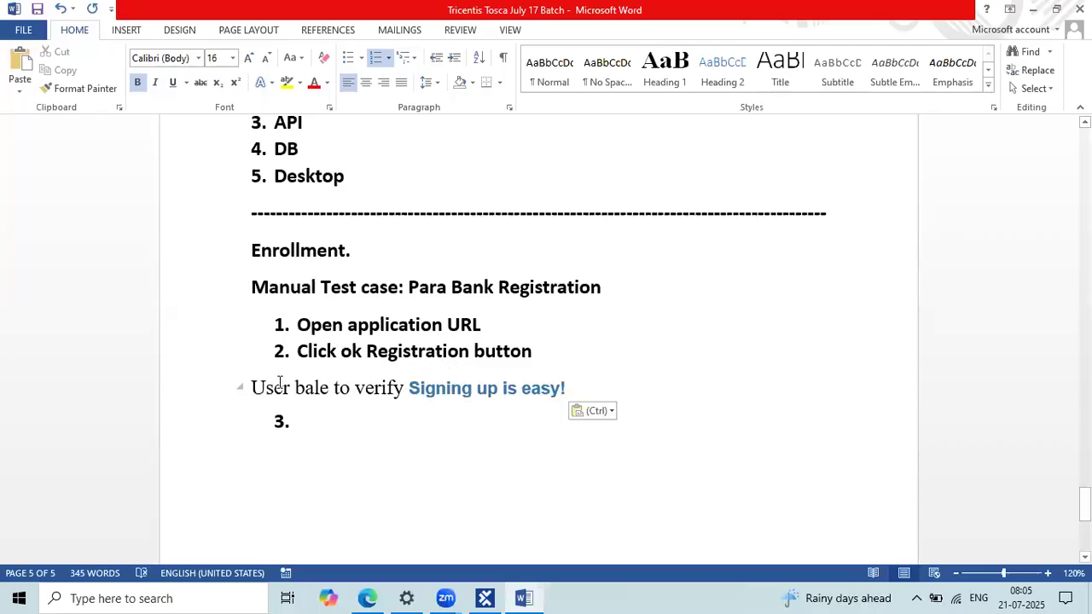
Step: Fix the list numbering so the pasted line becomes step 3
click(252, 386)
key(BackSpace)
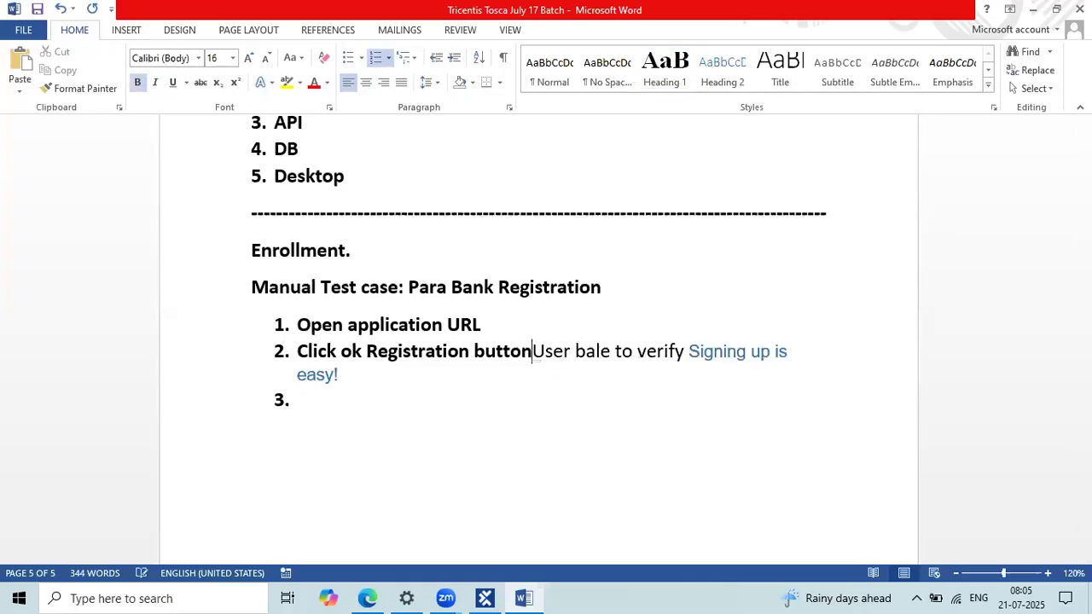
key(Return)
drag(606, 381, 470, 381)
click(361, 385)
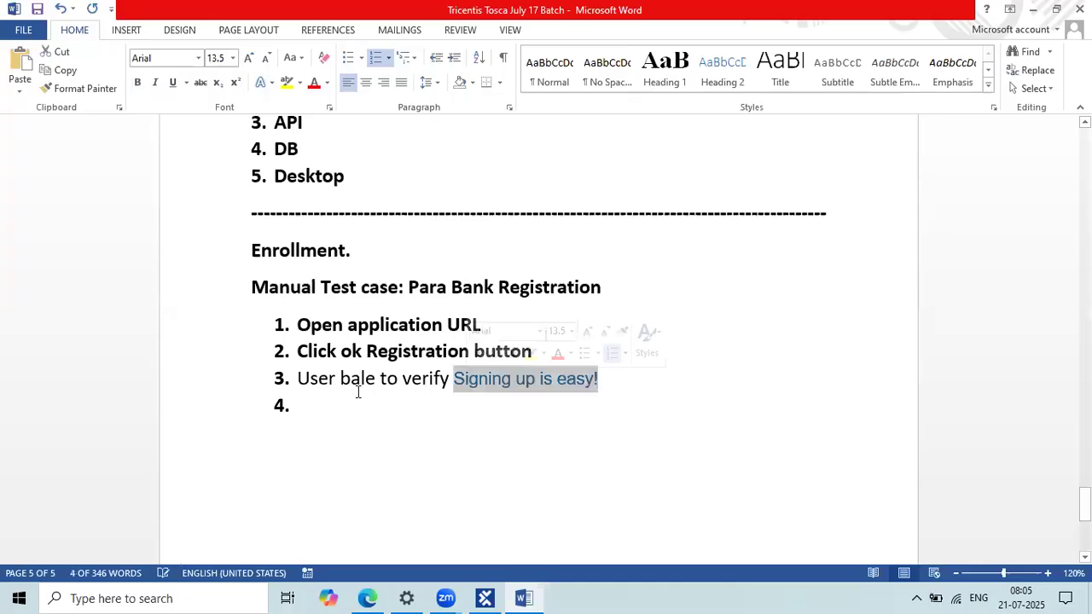
key(alt+Tab)
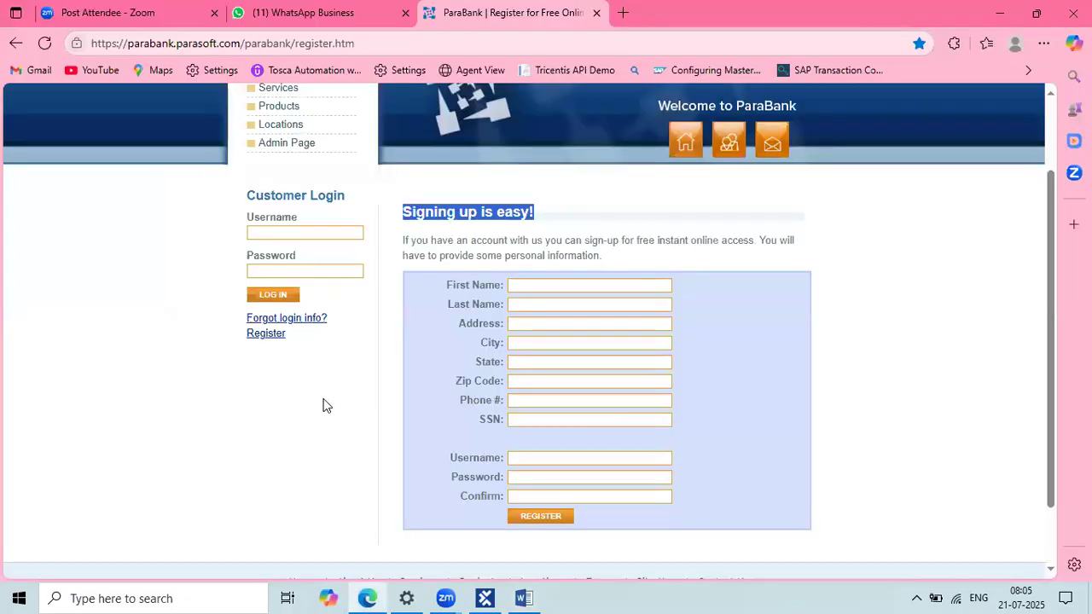
Step: Copy the registration form's field labels from ParaBank and paste them under step 3
key(alt)
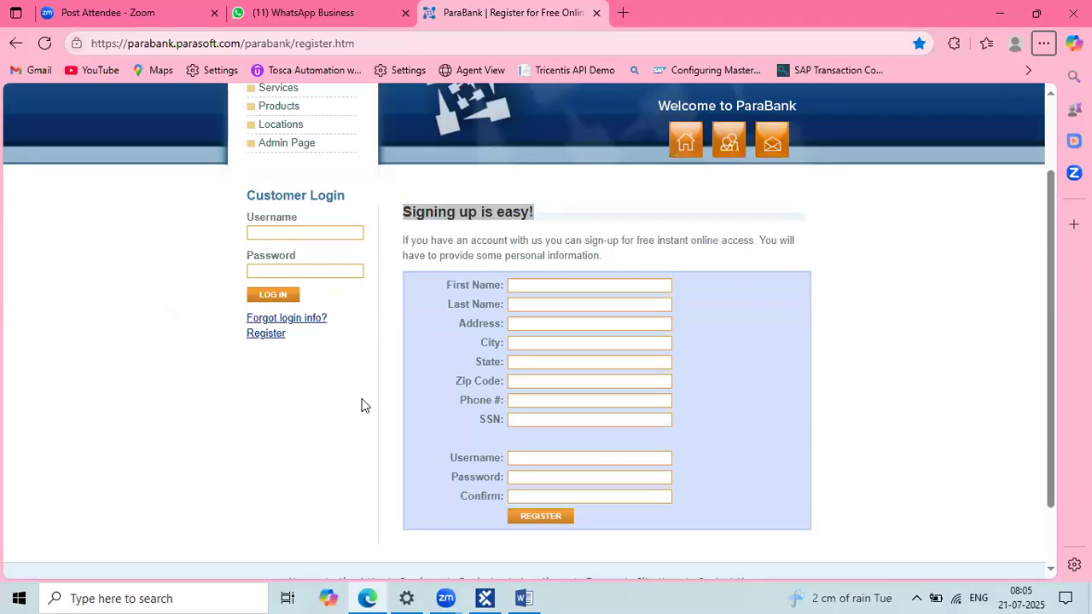
click(451, 283)
drag(491, 364, 500, 500)
key(ctrl+c)
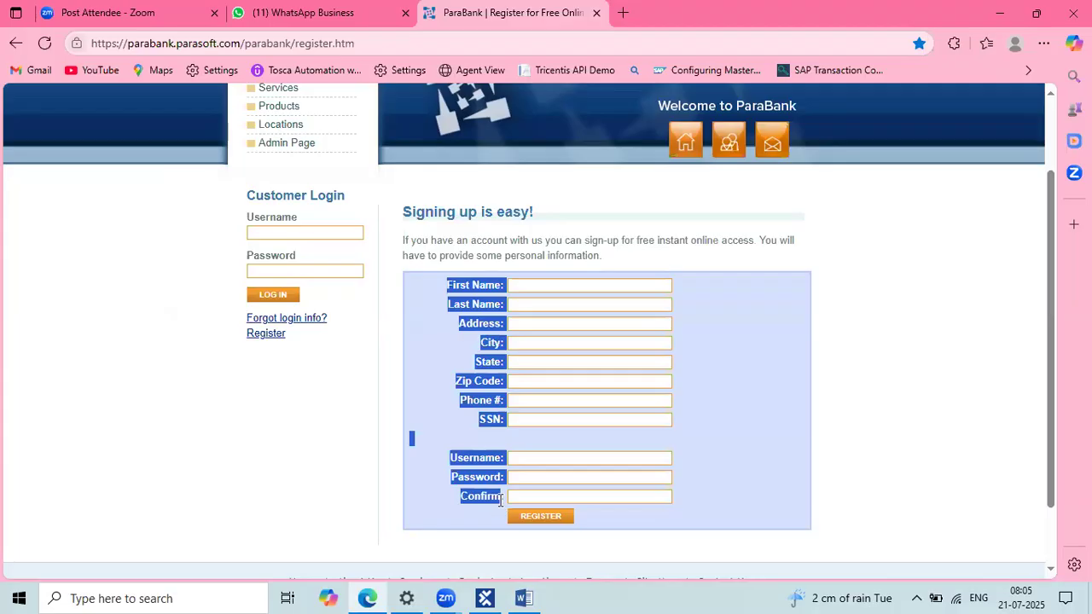
key(alt+Tab)
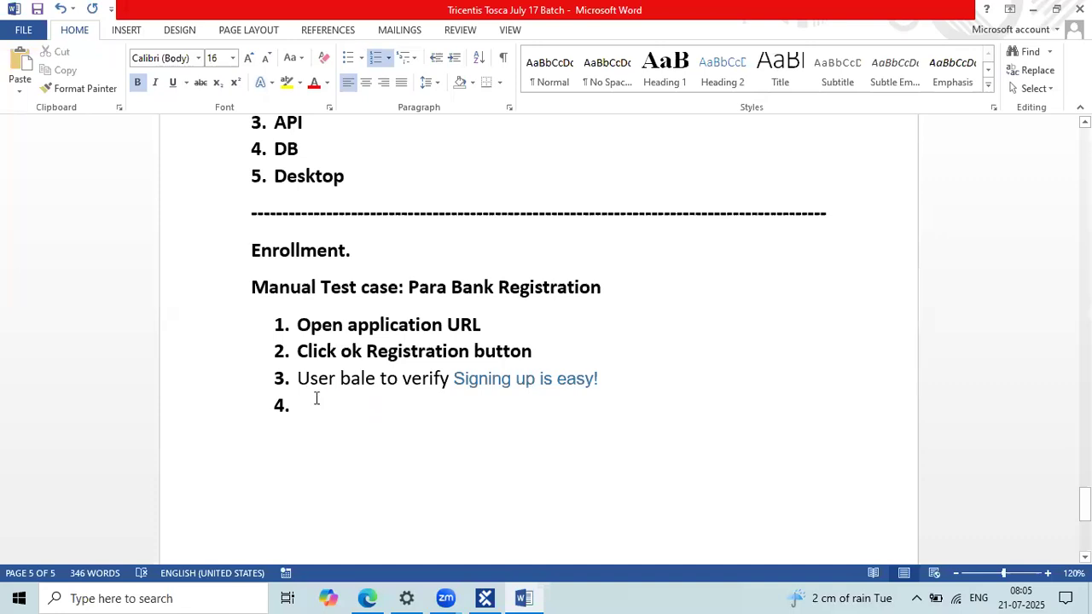
key(ctrl+v)
scroll(388, 349, up, 1)
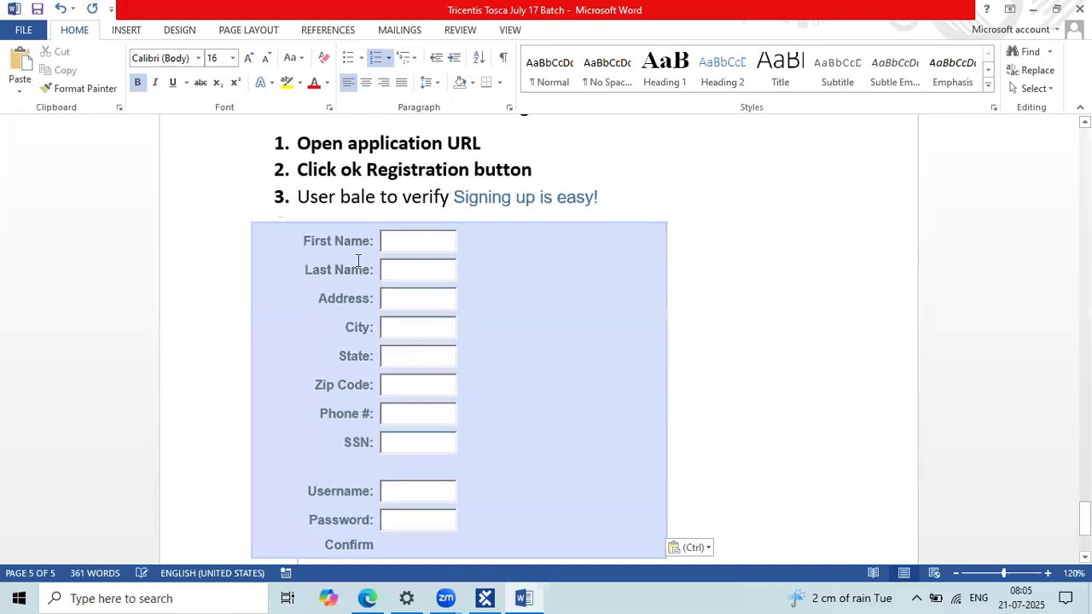
drag(365, 310, 365, 331)
click(351, 387)
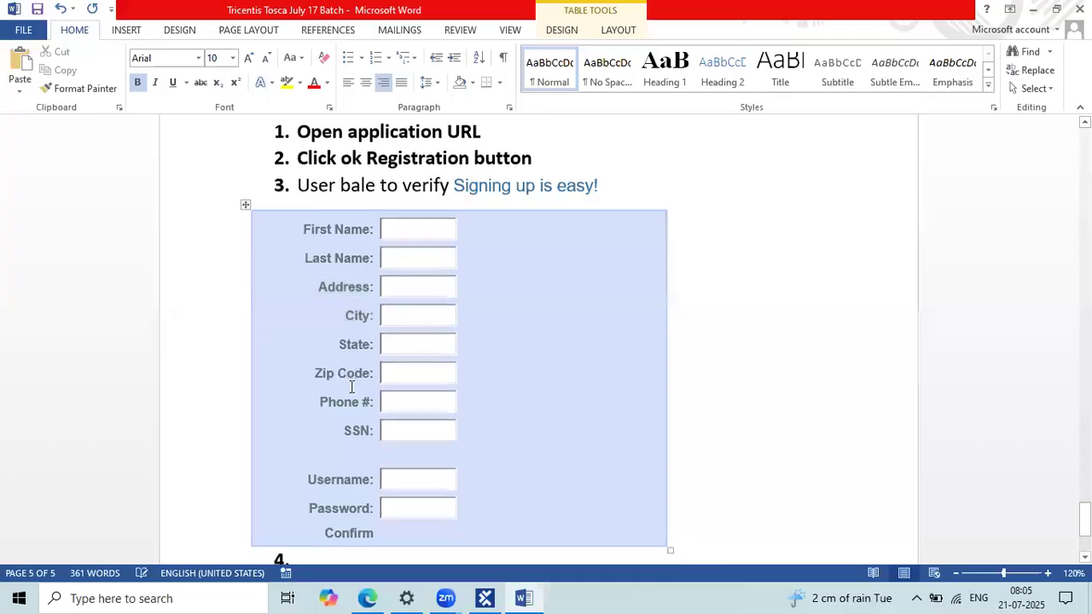
Step: Write step 4 as 'Click on Register button', replacing 'registration' with 'Register'
scroll(321, 436, down, 3)
click(322, 436)
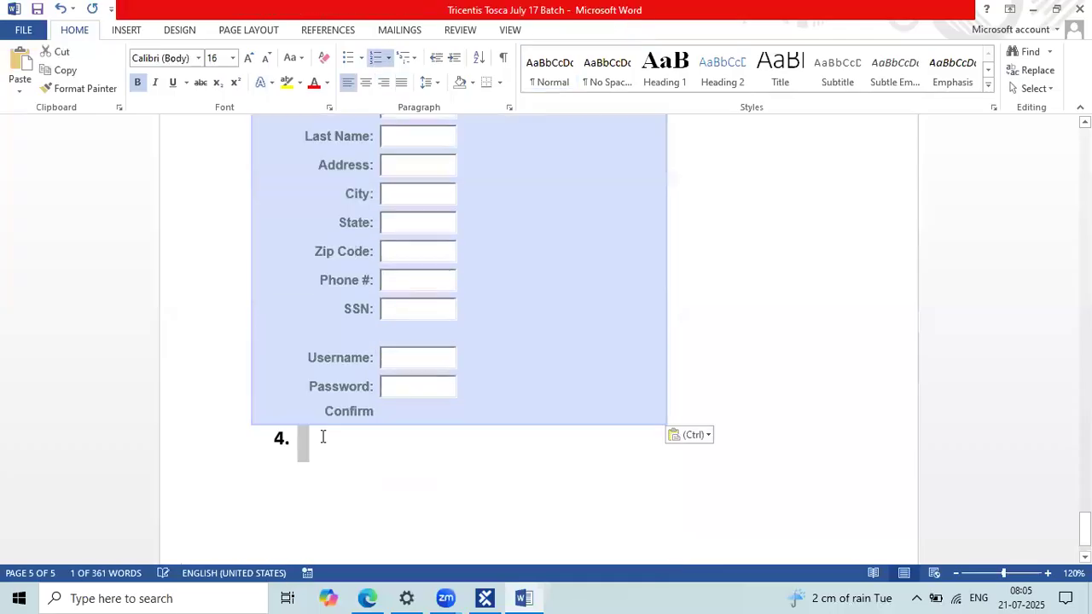
text(click )
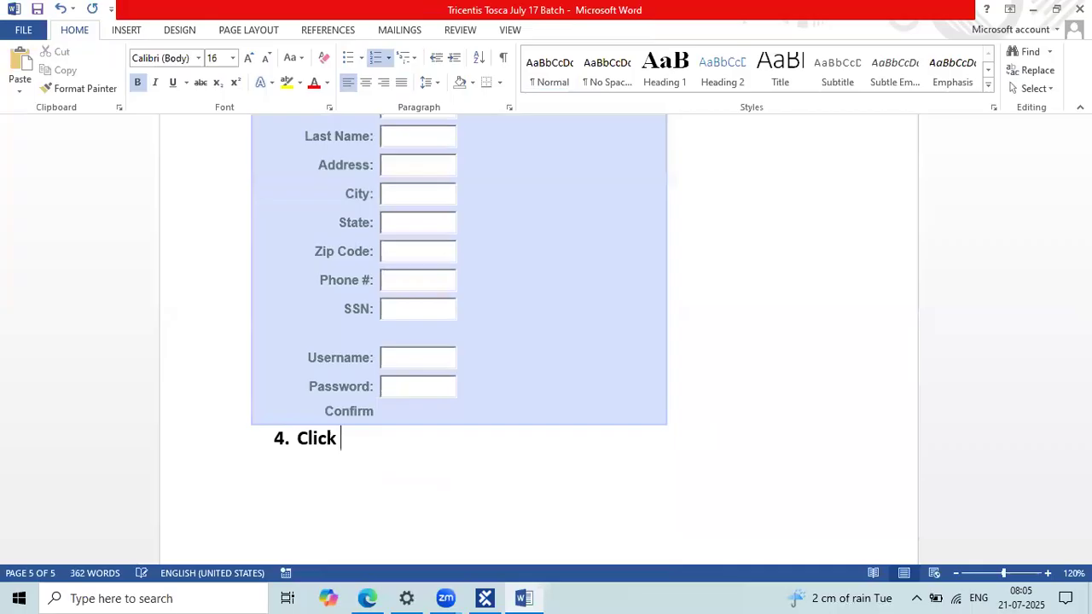
text(on regis)
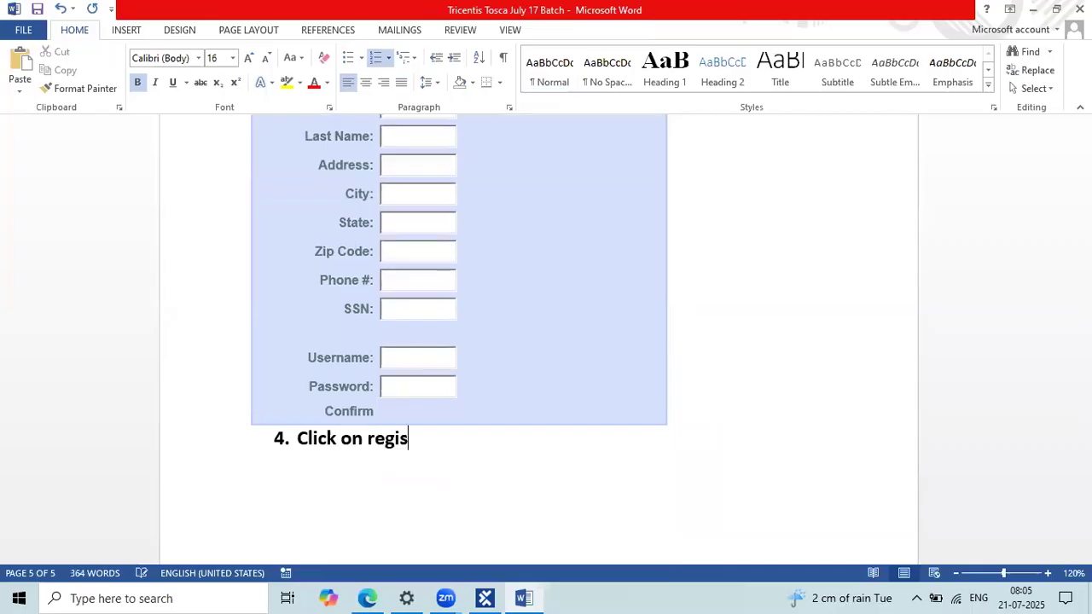
text(tration button)
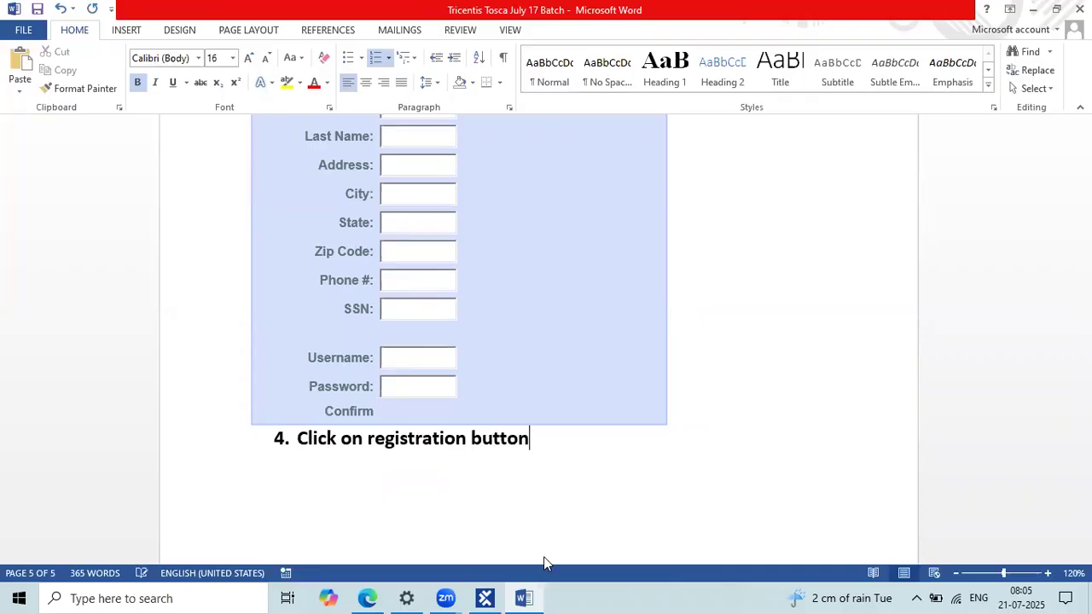
key(alt+Tab)
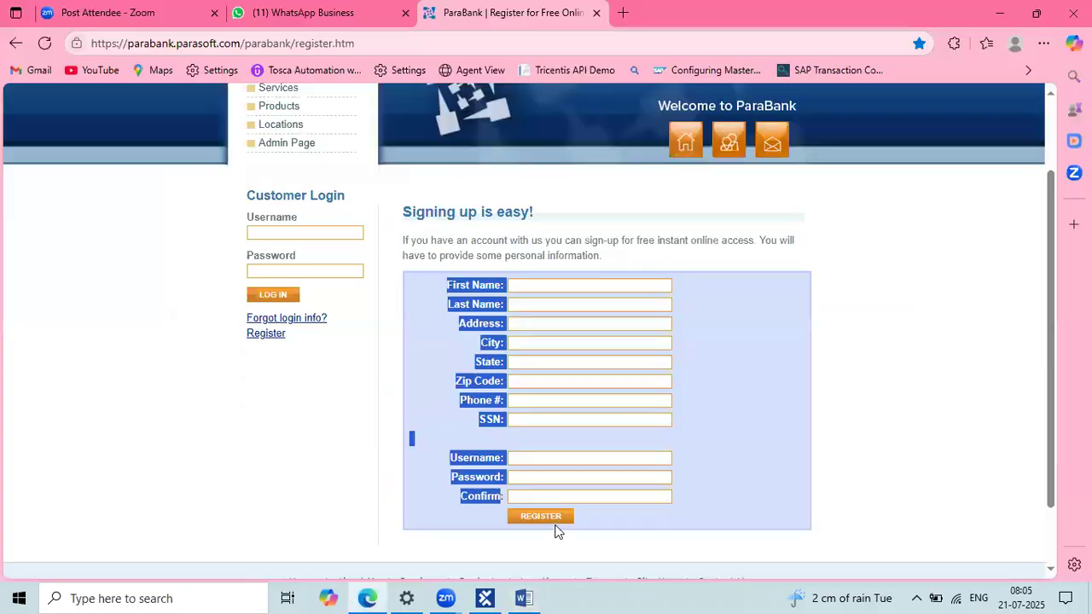
key(alt+Tab)
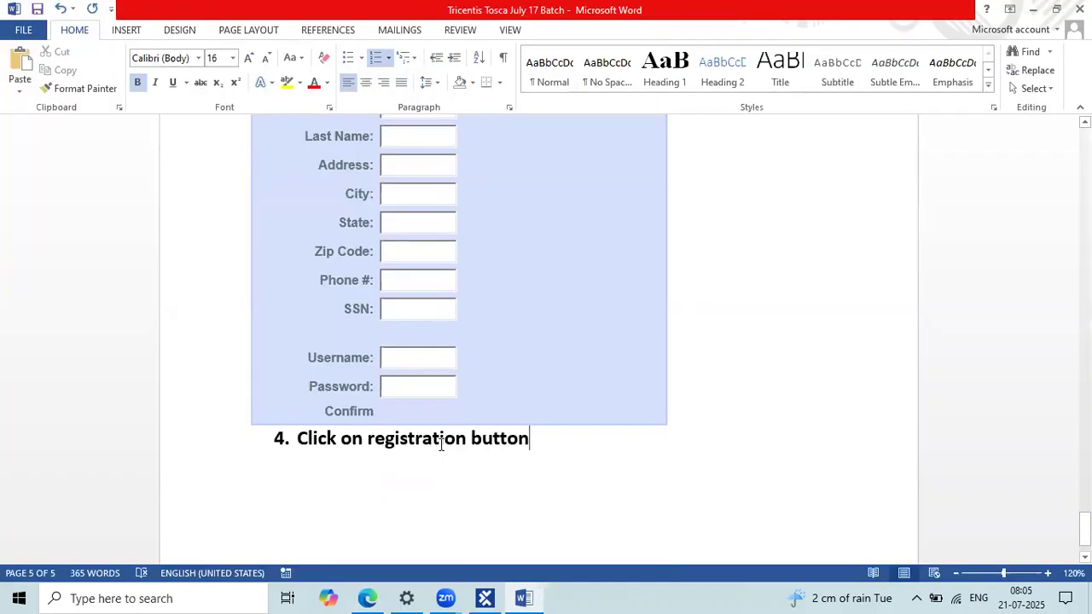
double_click(439, 444)
text(Regis)
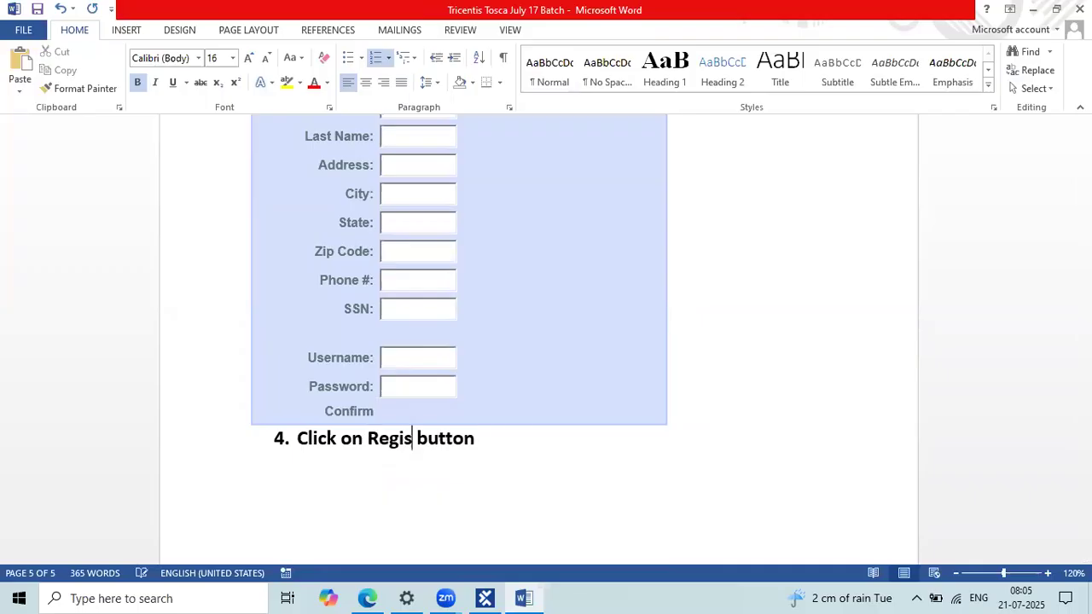
text(ter)
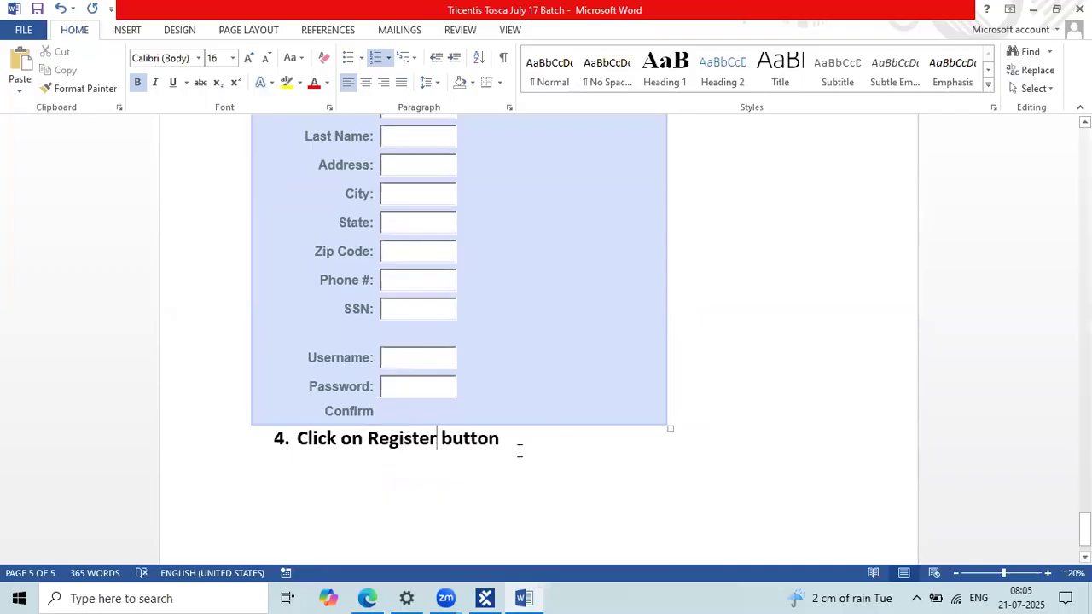
scroll(519, 450, up, 3)
Step: Review step 1 in Word and select the 'Signing up is easy!' heading on the ParaBank register page
scroll(358, 298, up, 3)
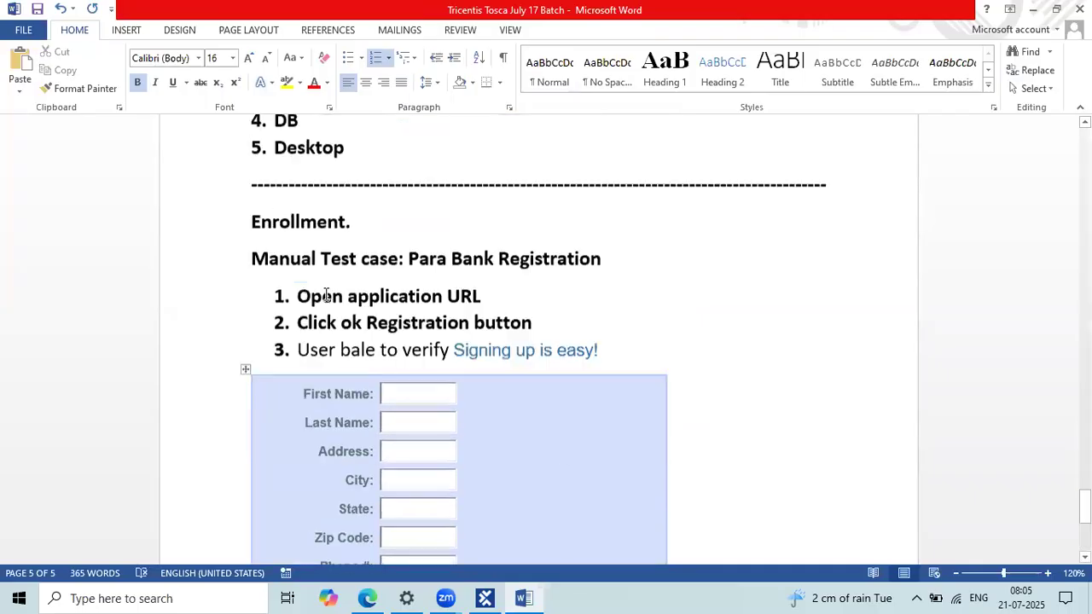
drag(297, 297, 445, 297)
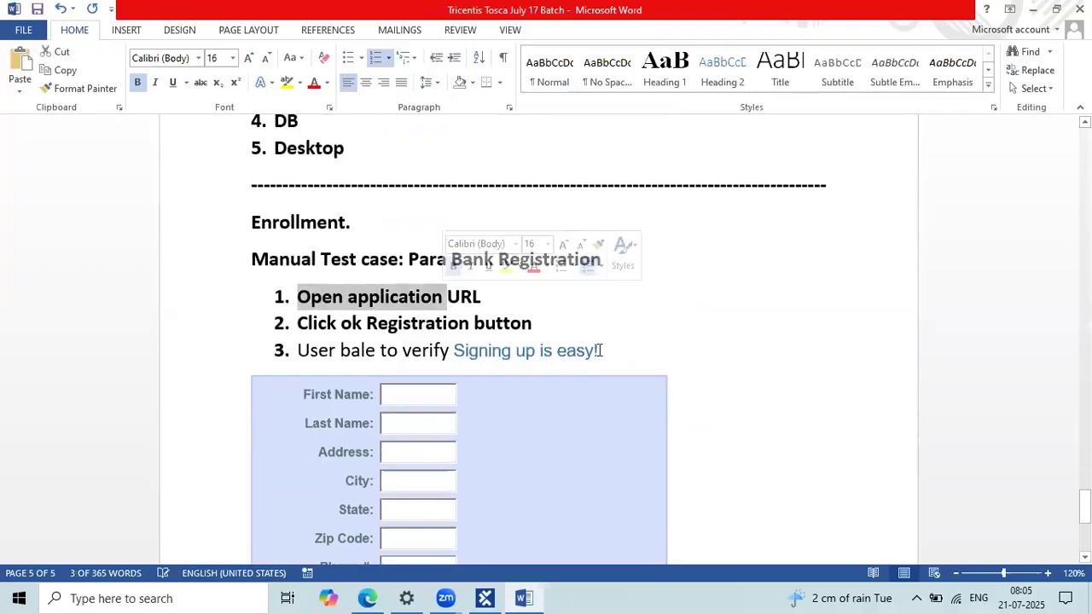
click(613, 349)
shift+click(459, 350)
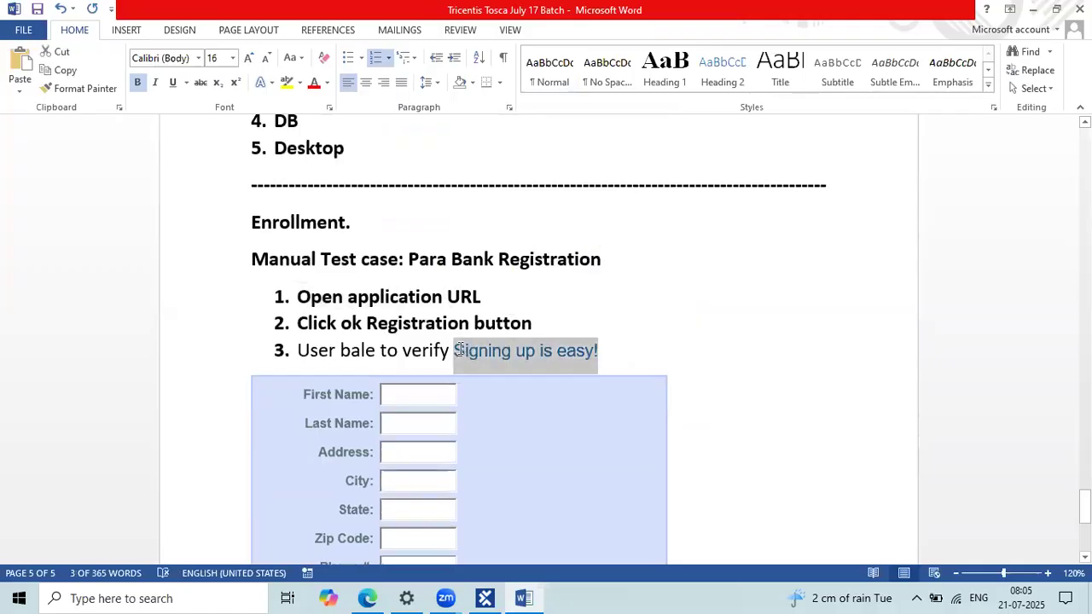
key(alt+Tab)
triple_click(397, 226)
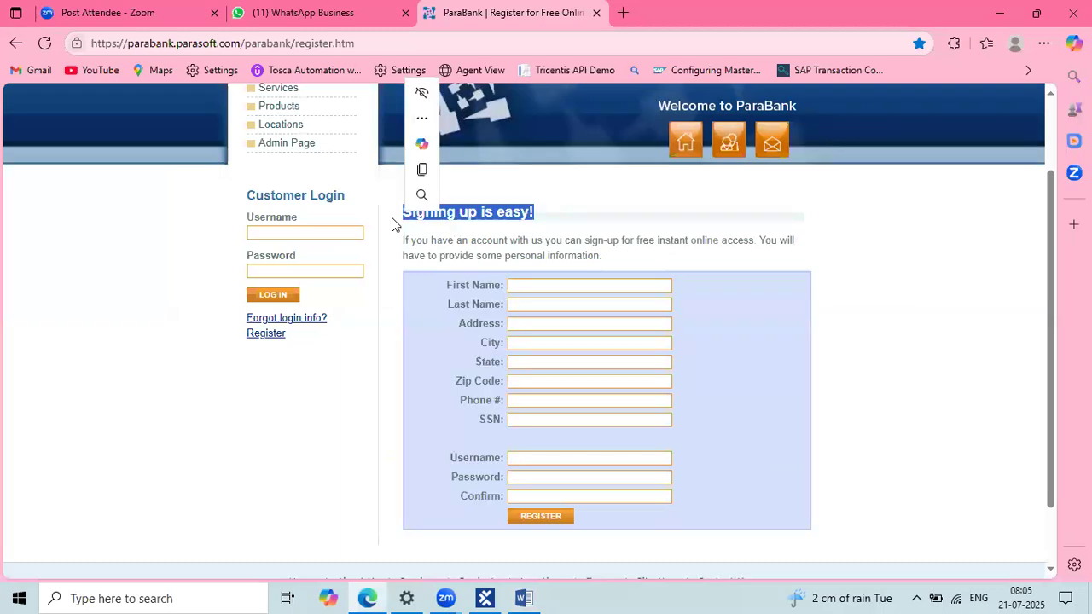
double_click(531, 221)
drag(531, 221, 427, 198)
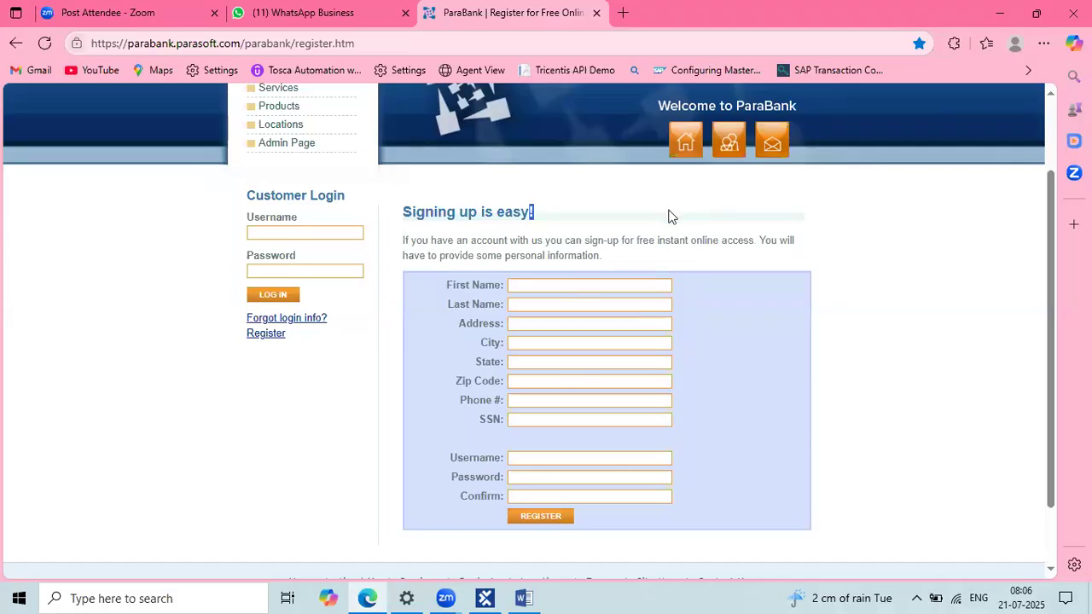
scroll(566, 575, up, 1)
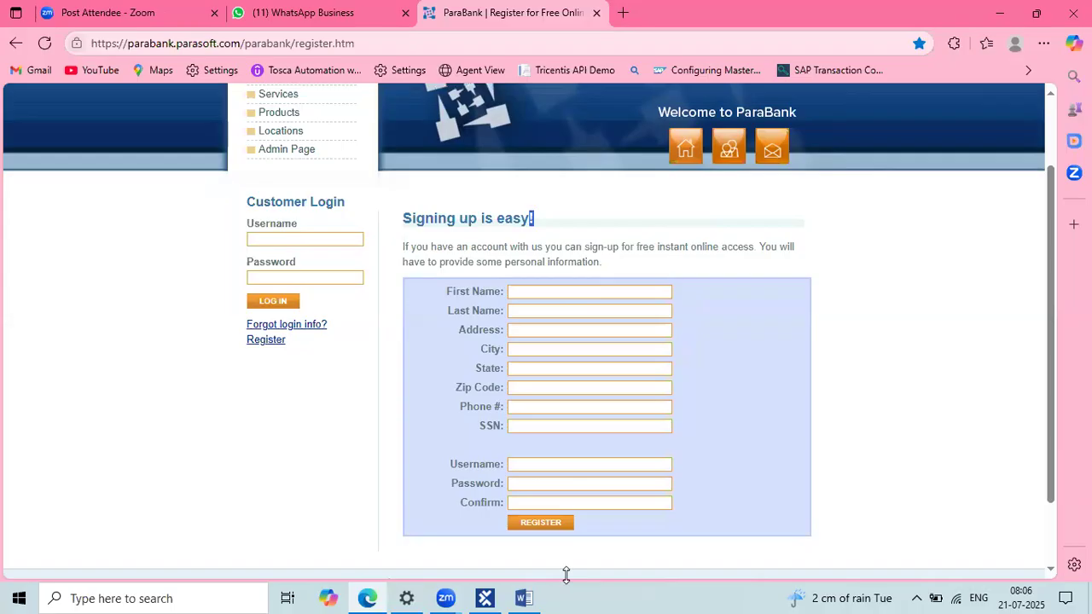
Step: Color the 'Manual Test case: Para Bank Registration' heading in Word red
click(522, 598)
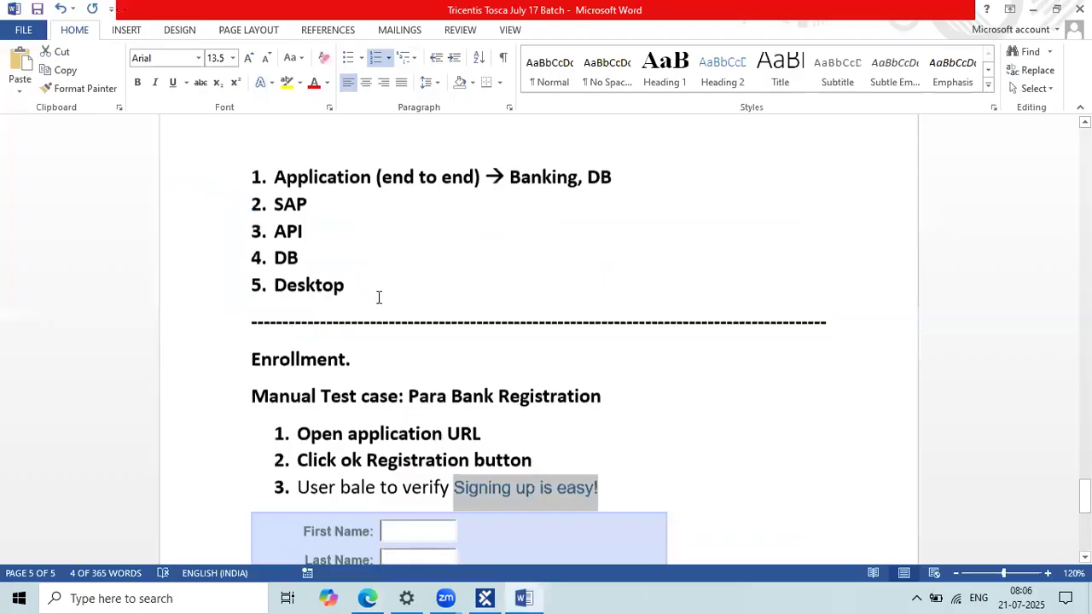
scroll(366, 300, down, 3)
drag(259, 227, 586, 226)
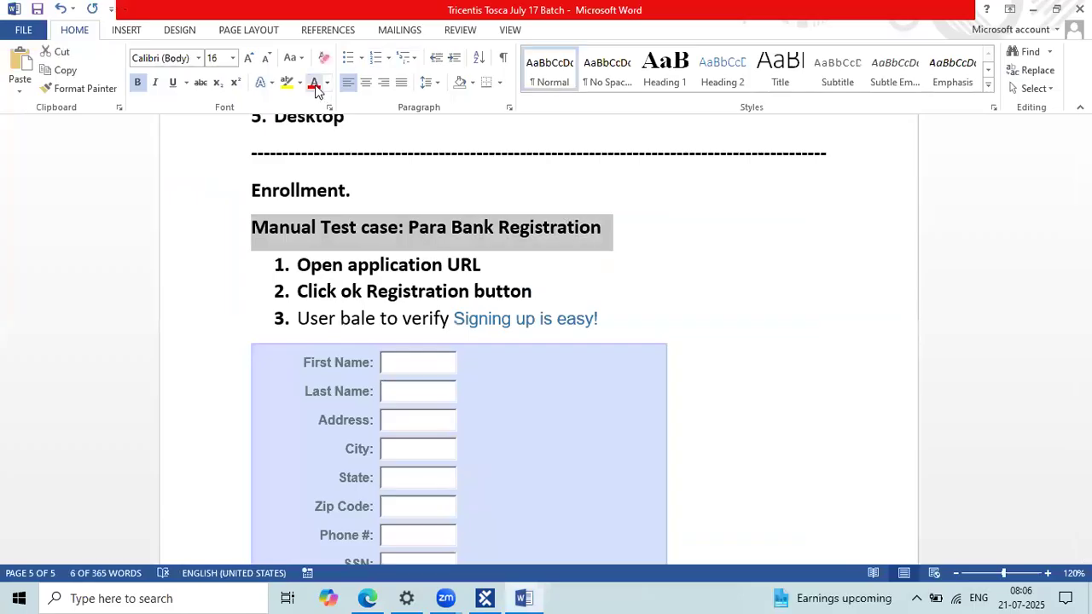
click(314, 84)
click(613, 304)
scroll(613, 304, down, 1)
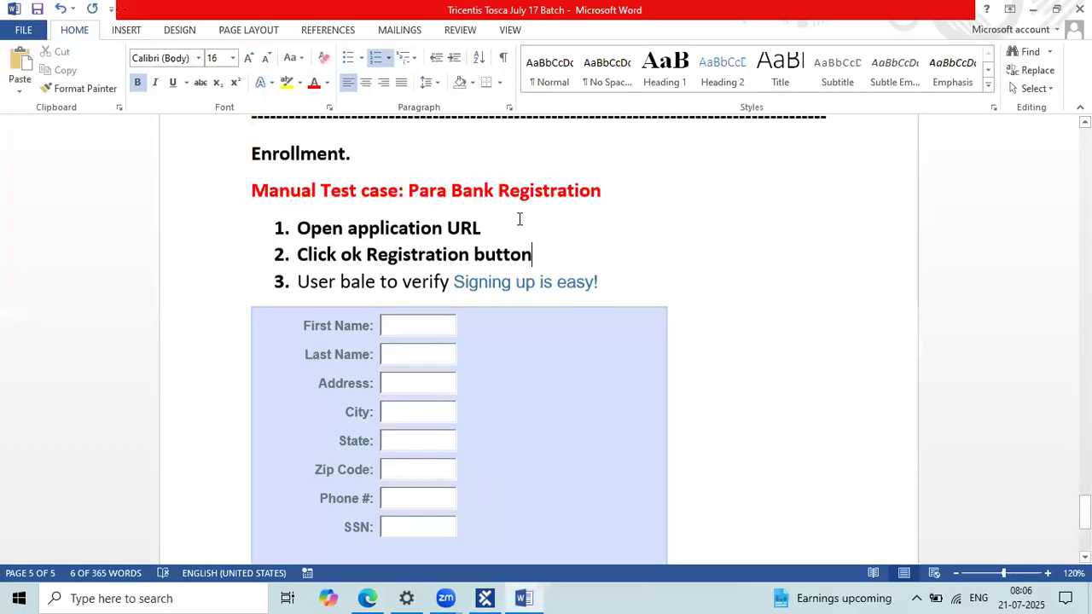
Step: Select step 1 'Open application URL' in Word, then show Tosca Commander's TestCases section
triple_click(310, 232)
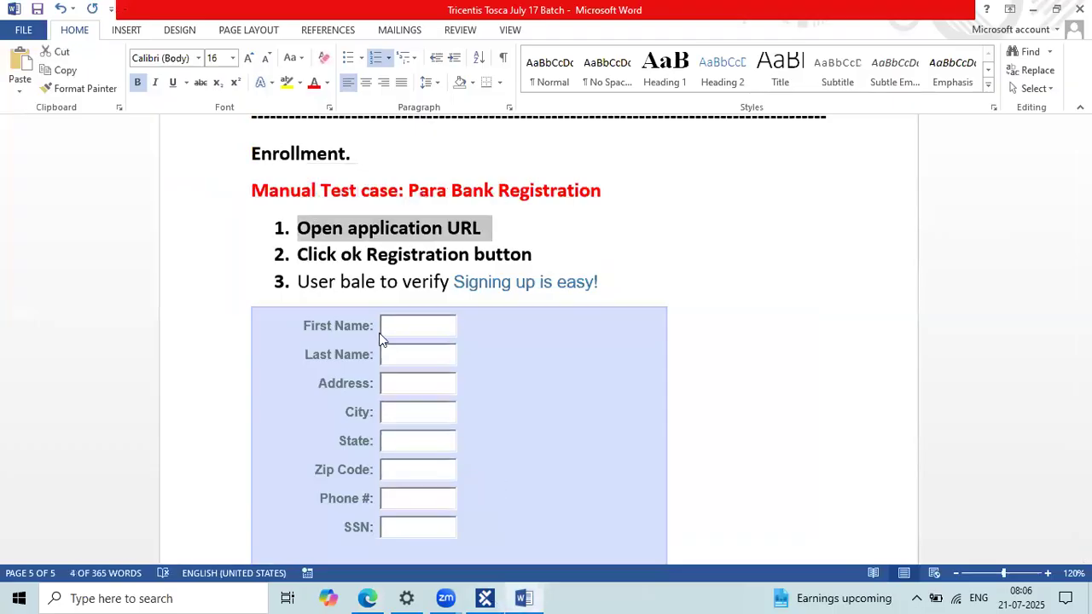
click(488, 598)
click(249, 173)
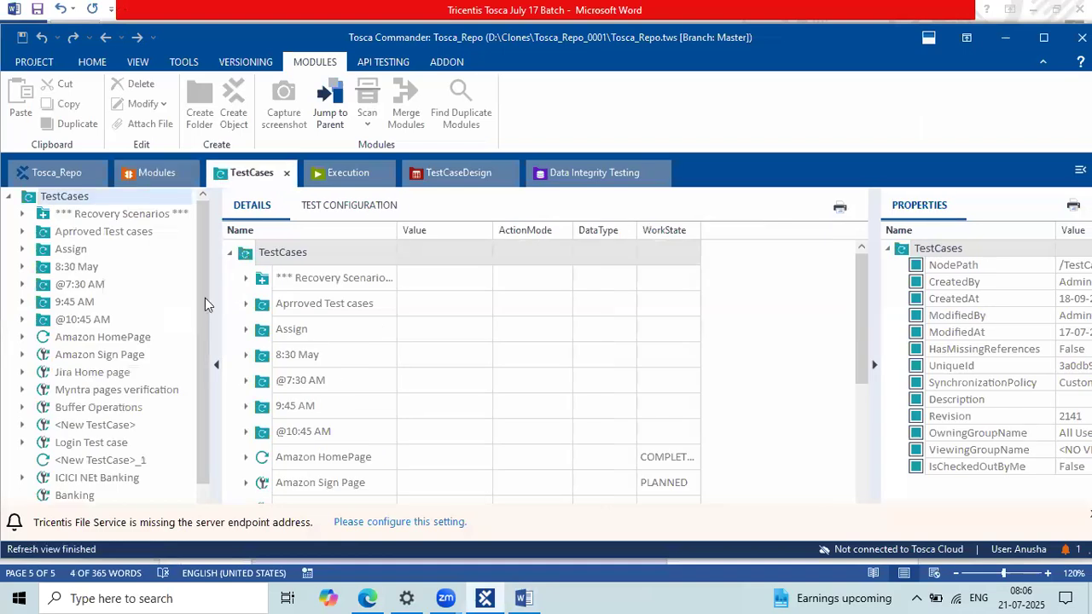
Step: Check out the TestCases root folder from the HOME ribbon so it can be edited
scroll(59, 410, down, 1)
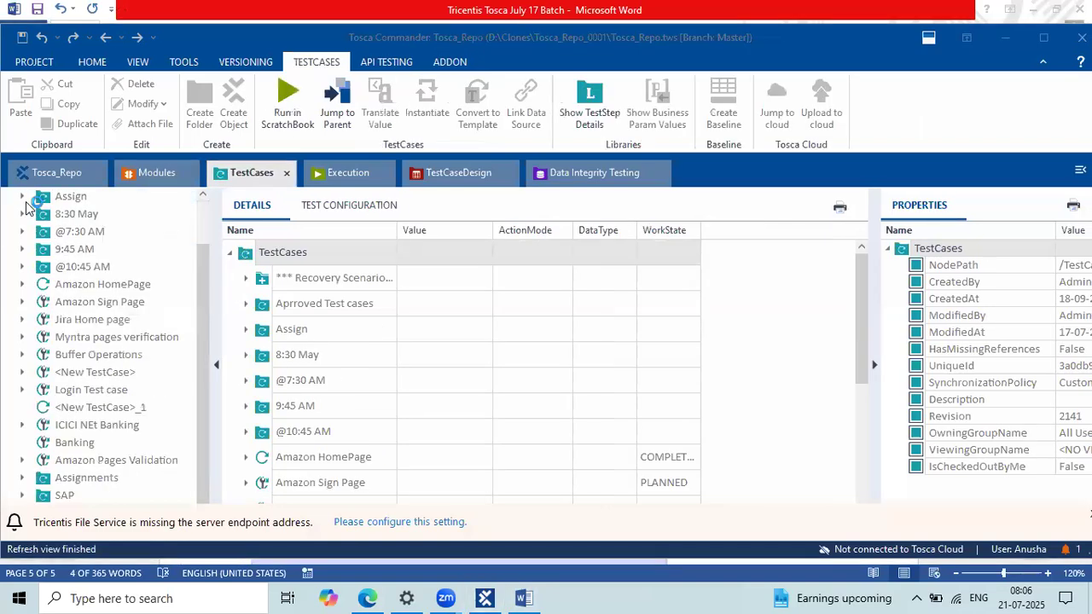
scroll(25, 209, up, 1)
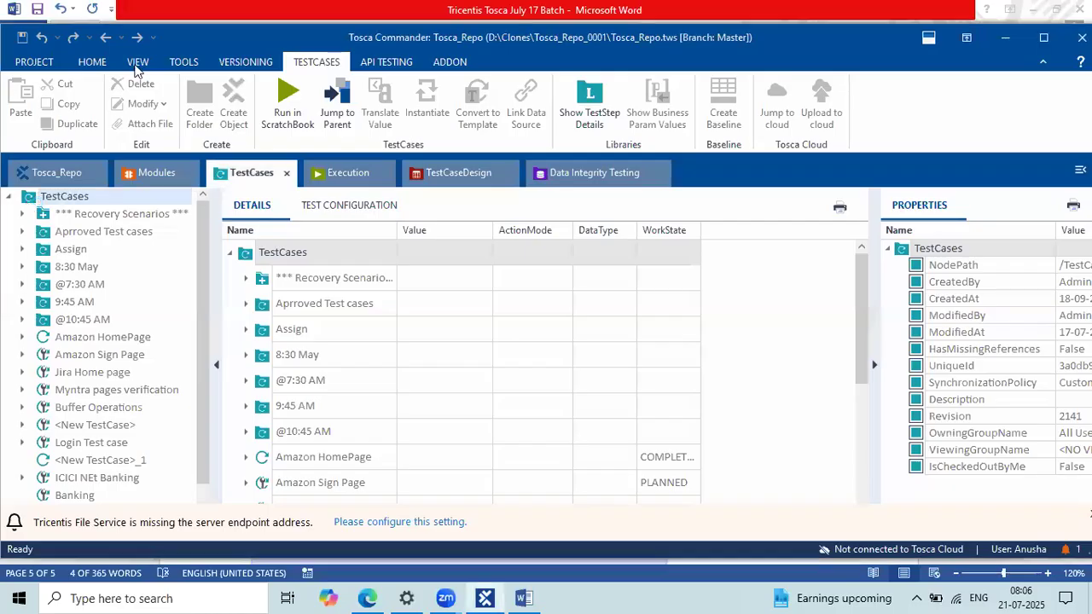
click(95, 63)
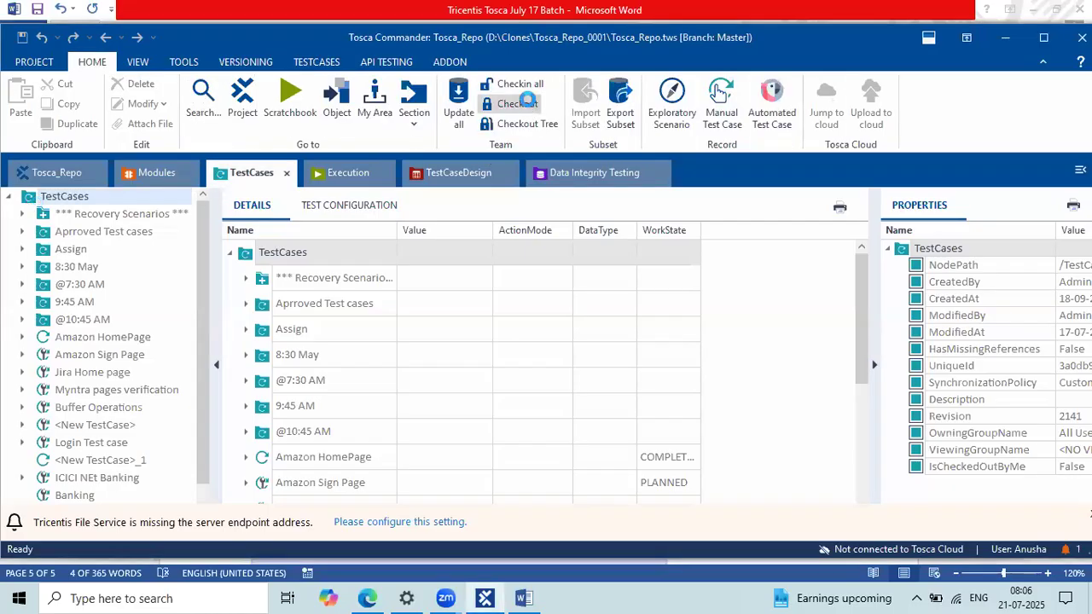
click(518, 103)
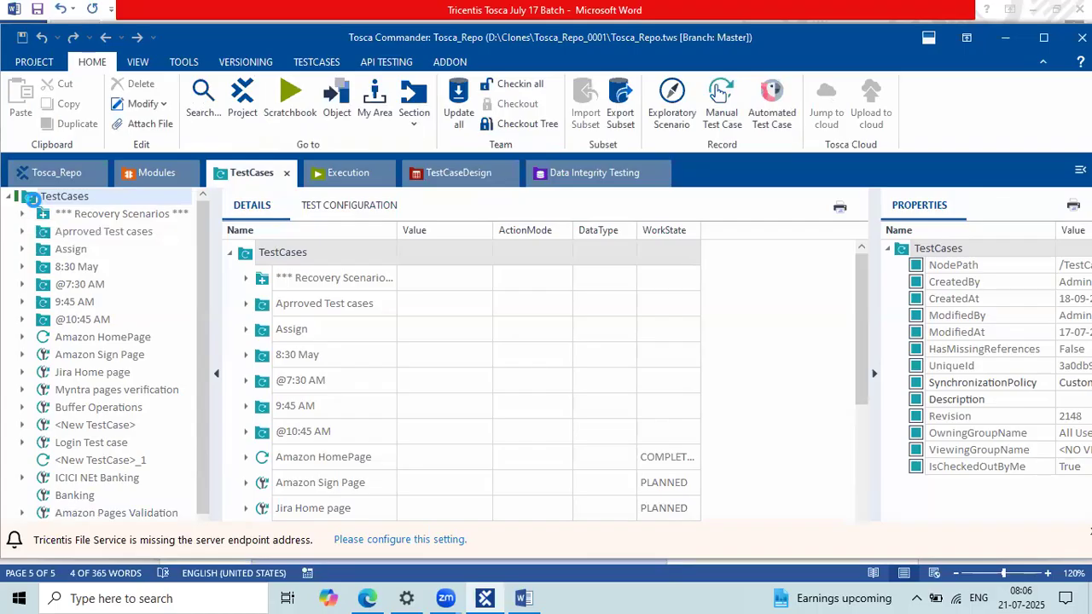
Step: Create a new folder under TestCases and name it ParaBank
right_click(34, 202)
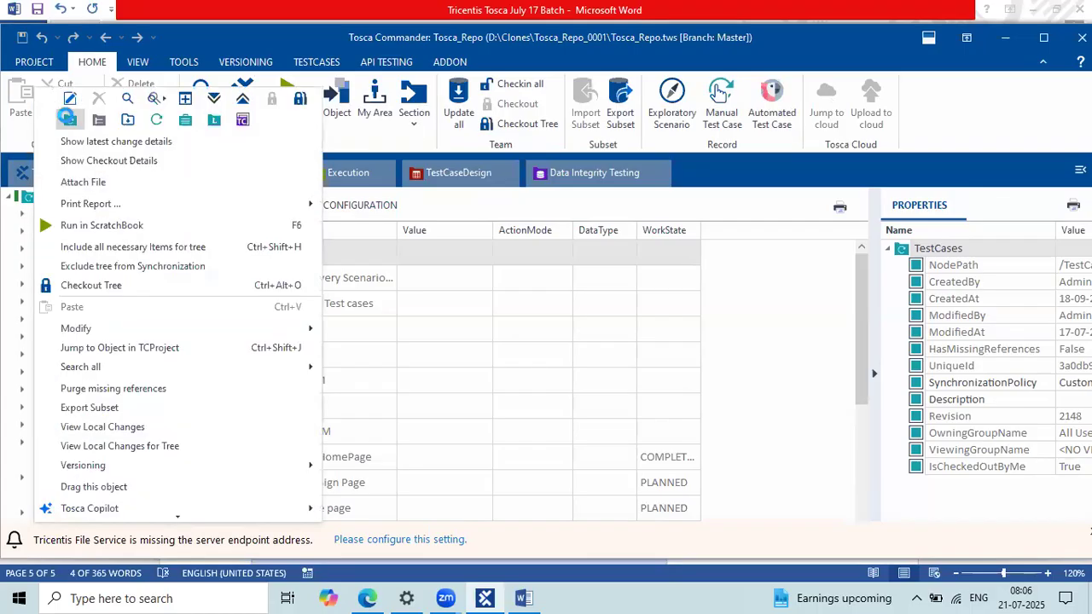
click(70, 121)
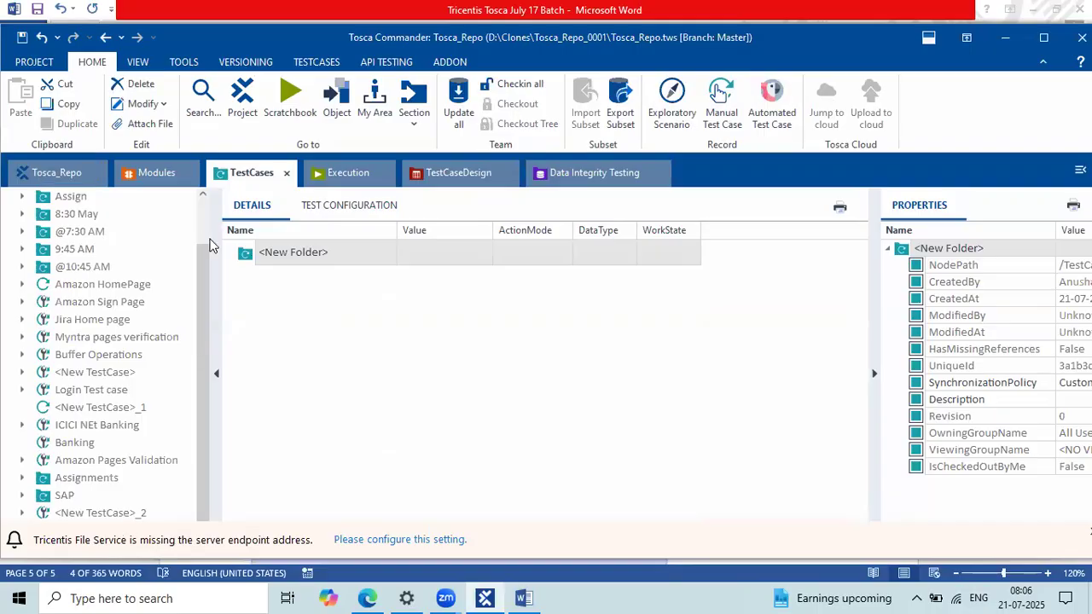
key(F2)
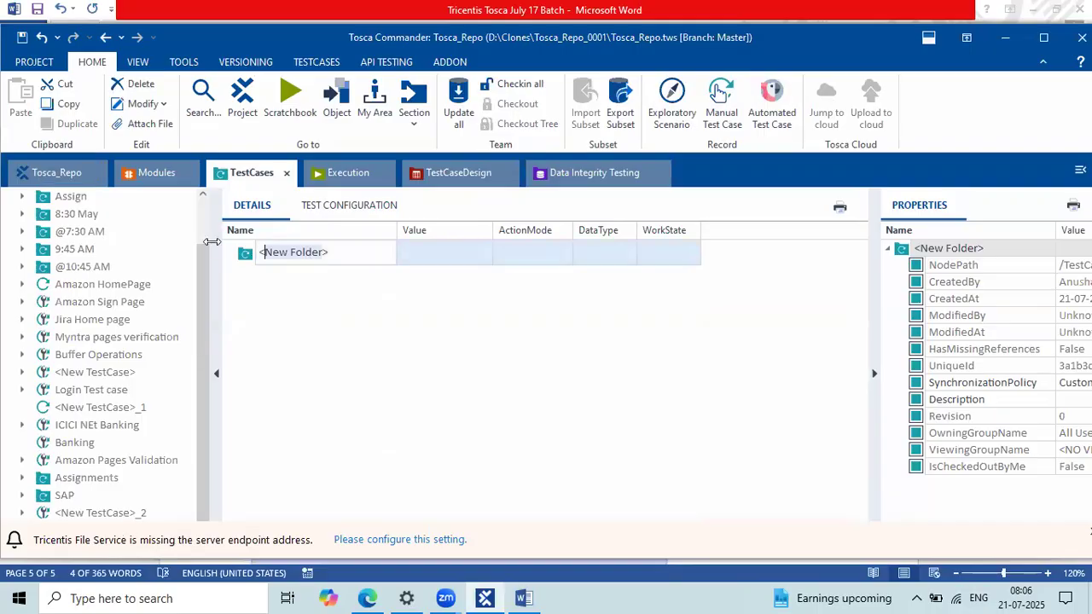
text(Pa)
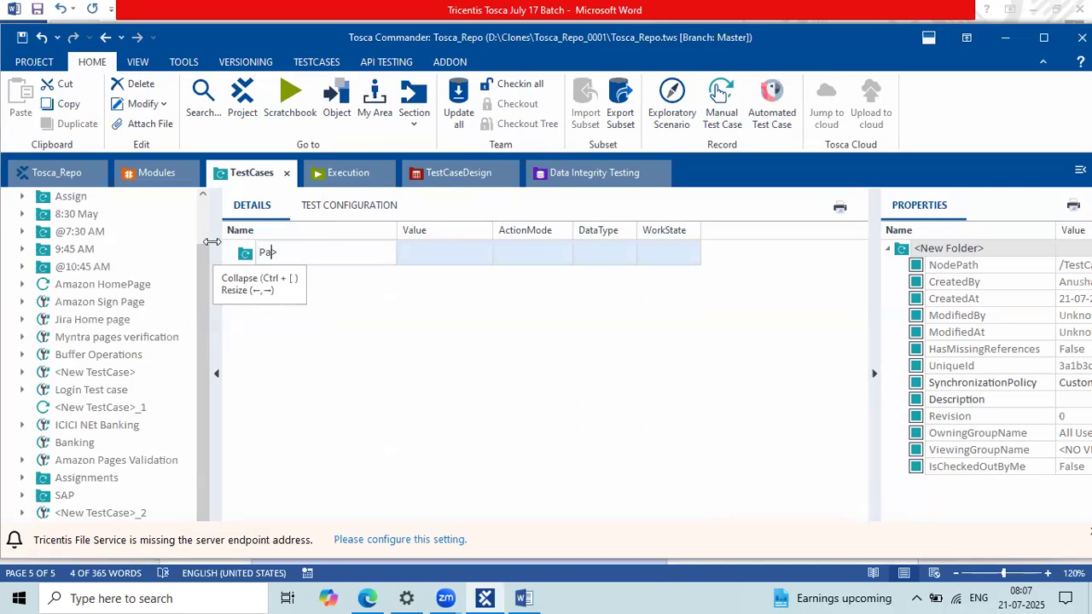
text(ra)
text(Bank)
key(Return)
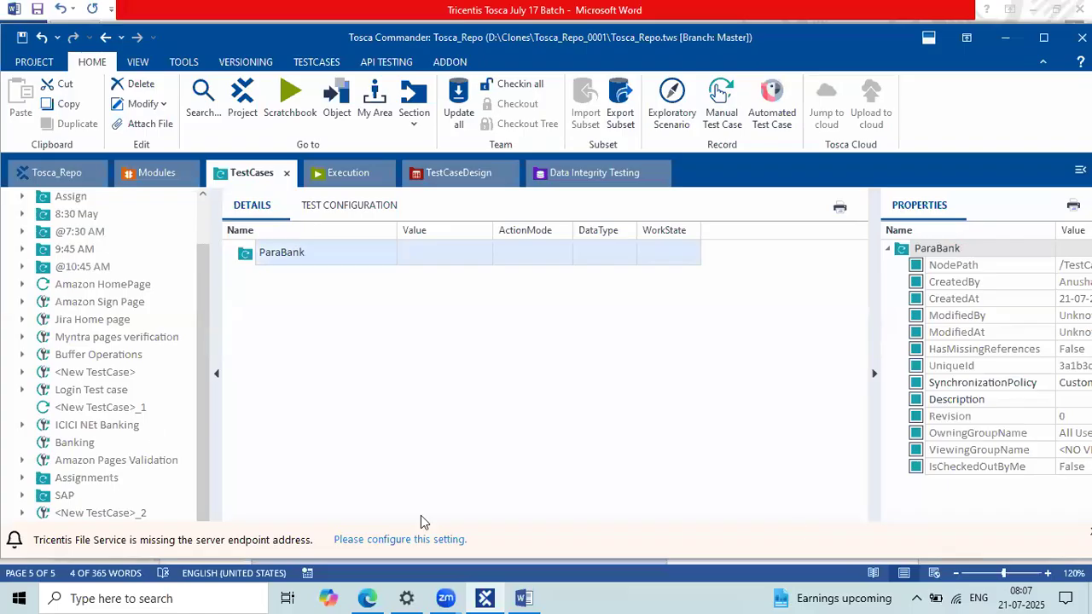
right_click(247, 257)
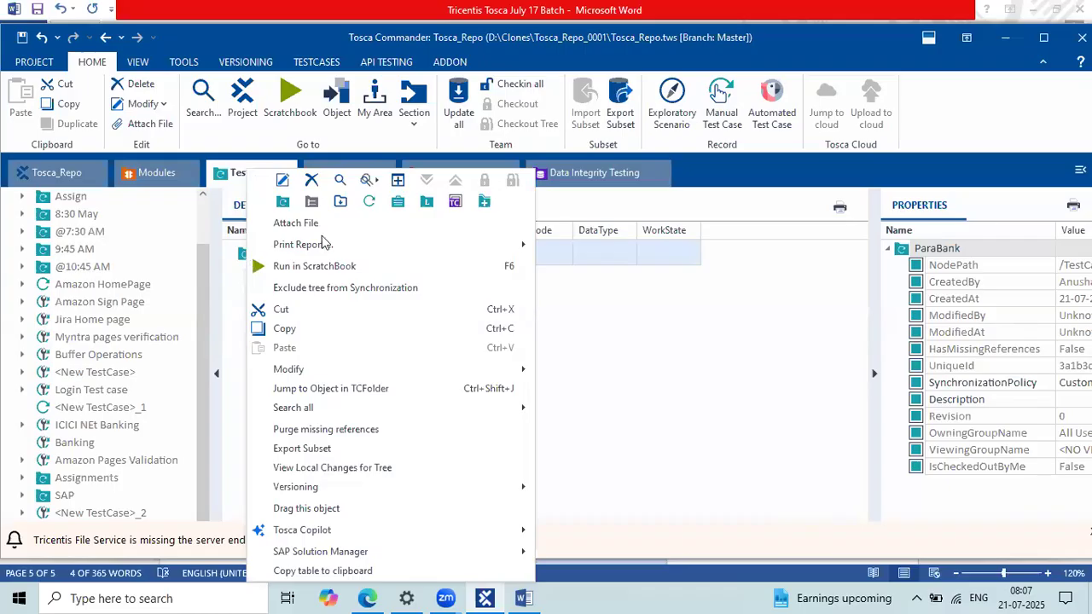
Step: Add a new test case in the ParaBank folder named 'Parabank Registration'
click(367, 202)
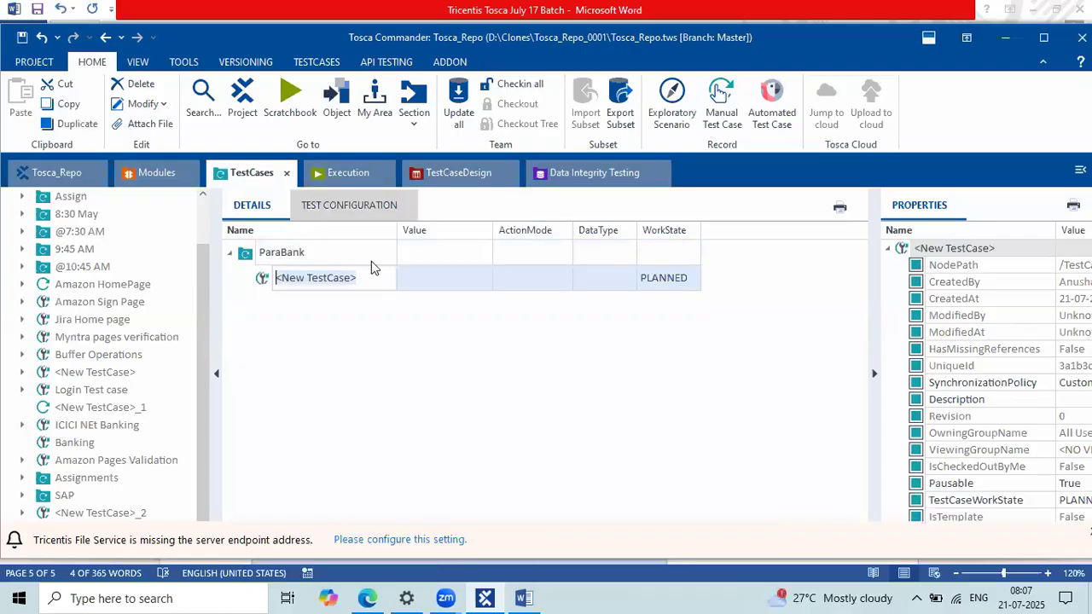
click(202, 276)
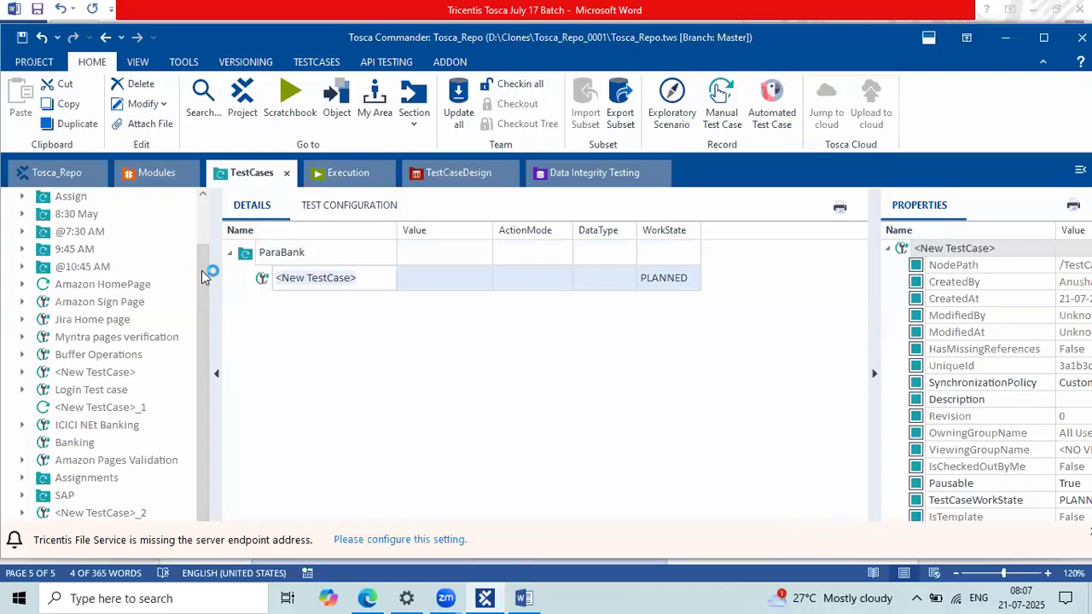
text(Paraba)
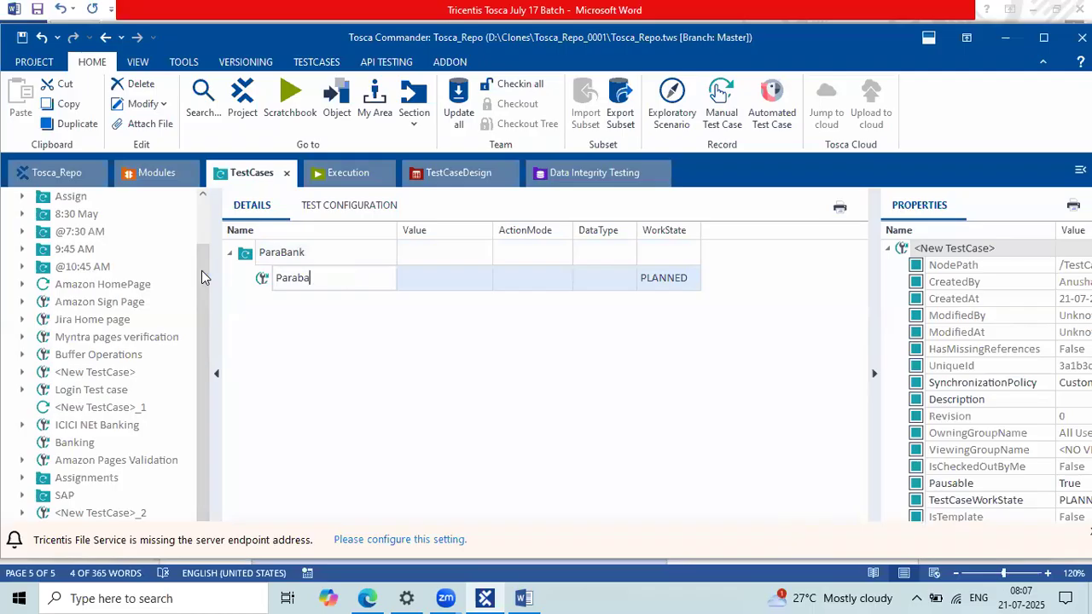
text(nk Registration)
click(329, 303)
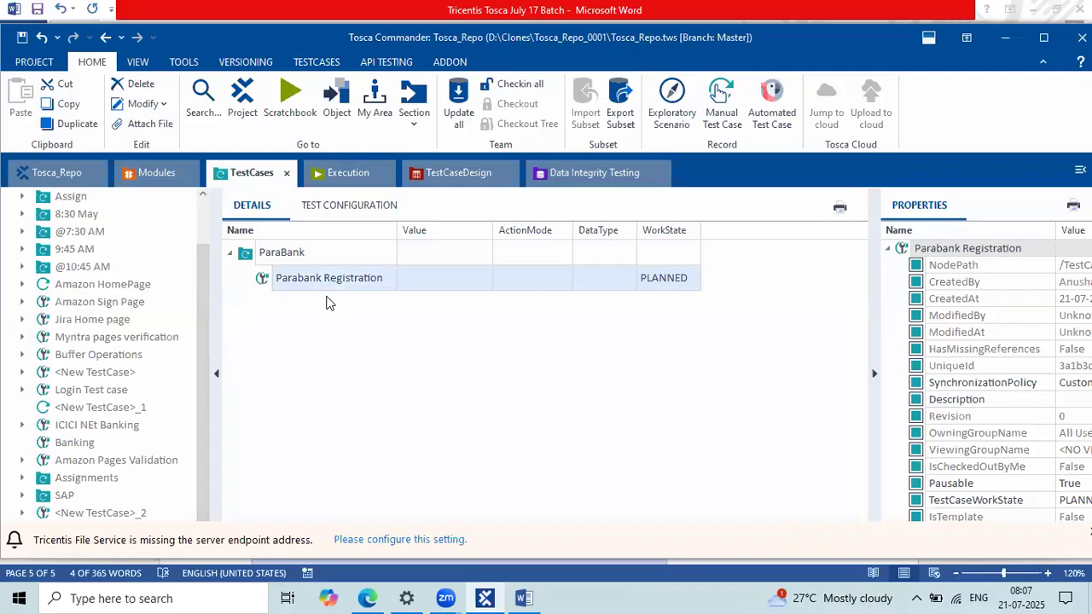
click(397, 278)
click(399, 280)
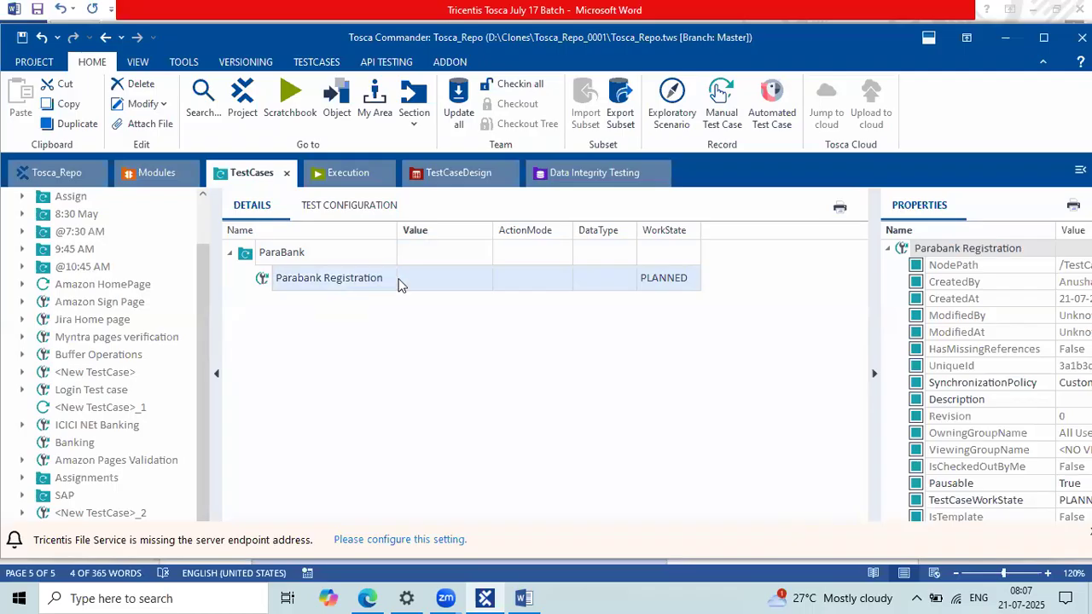
Step: Widen the Name column, re-edit the Parabank Registration name, then return to the Word steps
drag(401, 228, 415, 228)
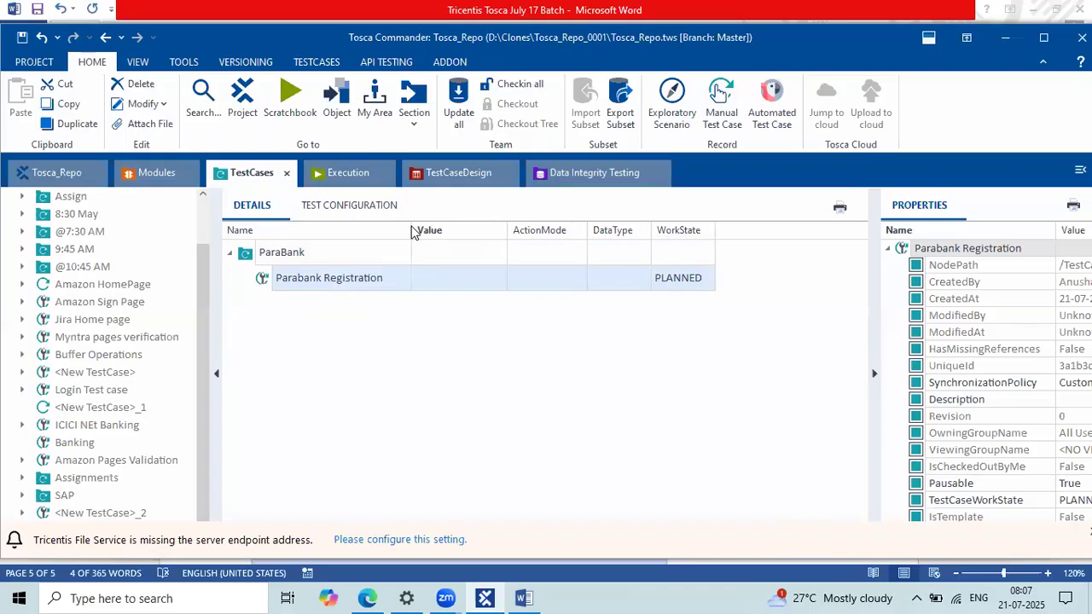
click(398, 278)
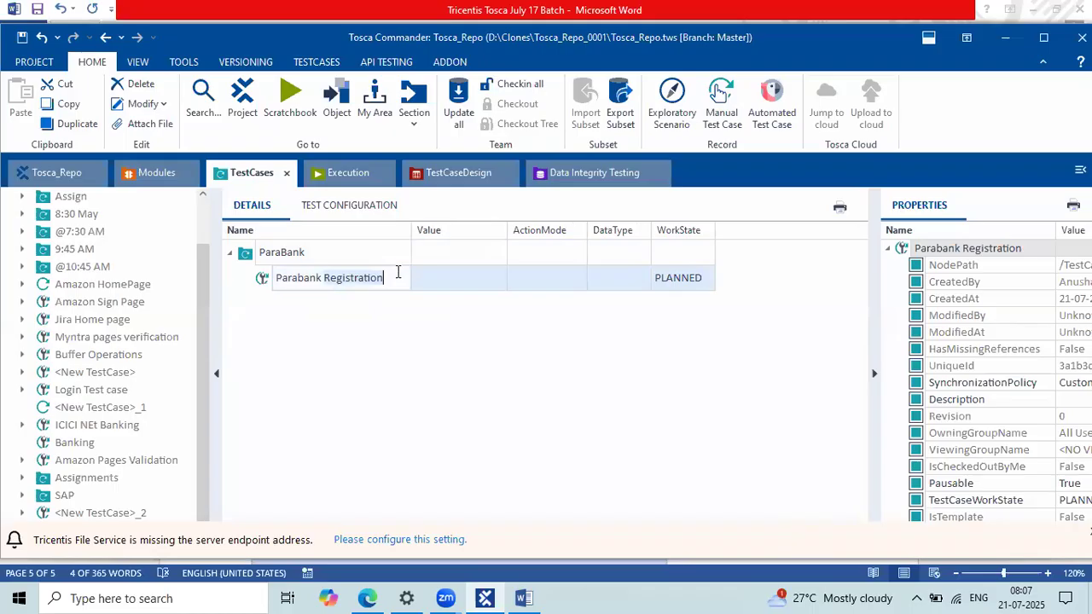
drag(266, 278, 370, 279)
click(370, 277)
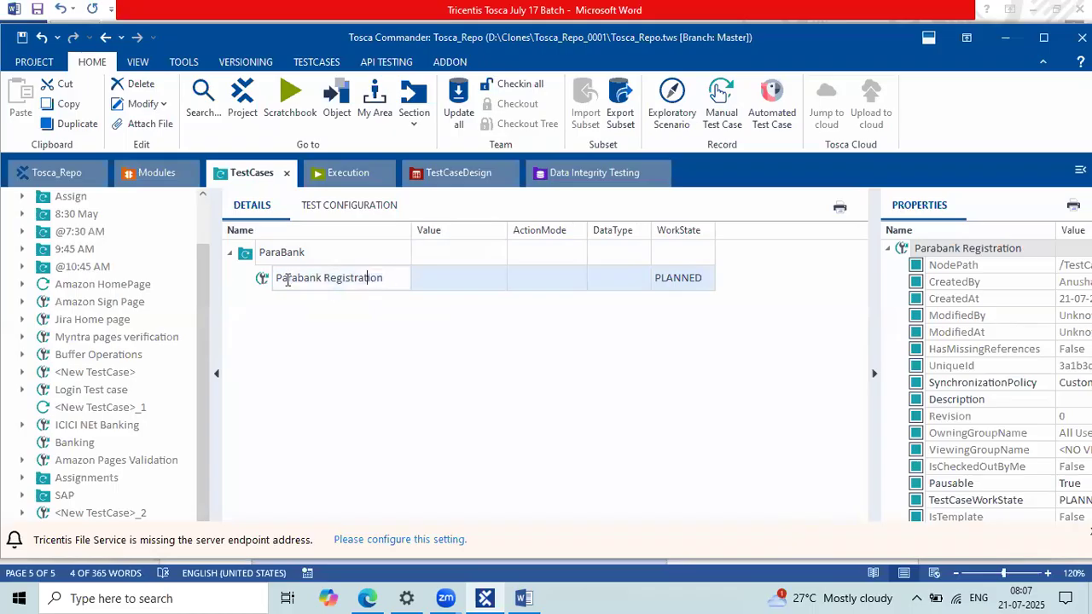
drag(286, 279, 321, 286)
click(256, 277)
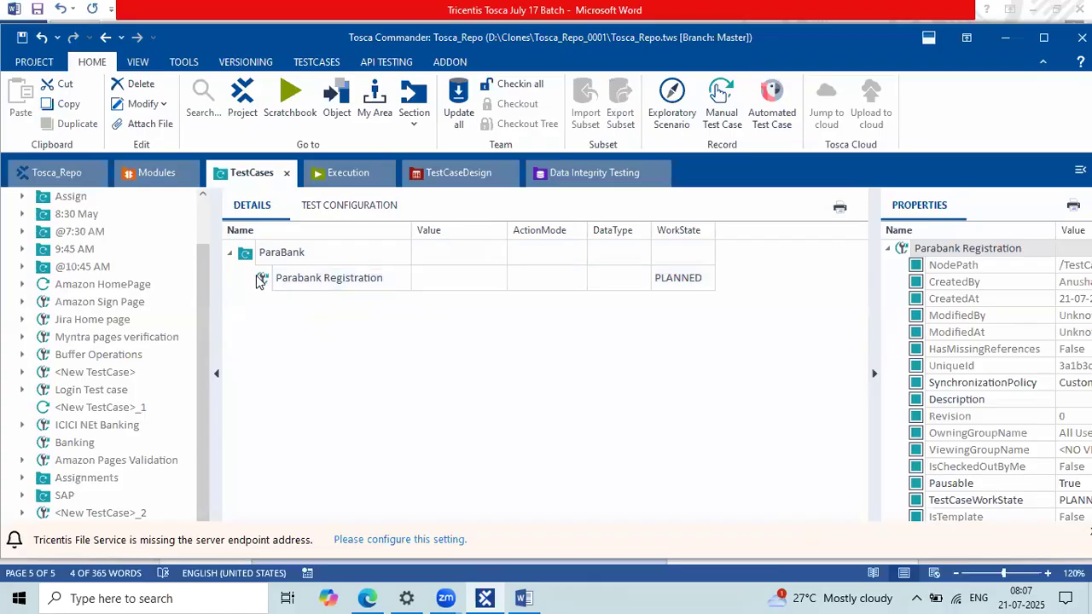
click(266, 282)
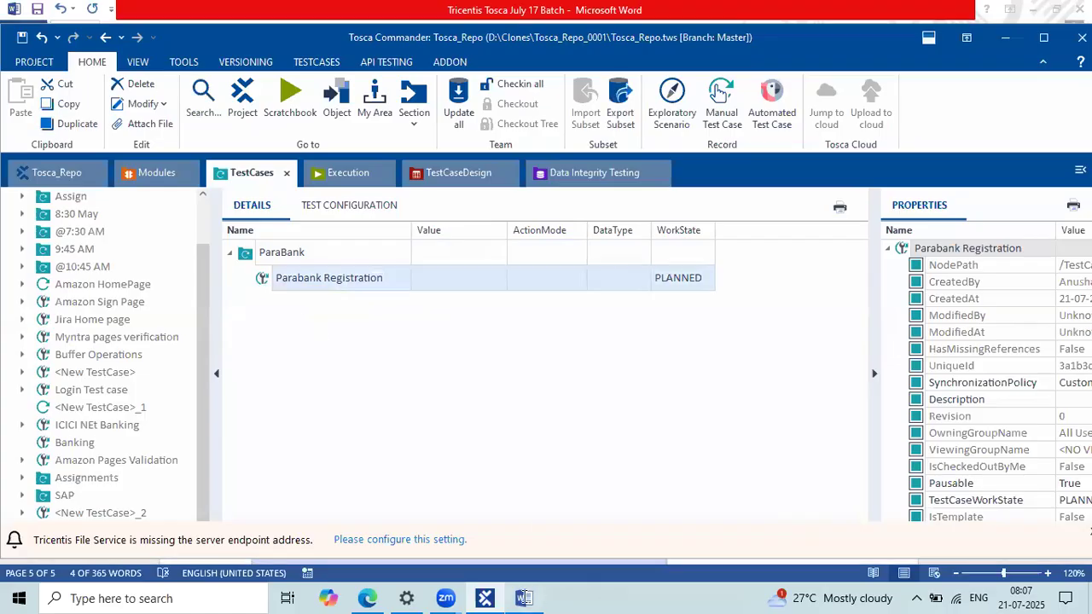
key(alt+Tab)
Step: Select the first manual step 'Open application URL' in Word and return to Tosca Commander
click(476, 253)
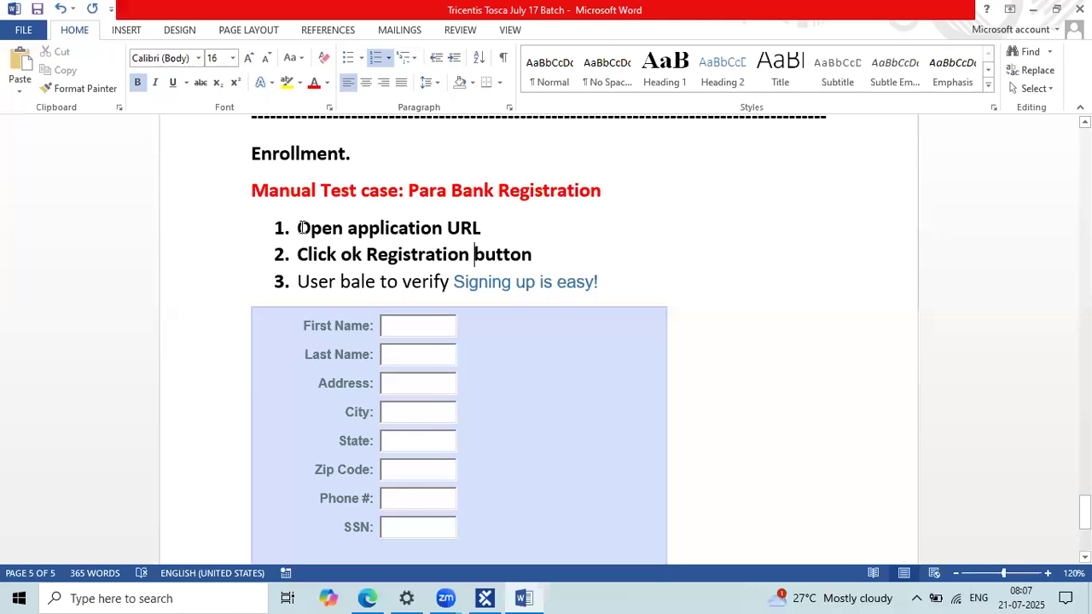
triple_click(282, 231)
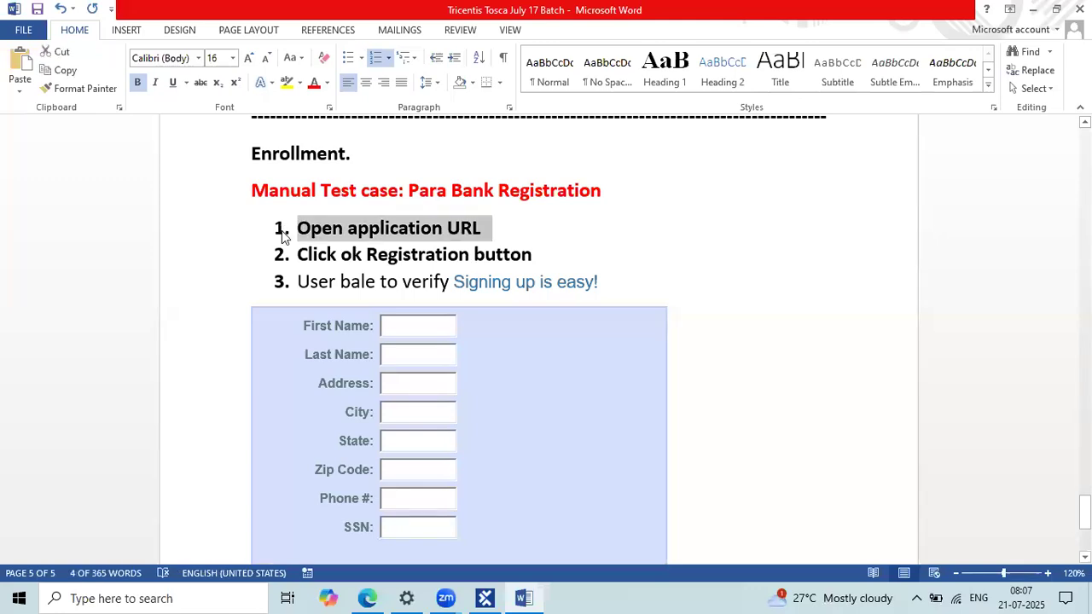
key(alt+Tab)
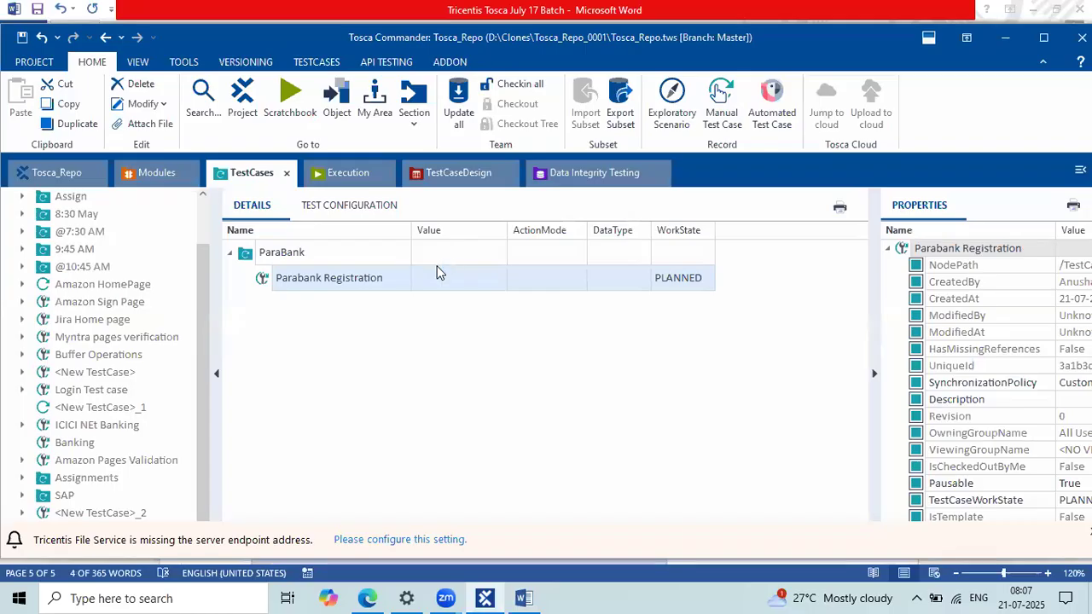
click(151, 176)
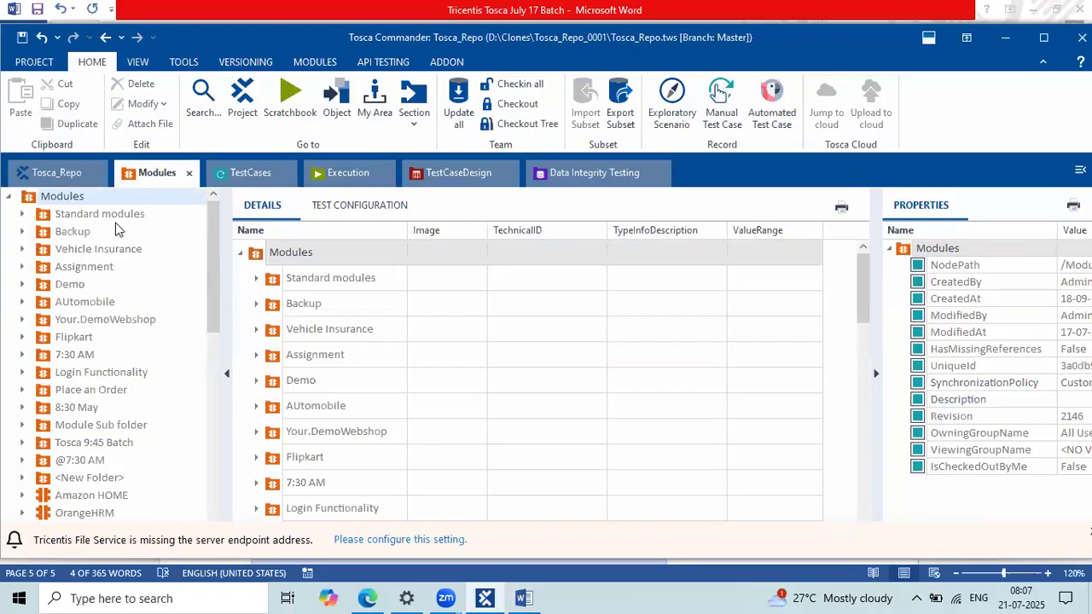
click(256, 174)
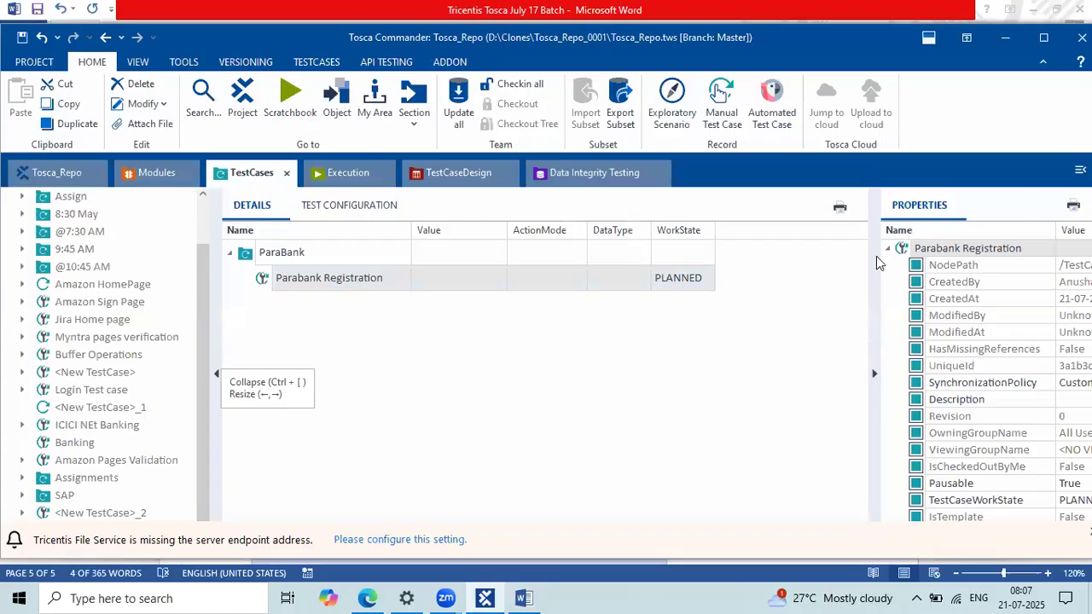
mouse_move(243, 156)
mouse_down()
mouse_move(199, 121)
mouse_move(161, 155)
mouse_move(189, 160)
mouse_up()
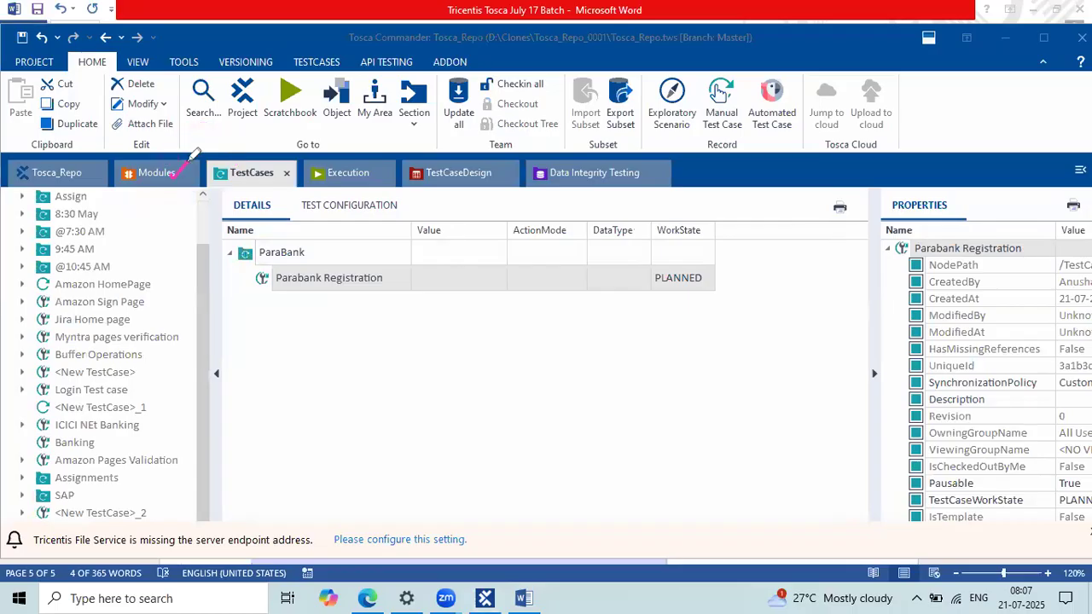
mouse_move(156, 182)
mouse_down()
mouse_move(164, 150)
mouse_move(233, 140)
mouse_move(273, 188)
mouse_up()
click(524, 599)
click(527, 596)
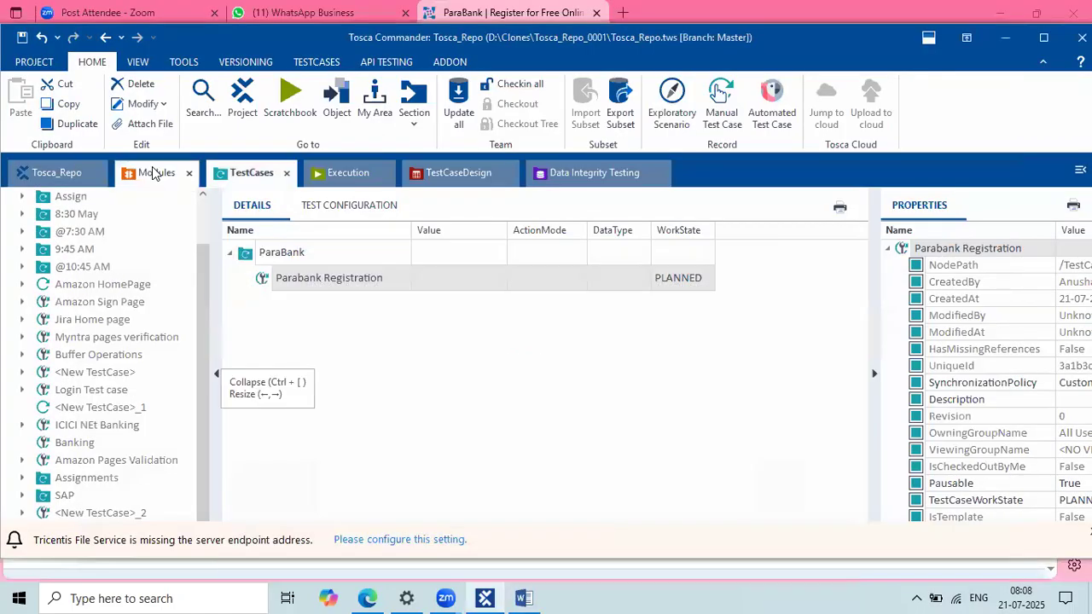
Step: In Modules, expand Standard modules › TBox XEngines › Html and drag OpenUrl toward the test case
click(154, 173)
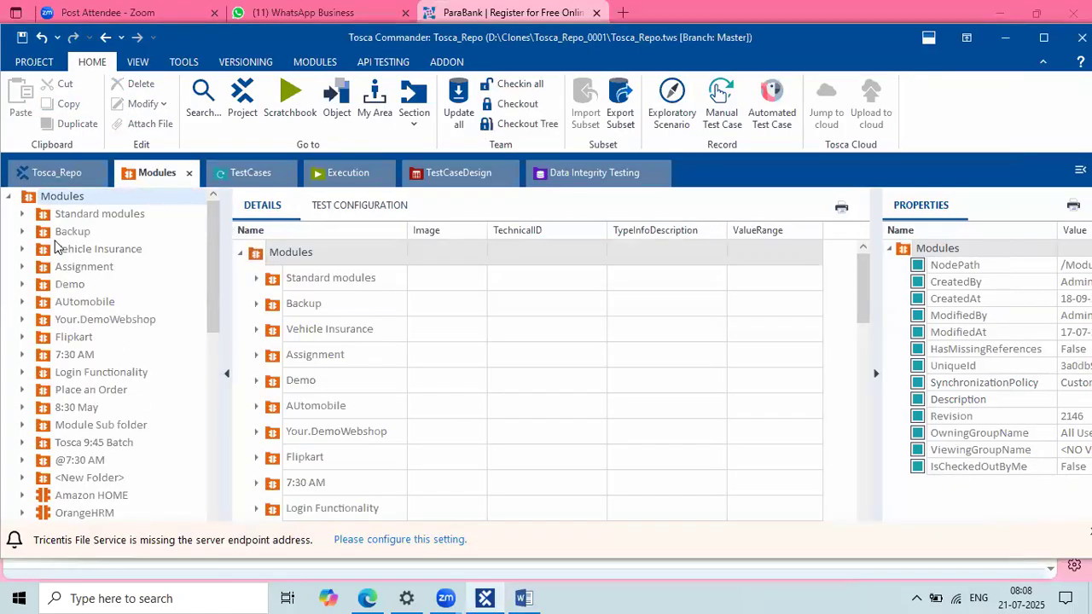
click(114, 216)
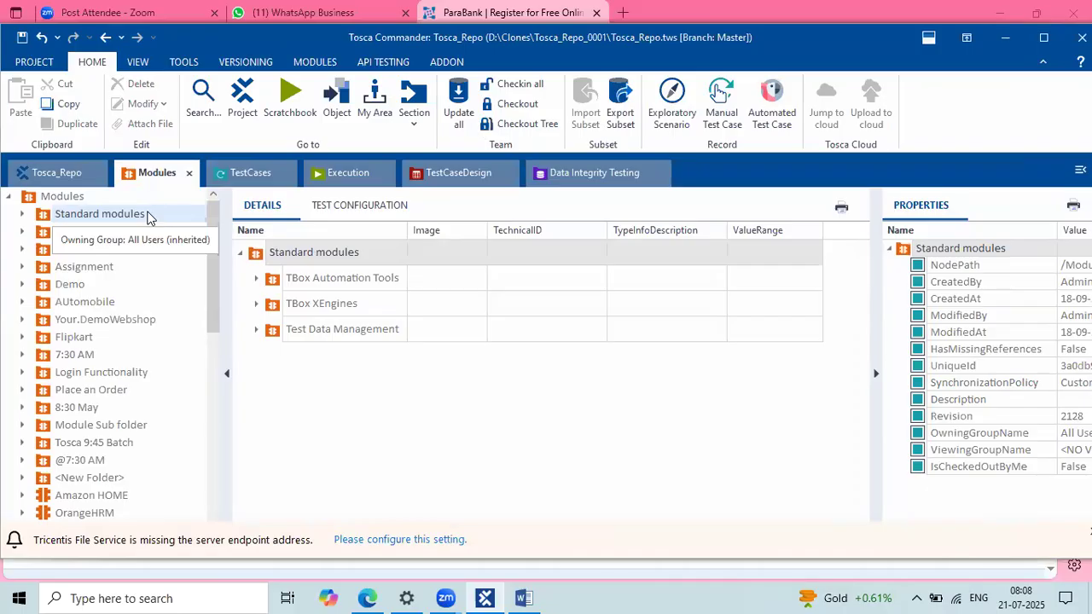
click(23, 217)
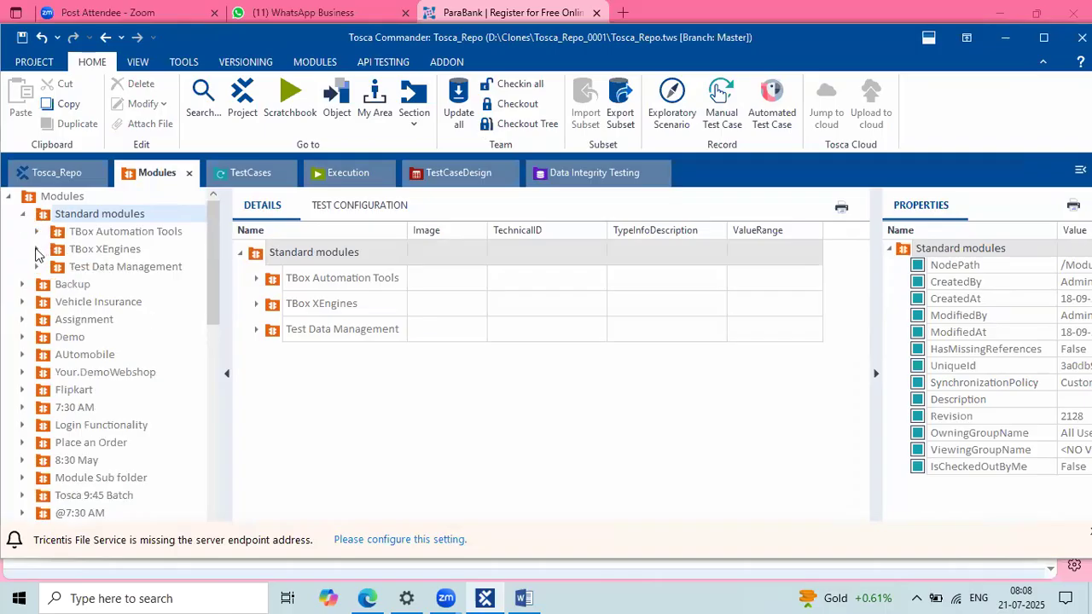
click(37, 249)
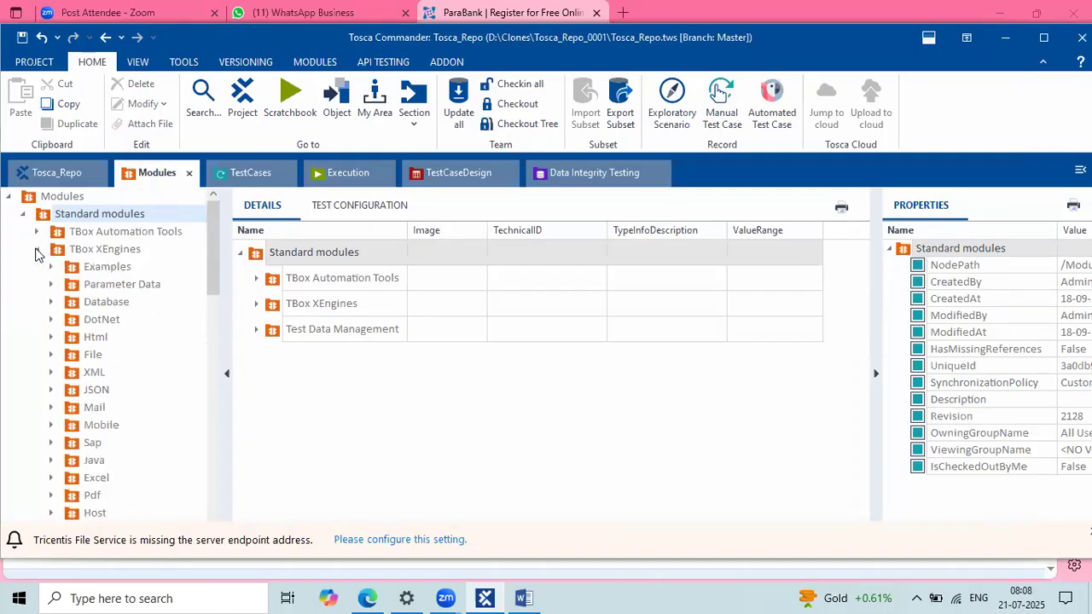
click(111, 249)
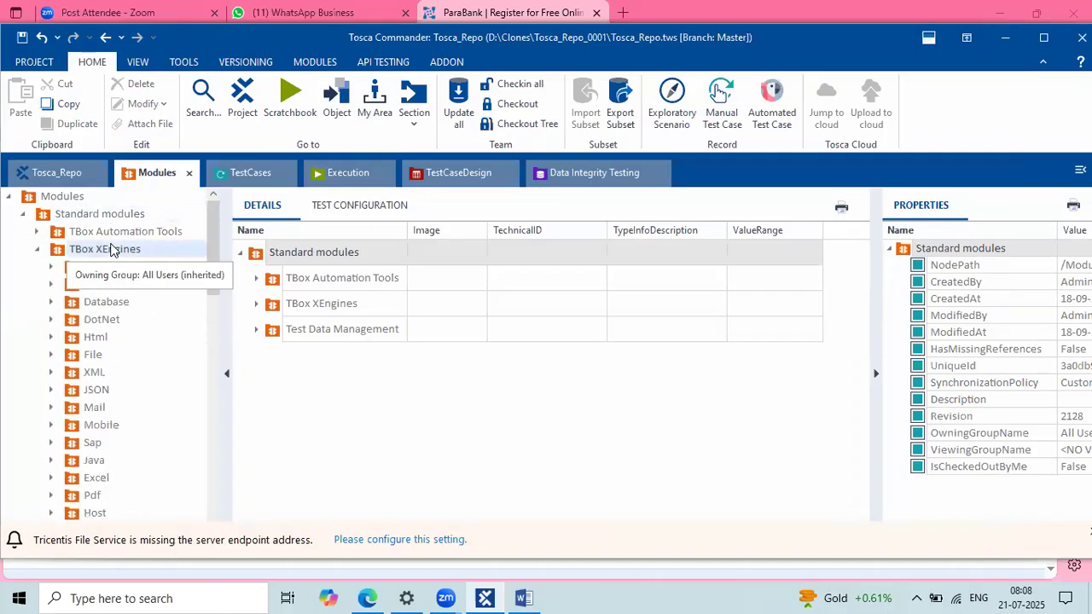
click(94, 338)
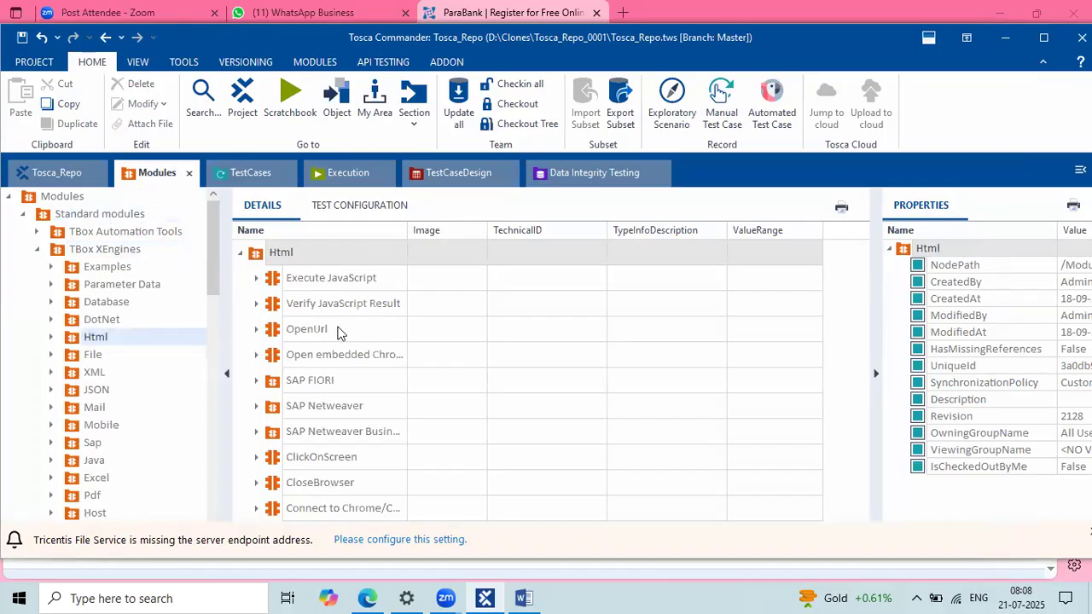
click(338, 330)
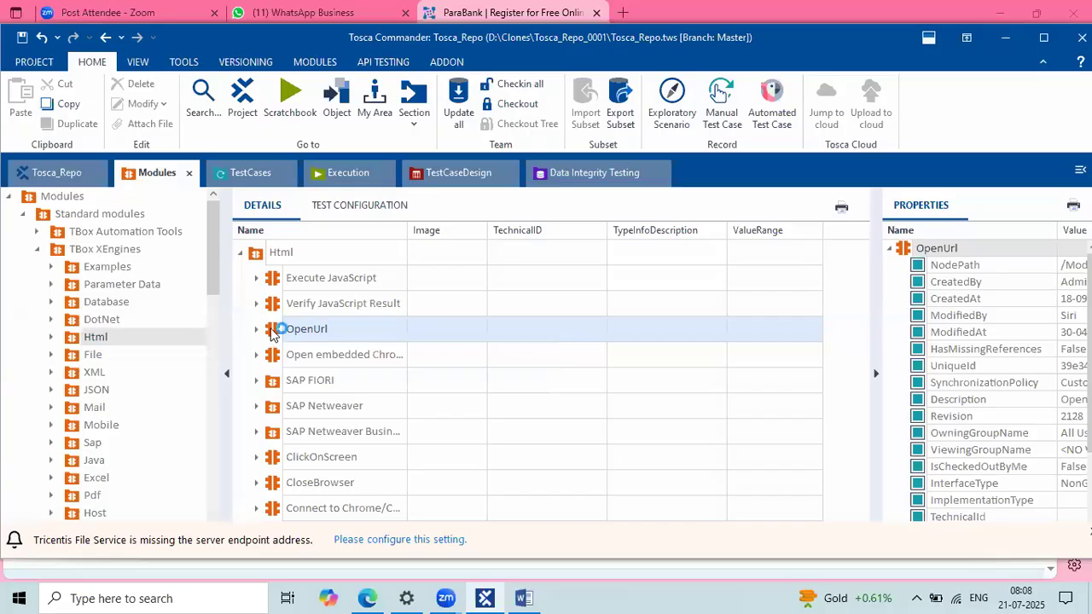
drag(274, 333, 270, 284)
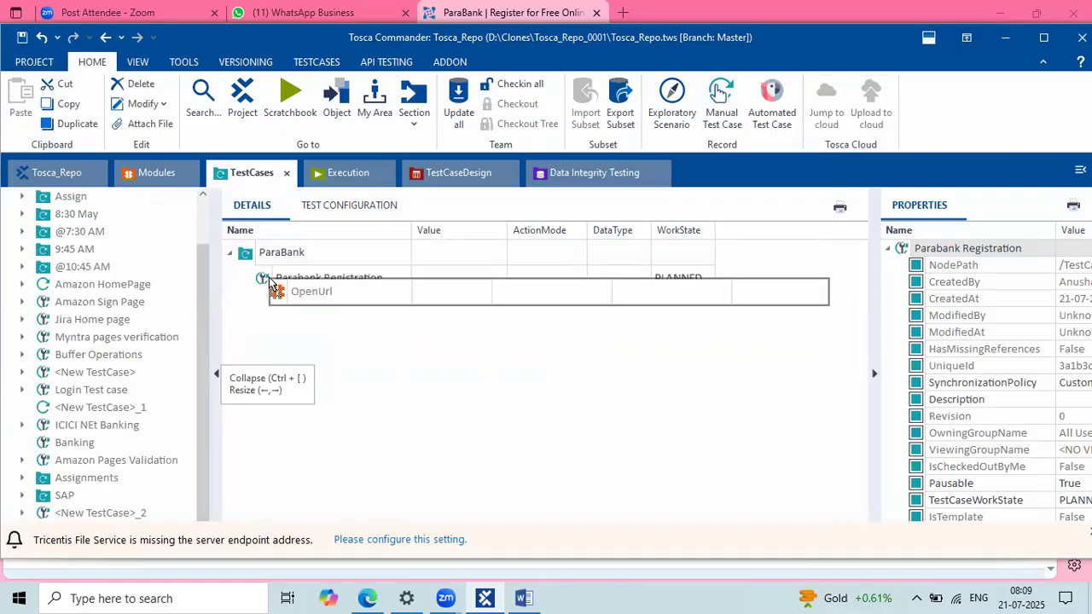
Step: Drop OpenUrl into Parabank Registration and expand it to show Url, UseActiveTab and WebDriverBrowserArguments
drag(269, 282, 270, 282)
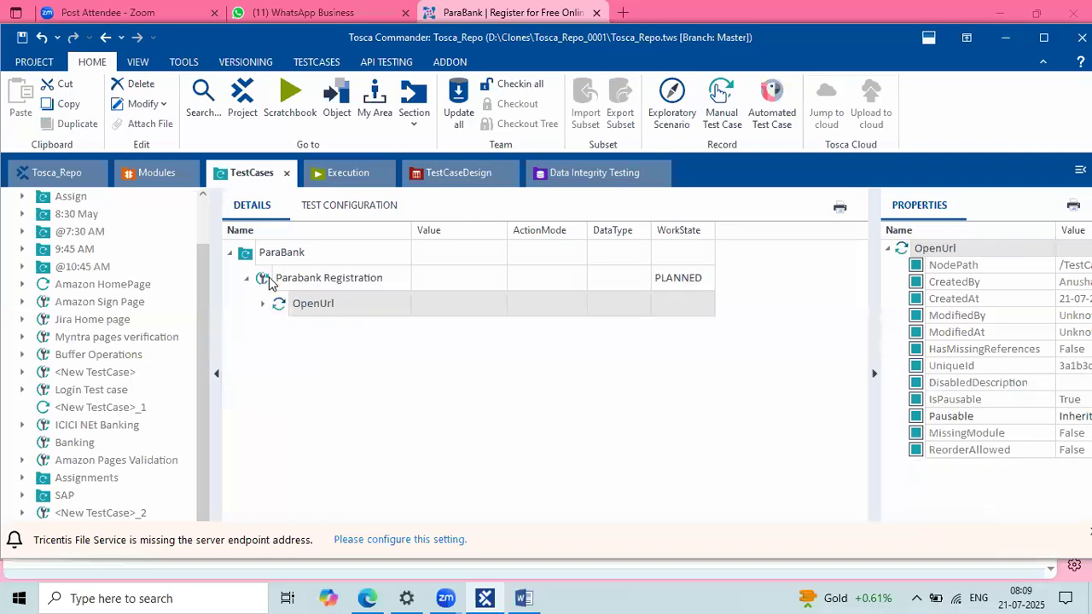
click(342, 305)
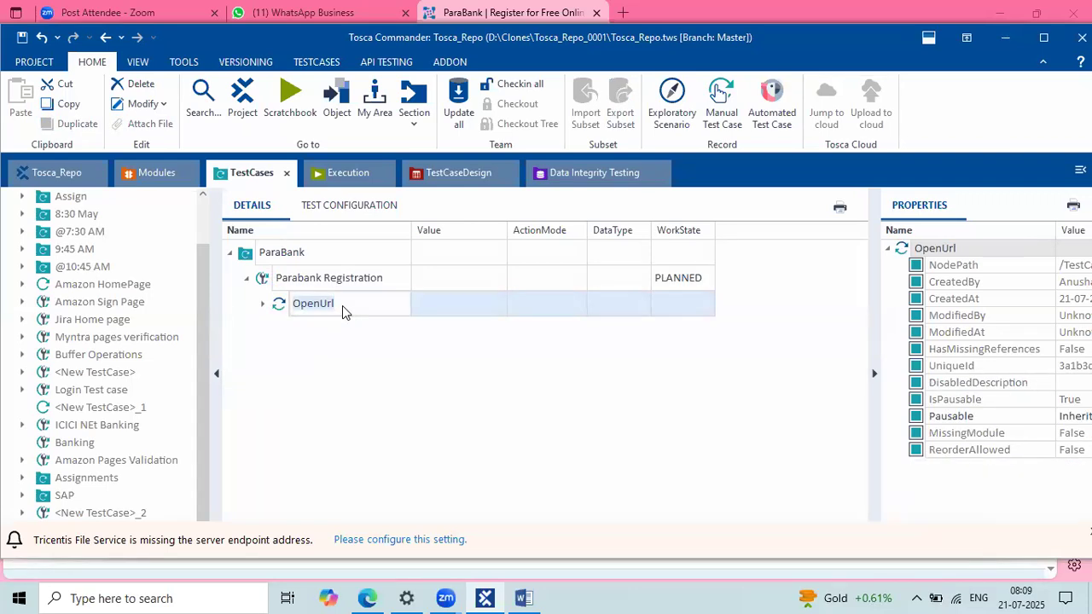
click(263, 306)
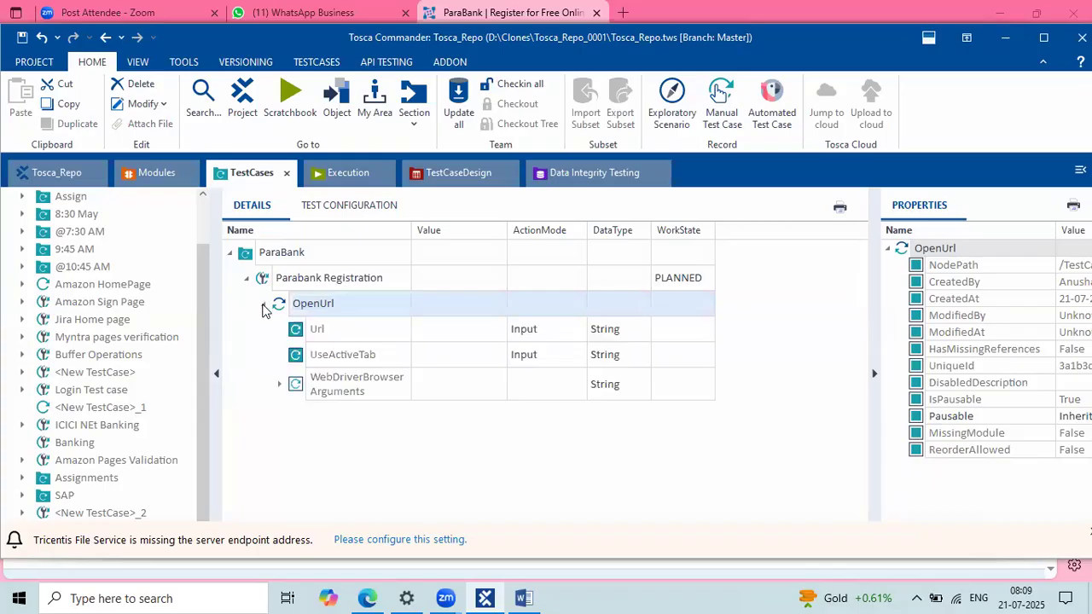
click(367, 331)
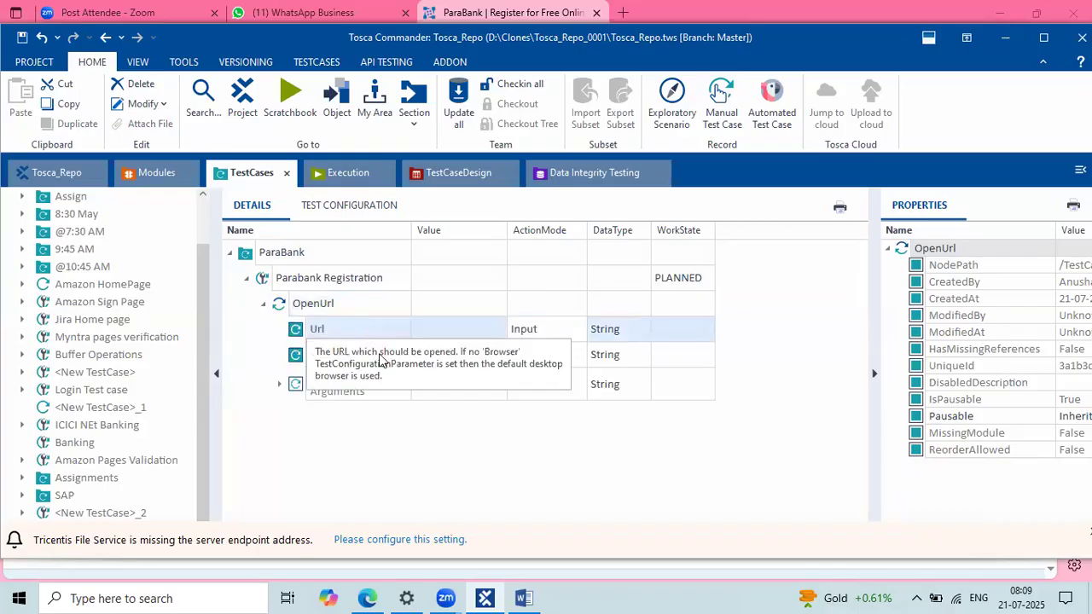
click(379, 353)
key(Down)
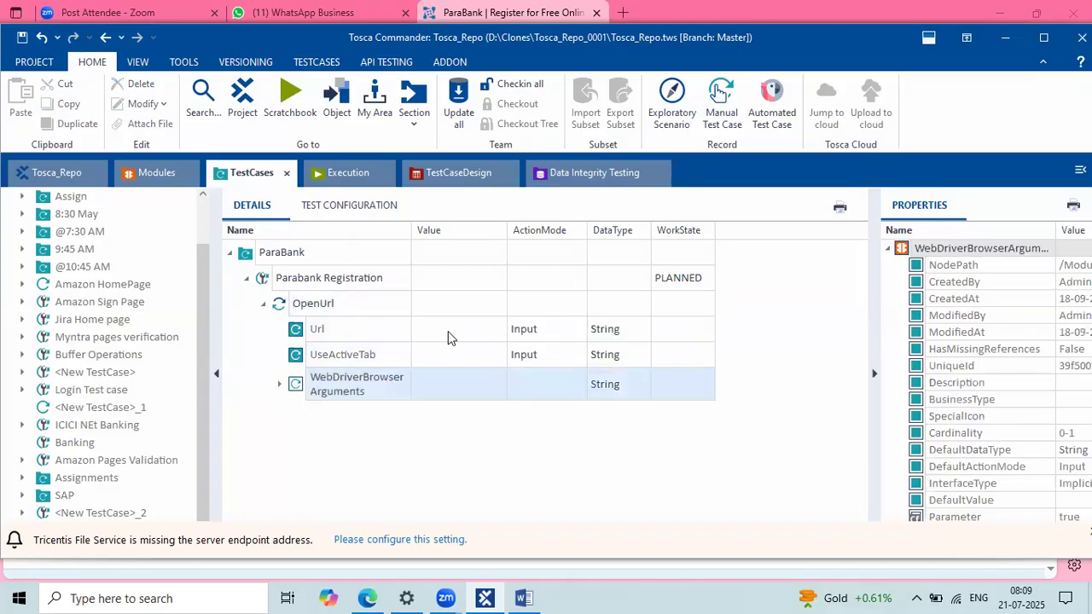
click(448, 333)
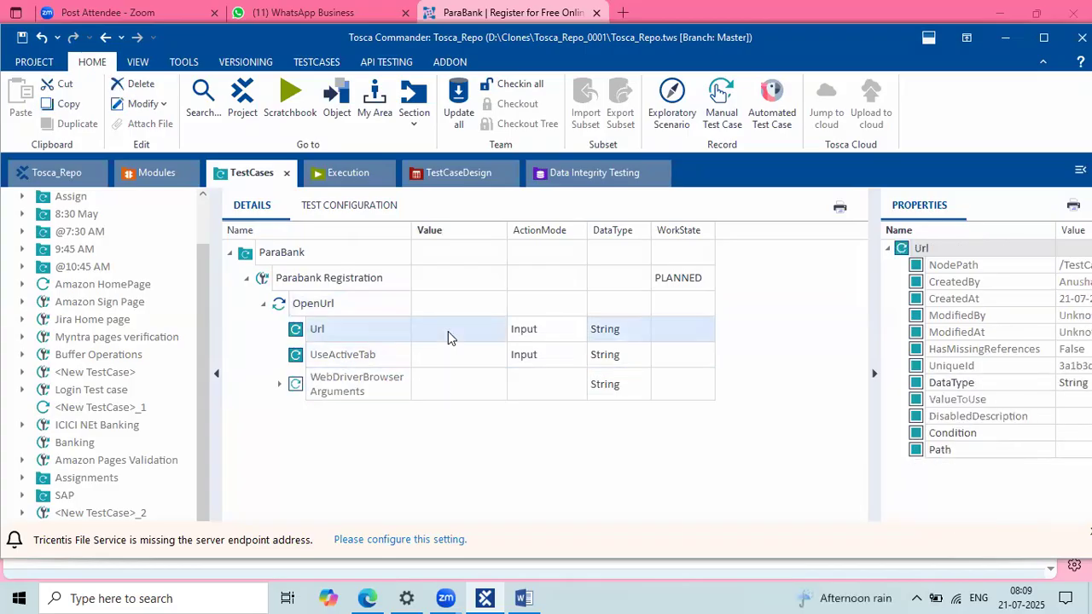
click(367, 598)
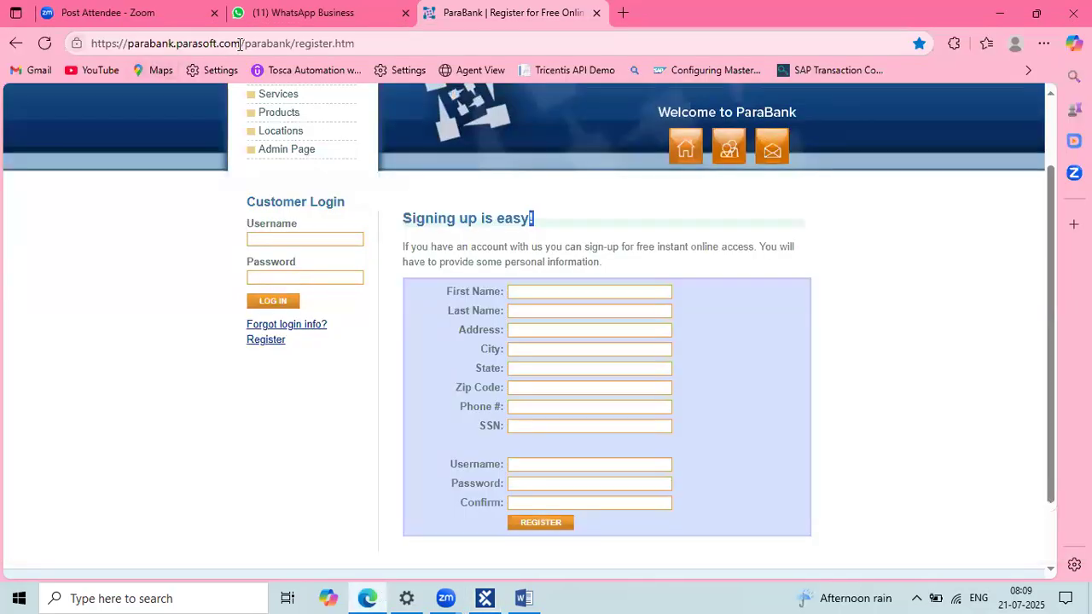
drag(240, 44, 83, 43)
key(ctrl+c)
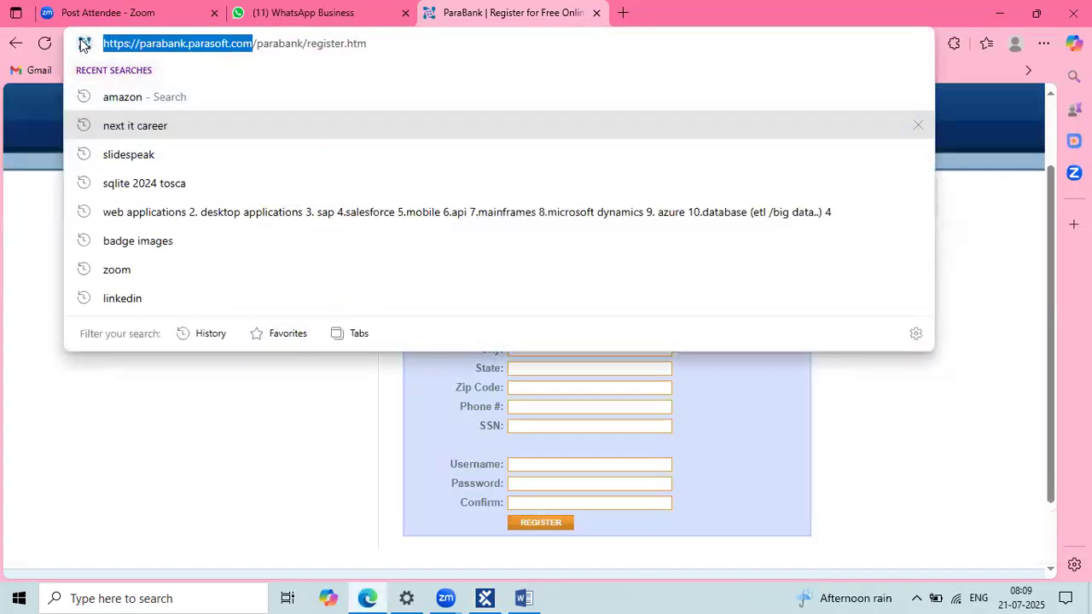
click(282, 429)
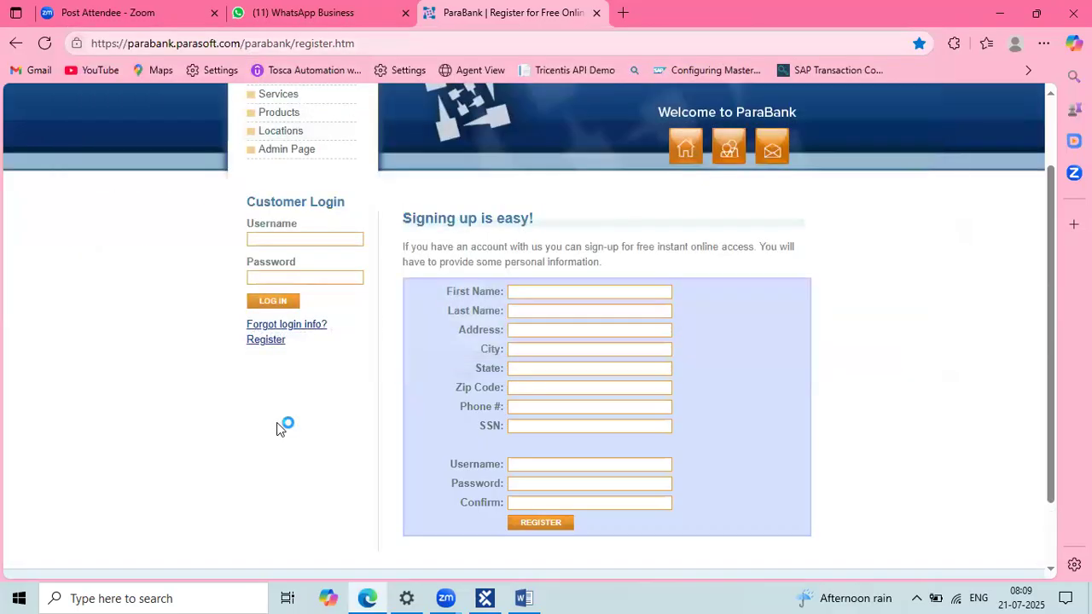
key(alt+Tab)
click(433, 327)
key(ctrl+v)
click(470, 435)
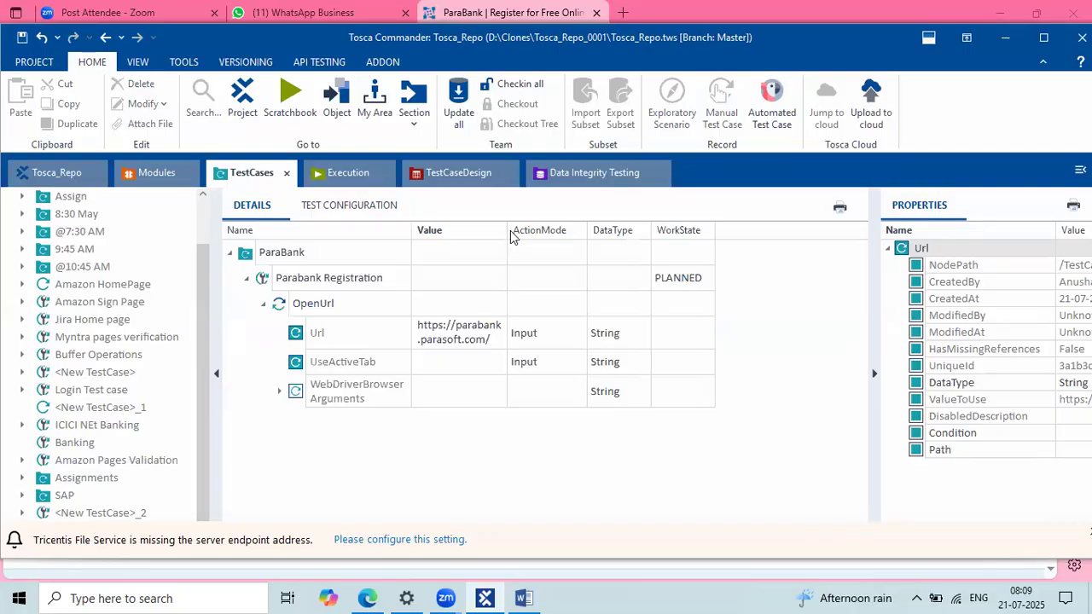
drag(507, 231, 605, 229)
click(393, 338)
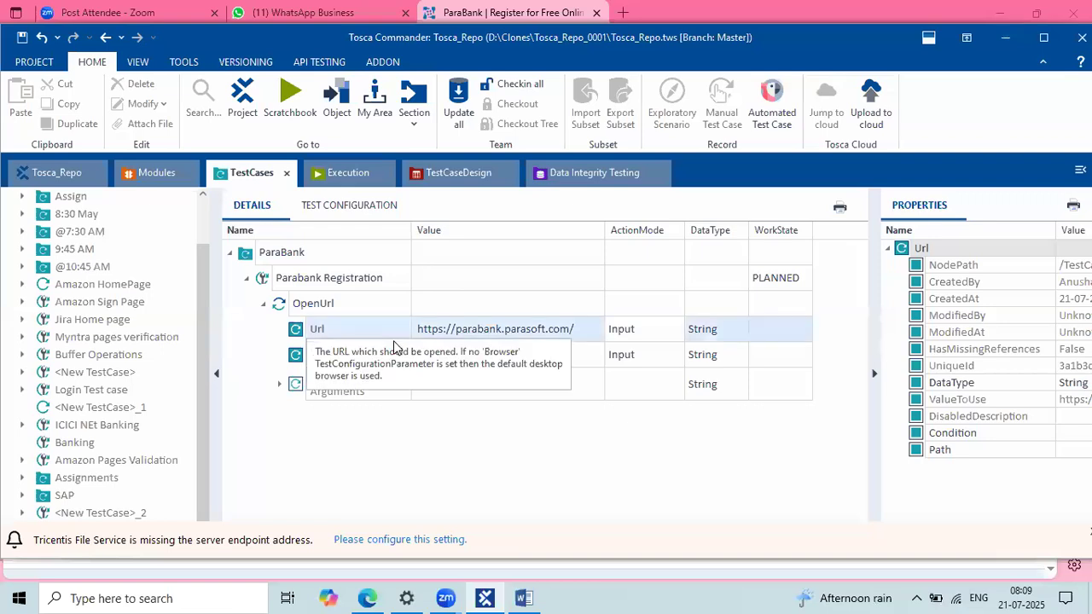
click(726, 408)
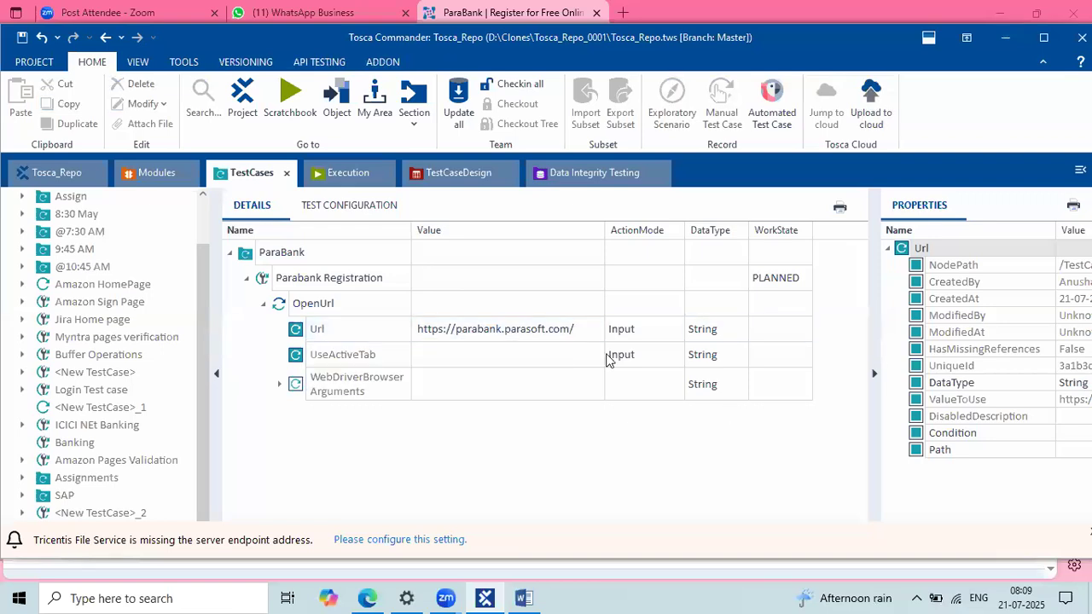
click(596, 333)
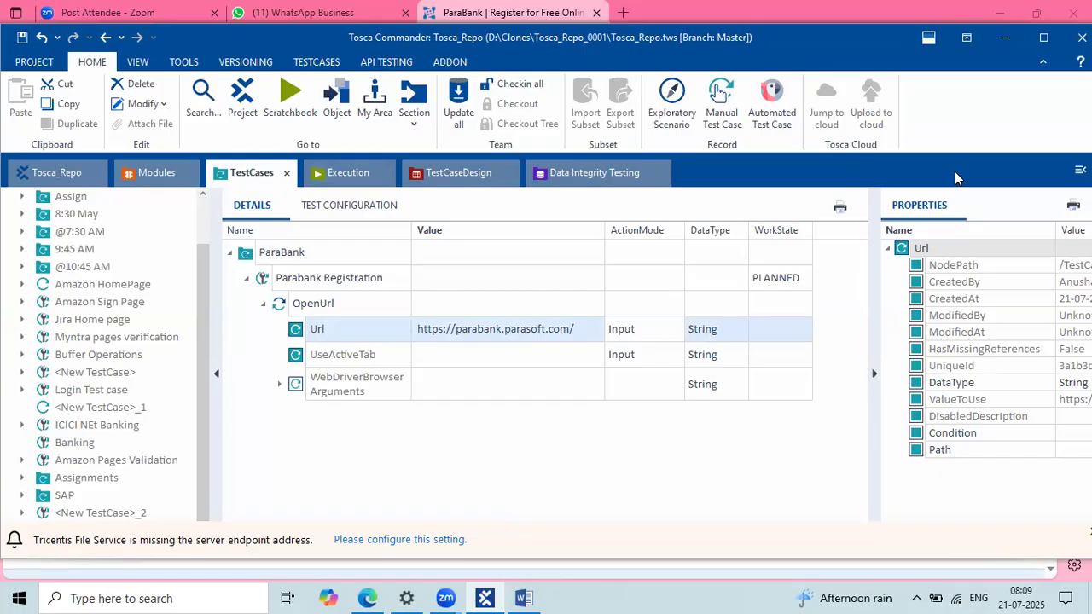
click(483, 327)
text(default)
click(522, 377)
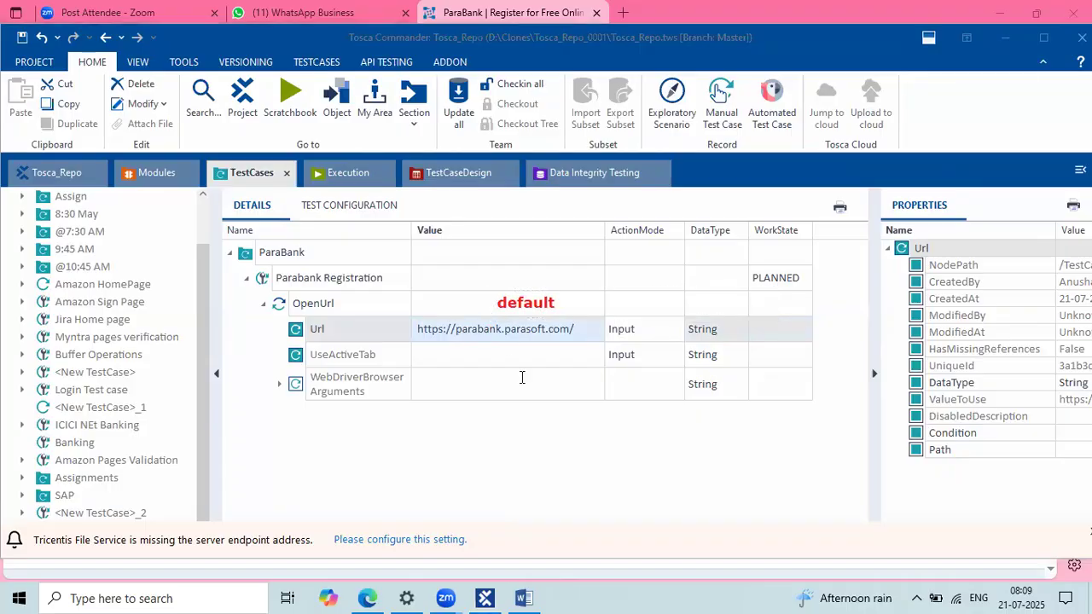
click(566, 302)
text(browser)
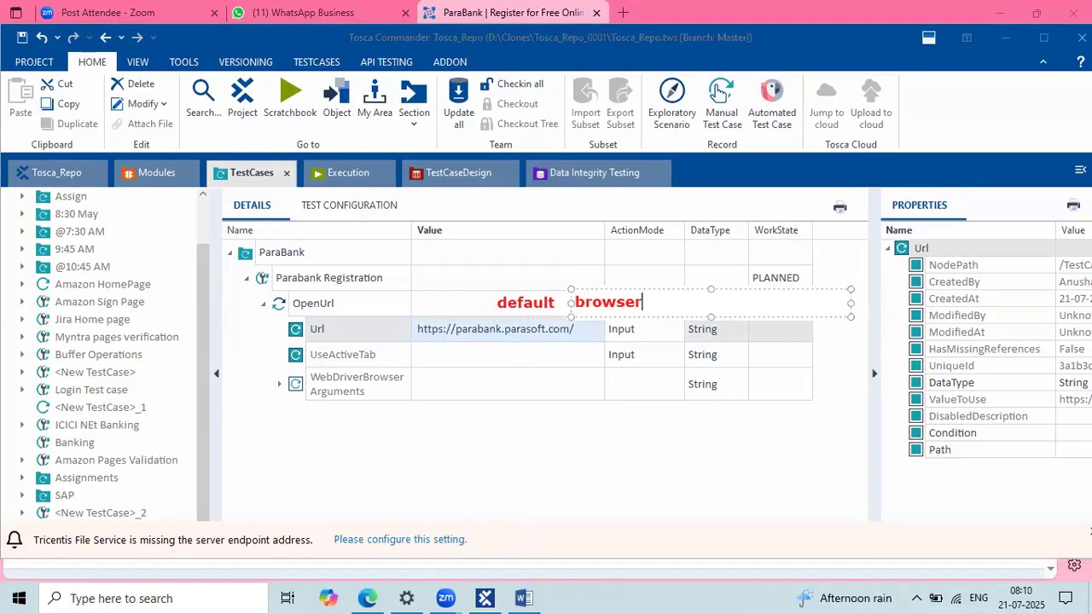
click(563, 372)
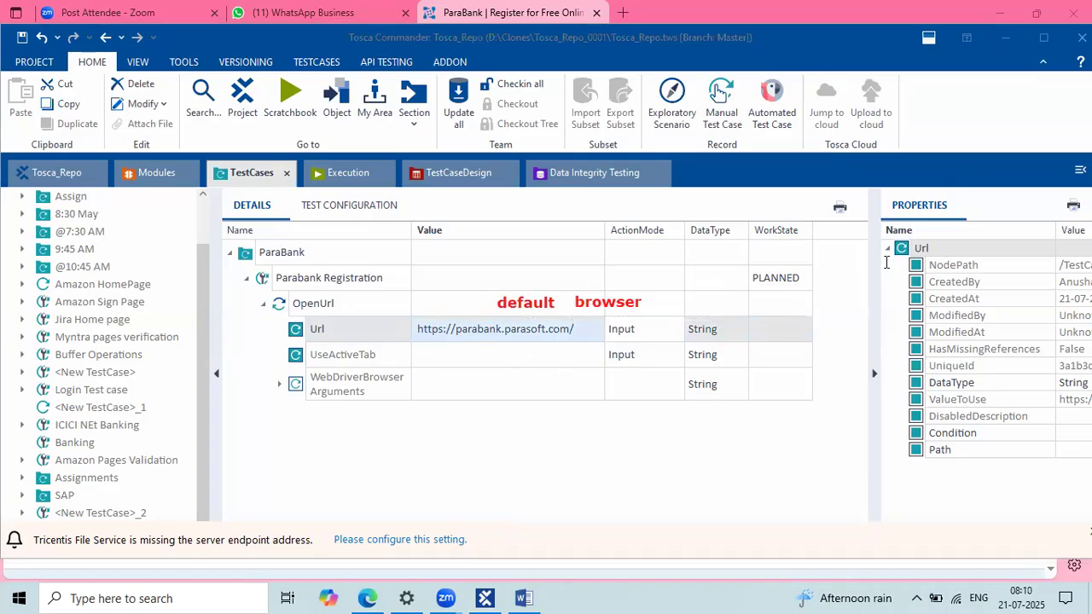
click(786, 320)
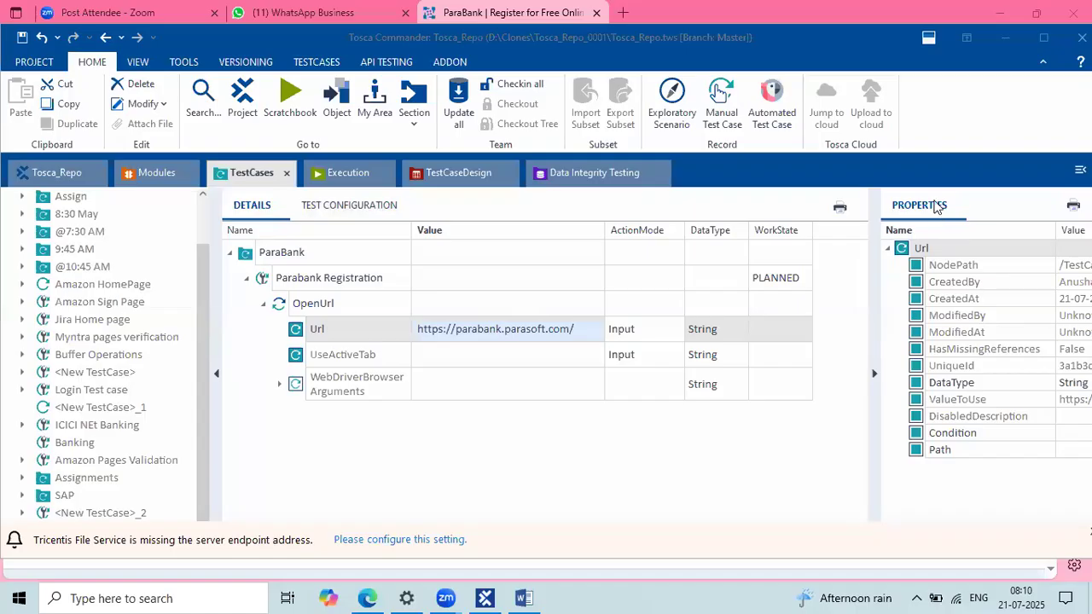
drag(296, 193, 411, 219)
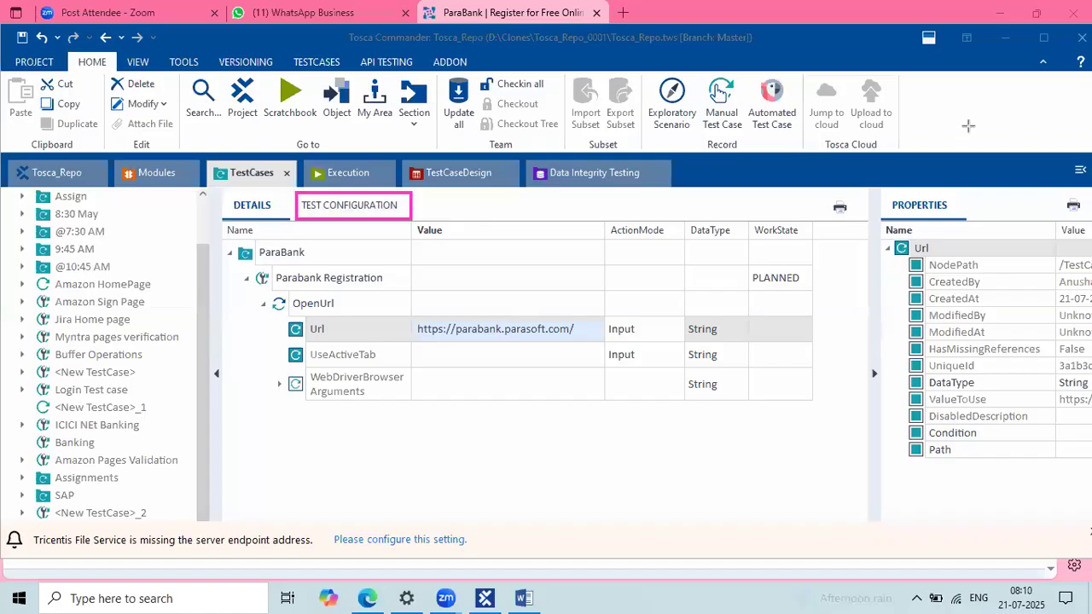
Step: Add a Browser test configuration parameter to the ParaBank folder with the value Edge
click(348, 202)
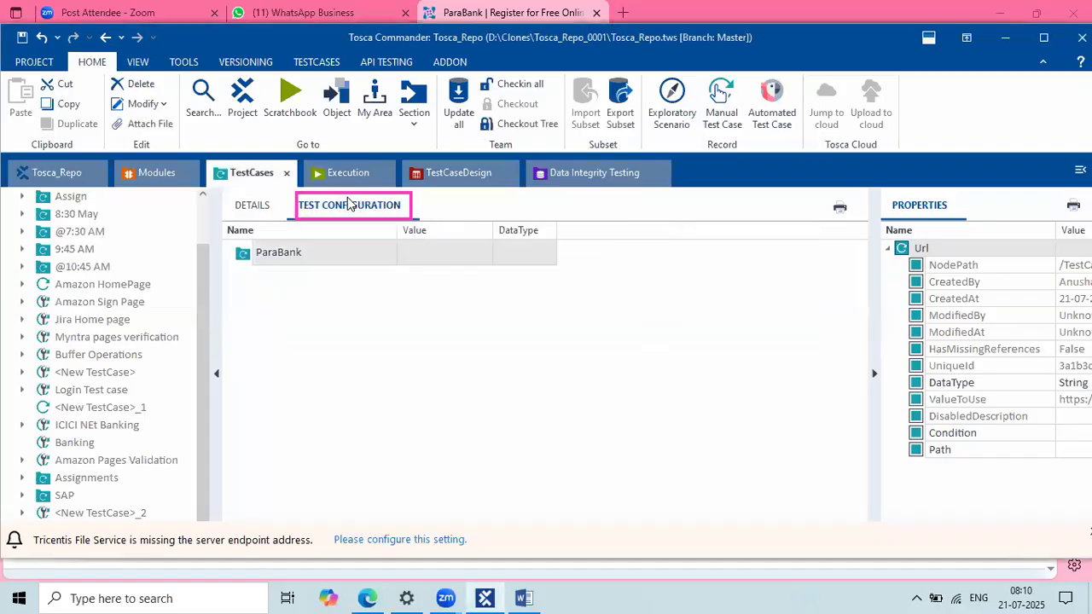
right_click(243, 252)
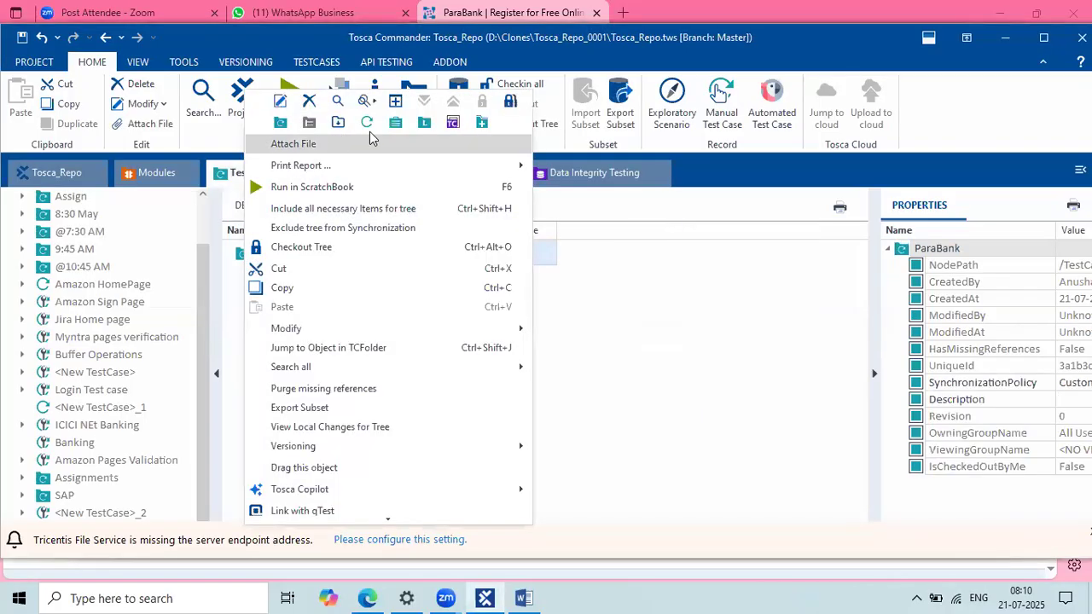
click(451, 125)
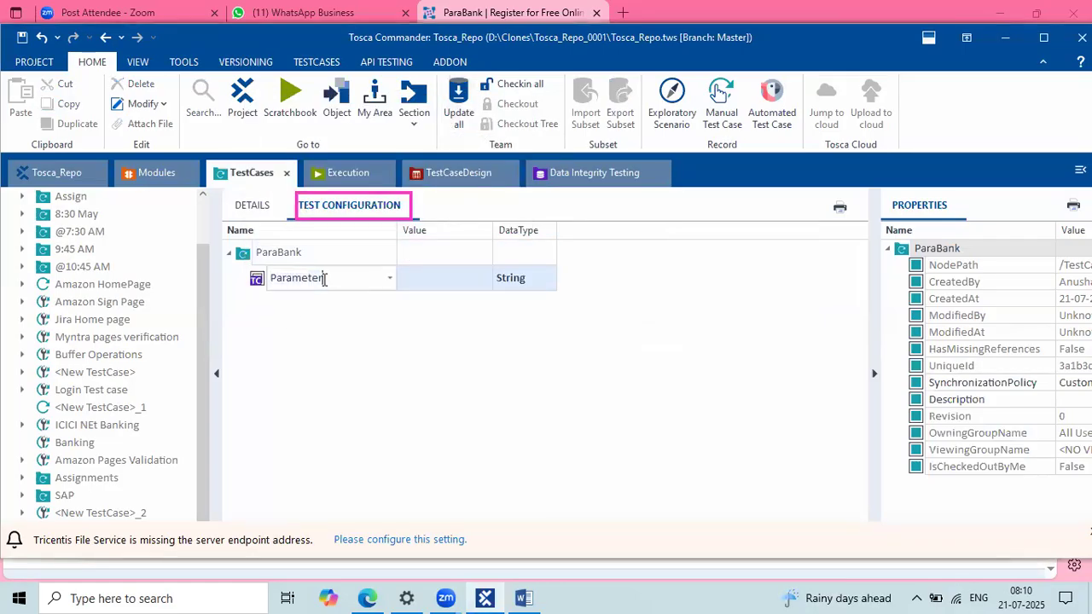
text(Browser)
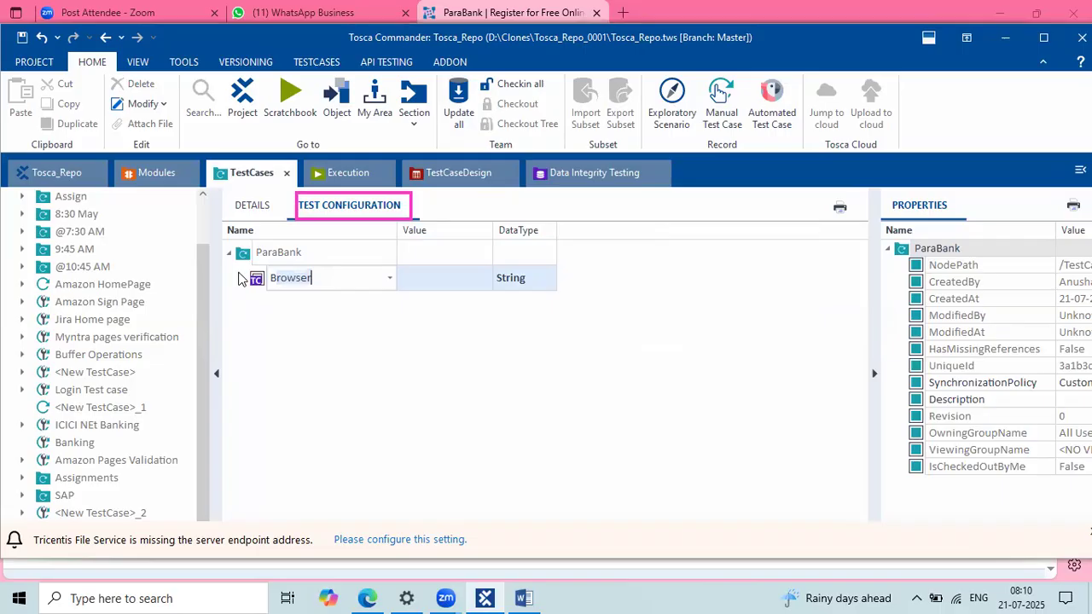
click(348, 384)
click(416, 286)
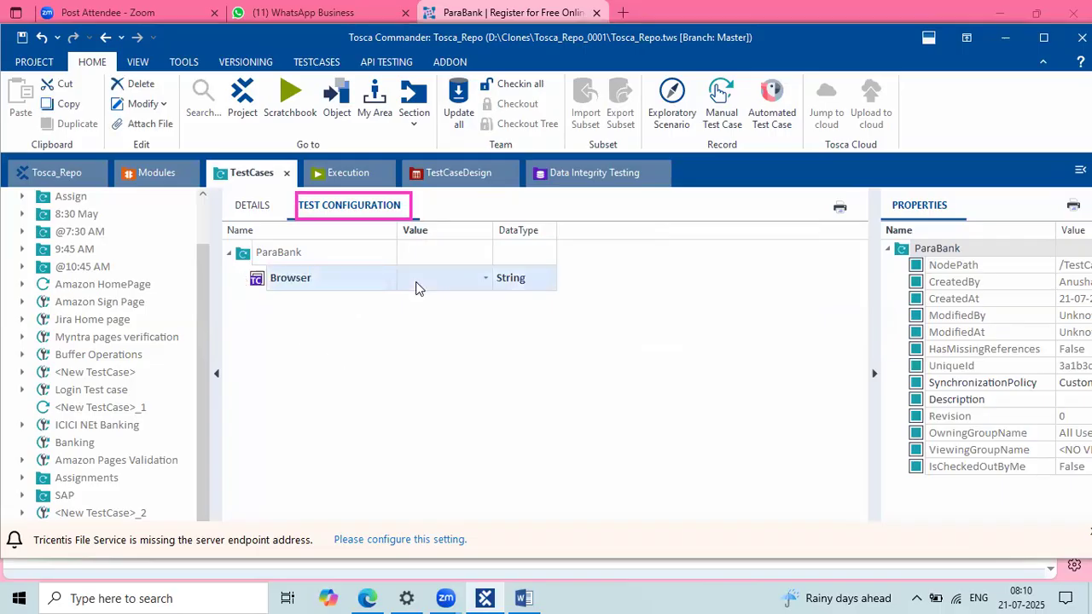
text(Edge)
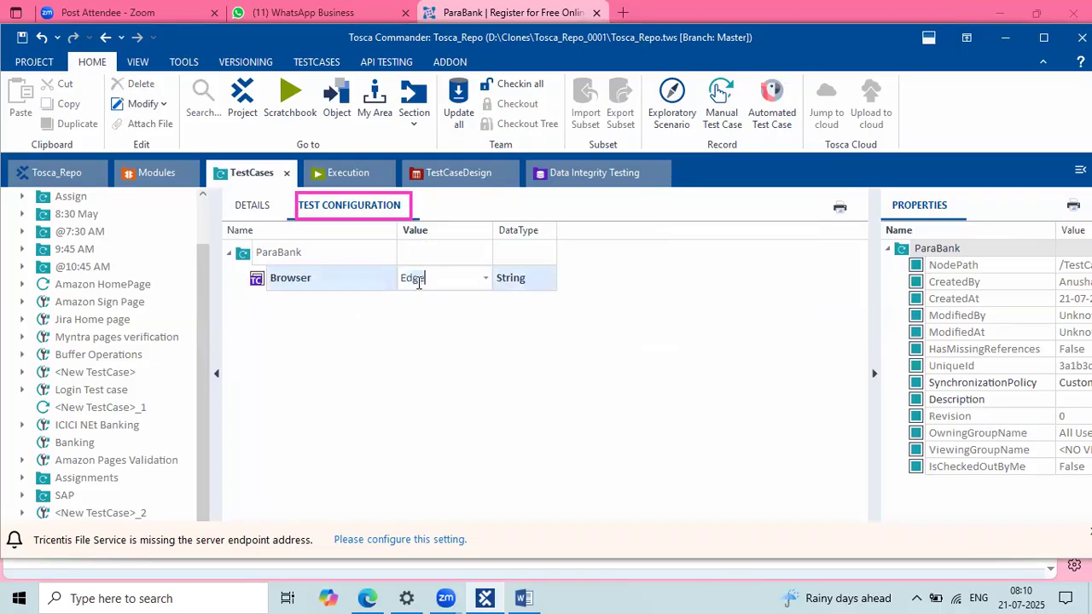
click(486, 278)
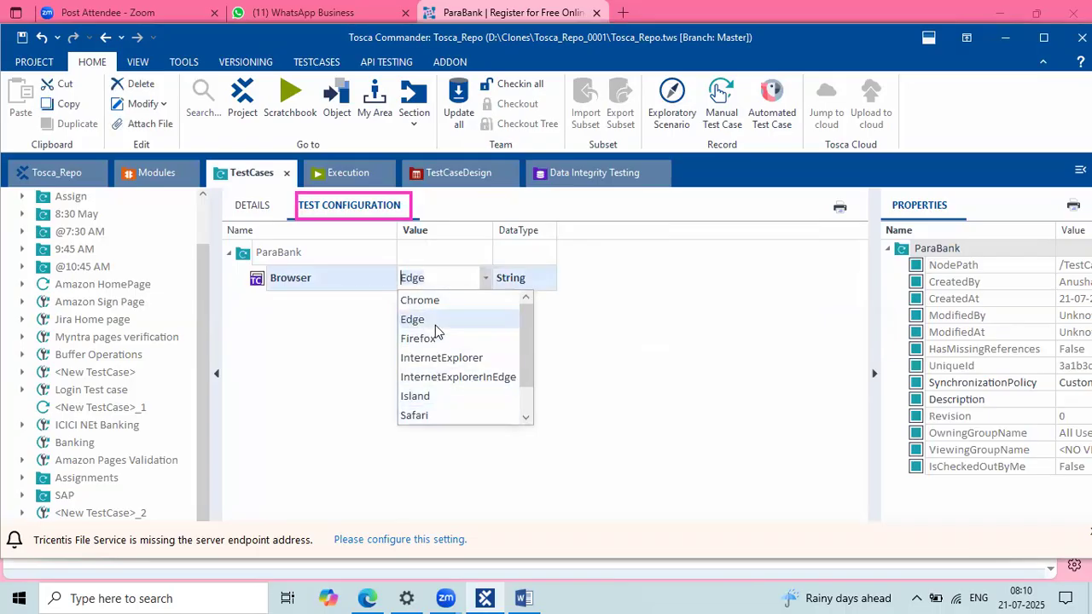
click(596, 376)
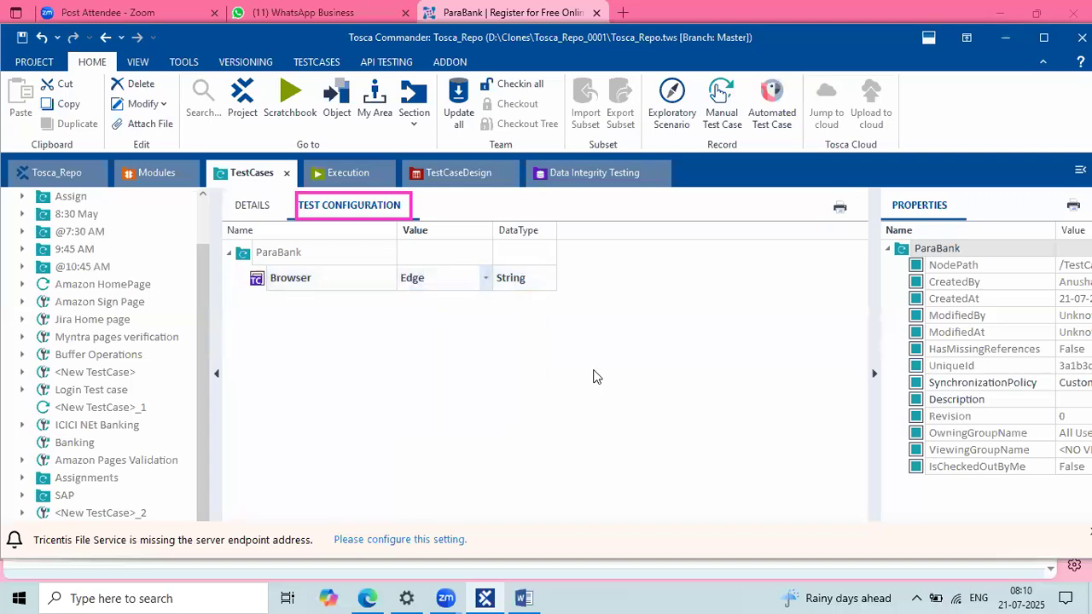
click(249, 212)
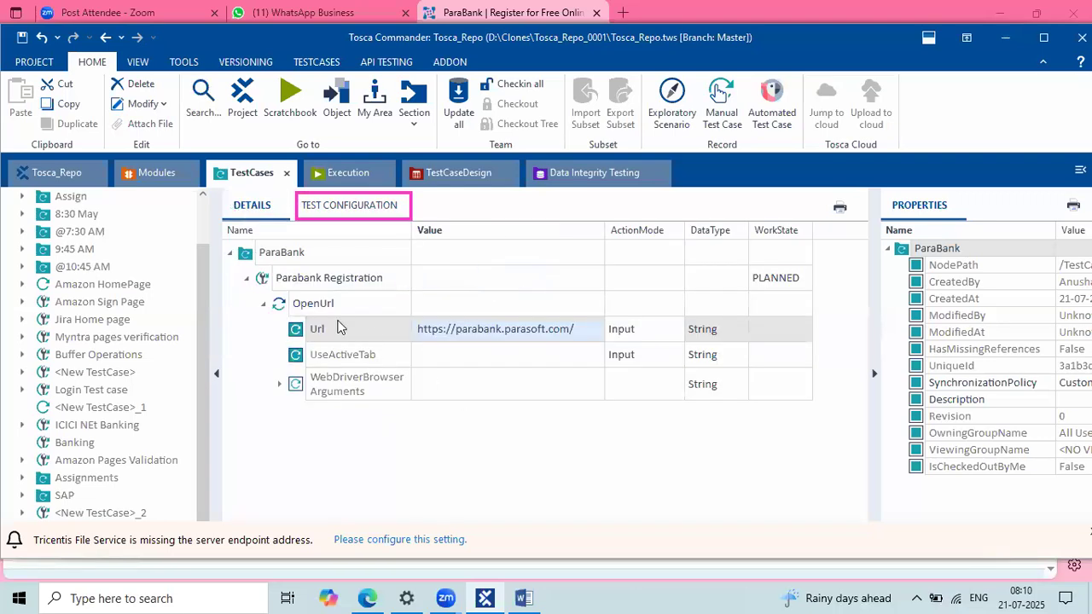
click(377, 205)
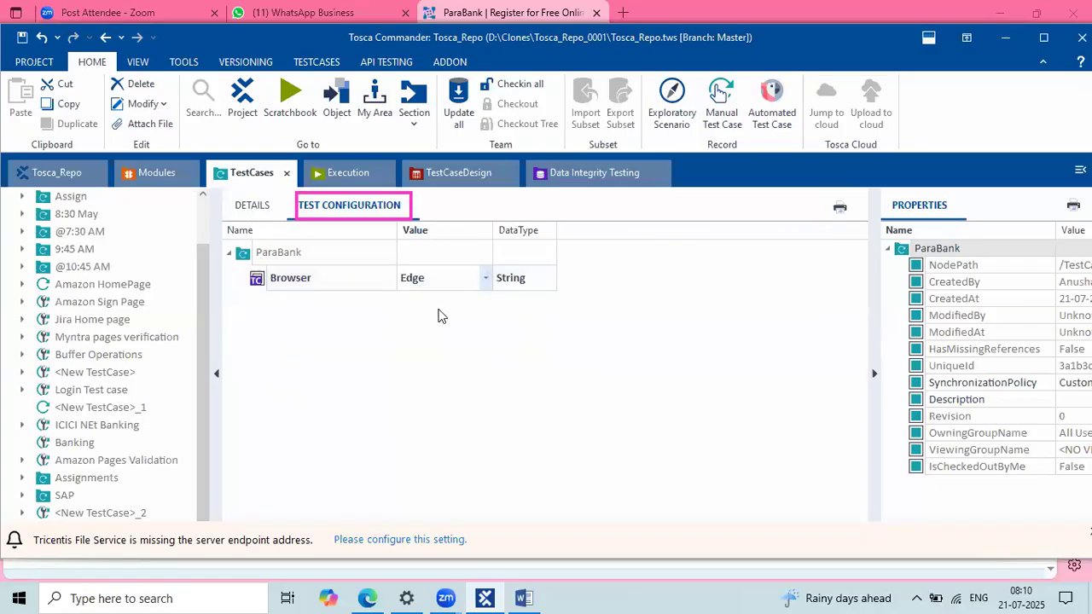
click(252, 208)
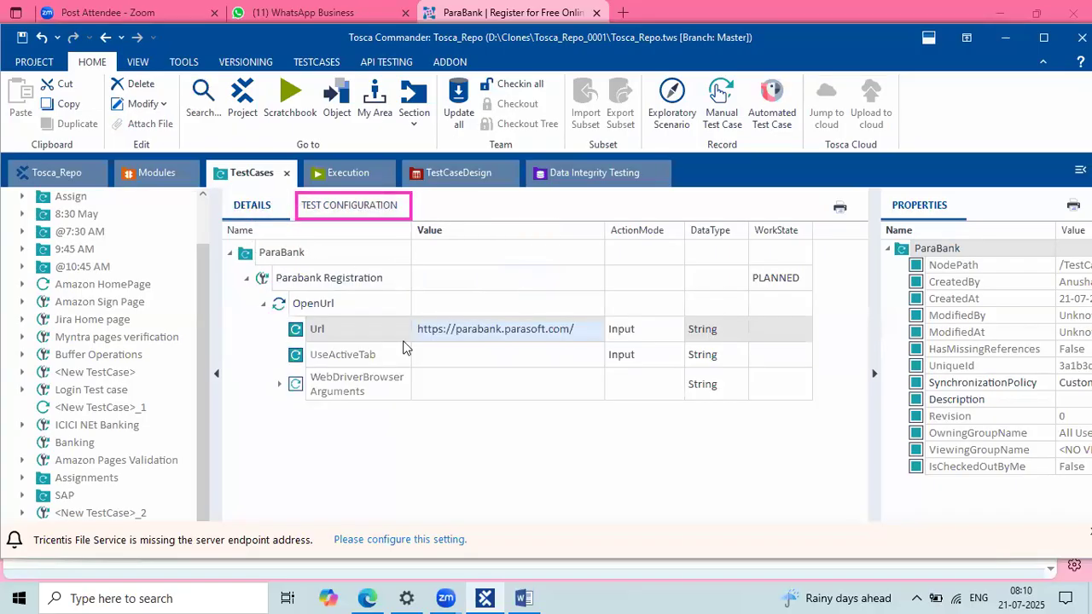
click(323, 305)
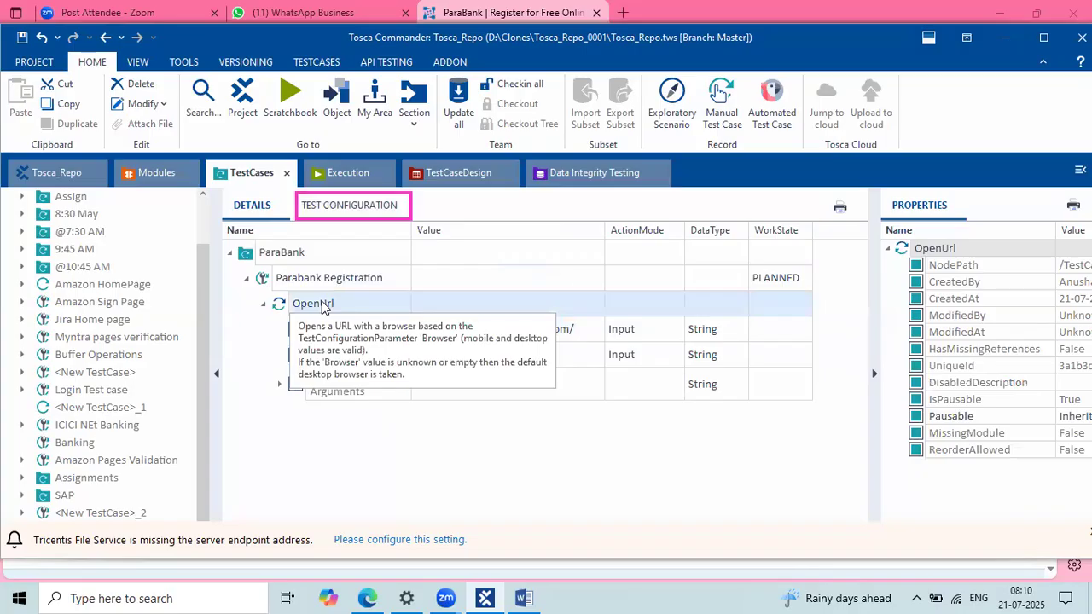
click(619, 434)
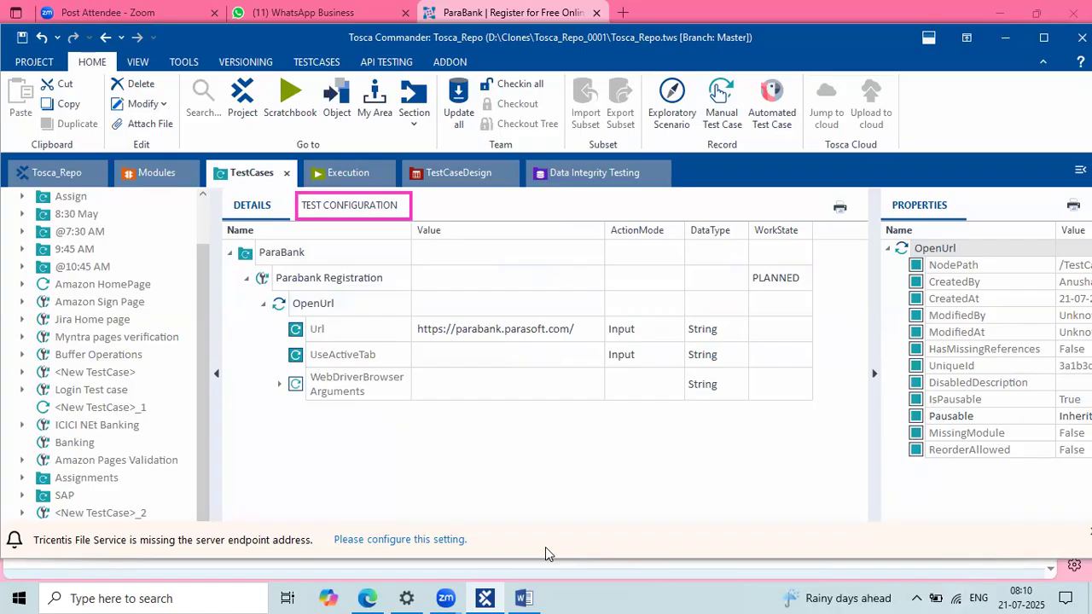
click(354, 214)
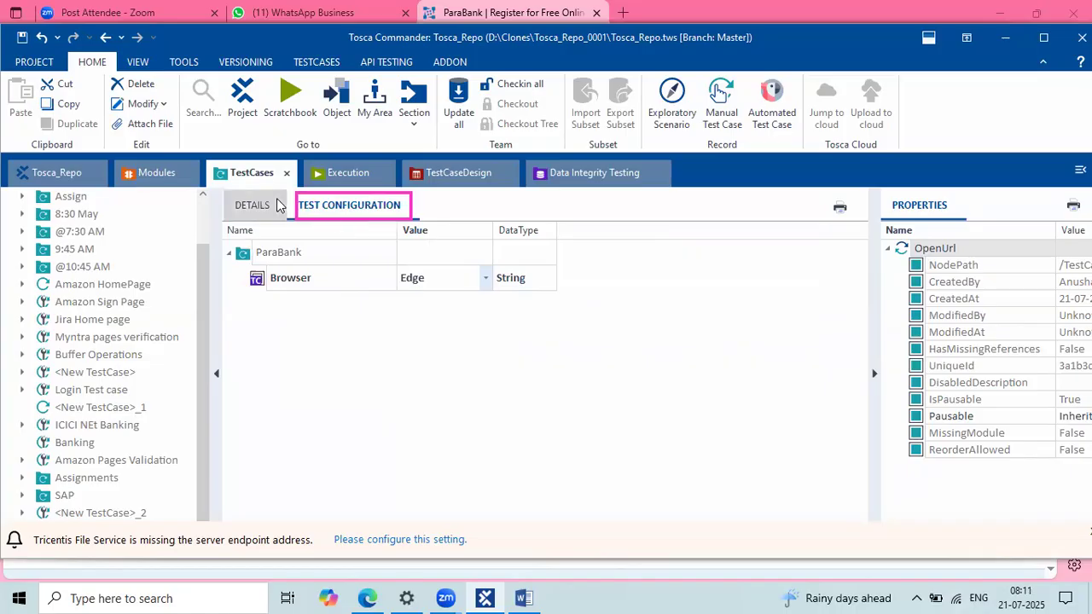
click(275, 201)
click(354, 201)
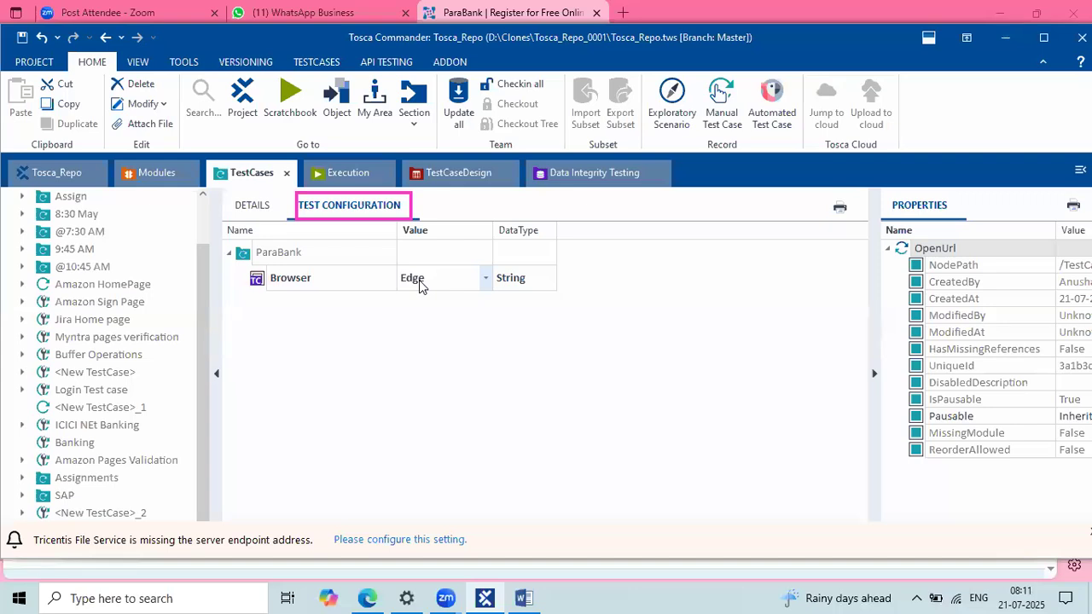
Step: Reset the Browser parameter to default, removing it from ParaBank, and check the Parabank Registration test case
right_click(259, 283)
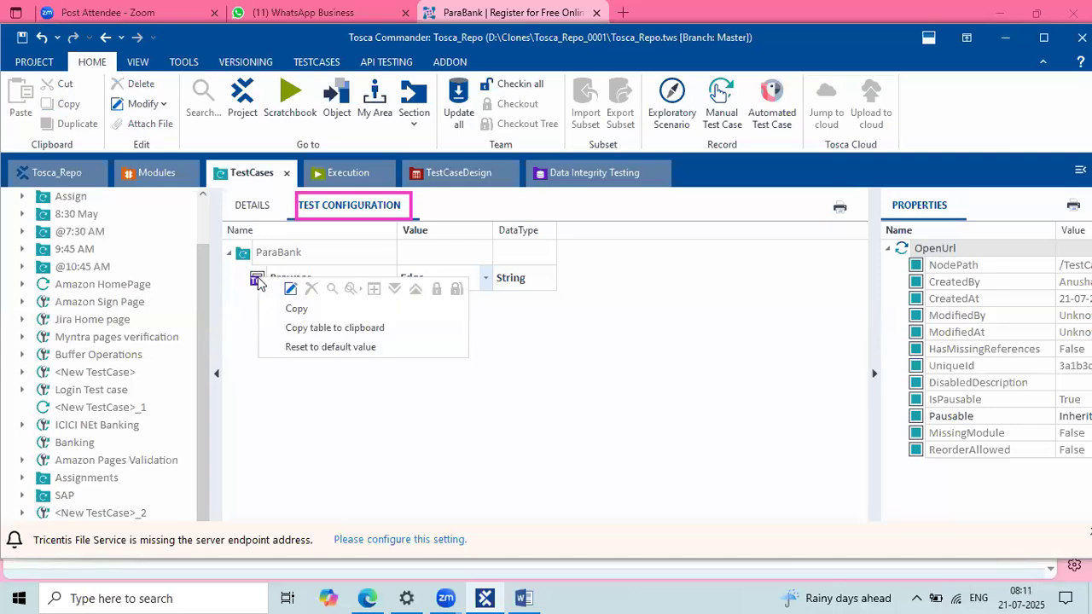
click(311, 349)
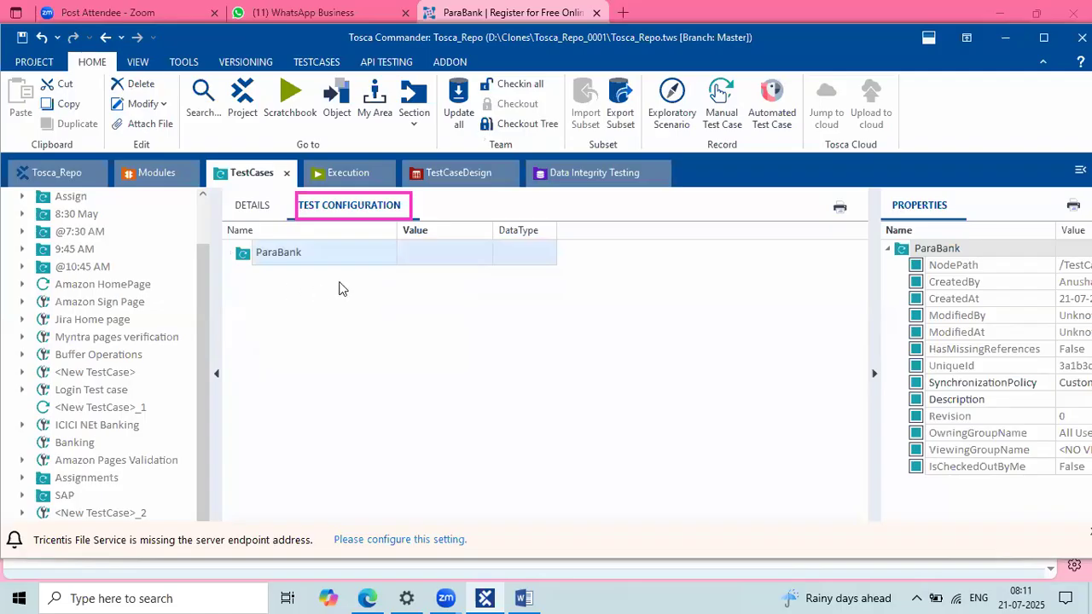
click(257, 210)
click(301, 288)
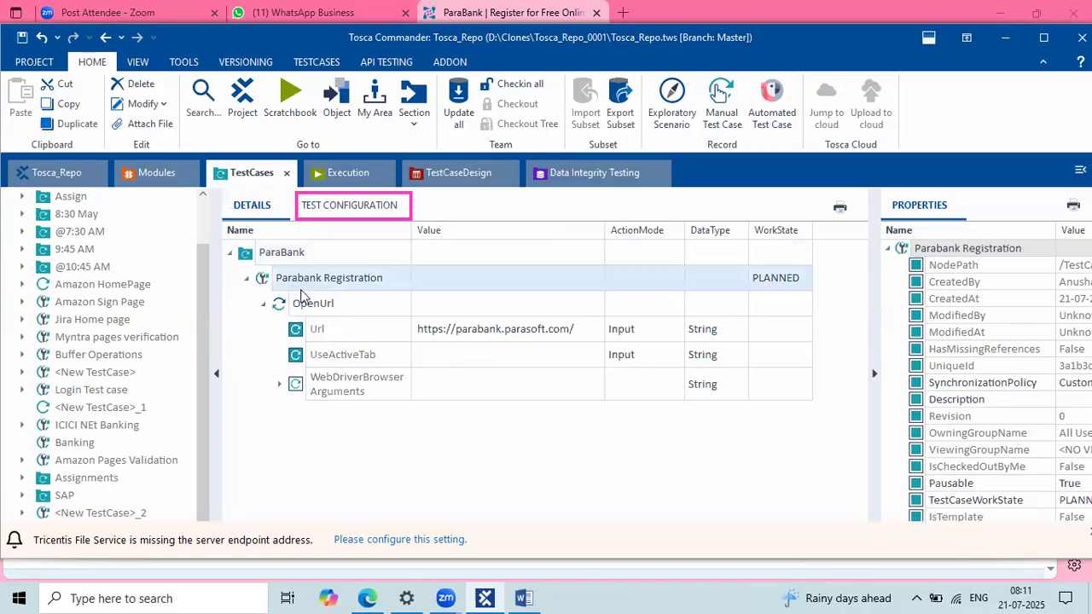
right_click(278, 291)
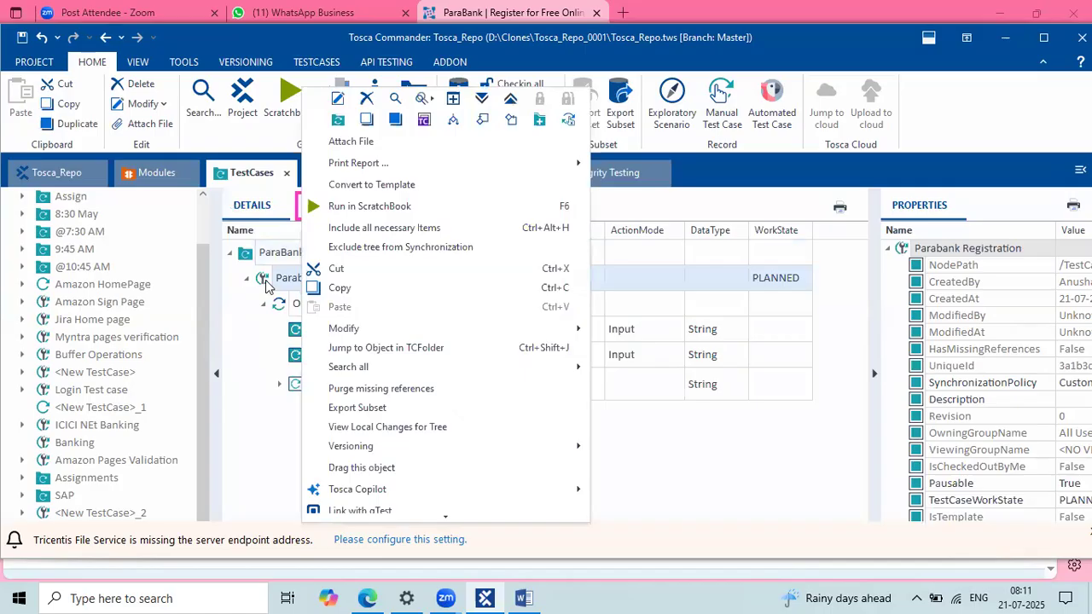
key(Escape)
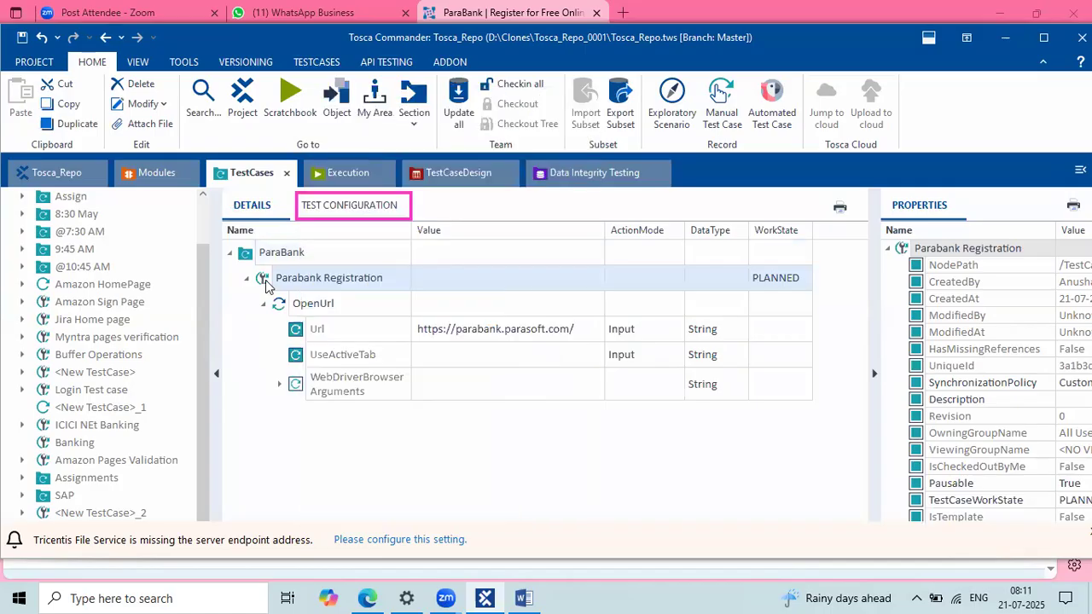
Step: Recreate the Browser test configuration parameter on ParaBank and set its value to Edge
click(343, 214)
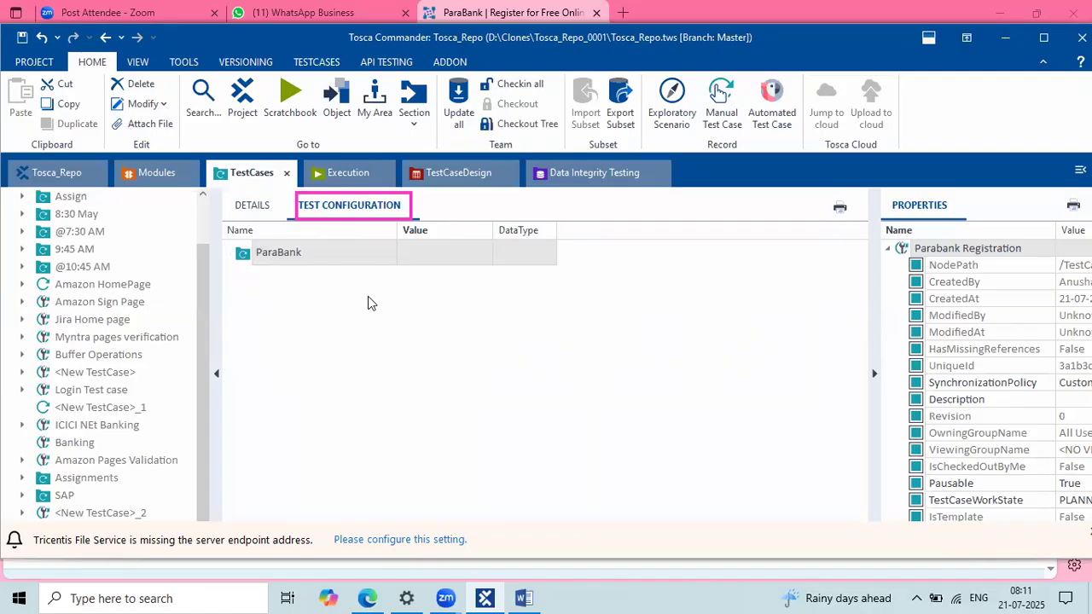
right_click(240, 253)
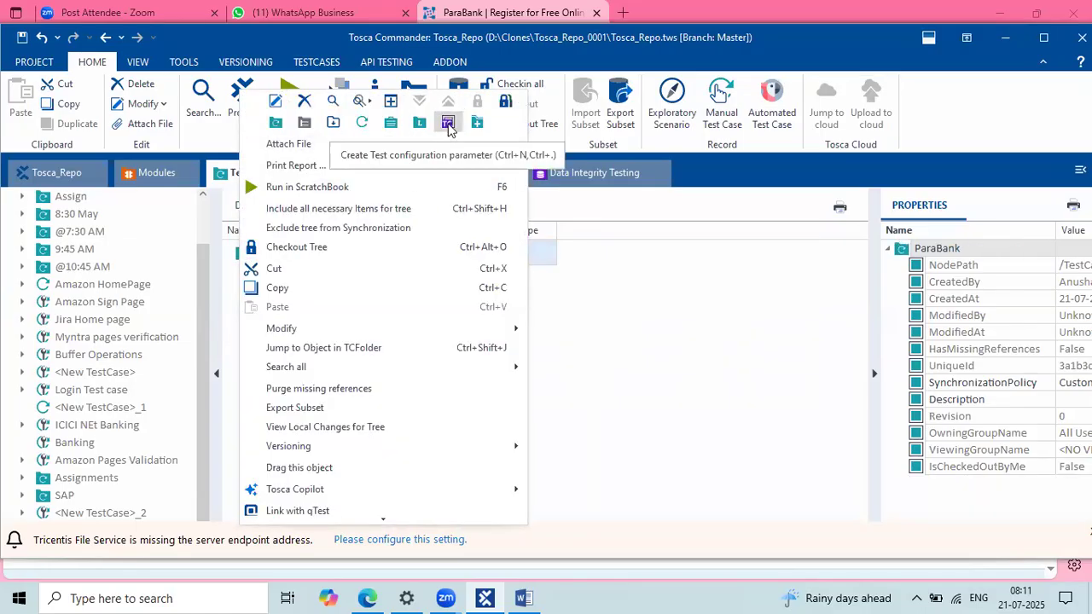
click(448, 123)
text(Browser)
key(Return)
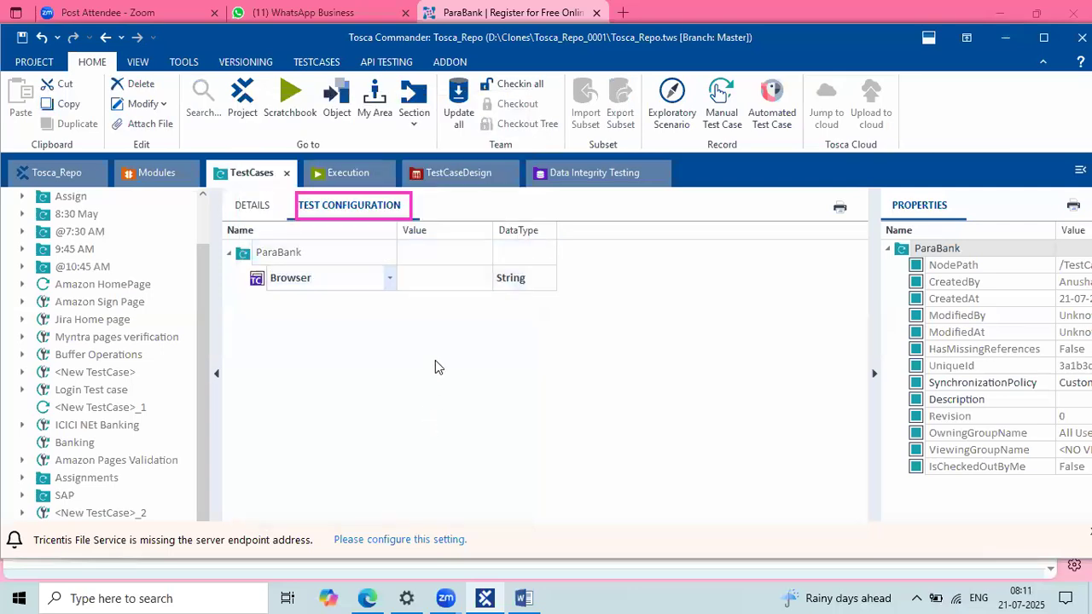
click(419, 279)
click(419, 277)
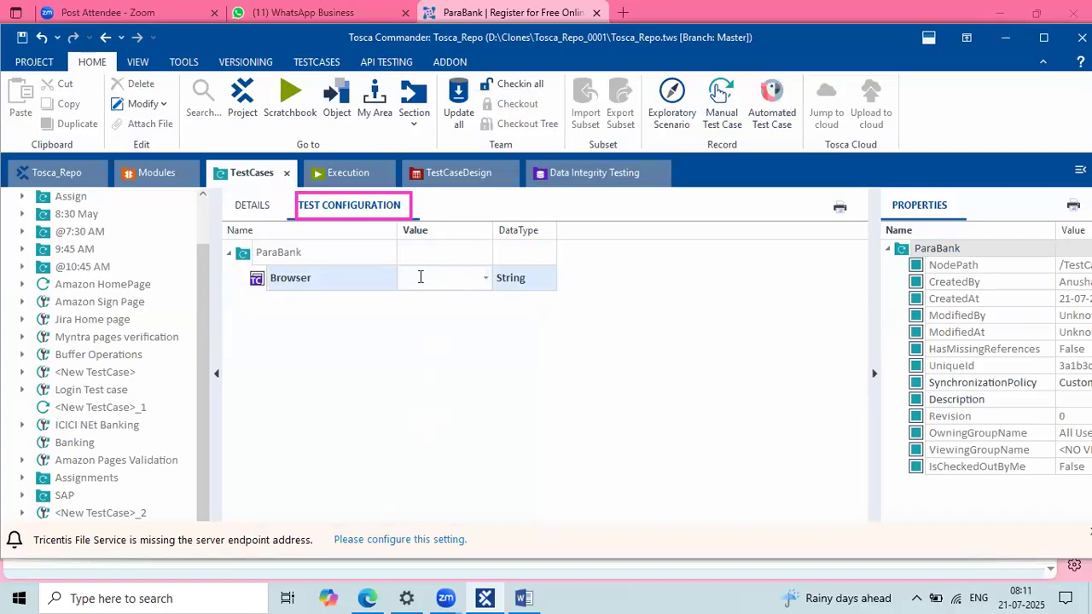
click(483, 278)
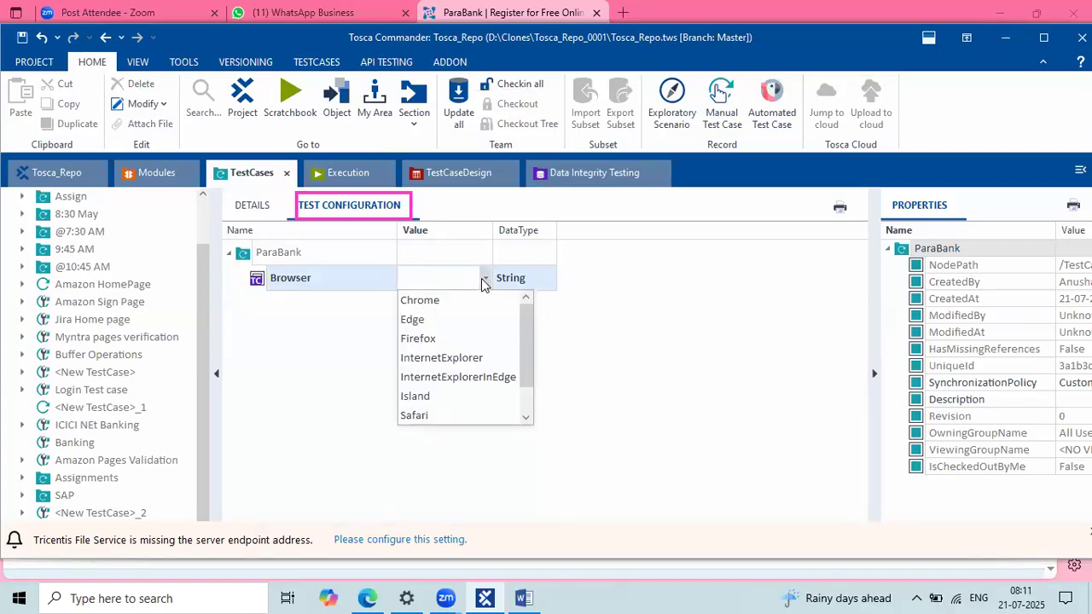
click(422, 318)
Step: Confirm Edge as the Browser value in the ParaBank test configuration
click(529, 350)
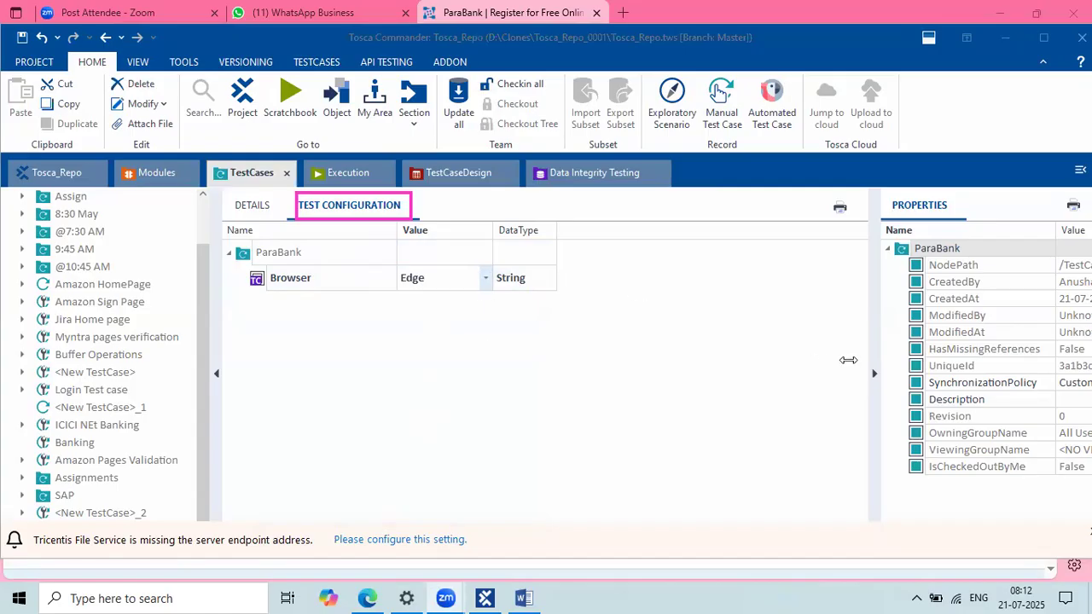
drag(874, 338, 919, 330)
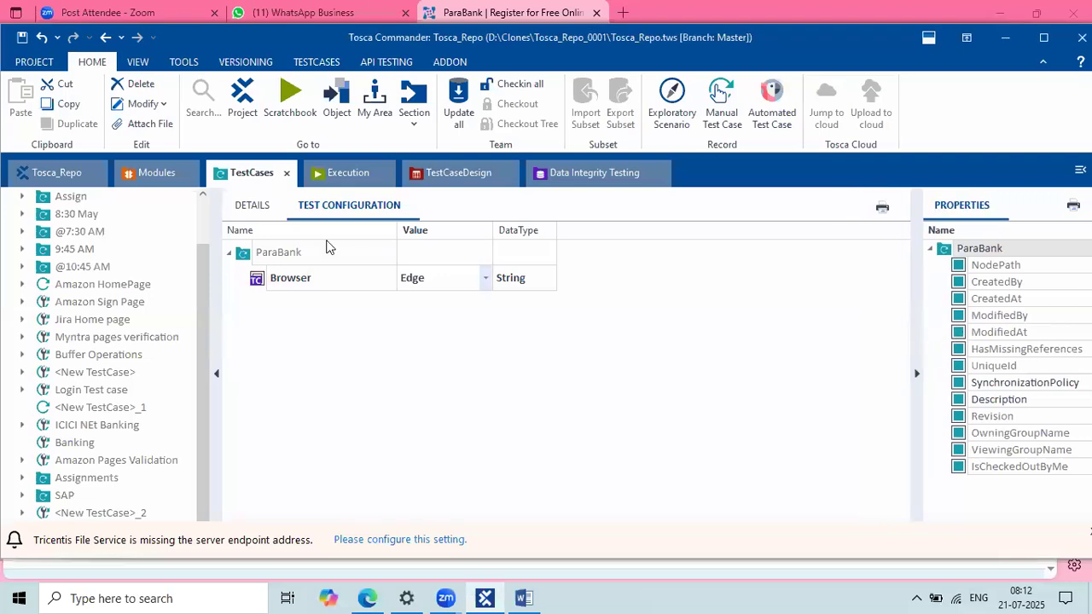
click(267, 215)
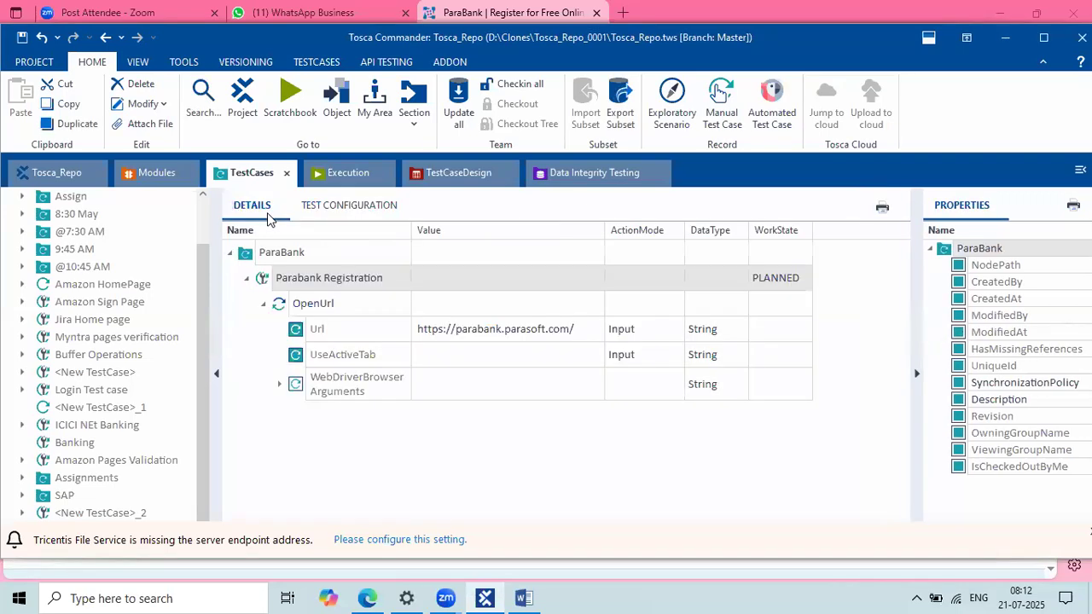
click(329, 212)
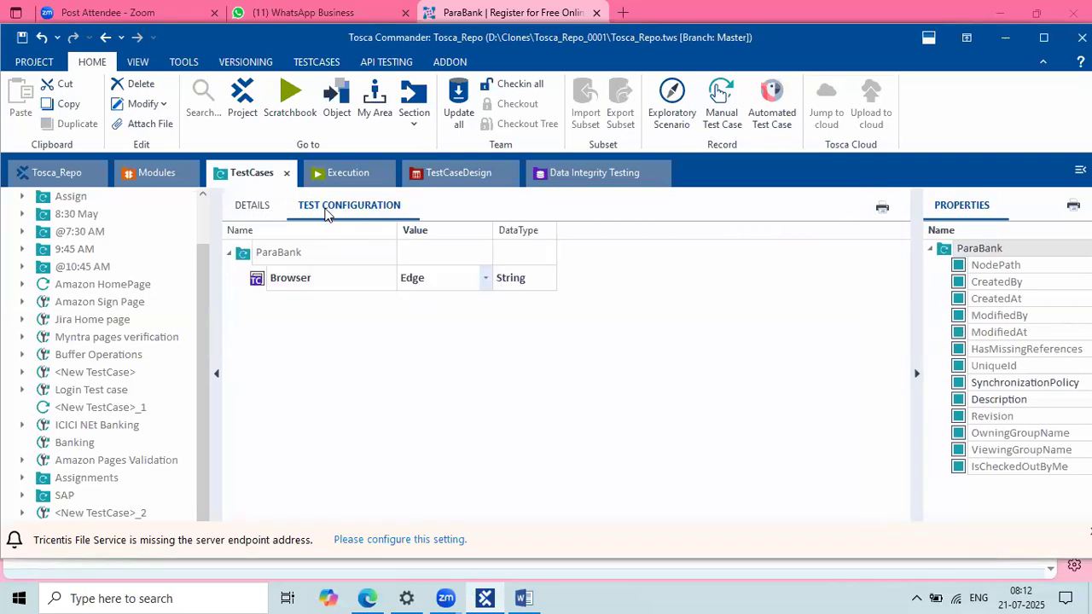
click(397, 289)
Step: Review the OpenUrl step's description in the Parabank Registration test case
click(240, 216)
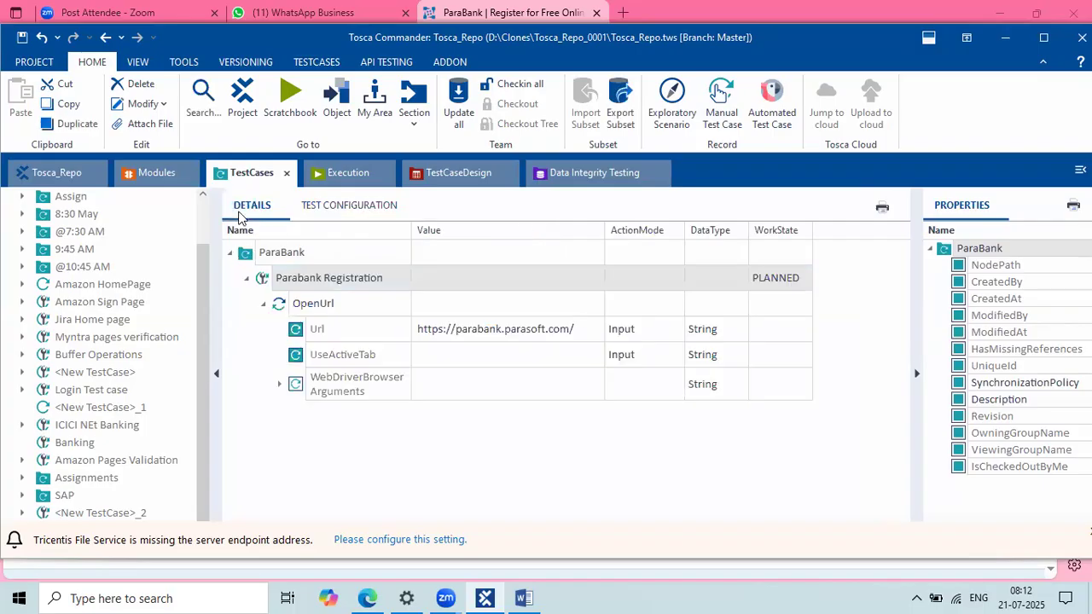
click(331, 304)
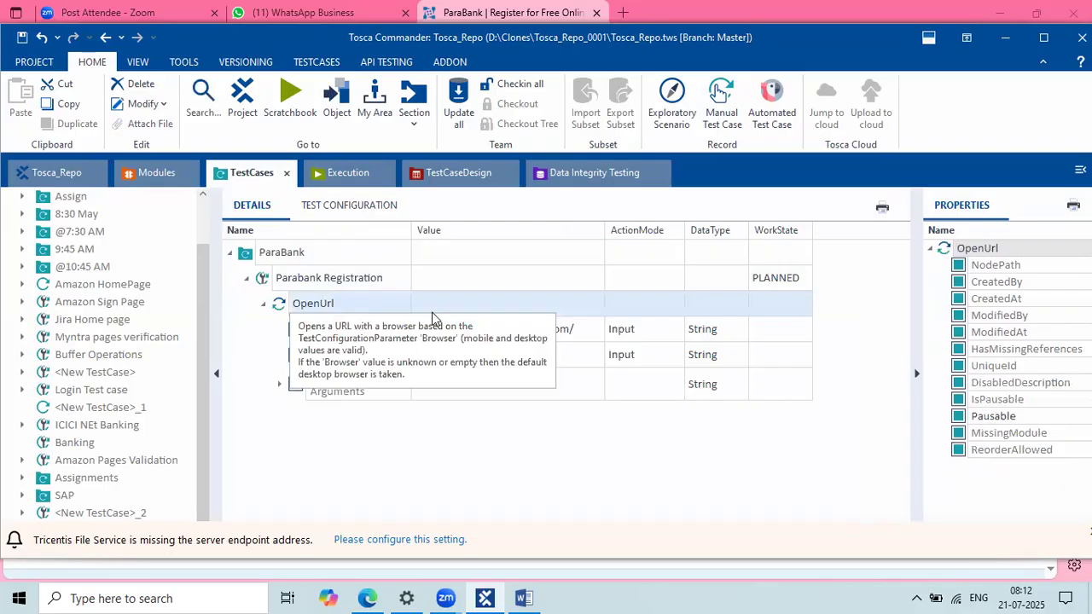
click(524, 598)
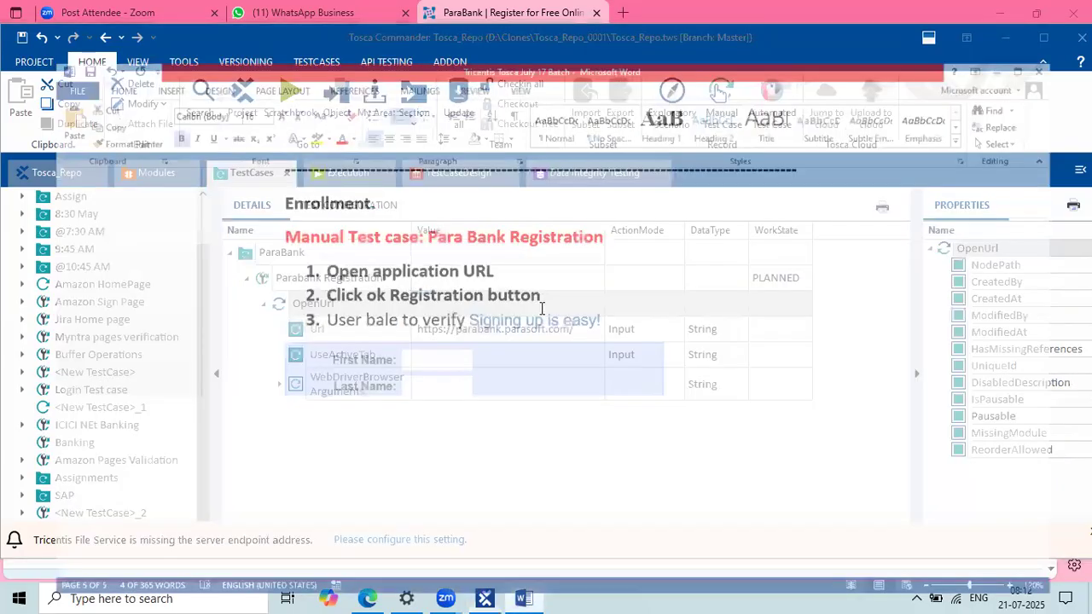
Step: Change 'button' to 'link' in step 2 so it reads 'Click ok Registration link'
drag(534, 255, 296, 256)
click(505, 253)
double_click(504, 253)
text(link)
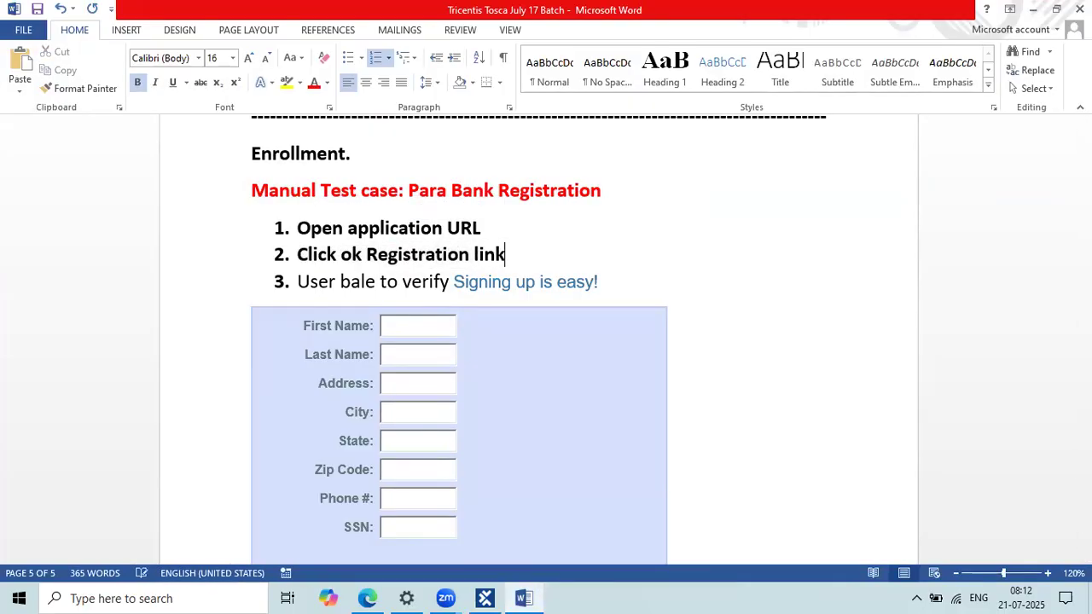
Step: Compare step 2's 'Registration link' wording against the ParaBank register page in Edge
click(367, 598)
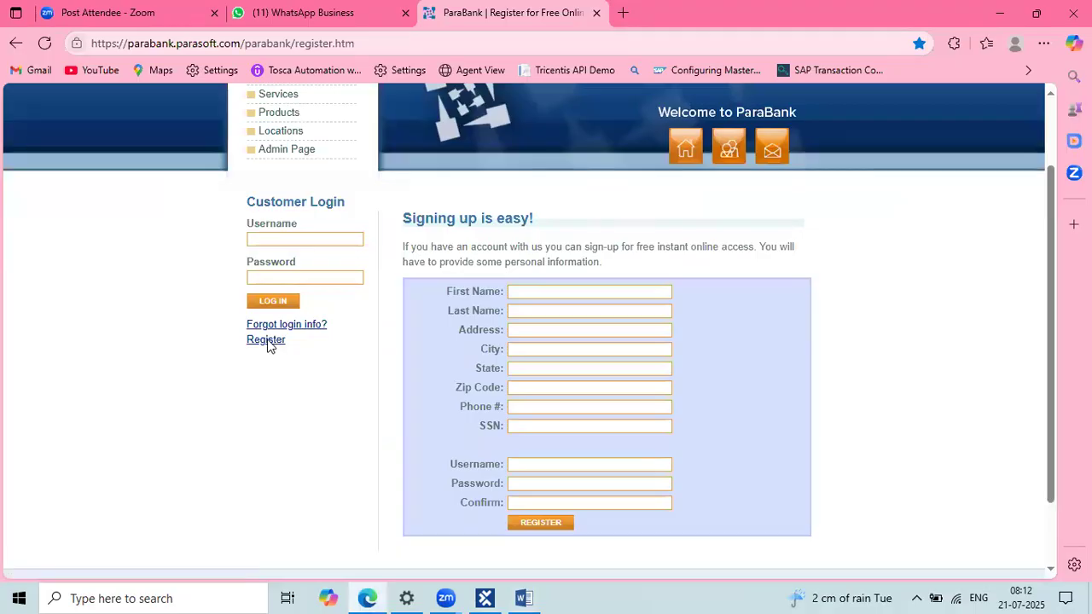
key(alt+Tab)
key(alt+Tab)
key(alt+Tab)
drag(506, 254, 390, 258)
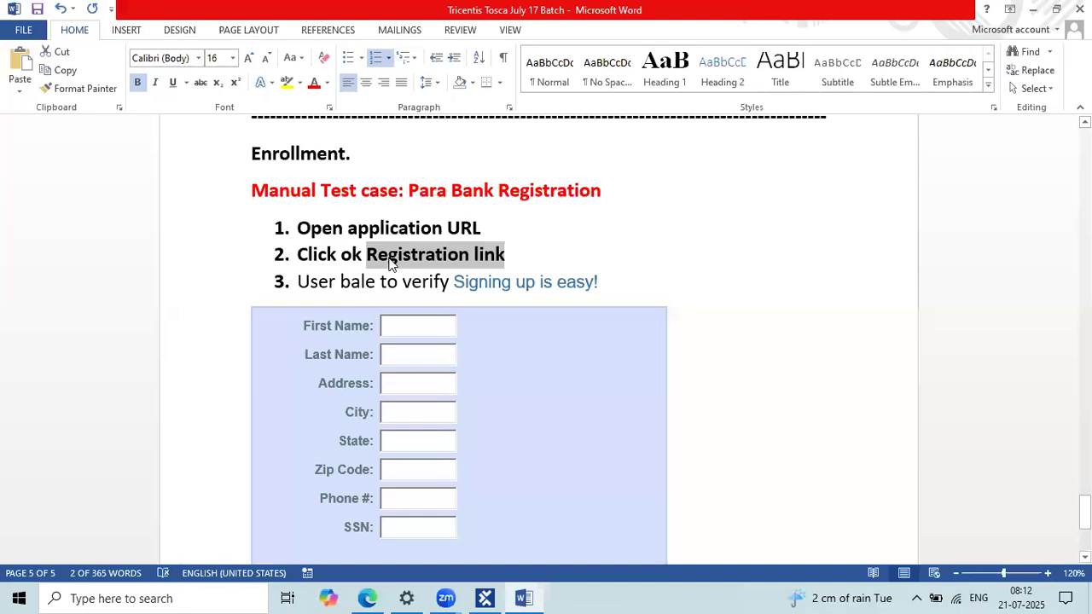
key(alt+Tab)
key(alt+Tab)
click(471, 255)
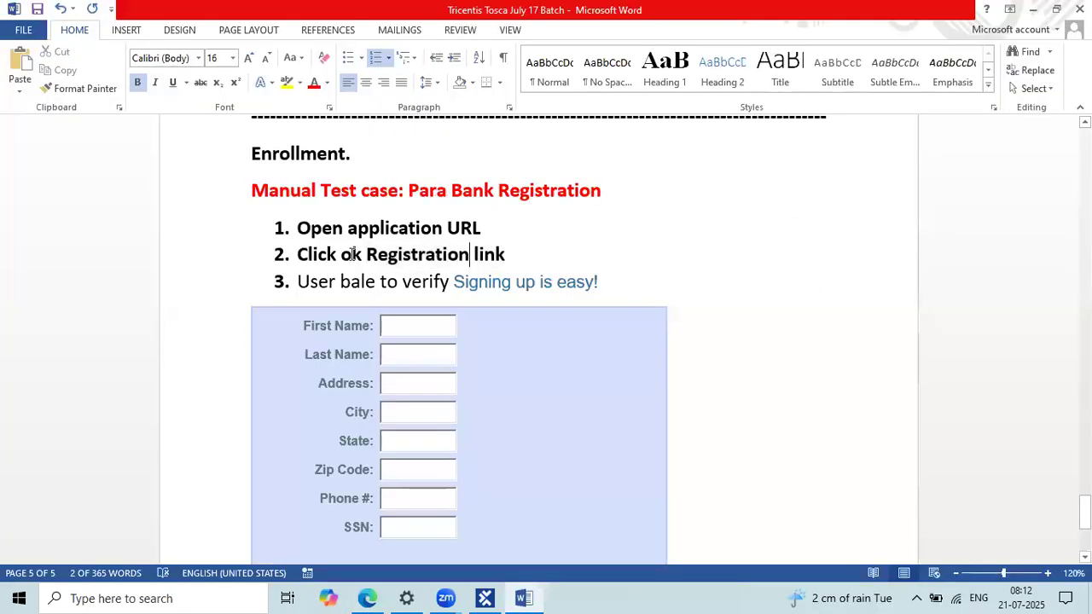
drag(315, 254, 556, 254)
key(alt+Tab)
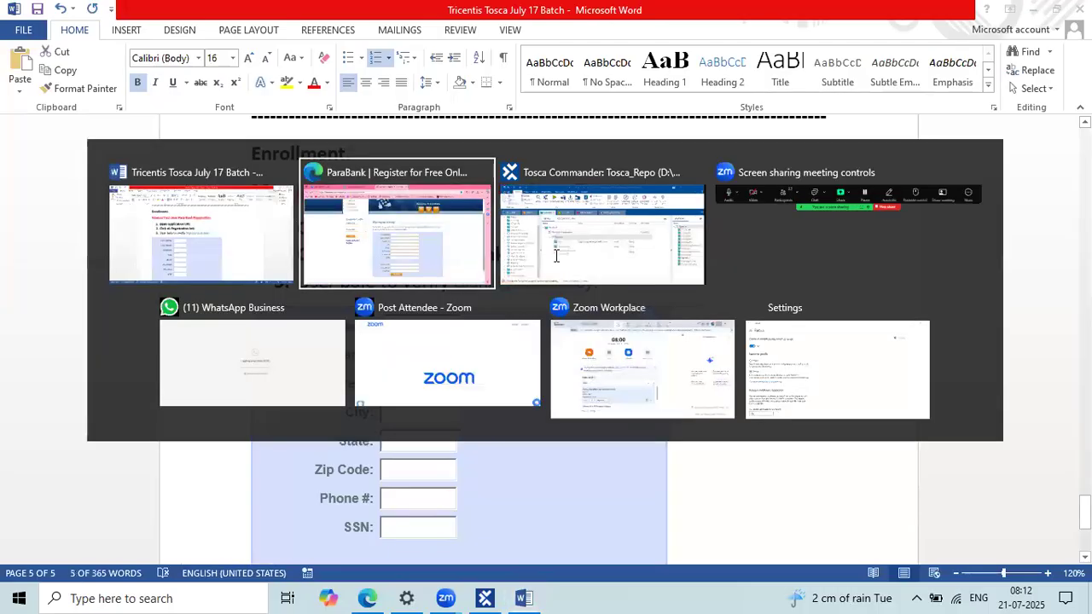
scroll(341, 414, up, 1)
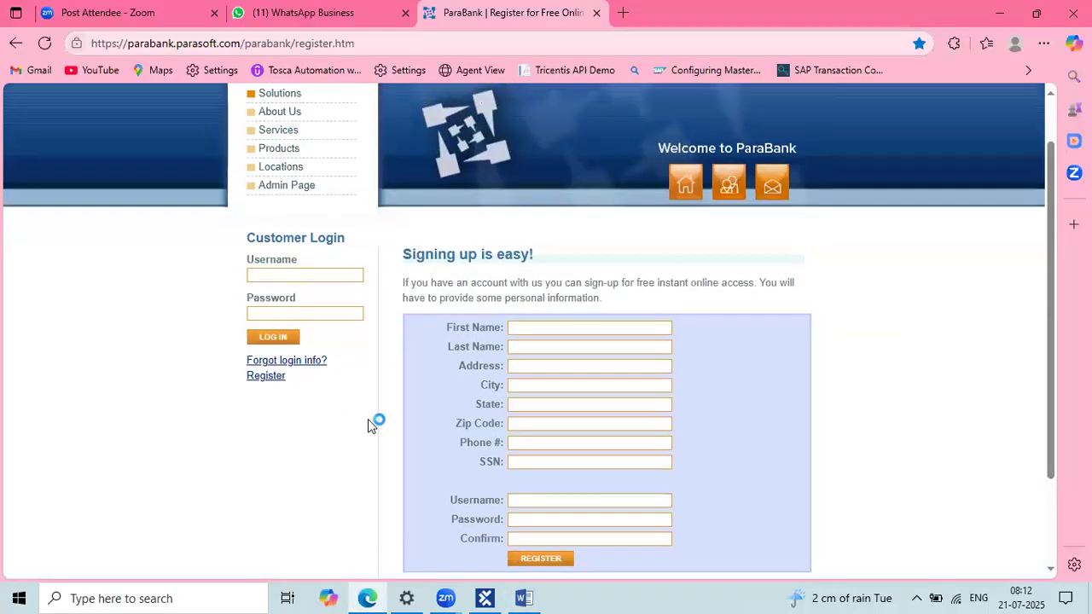
Step: In the Modules section, collapse the Standard modules branches and check out the top-level Modules folder
click(484, 598)
click(157, 177)
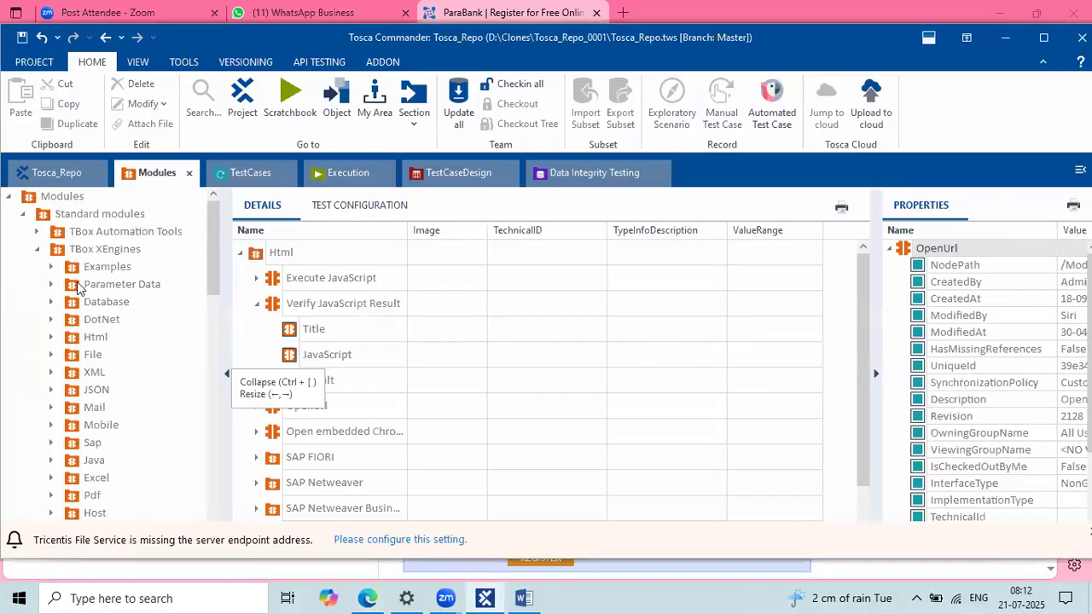
click(36, 251)
click(23, 214)
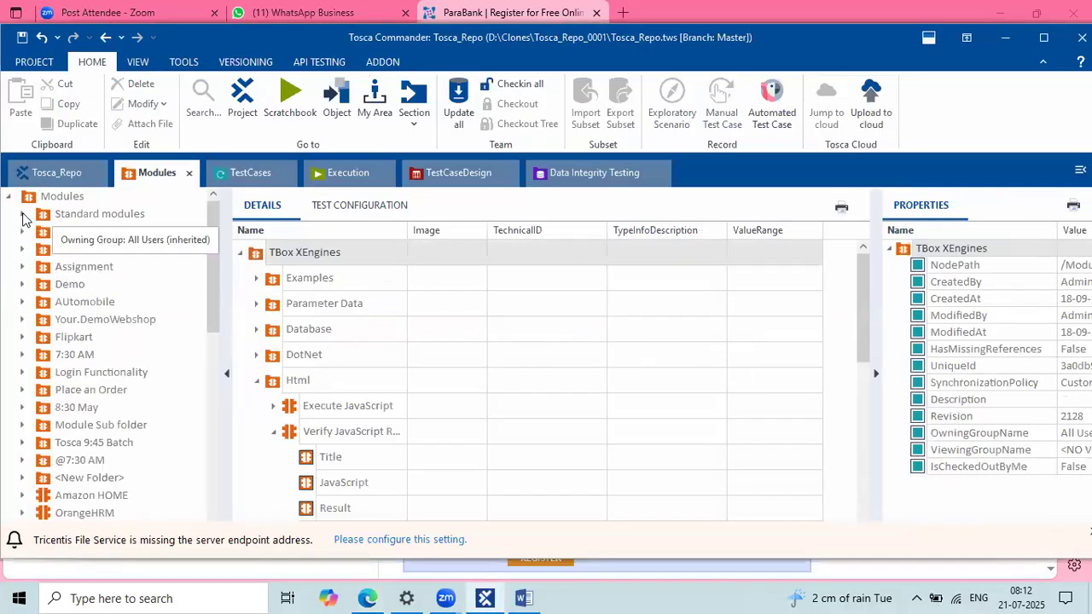
scroll(83, 440, down, 7)
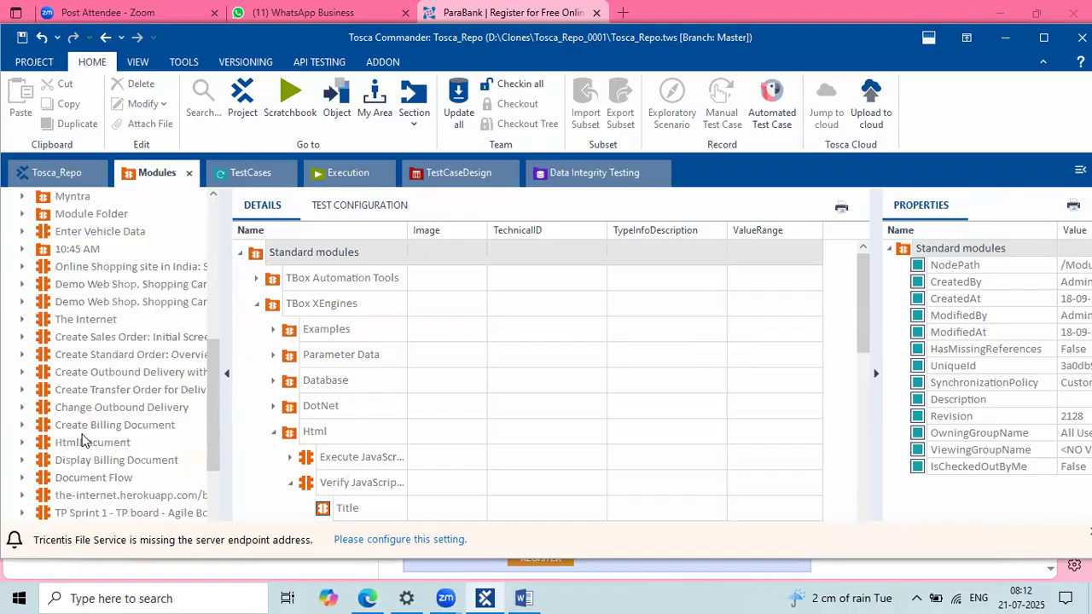
scroll(82, 439, up, 8)
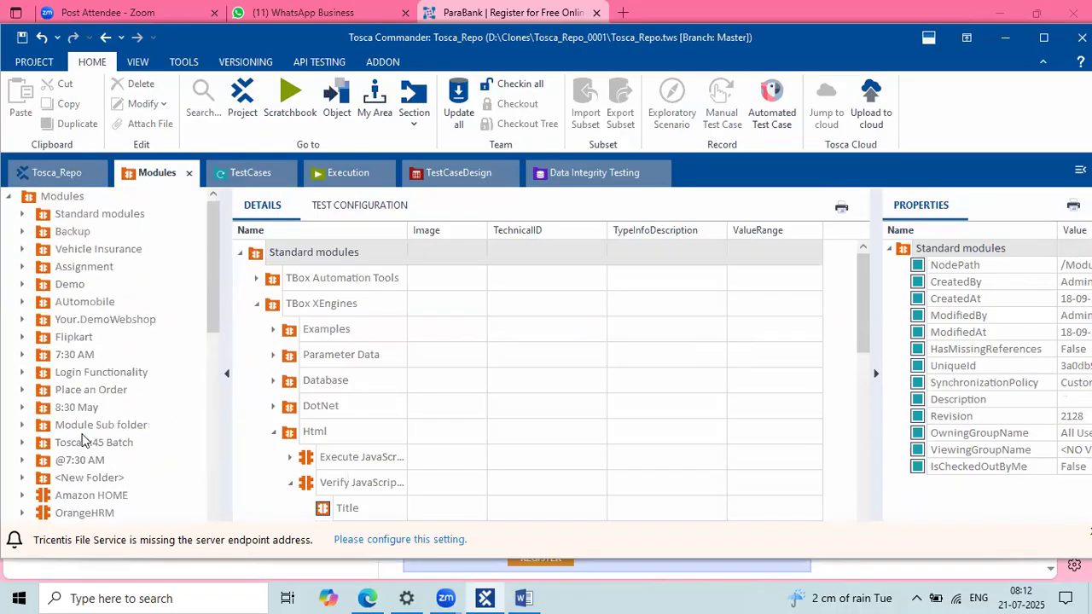
click(22, 214)
click(52, 219)
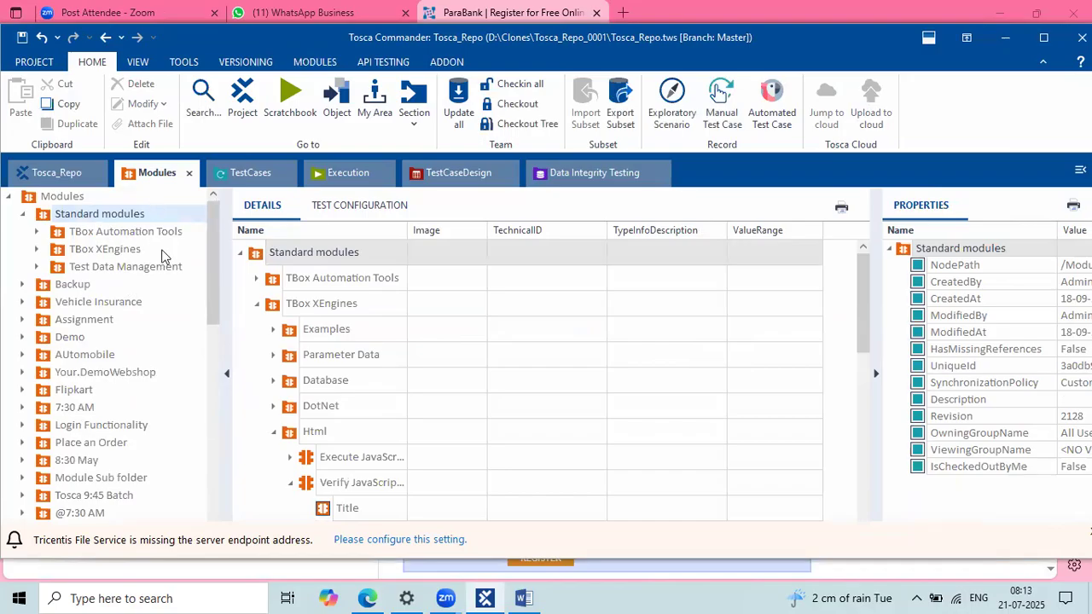
click(23, 214)
click(50, 195)
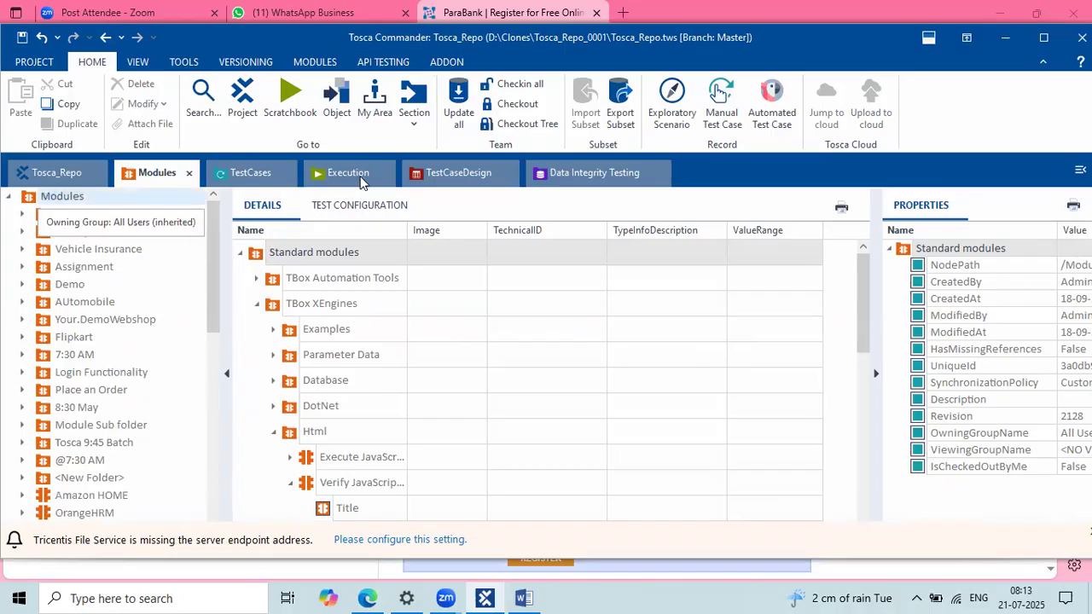
click(521, 103)
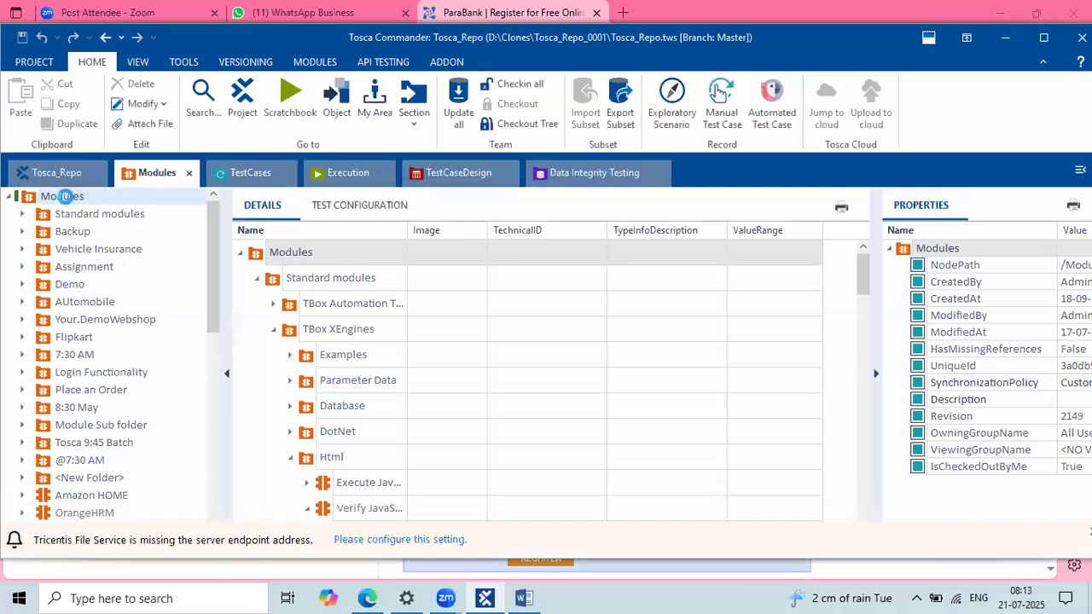
Step: Create a new folder under Modules named 'Para Bank'
right_click(65, 196)
click(95, 191)
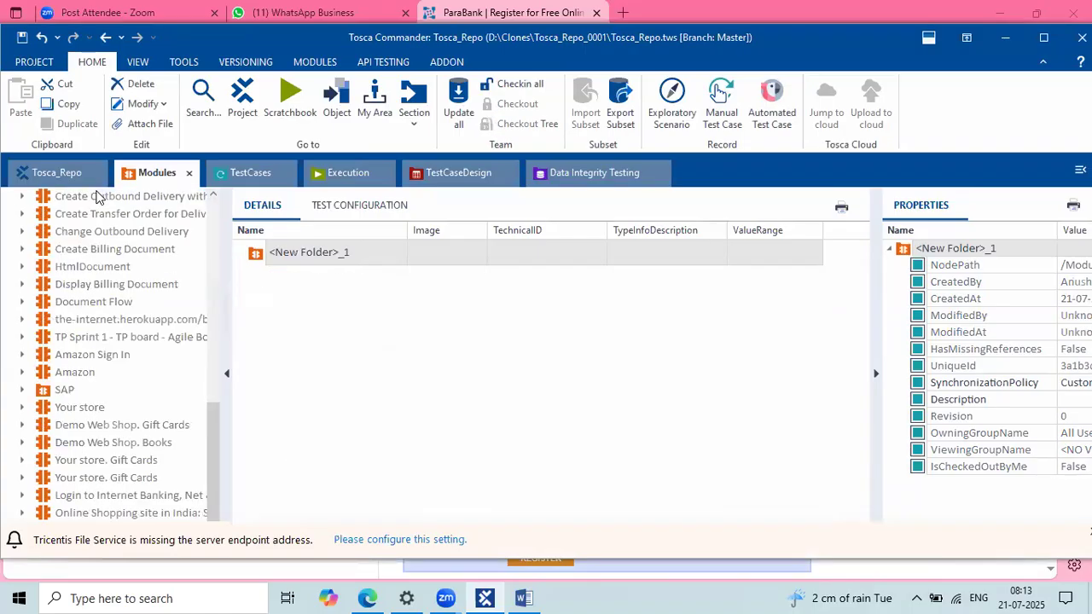
click(381, 263)
text(Para Bank)
key(Return)
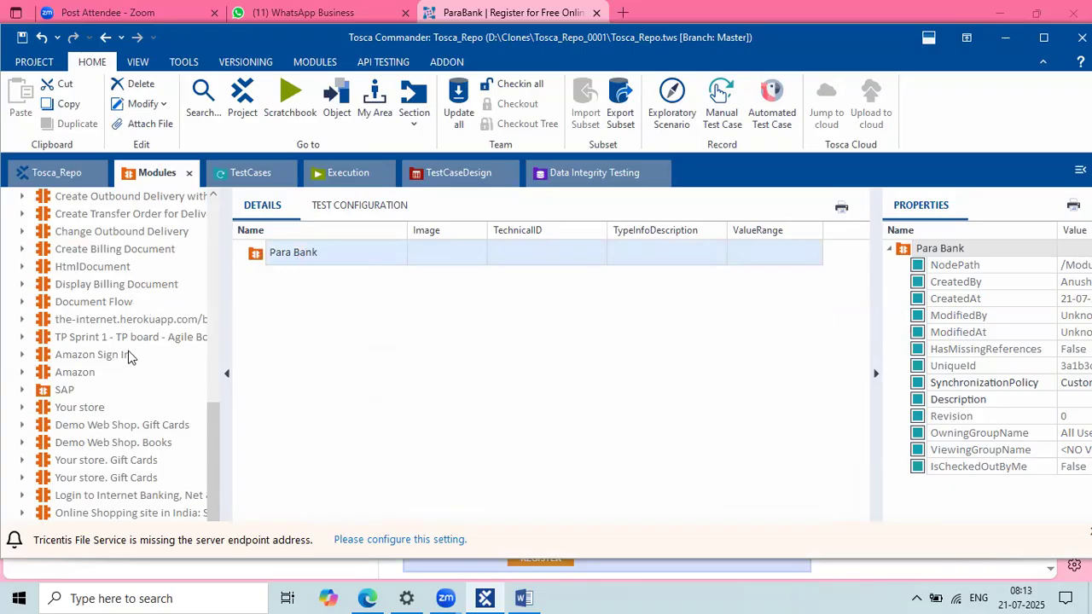
Step: Start an XScan application scan on the Para Bank folder
right_click(257, 254)
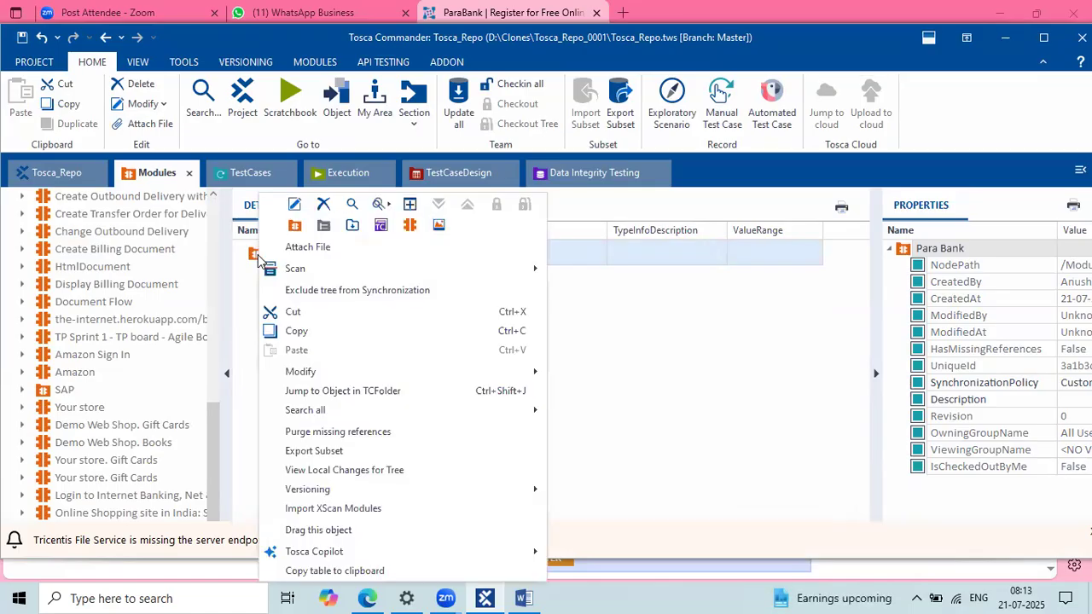
mouse_move(333, 273)
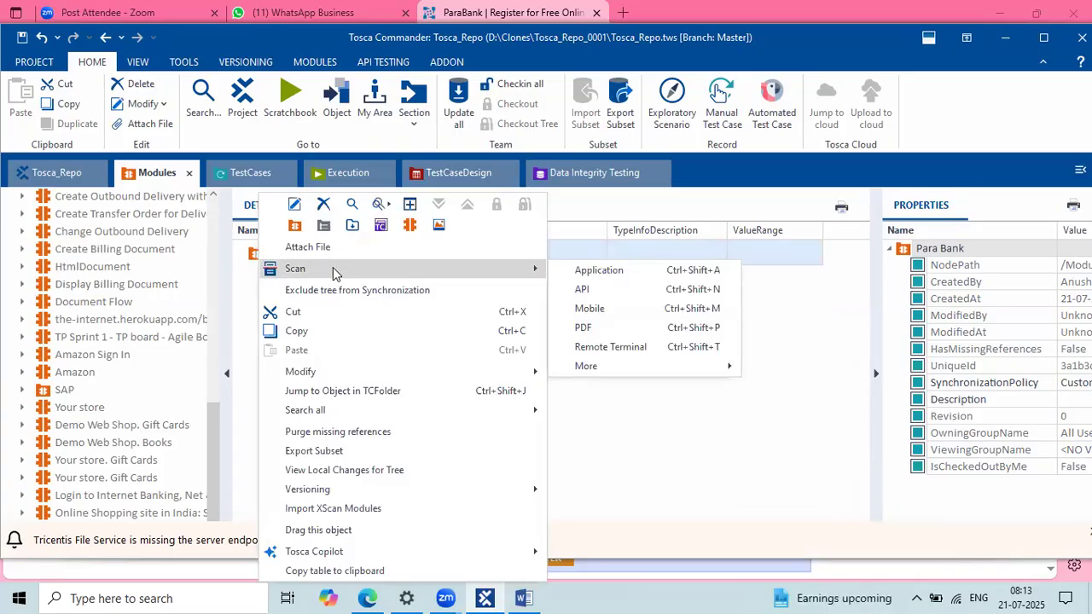
click(595, 273)
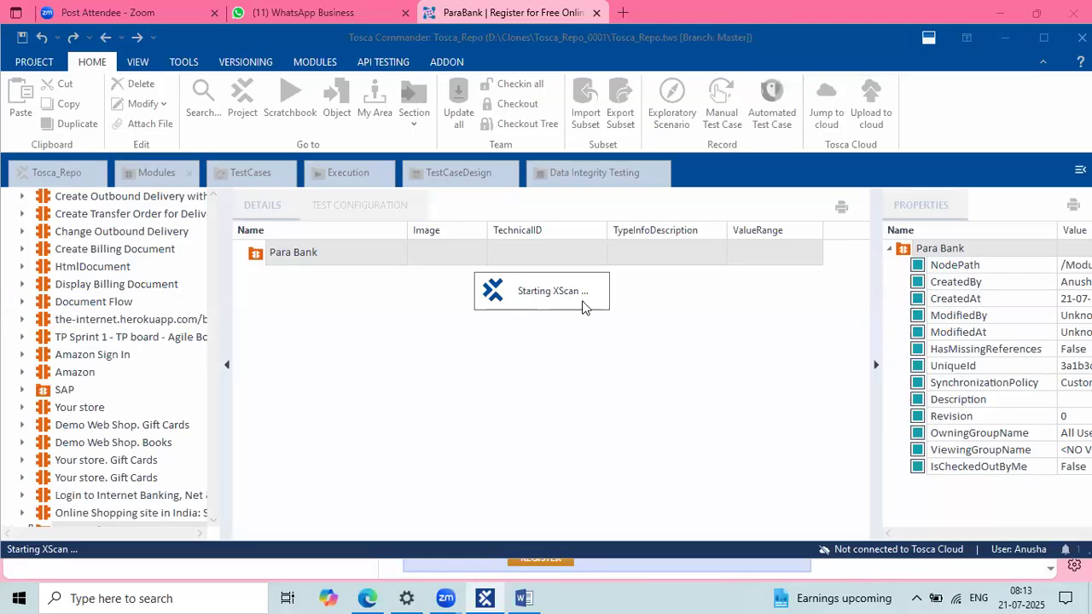
Step: Move the XScan window aside and load the ParaBank home page in Edge
click(368, 598)
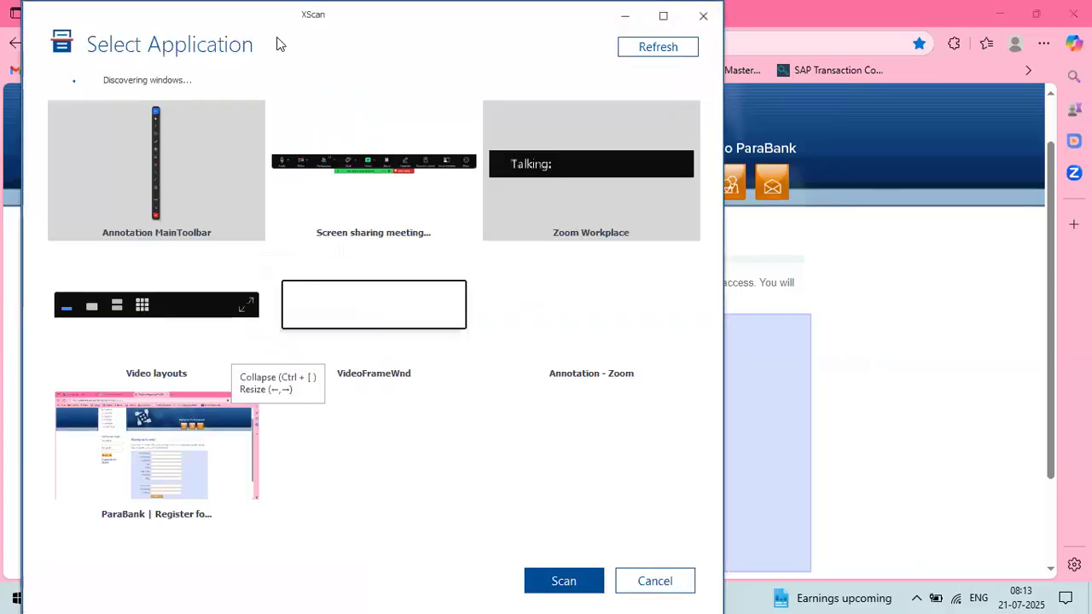
drag(242, 32, 333, 260)
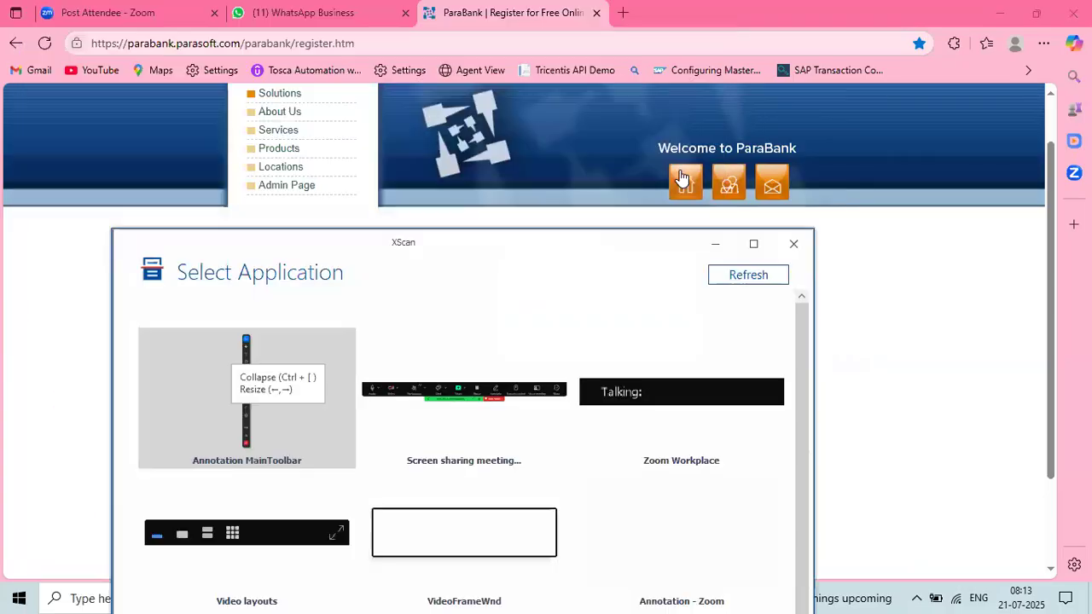
click(683, 178)
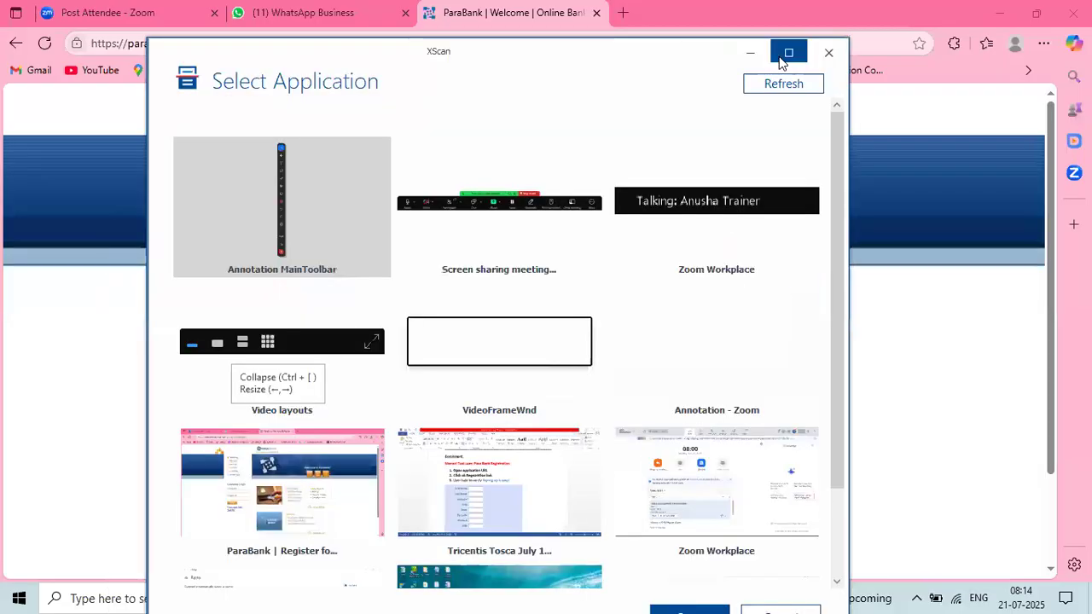
Step: Maximize XScan, refresh the window list, and select the 'ParaBank | Welcome' Edge window
click(781, 55)
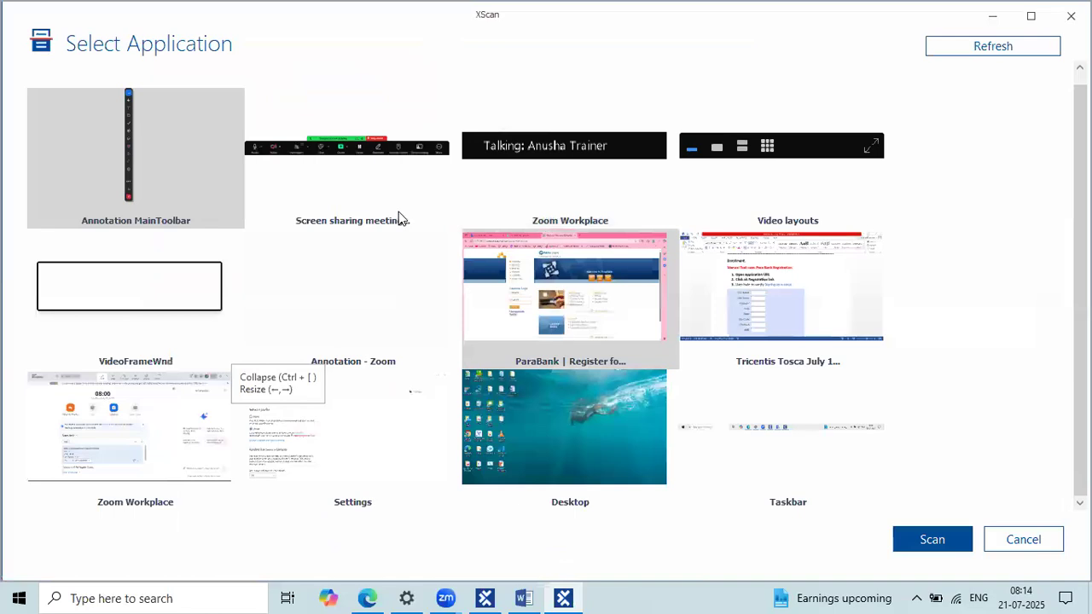
click(570, 166)
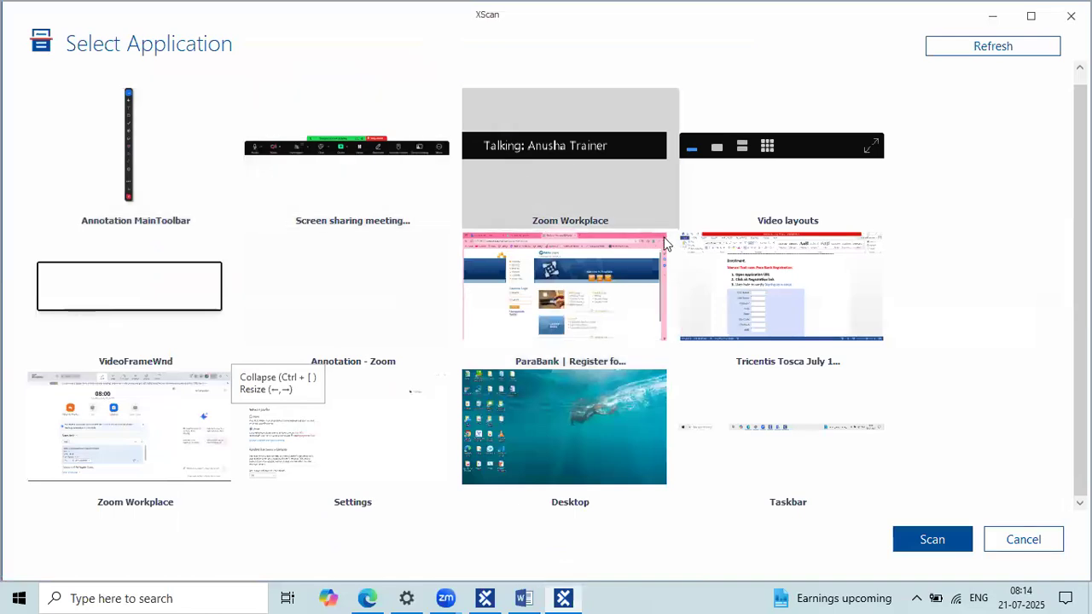
click(813, 308)
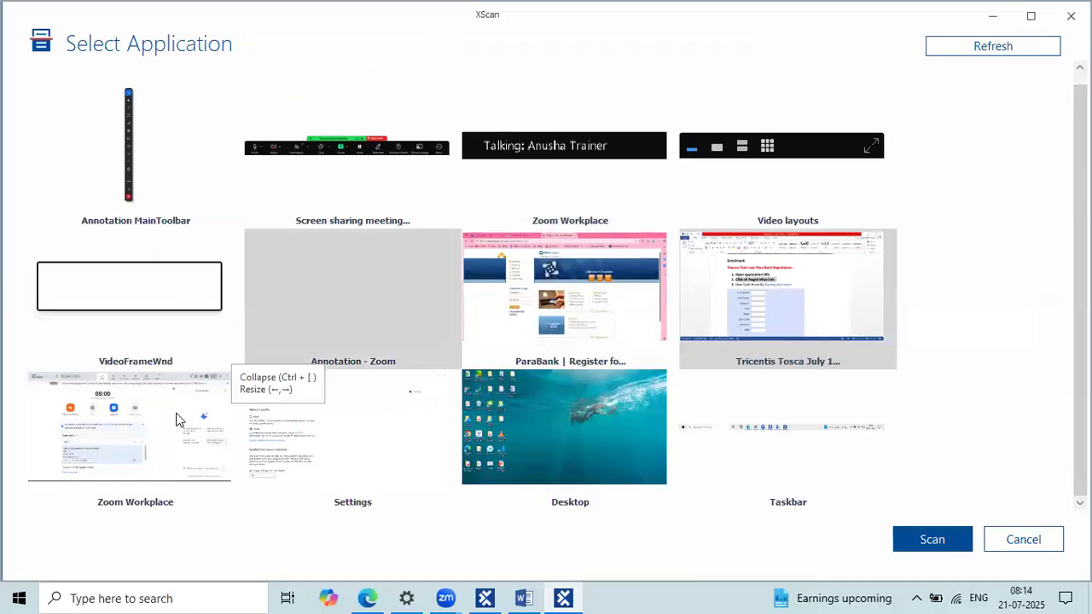
click(179, 417)
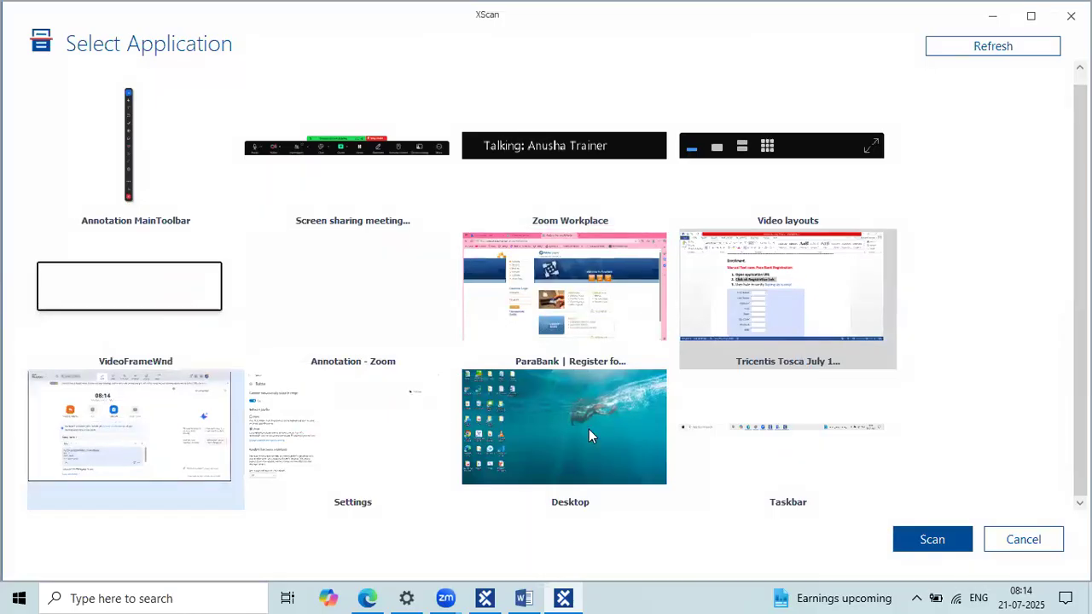
click(589, 393)
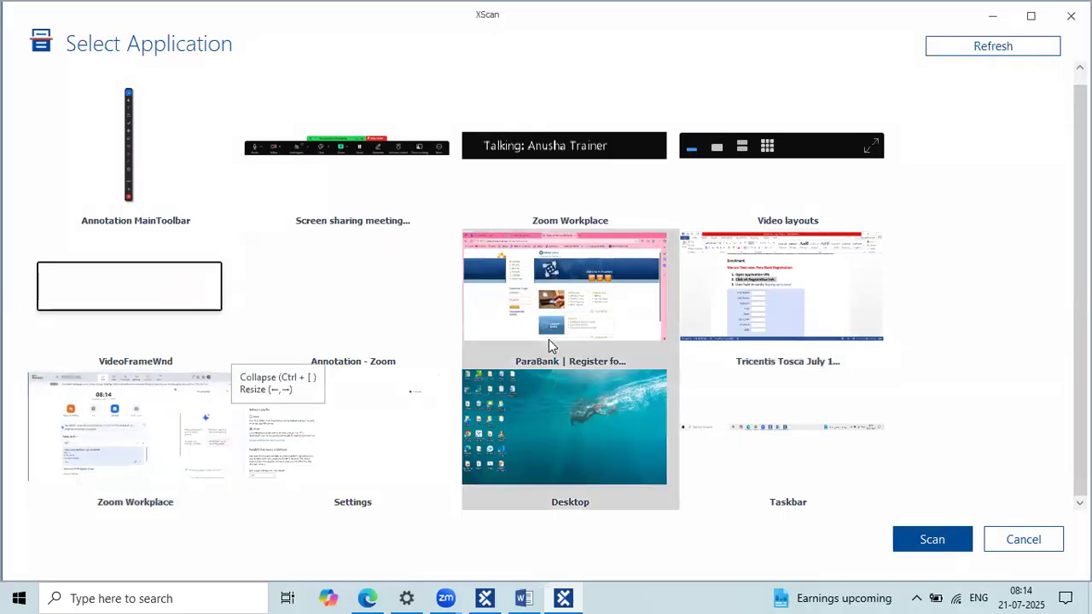
click(613, 299)
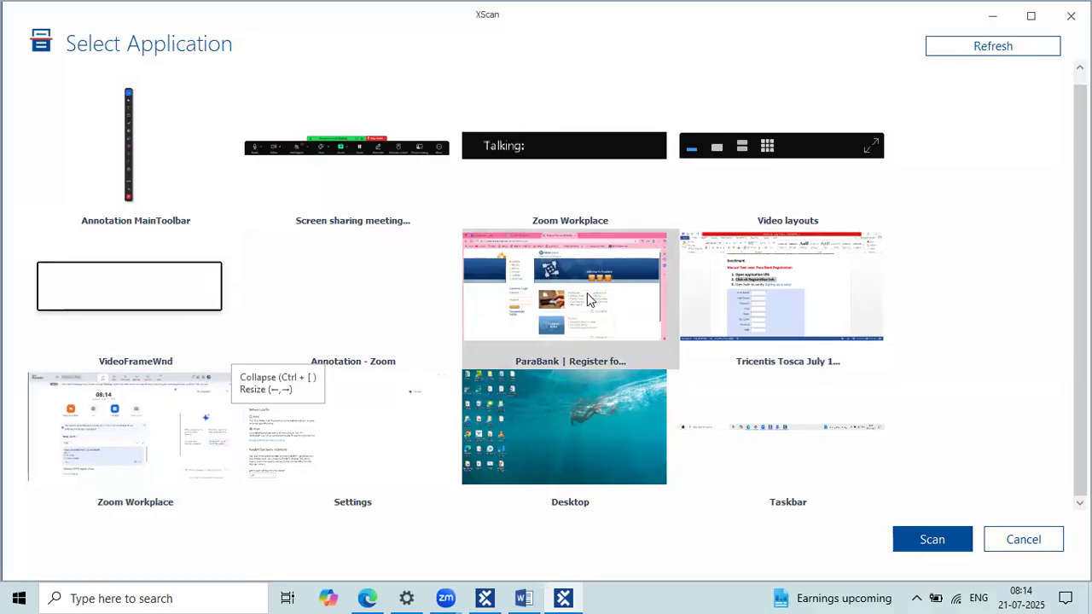
click(1053, 49)
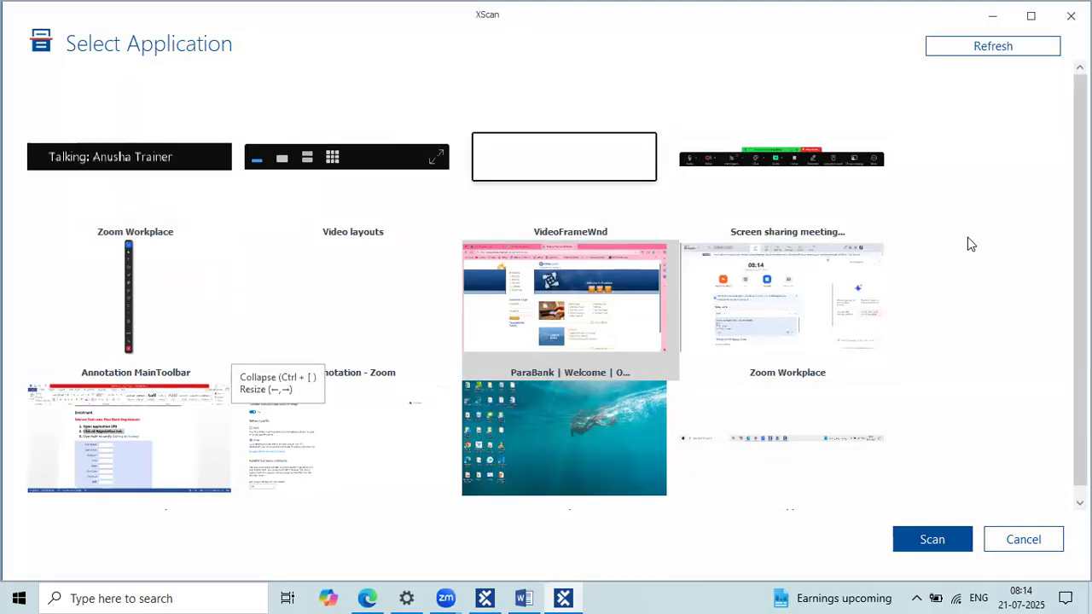
drag(466, 25, 507, 26)
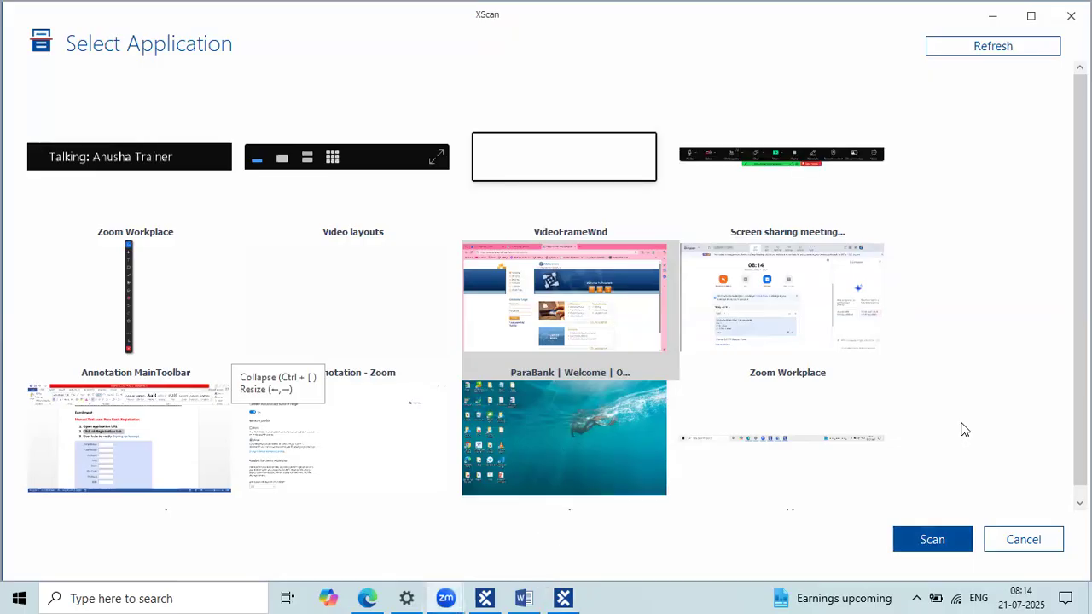
drag(879, 516, 976, 558)
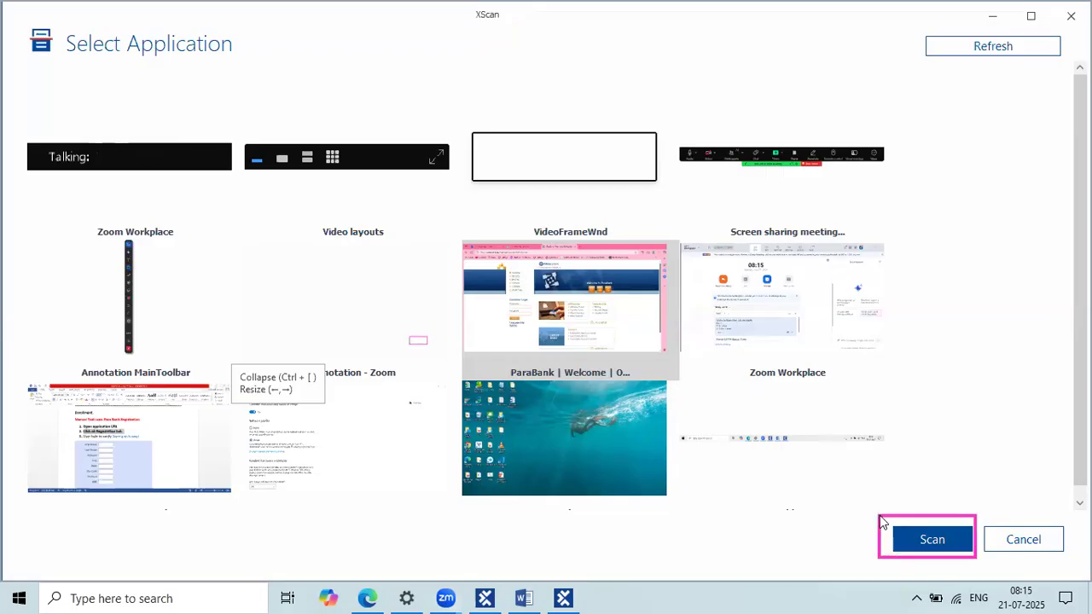
Step: Scan the ParaBank Welcome page and browse its captured elements like username, password and Register
click(935, 541)
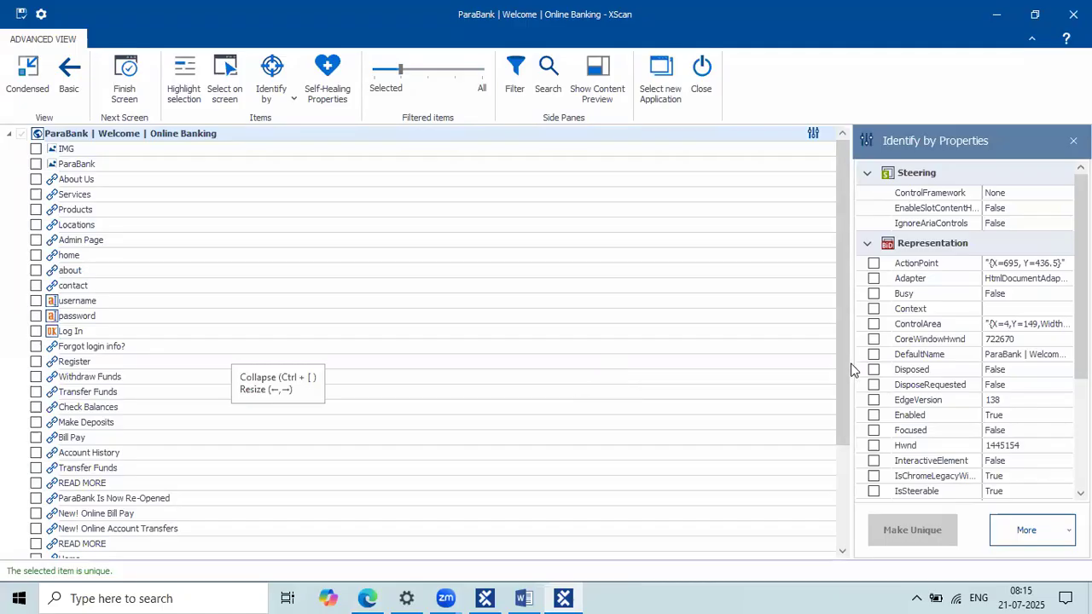
drag(854, 363, 770, 357)
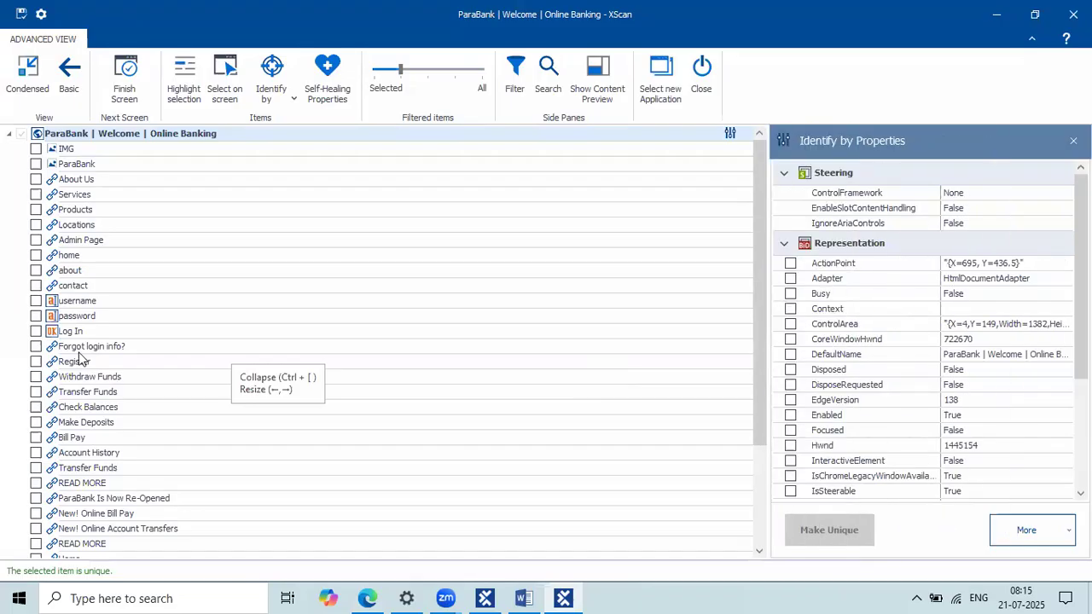
scroll(81, 358, down, 3)
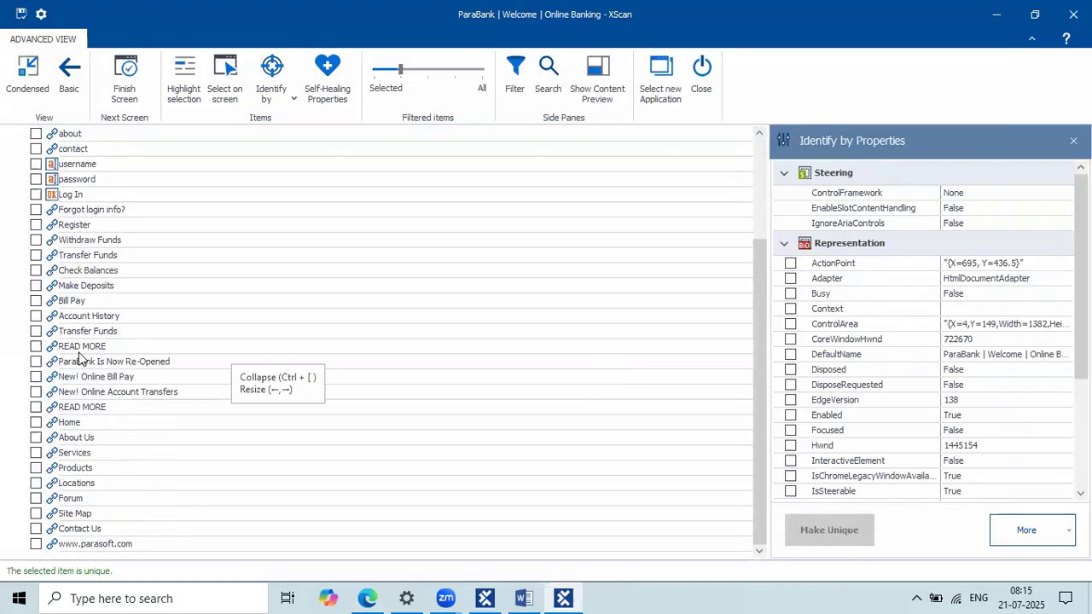
scroll(79, 359, up, 3)
scroll(81, 358, down, 3)
scroll(81, 358, up, 3)
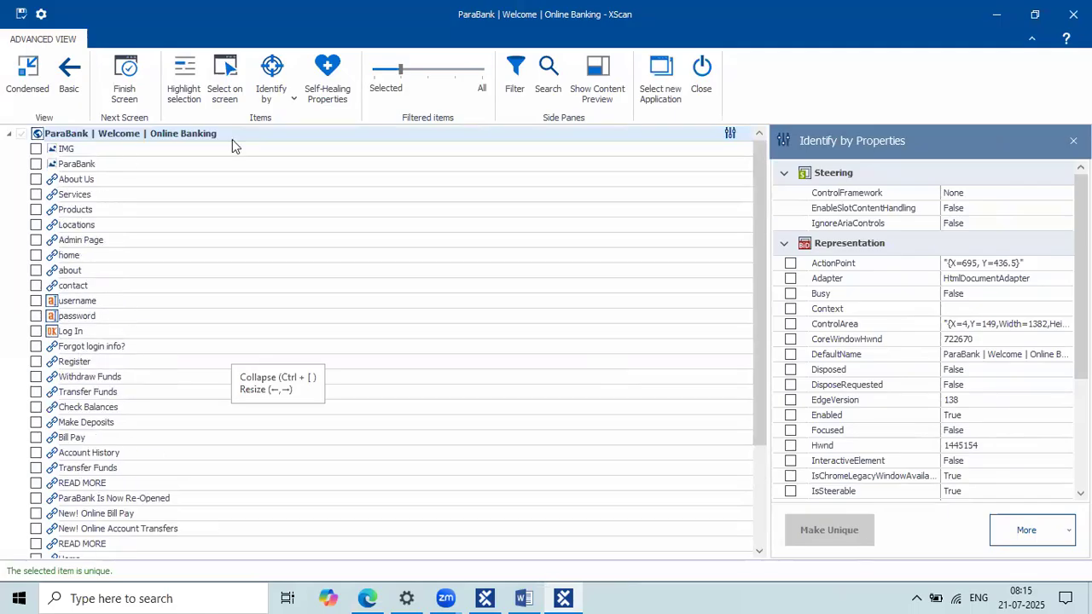
Step: Restore the XScan window to a smaller size and move it aside to reveal the ParaBank page
double_click(169, 16)
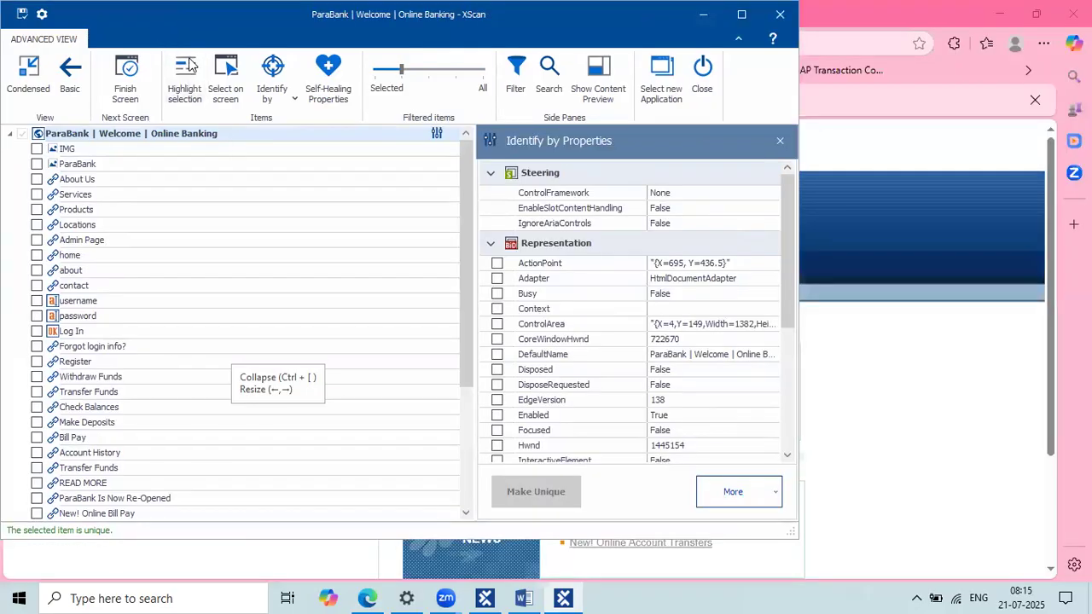
drag(153, 25, 567, 107)
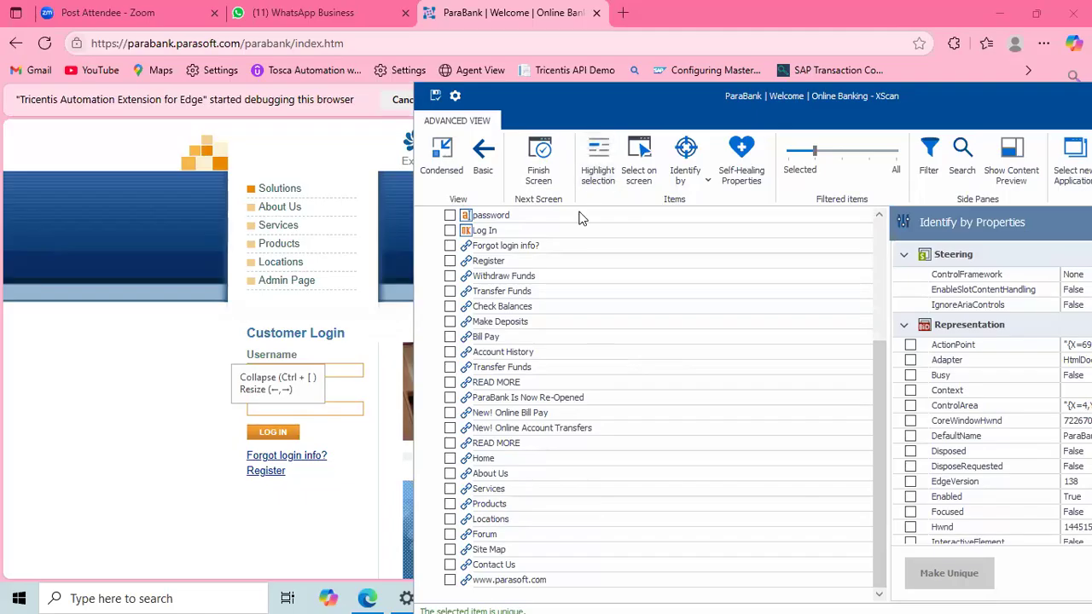
scroll(583, 218, up, 4)
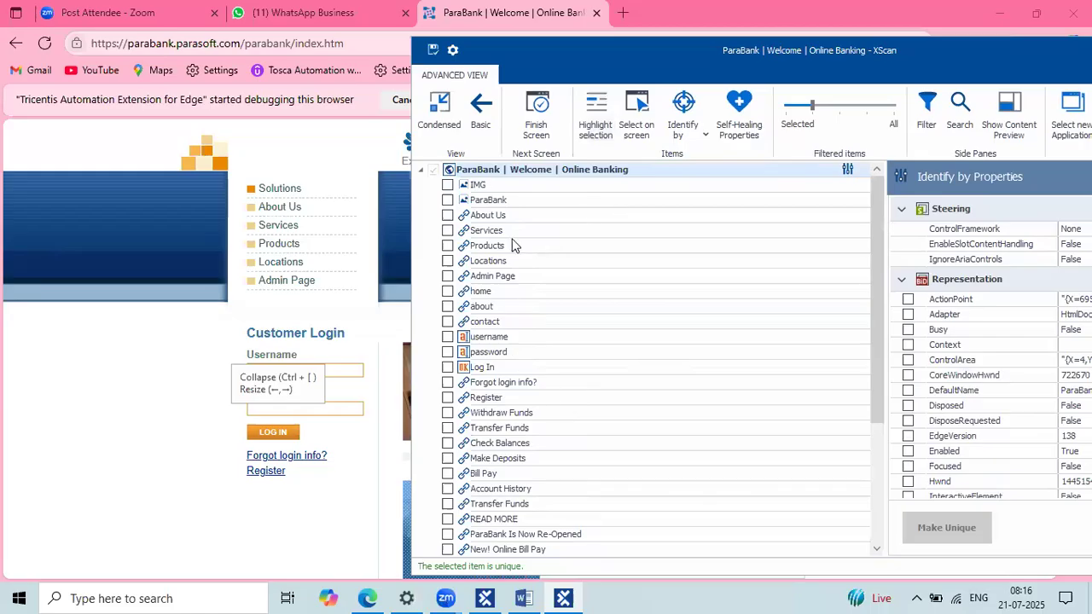
scroll(514, 325, down, 3)
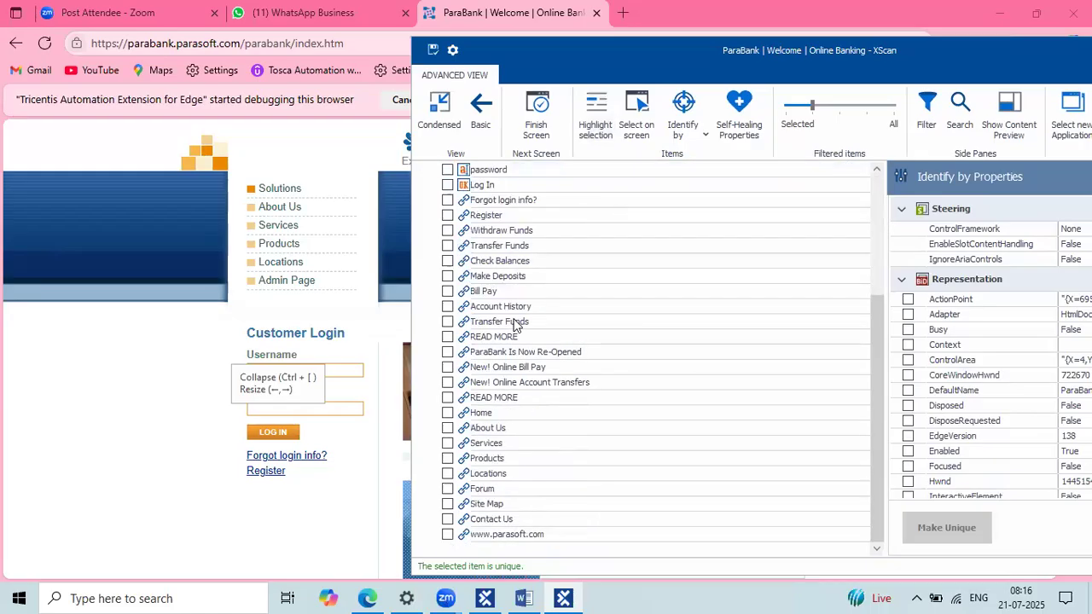
scroll(515, 324, up, 3)
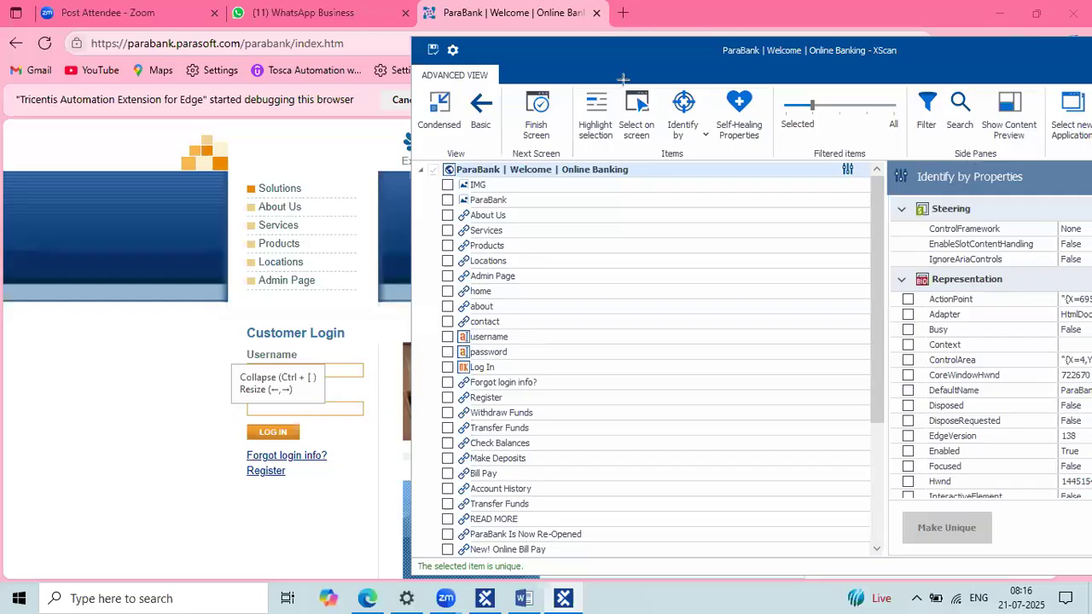
Step: Use Select on screen to capture the ParaBank Register link, then exit selection mode
mouse_move(620, 81)
mouse_down()
mouse_move(671, 134)
mouse_move(659, 167)
mouse_move(663, 158)
mouse_up()
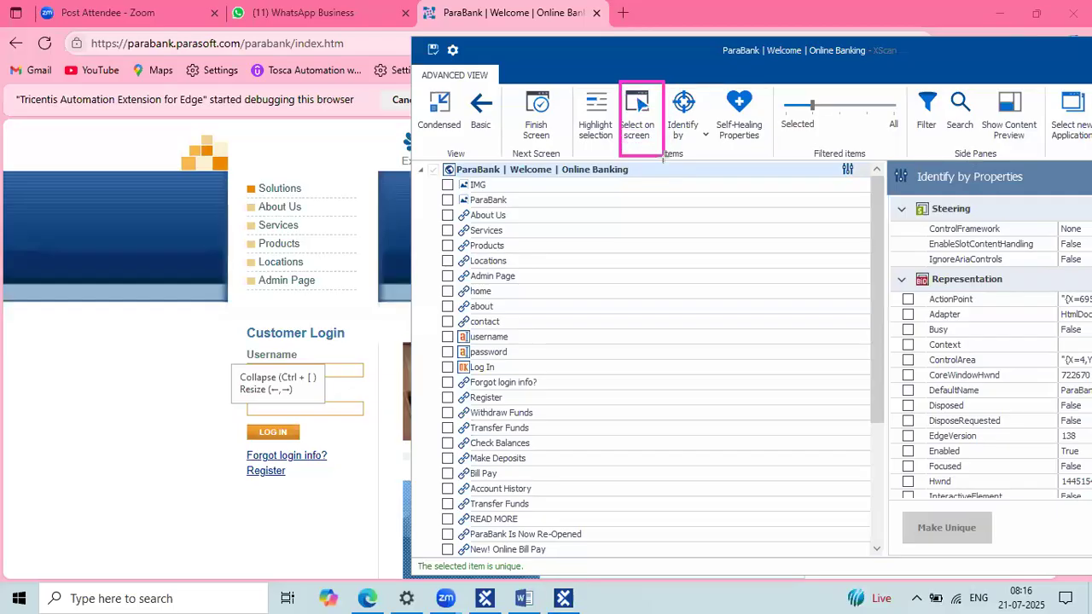
scroll(587, 452, down, 4)
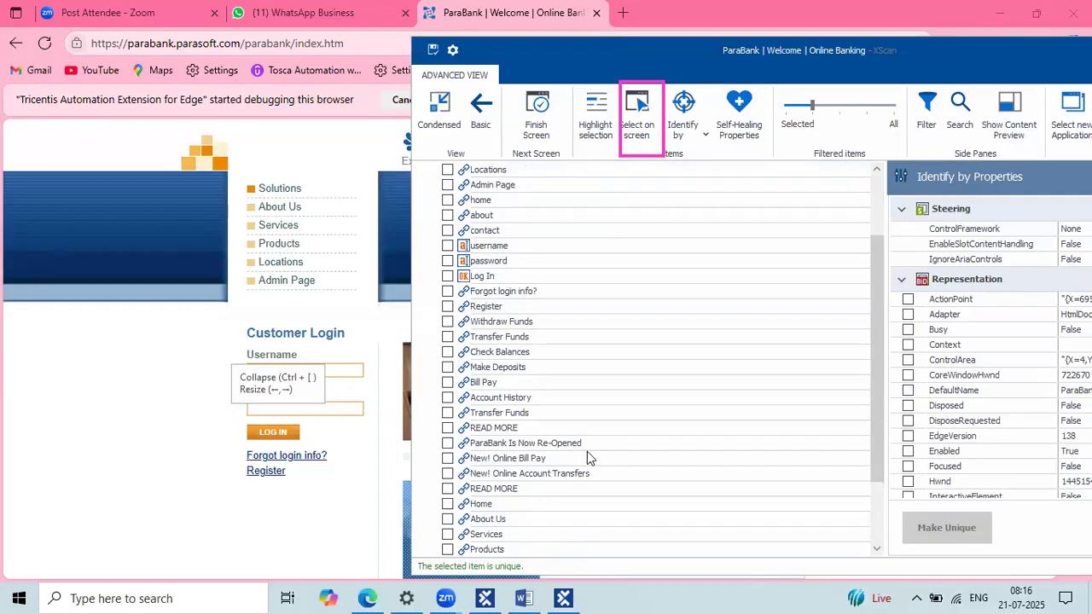
click(646, 128)
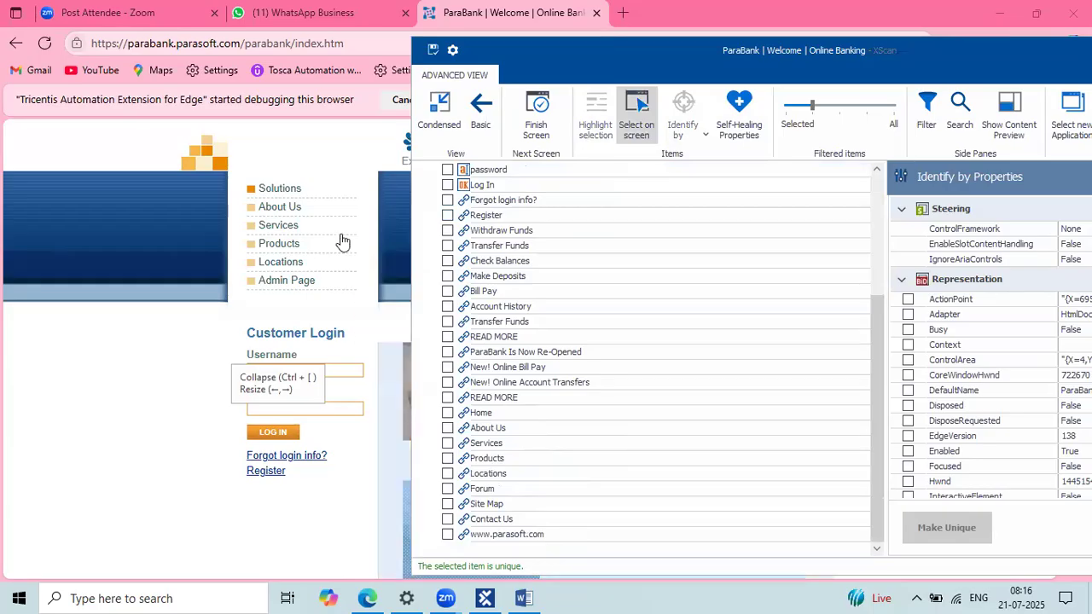
click(271, 480)
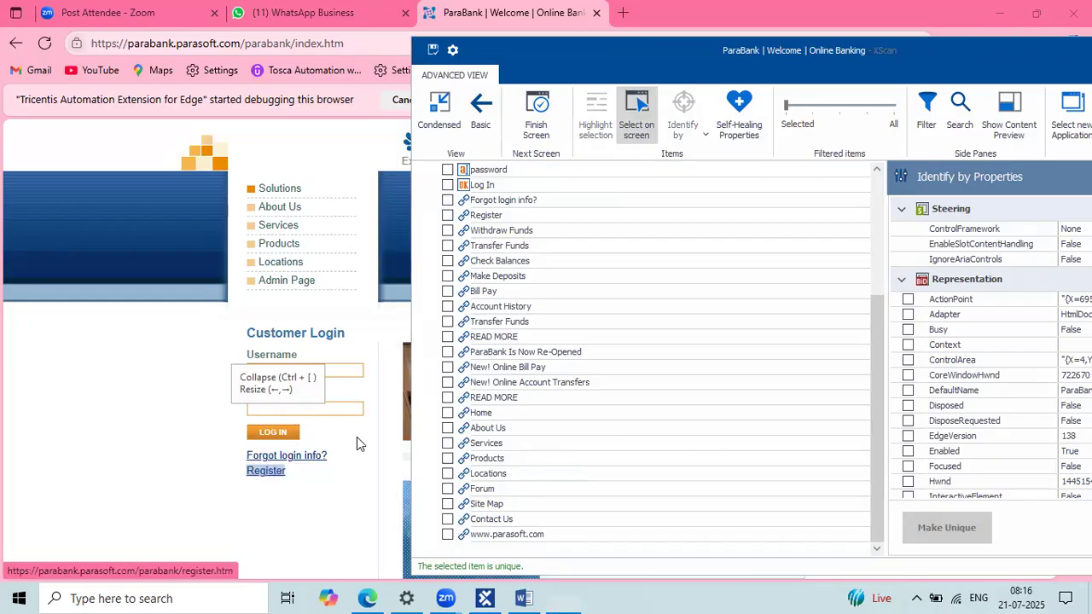
click(631, 95)
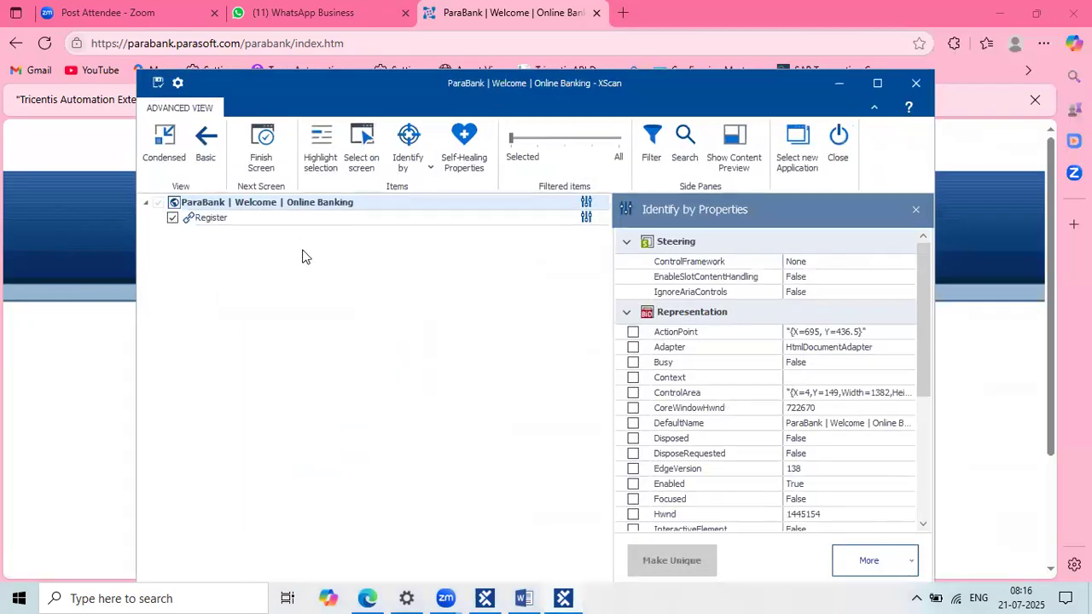
Step: Select the Register node and maximize XScan to show its identification properties
click(291, 218)
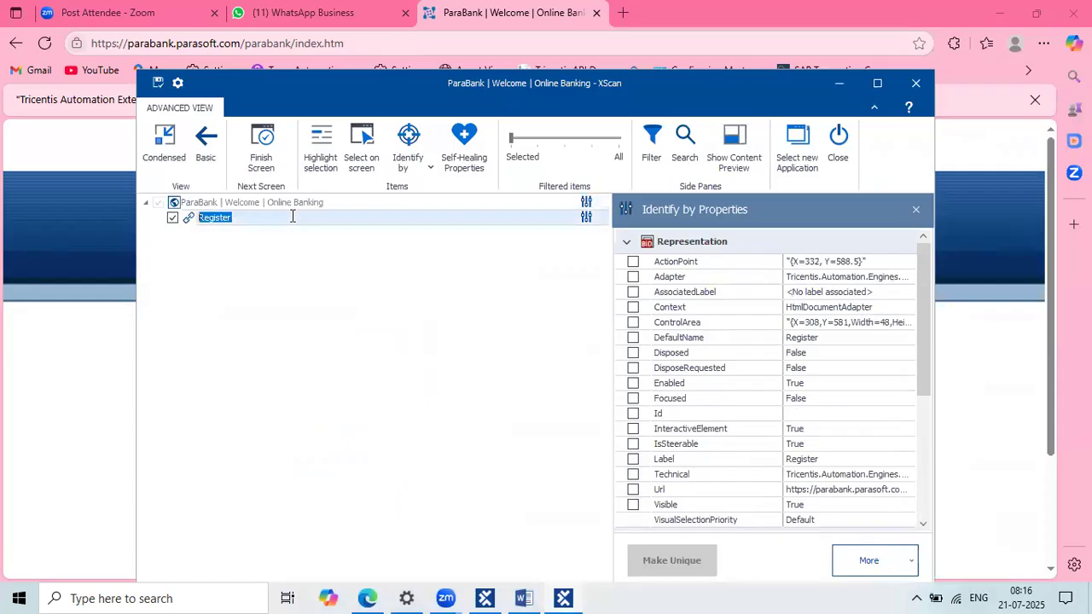
click(877, 83)
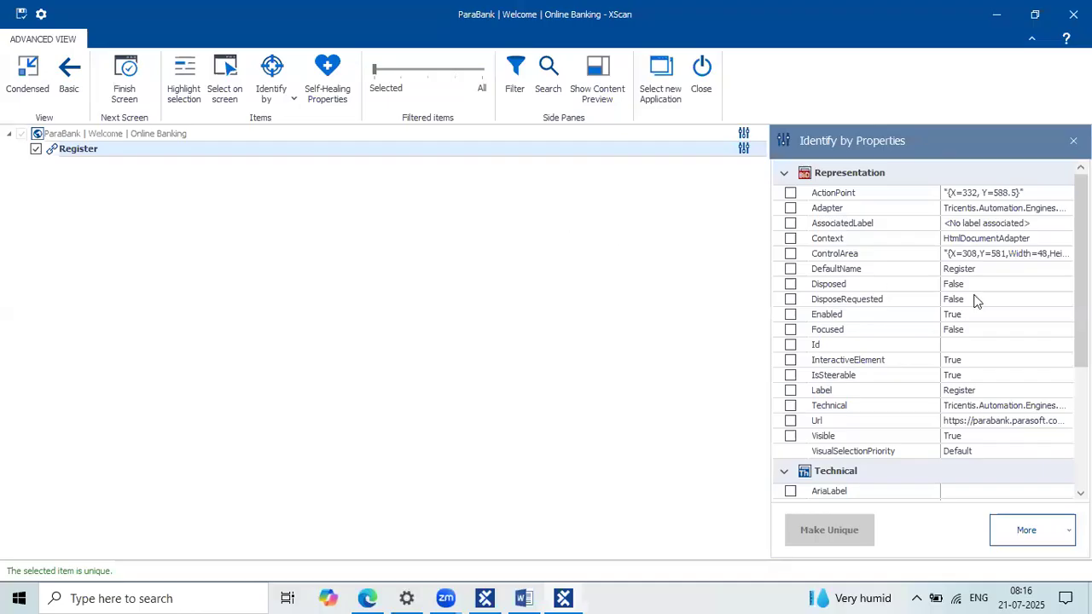
click(446, 599)
click(583, 555)
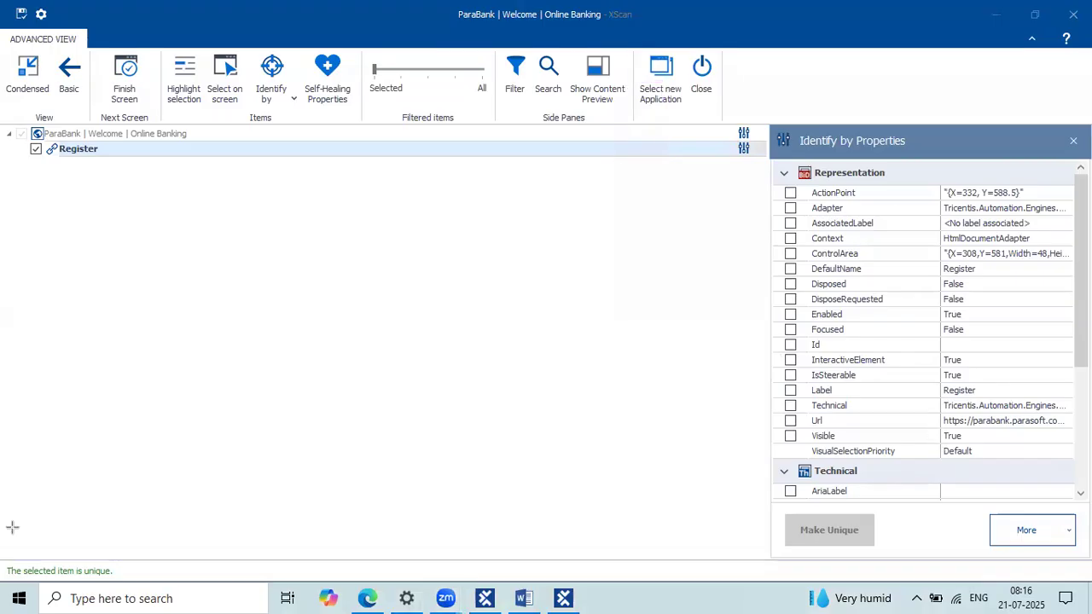
mouse_move(12, 551)
mouse_down()
mouse_move(174, 575)
mouse_move(173, 587)
mouse_up()
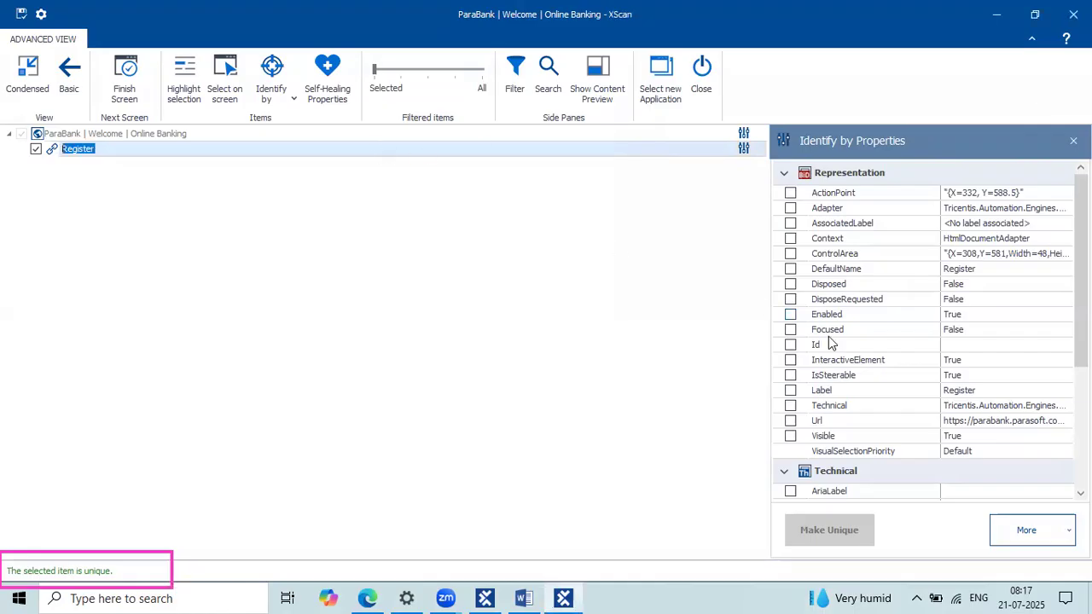
scroll(829, 341, down, 5)
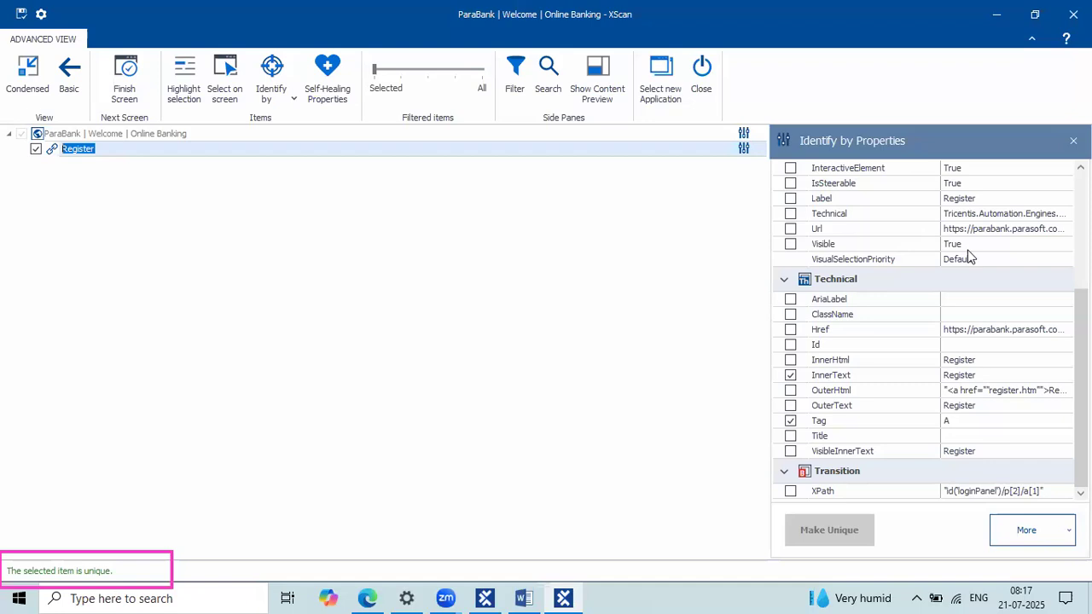
Step: Review the Register link's checked InnerText 'Register' and Tag 'A' properties, confirming it is unique
click(102, 143)
mouse_move(777, 391)
mouse_down()
mouse_move(772, 368)
mouse_move(782, 372)
mouse_up()
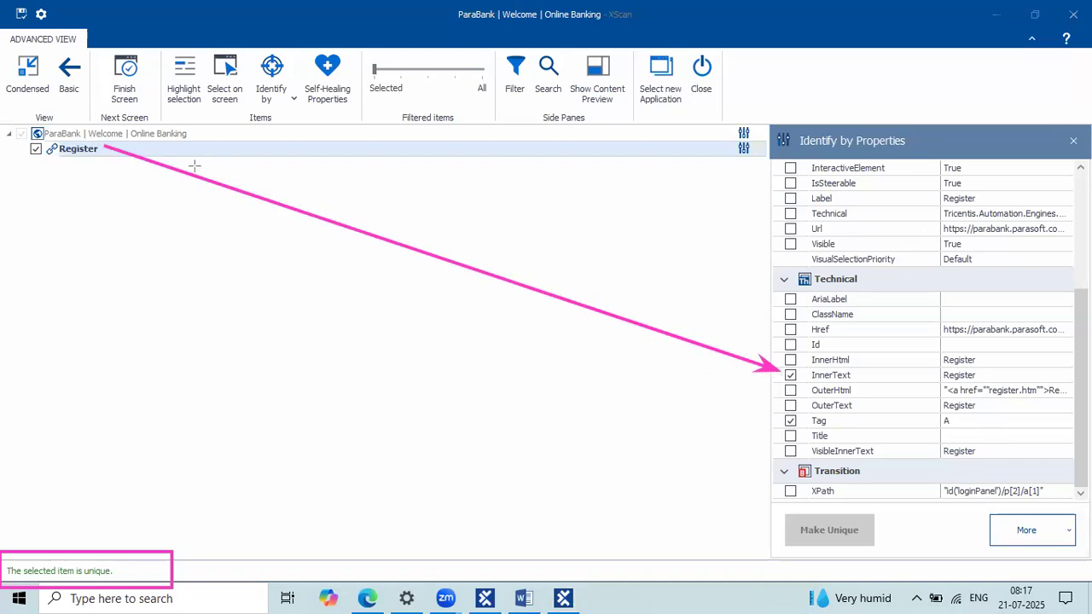
drag(101, 145, 785, 423)
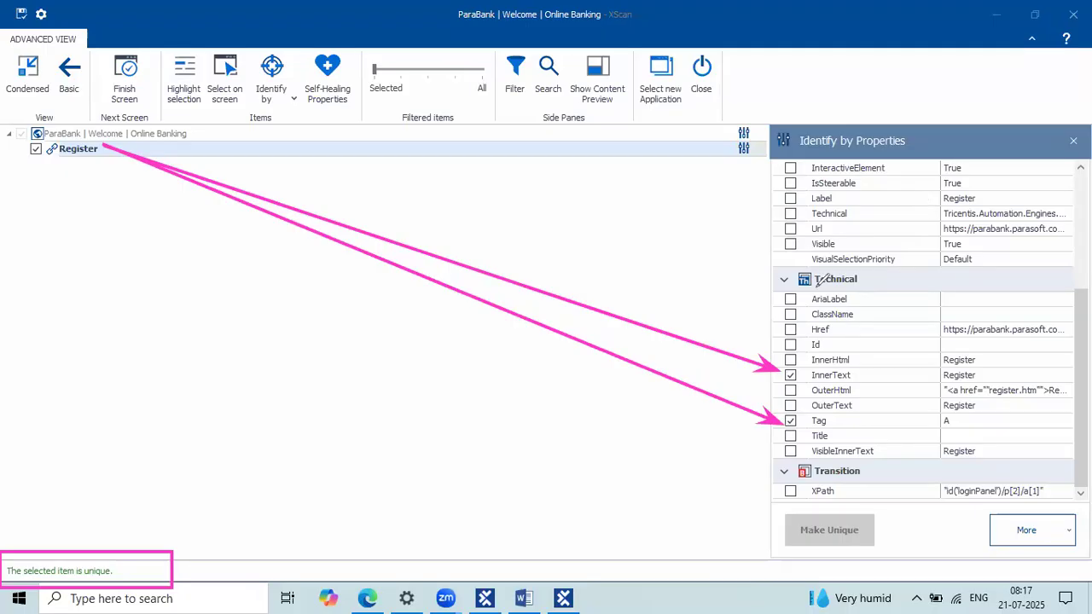
drag(802, 292, 863, 285)
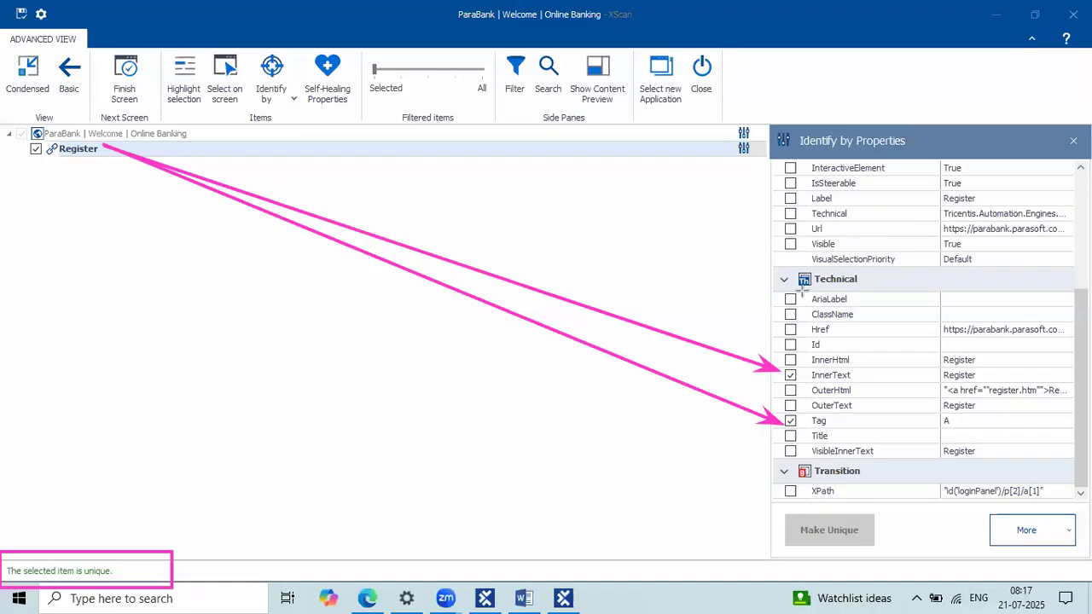
drag(803, 288, 862, 287)
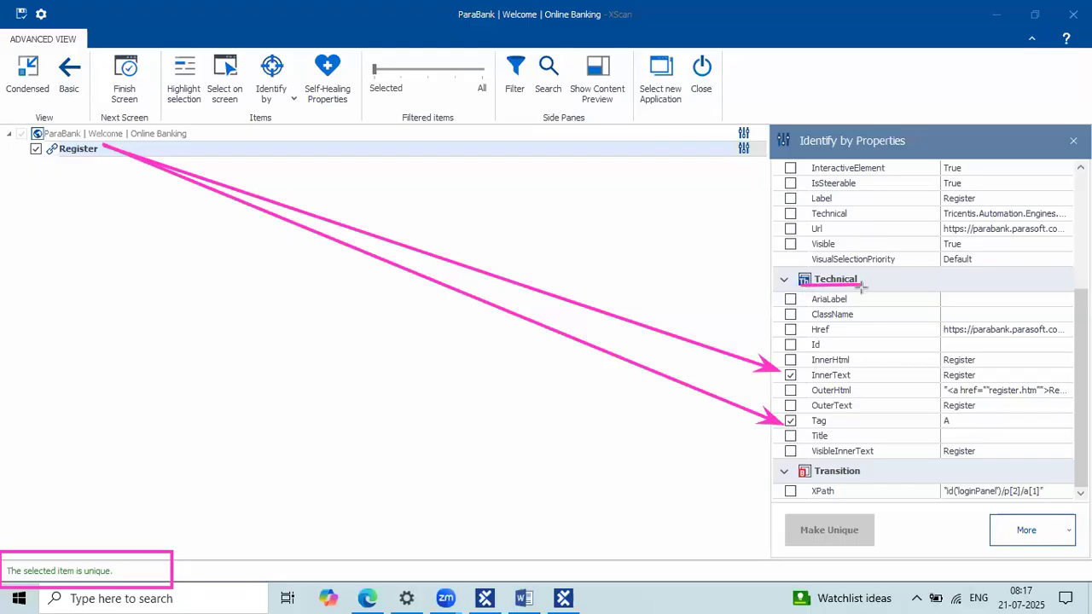
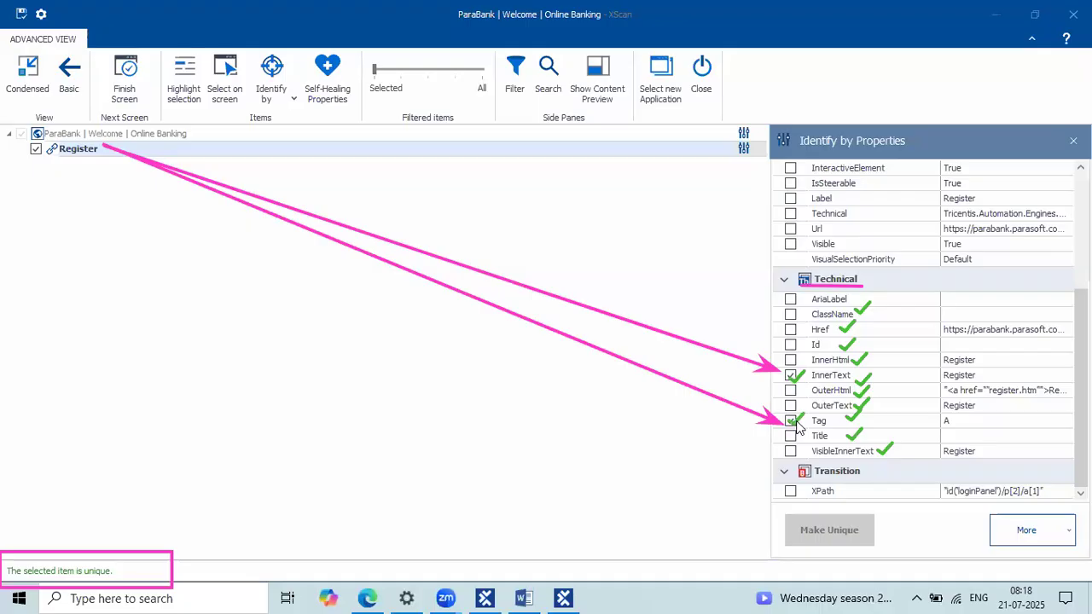
Step: Adjust the XScan window and panes while reviewing the captured Register link
click(118, 565)
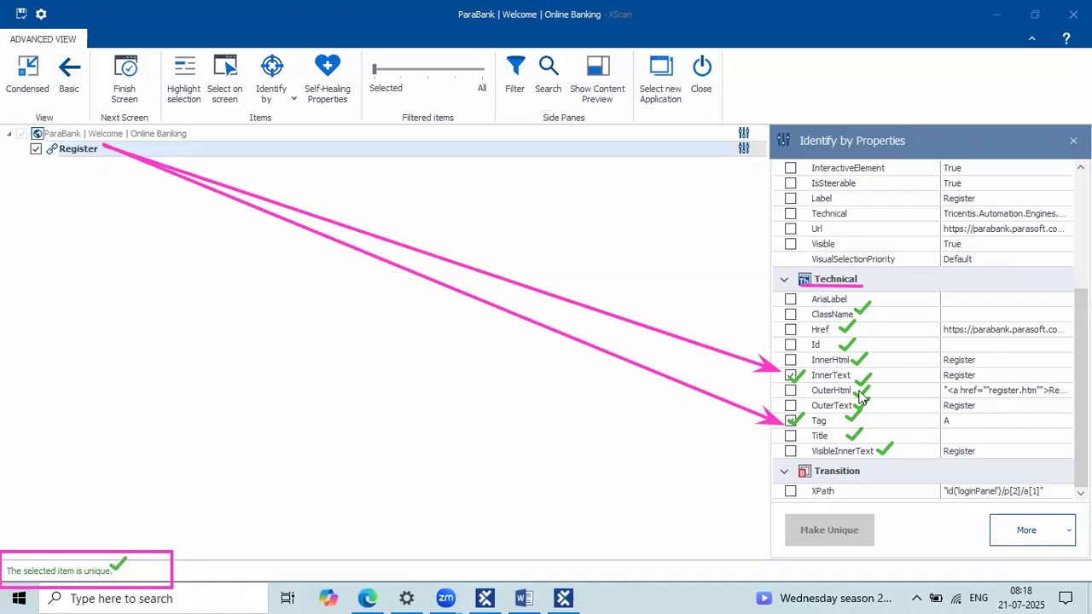
click(838, 299)
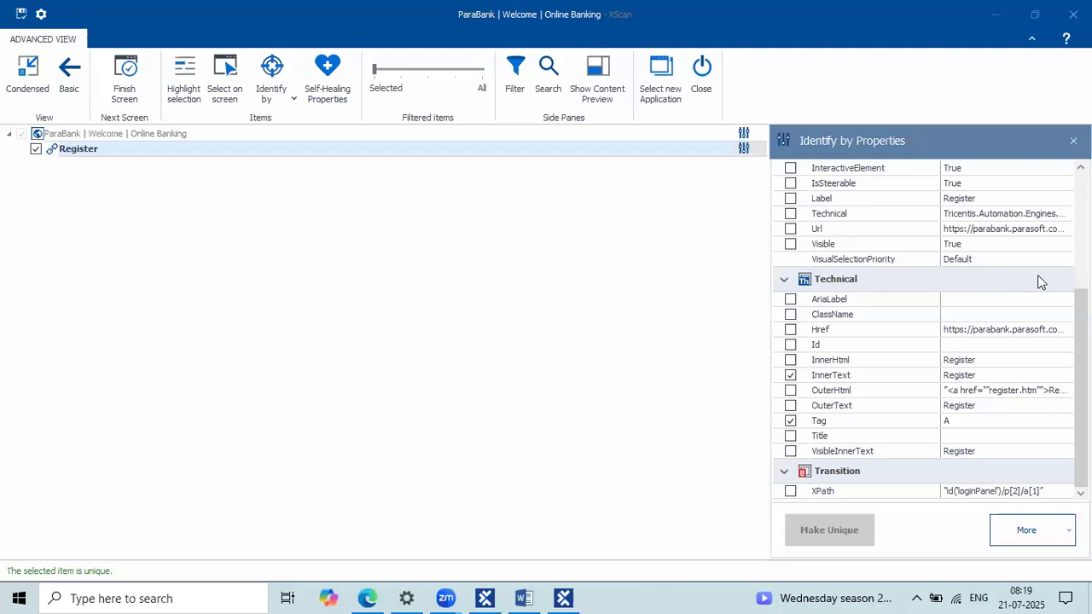
mouse_move(108, 148)
mouse_down()
mouse_move(710, 358)
mouse_move(788, 375)
mouse_up()
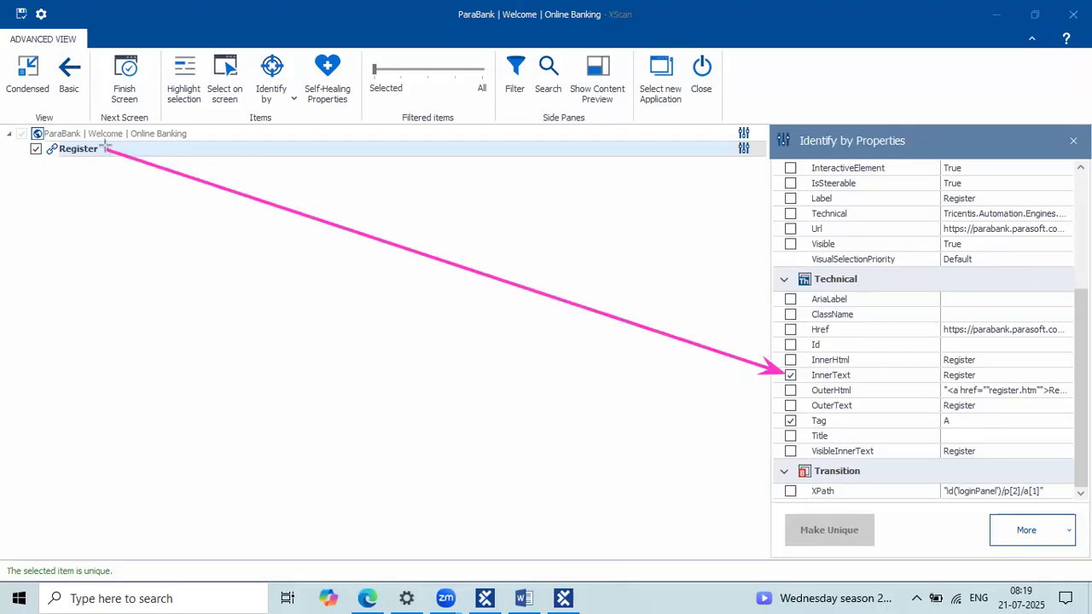
mouse_move(108, 149)
mouse_down()
mouse_move(784, 392)
mouse_move(787, 421)
mouse_up()
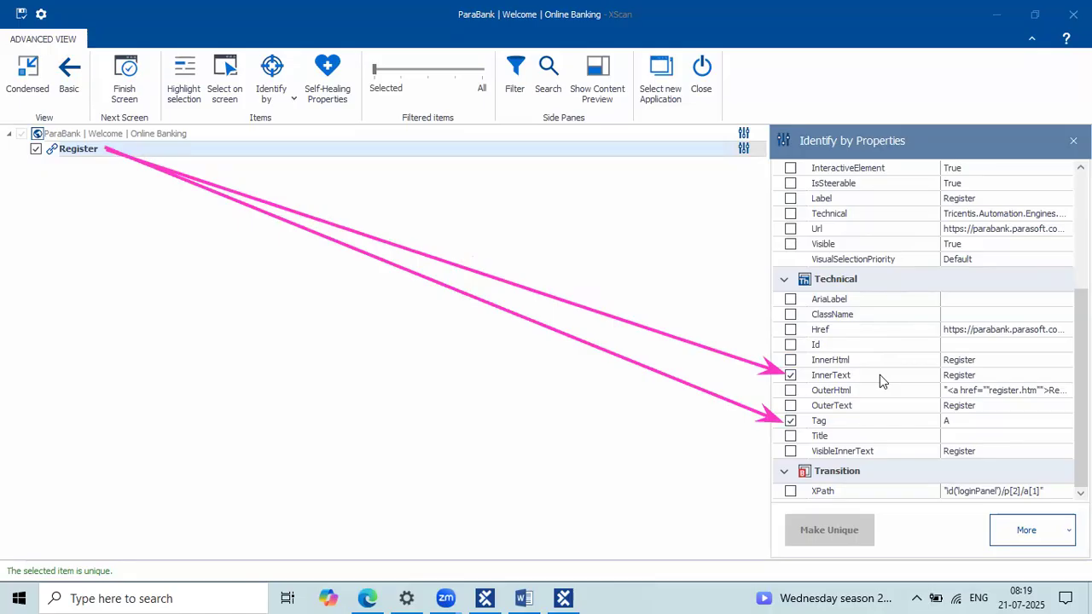
mouse_move(873, 300)
mouse_down()
mouse_move(888, 361)
mouse_move(887, 444)
mouse_up()
mouse_move(880, 298)
mouse_down()
mouse_move(904, 394)
mouse_move(890, 454)
mouse_up()
drag(923, 372, 894, 464)
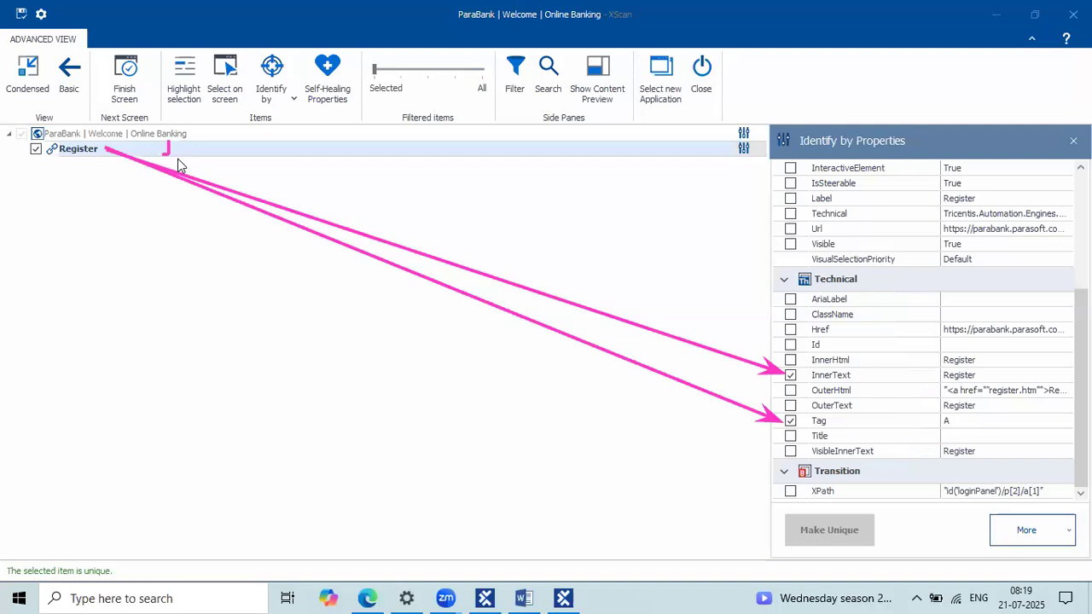
drag(858, 379, 879, 358)
mouse_move(835, 424)
mouse_down()
mouse_move(843, 433)
mouse_move(887, 399)
mouse_up()
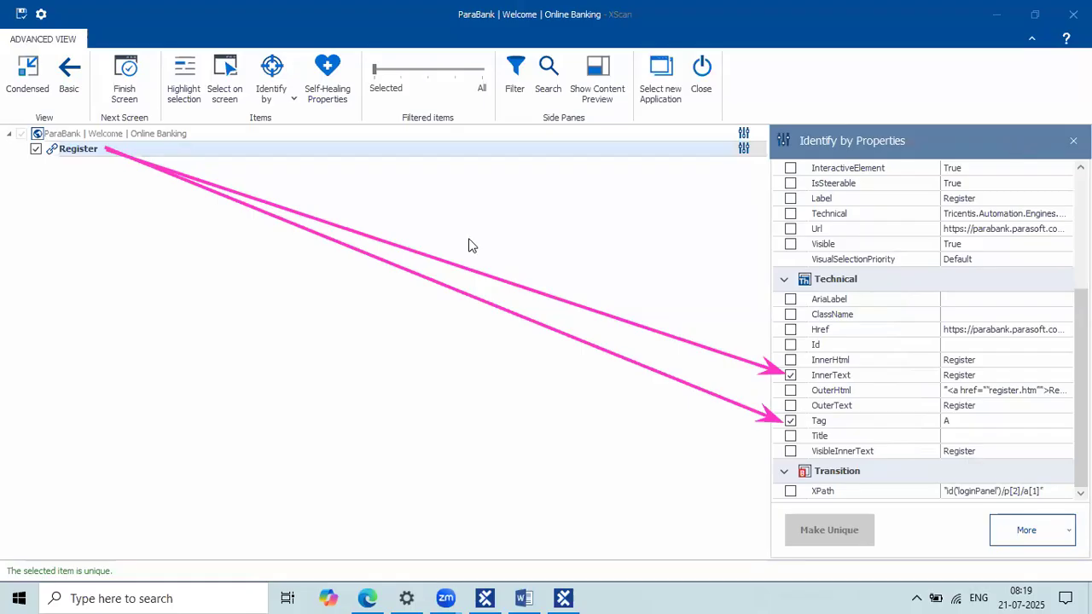
key(Escape)
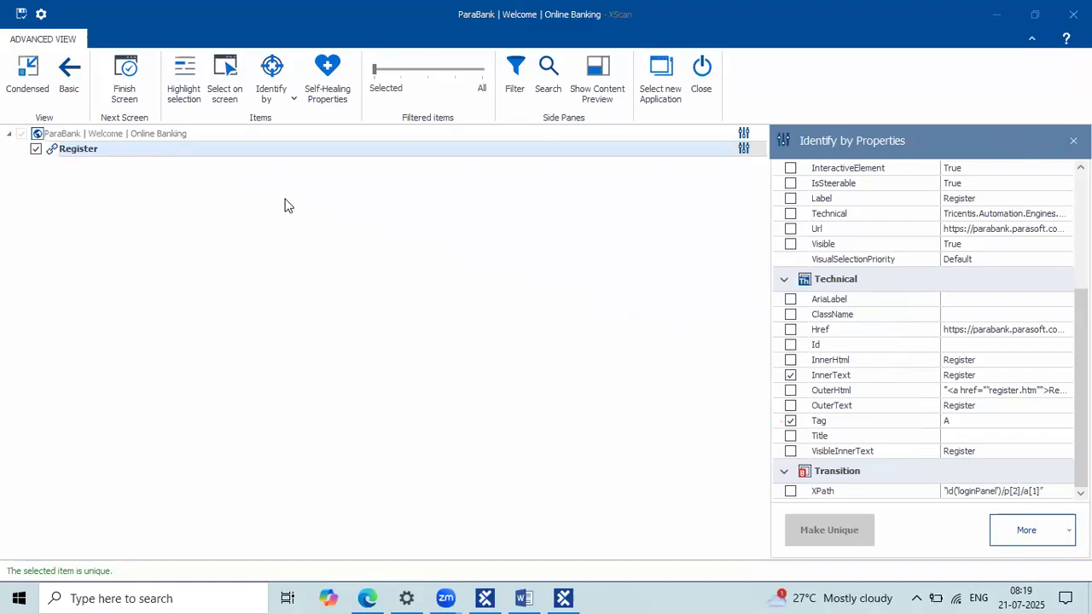
Step: Save the scanned 'ParaBank | Welcome | Online Banking' module containing the Register link
click(280, 155)
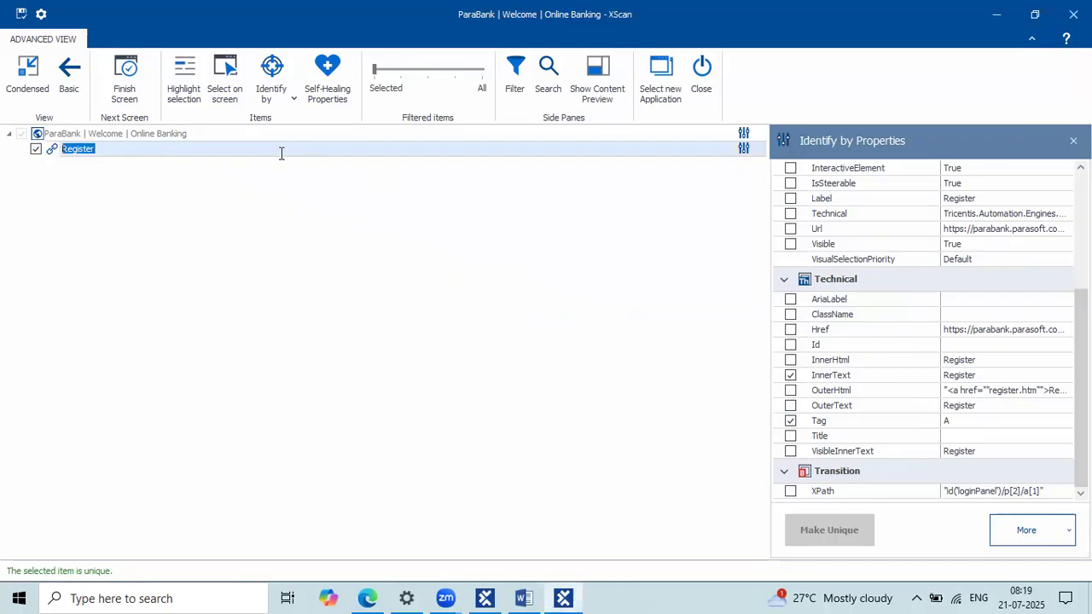
click(108, 146)
double_click(69, 147)
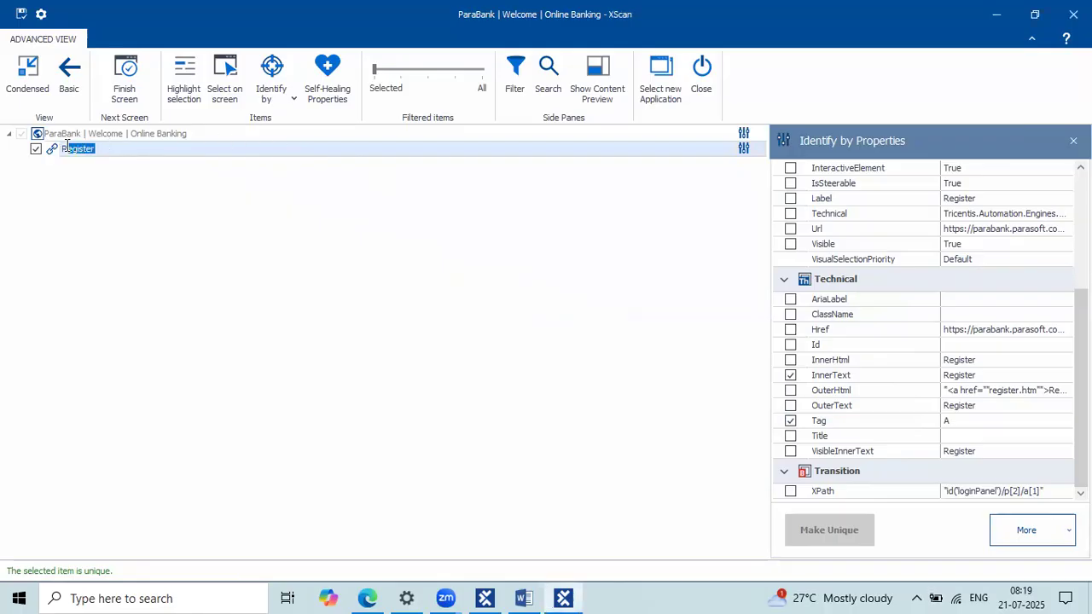
click(20, 16)
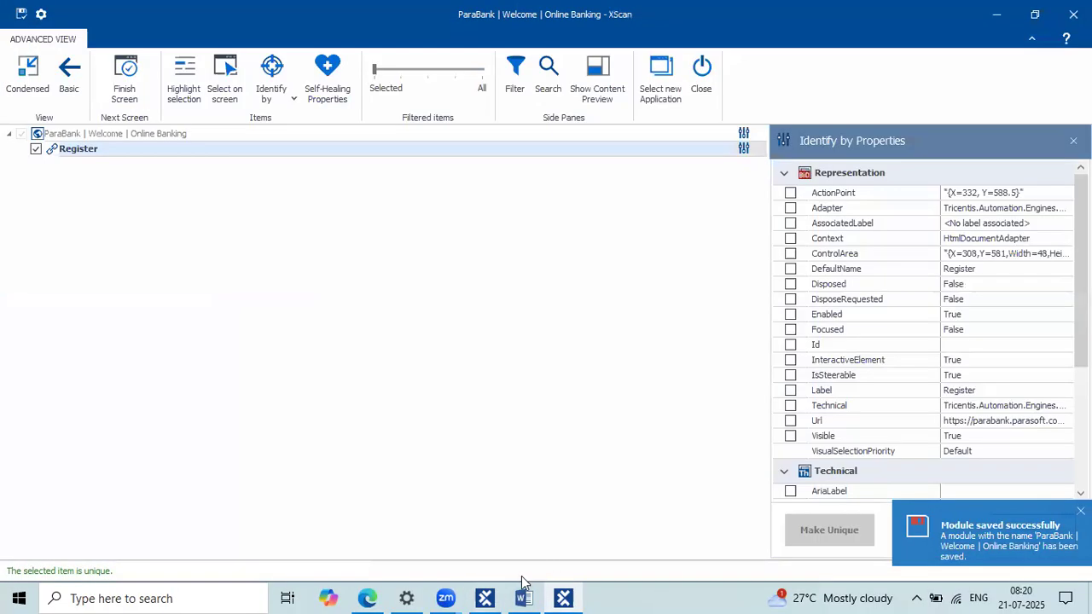
click(475, 594)
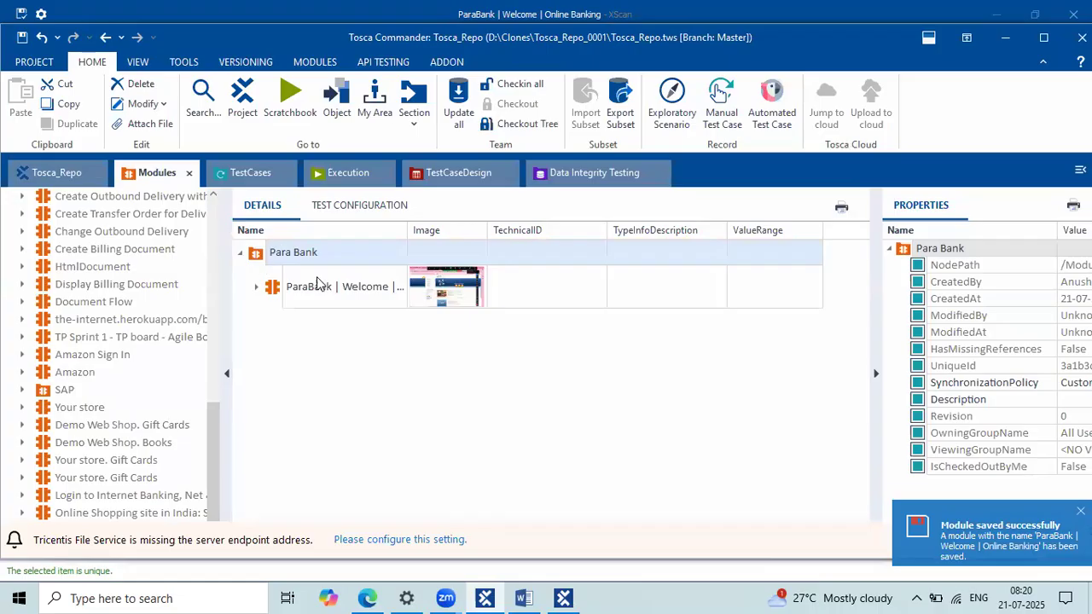
Step: Widen the Name column and expand the ParaBank module to reveal its Register link
click(331, 286)
drag(408, 230, 452, 230)
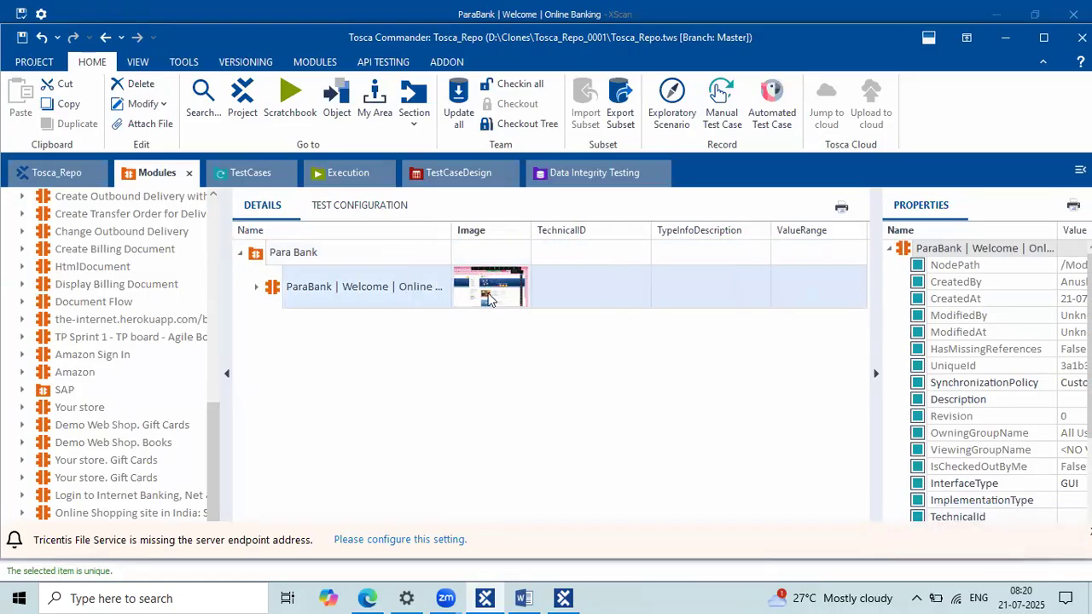
click(257, 287)
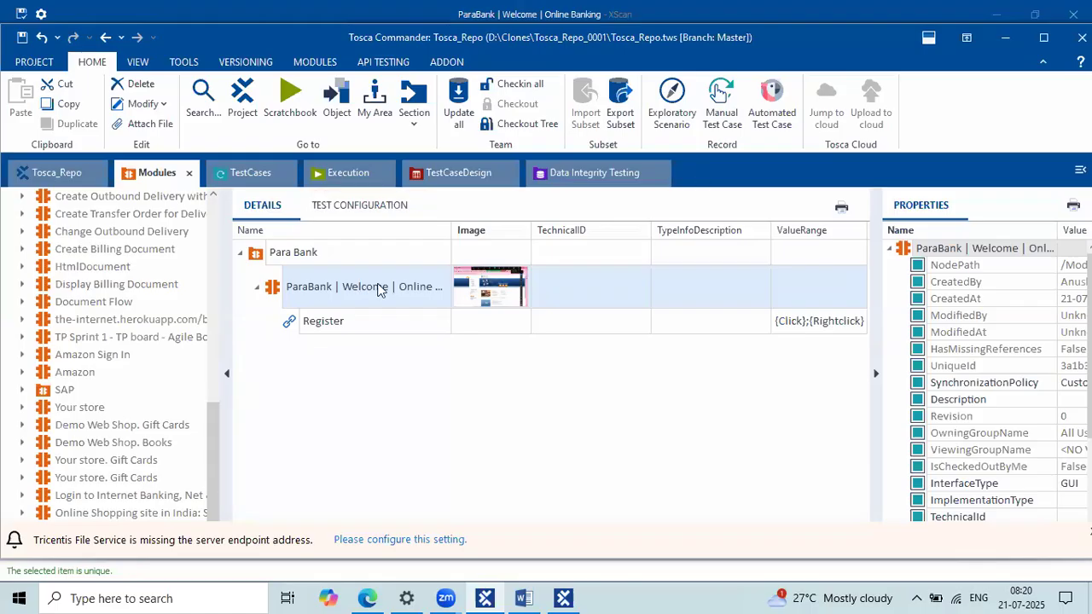
click(316, 253)
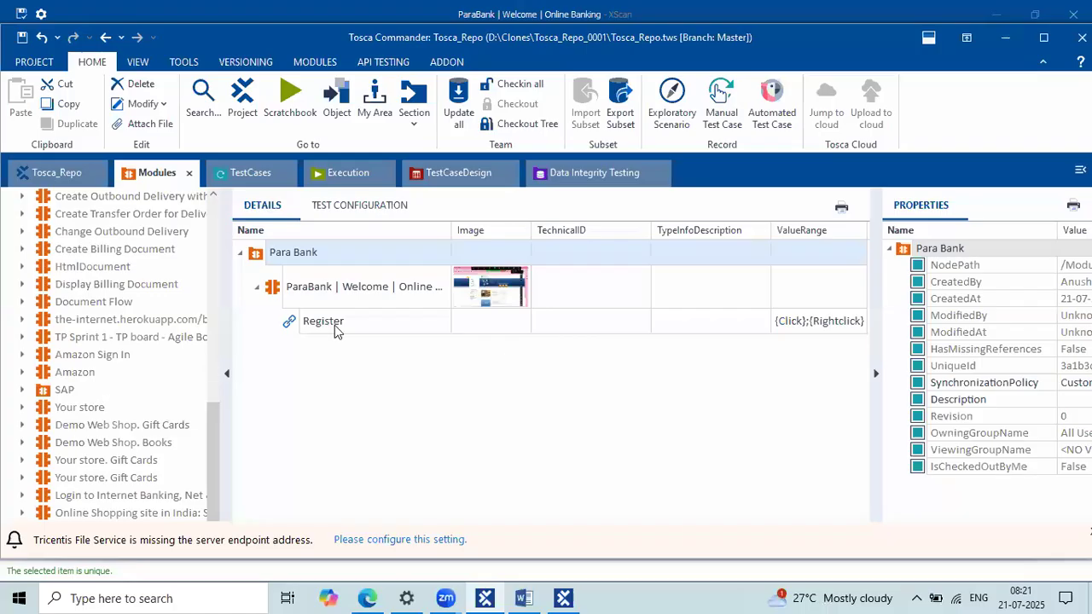
click(331, 294)
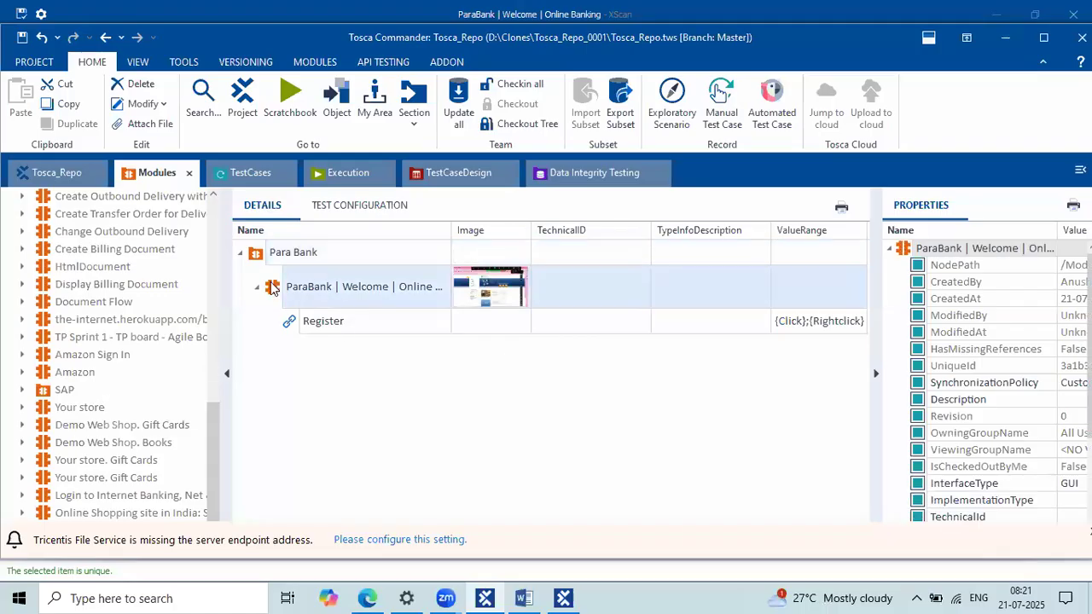
click(290, 254)
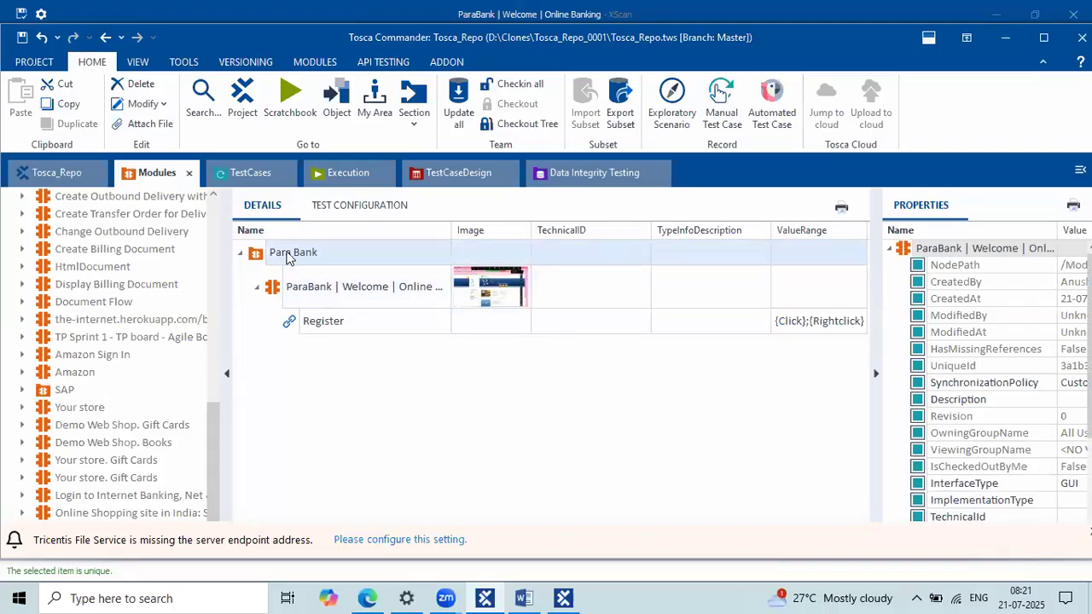
click(336, 304)
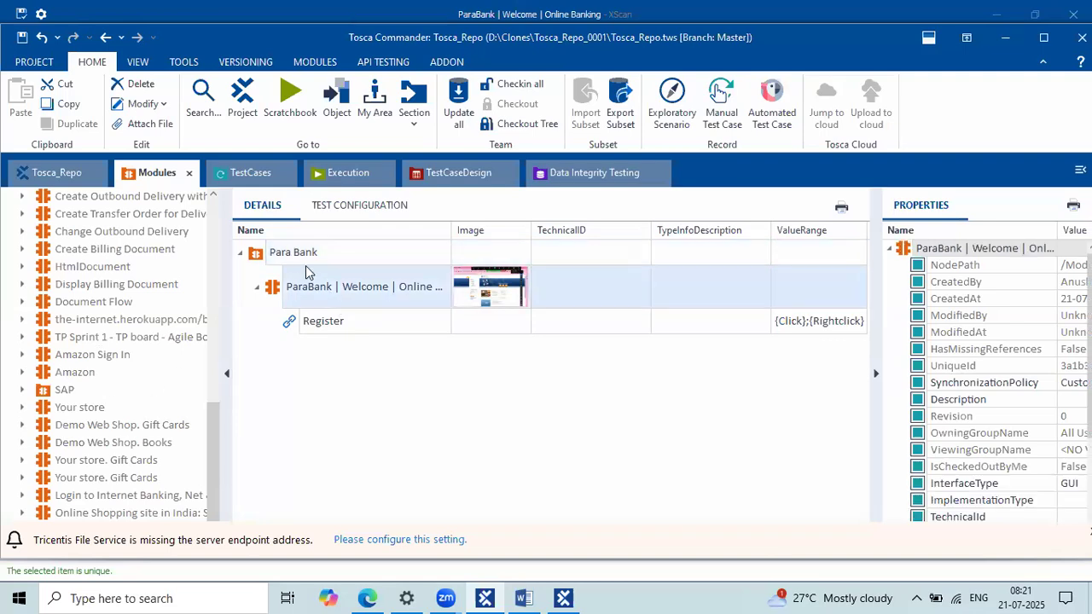
Step: Open the ParaBank module's name cell to read its full name, leaving it unchanged
click(328, 288)
drag(328, 289, 201, 256)
click(342, 371)
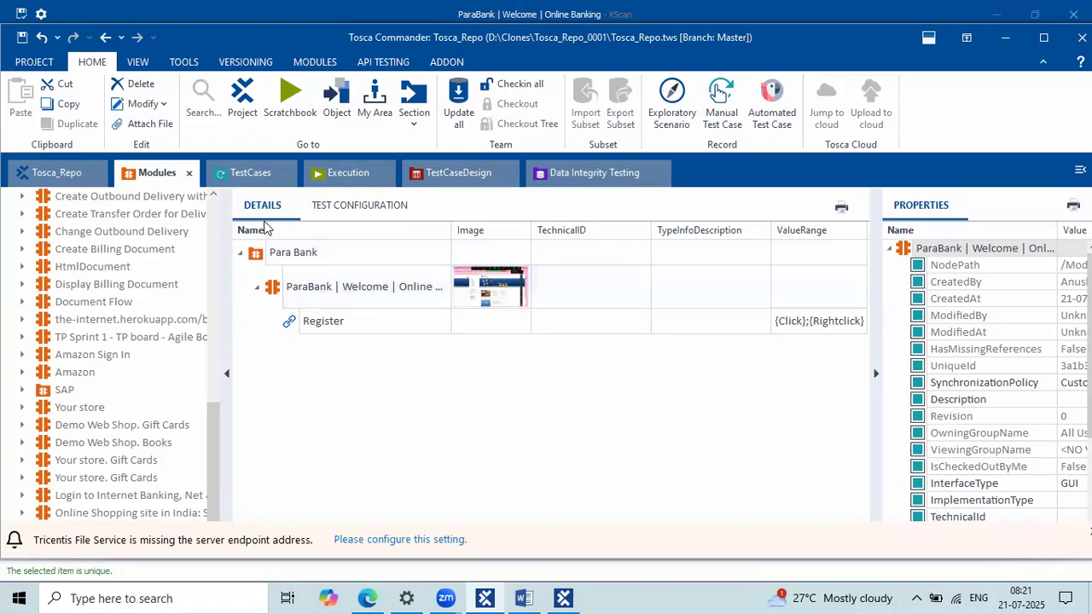
click(277, 251)
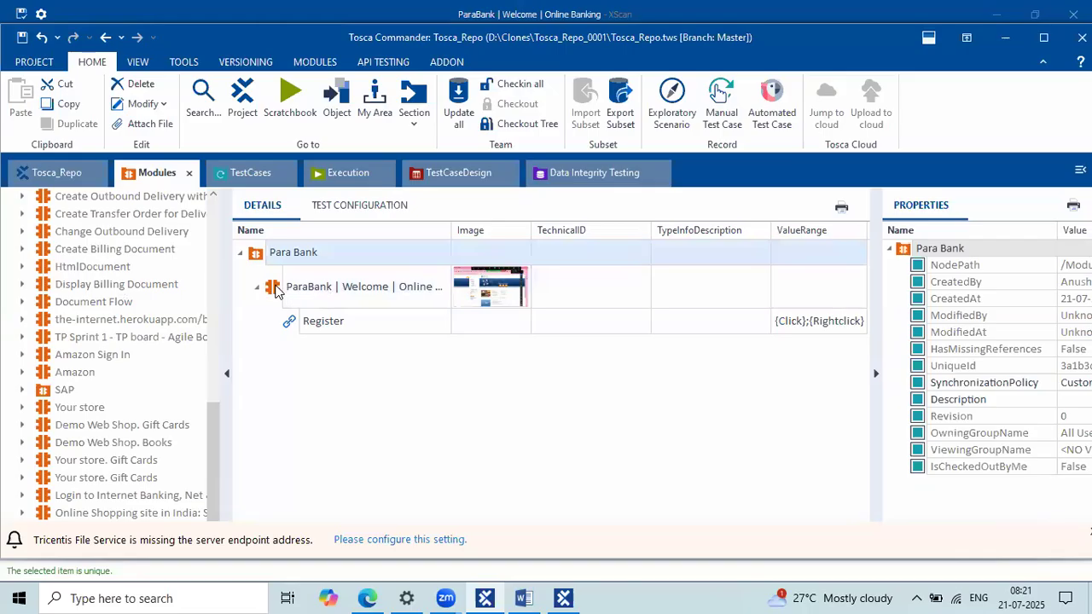
click(276, 291)
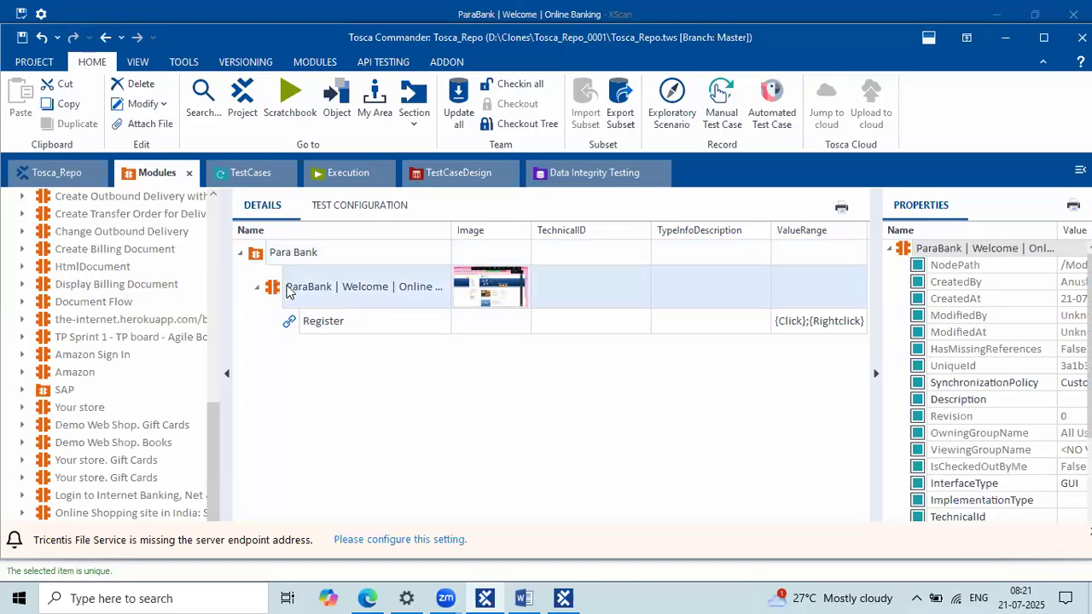
double_click(376, 288)
drag(330, 287, 286, 286)
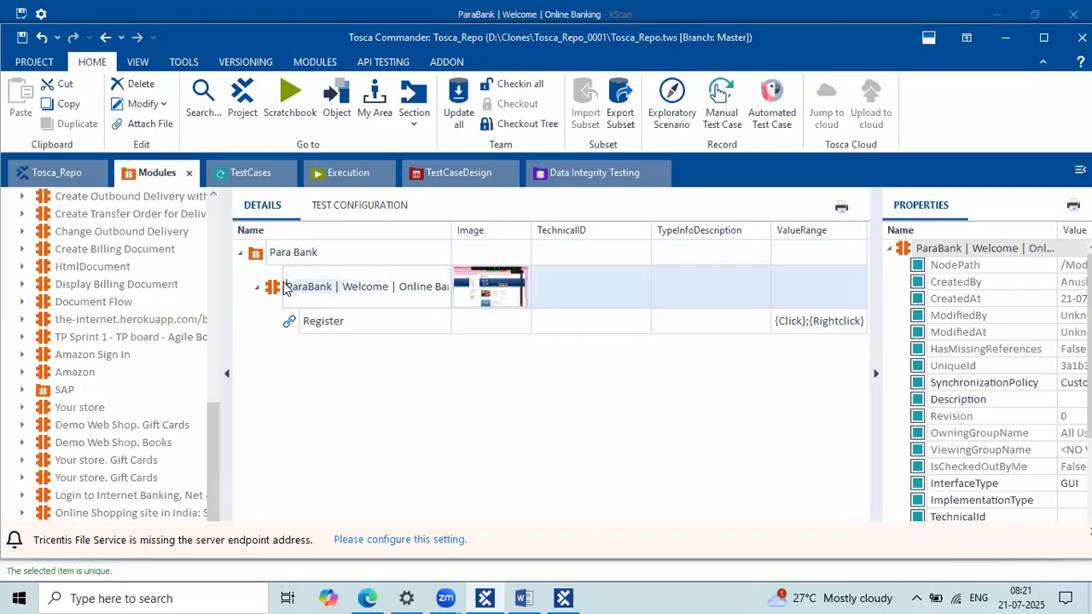
click(268, 285)
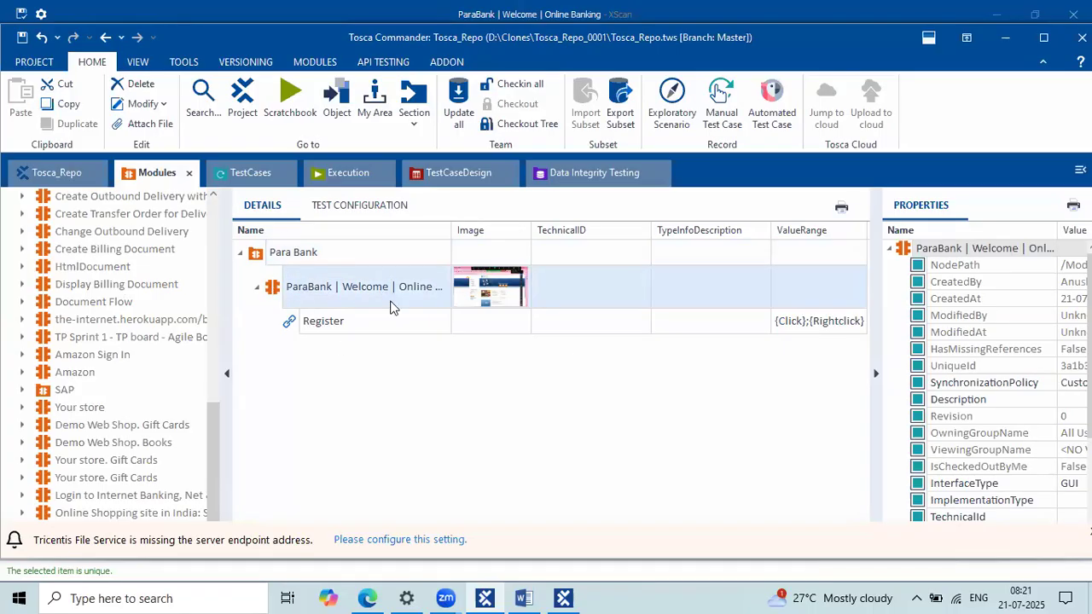
Step: Highlight the word 'Welcome' in the module name, then exit without changes
click(355, 293)
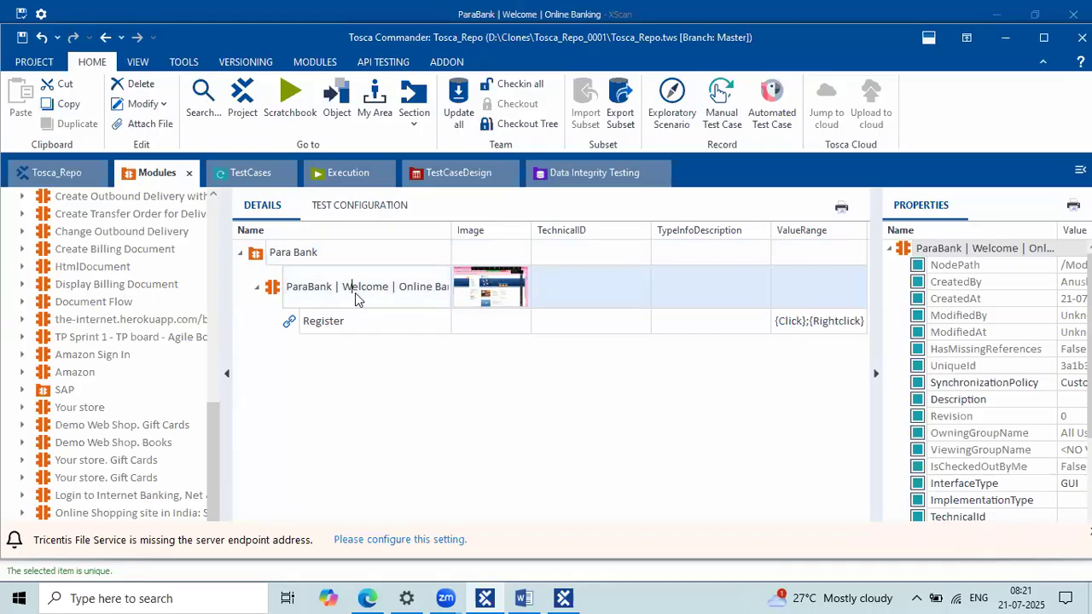
drag(286, 286, 446, 286)
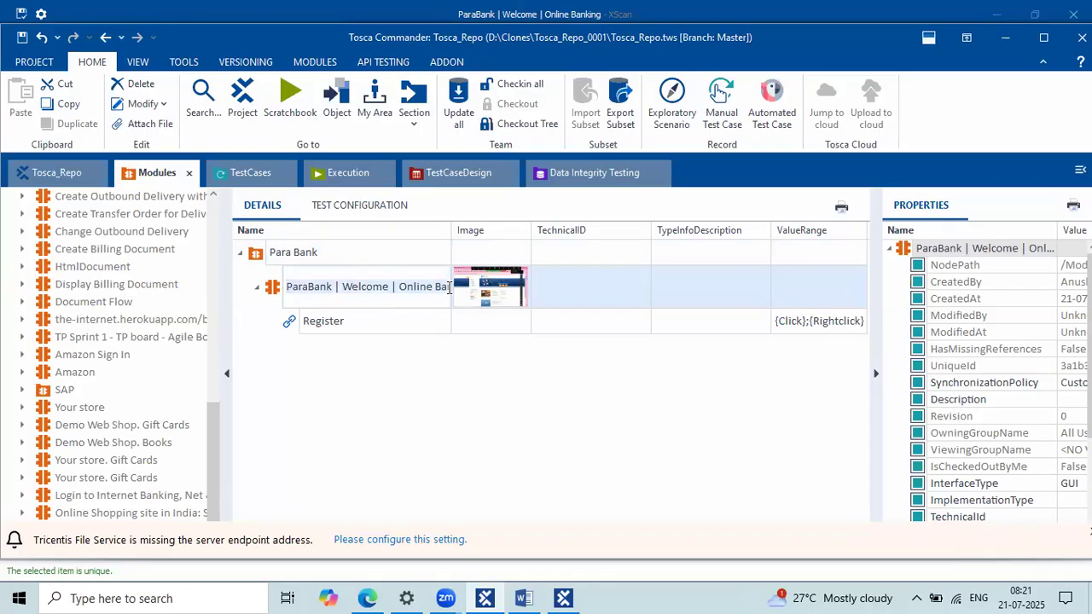
click(343, 287)
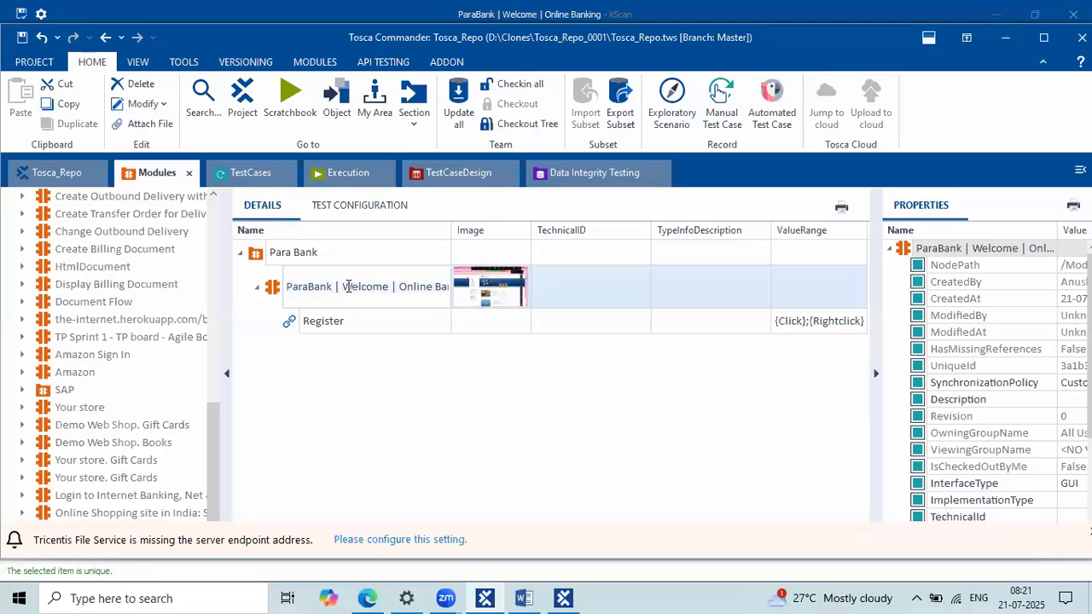
drag(343, 288, 388, 287)
click(273, 288)
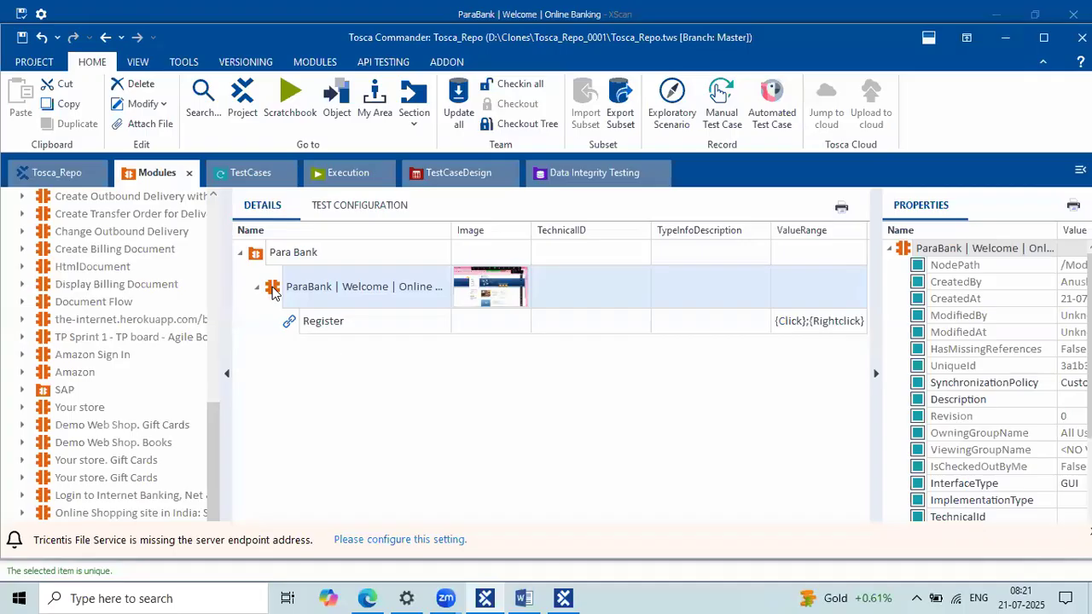
Step: Reselect the ParaBank module under the Para Bank folder in Details
double_click(272, 290)
click(271, 276)
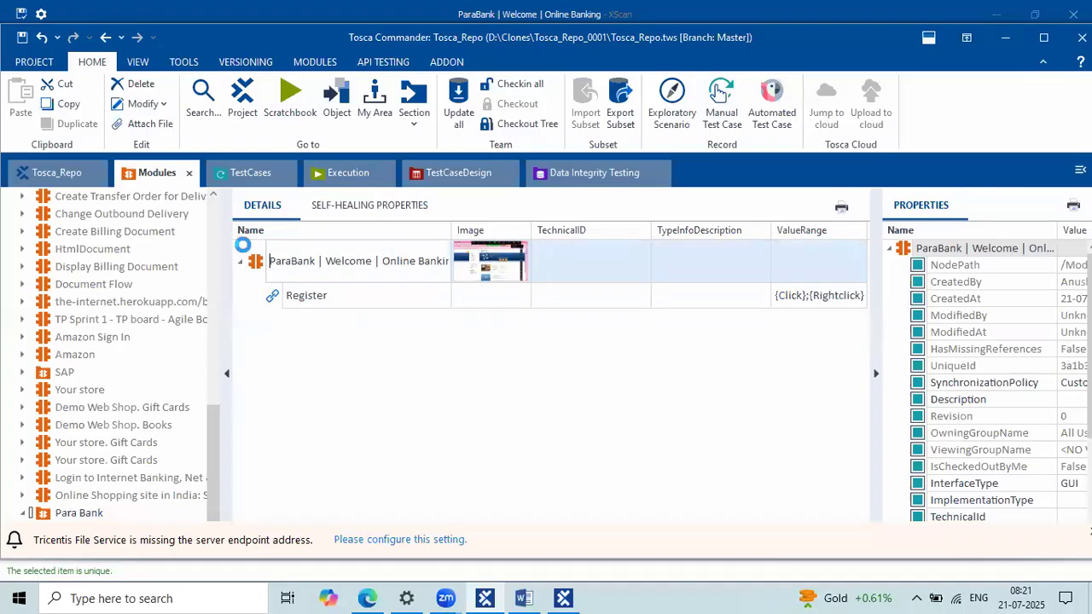
click(253, 253)
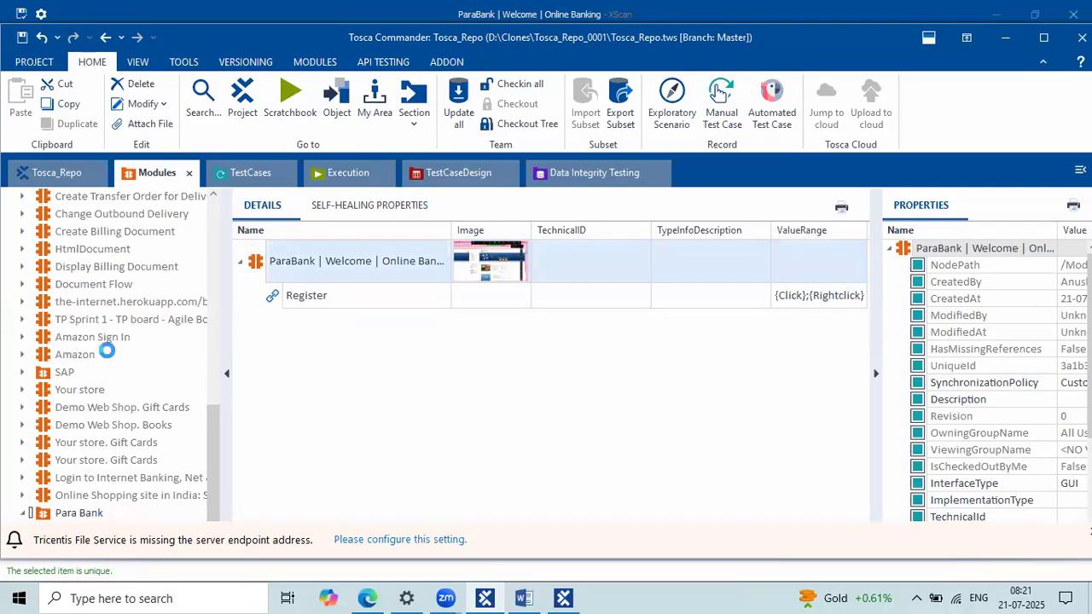
click(75, 514)
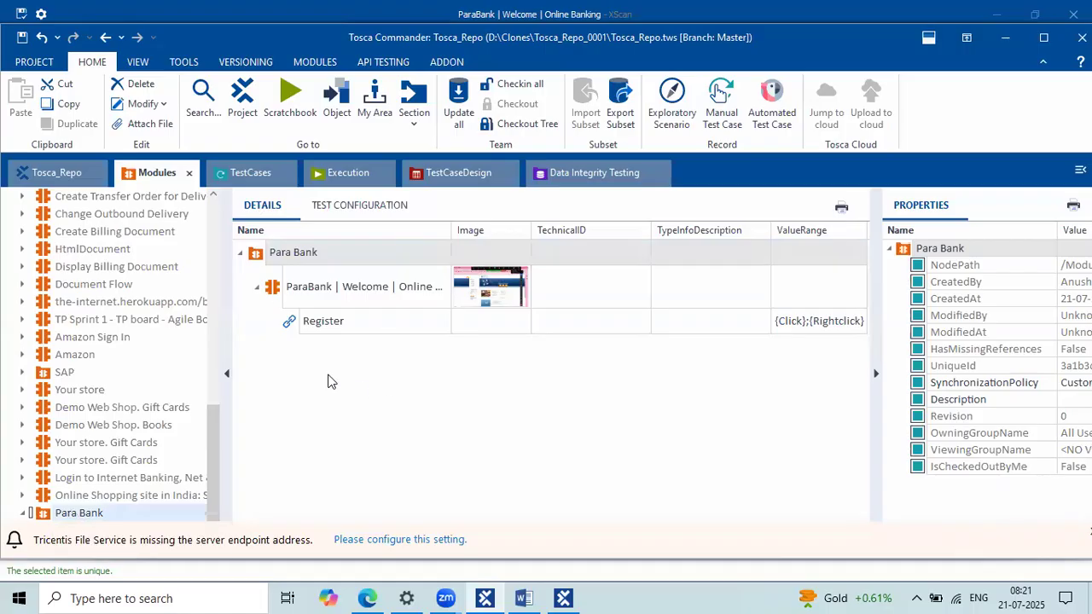
click(279, 294)
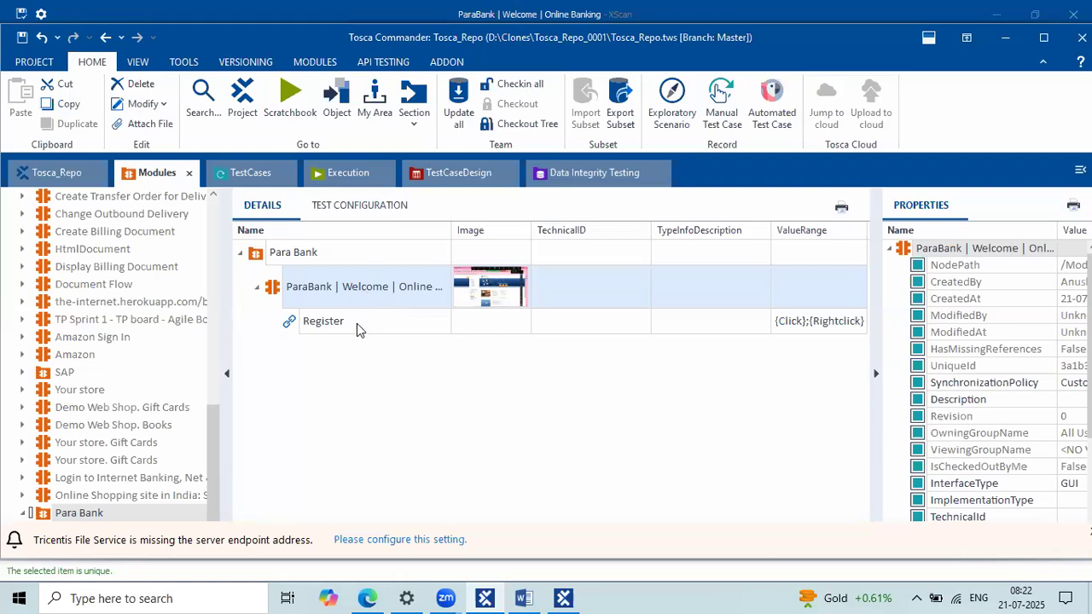
Step: Widen the properties pane to read Register's values: BusinessType Link, Cardinality 0-1
click(357, 323)
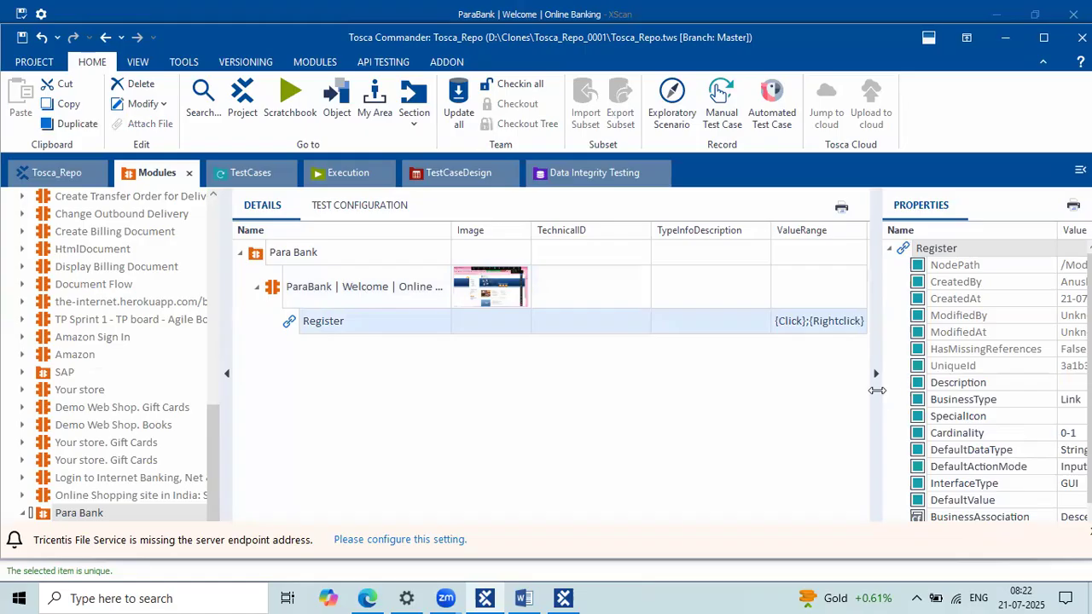
drag(877, 390, 783, 377)
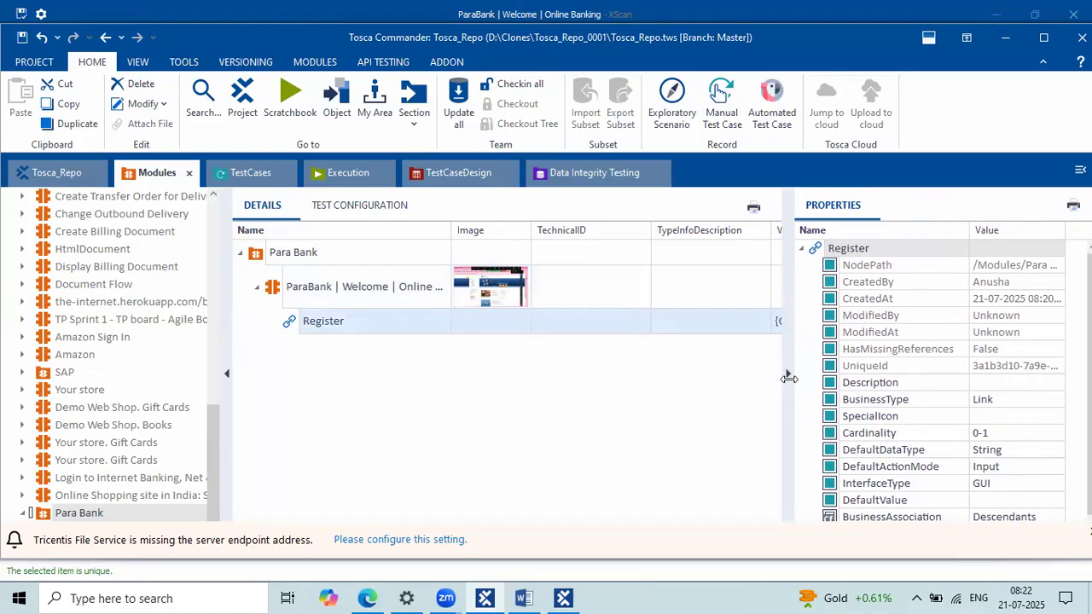
click(354, 317)
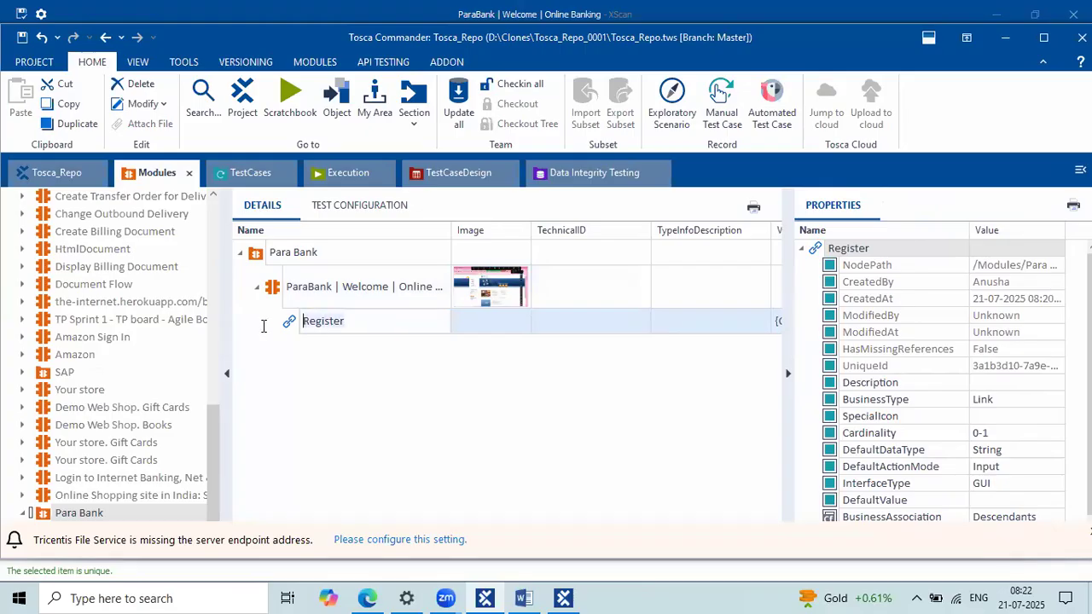
click(365, 305)
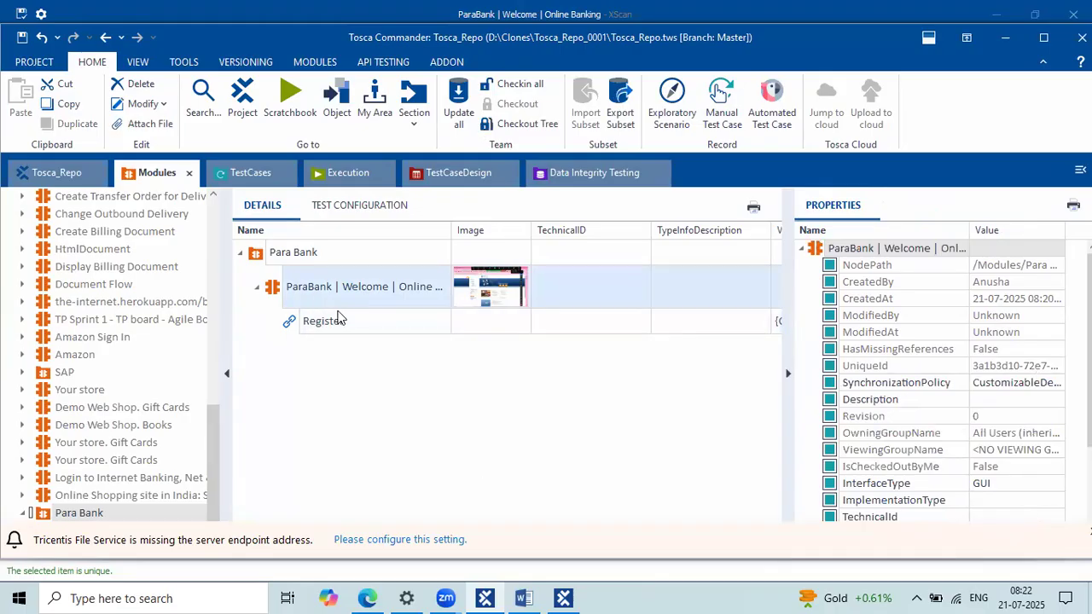
click(338, 320)
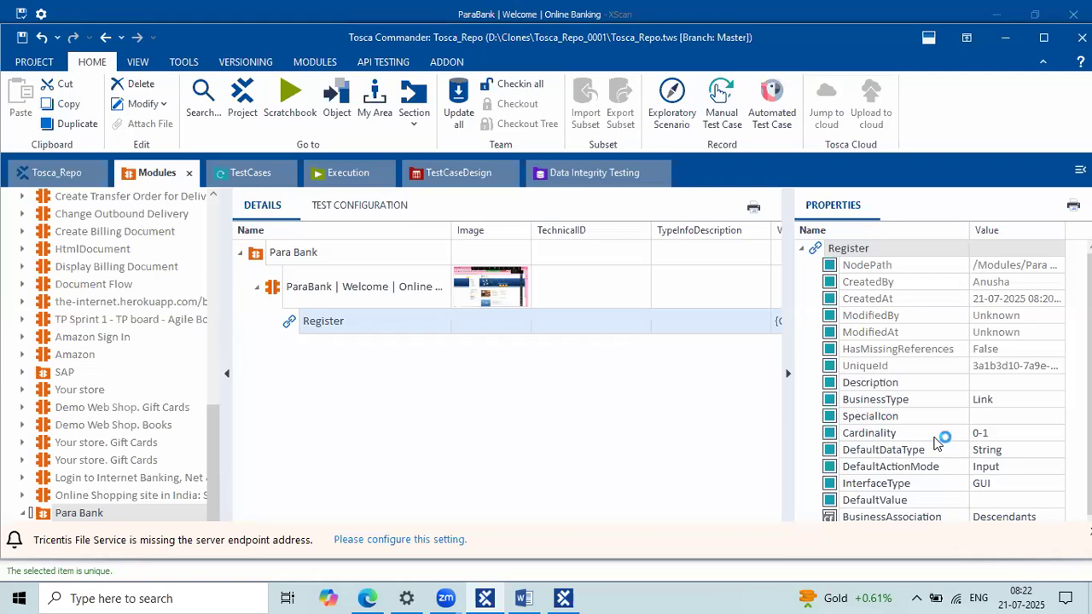
click(310, 290)
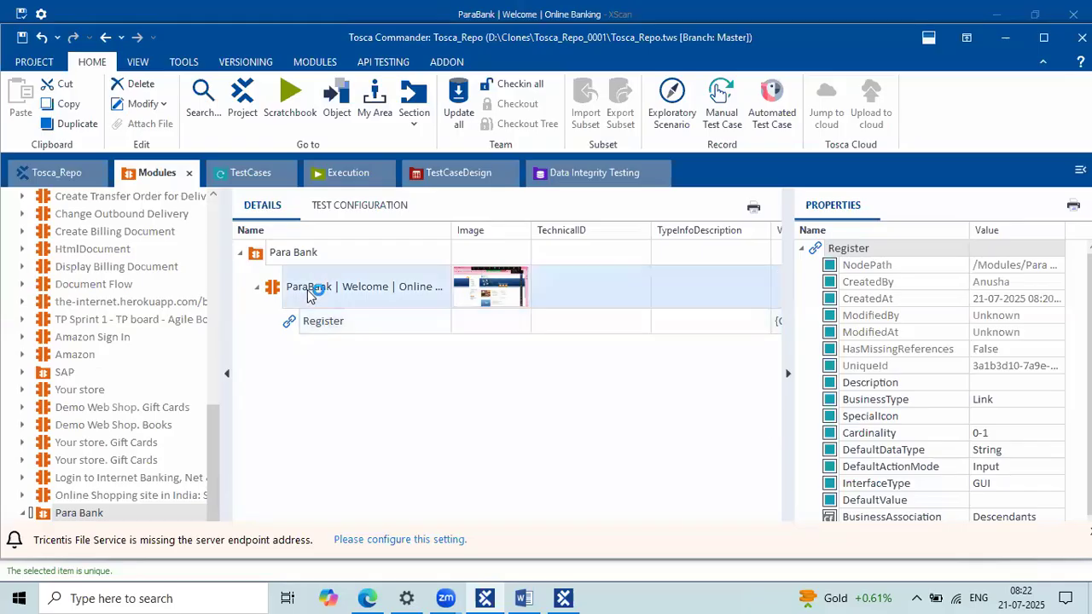
click(250, 172)
click(145, 173)
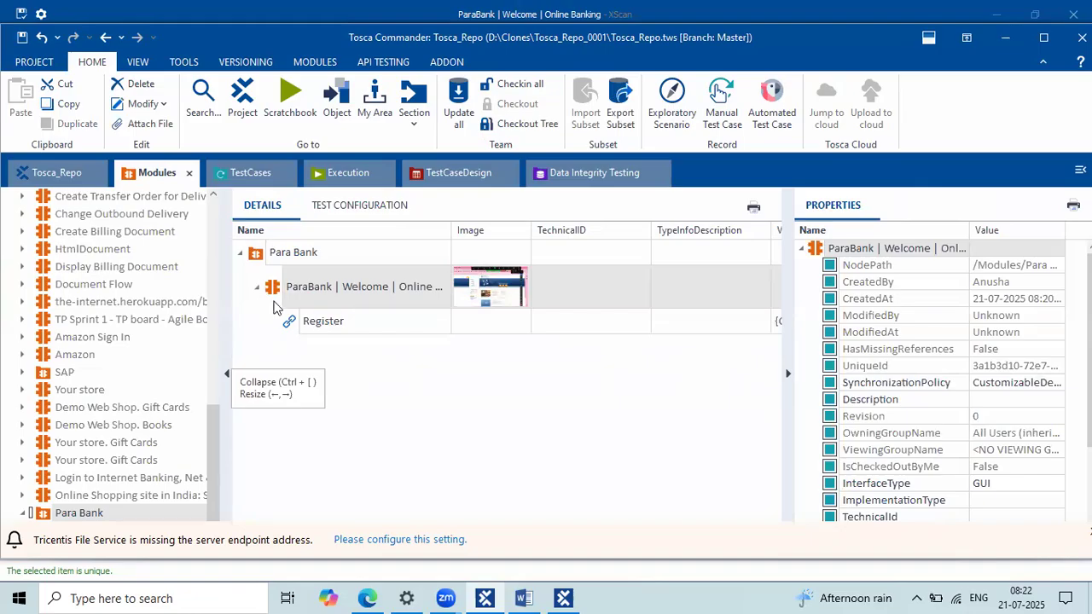
mouse_move(273, 290)
mouse_down()
mouse_move(297, 283)
mouse_move(301, 248)
mouse_move(261, 176)
mouse_move(297, 290)
mouse_move(288, 299)
mouse_up()
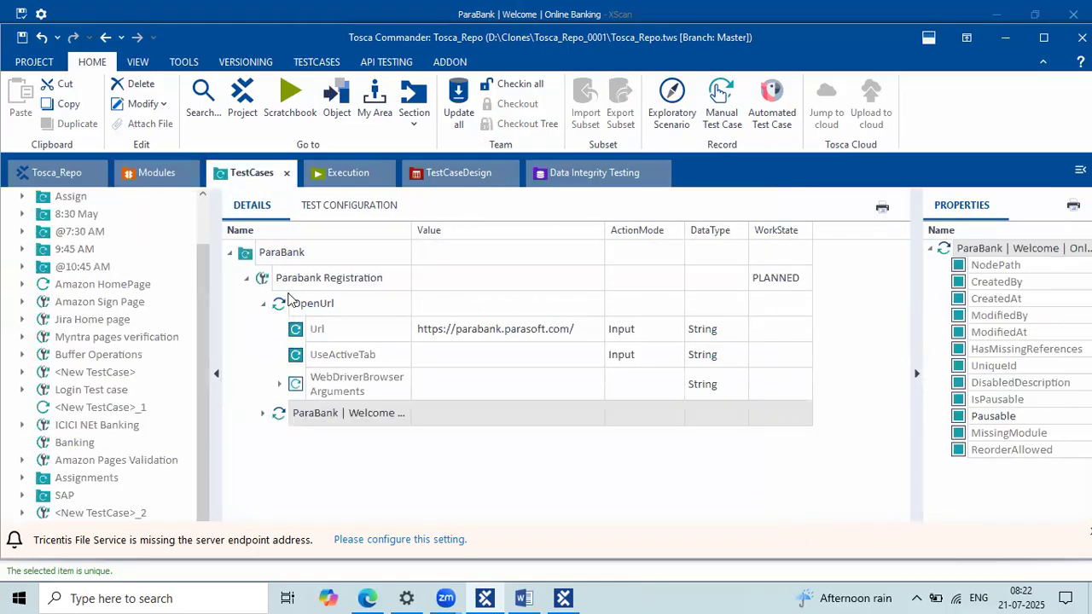
click(284, 280)
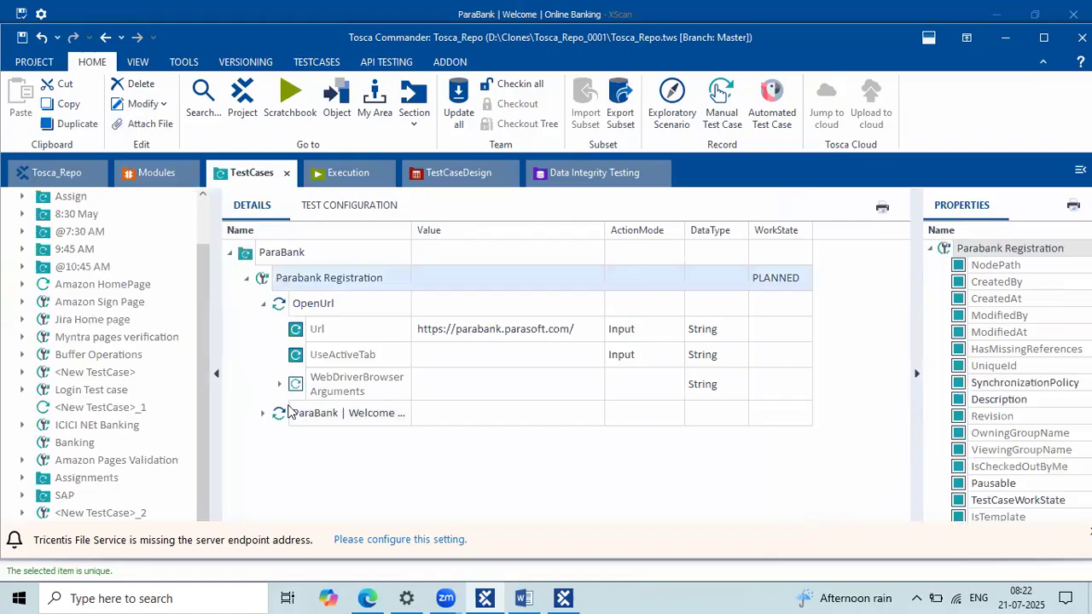
click(289, 412)
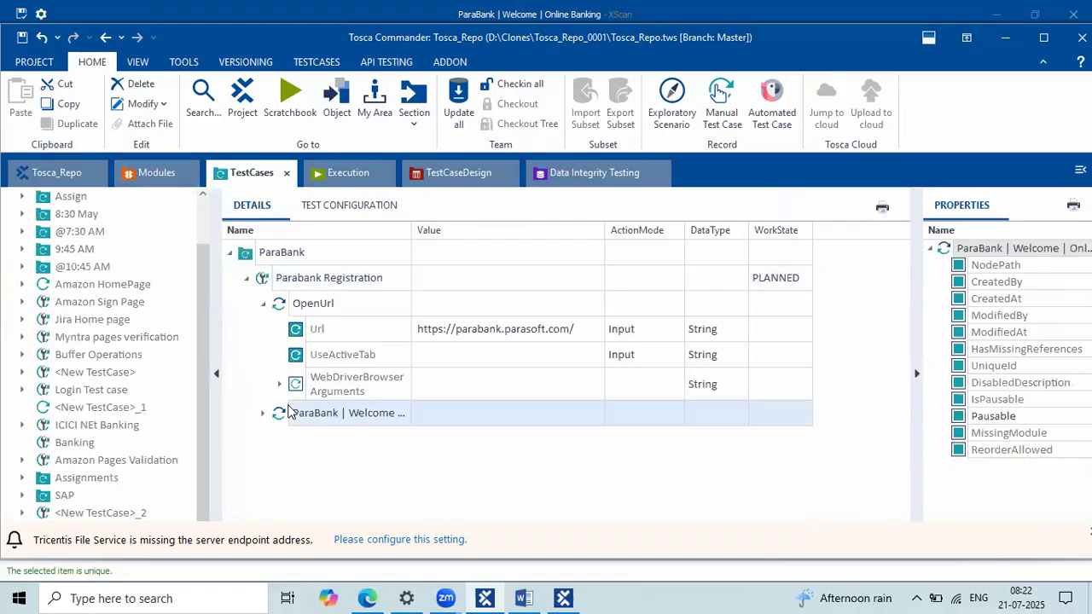
click(157, 173)
click(272, 291)
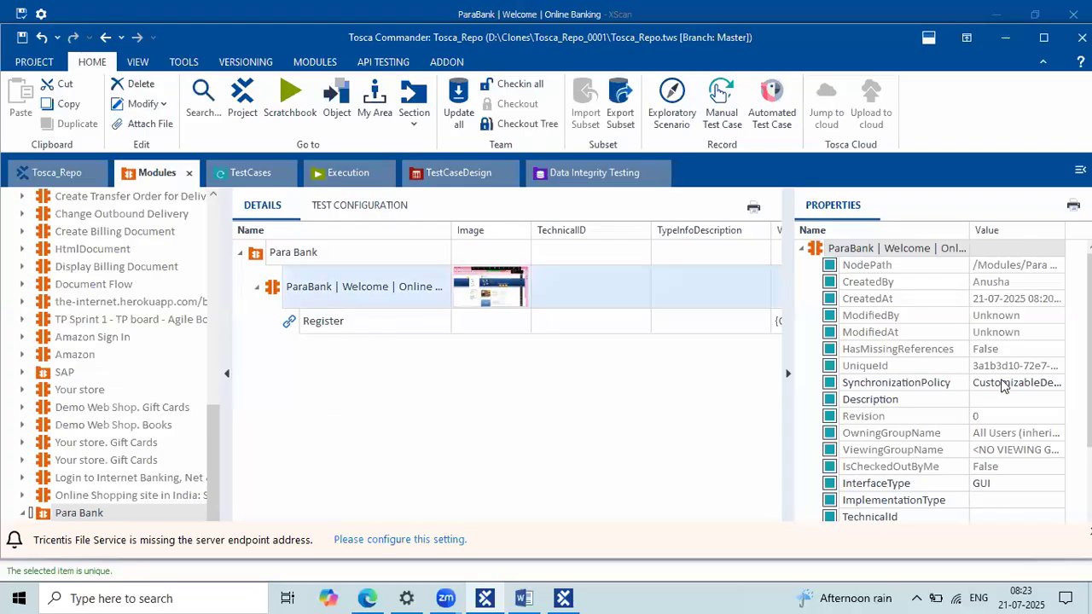
Step: Expand Parabank Registration's ParaBank | Welcome step to reveal Register, then bring Edge forward
scroll(939, 400, down, 3)
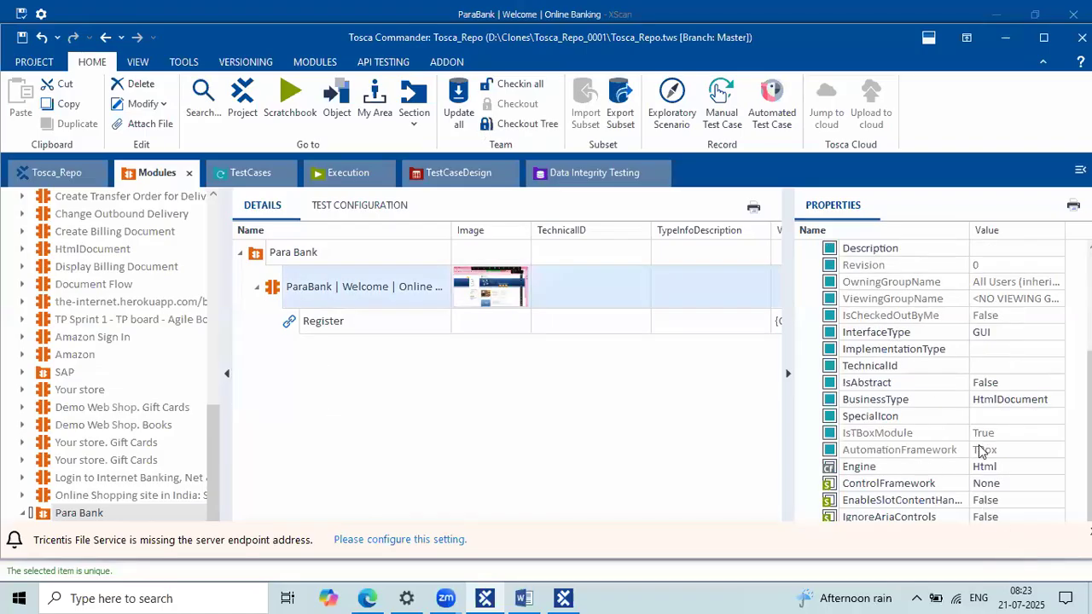
click(386, 319)
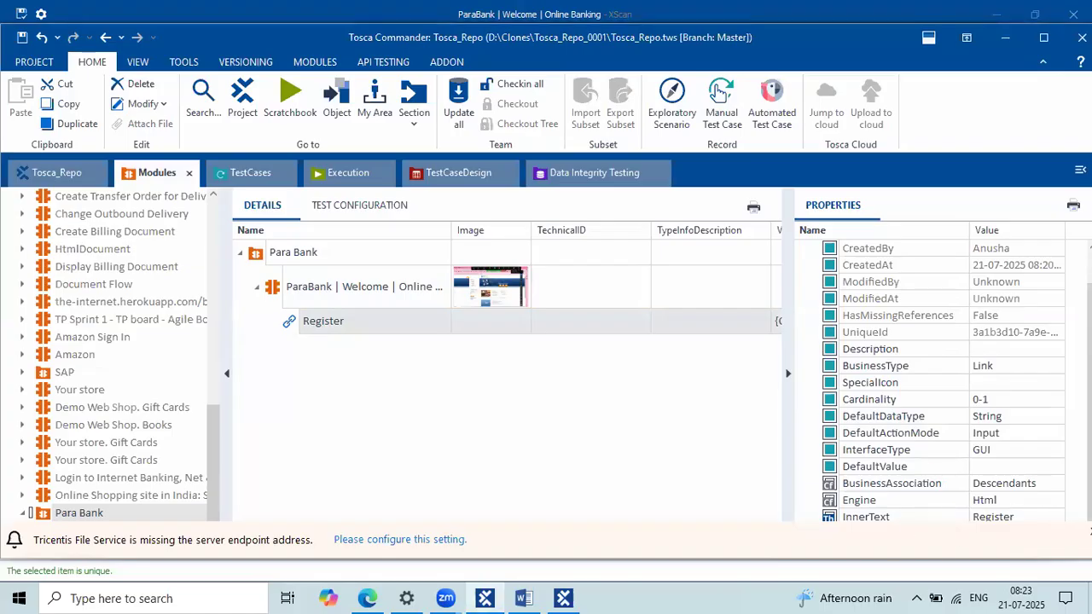
click(237, 177)
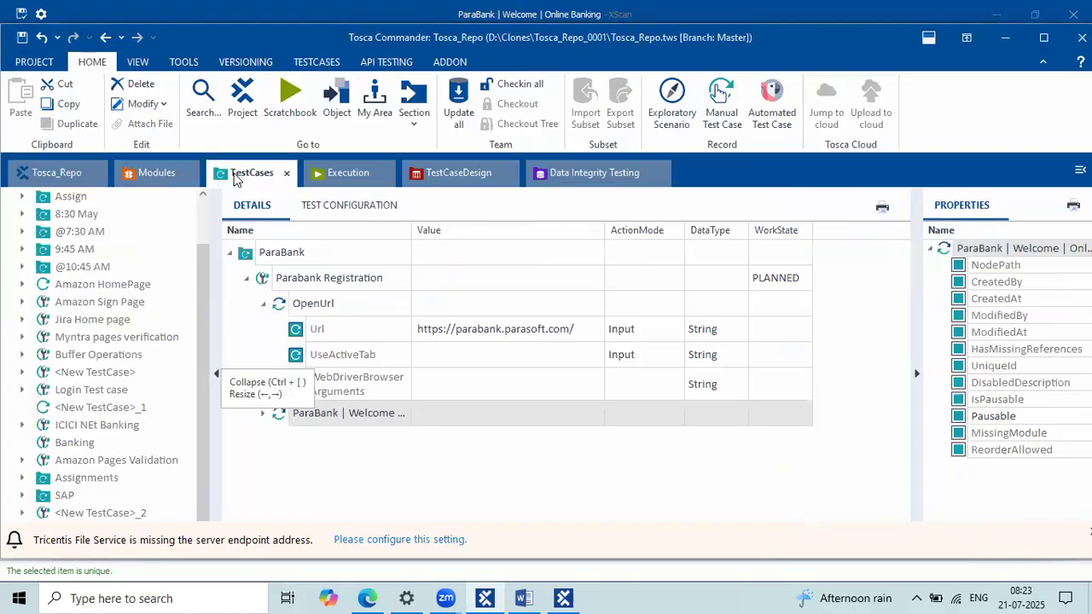
click(263, 305)
click(263, 330)
double_click(359, 358)
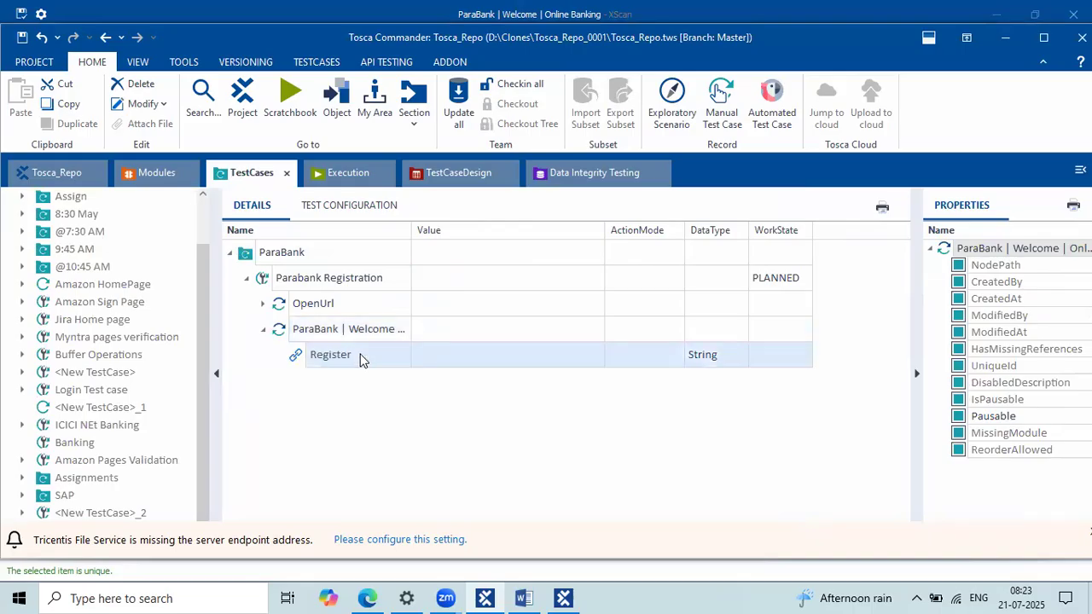
click(367, 598)
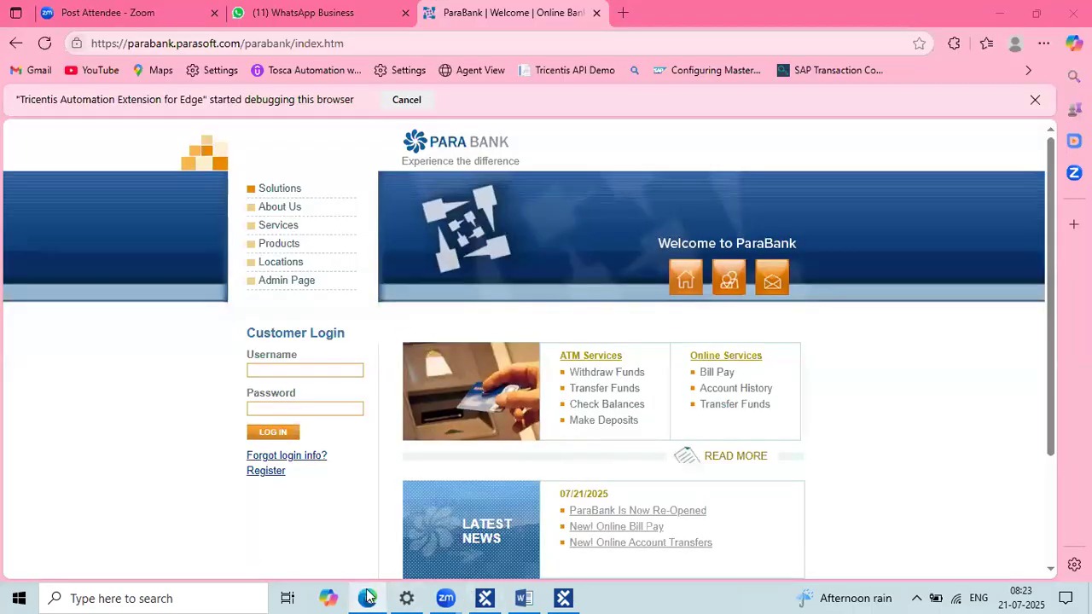
Step: Rescan the 'ParaBank | Welcome | Online Banking' module in XScan
click(367, 598)
click(158, 185)
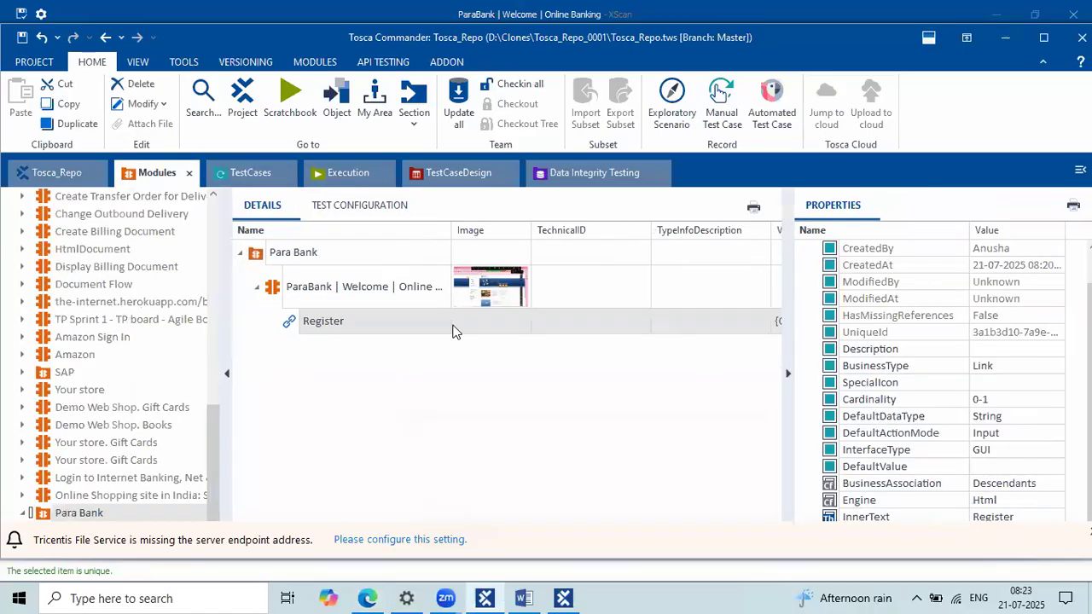
click(271, 286)
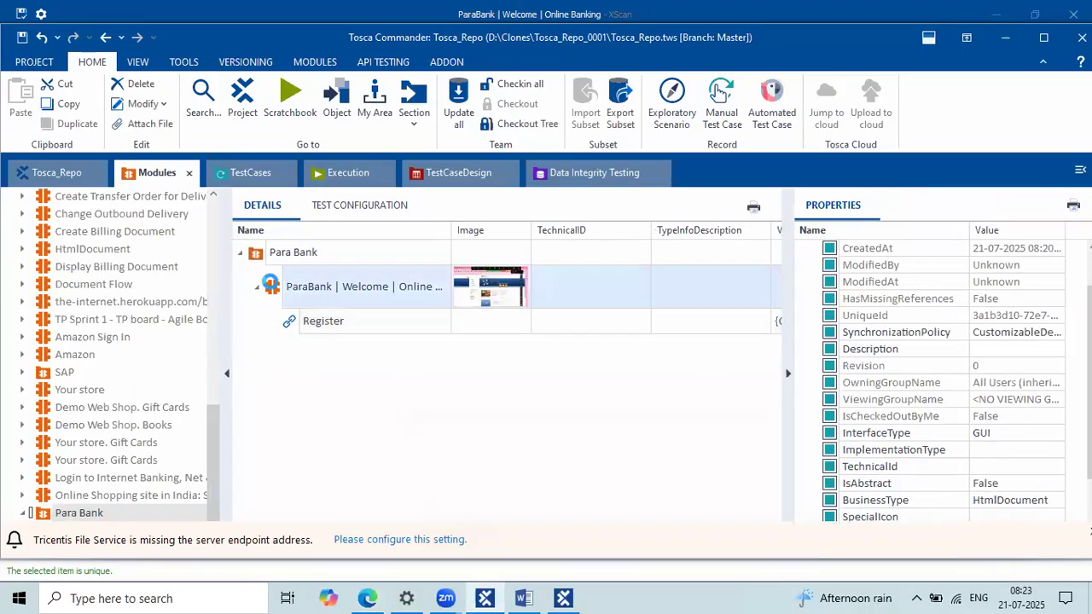
right_click(271, 287)
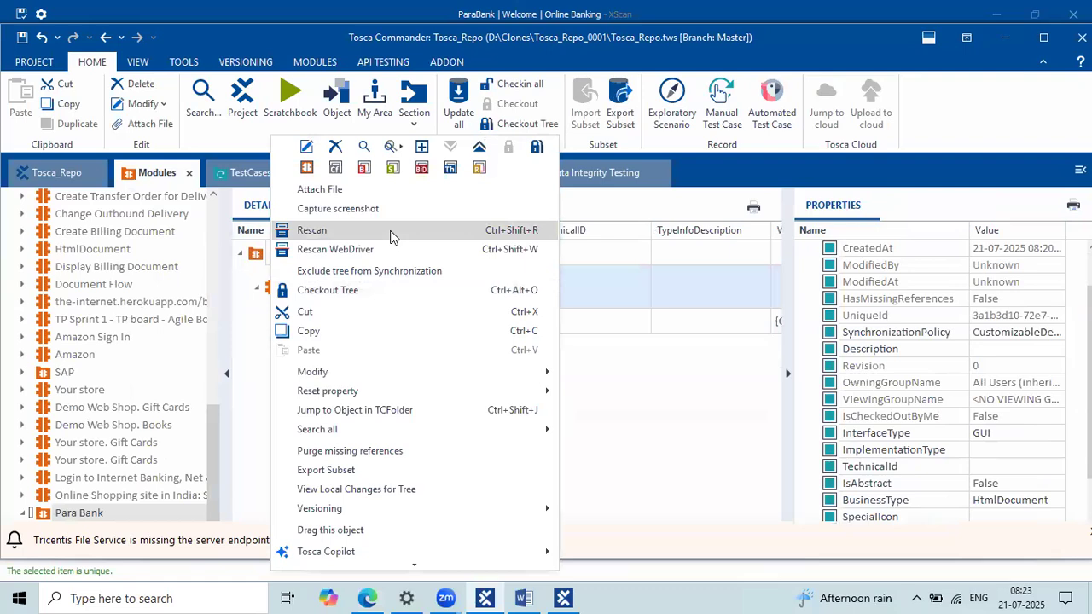
click(689, 331)
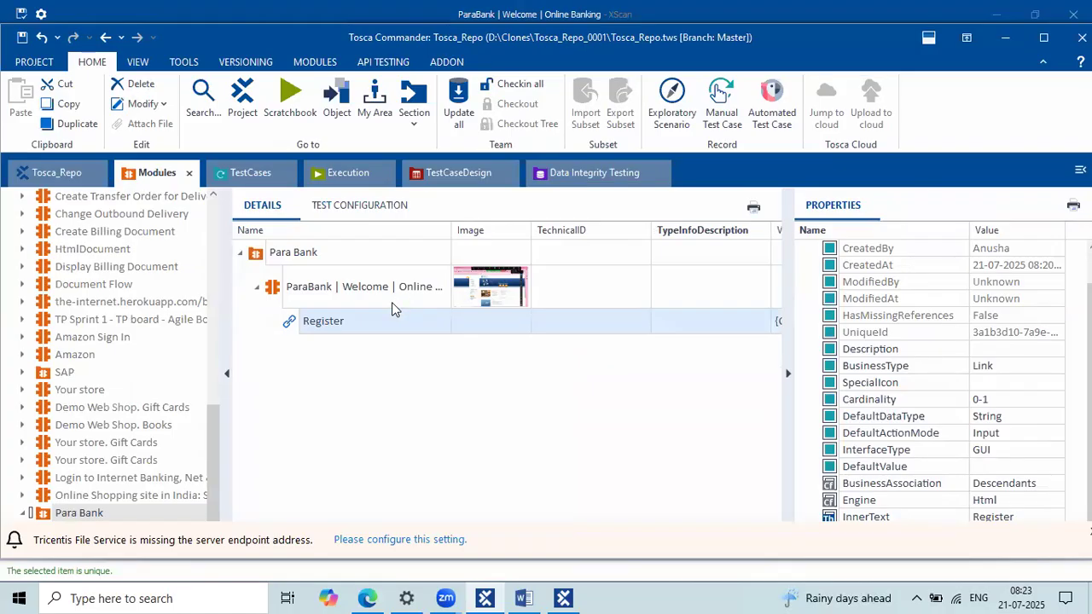
Step: Check the XScan and Edge windows, then return to Tosca Commander
click(567, 598)
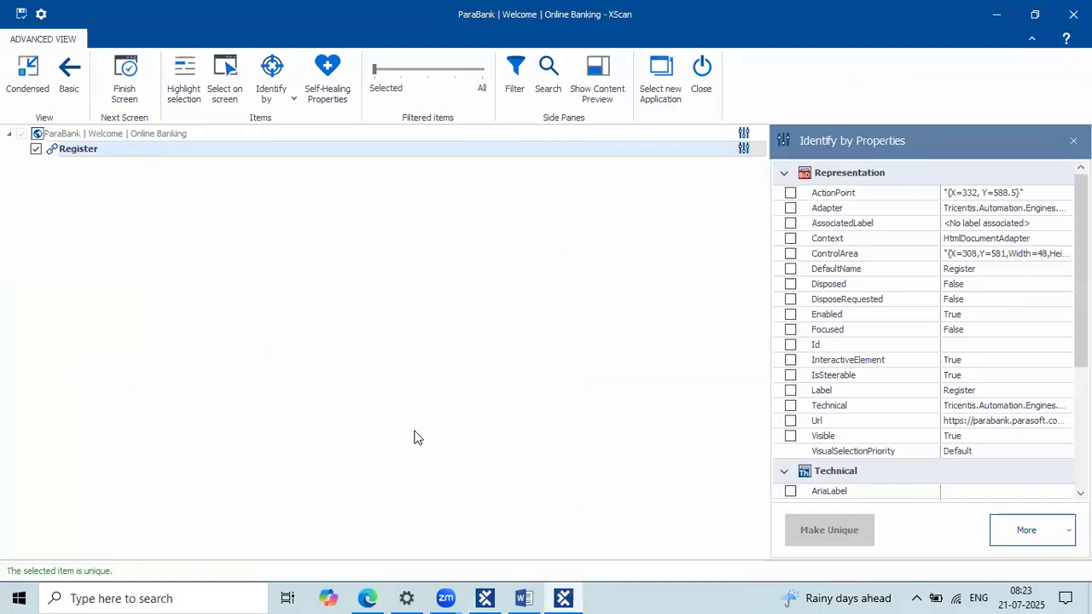
click(380, 596)
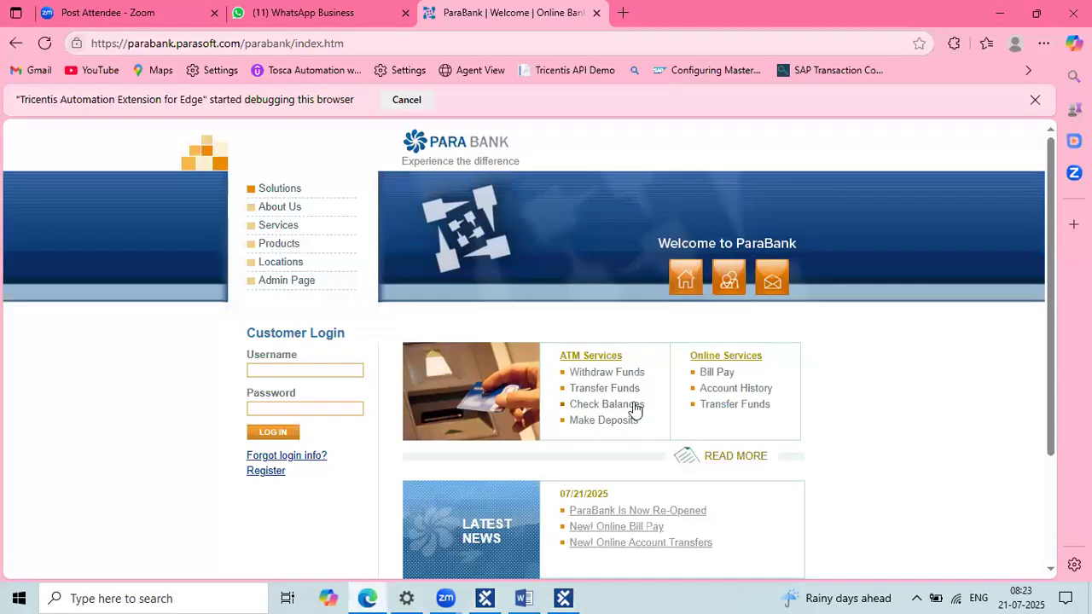
click(484, 597)
Step: Set the Register test step's value to {Click}
click(248, 172)
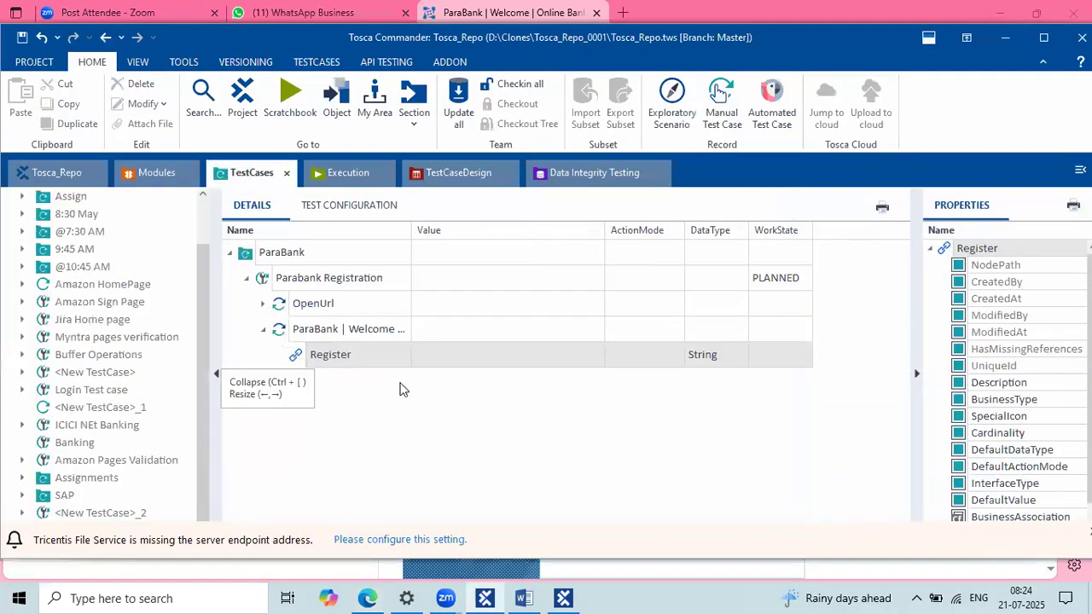
click(465, 352)
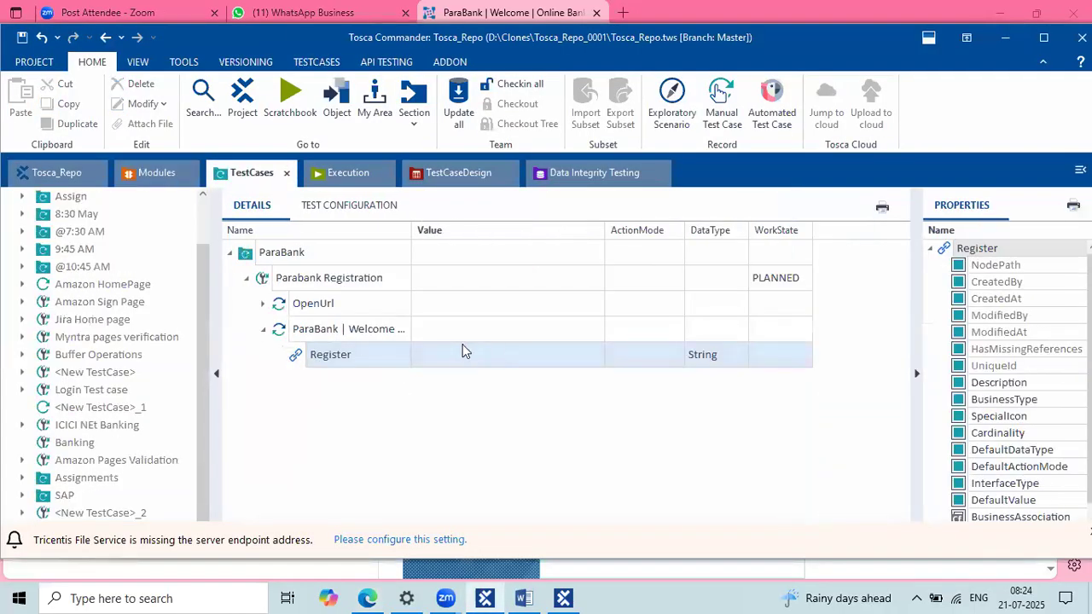
click(465, 352)
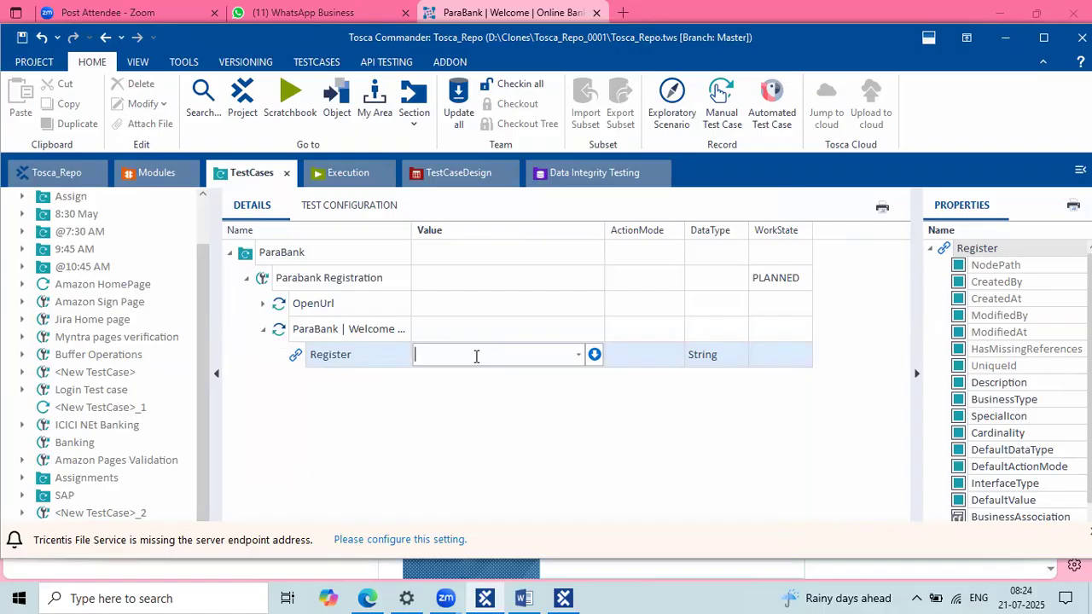
text({Click})
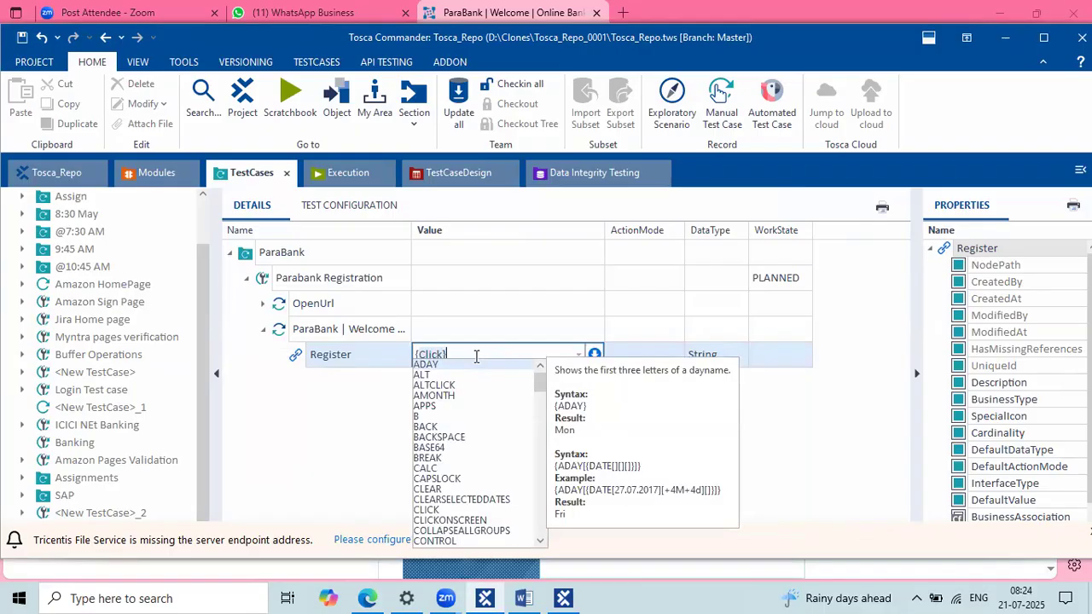
key(BackSpace)
key(BackSpace)
key(BackSpace)
key(BackSpace)
text(o)
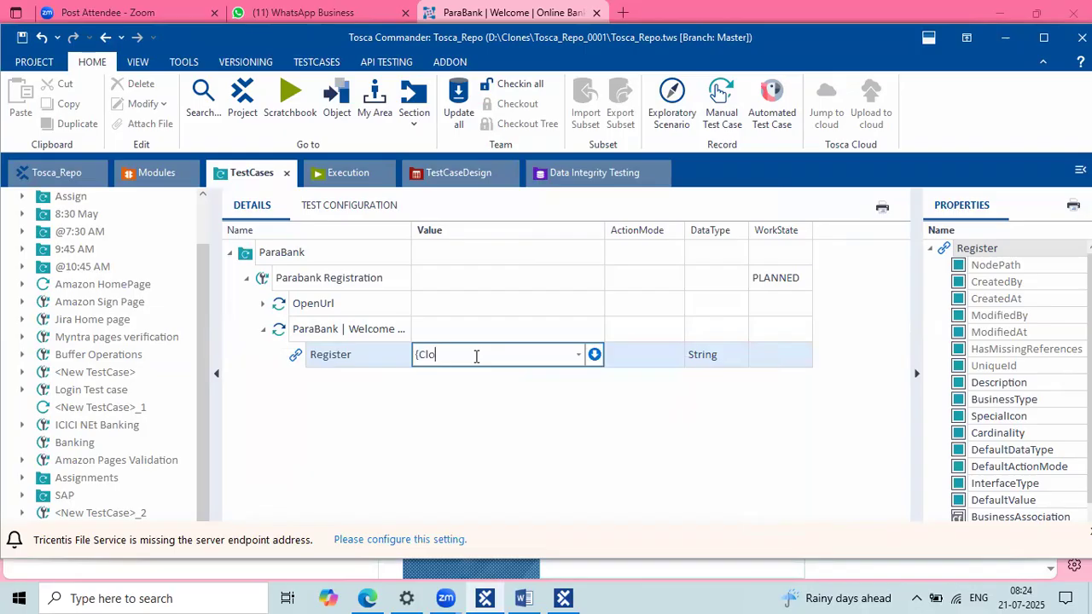
key(BackSpace)
text(ick})
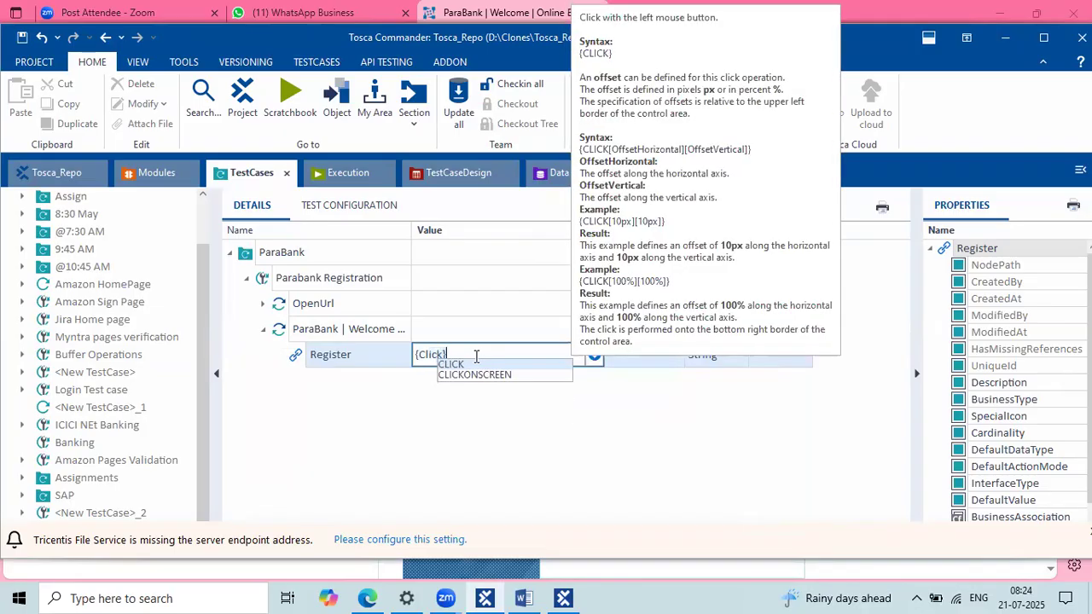
key(Escape)
key(Return)
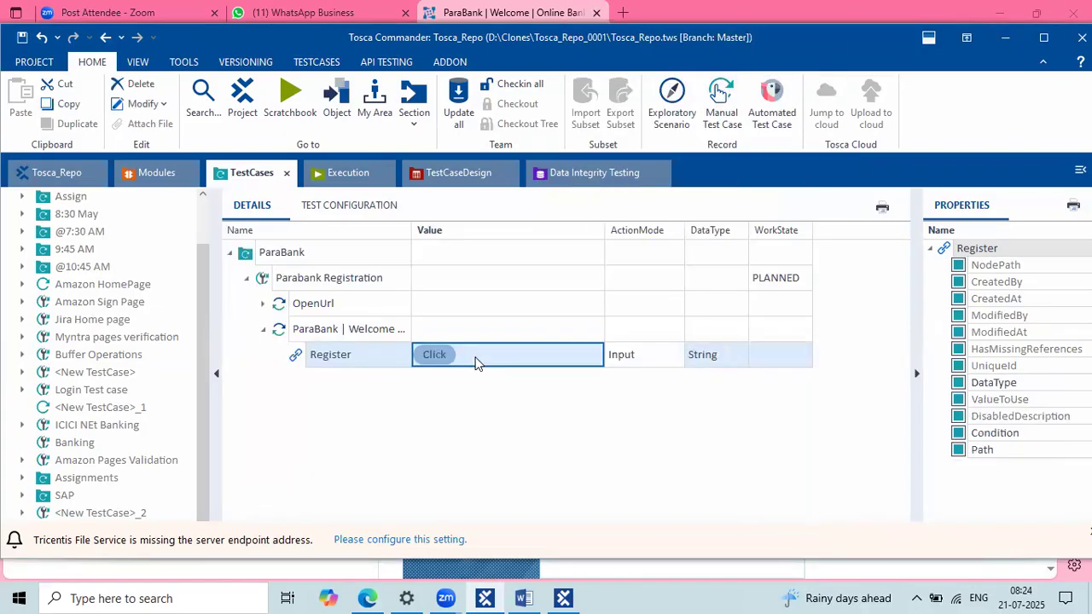
Step: Select the ParaBank | Welcome step and switch to the Word manual test case
click(546, 416)
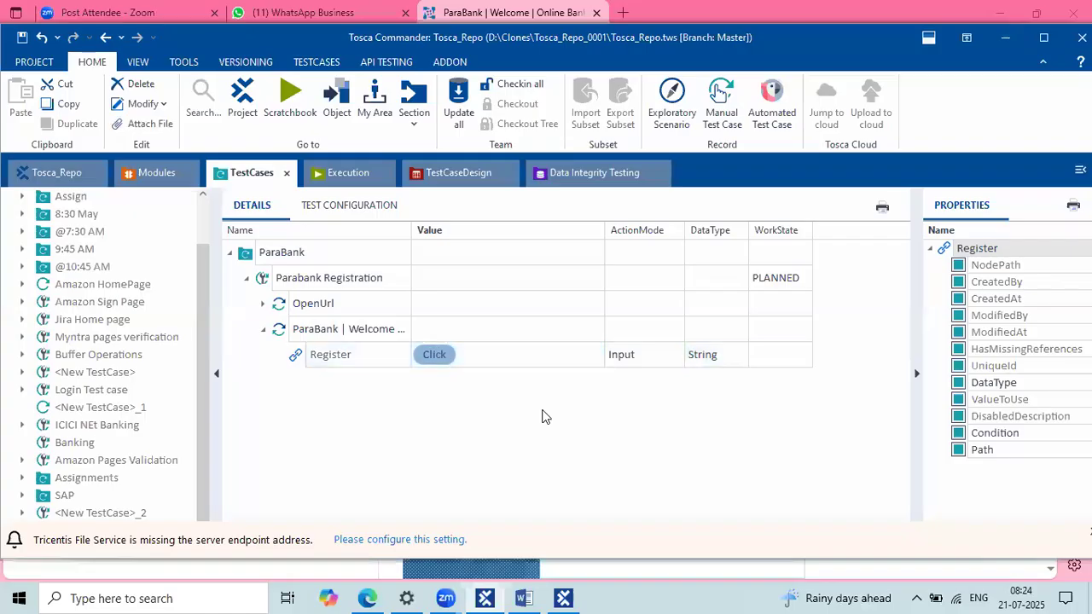
click(358, 338)
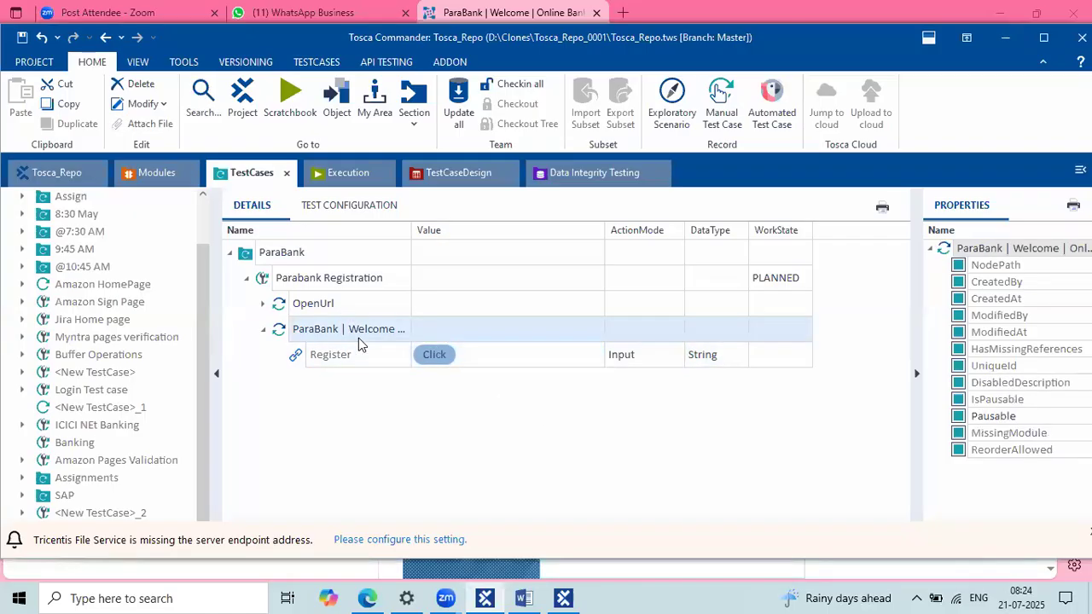
click(524, 599)
Step: Read the manual steps from verifying 'Signing up is easy!' down to clicking Register
drag(298, 281, 591, 271)
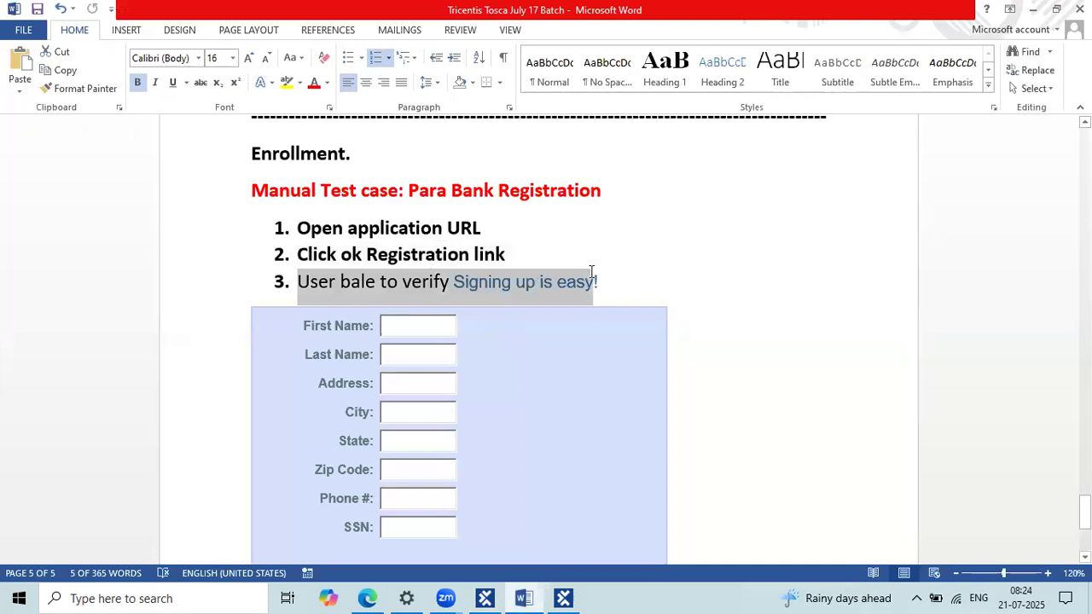
click(763, 363)
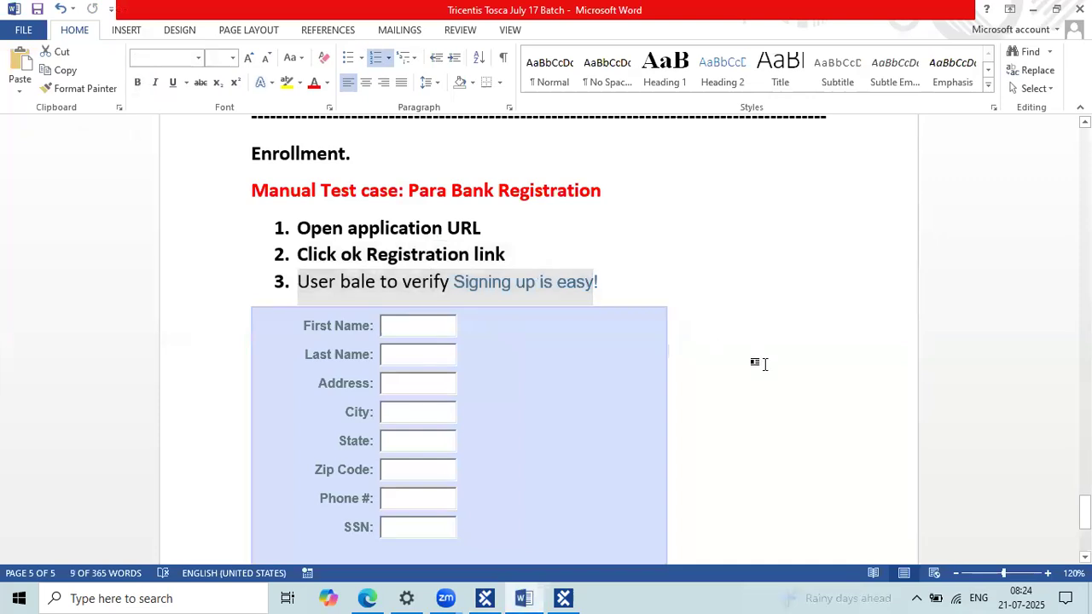
scroll(763, 364, down, 2)
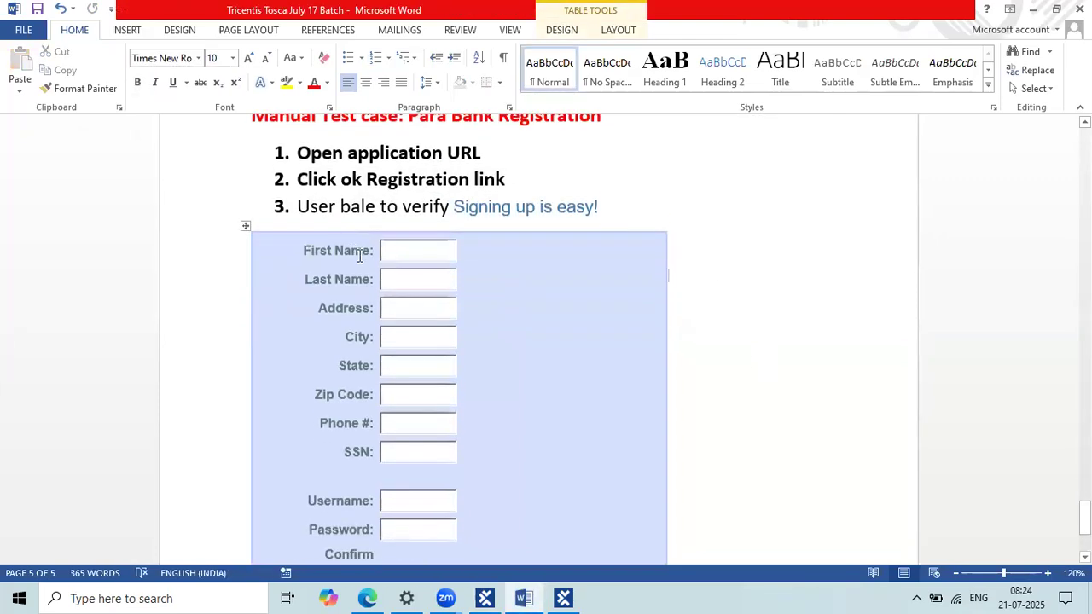
scroll(371, 481, down, 2)
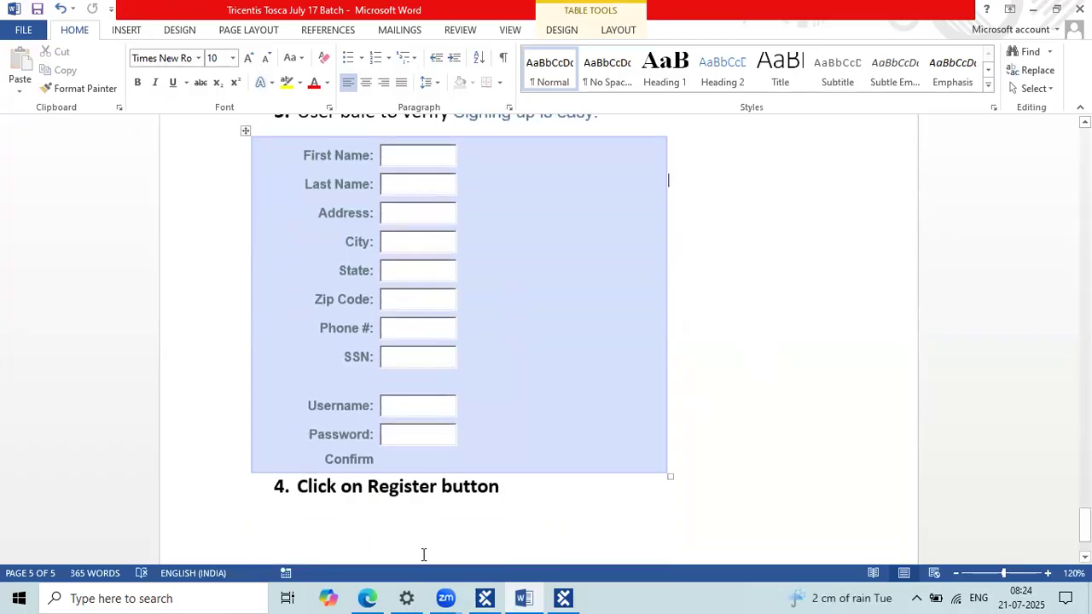
click(367, 597)
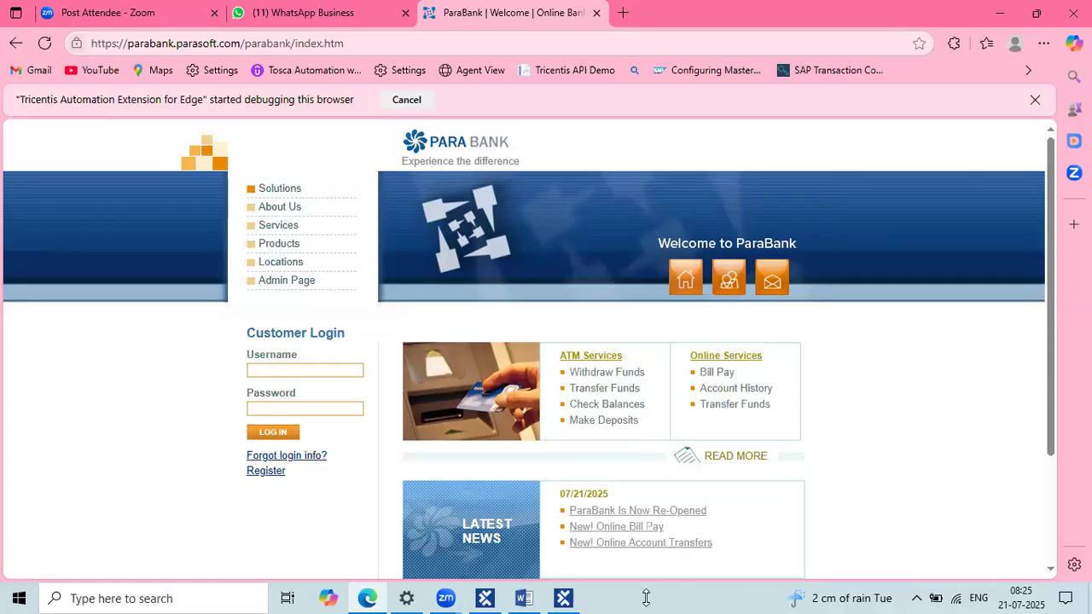
Step: Close the earlier XScan session and open ParaBank's Register page in Edge
click(563, 599)
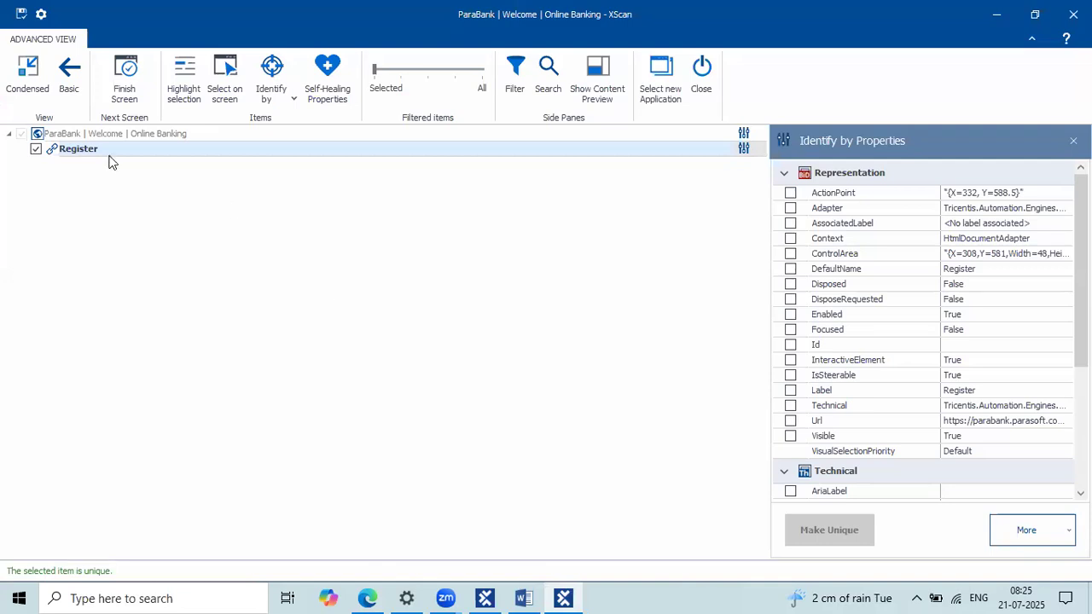
click(703, 85)
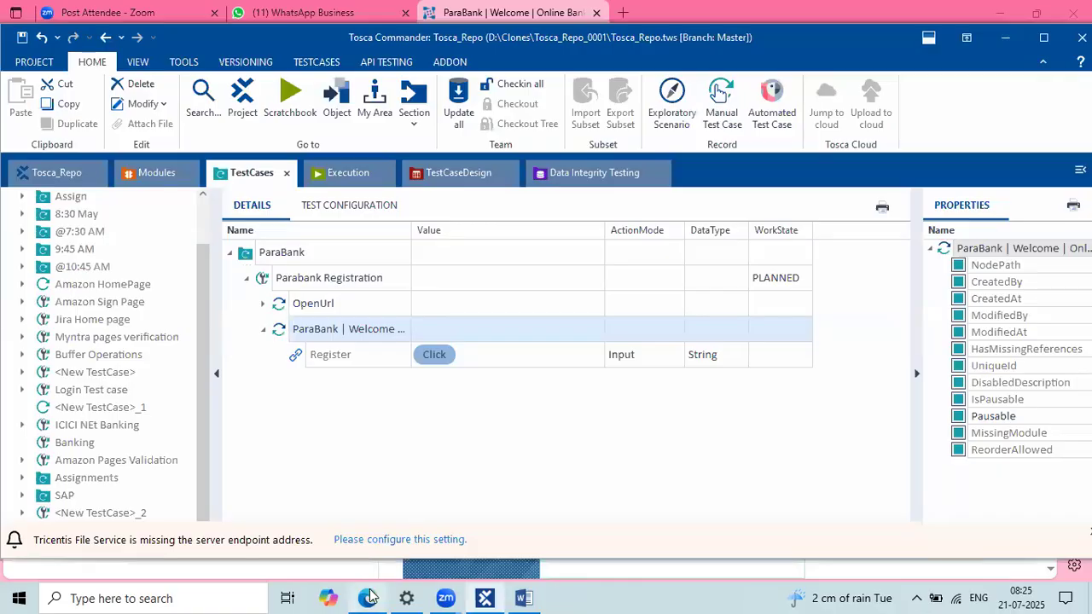
click(367, 598)
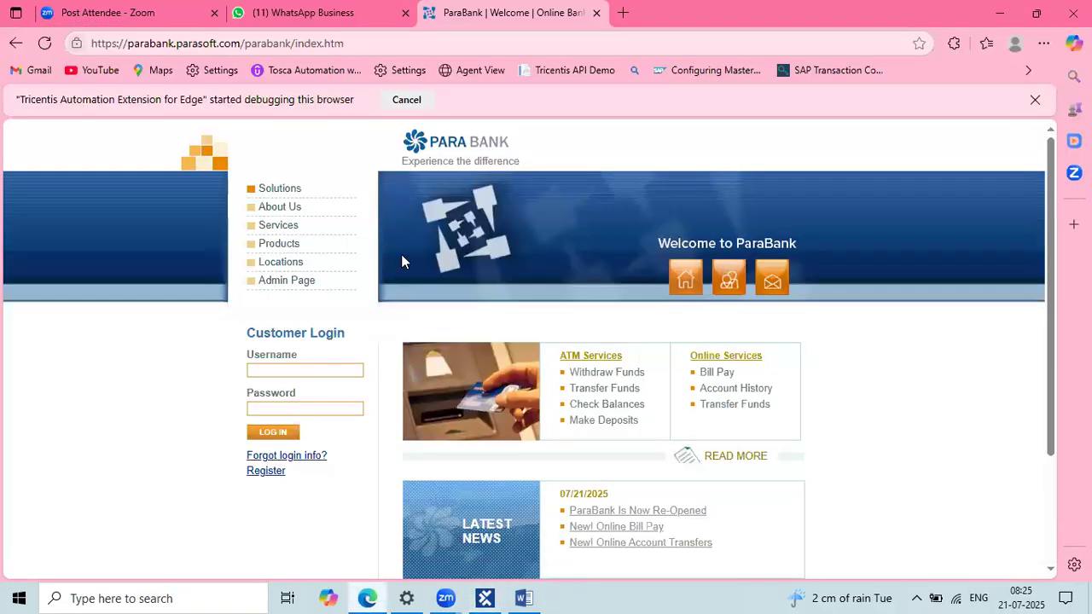
click(266, 472)
Step: Scroll through the 'Signing up is easy!' registration form, then return to Tosca Commander
scroll(264, 481, down, 1)
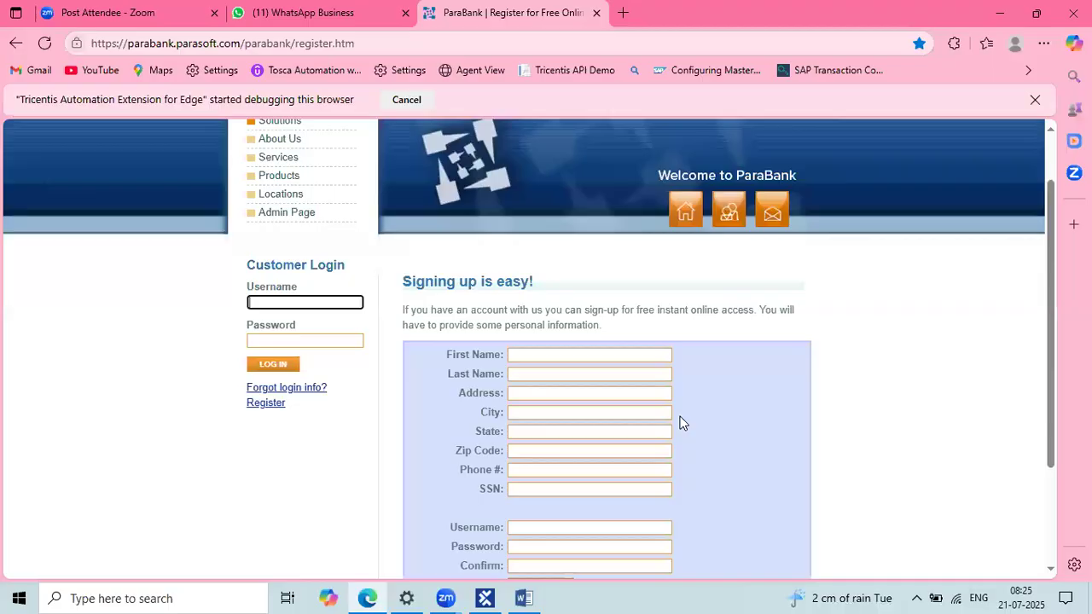
scroll(687, 417, down, 1)
click(490, 236)
drag(491, 236, 535, 237)
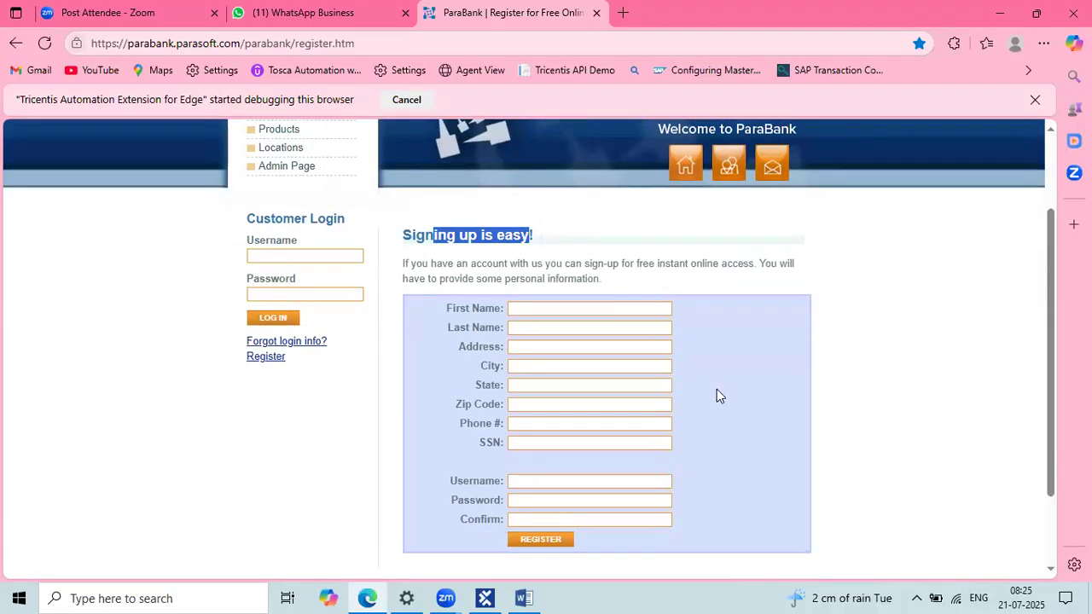
click(905, 486)
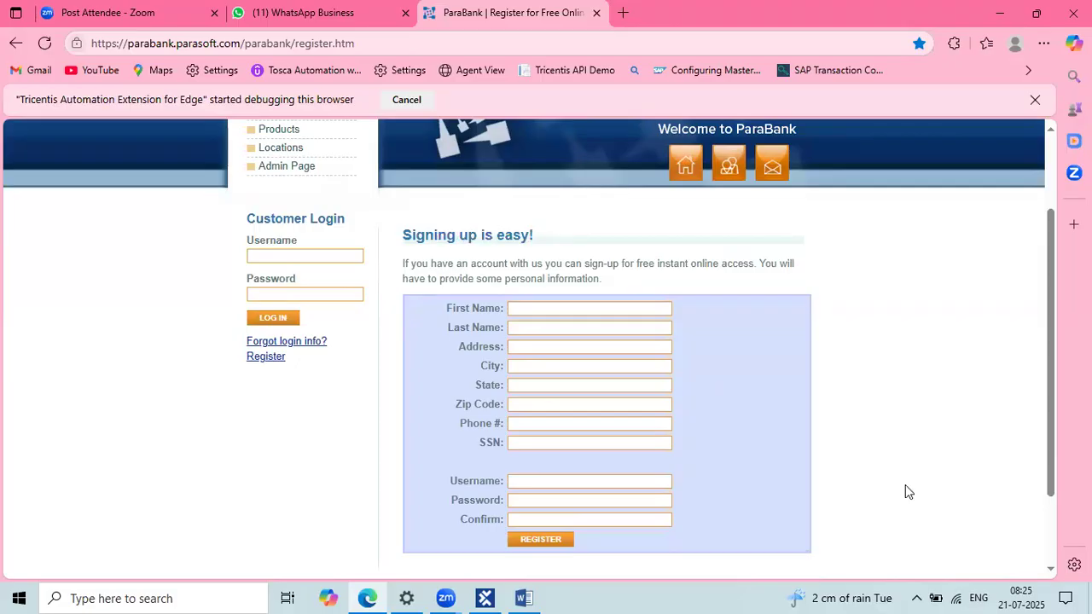
scroll(584, 319, down, 2)
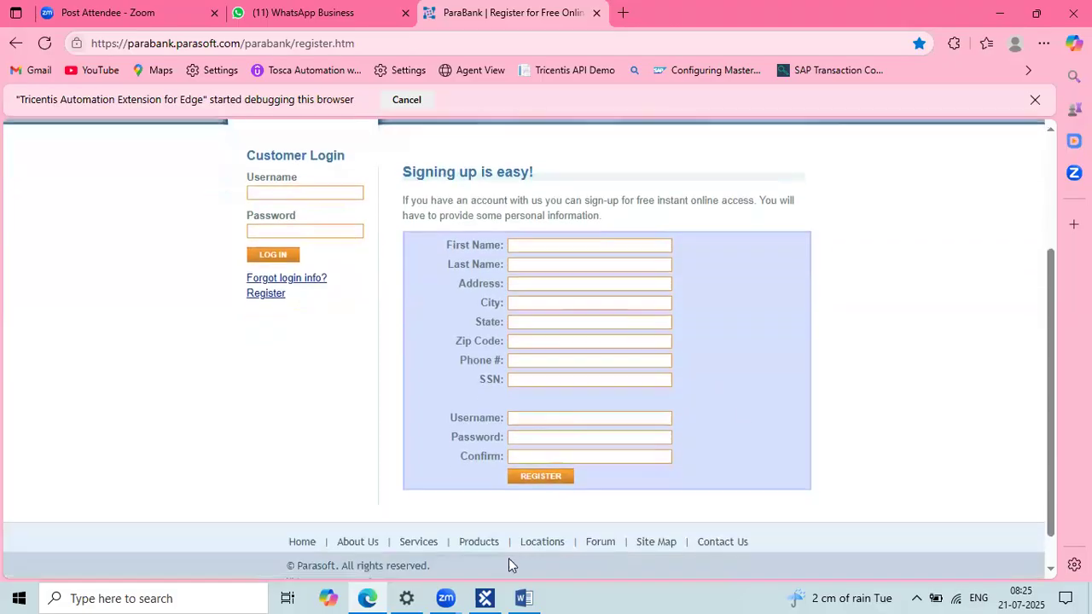
click(485, 598)
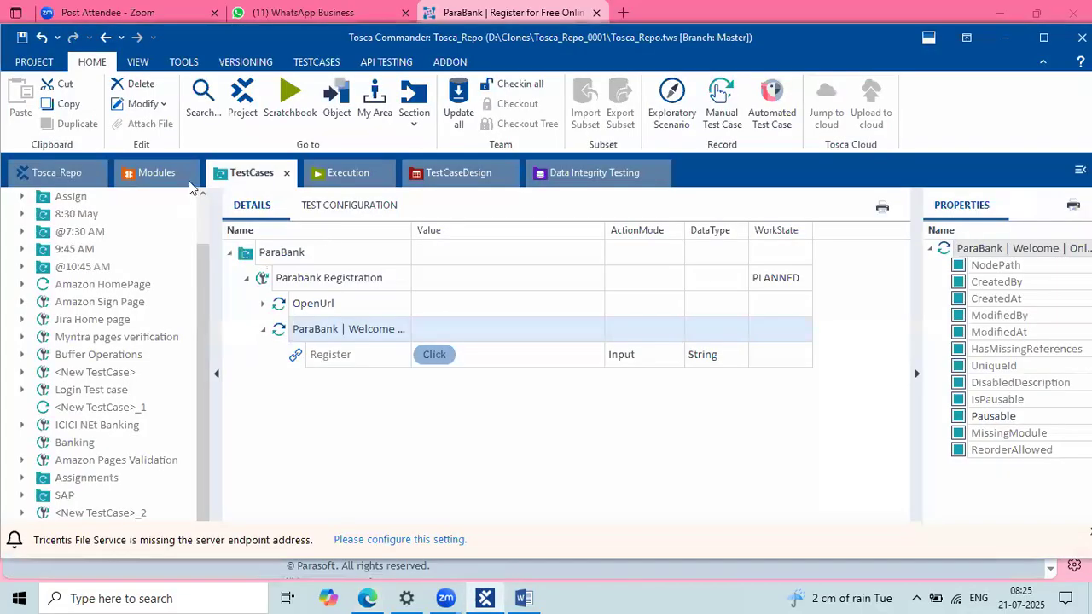
Step: Scan the ParaBank registration browser window as an application into the Para Bank folder
click(153, 173)
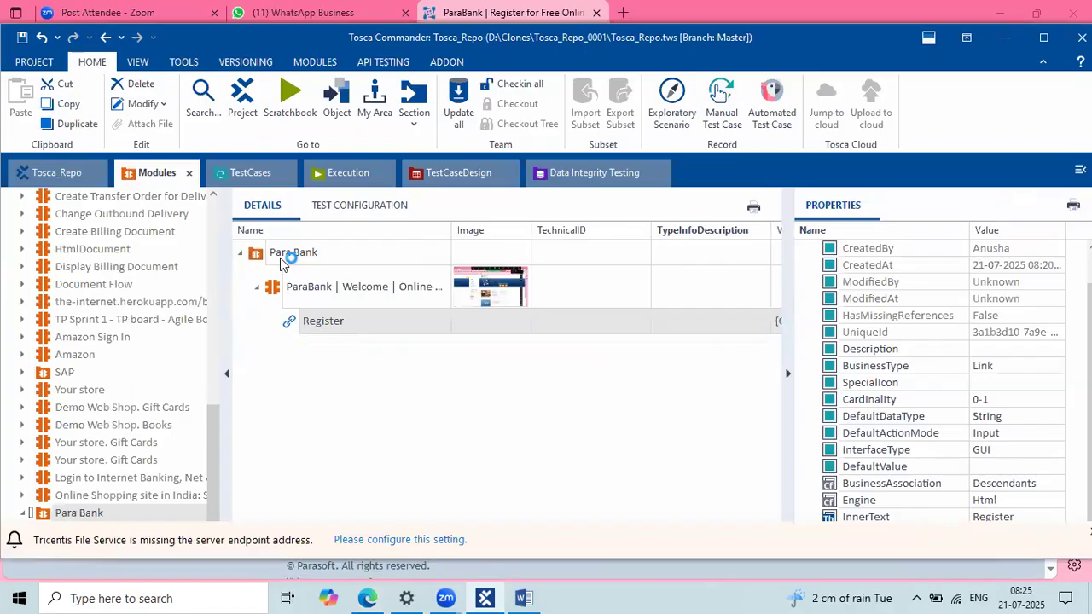
click(256, 254)
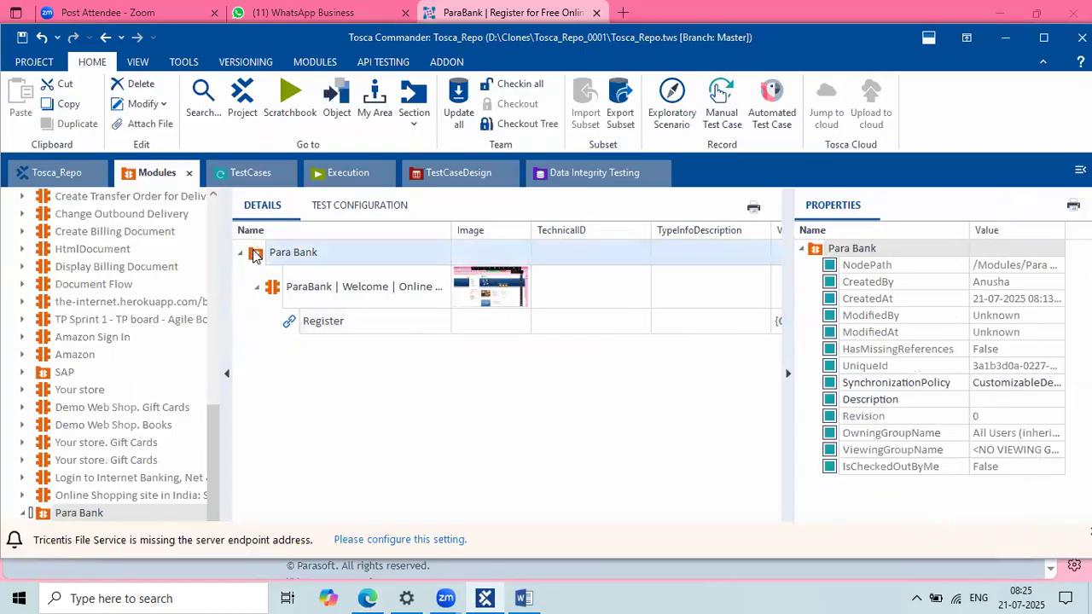
right_click(256, 254)
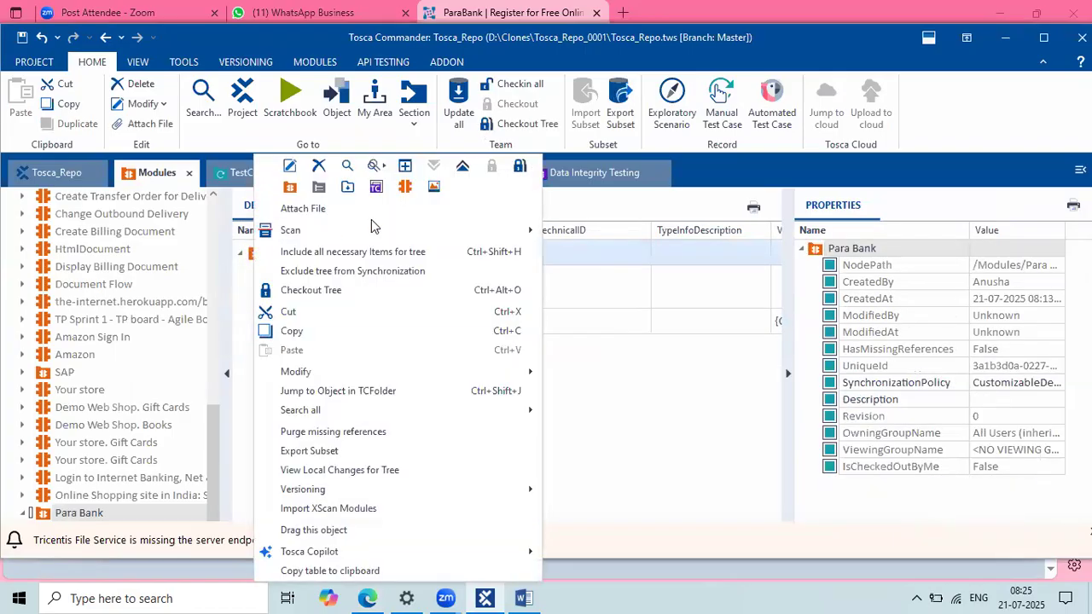
mouse_move(371, 229)
click(580, 233)
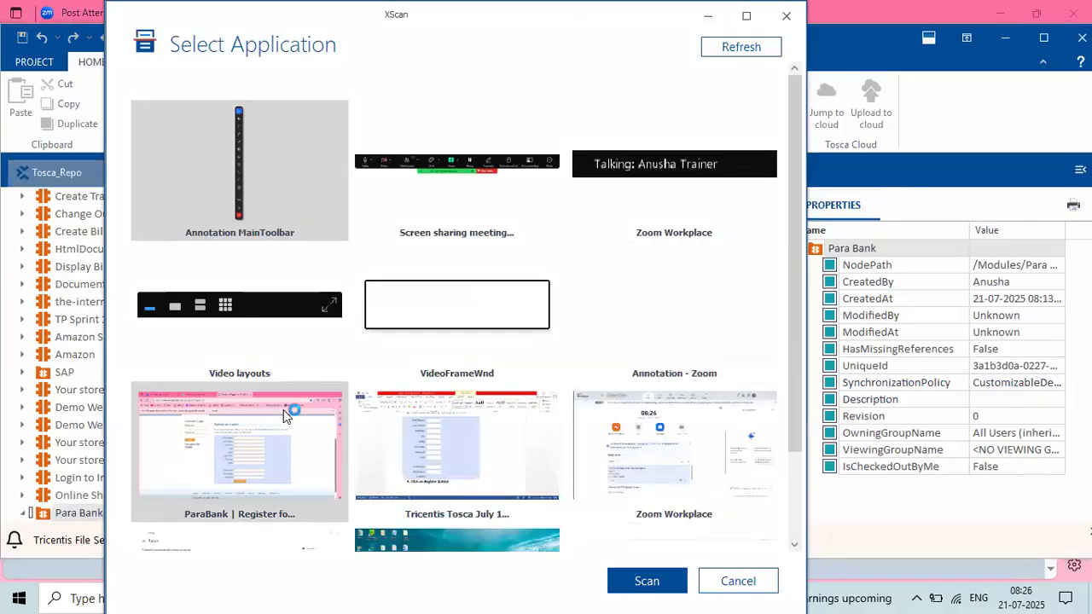
click(283, 414)
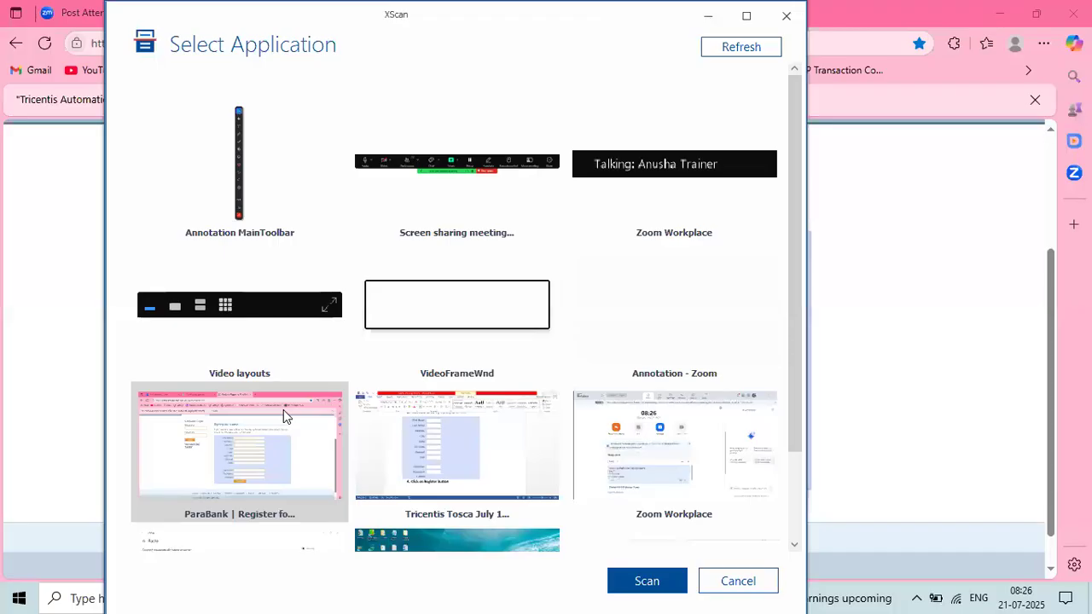
click(646, 580)
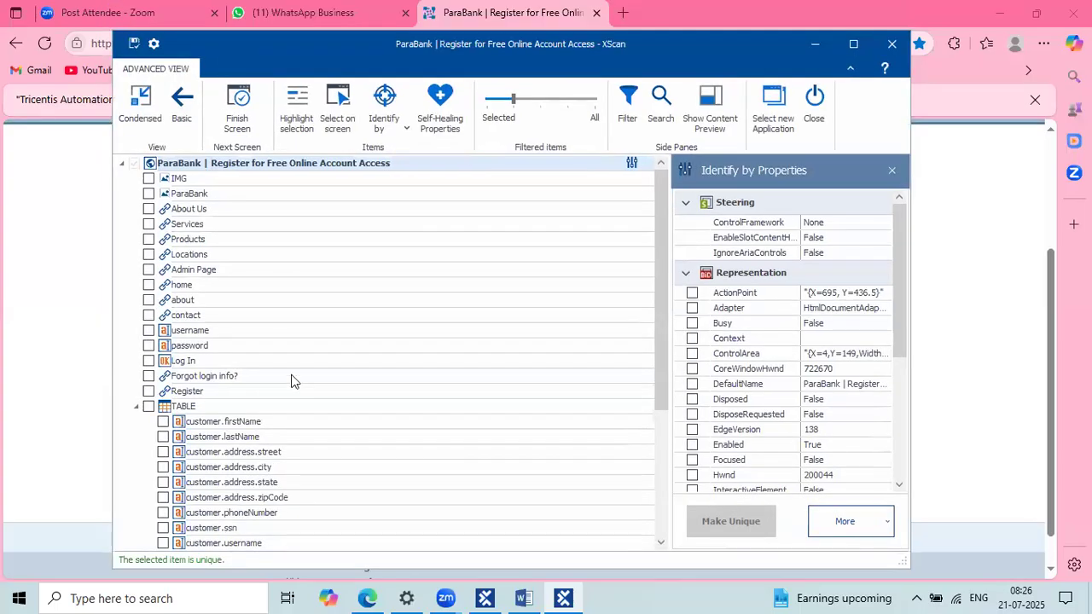
Step: Maximize XScan to review the scanned registration fields and Register button
scroll(291, 381, down, 3)
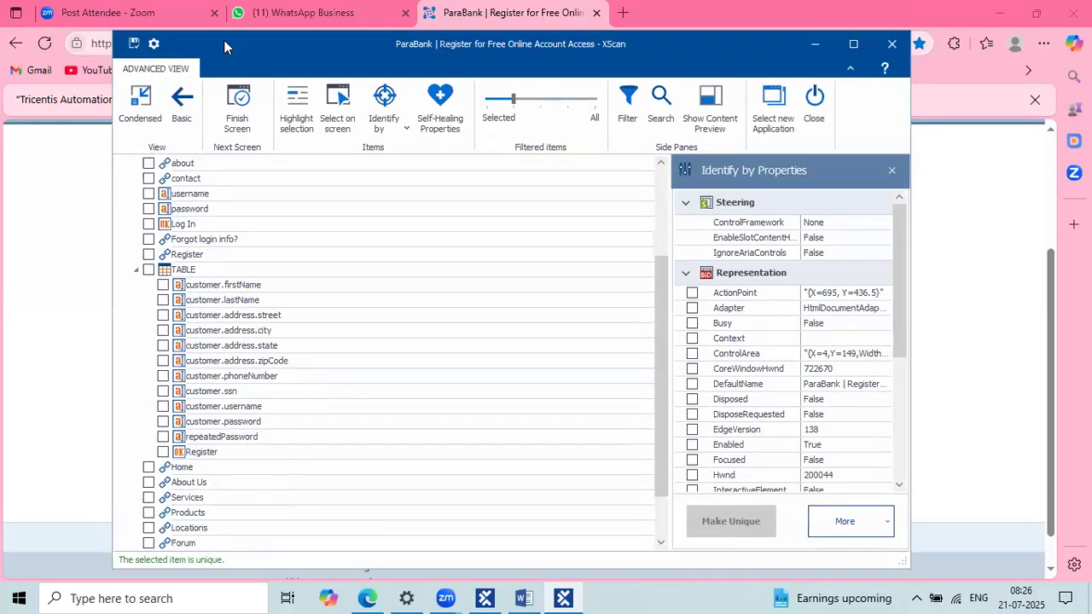
drag(224, 40, 282, 98)
click(912, 103)
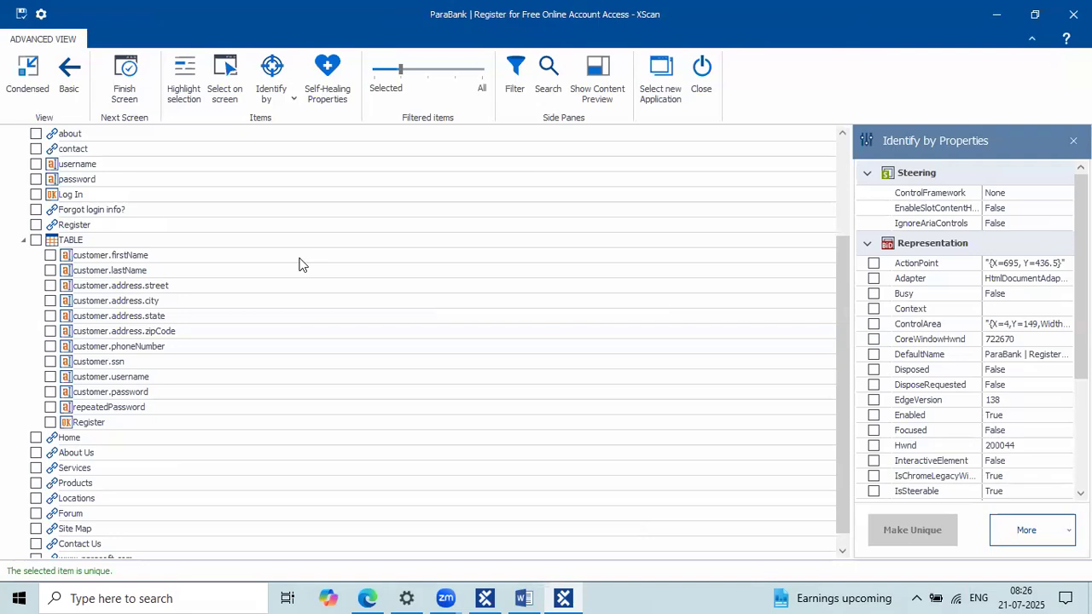
scroll(299, 265, up, 3)
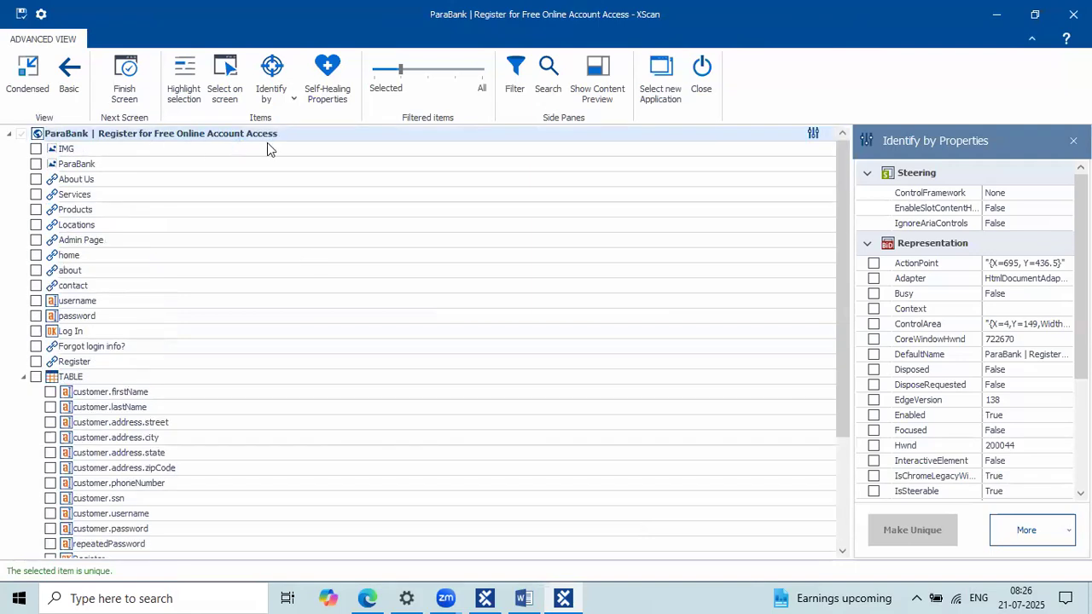
click(300, 134)
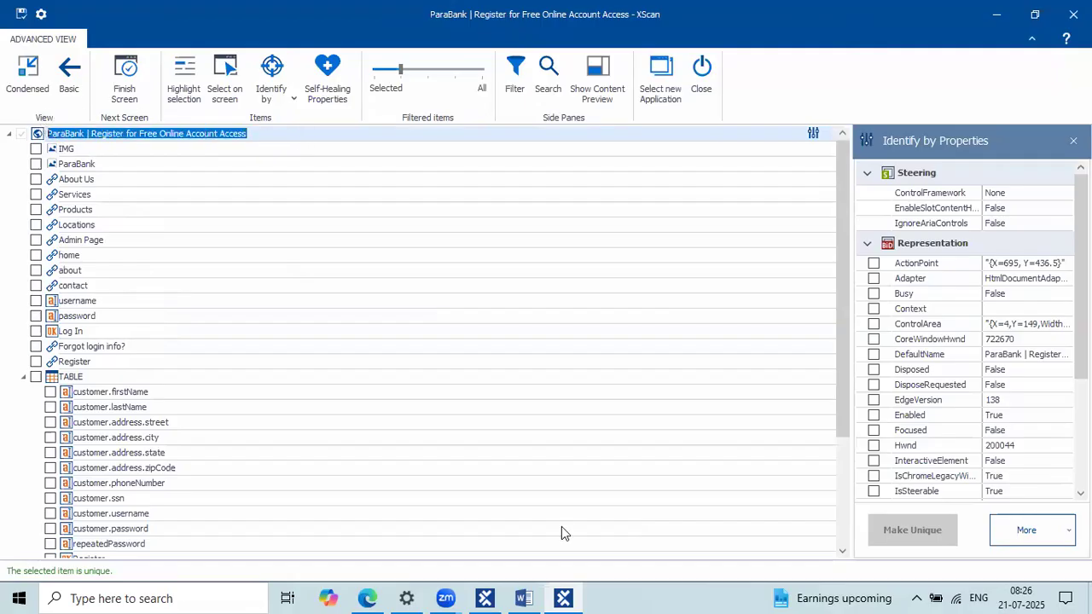
click(480, 597)
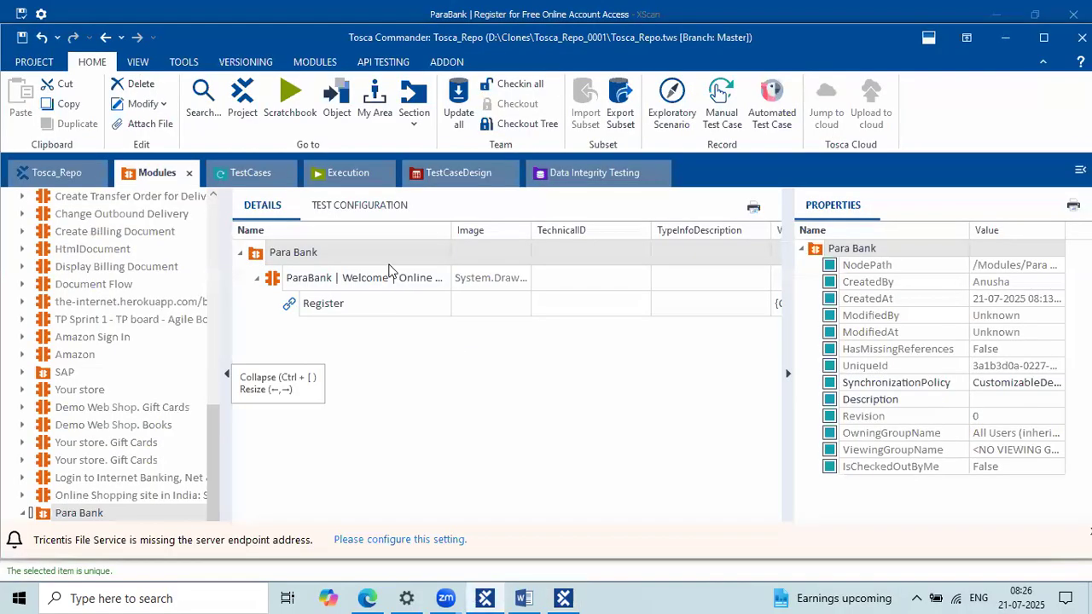
Step: Widen the Name column to read the welcome module's full name, then return to XScan's registration-page root
click(402, 280)
click(405, 280)
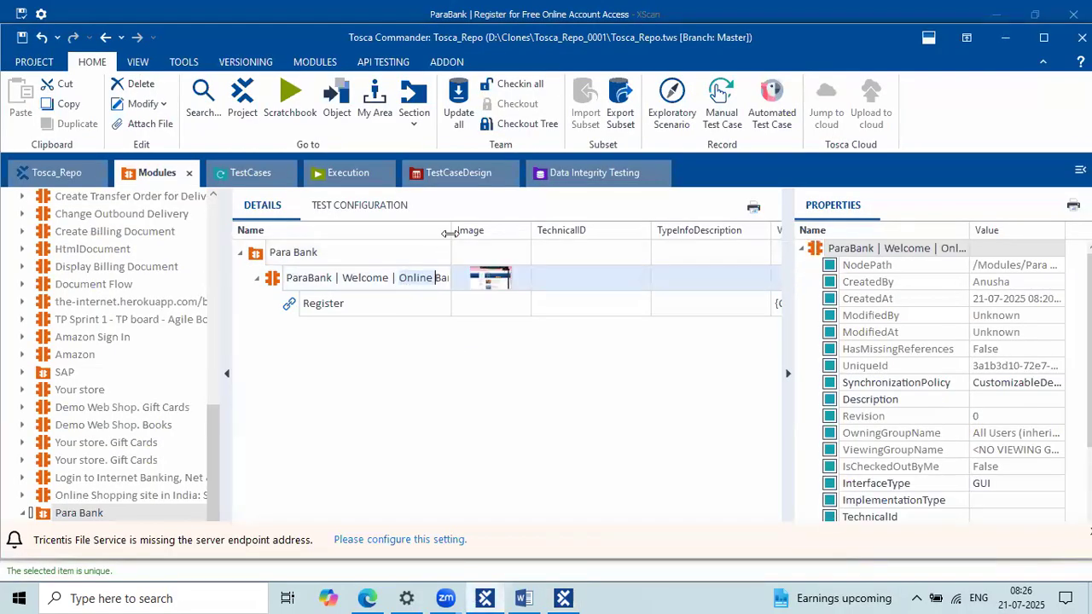
drag(450, 233, 553, 233)
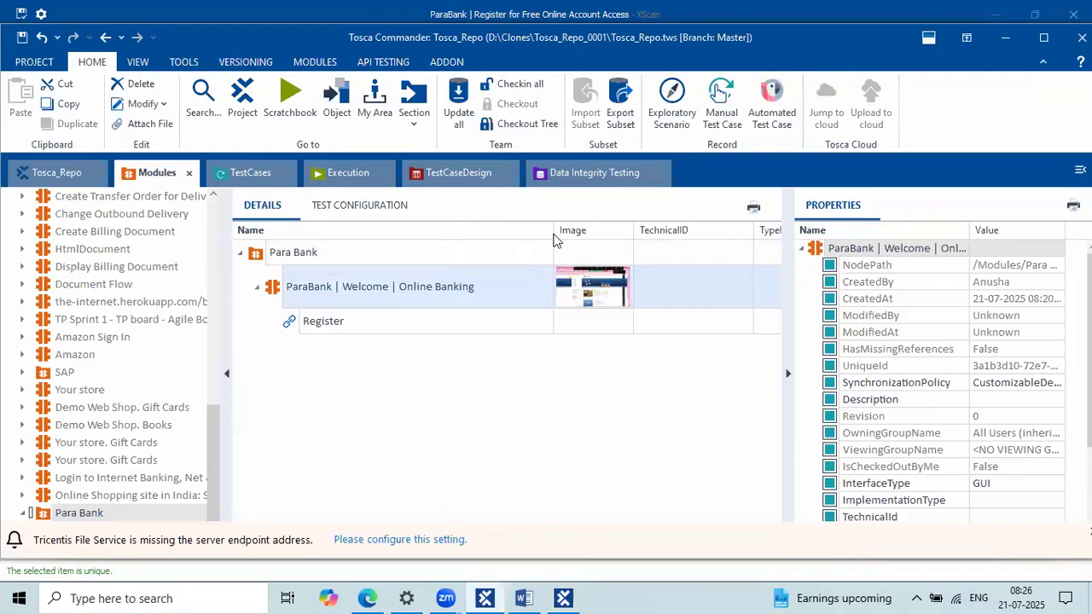
click(462, 282)
drag(462, 282, 295, 289)
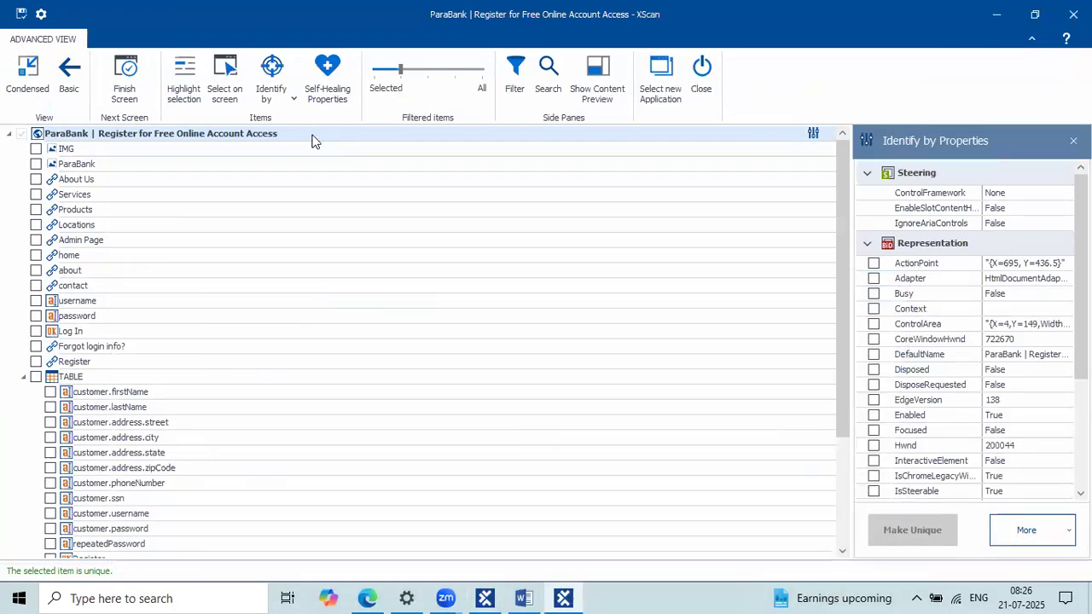
click(313, 137)
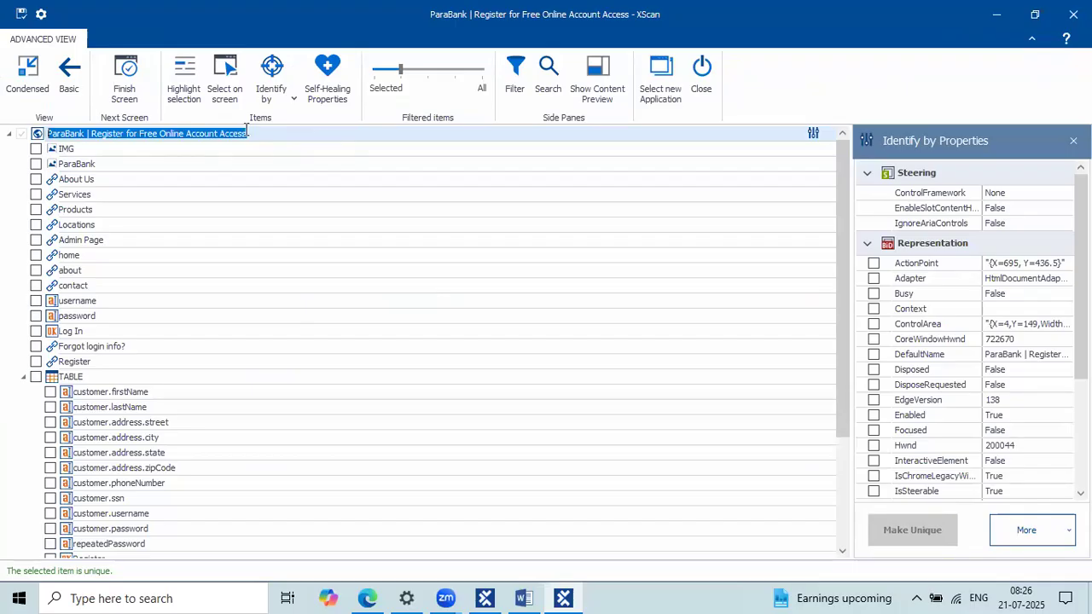
click(367, 598)
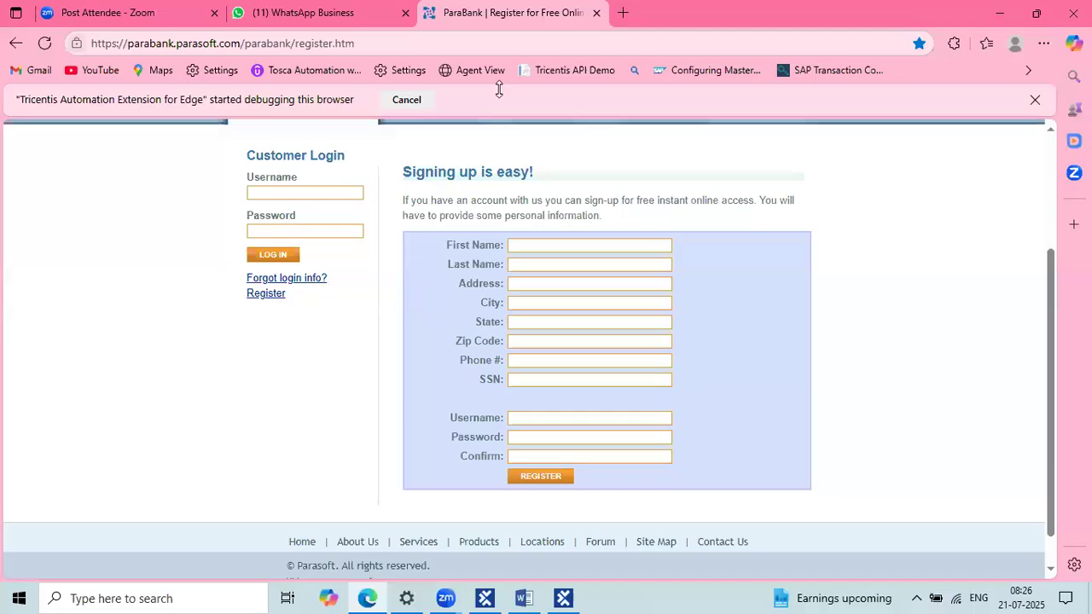
click(499, 90)
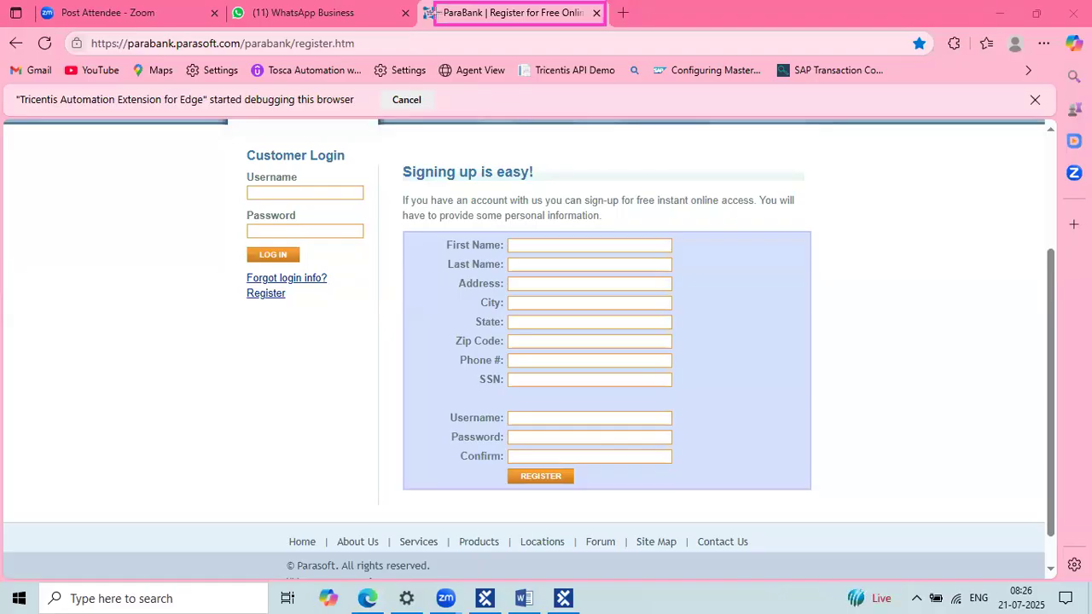
drag(435, 0, 604, 29)
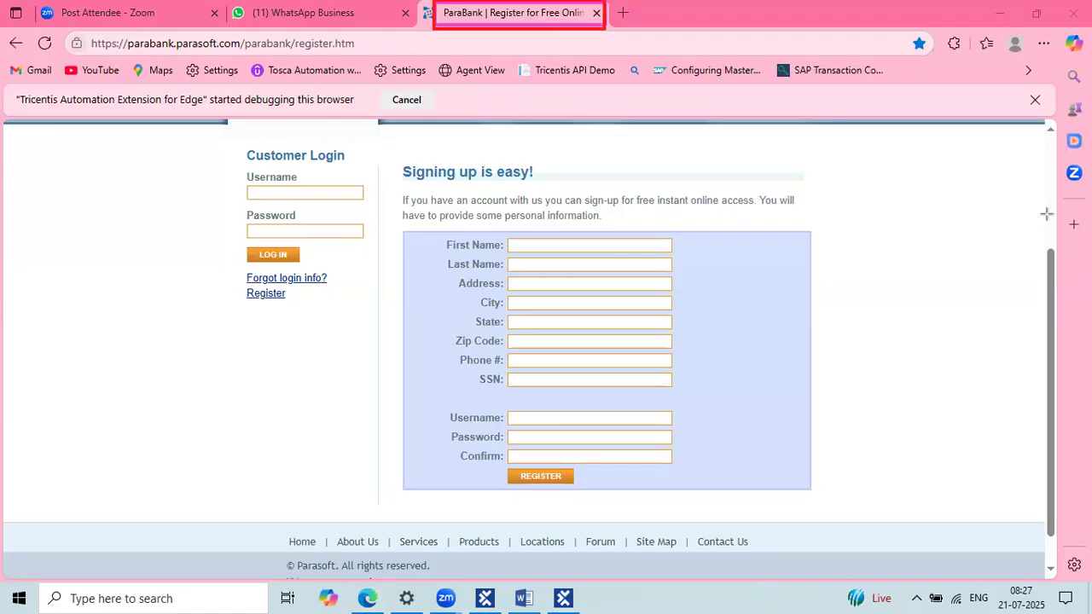
drag(510, 129, 508, 33)
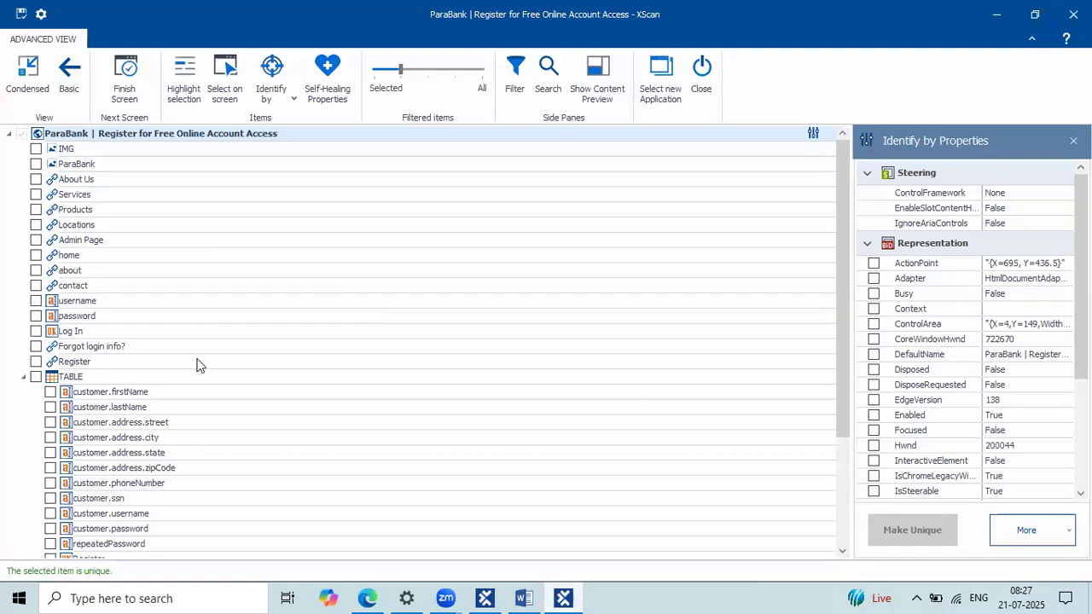
Step: Restore the XScan window and move it lower to uncover the registration form
scroll(196, 365, down, 4)
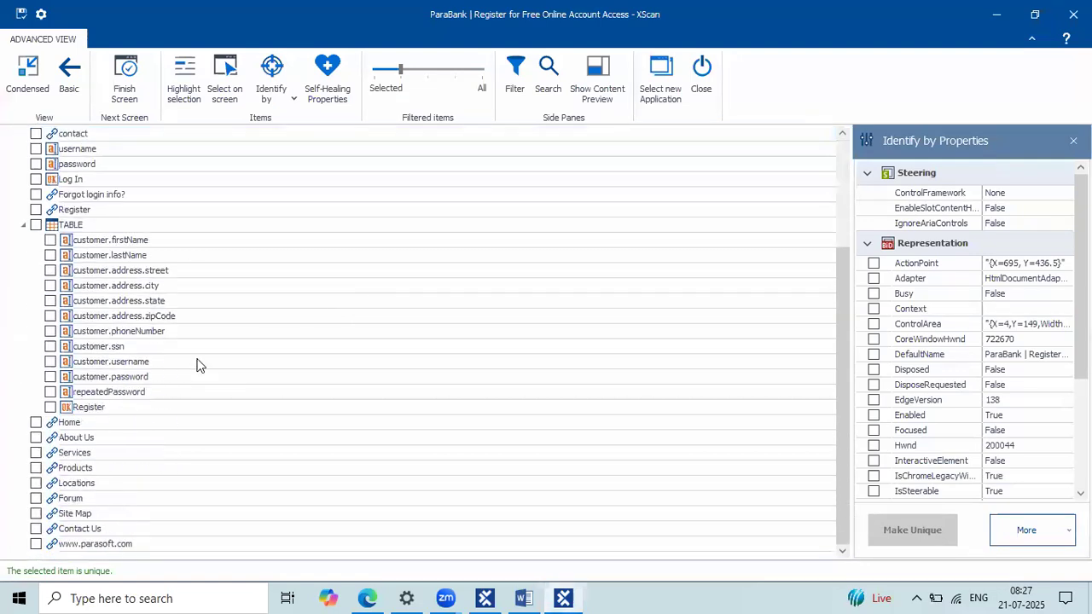
scroll(196, 365, up, 4)
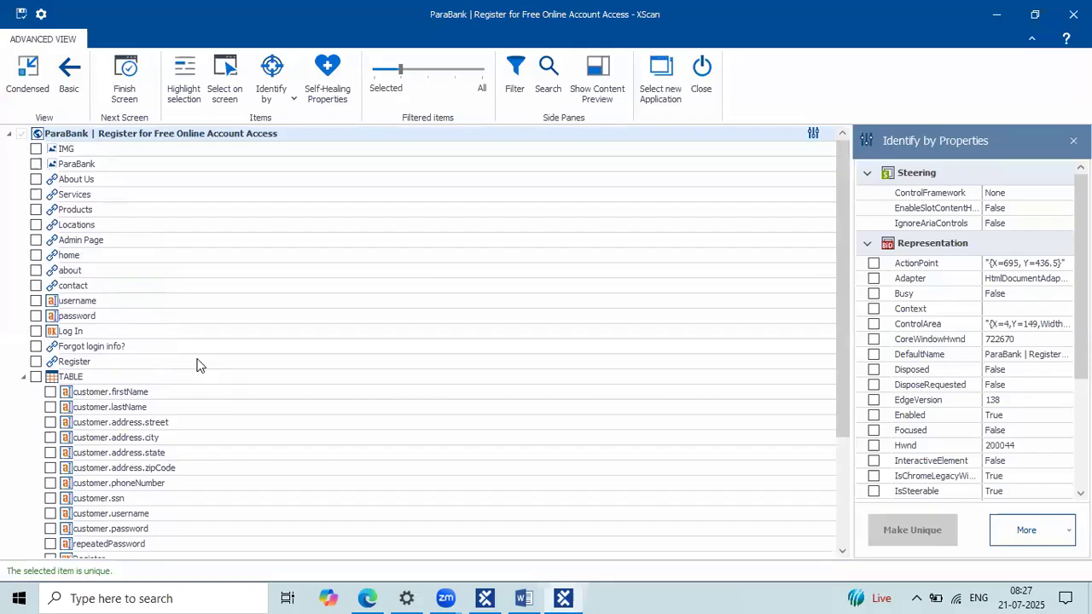
double_click(135, 41)
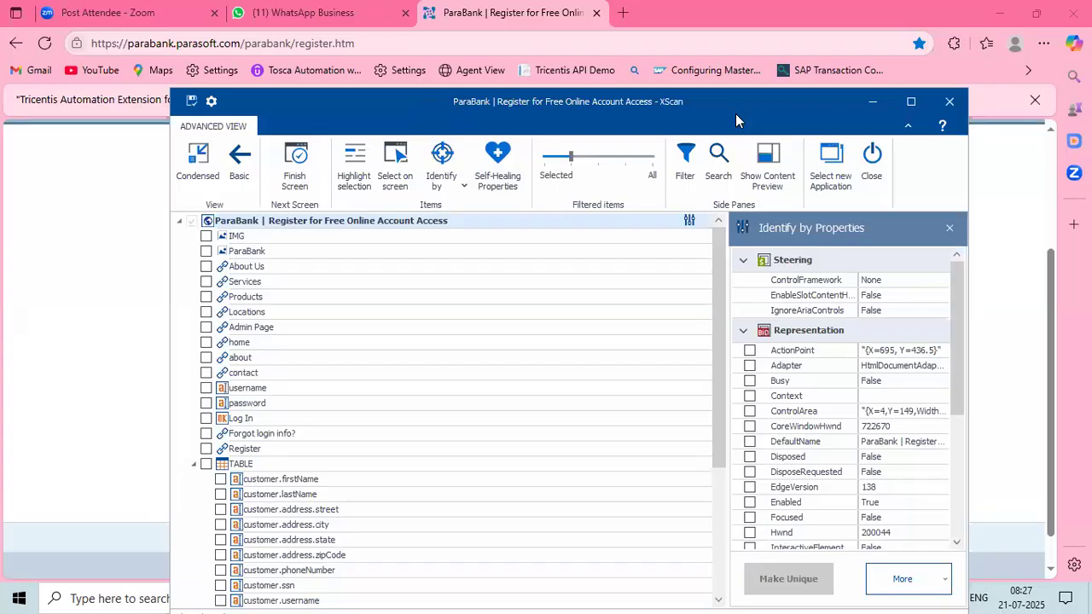
drag(735, 114, 633, 248)
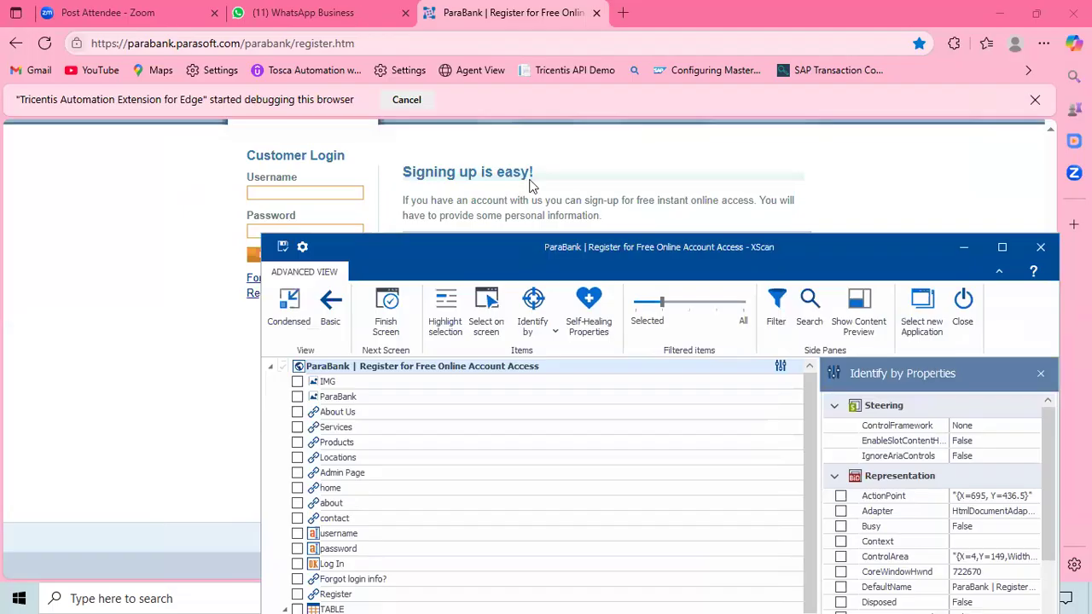
Step: Use Select on screen to capture the 'Signing up is easy!' heading, then stop picking
click(480, 330)
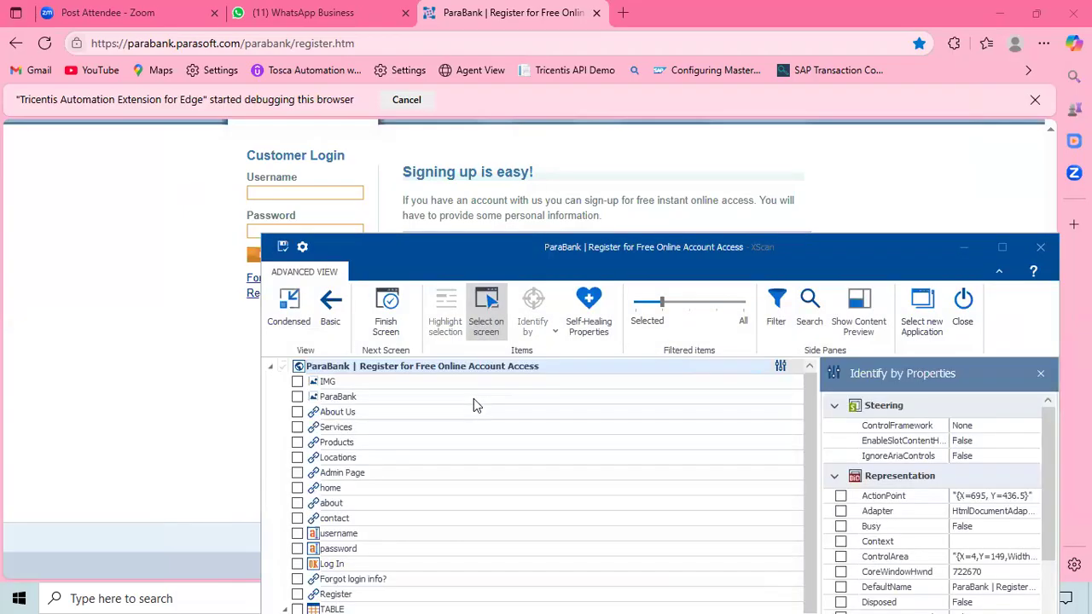
scroll(453, 447, down, 5)
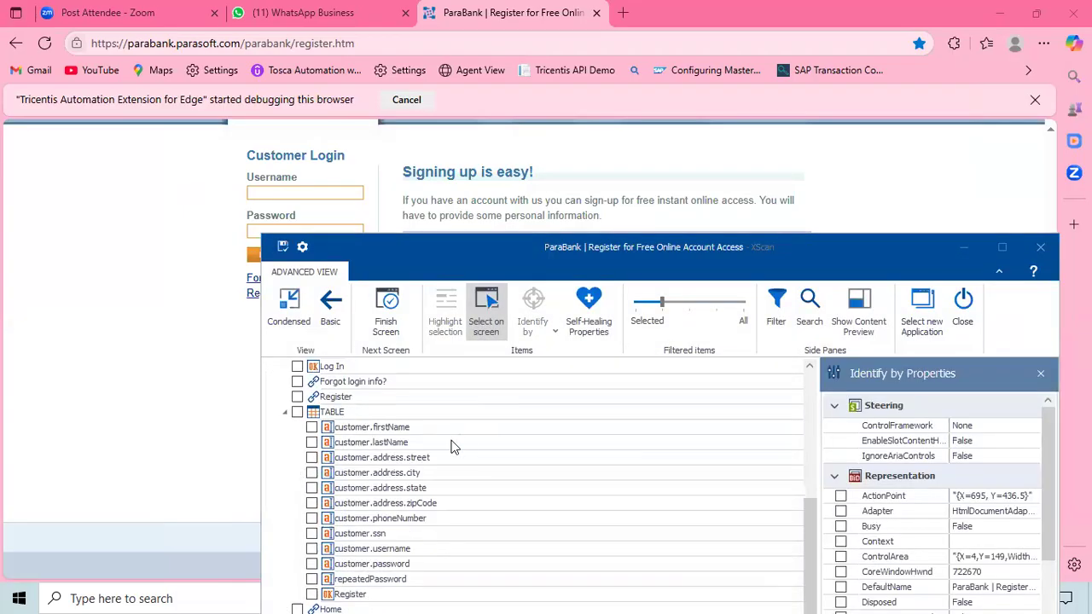
scroll(452, 446, up, 5)
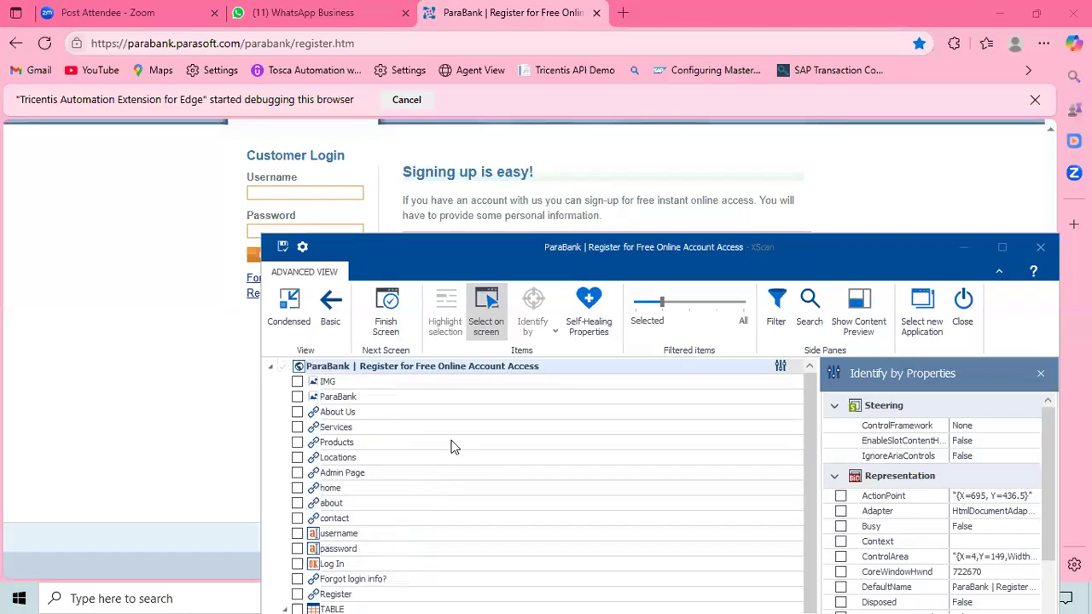
click(466, 174)
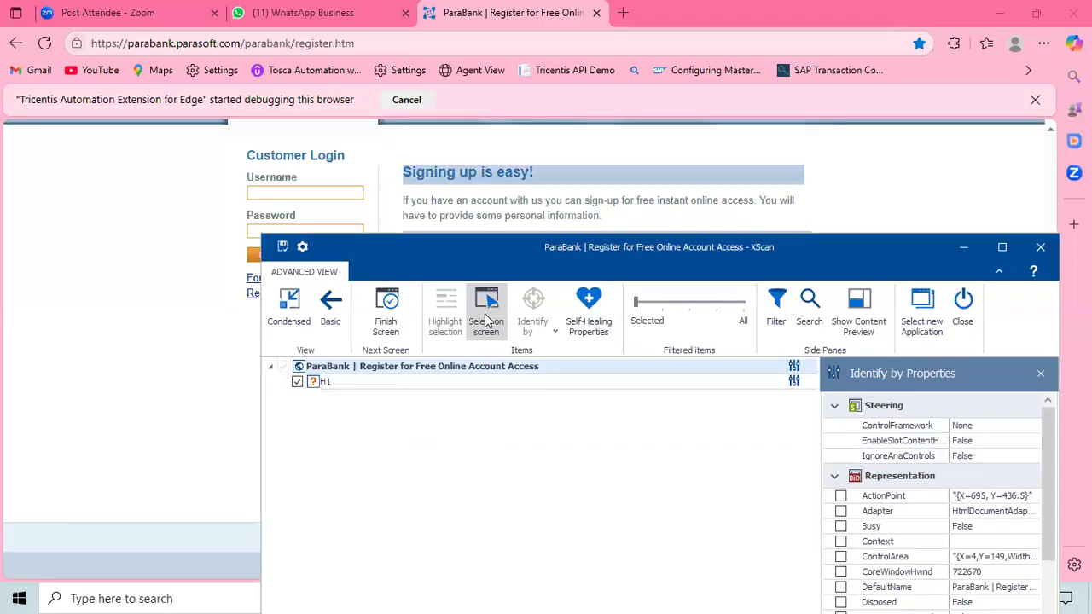
click(489, 326)
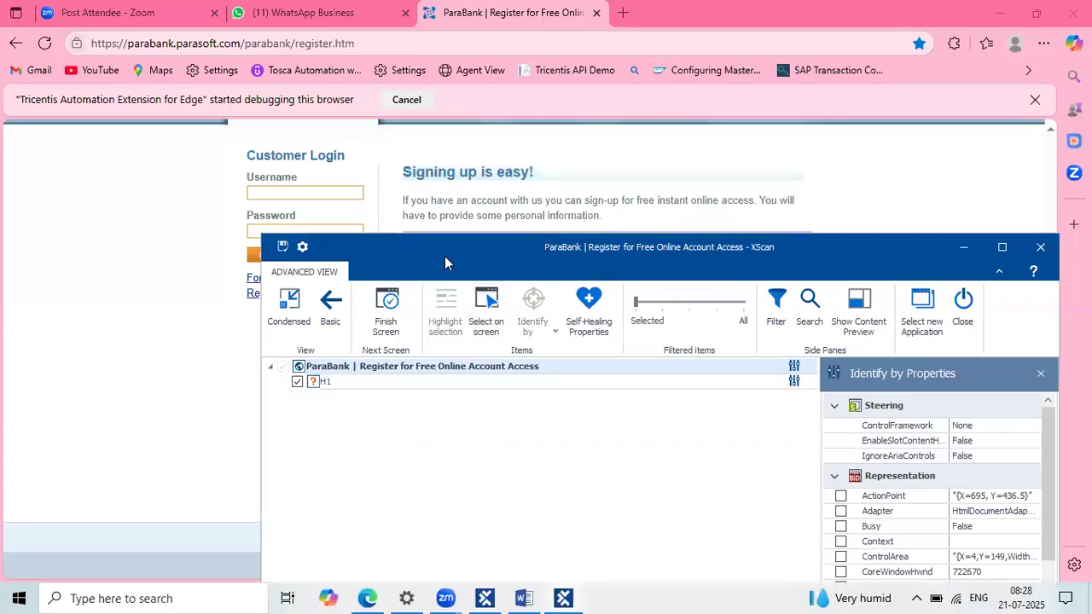
Step: Move XScan to the right edge beside the form and turn Select on screen back on
drag(444, 256, 871, 104)
click(790, 237)
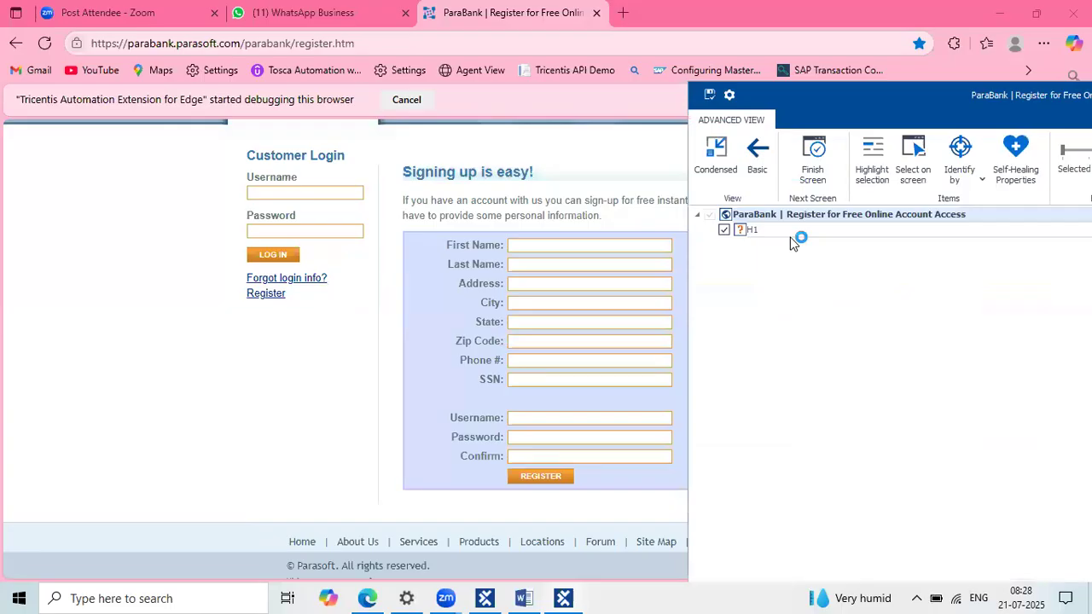
click(779, 232)
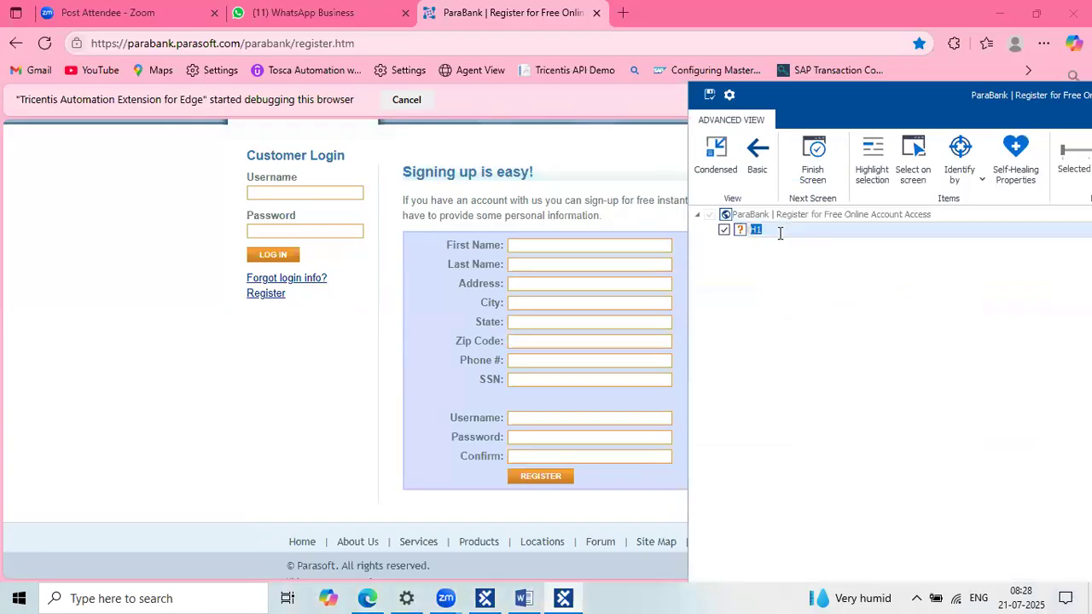
click(900, 152)
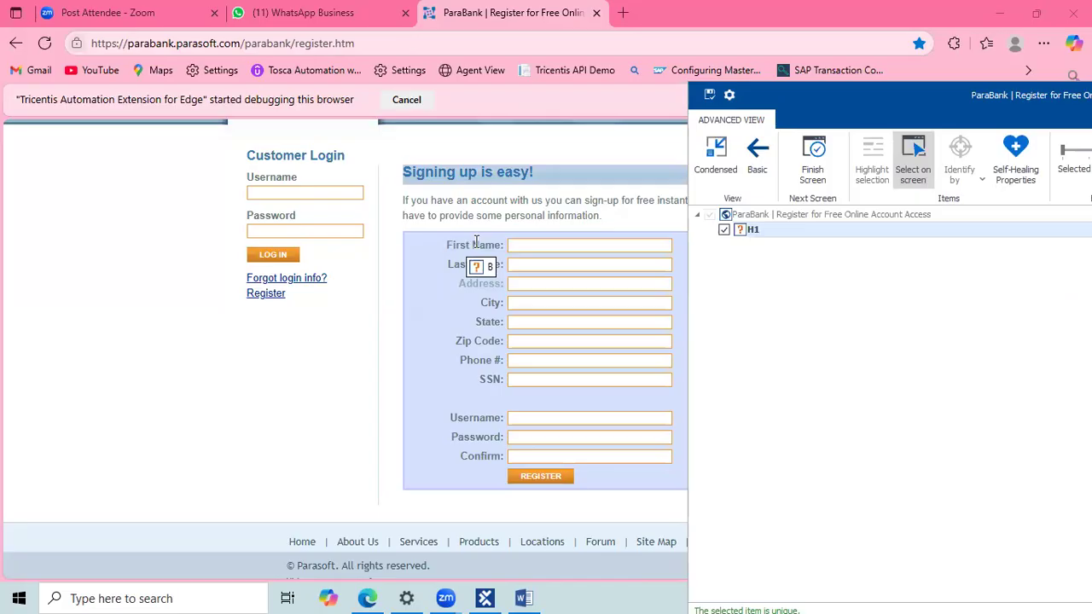
Step: Pick a field label on the registration form, adding a TABLE with a B label child
click(477, 242)
drag(476, 242, 836, 353)
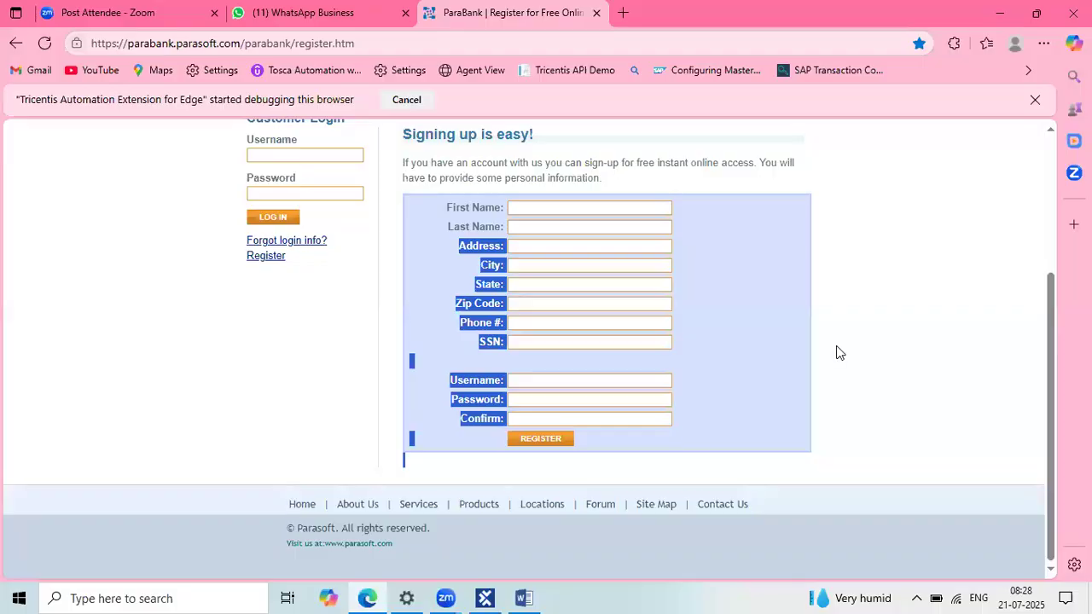
click(836, 352)
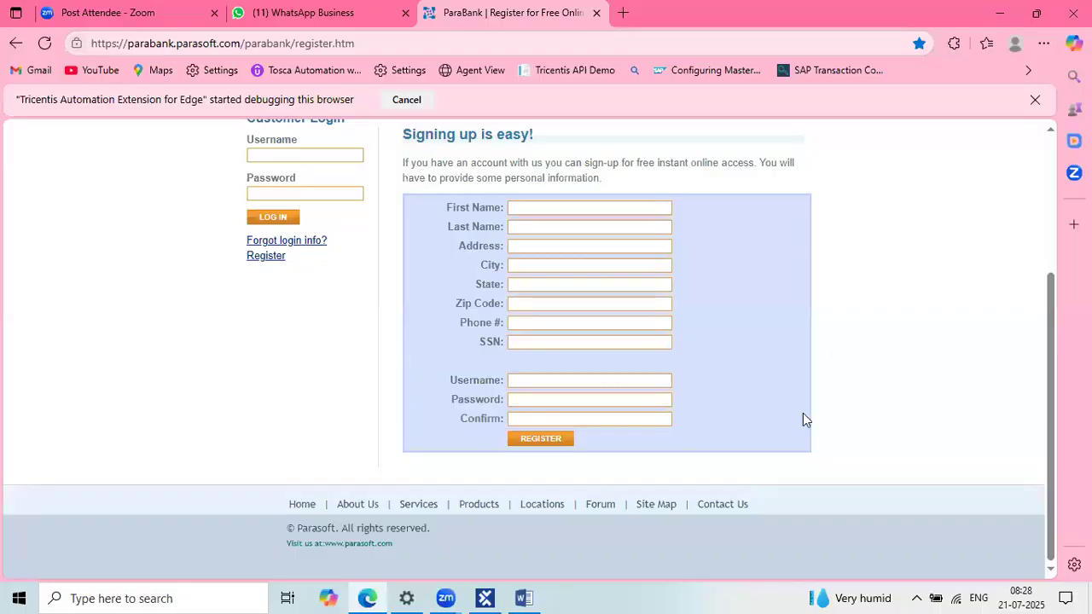
scroll(803, 413, up, 2)
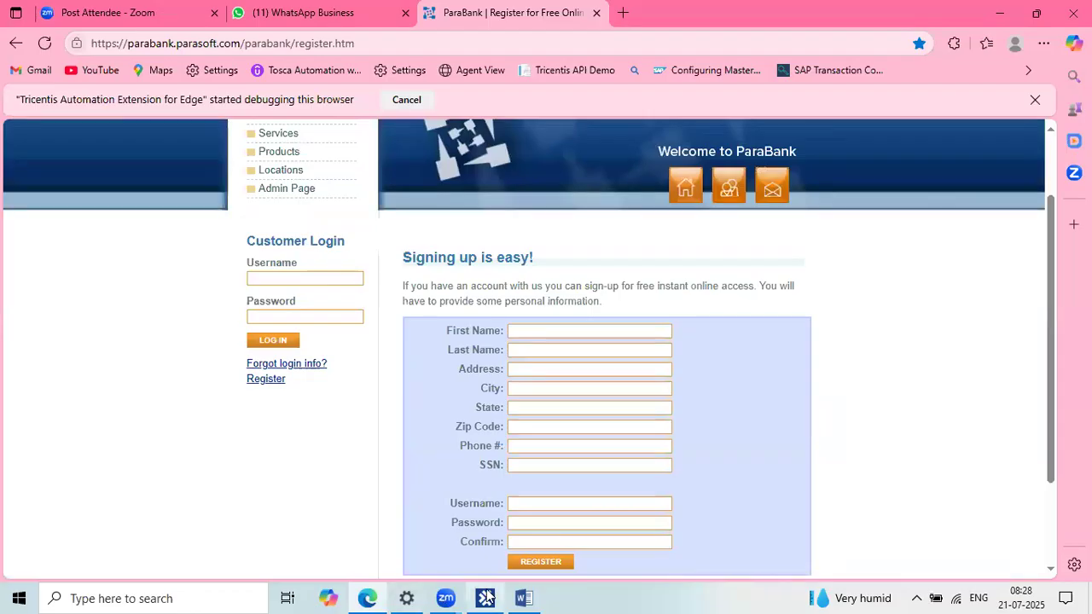
mouse_move(487, 598)
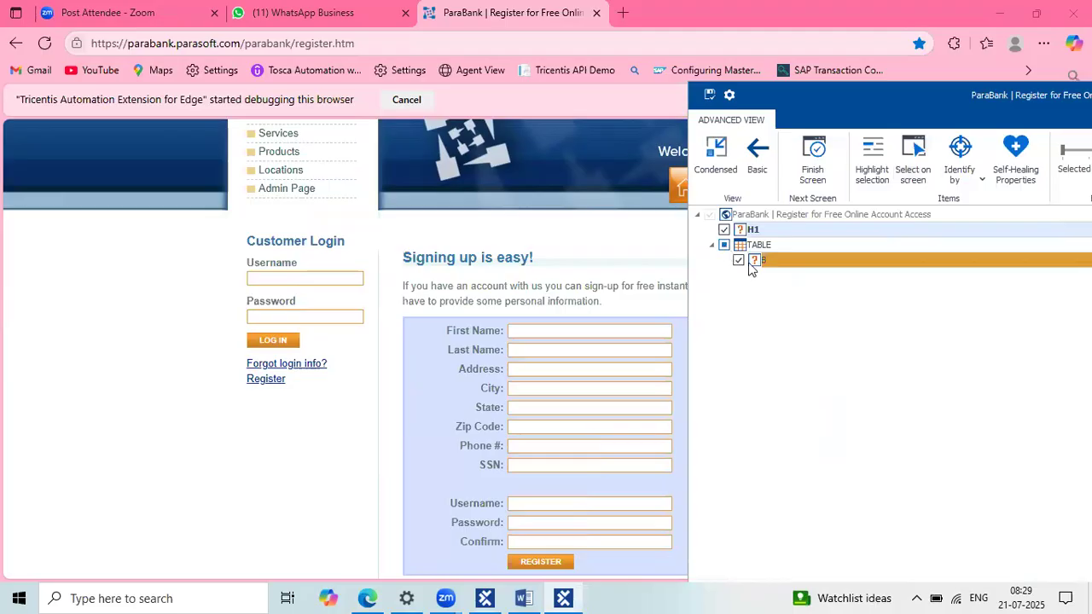
Step: Show all items, untick TABLE, and tick customer.firstName through customer.phoneNumber
click(723, 246)
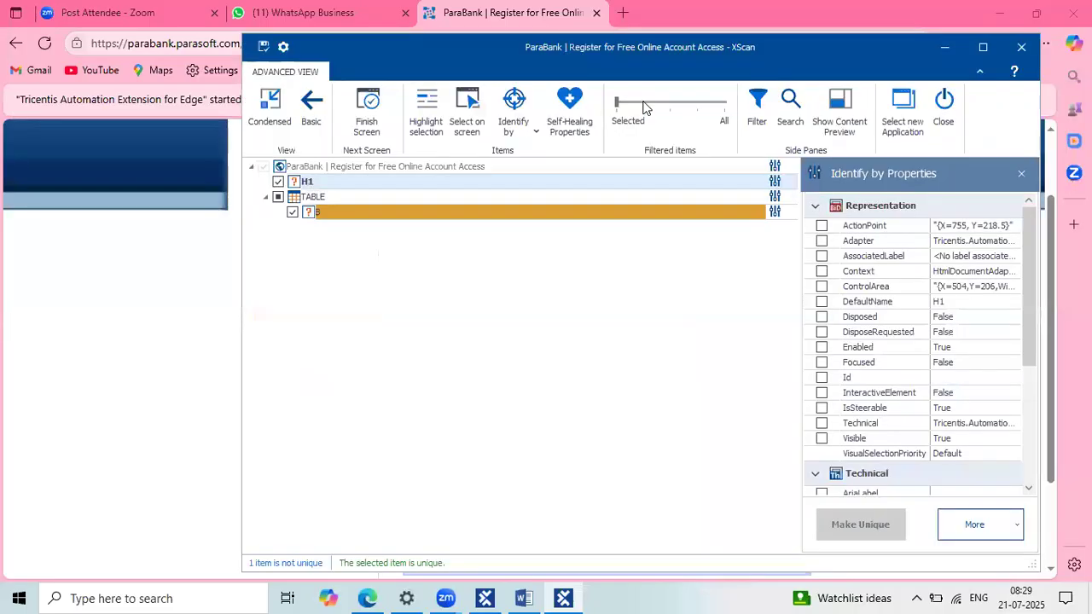
click(645, 107)
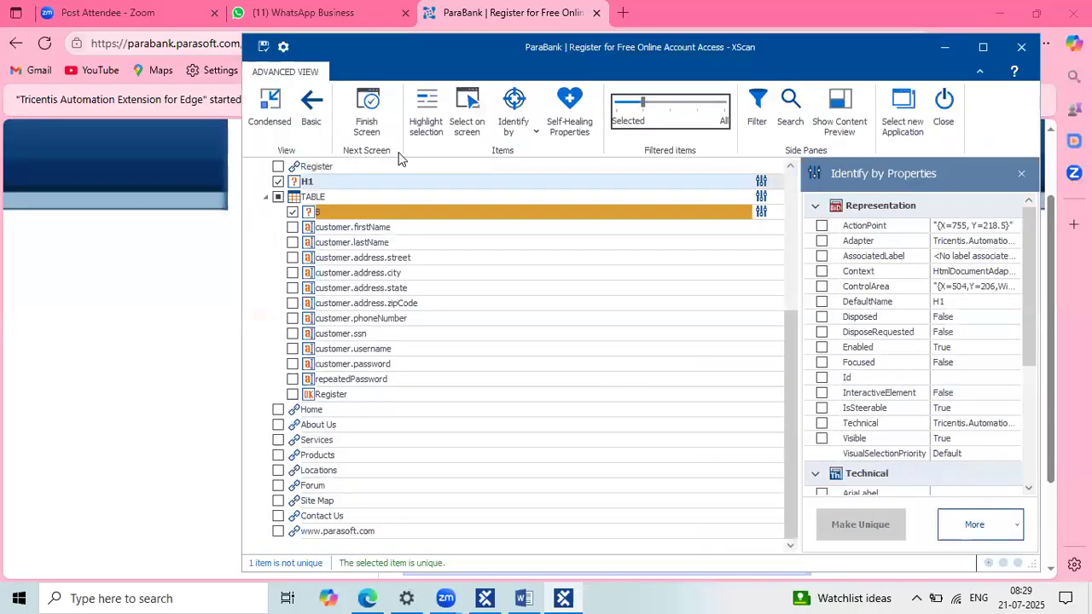
click(276, 198)
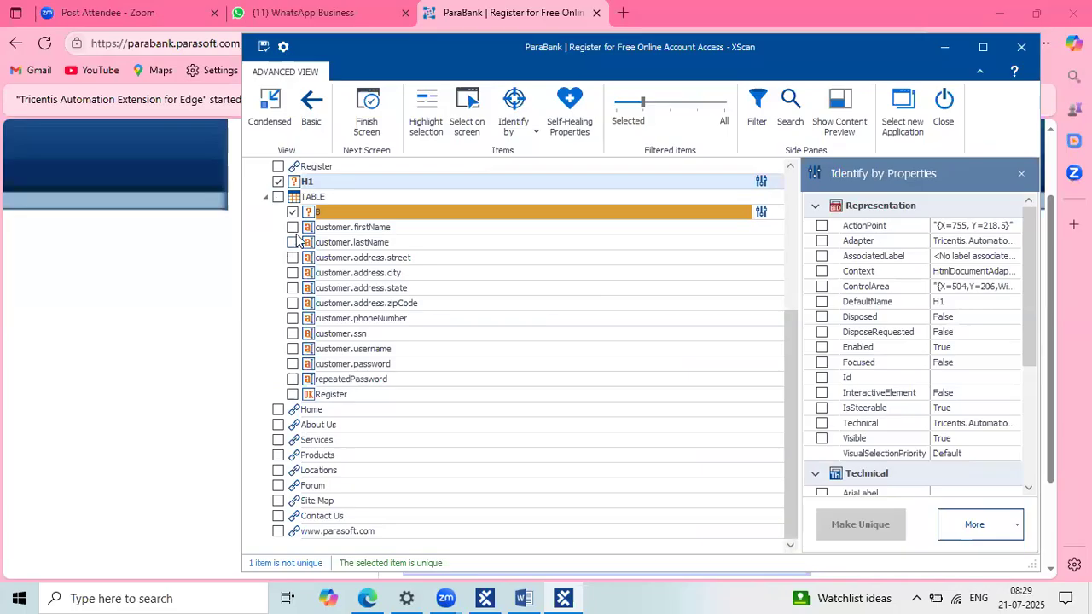
click(292, 228)
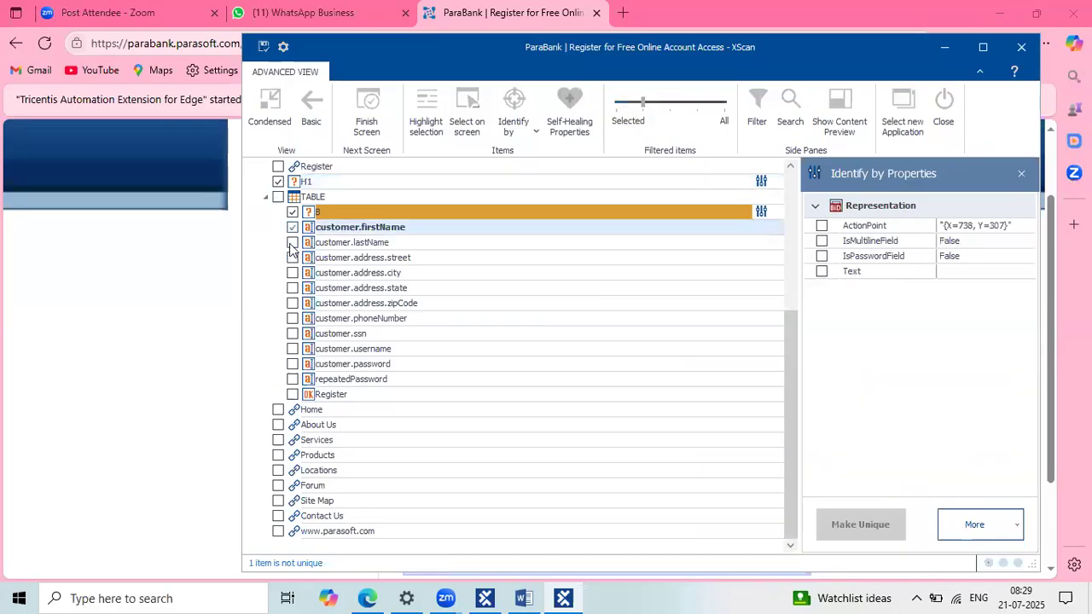
click(291, 244)
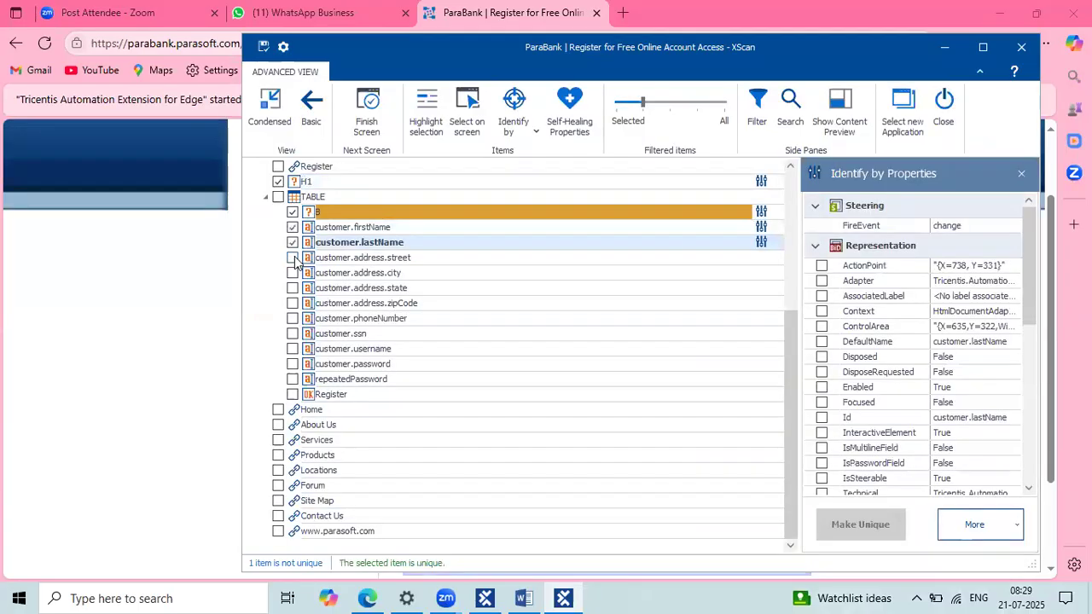
click(293, 258)
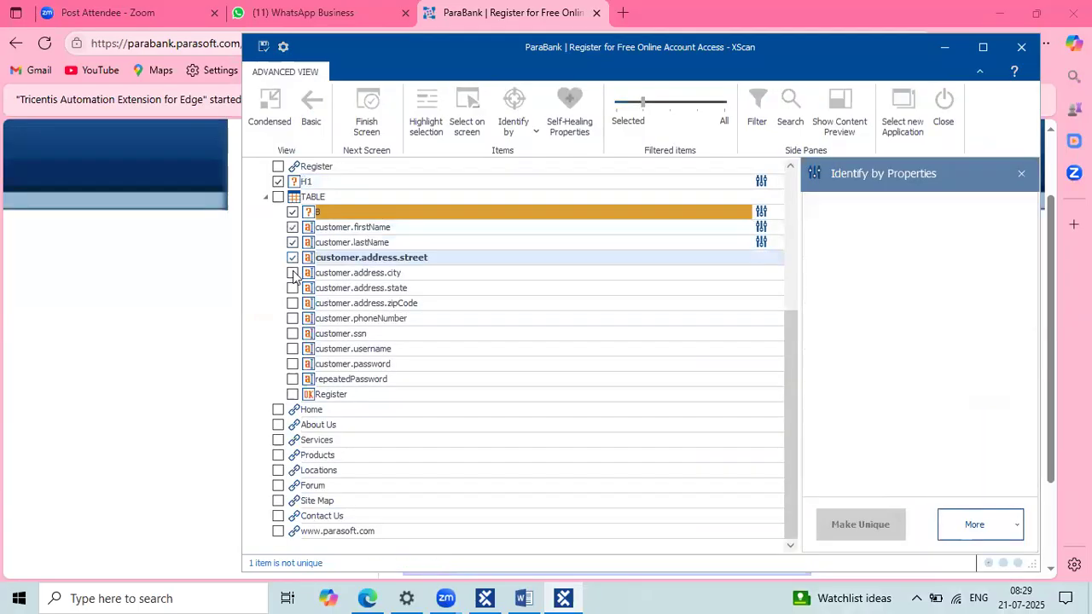
click(293, 273)
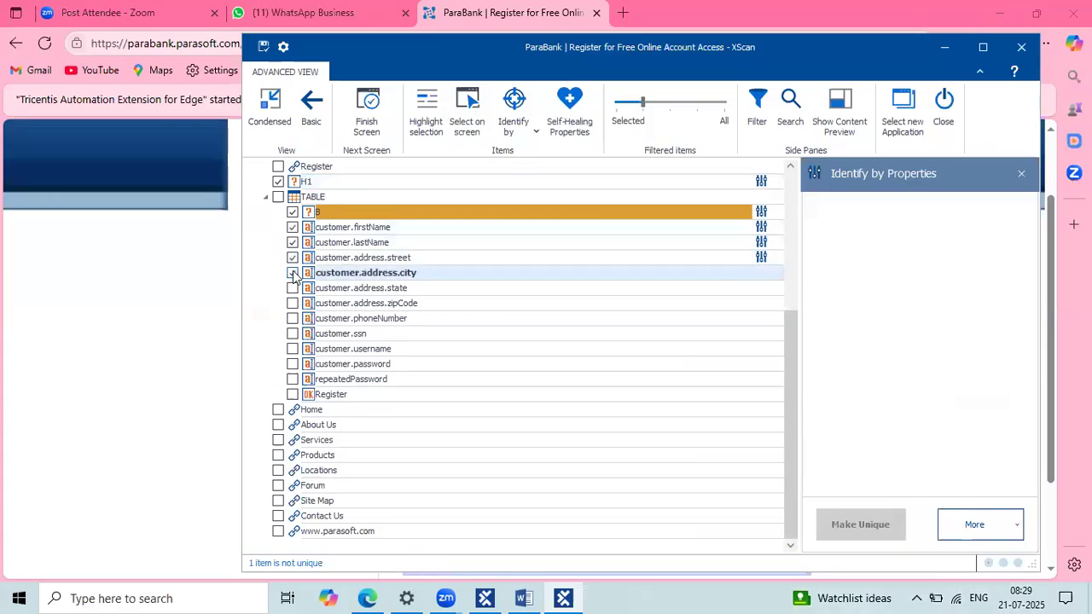
click(292, 290)
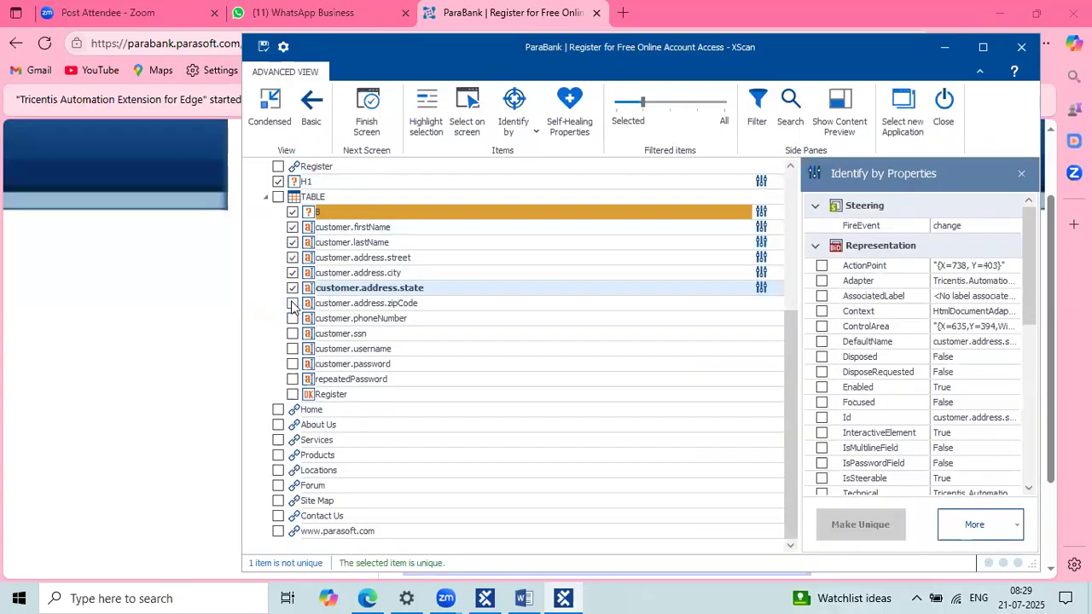
click(293, 304)
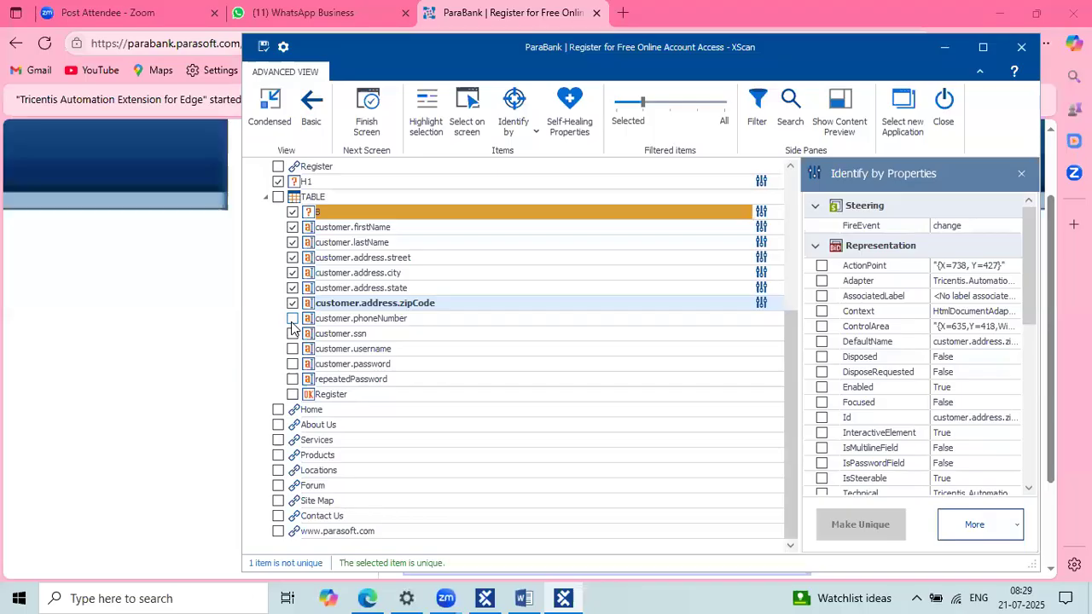
click(292, 319)
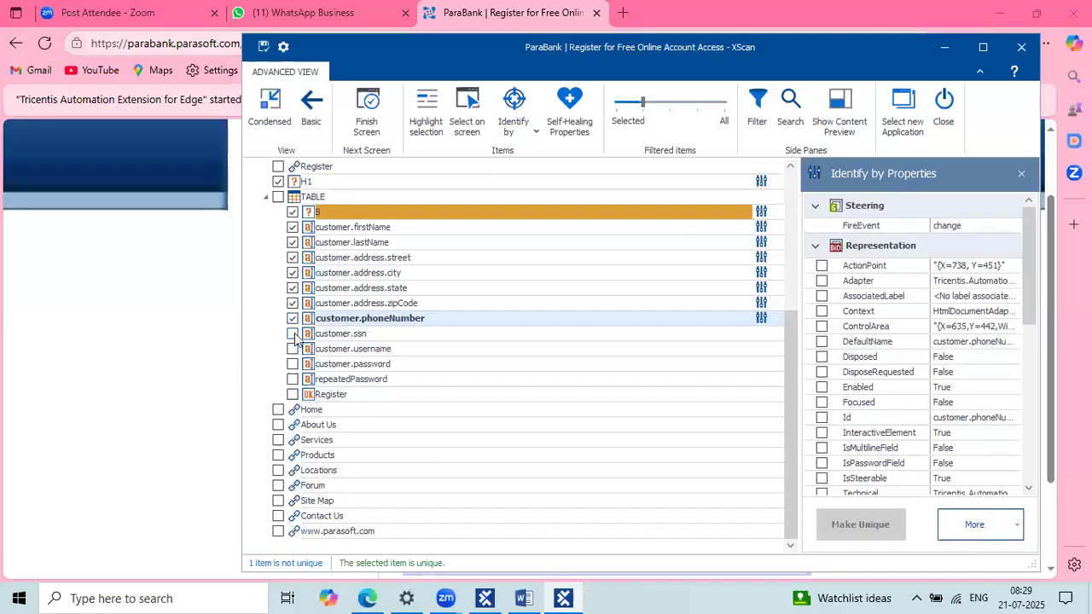
Step: Tick customer.ssn, customer.username, customer.password, repeatedPassword and Register, then filter to Selected items
click(293, 334)
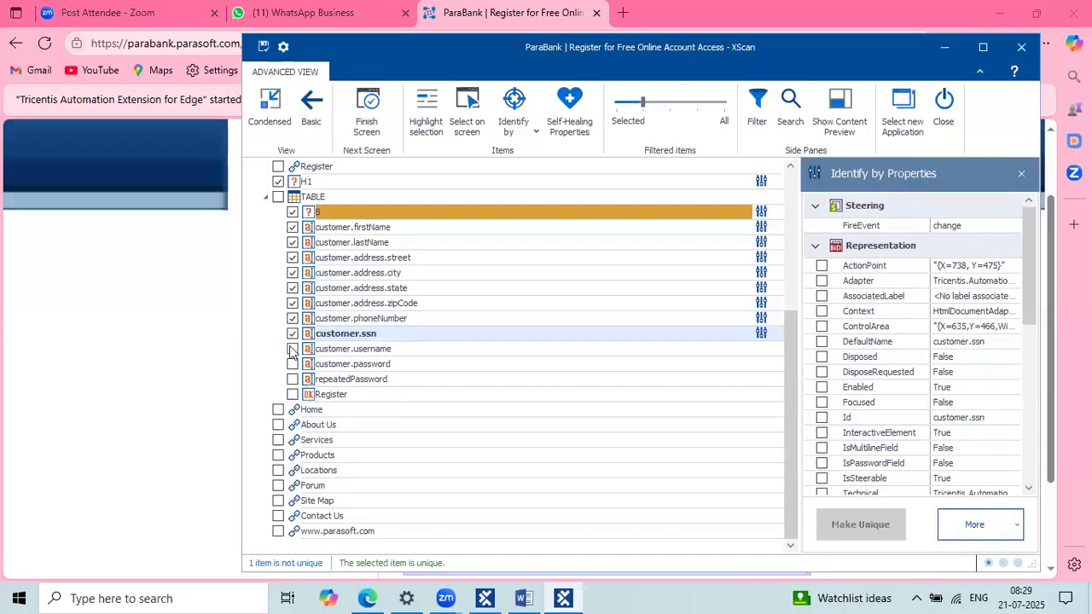
click(293, 349)
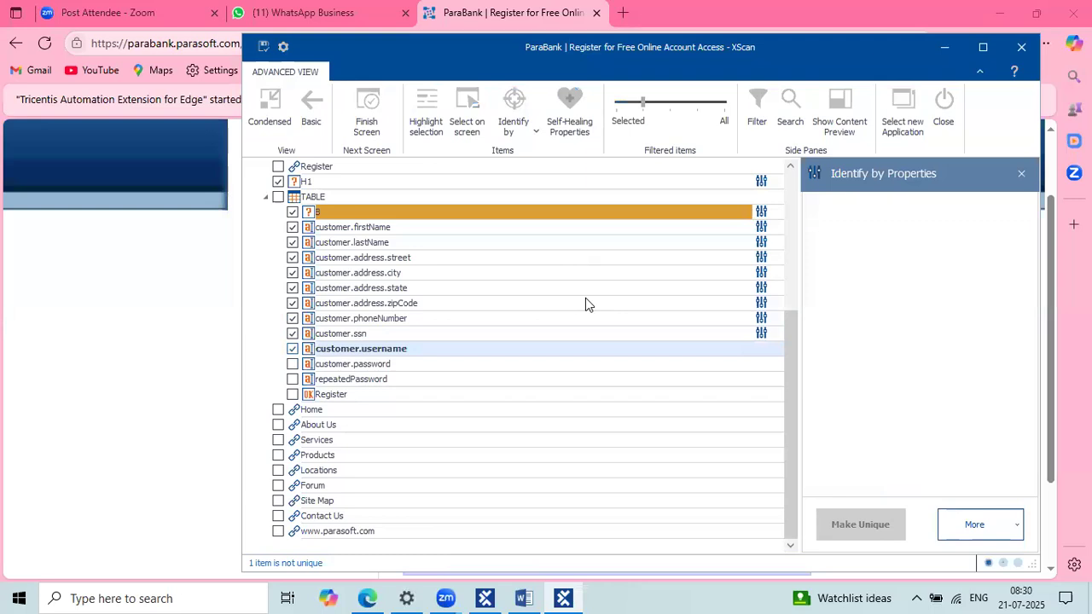
click(292, 365)
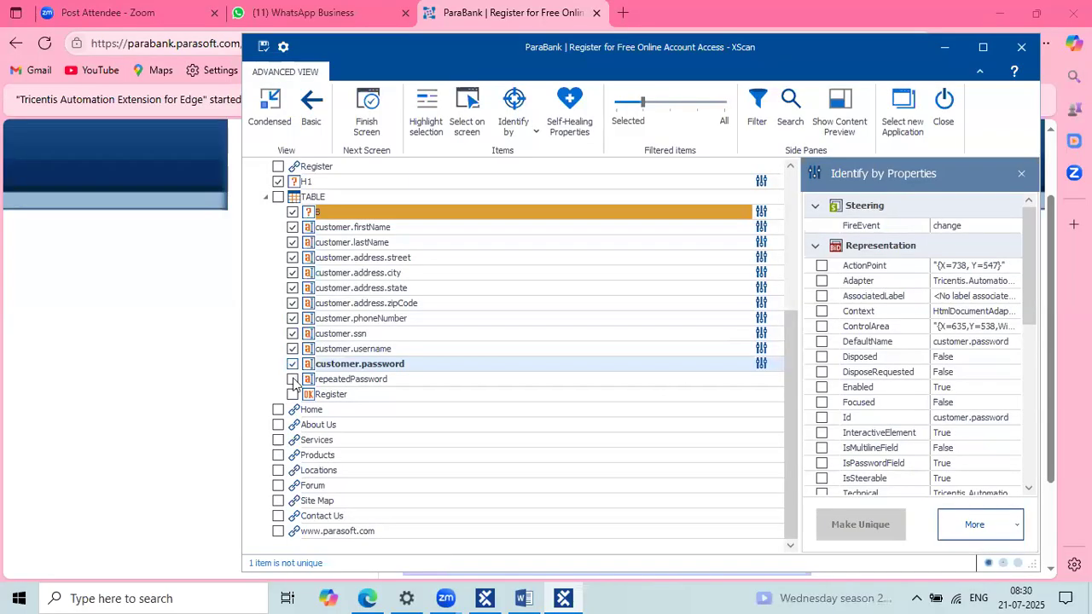
click(292, 379)
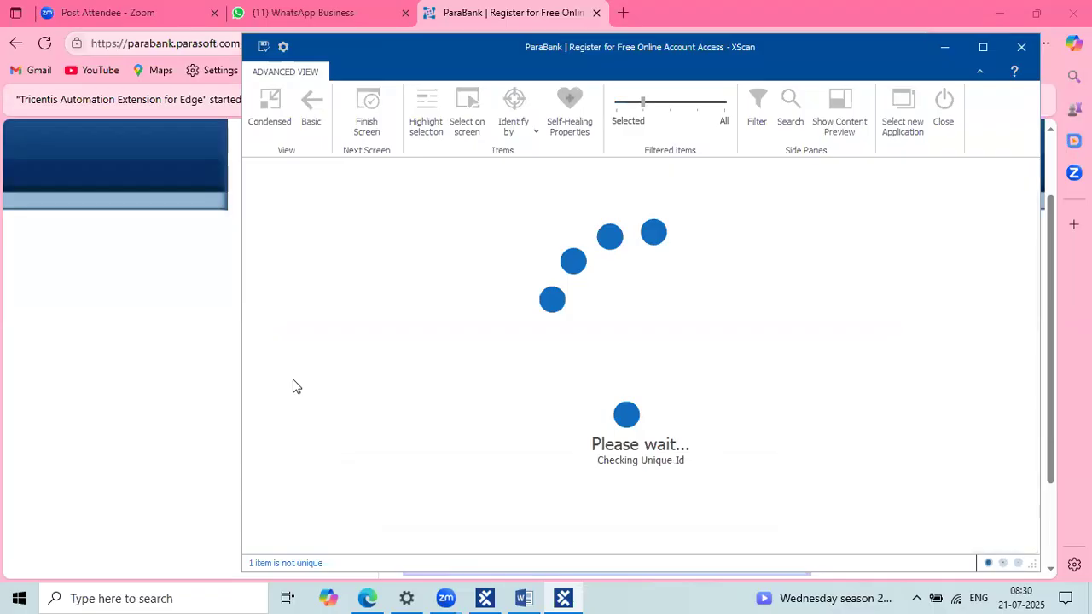
click(293, 395)
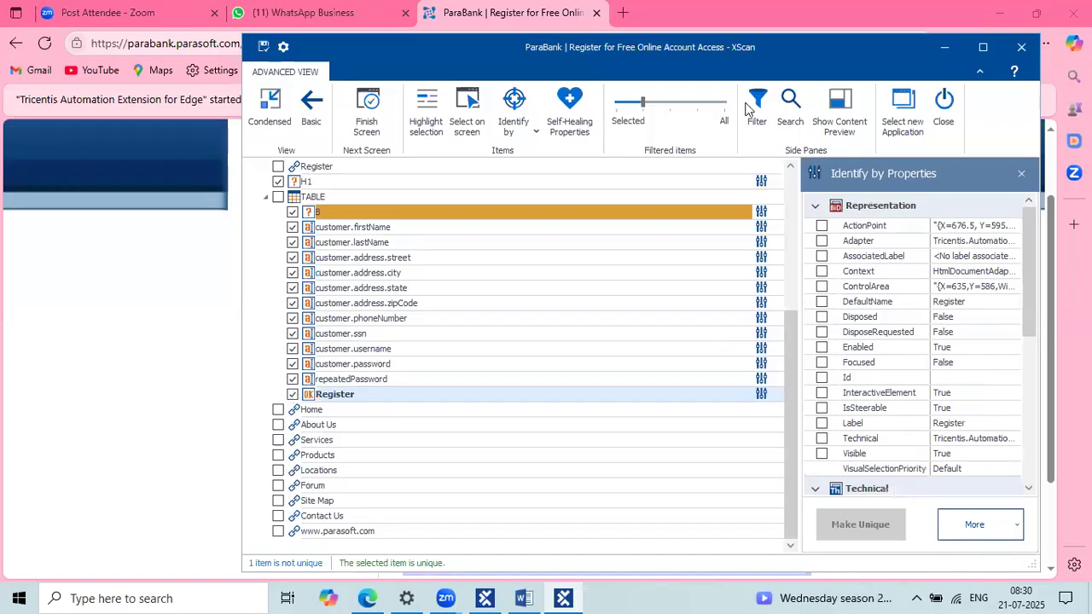
click(620, 109)
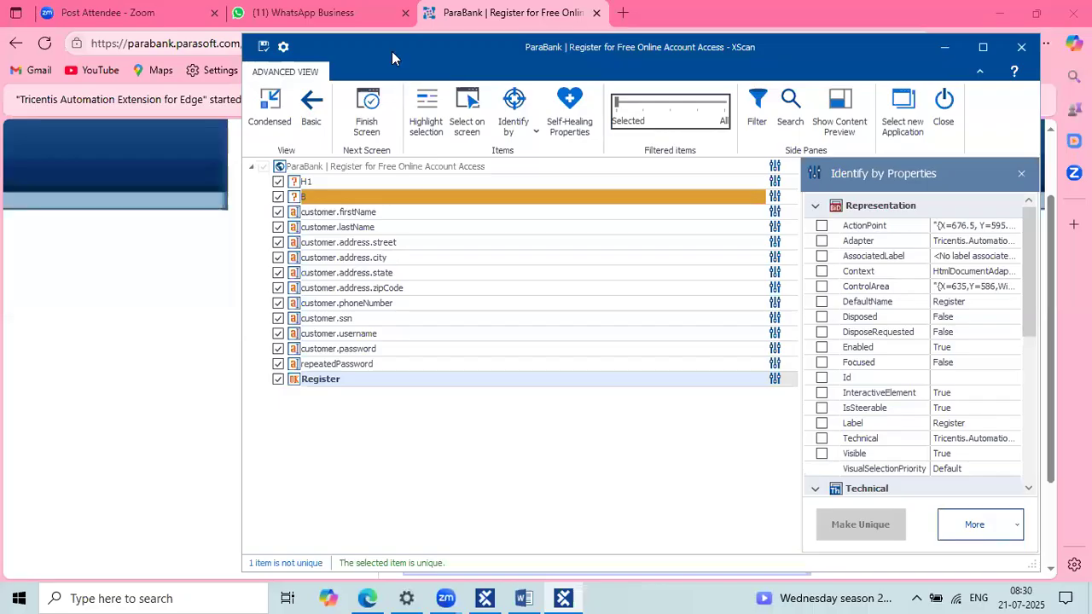
Step: Review the identification properties of the H1 heading and the B label
drag(392, 49, 426, 56)
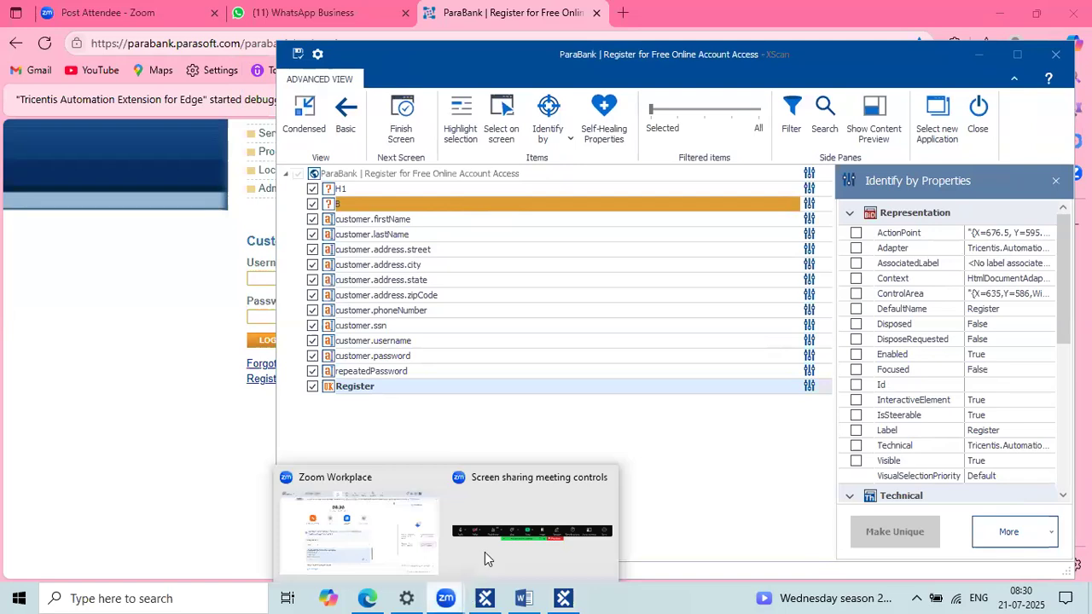
click(461, 200)
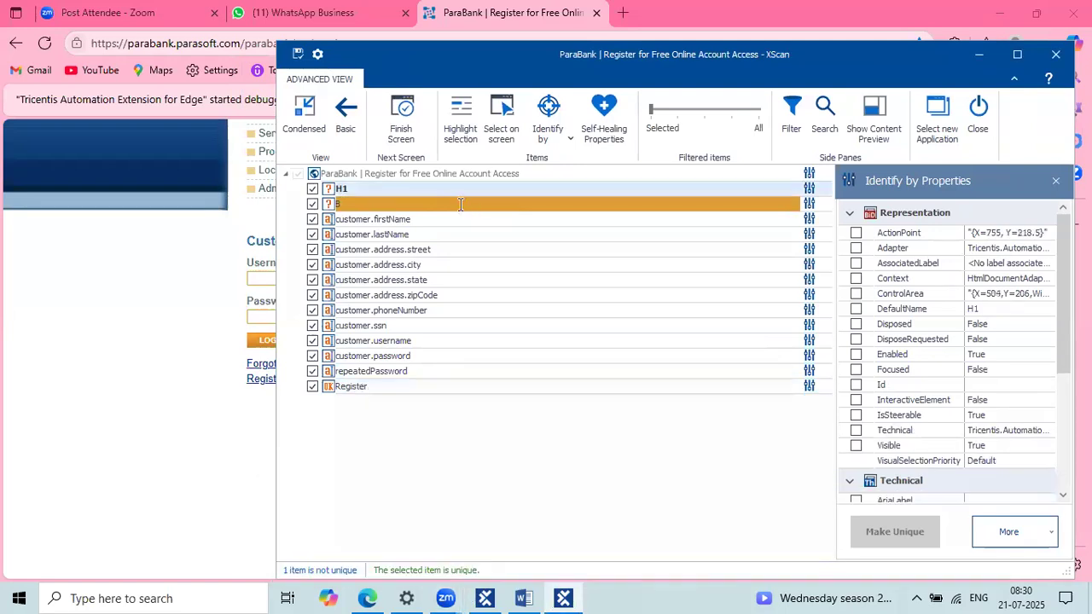
click(461, 205)
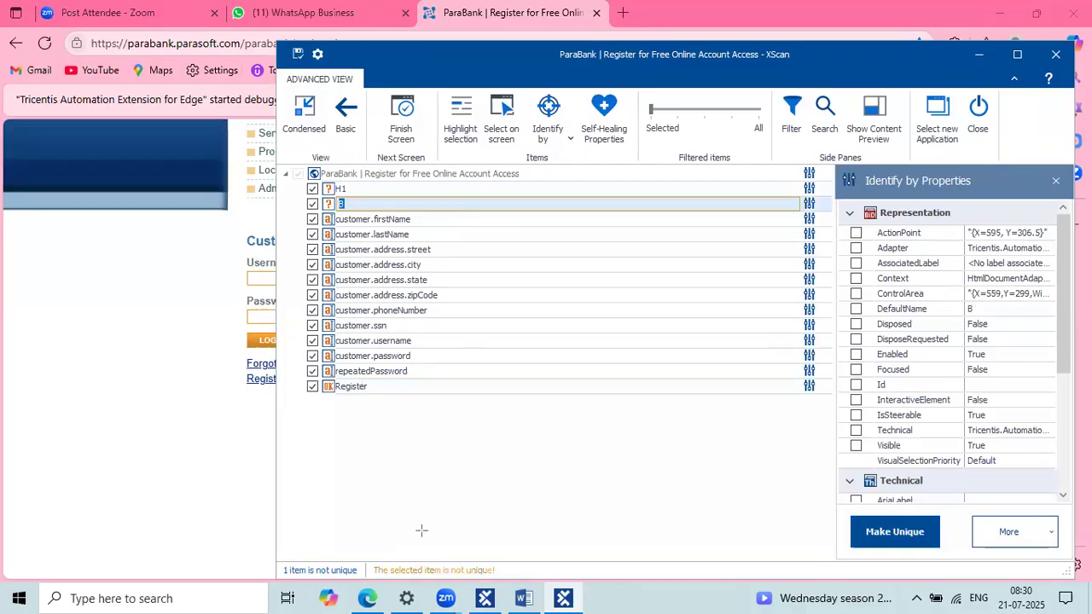
Step: Scroll B's Identify by Properties to the Technical section and tick InnerText
drag(365, 549, 528, 585)
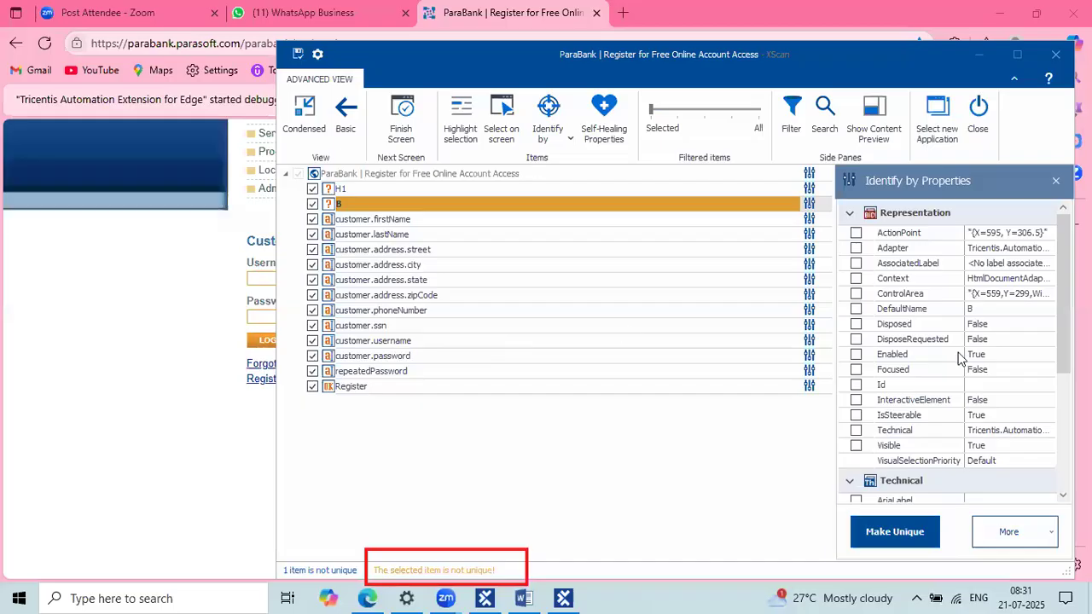
scroll(959, 358, down, 5)
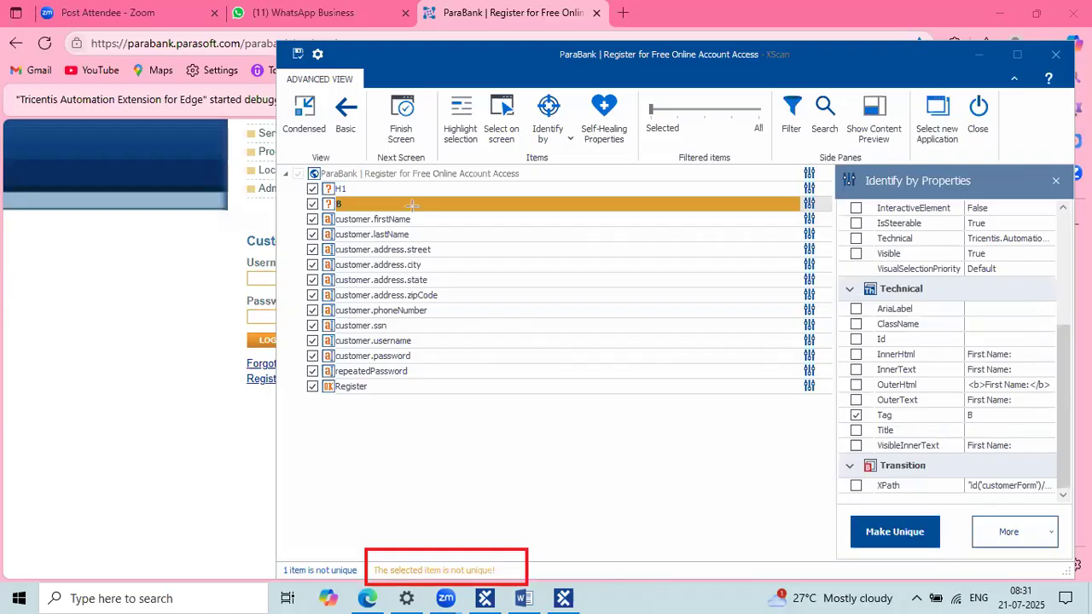
mouse_move(345, 200)
mouse_down()
mouse_move(914, 344)
mouse_move(832, 422)
mouse_move(851, 411)
mouse_up()
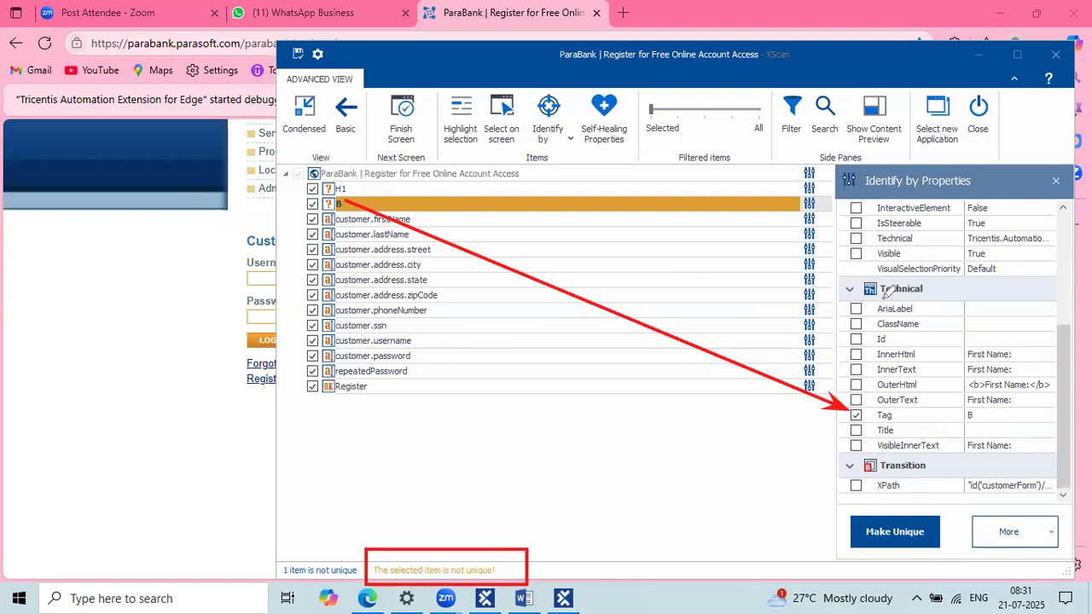
mouse_move(951, 328)
mouse_down()
mouse_move(966, 315)
mouse_move(1033, 317)
mouse_up()
drag(968, 329, 1028, 330)
drag(856, 323, 875, 321)
drag(984, 338, 993, 340)
drag(865, 371, 893, 361)
drag(1013, 371, 1035, 353)
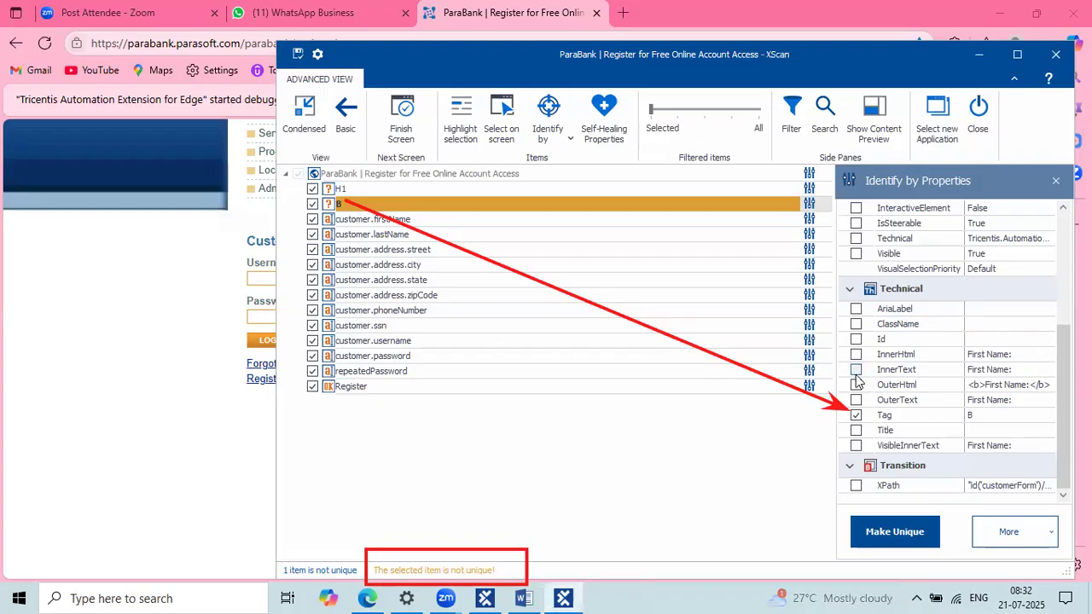
click(856, 374)
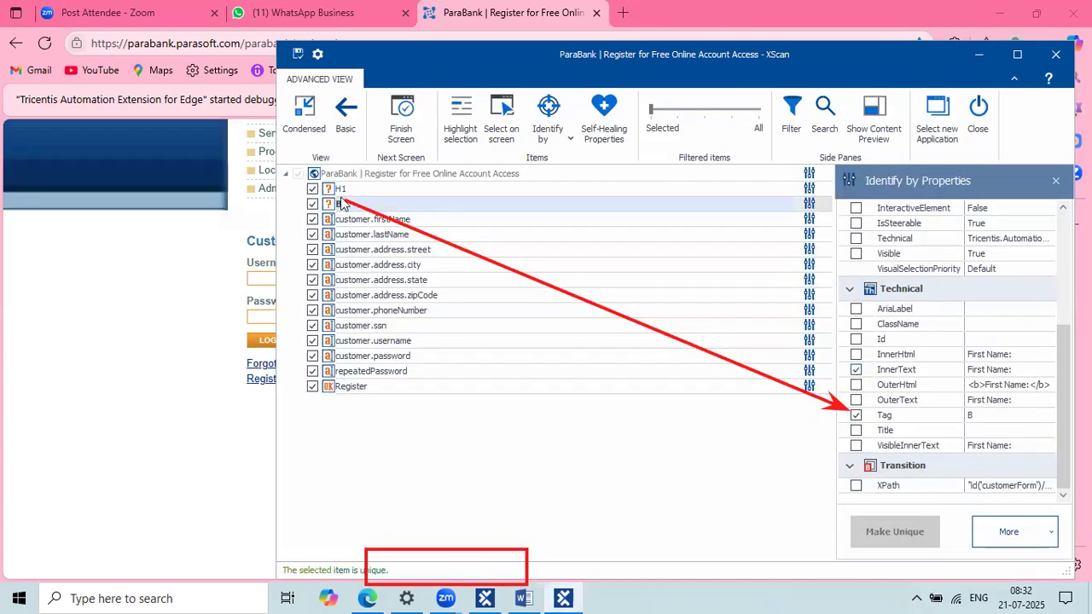
Step: Check B's InnerText value and the Register button's properties, then minimise XScan to the ParaBank form
click(1016, 367)
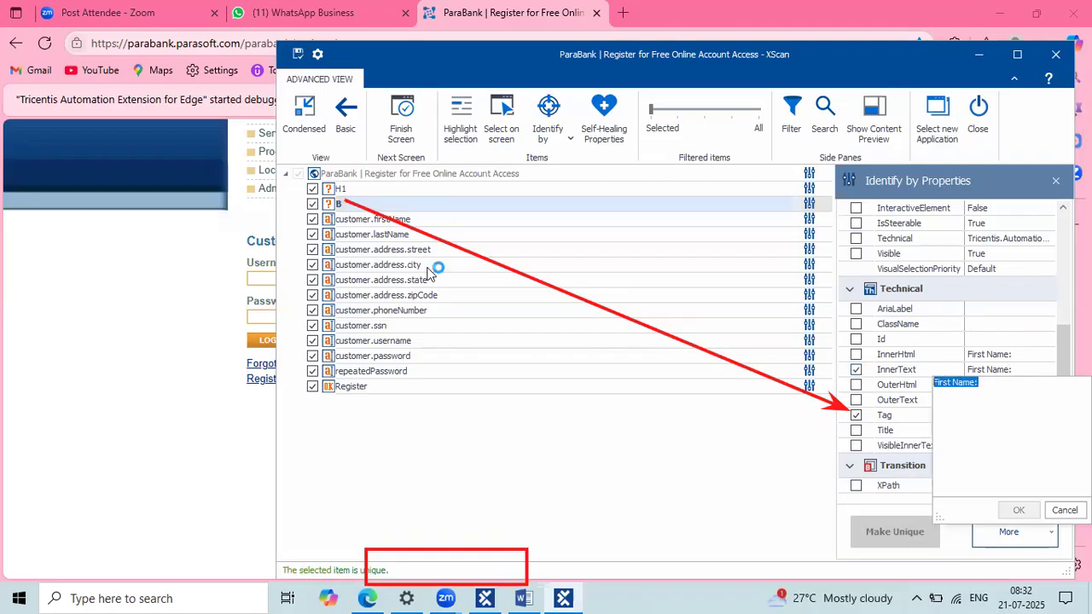
double_click(355, 205)
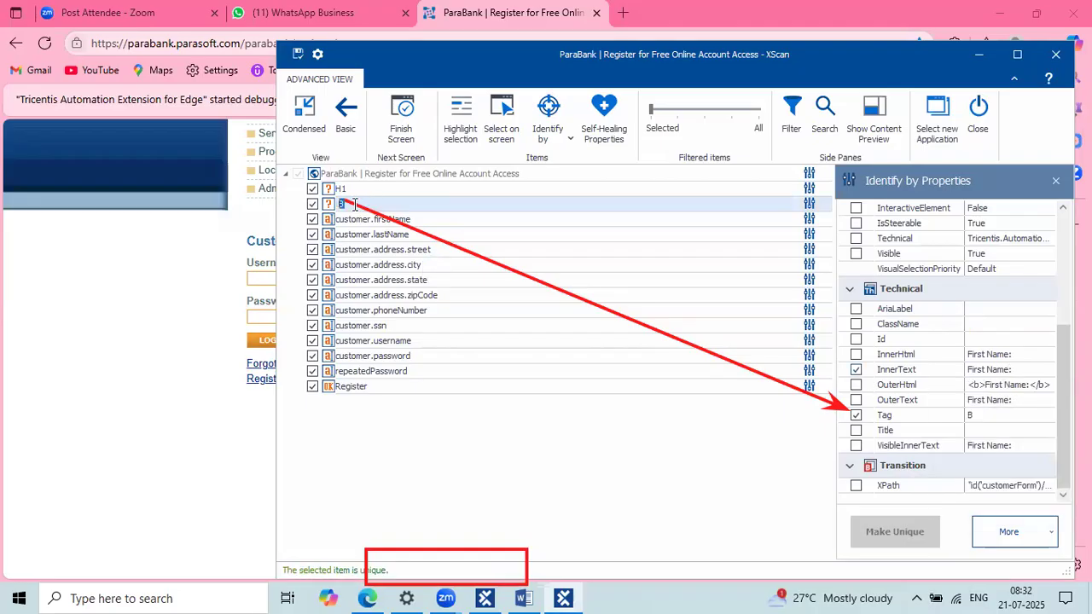
click(449, 391)
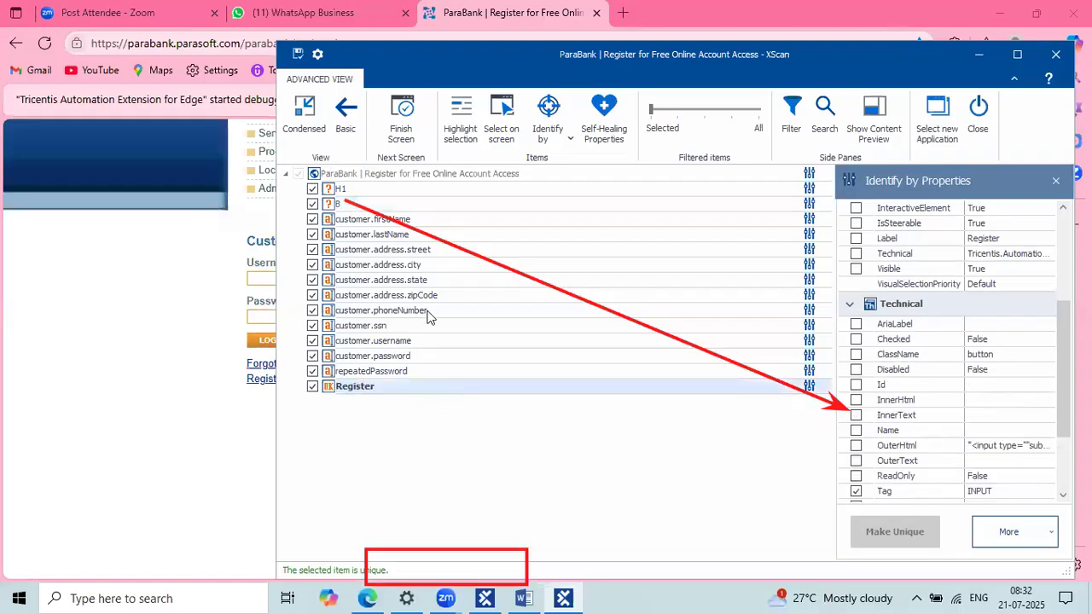
click(353, 205)
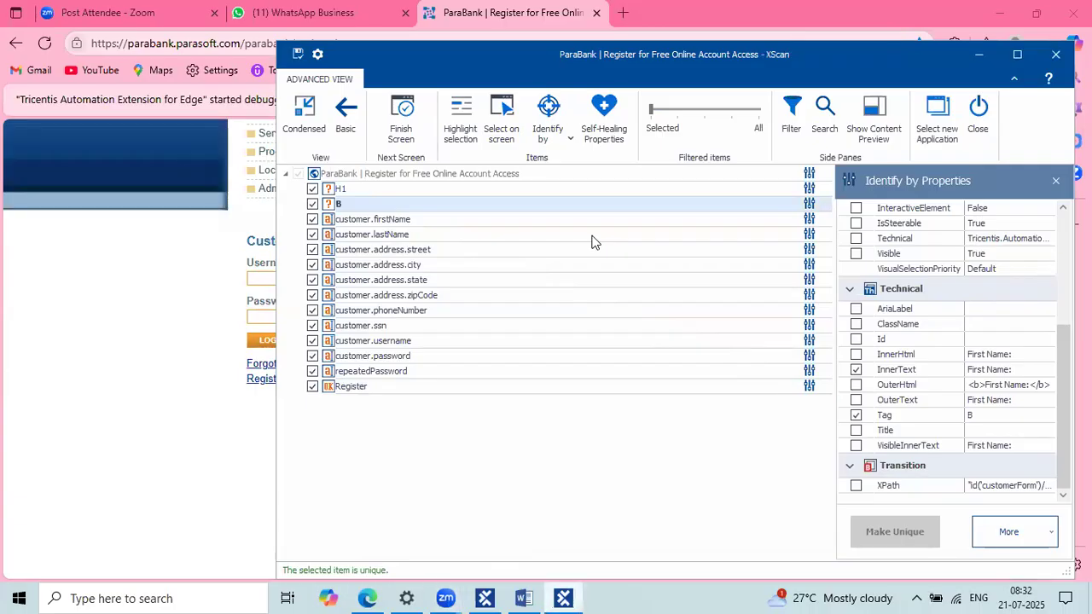
click(574, 596)
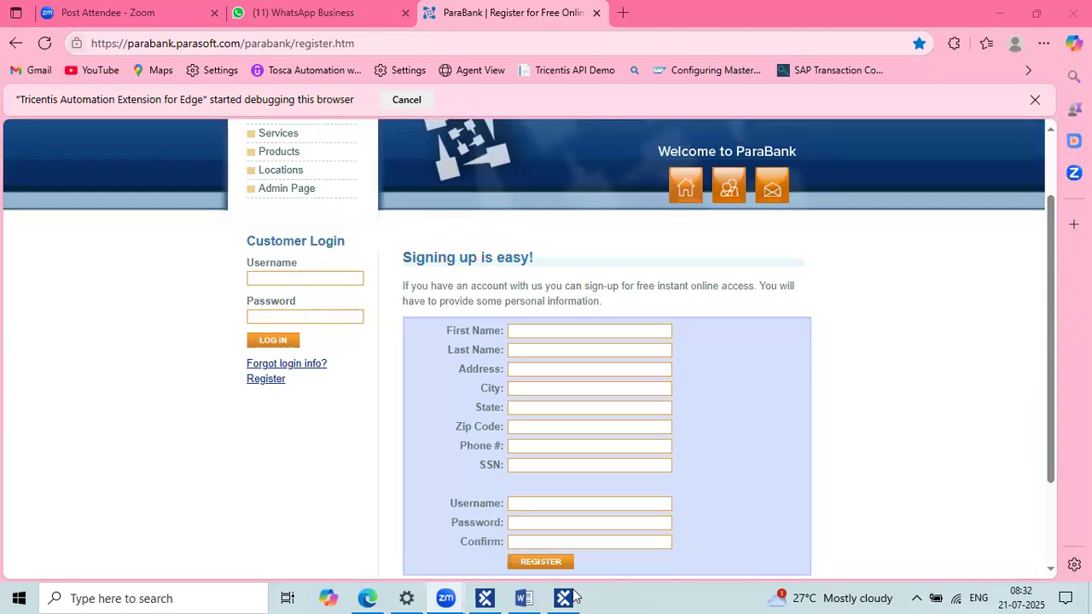
Step: Restore XScan, select row B and open its InnerText value 'First Name:' in the editor
click(572, 597)
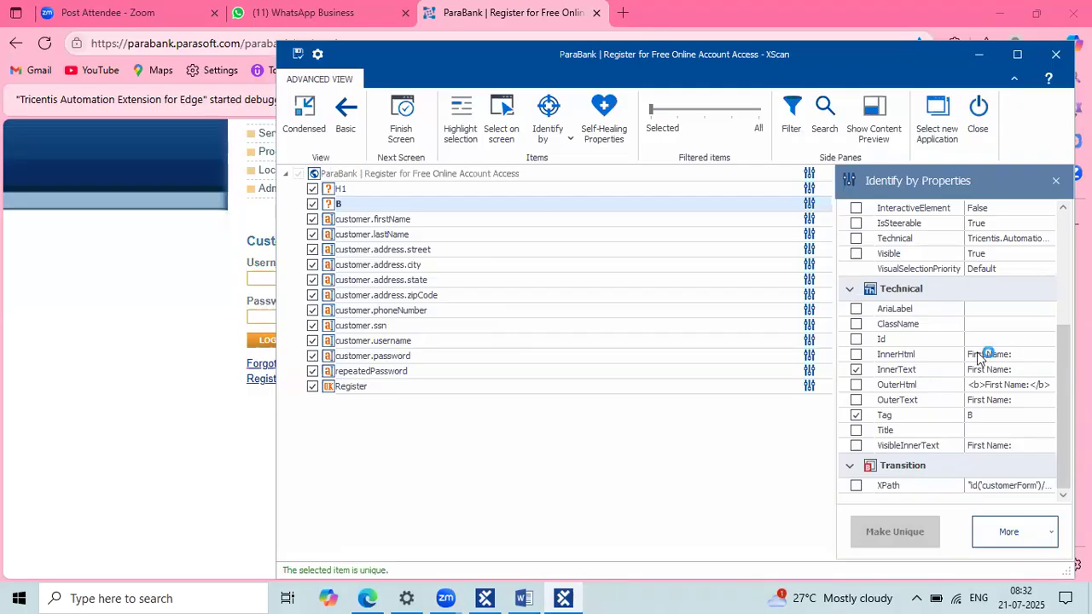
scroll(977, 354, up, 4)
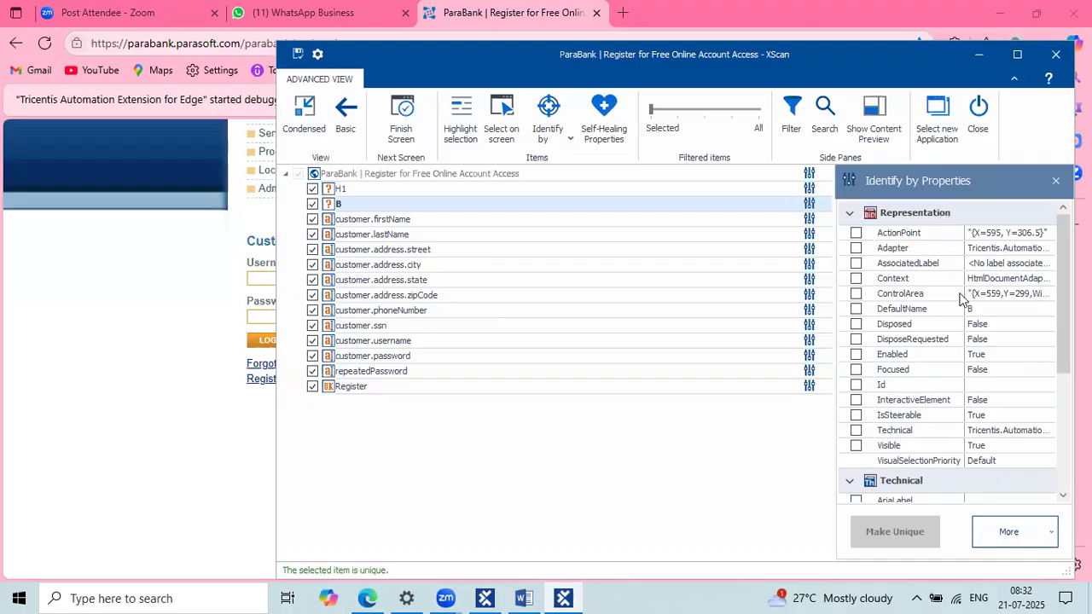
scroll(916, 459, down, 4)
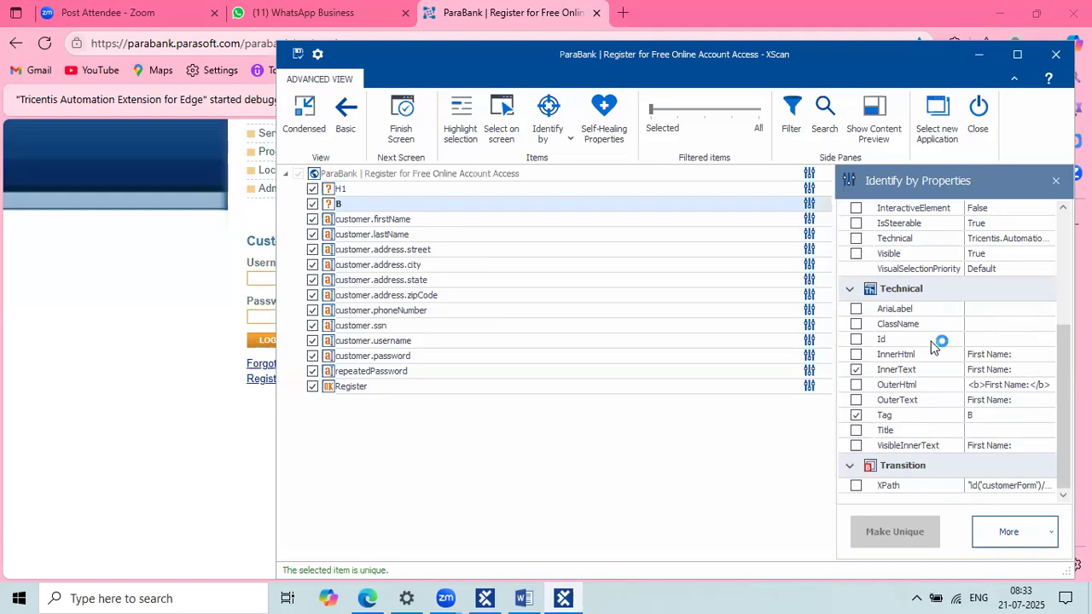
scroll(936, 346, up, 4)
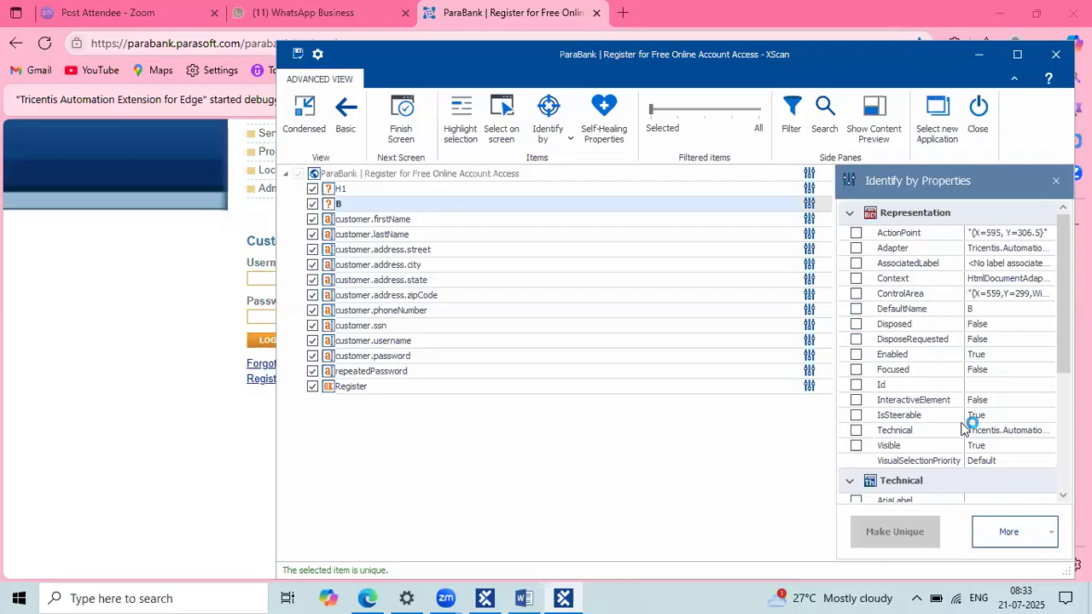
scroll(930, 346, down, 4)
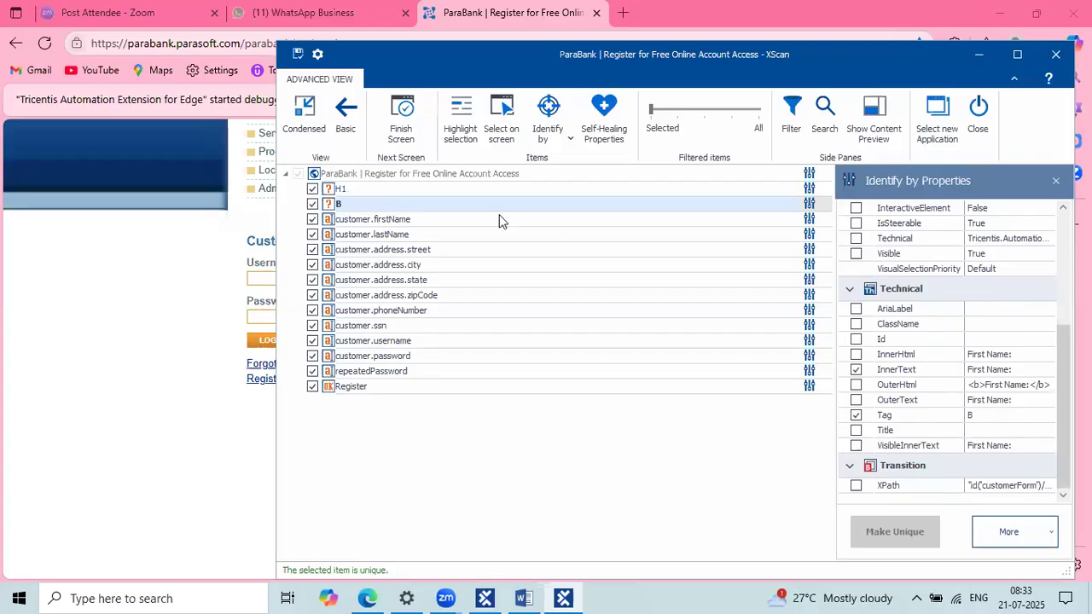
click(404, 204)
click(998, 382)
click(936, 368)
click(361, 204)
click(915, 374)
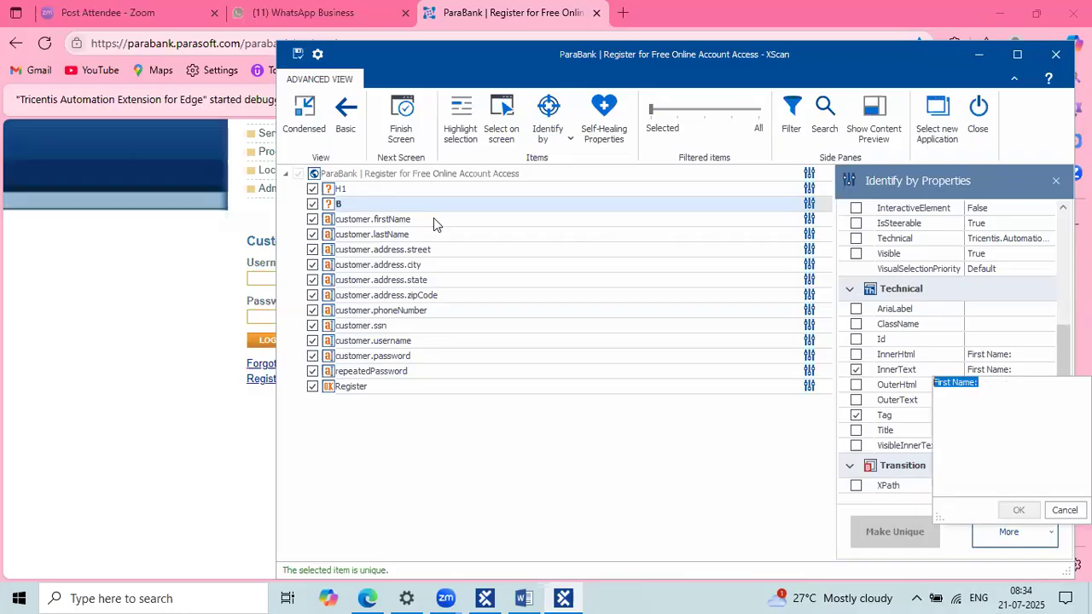
Step: Rename the B element to 'First Name: label'
click(350, 218)
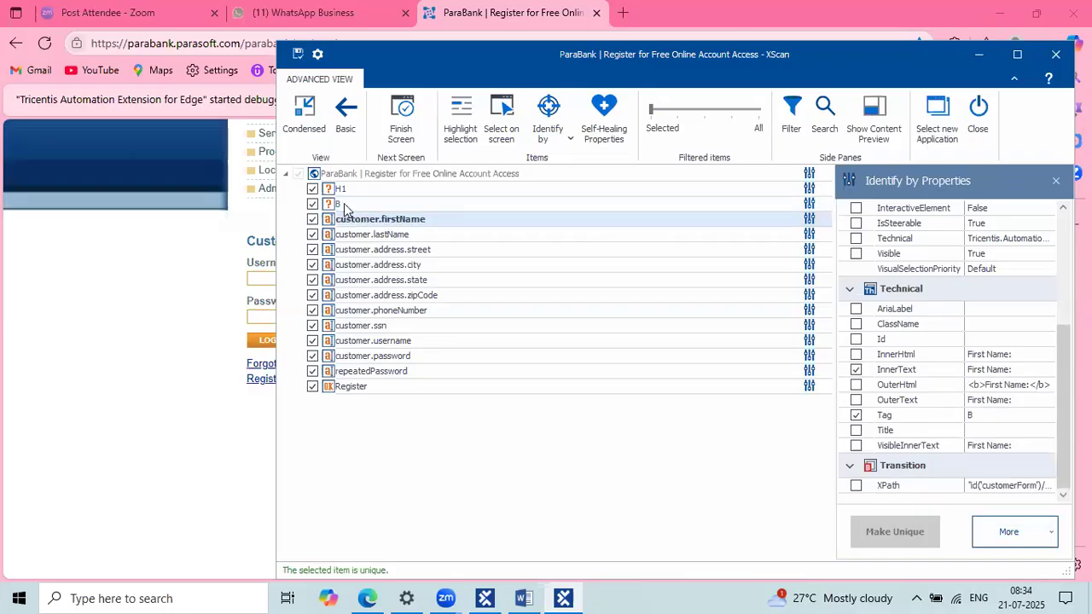
click(344, 203)
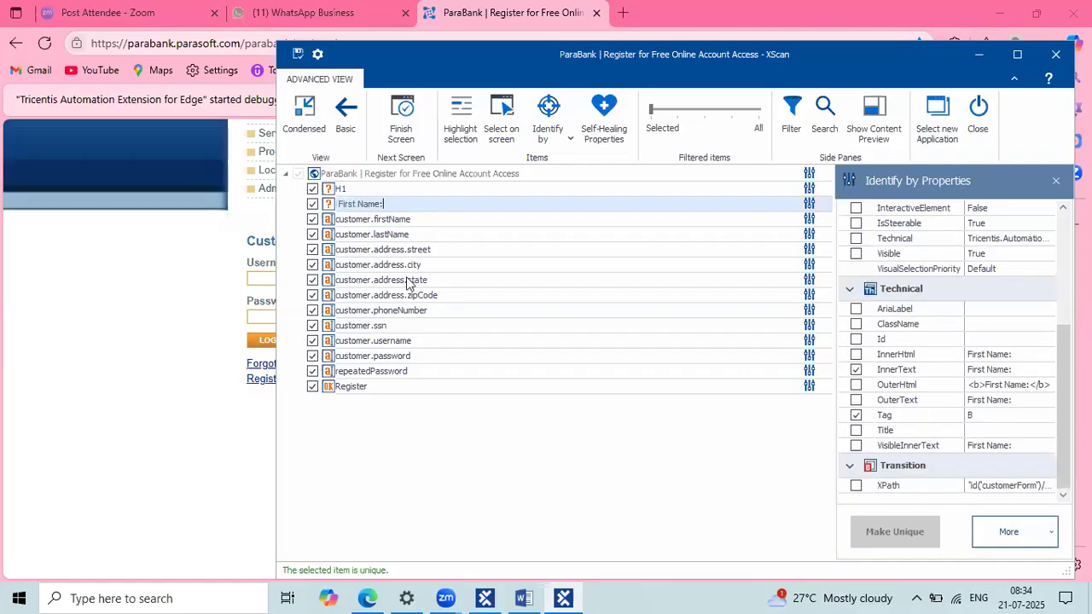
click(408, 282)
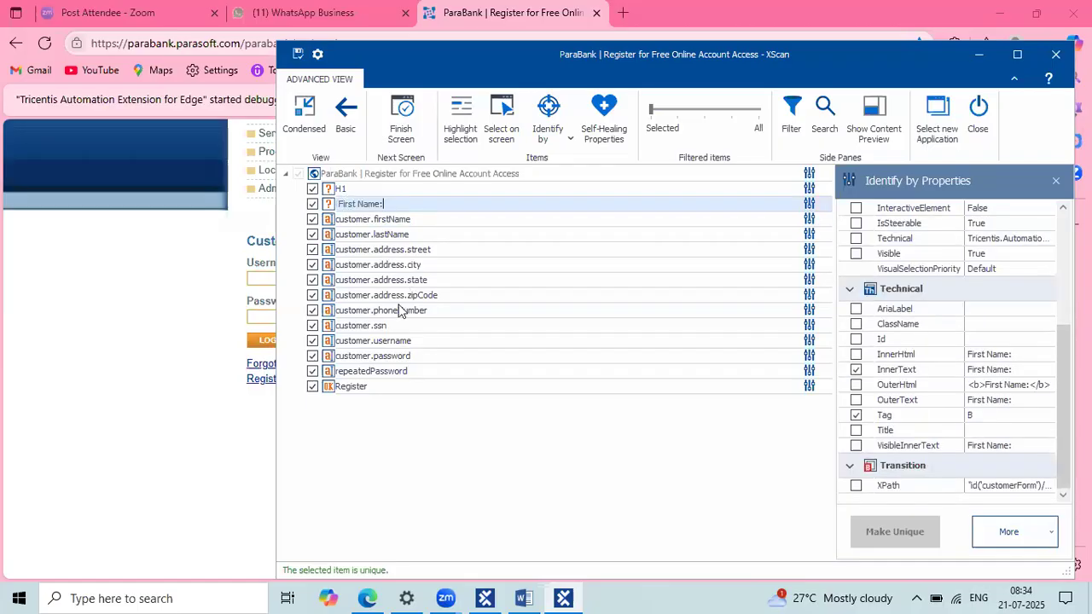
click(388, 207)
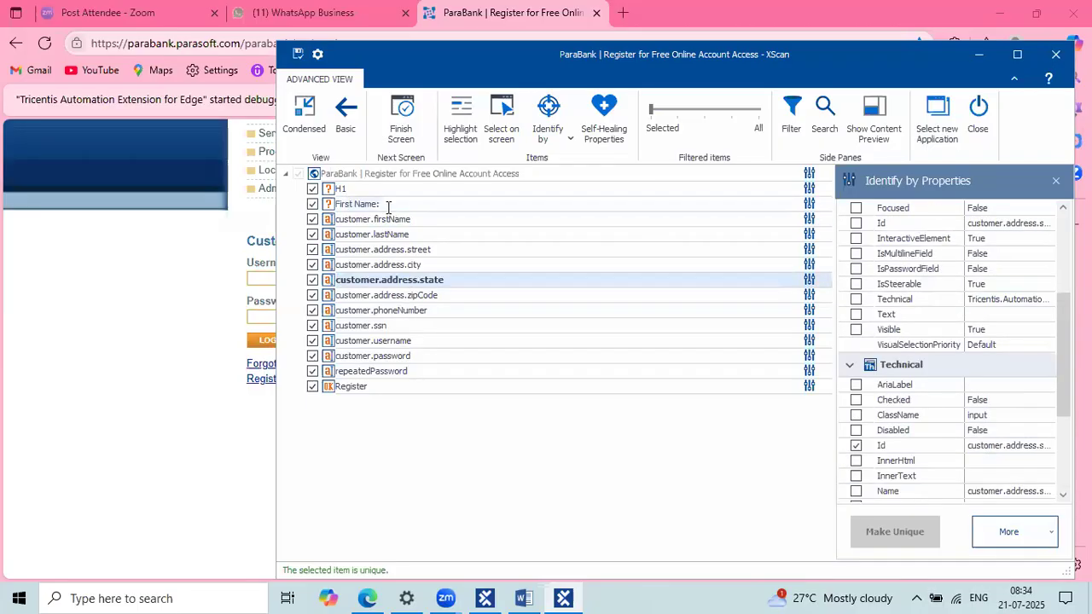
click(388, 208)
text(label)
key(Return)
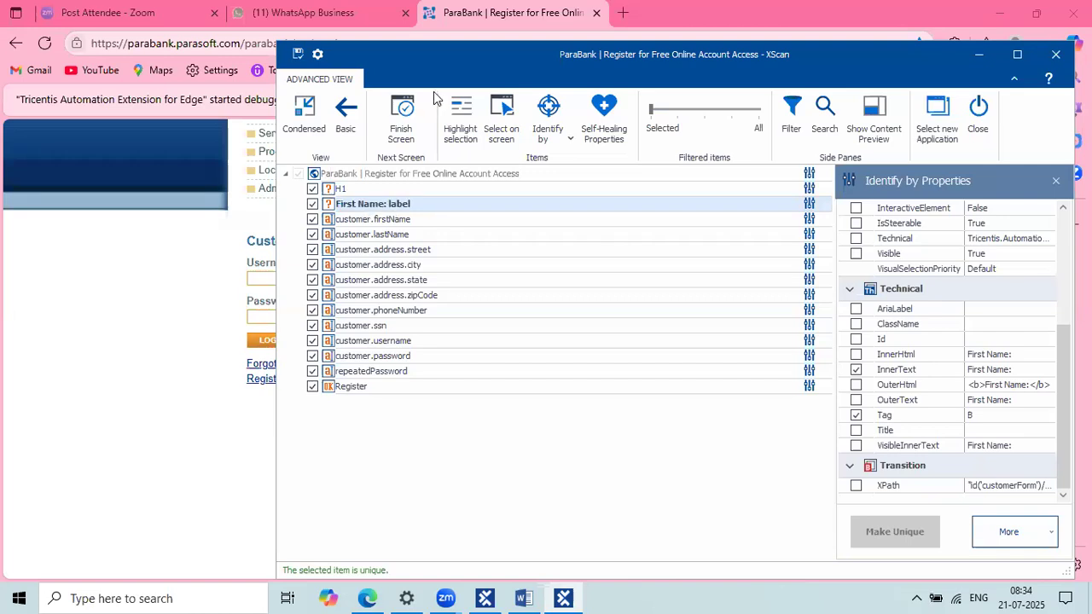
drag(301, 53, 297, 87)
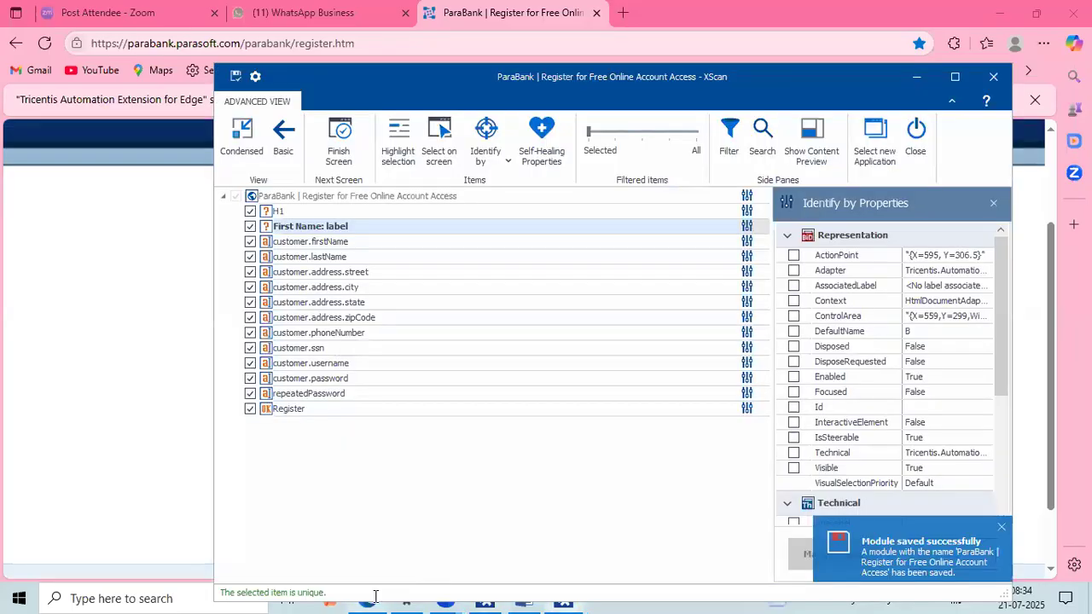
click(374, 603)
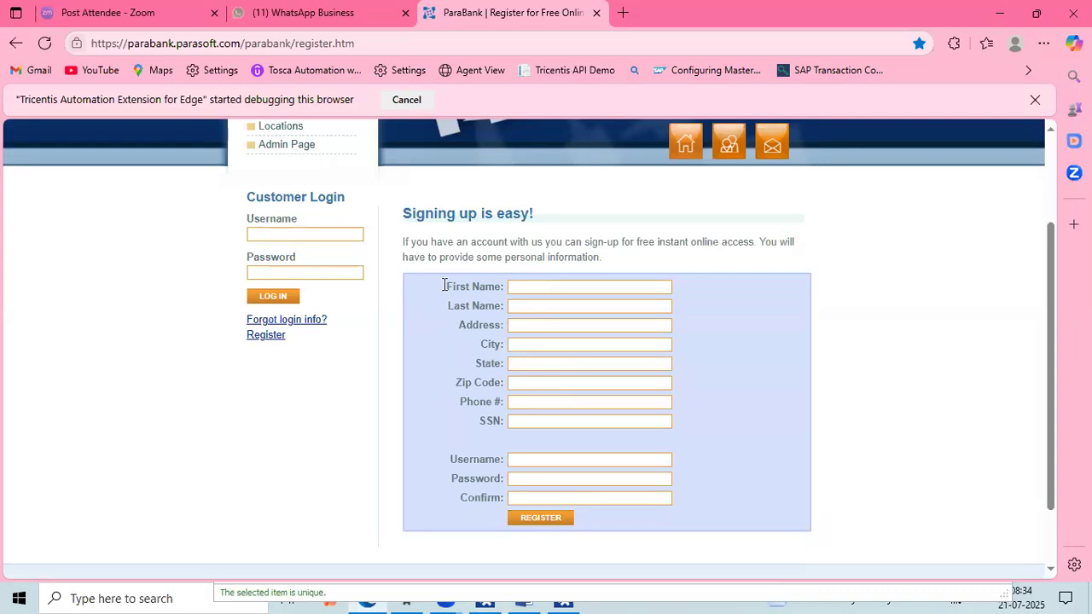
drag(444, 285, 503, 287)
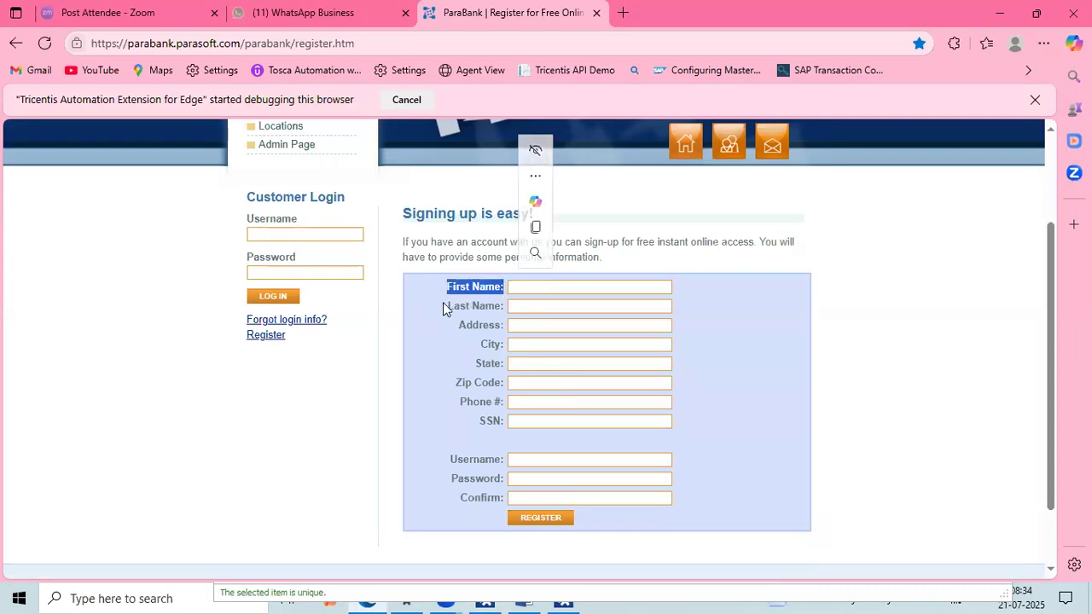
drag(443, 302, 503, 306)
drag(499, 344, 496, 373)
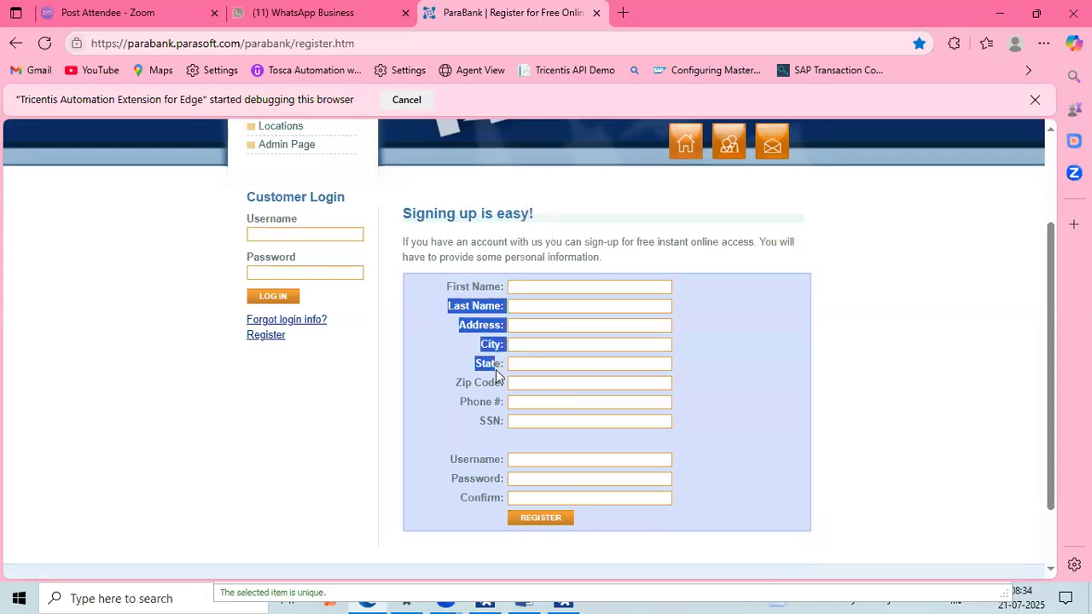
click(567, 601)
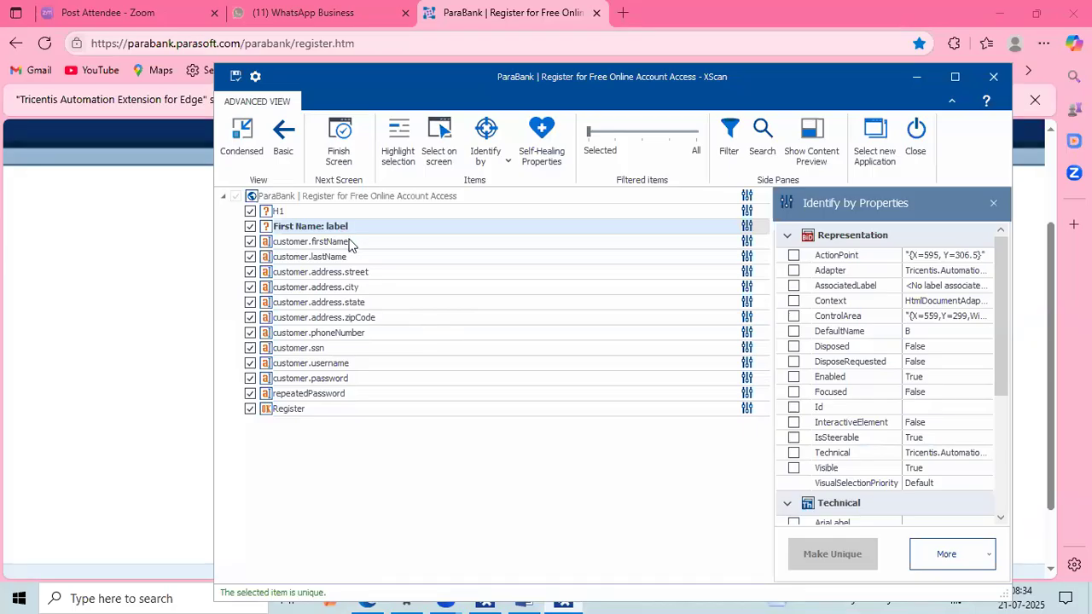
Step: Start renaming customer.firstName and mark its 'customer.' prefix, briefly checking the Word document
double_click(313, 242)
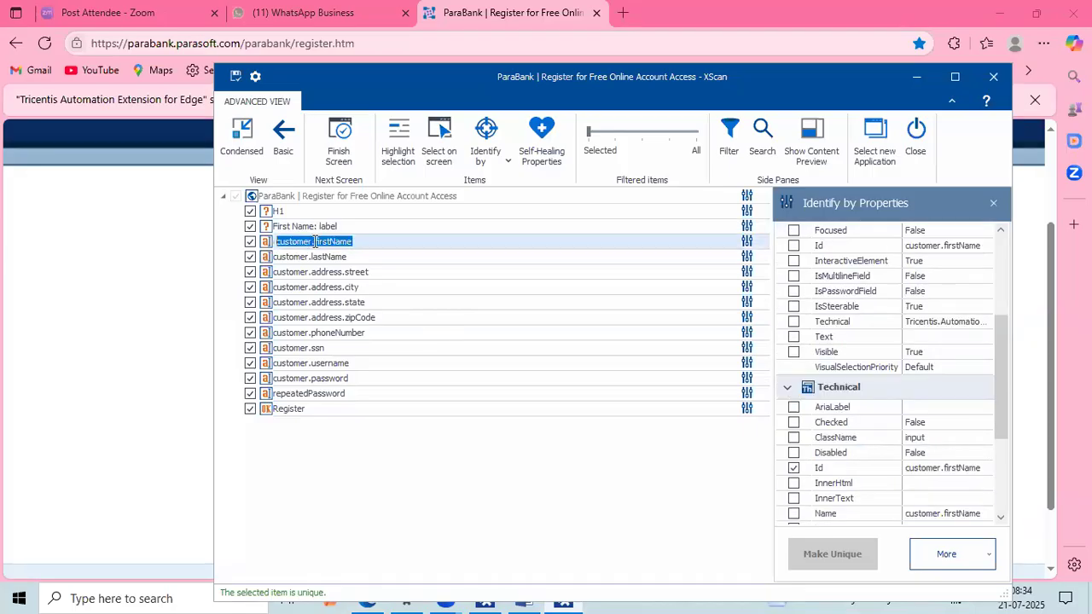
click(315, 242)
drag(315, 241, 279, 242)
click(963, 101)
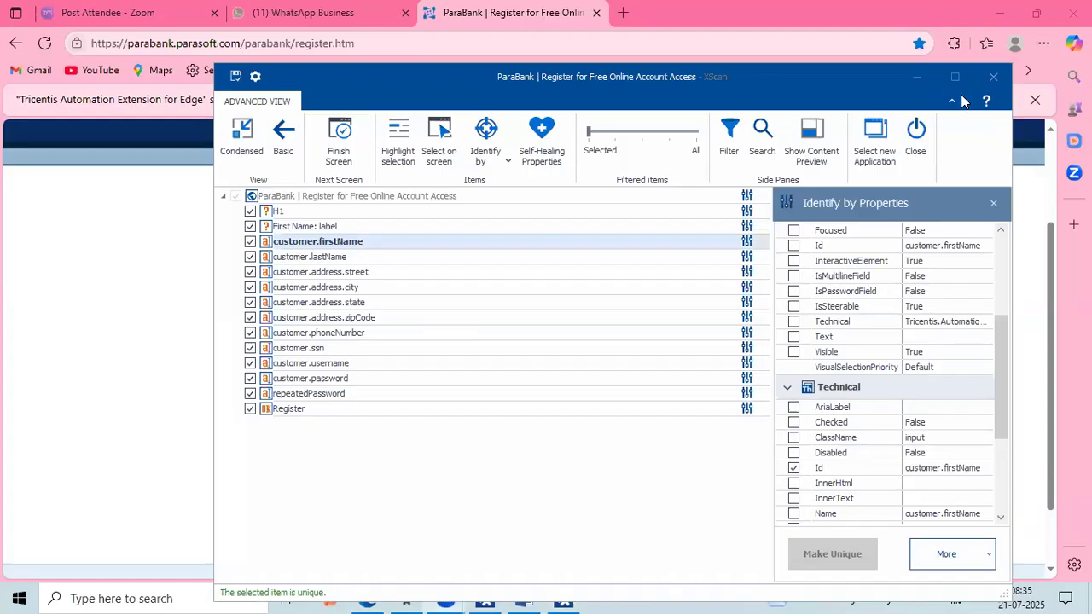
click(466, 458)
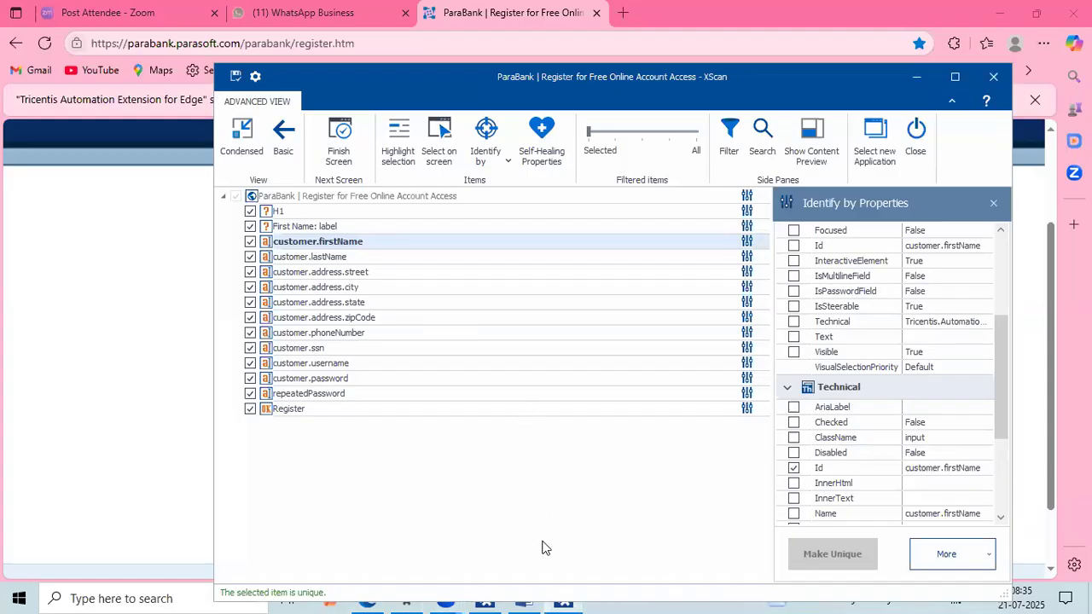
click(533, 594)
click(533, 594)
mouse_move(445, 598)
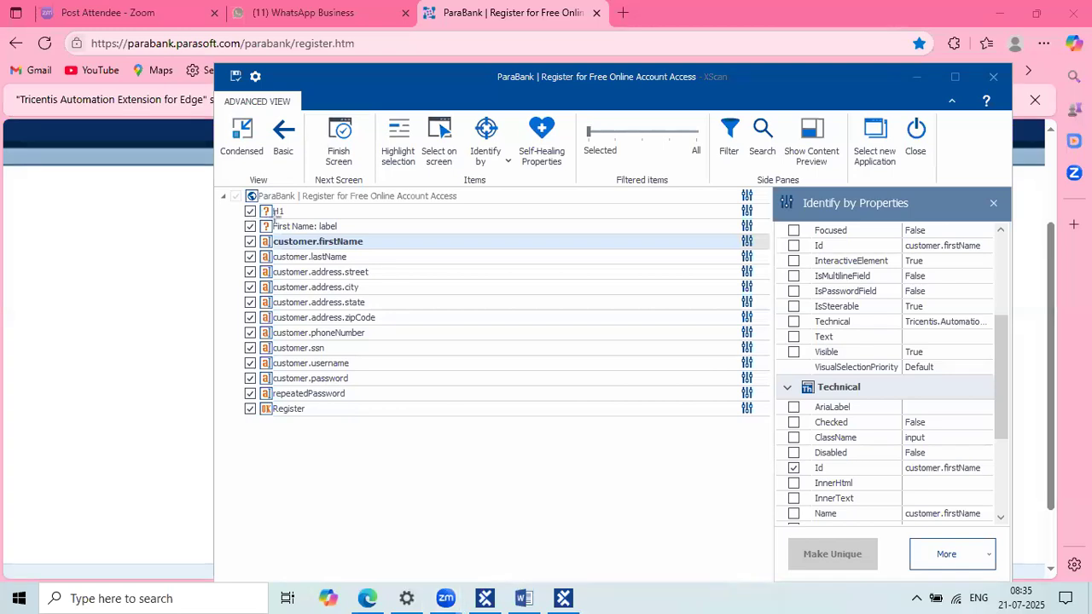
Step: View customer.firstName's full Tag value INPUT and cancel the rename, keeping its original name
drag(283, 244, 367, 249)
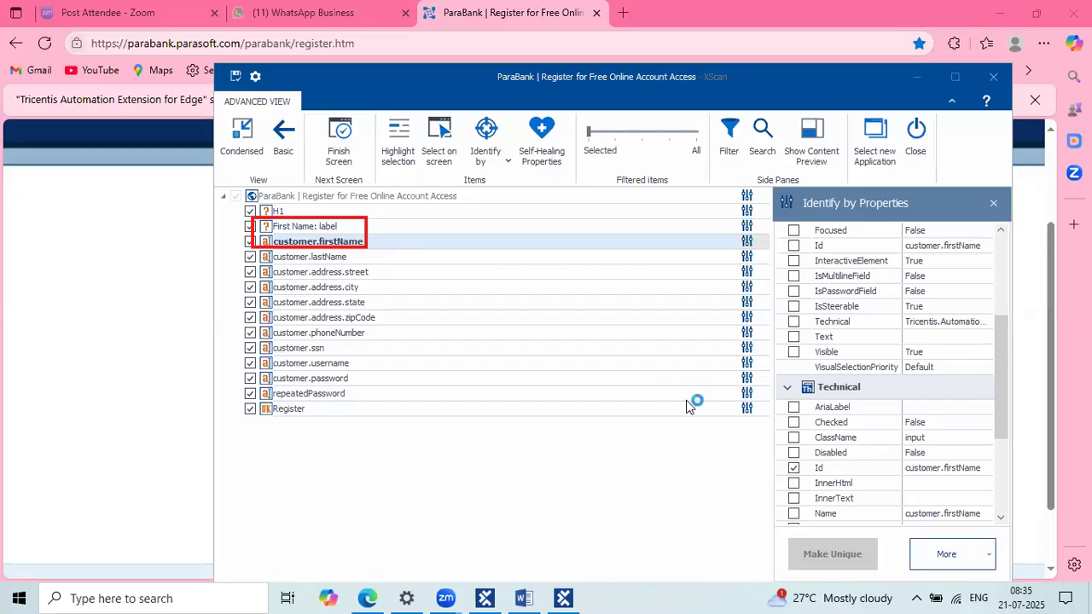
scroll(910, 445, down, 4)
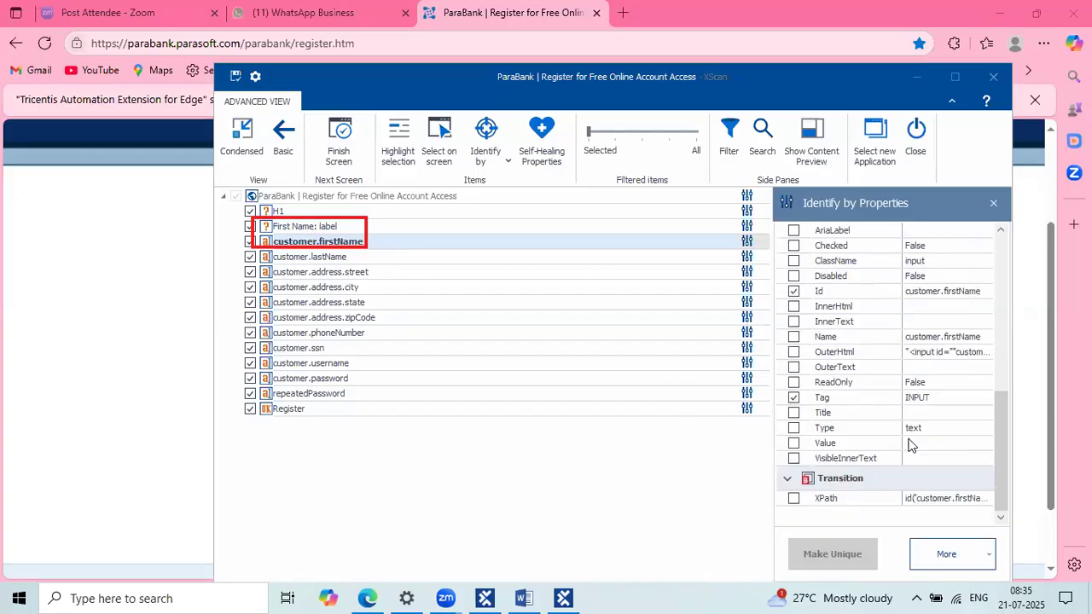
click(915, 410)
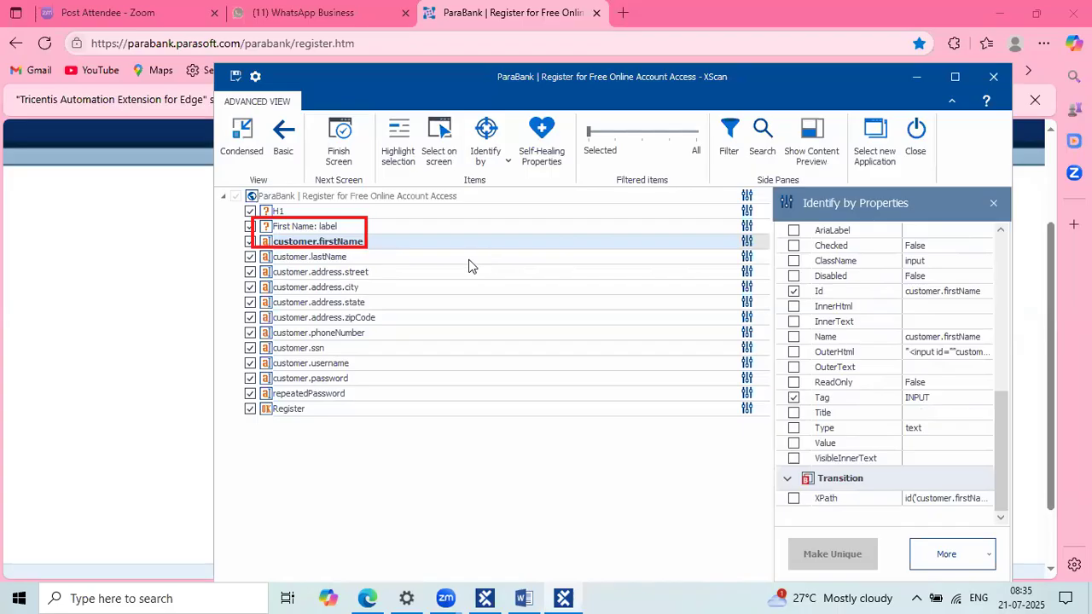
click(372, 243)
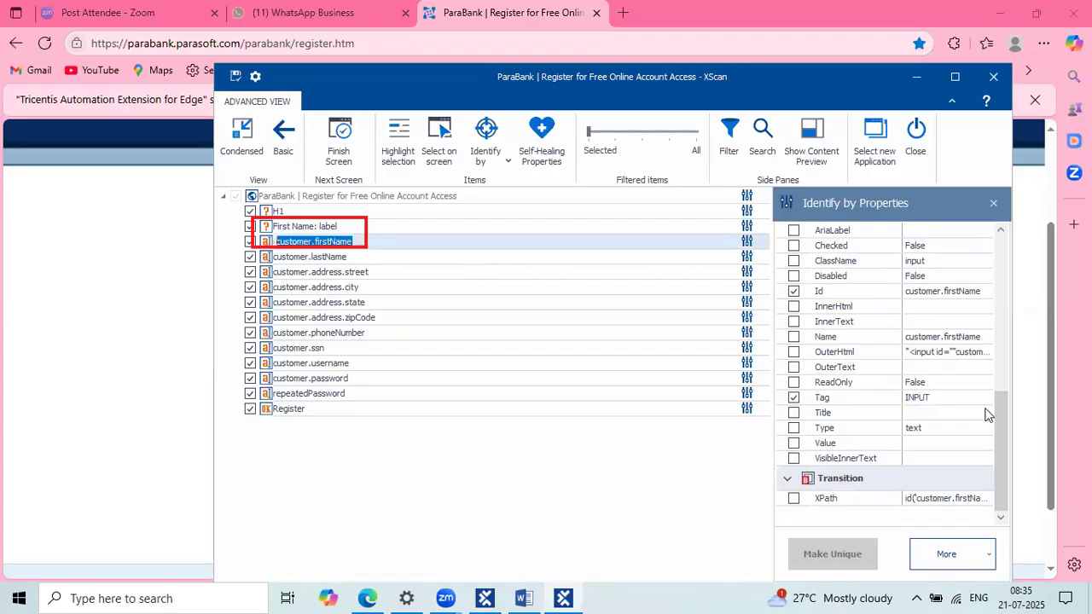
click(944, 398)
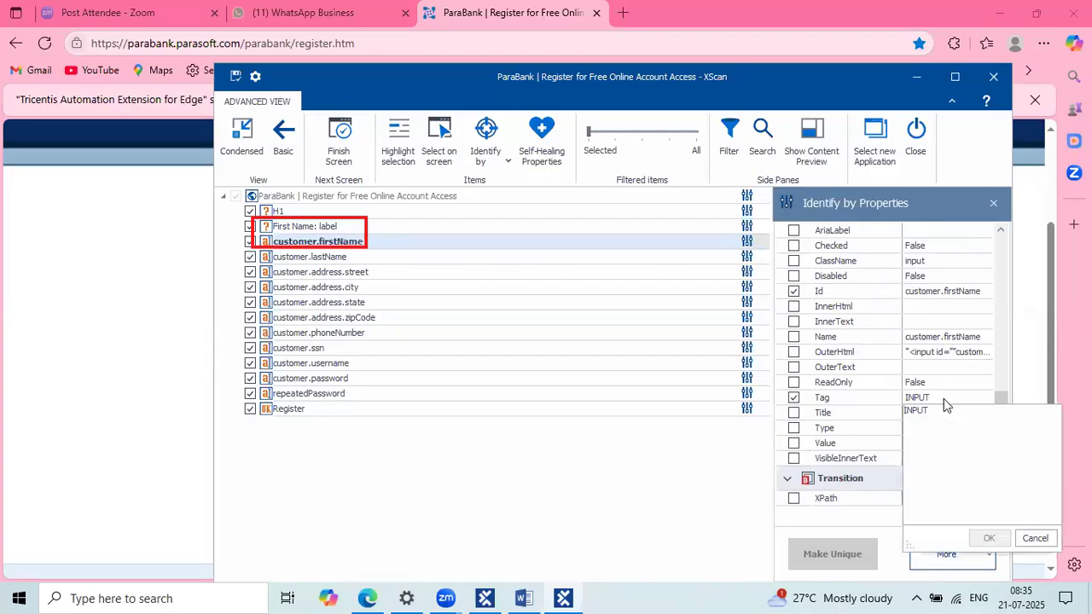
click(394, 243)
click(394, 243)
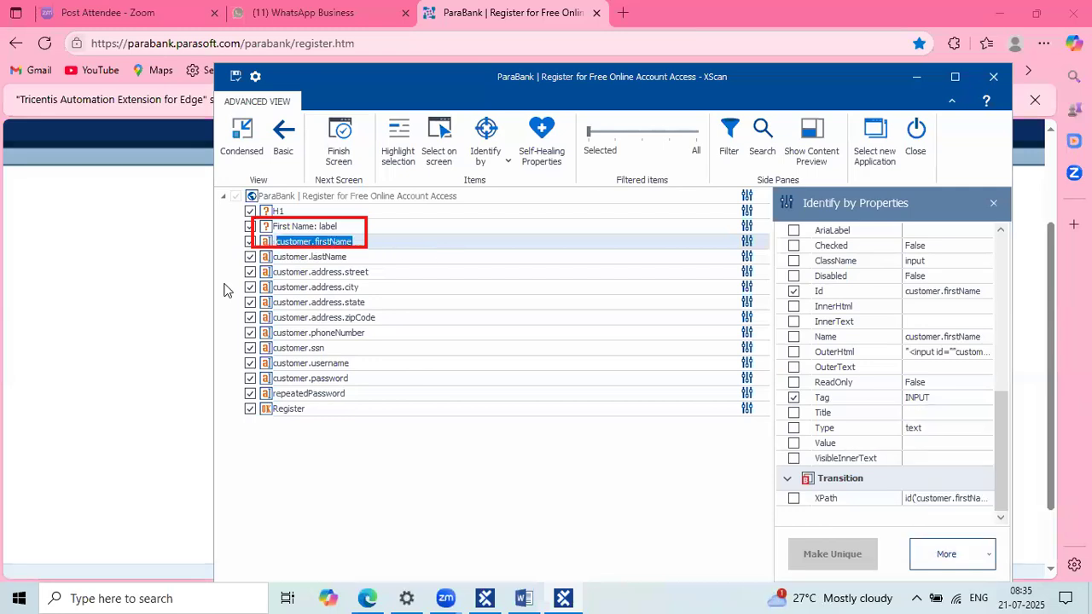
key(alt+Tab)
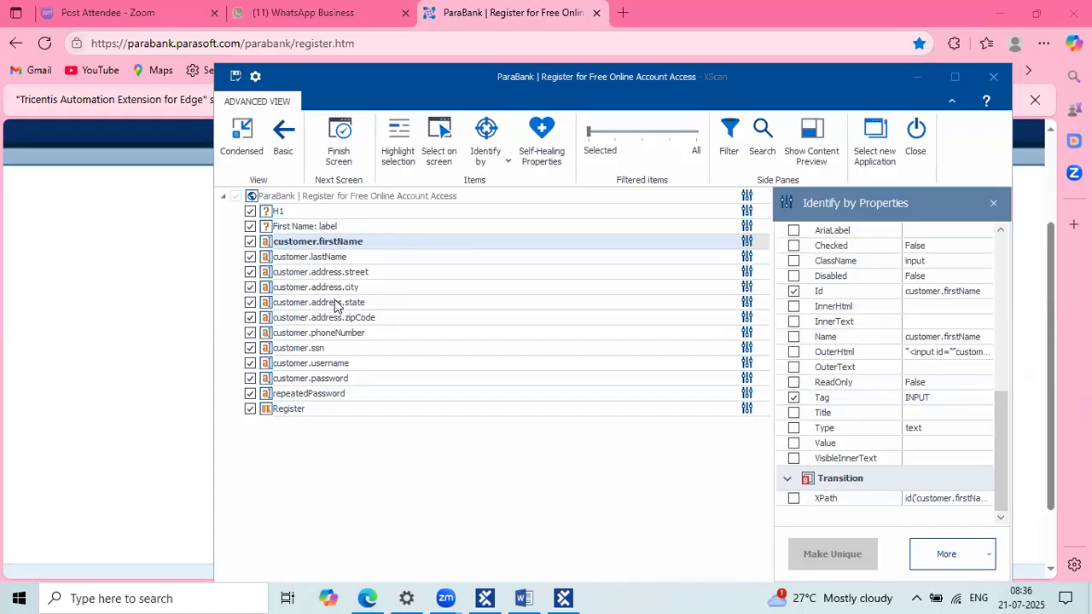
Step: Rename the H1 item to its InnerText 'Signing up is easy!' and save the module
click(293, 211)
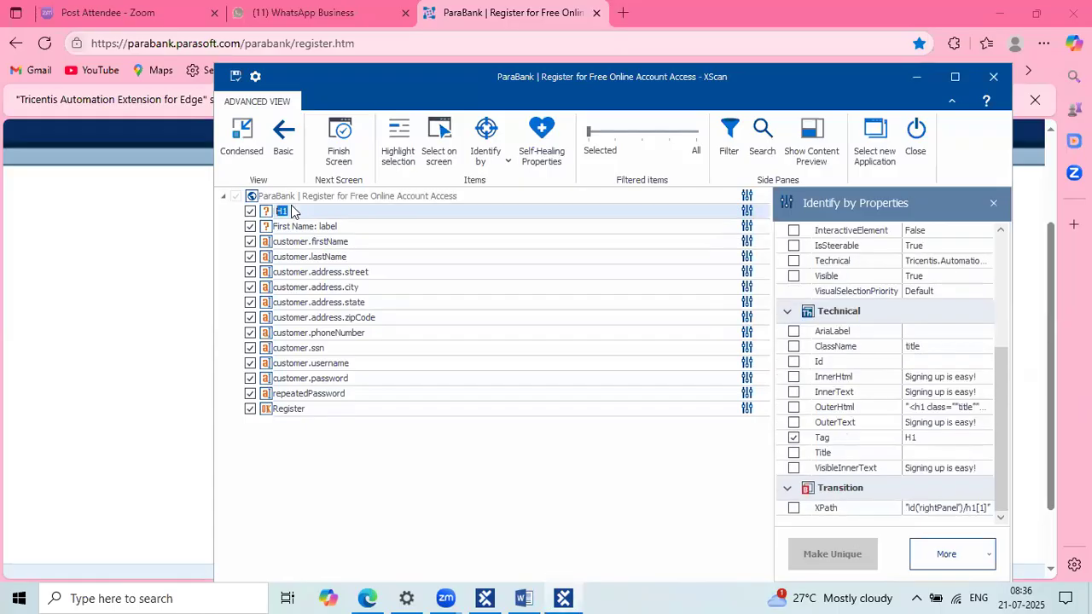
click(968, 396)
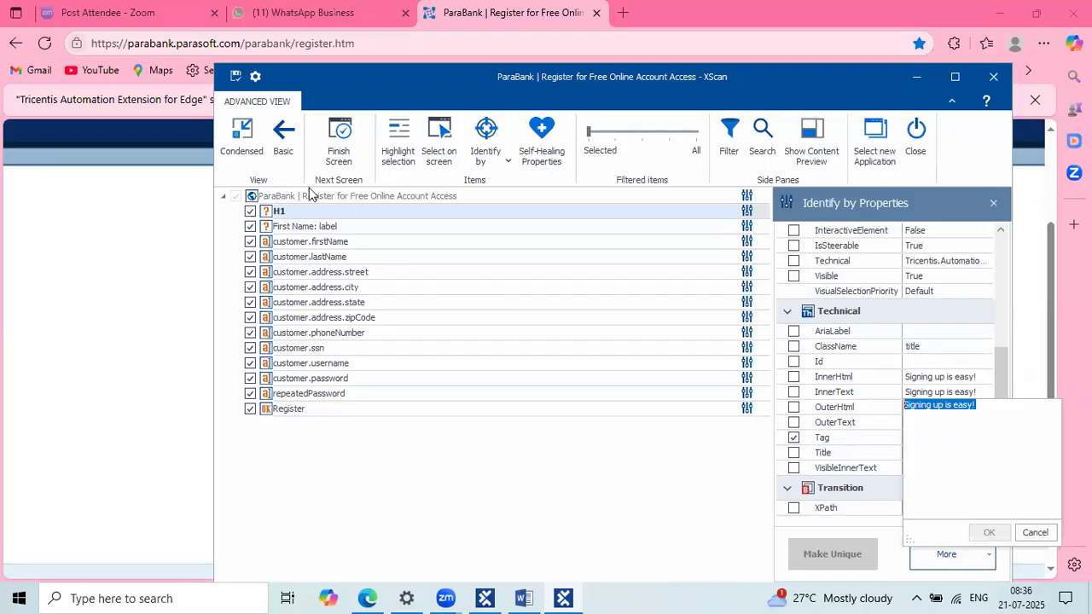
click(297, 212)
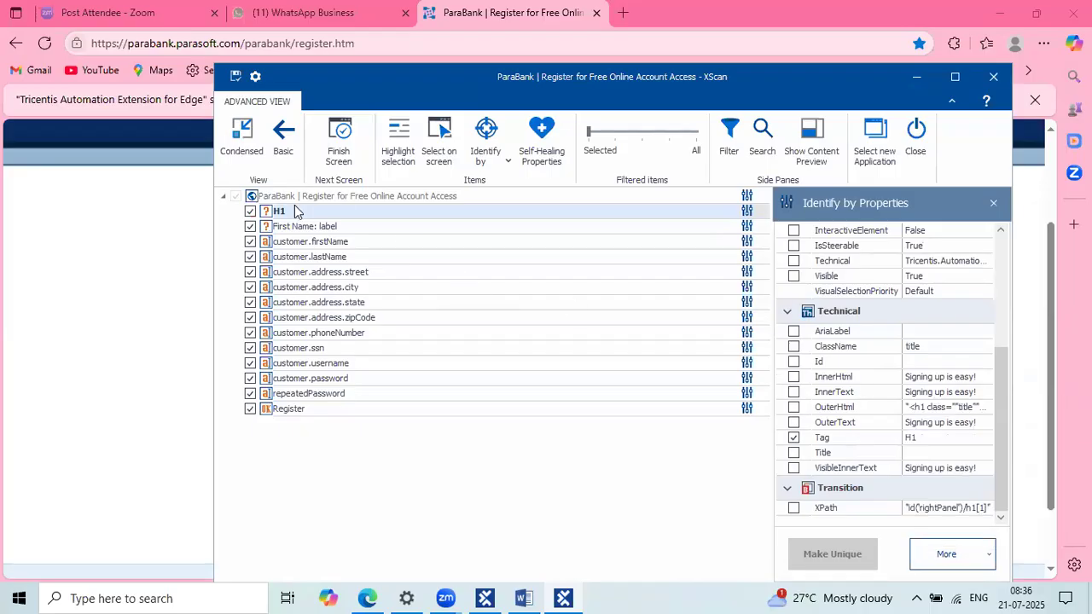
click(353, 273)
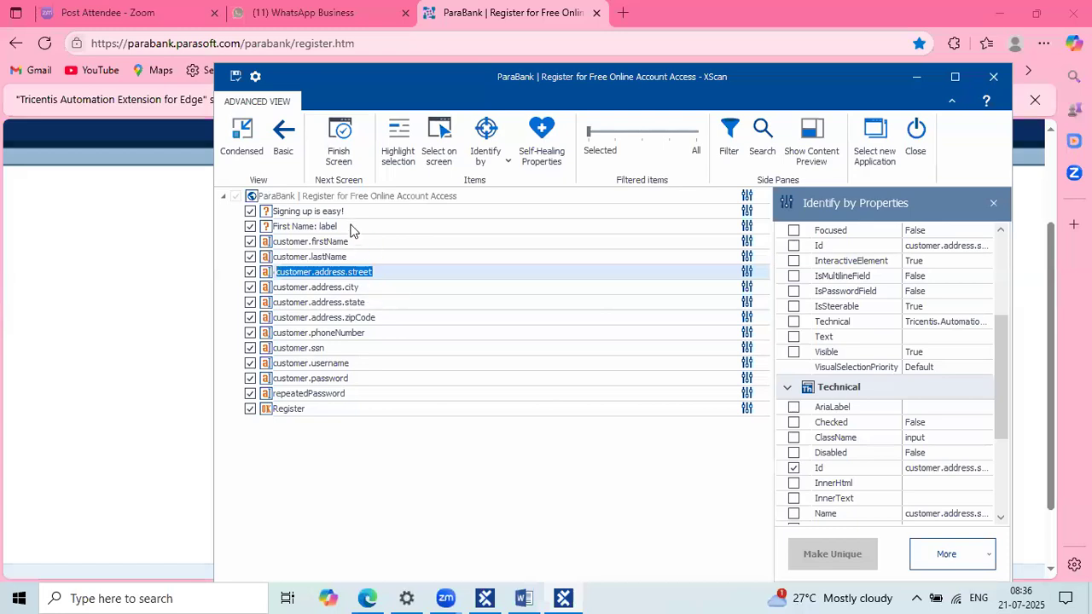
click(350, 212)
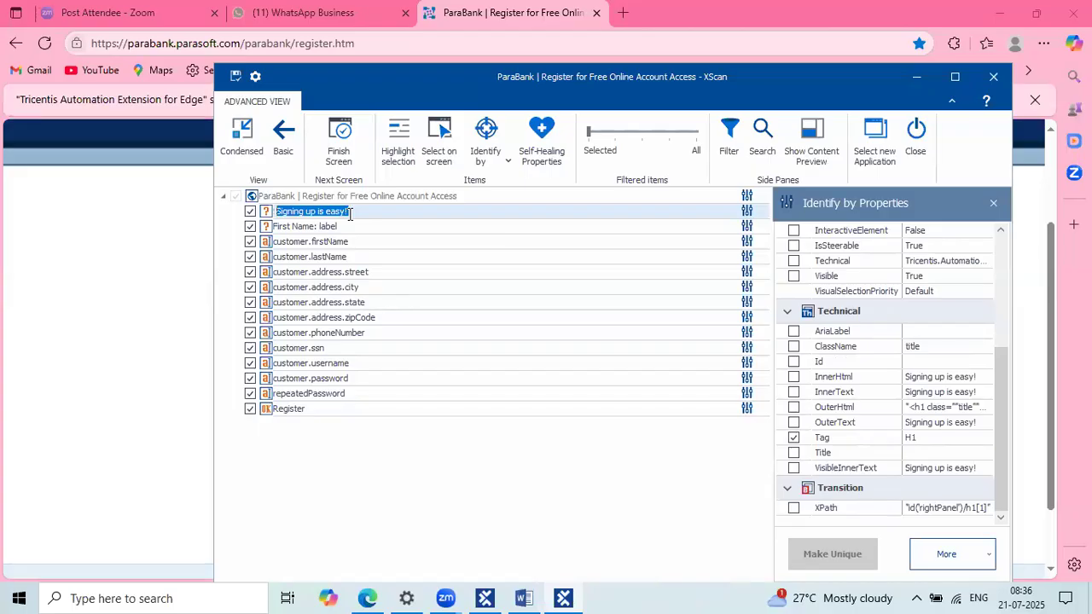
click(236, 76)
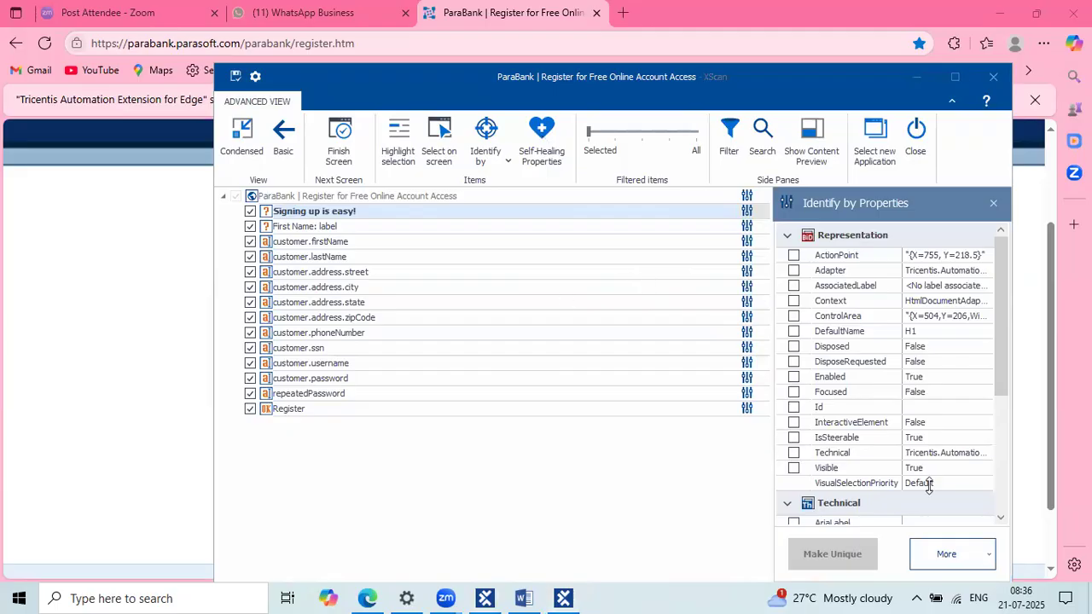
Step: Scroll the heading's properties and view its full ControlArea value
scroll(929, 485, down, 1)
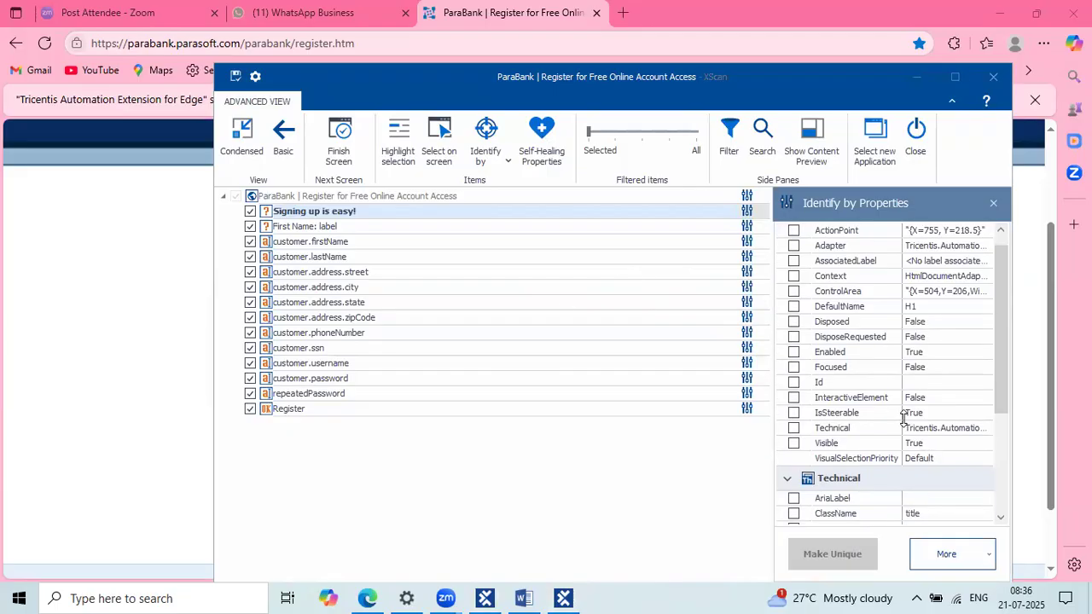
scroll(904, 418, down, 4)
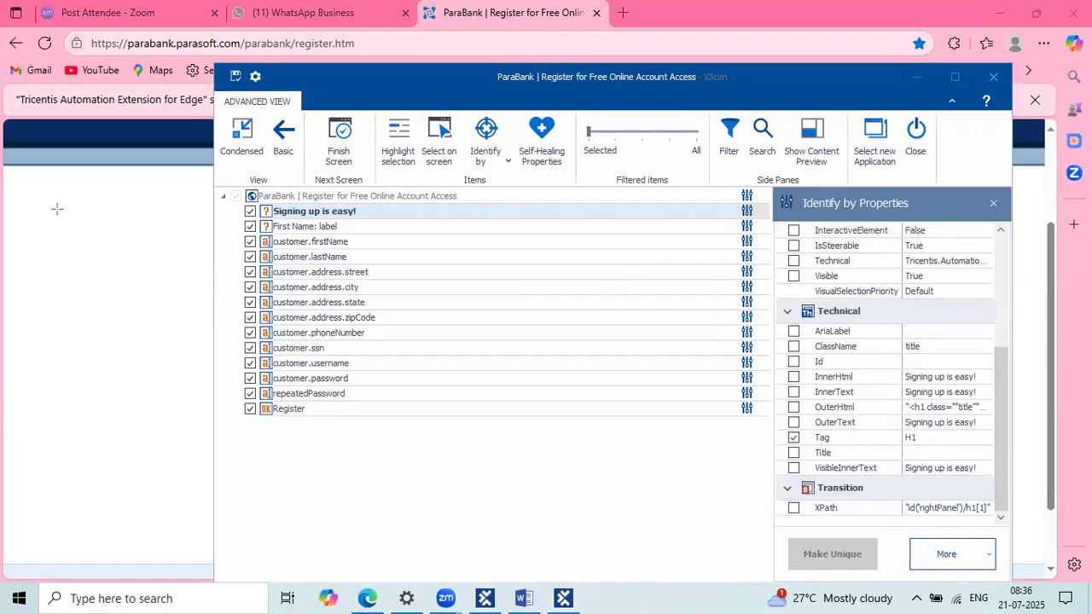
drag(873, 322, 796, 320)
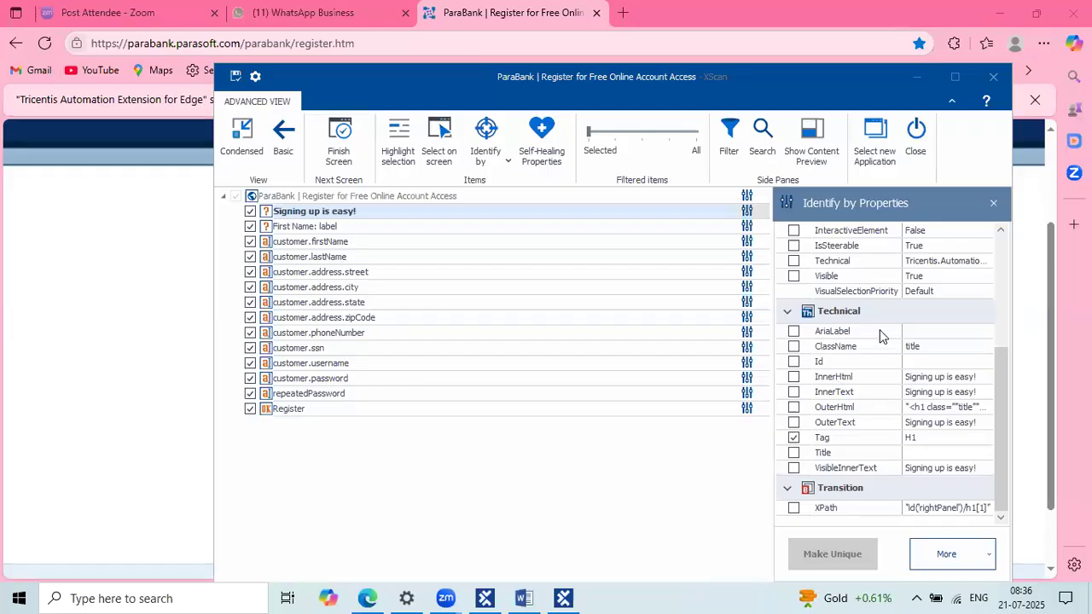
scroll(881, 337, up, 3)
scroll(882, 337, up, 2)
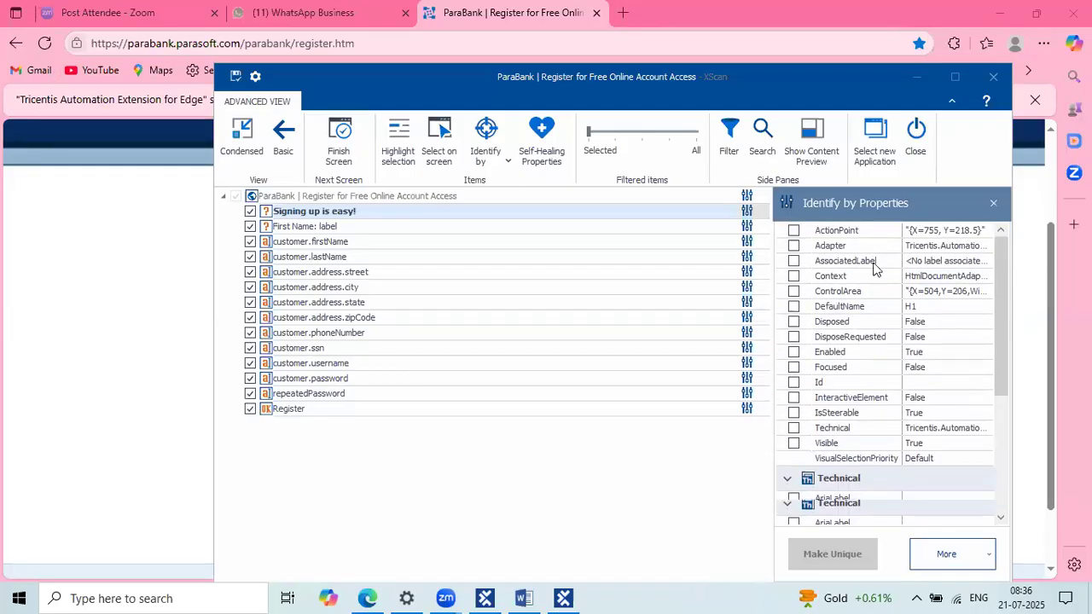
scroll(874, 272, up, 1)
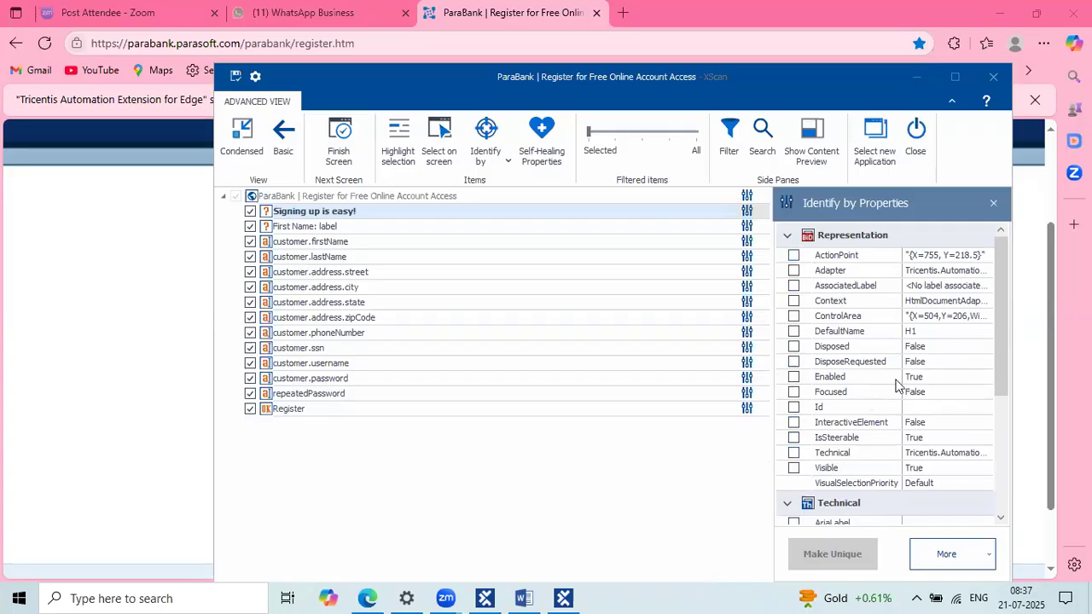
click(949, 317)
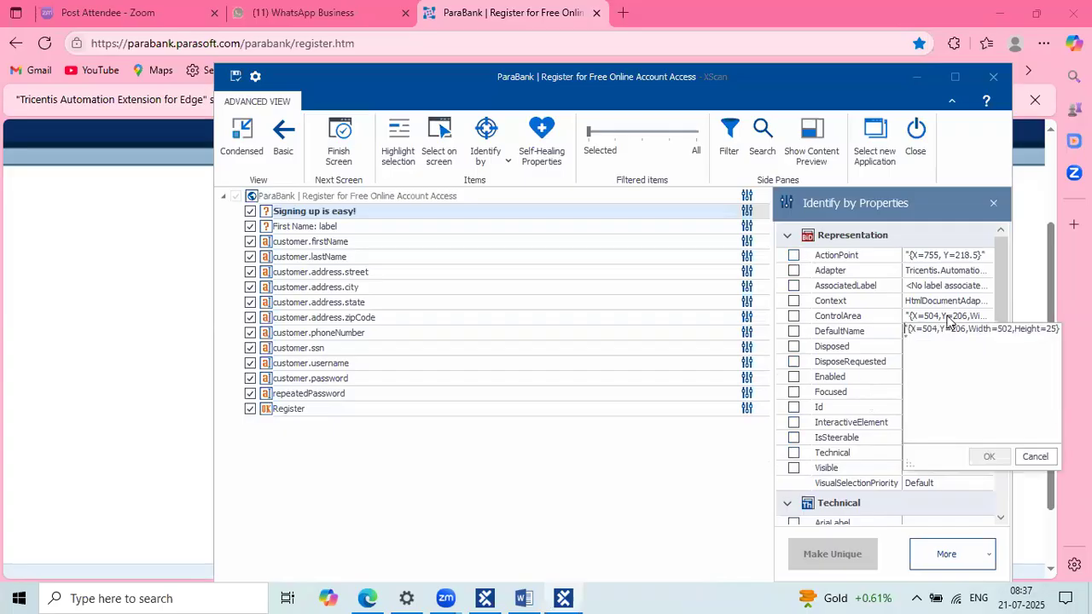
click(799, 319)
Step: Tick ControlArea for the heading's identification, then dismiss the connection-lost error
click(800, 319)
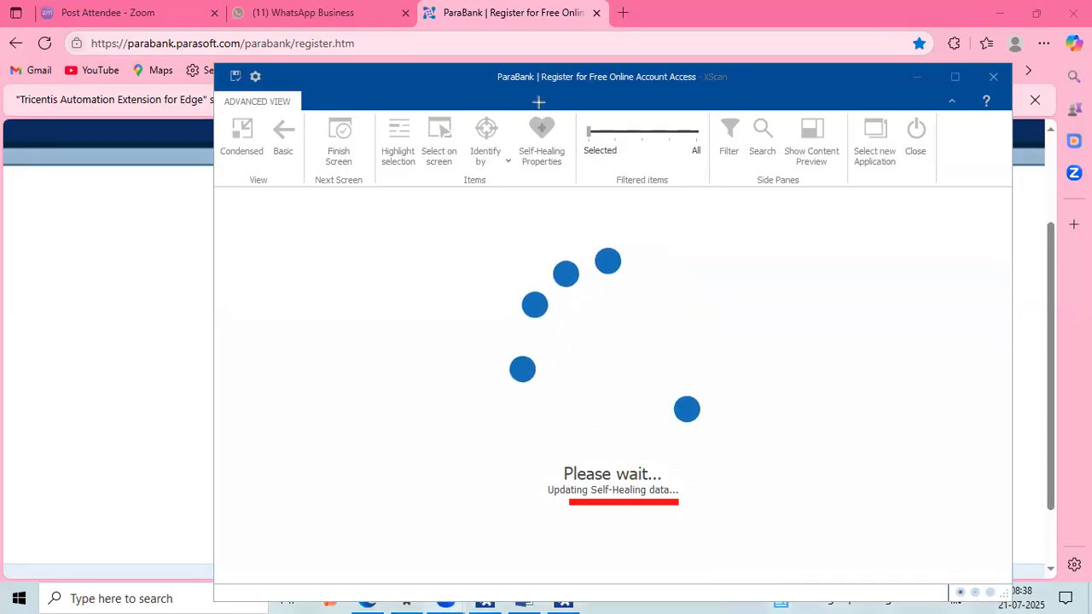
drag(518, 106, 573, 174)
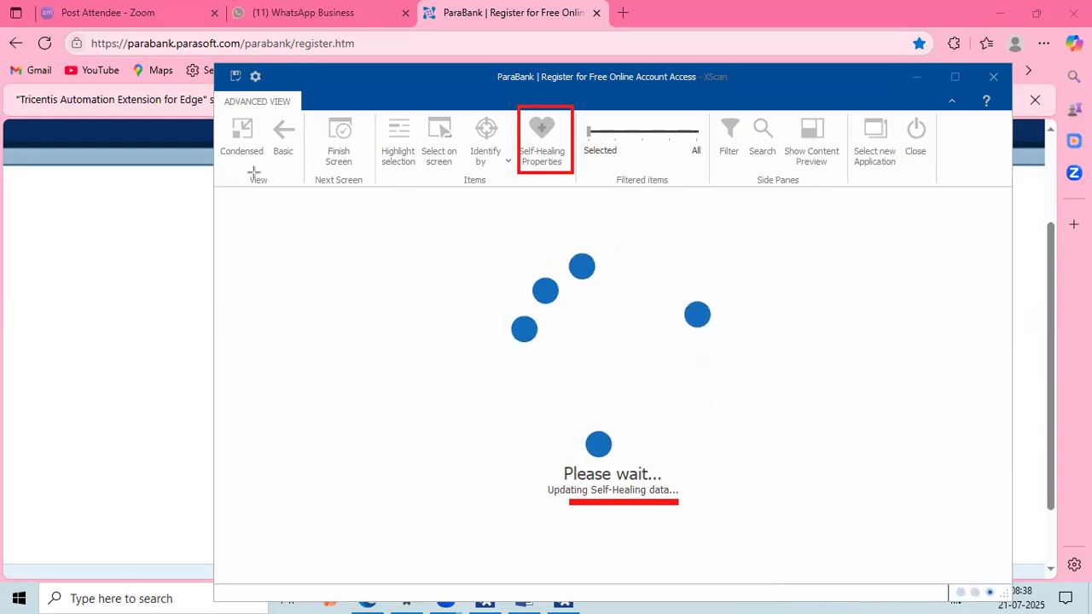
key(Escape)
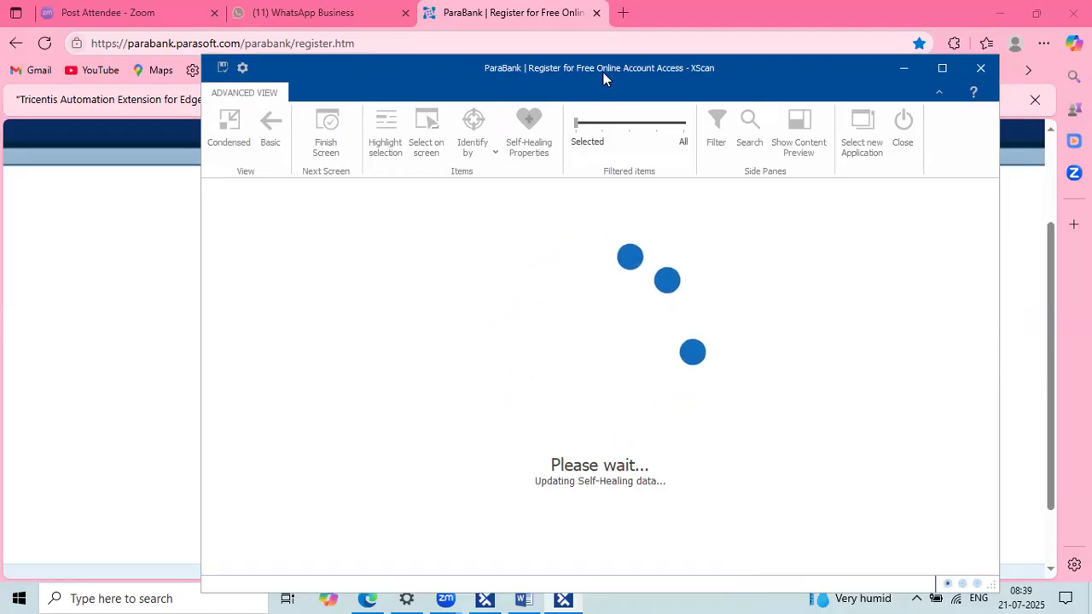
drag(603, 72, 581, 62)
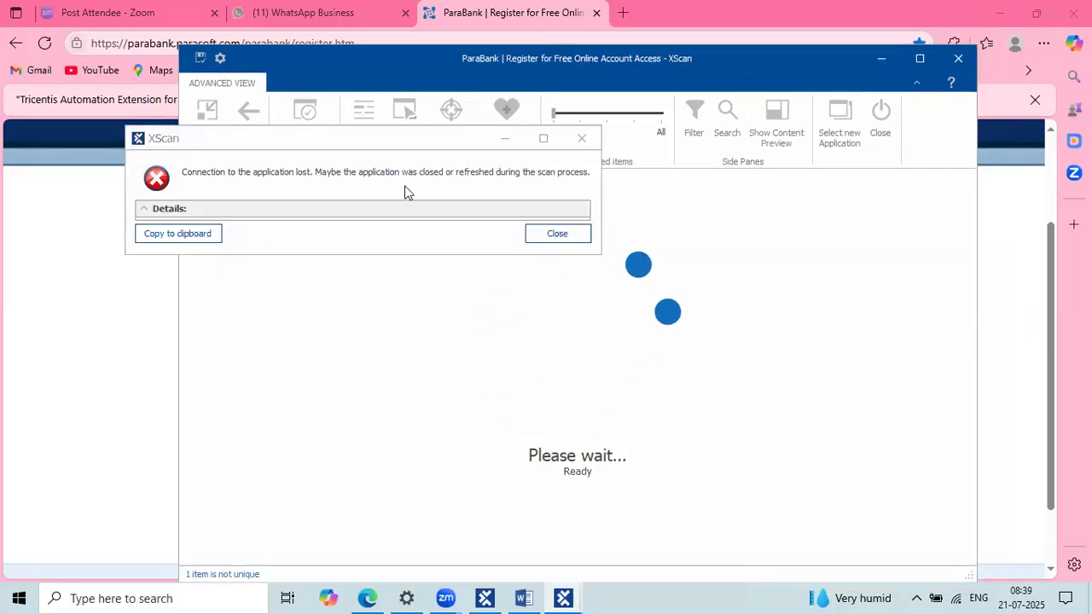
Step: Dismiss the connection-lost error, rescan the ParaBank registration page, and move XScan beside the browser
click(559, 233)
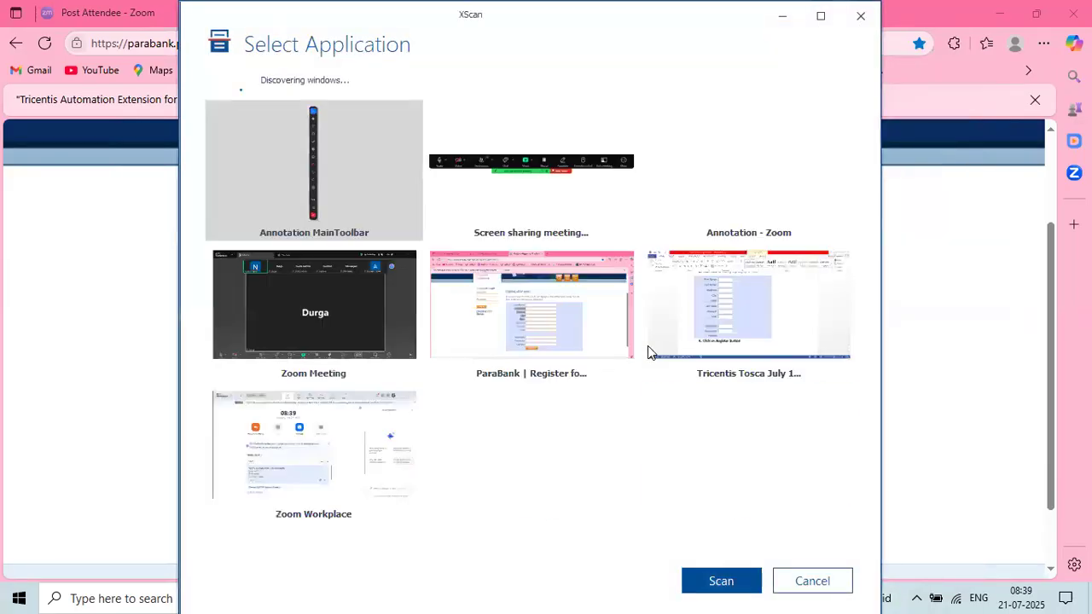
double_click(560, 294)
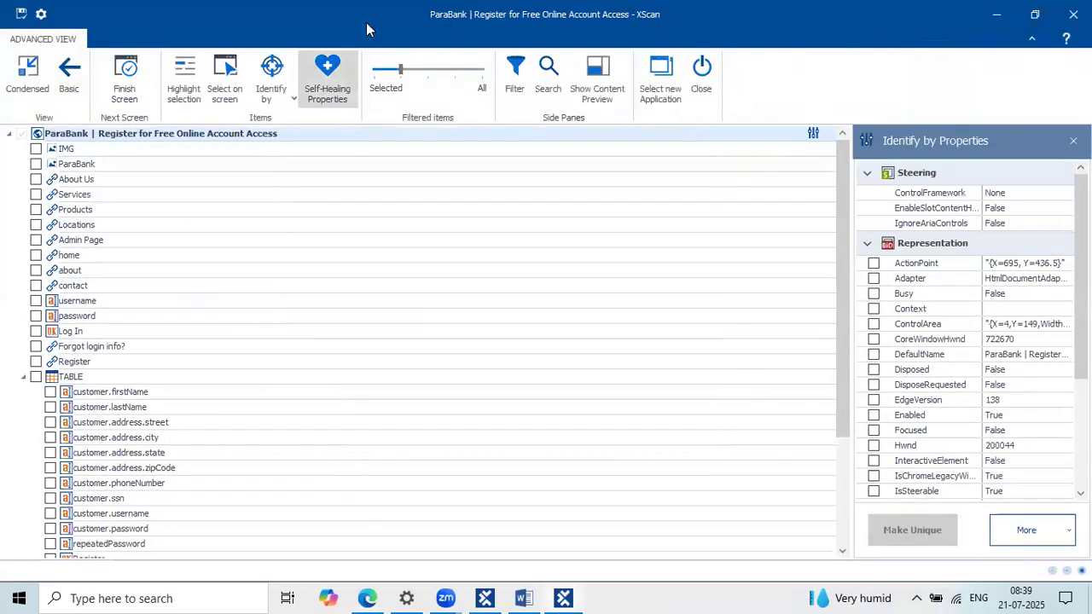
drag(423, 32, 949, 88)
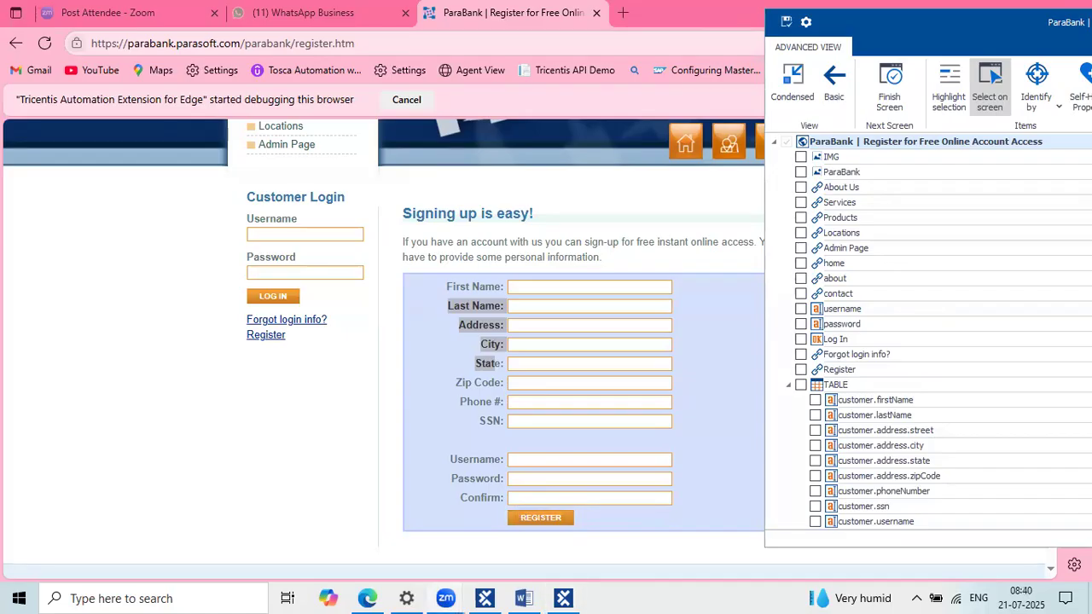
Step: Bring the ParaBank page forward and open Edge DevTools by inspecting the First Name label
right_click(574, 602)
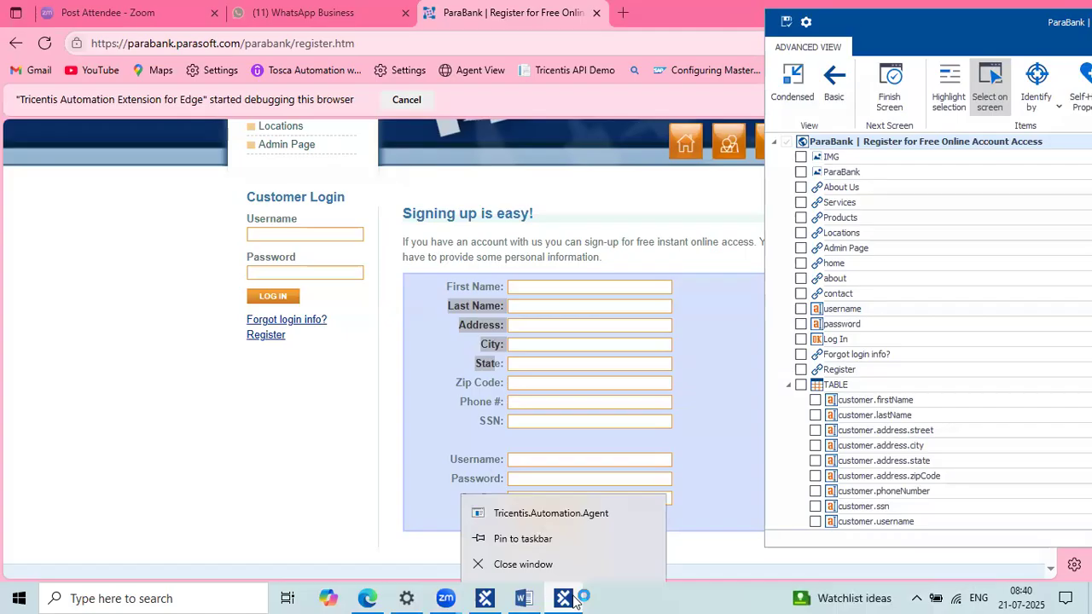
click(651, 601)
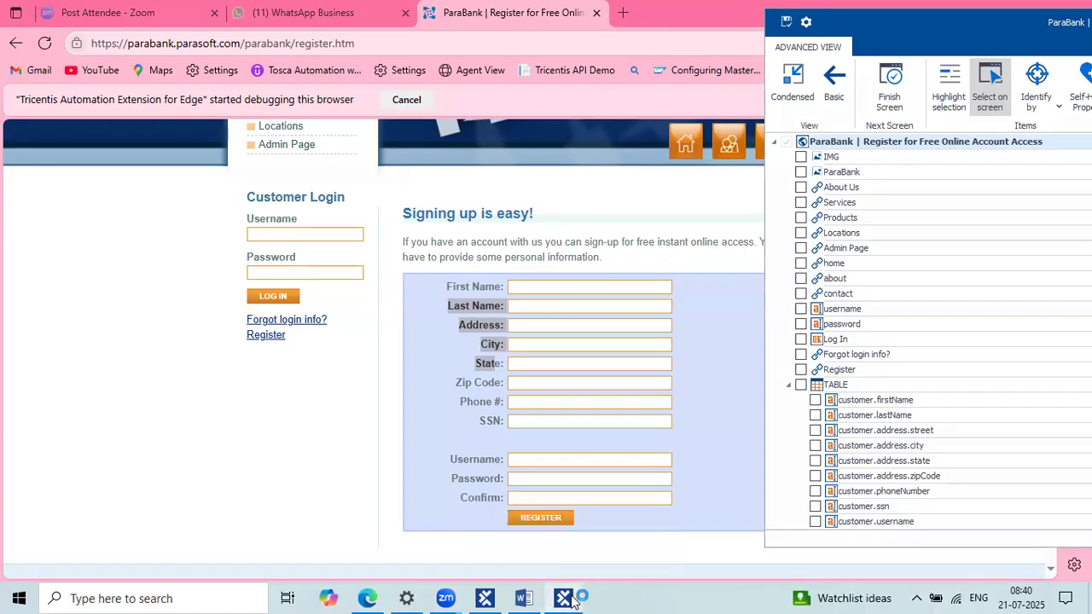
click(367, 599)
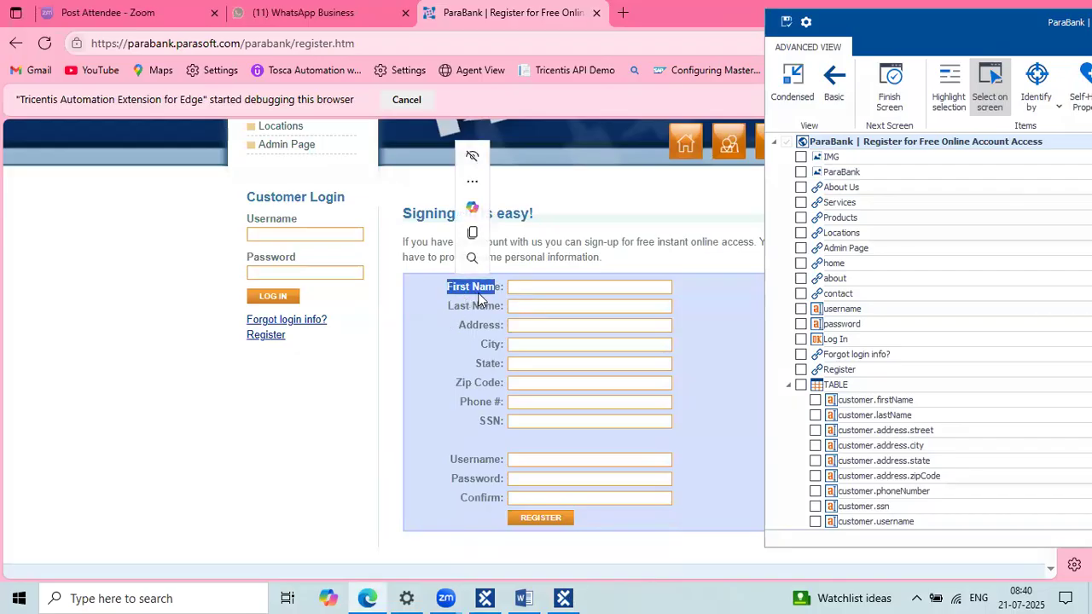
click(479, 292)
right_click(480, 292)
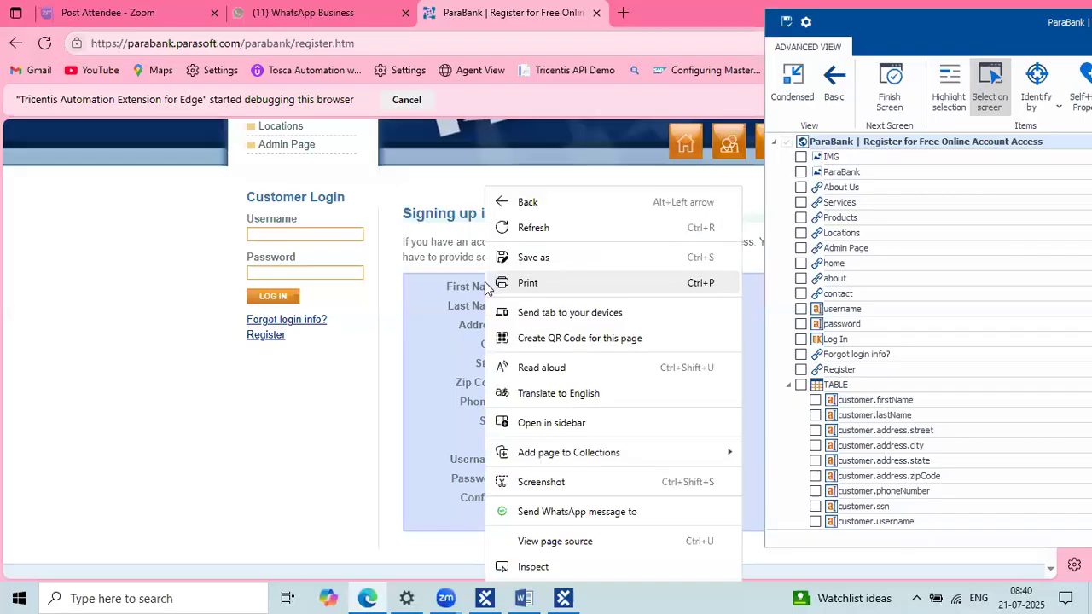
click(535, 568)
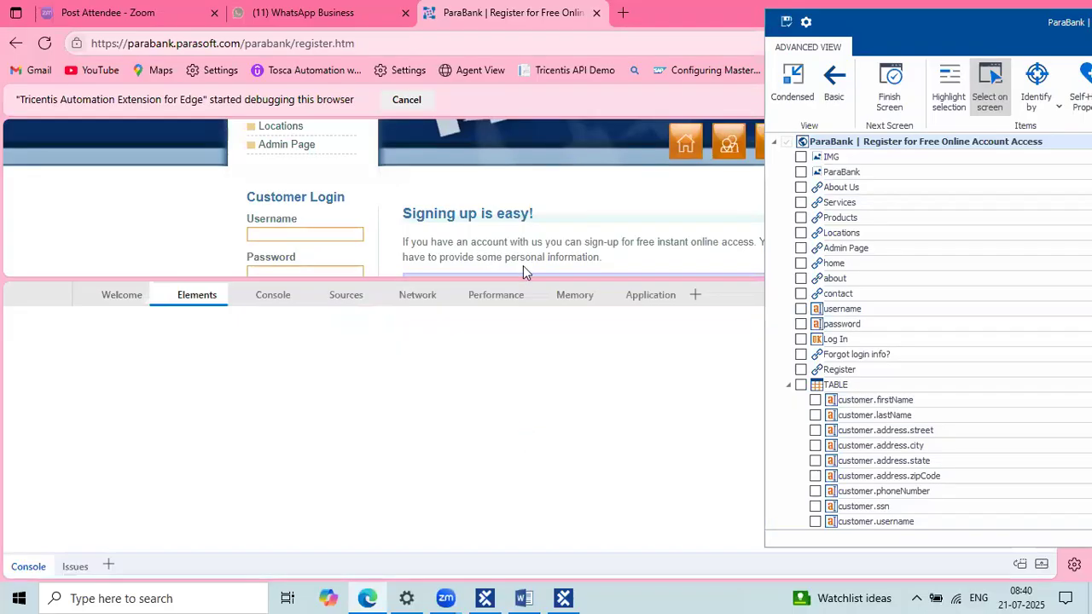
Step: Pick the First Name, Password and Customer Login elements to view their HTML, then close XScan
scroll(523, 265, down, 1)
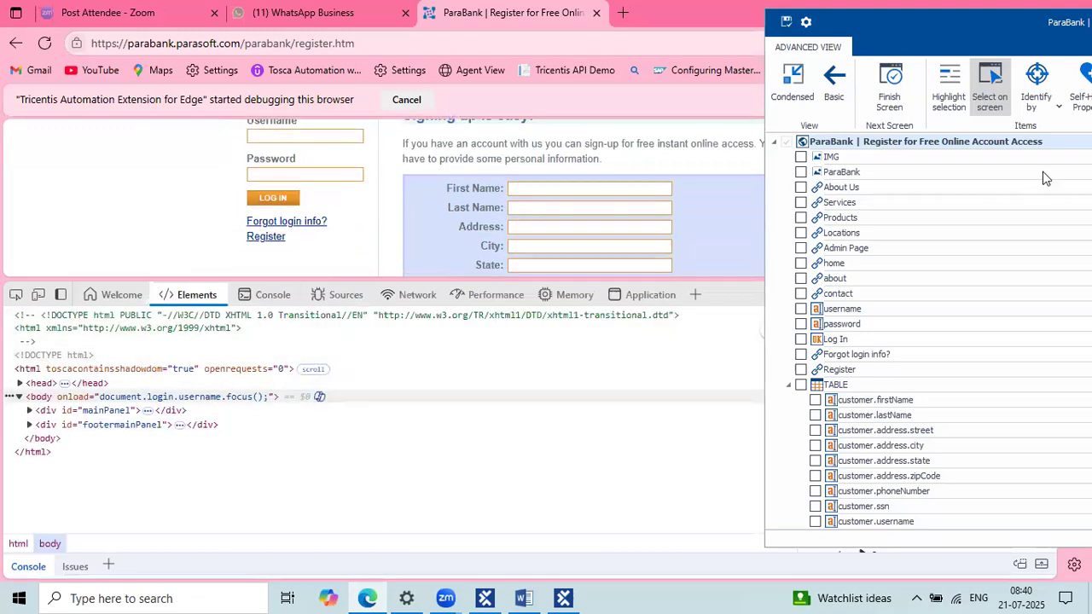
click(15, 295)
click(472, 187)
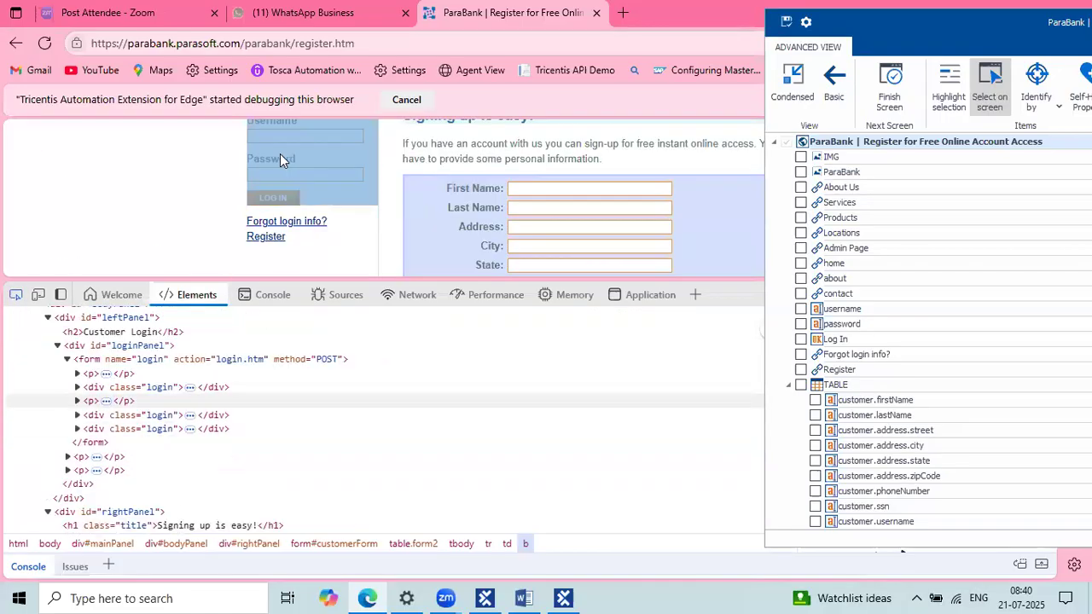
click(280, 153)
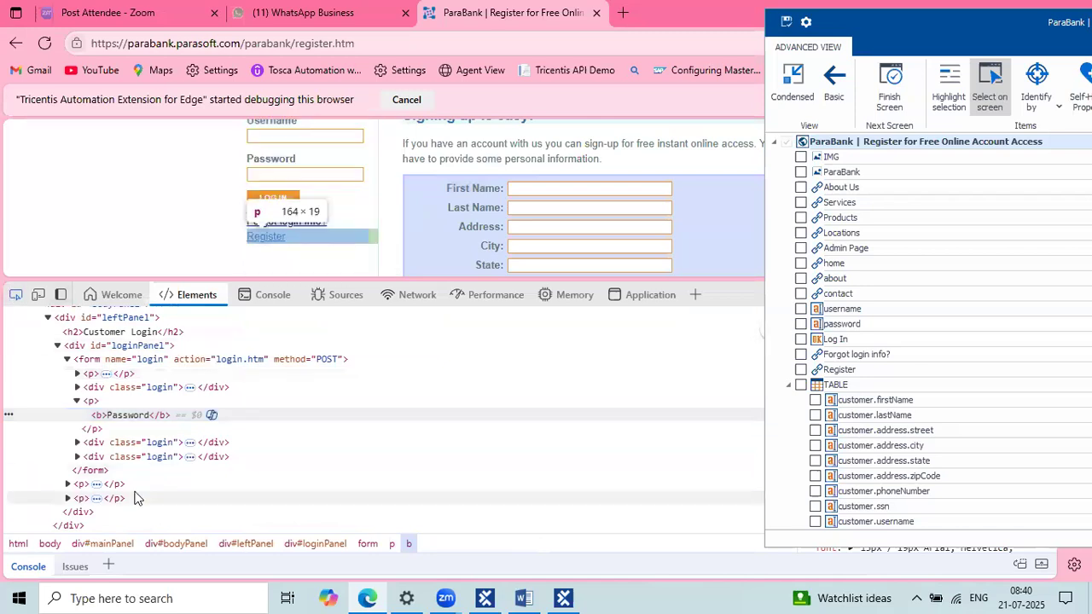
scroll(134, 497, up, 2)
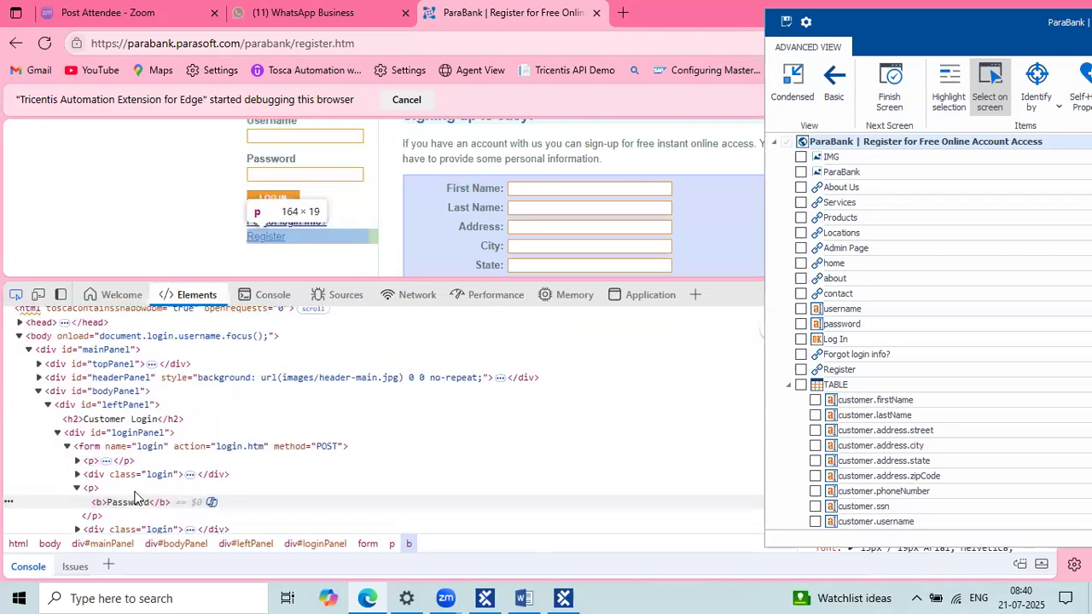
scroll(134, 498, down, 1)
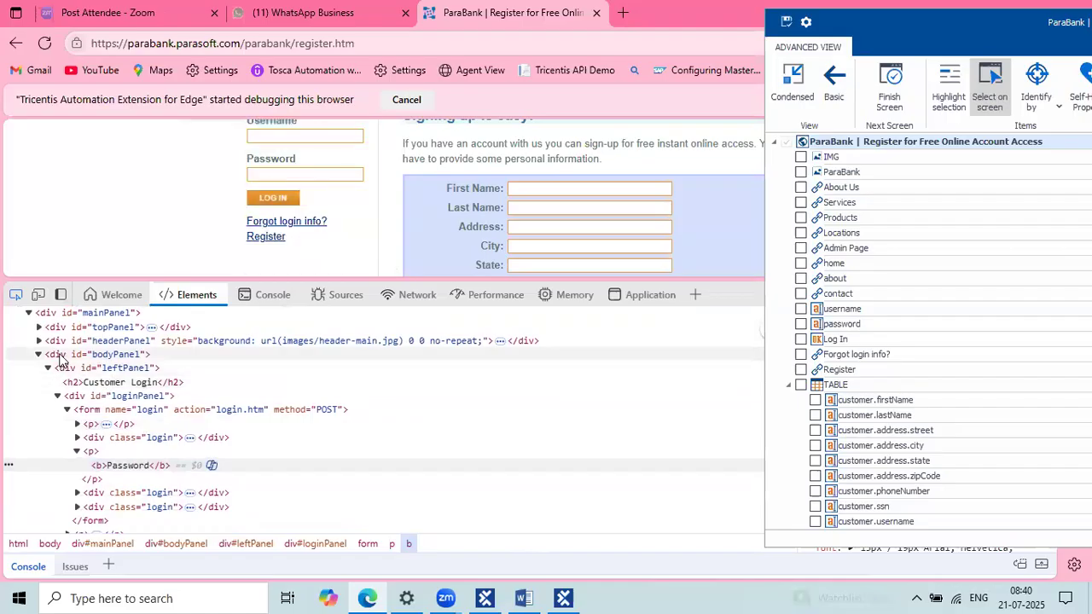
click(74, 385)
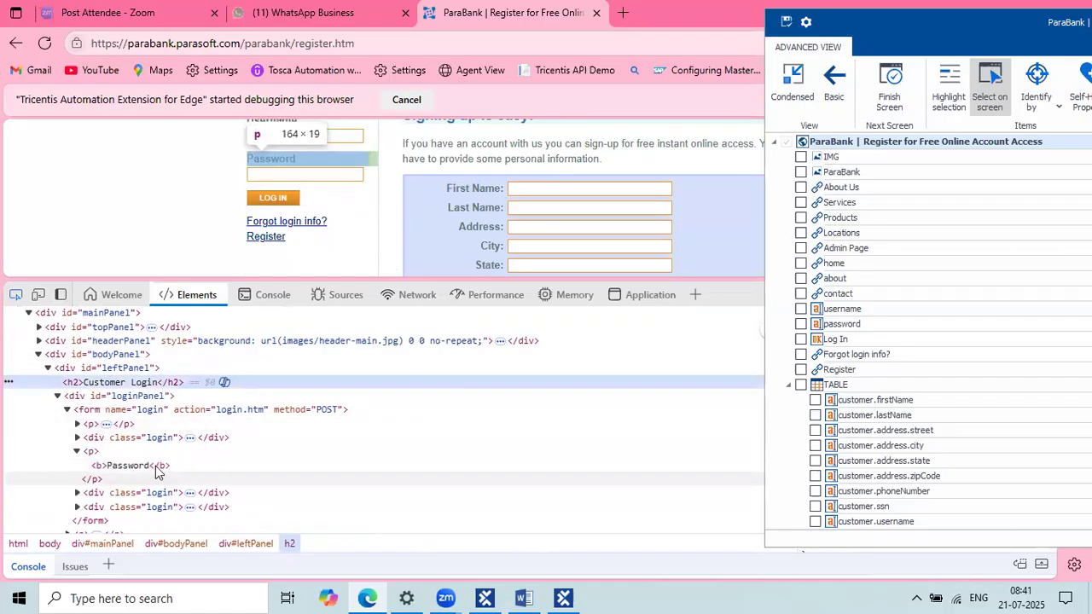
scroll(141, 402, down, 5)
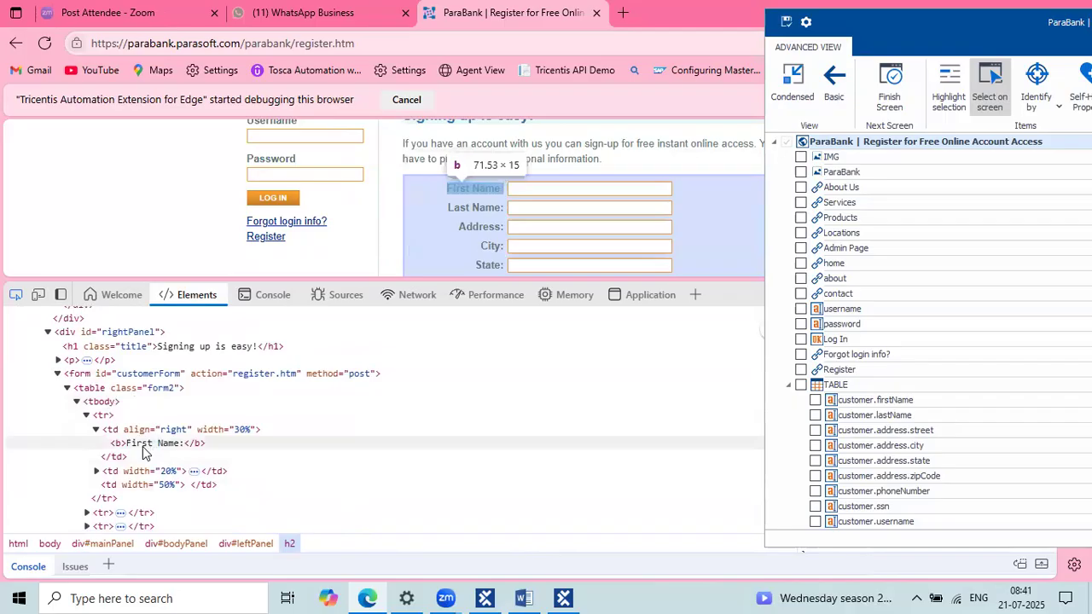
click(990, 85)
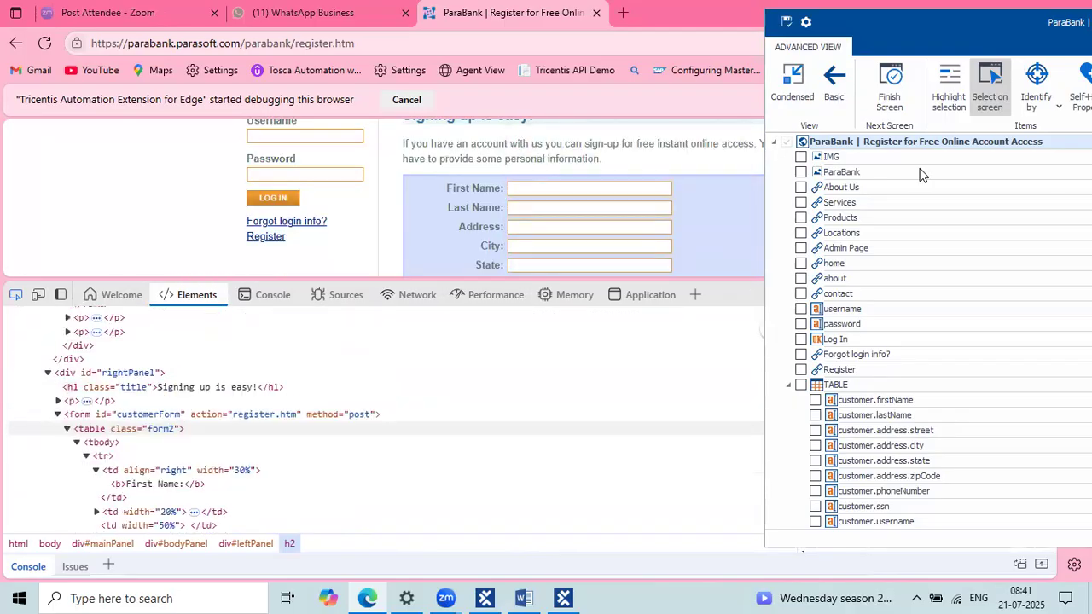
right_click(576, 595)
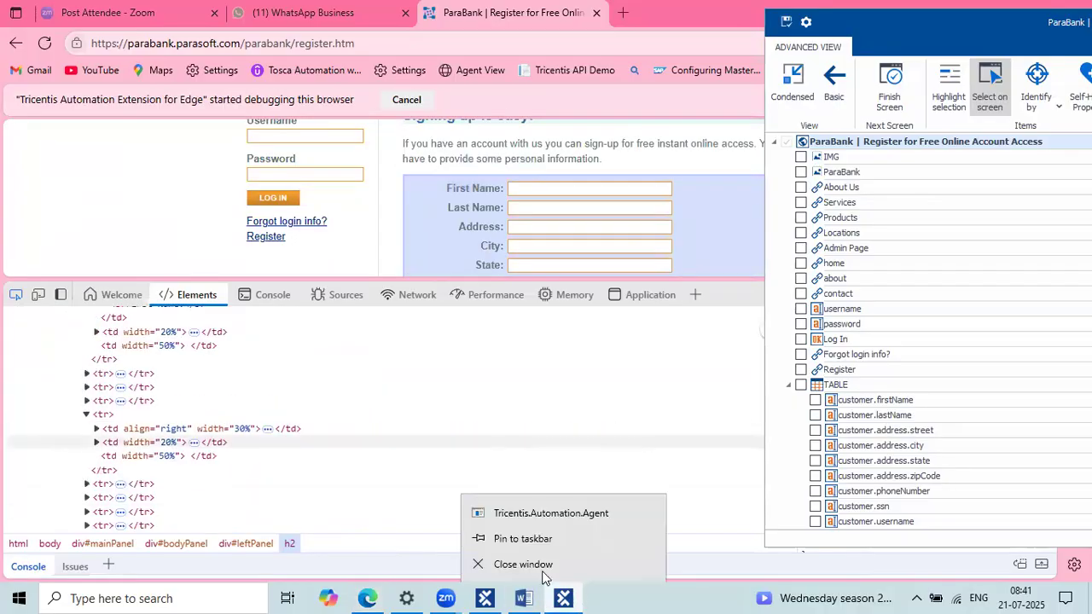
click(543, 575)
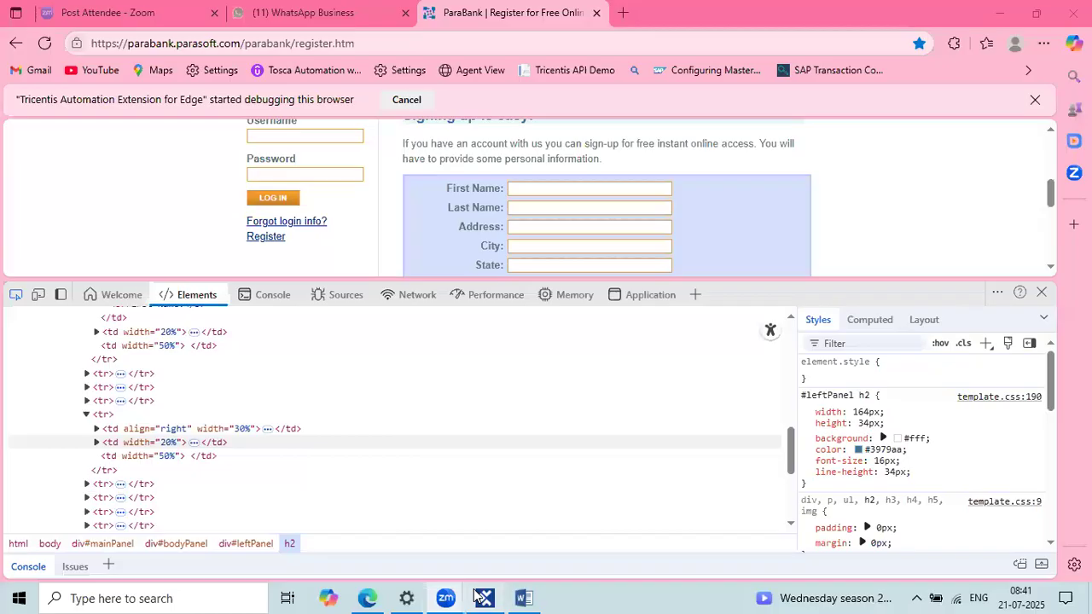
Step: Close the DevTools panel on the ParaBank registration page in Edge
click(483, 598)
click(483, 598)
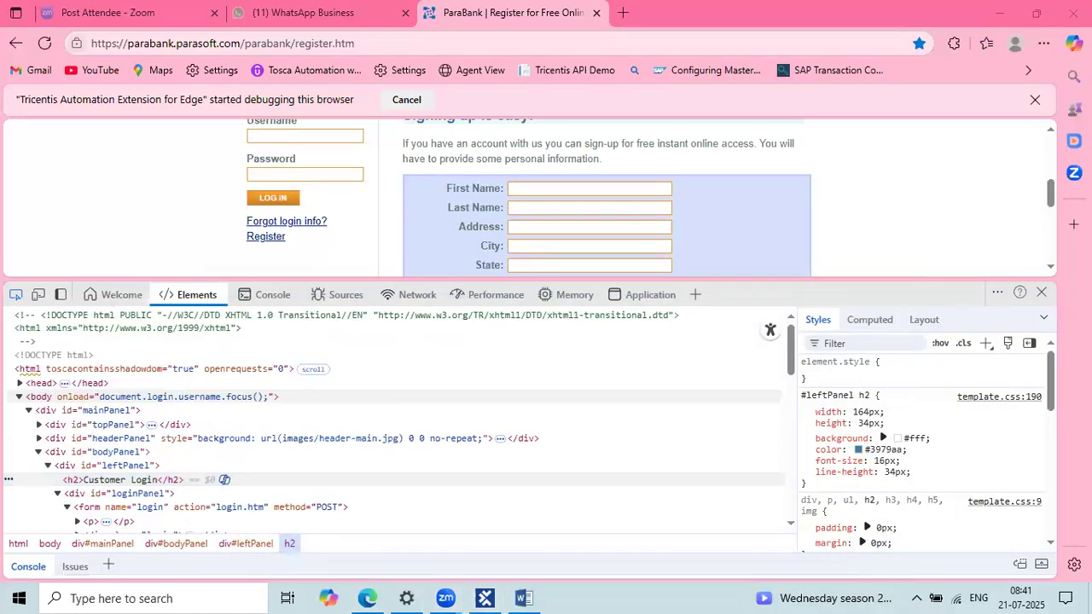
click(1042, 293)
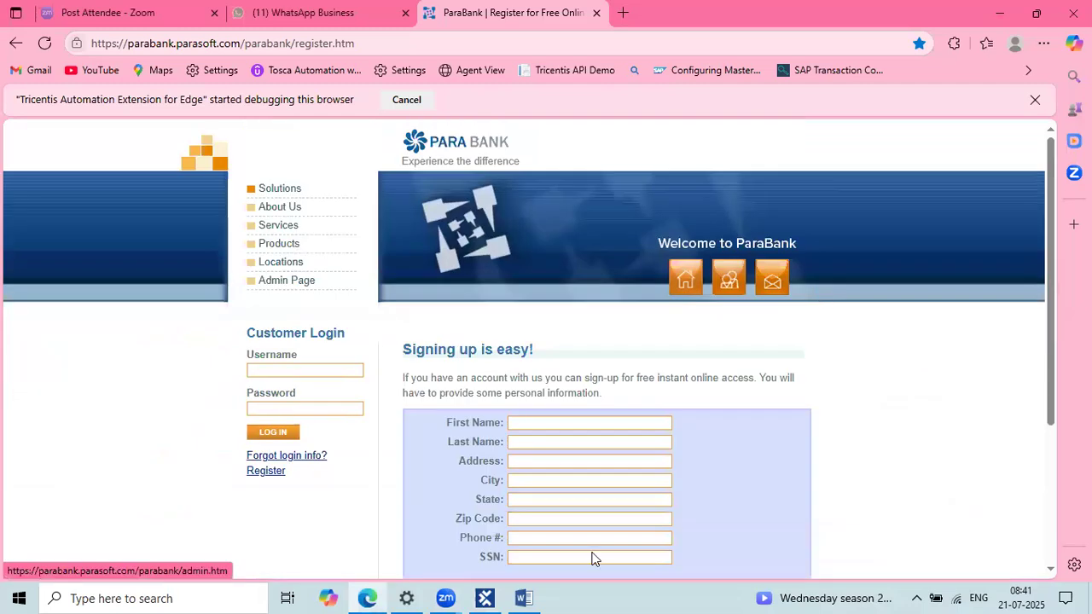
Step: Expand the Para Bank registration module in Tosca Commander to review its fields, then minimize
click(488, 597)
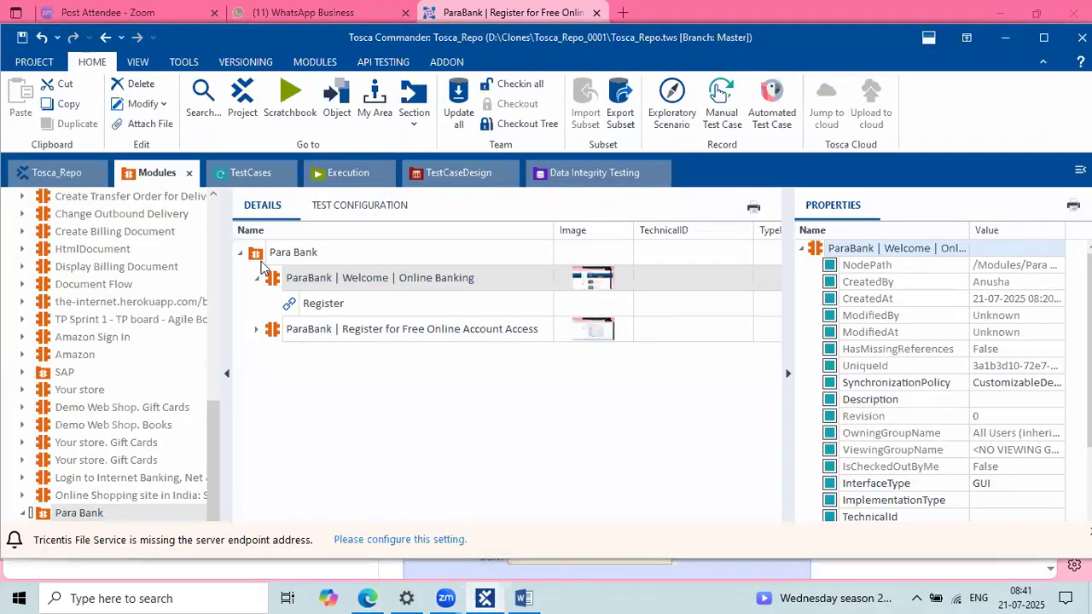
click(265, 254)
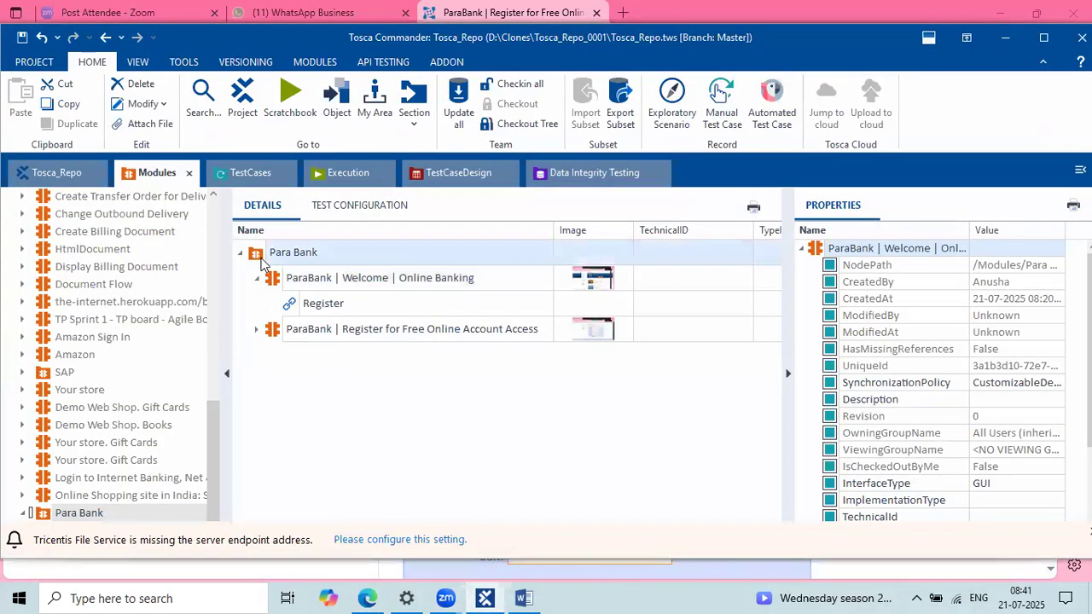
click(257, 332)
scroll(468, 402, down, 3)
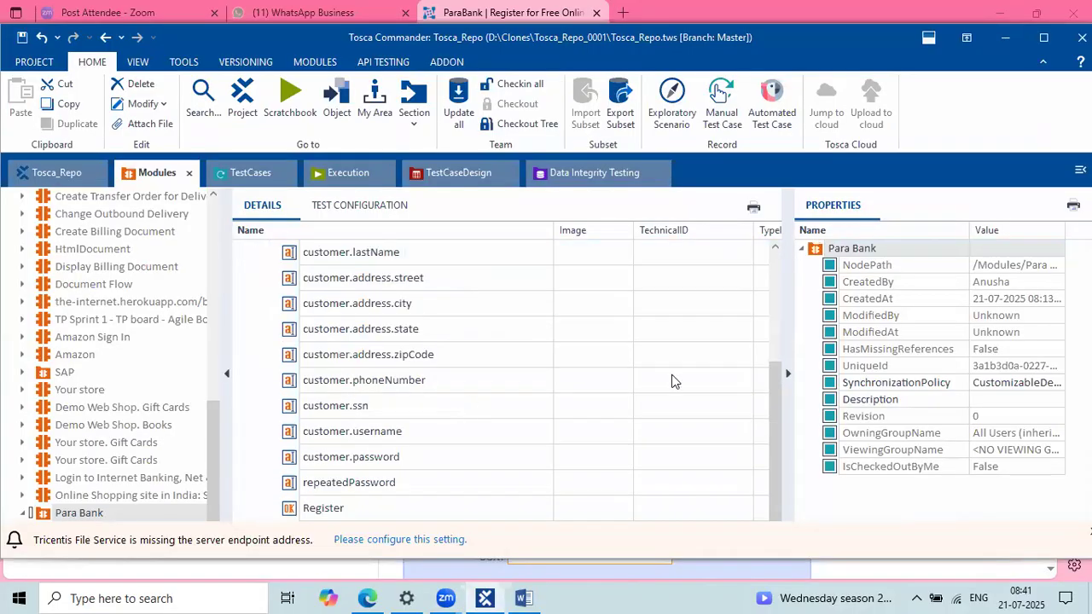
click(1005, 37)
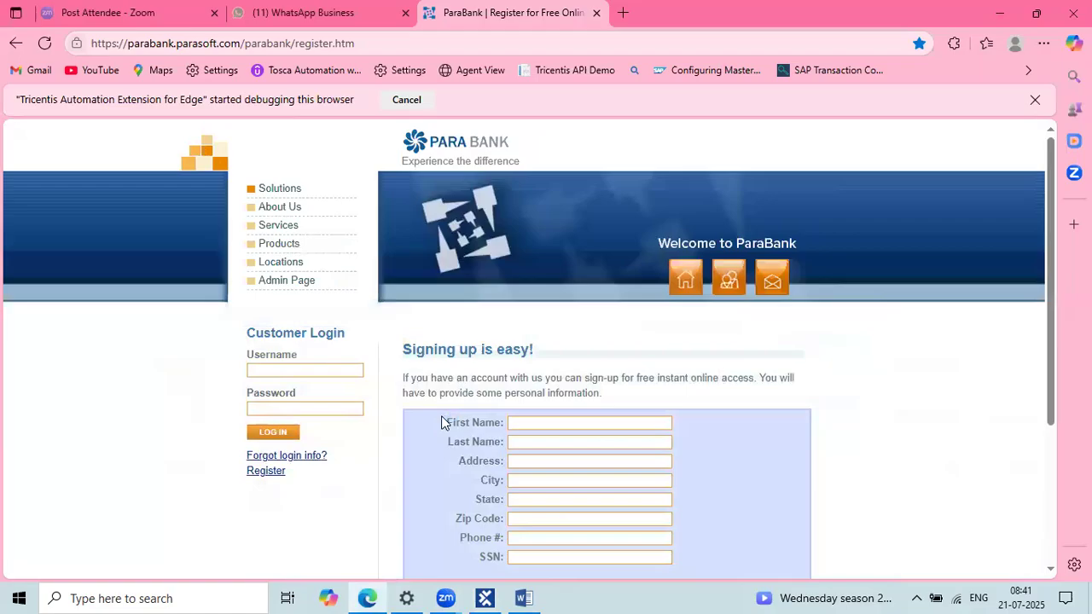
Step: Raise the system volume and select the sign-up introduction paragraph on the page
key(XF86AudioRaiseVolume)
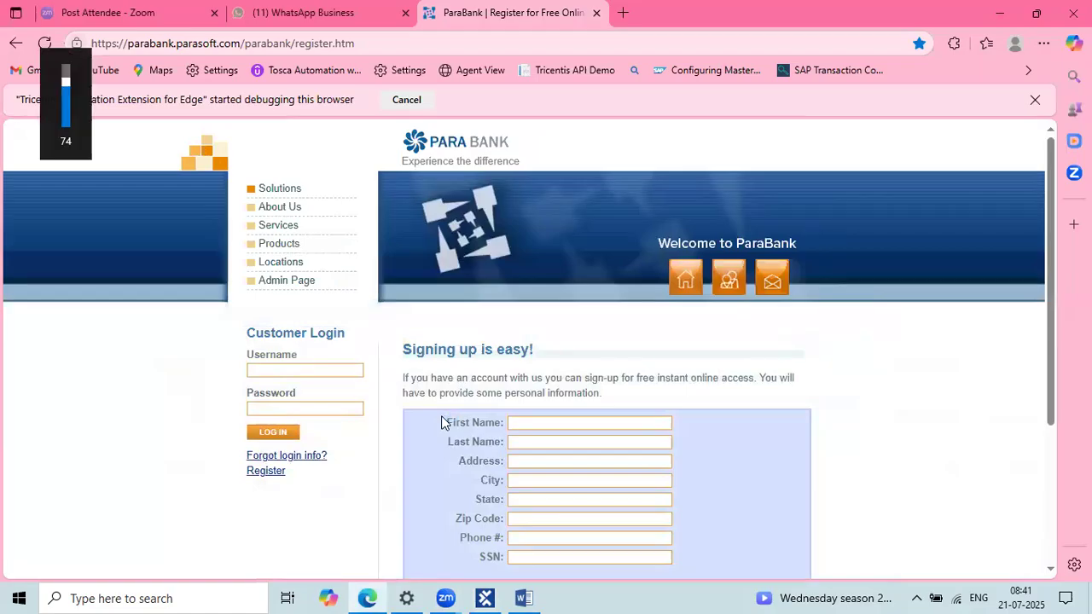
key(XF86AudioRaiseVolume)
key(XF86AudioRaiseVolume)
key(XF86AudioRaiseVolume)
key(XF86AudioRaiseVolume)
key(XF86AudioRaiseVolume)
key(XF86AudioRaiseVolume)
key(XF86AudioRaiseVolume)
key(XF86AudioRaiseVolume)
key(XF86AudioRaiseVolume)
key(XF86AudioRaiseVolume)
key(XF86AudioRaiseVolume)
key(XF86AudioRaiseVolume)
key(XF86AudioRaiseVolume)
drag(435, 416, 392, 382)
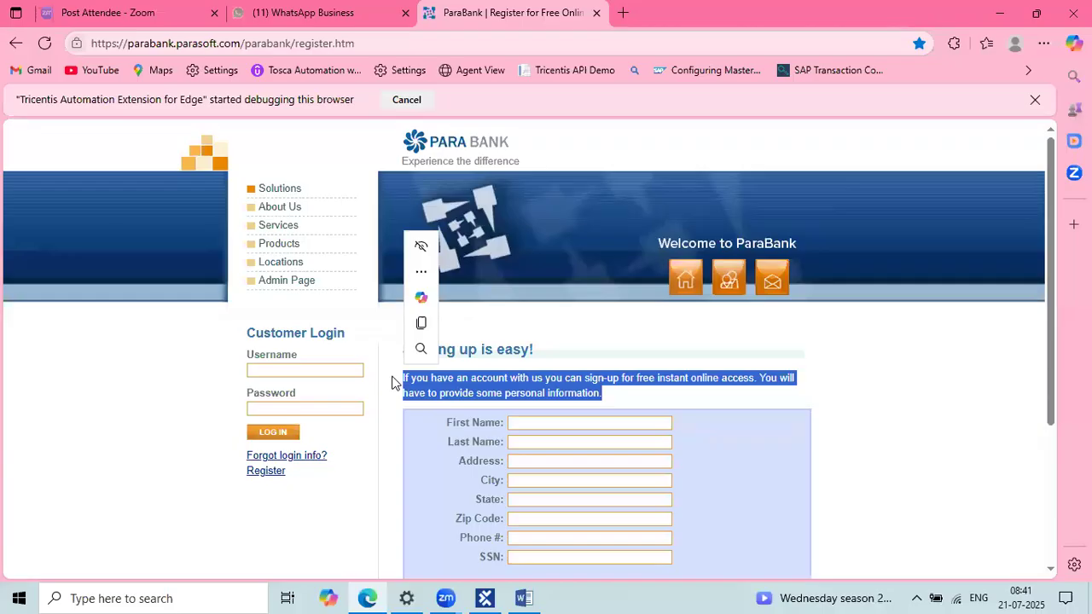
Step: Inspect the sign-up intro paragraph's markup in Edge DevTools, then close DevTools
right_click(574, 379)
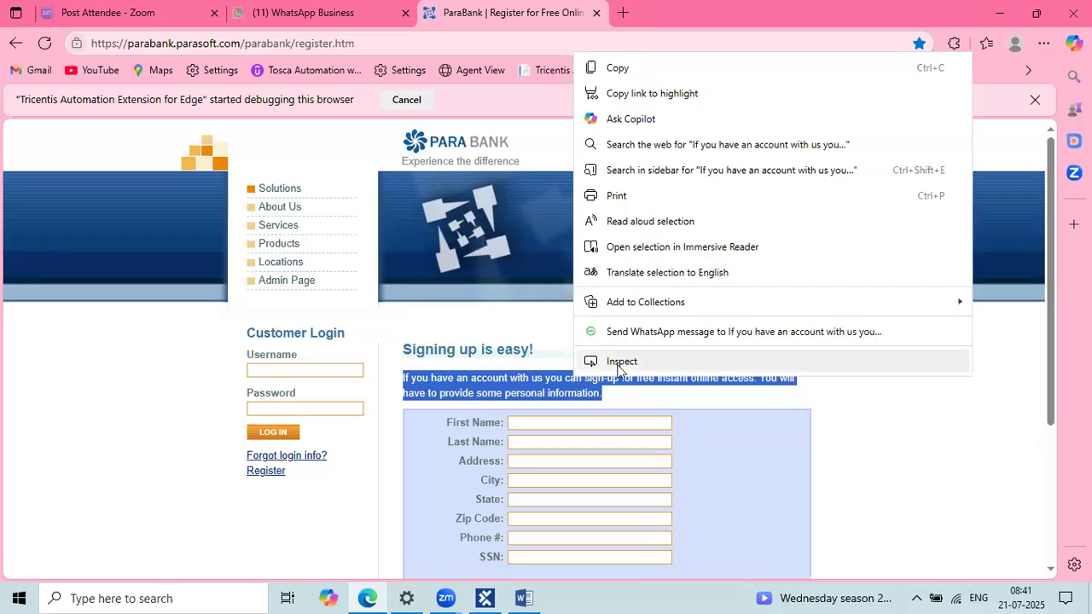
click(621, 362)
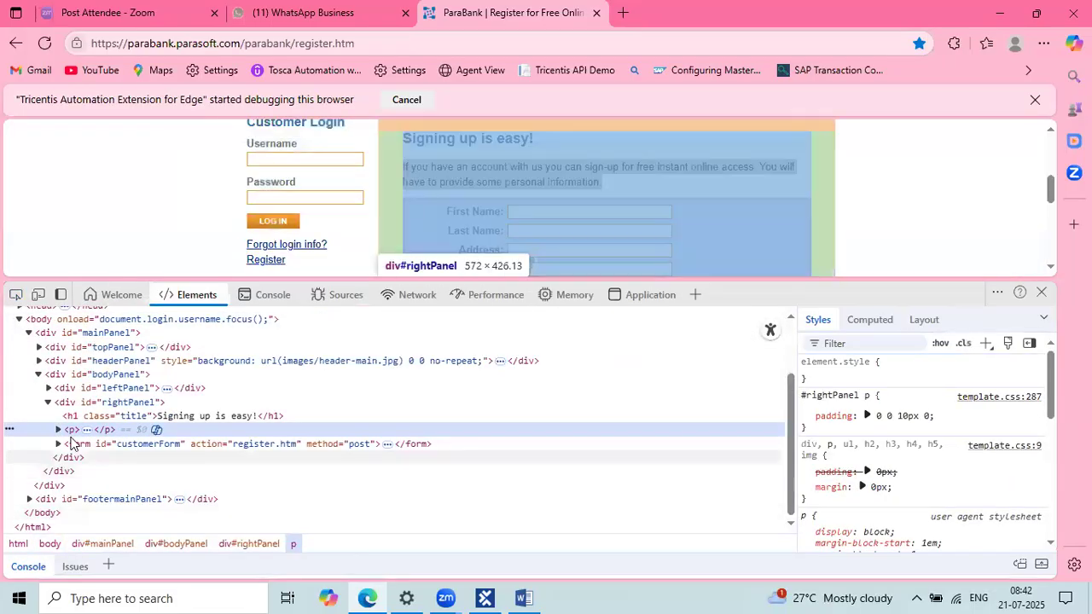
click(58, 430)
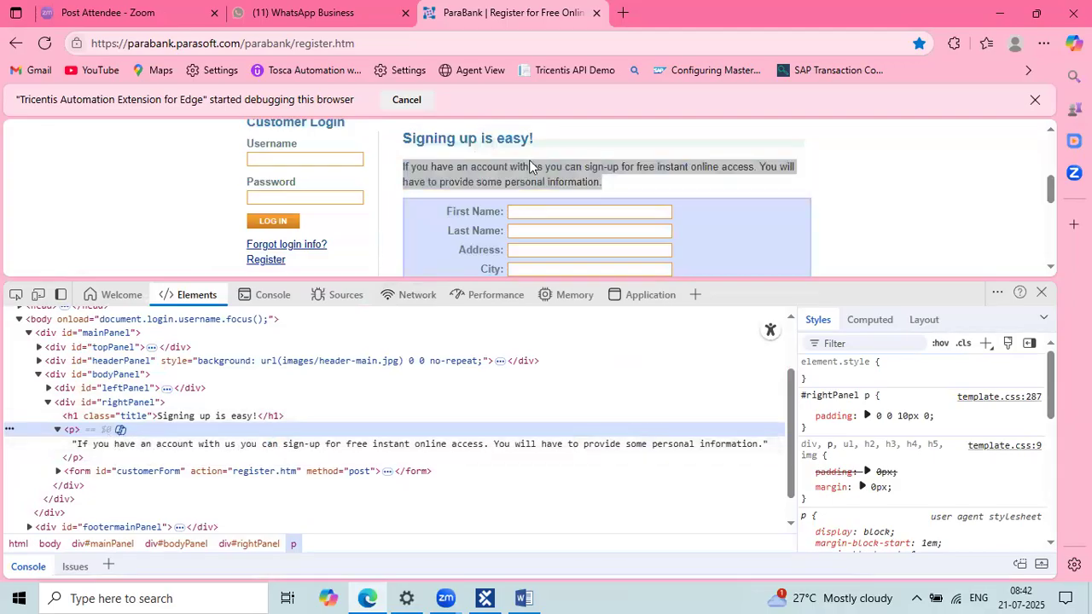
click(1042, 293)
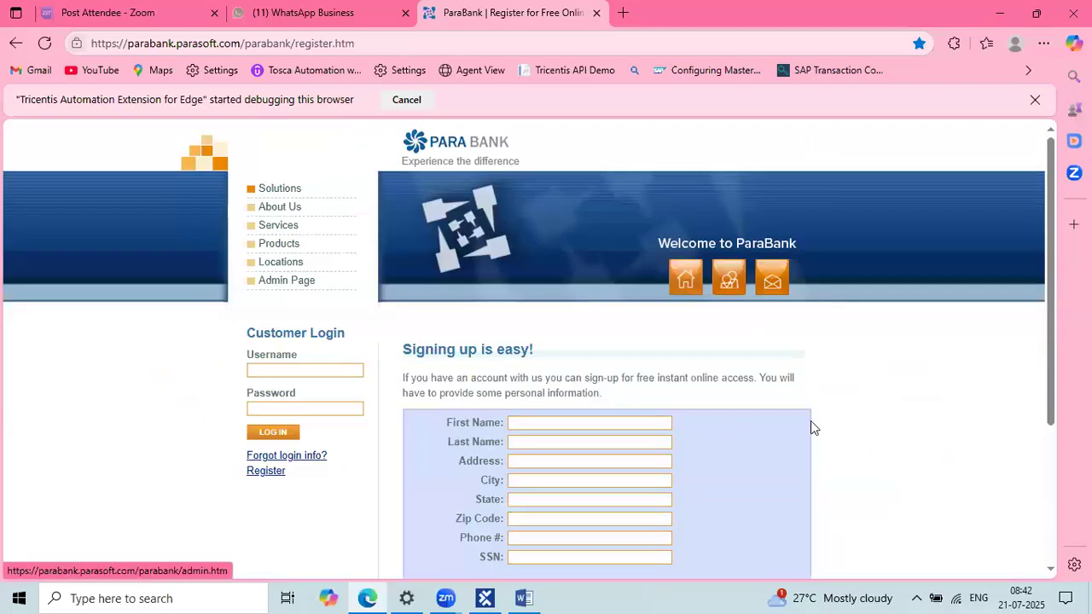
drag(576, 400, 412, 379)
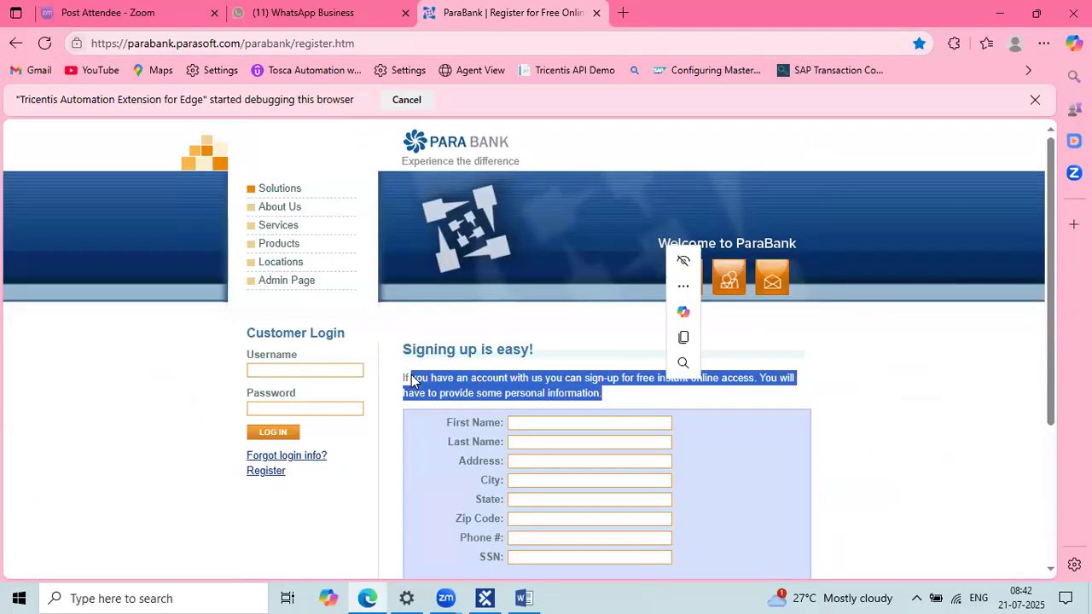
click(840, 422)
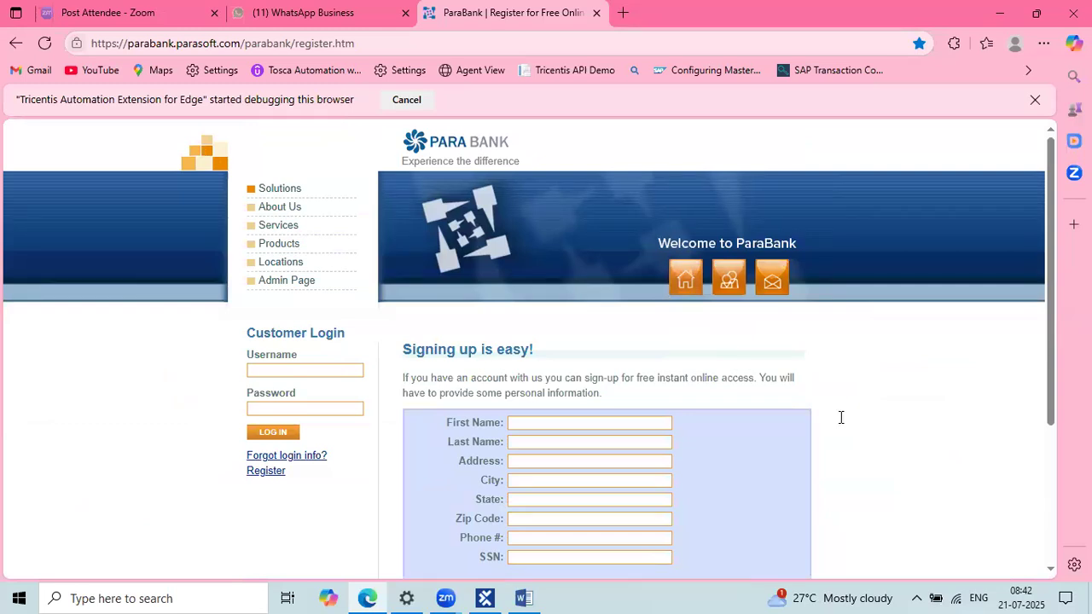
Step: Rescan the ParaBank Register page module and drag it into the Parabank Registration test case
click(485, 598)
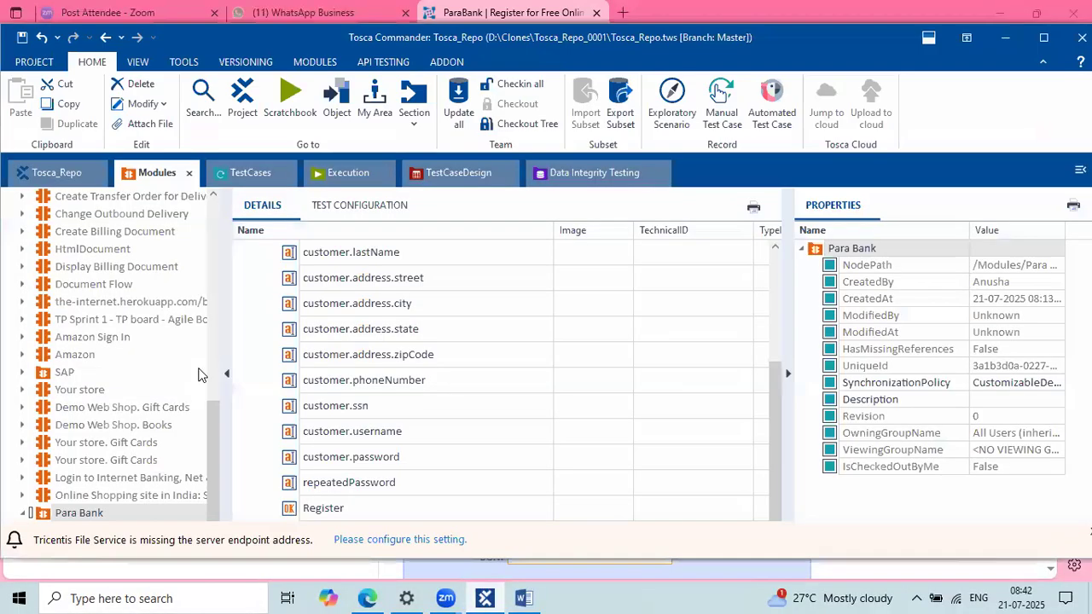
scroll(390, 380, up, 3)
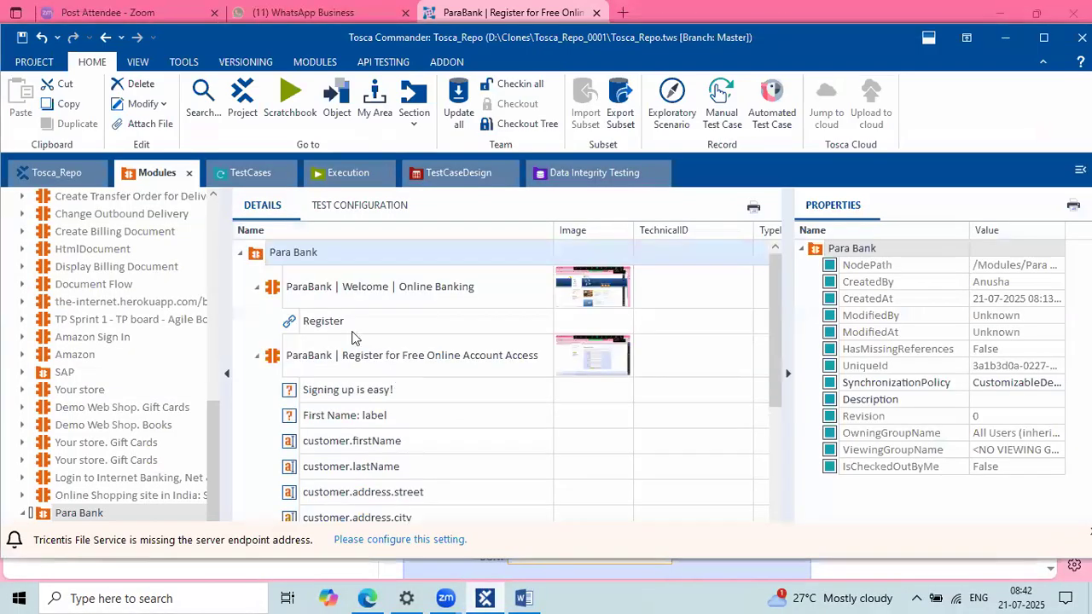
click(307, 332)
click(258, 290)
scroll(419, 500, down, 2)
scroll(419, 501, up, 2)
click(325, 322)
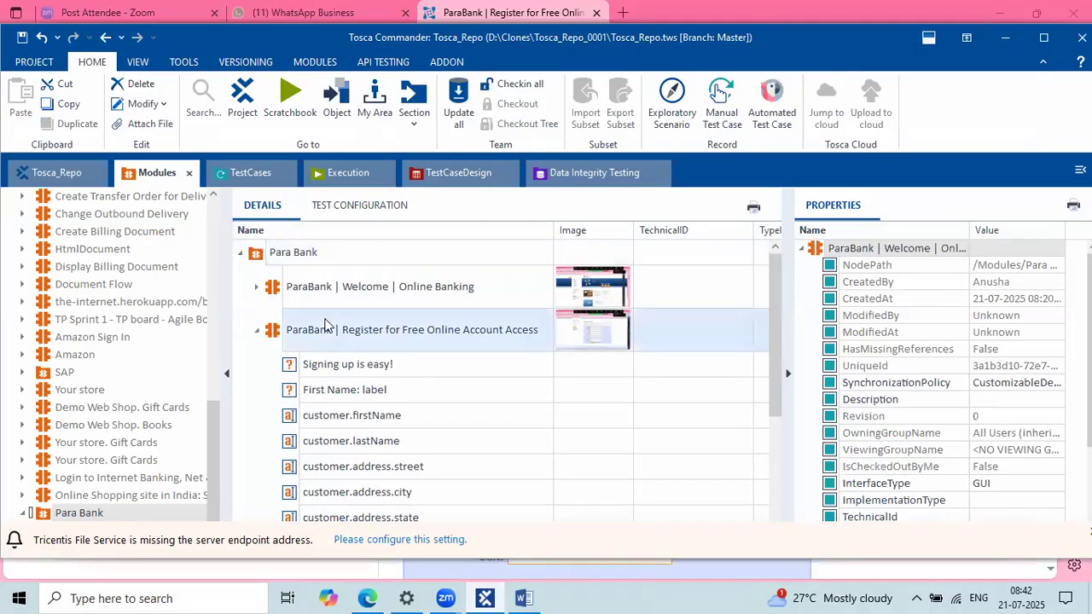
right_click(324, 321)
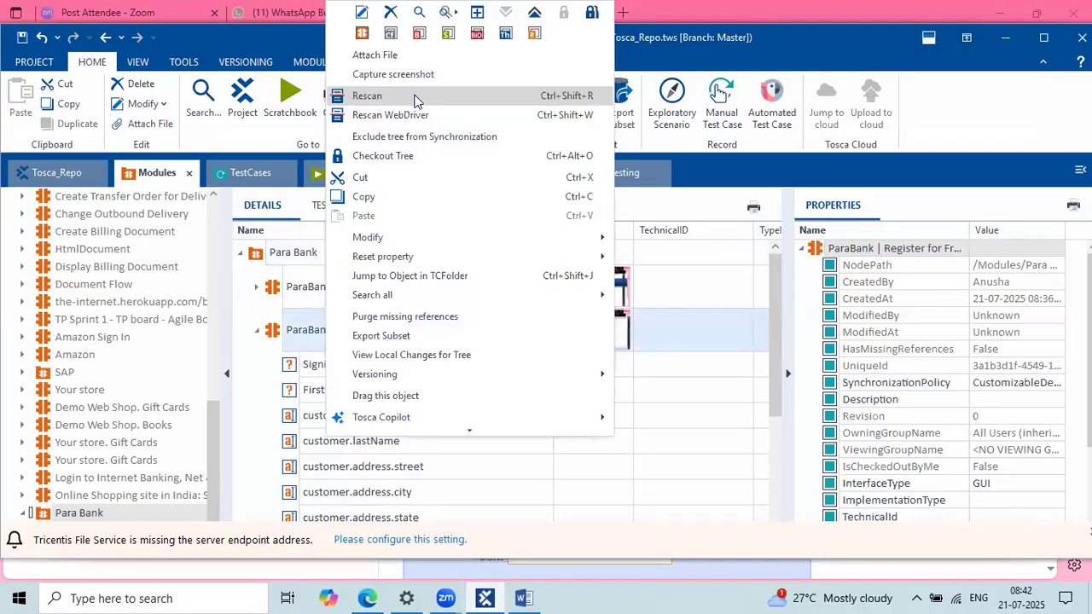
click(415, 99)
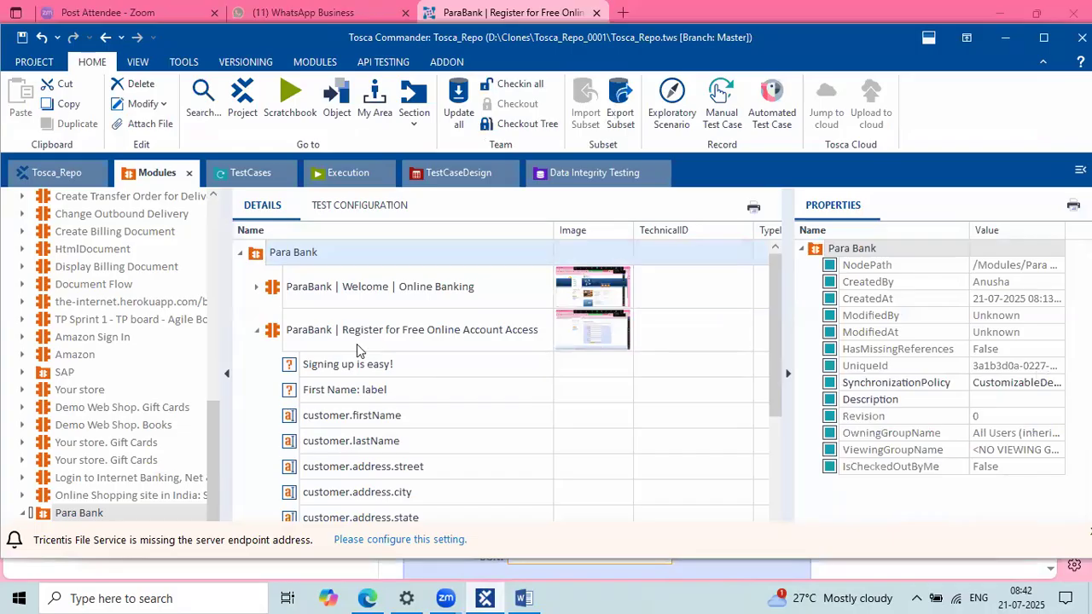
click(341, 337)
drag(285, 329, 266, 382)
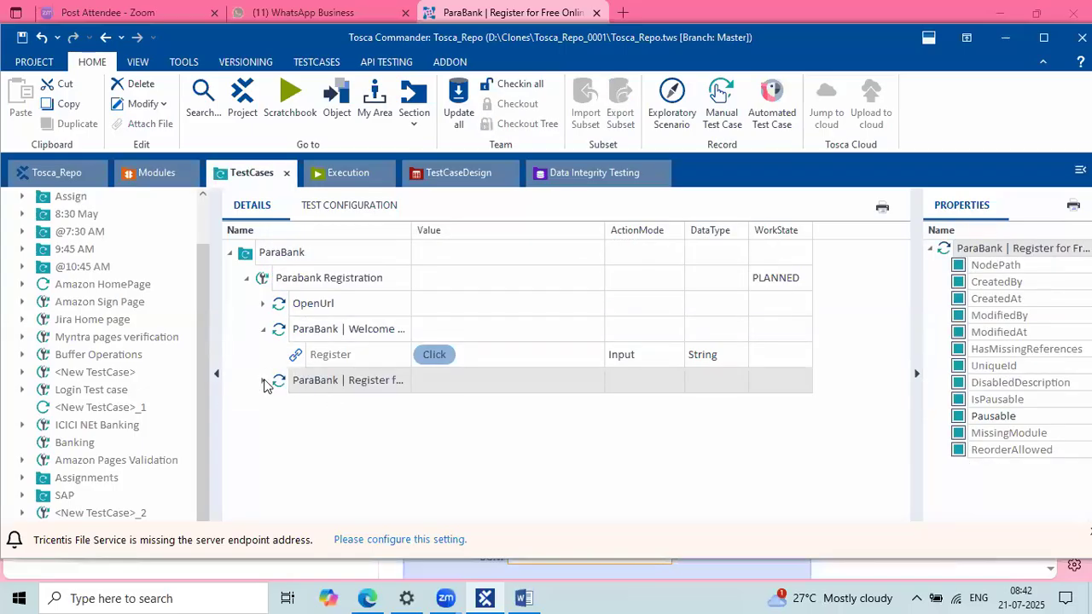
Step: Expand the new registration step and set an InnerText equals condition on the 'Signing up is easy!' row
click(263, 383)
scroll(483, 395, down, 2)
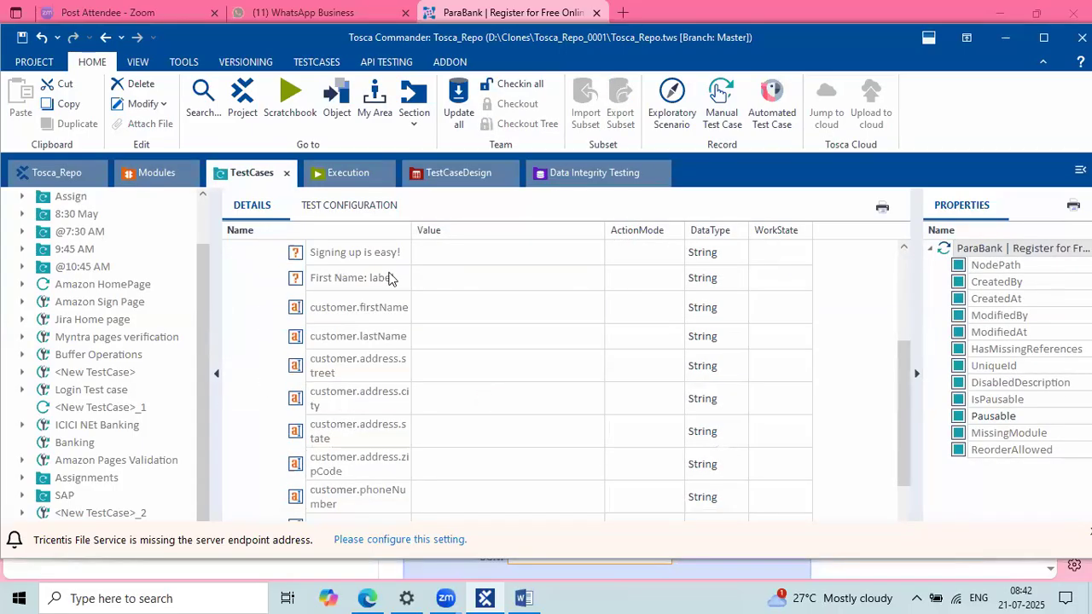
click(395, 258)
click(395, 261)
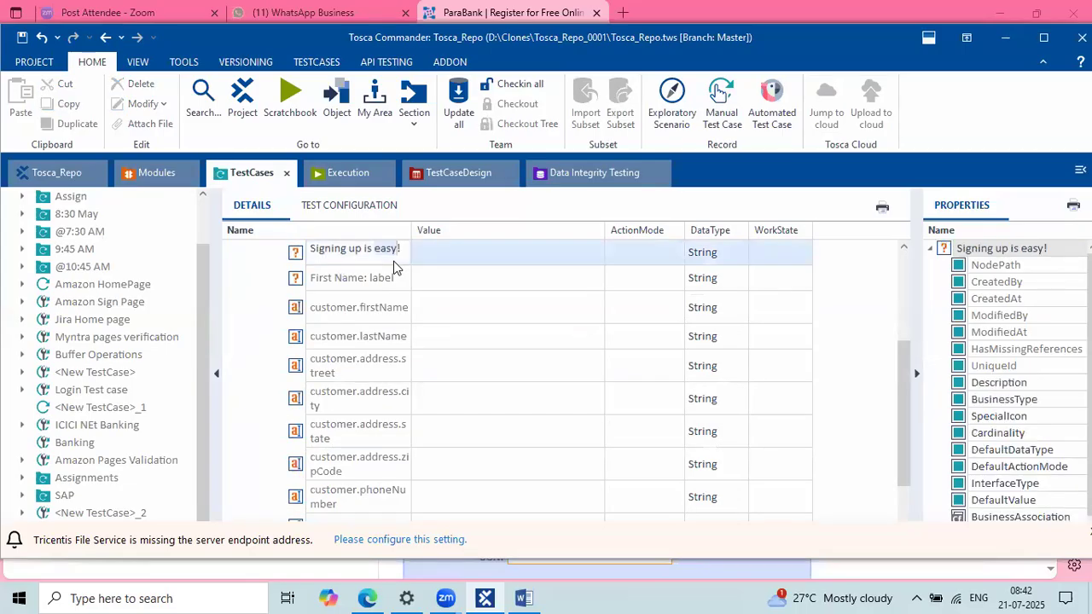
click(449, 287)
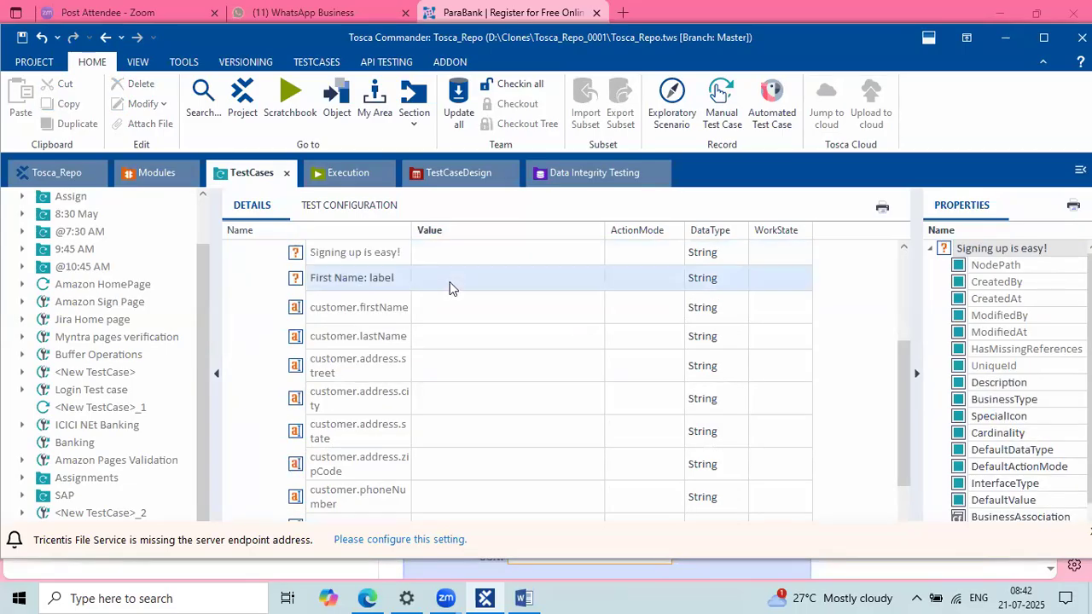
click(521, 256)
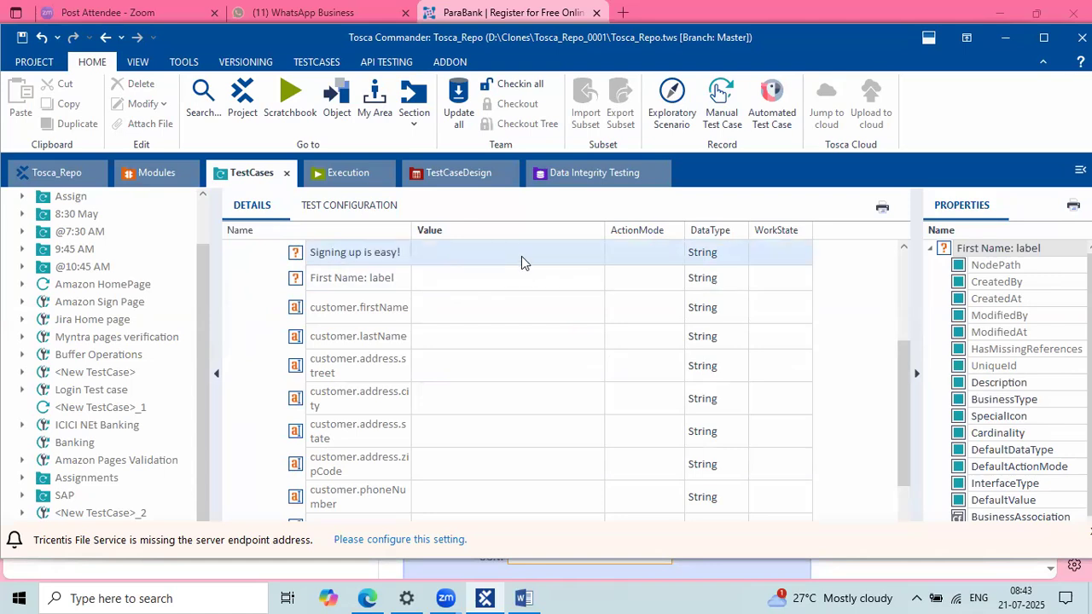
click(594, 253)
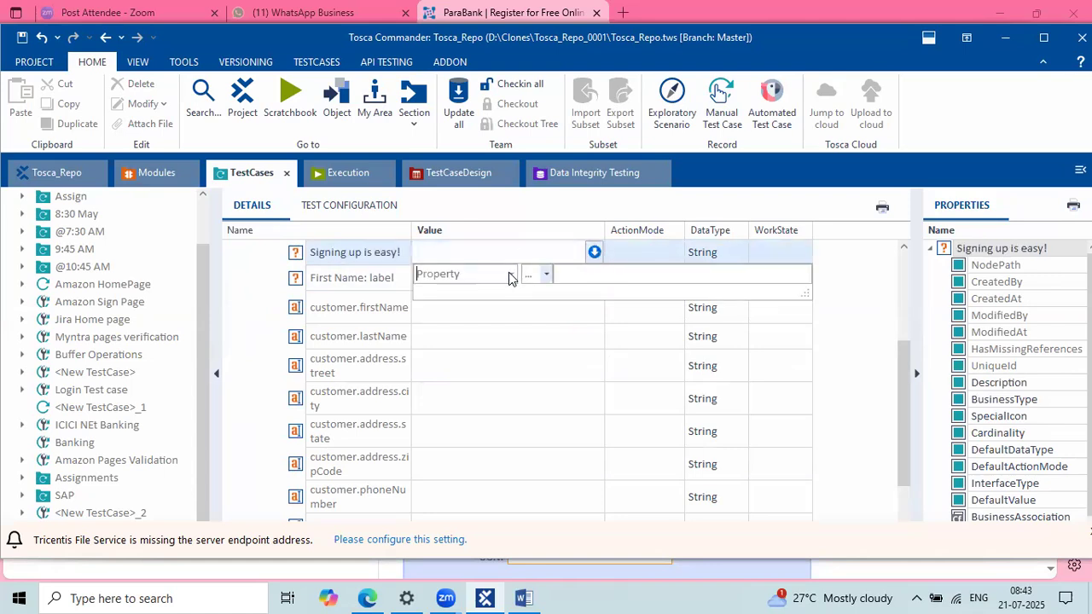
click(510, 274)
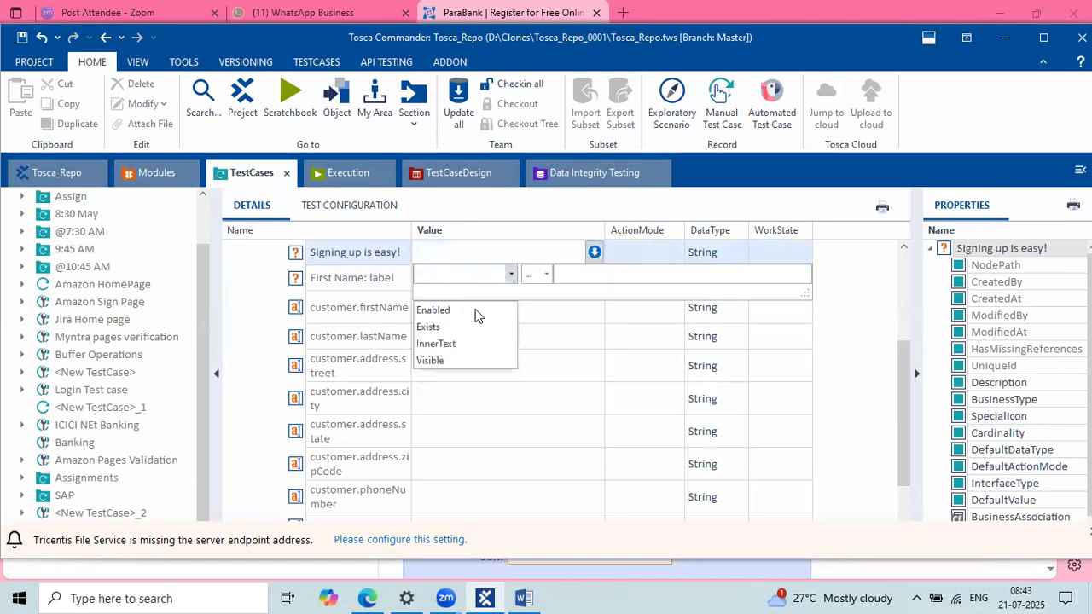
click(443, 343)
click(546, 274)
click(529, 313)
click(594, 252)
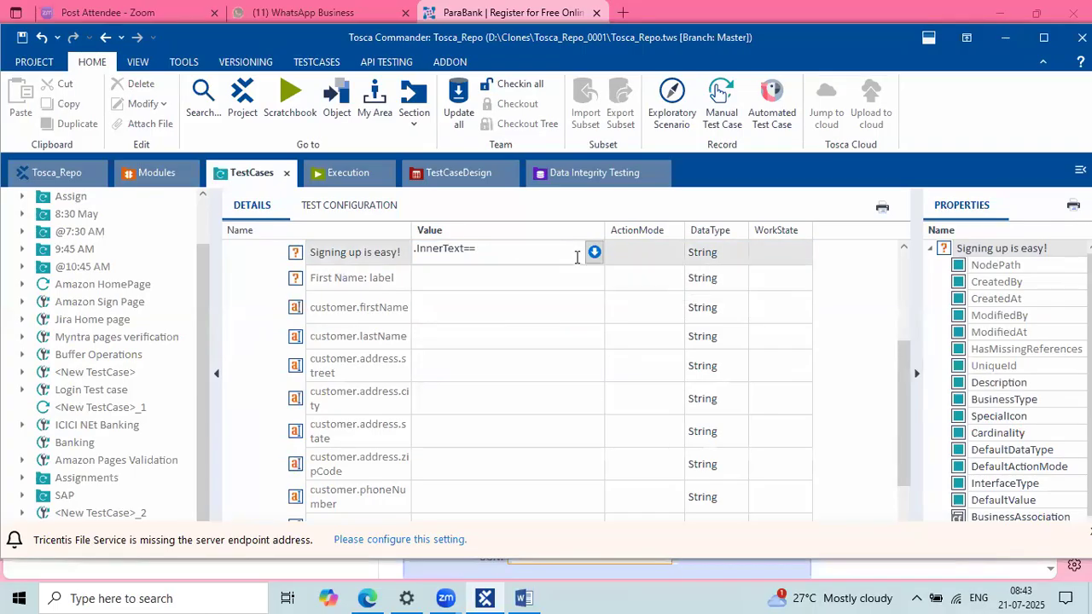
Step: Paste 'Signing up is easy!' as the expected InnerText and set that row's ActionMode to Verify
click(595, 253)
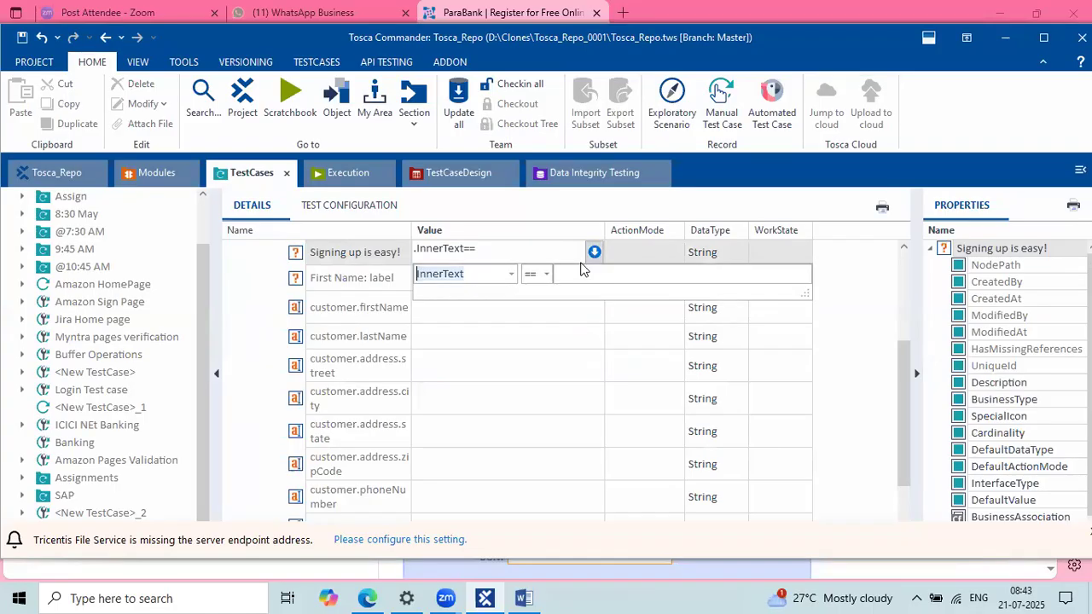
click(574, 272)
text(Signing up is easy!)
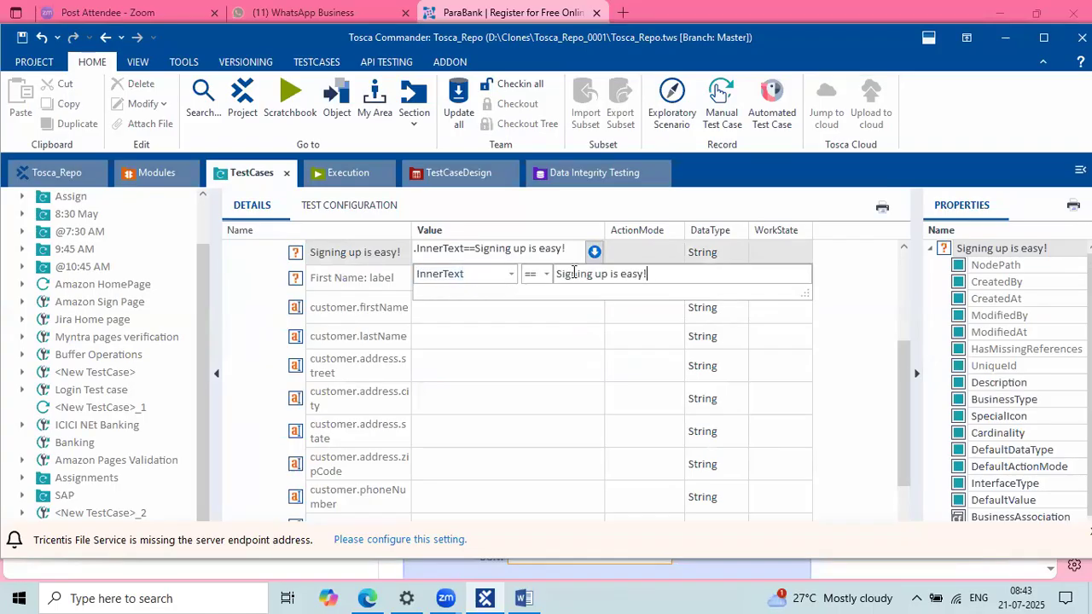
key(Return)
click(571, 341)
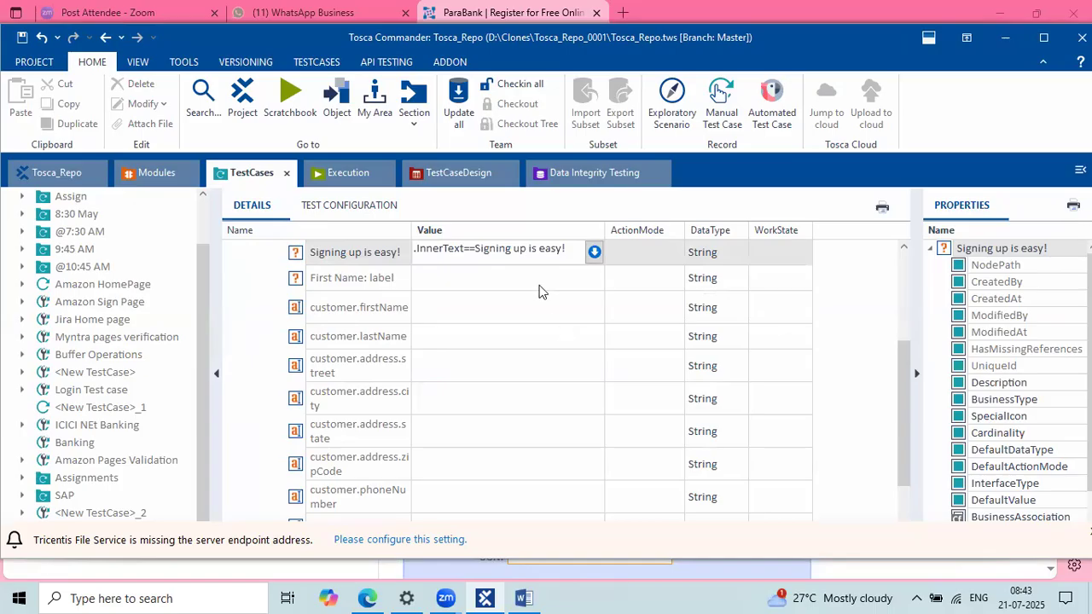
click(659, 255)
click(680, 254)
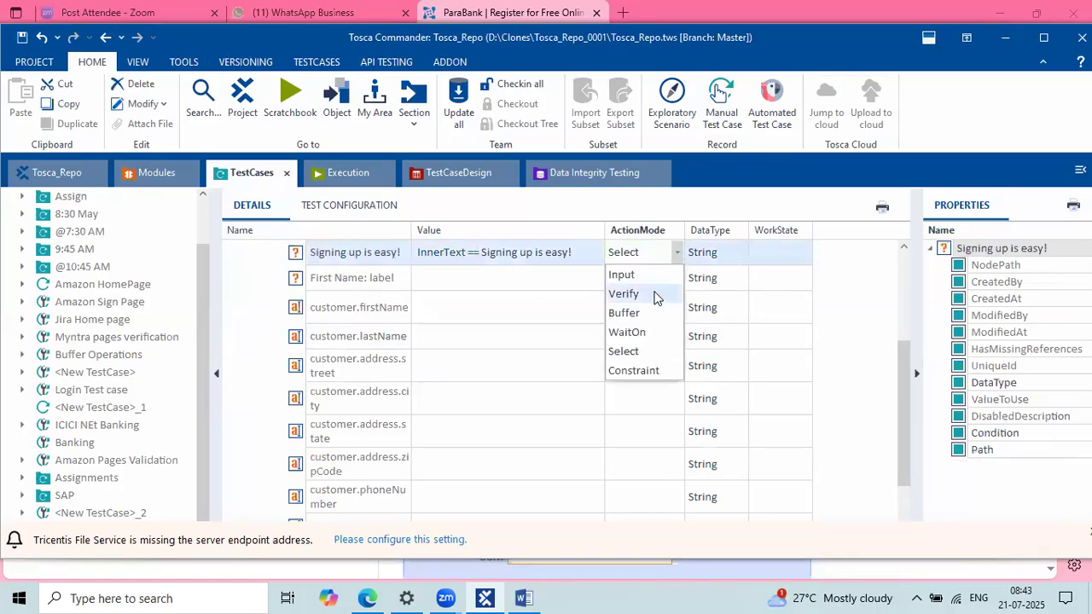
click(627, 293)
Step: Make the First Name: label step verify InnerText 'First Name:' with ActionMode Verify
click(569, 301)
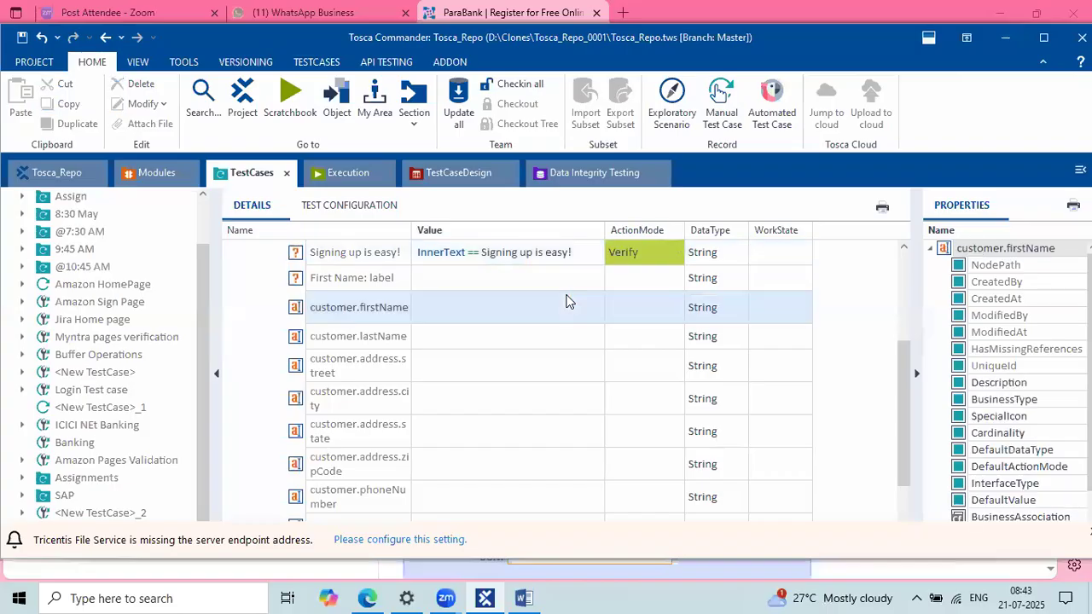
click(374, 283)
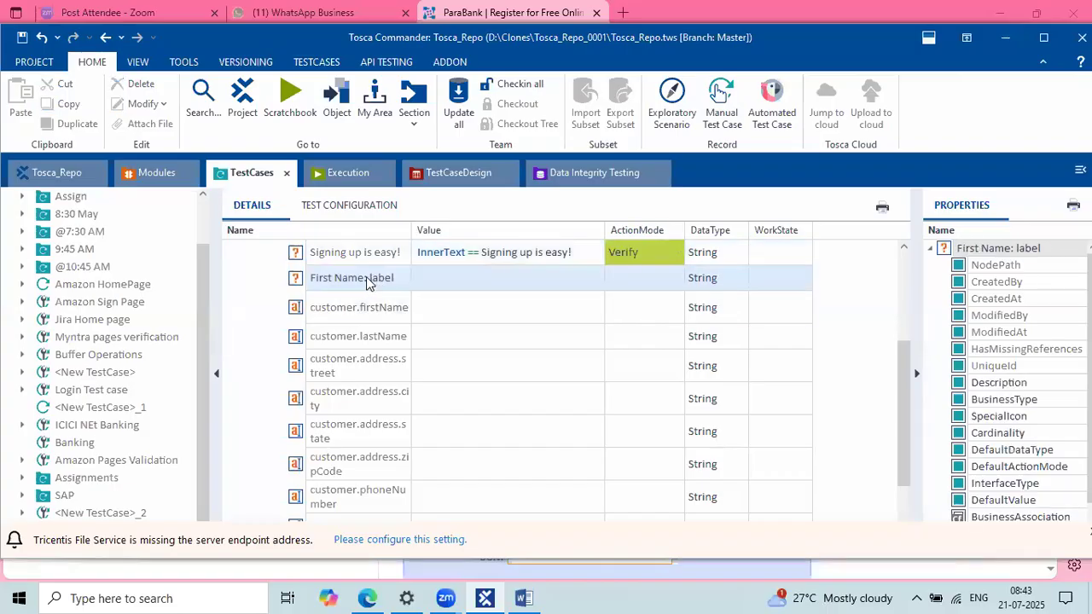
drag(367, 278, 312, 267)
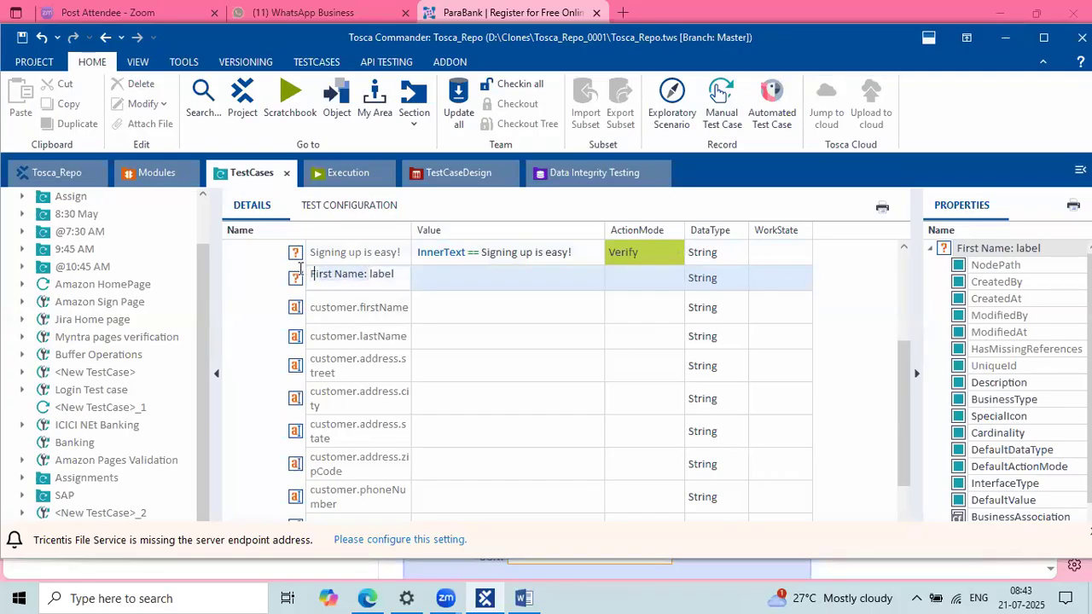
click(440, 284)
click(593, 279)
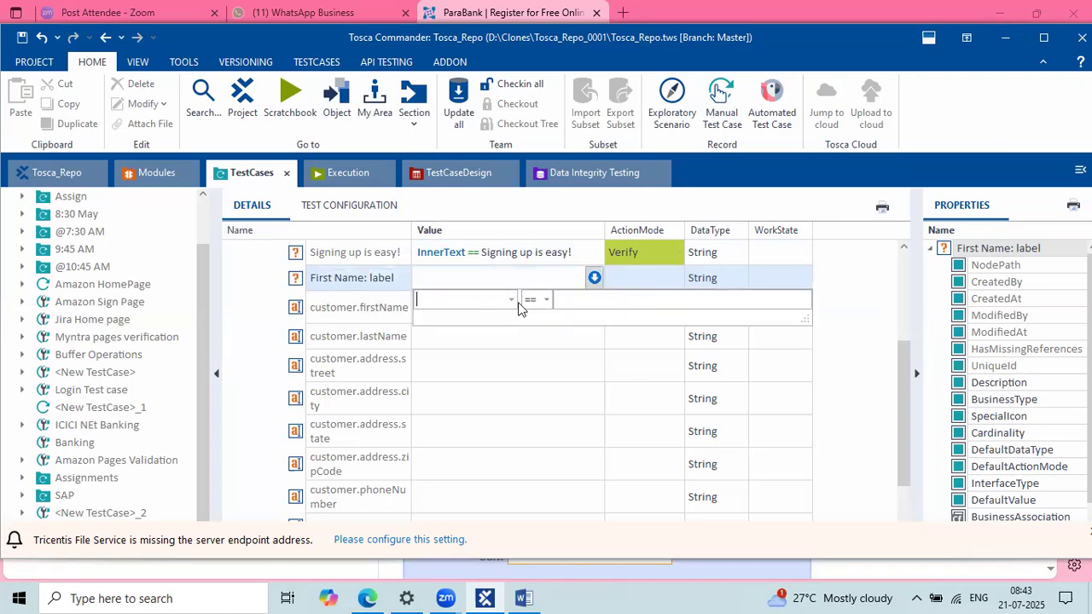
click(511, 300)
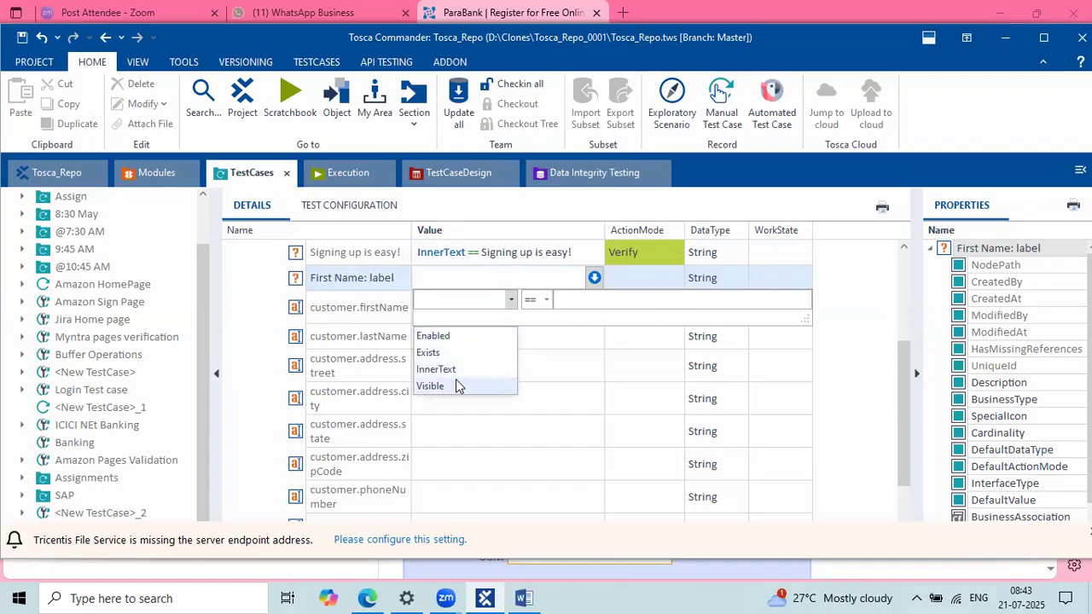
click(457, 372)
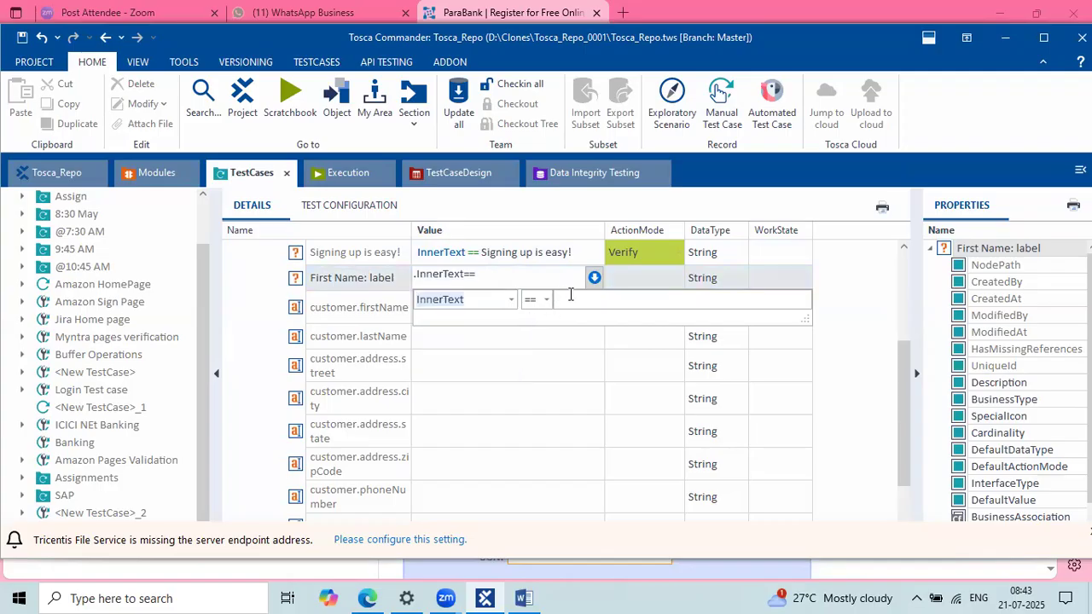
text(First Name:)
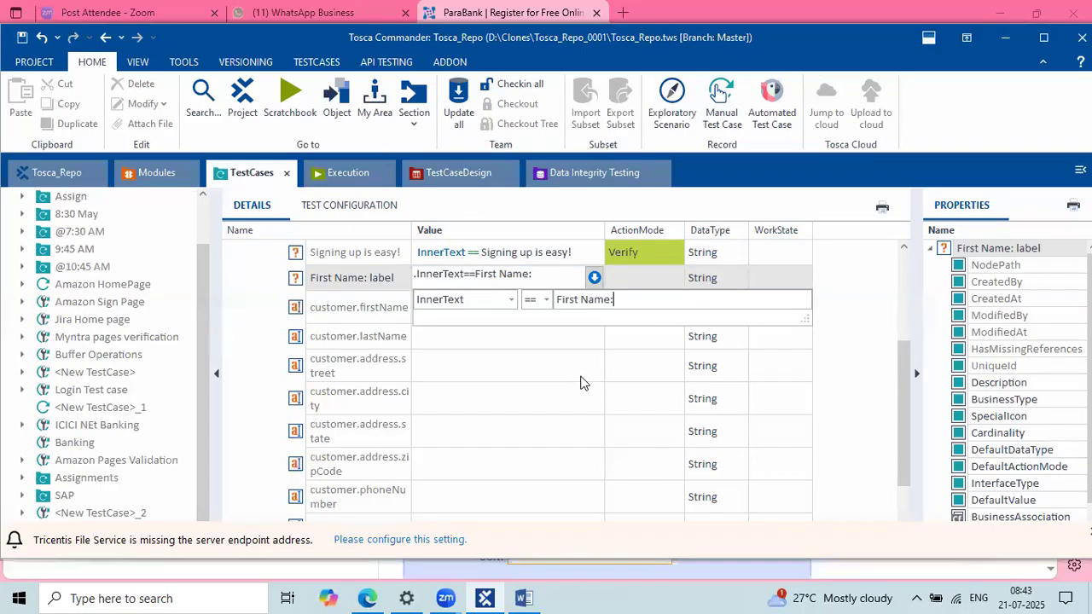
key(Return)
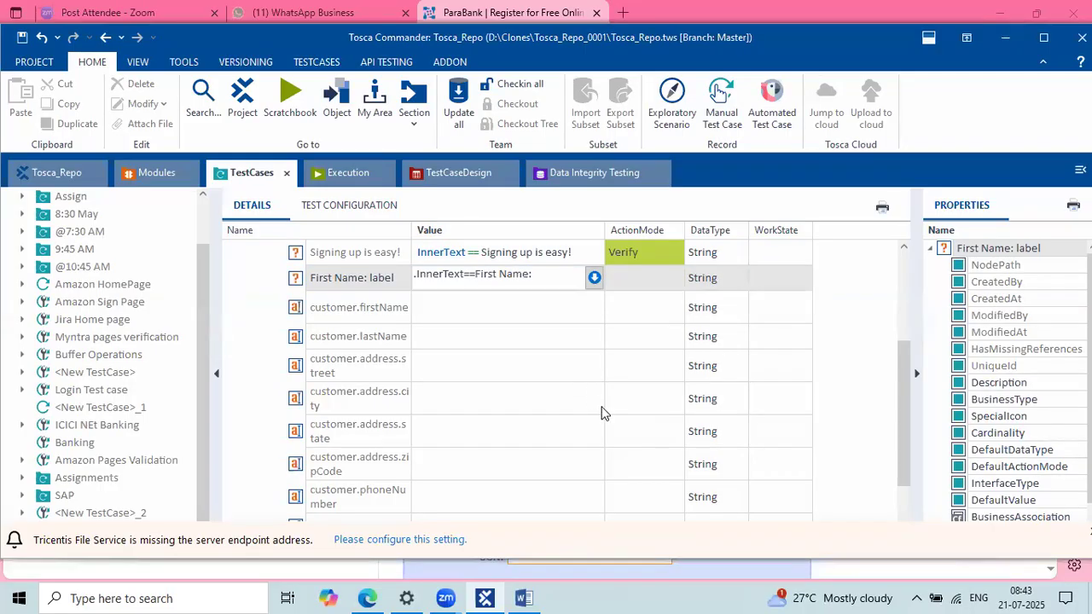
click(636, 278)
click(637, 278)
key(v)
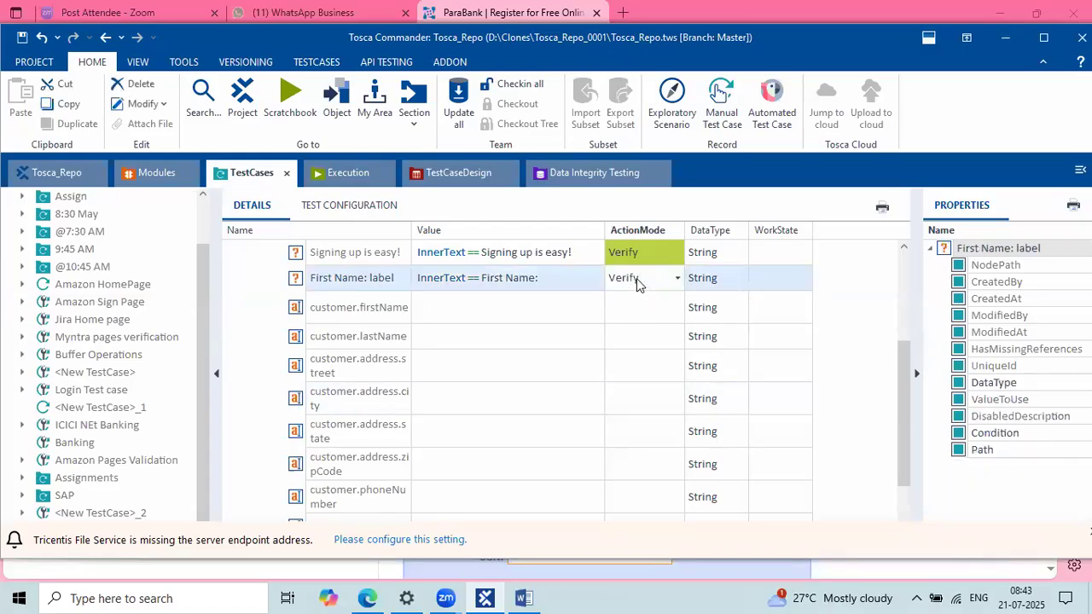
click(543, 328)
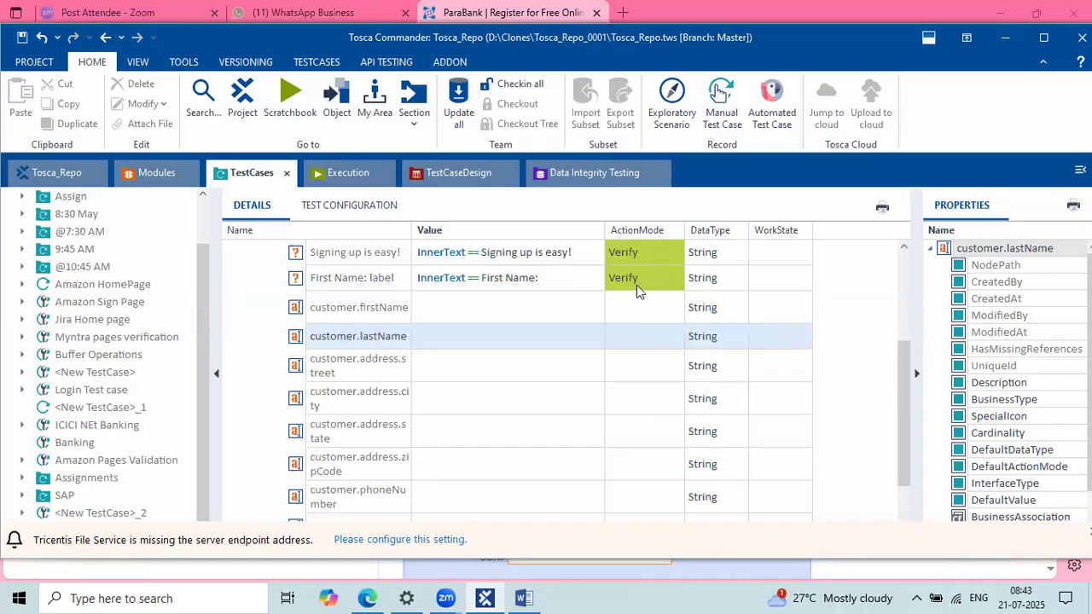
Step: Enter the customer's first name and last name values
click(522, 305)
click(523, 307)
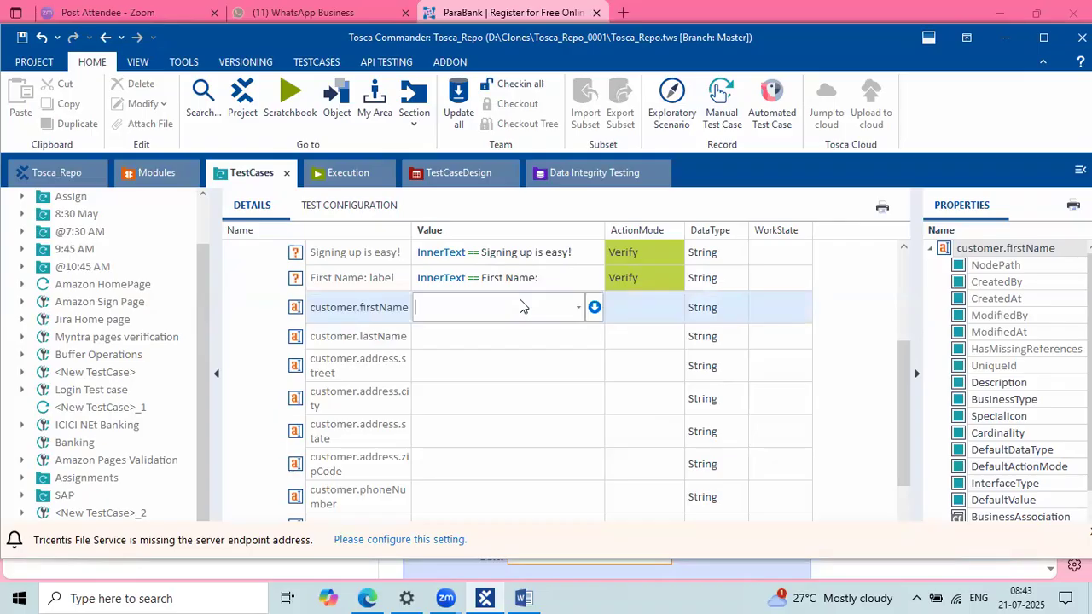
text(Ansuha)
key(BackSpace)
key(BackSpace)
key(BackSpace)
key(BackSpace)
text(usha)
key(Return)
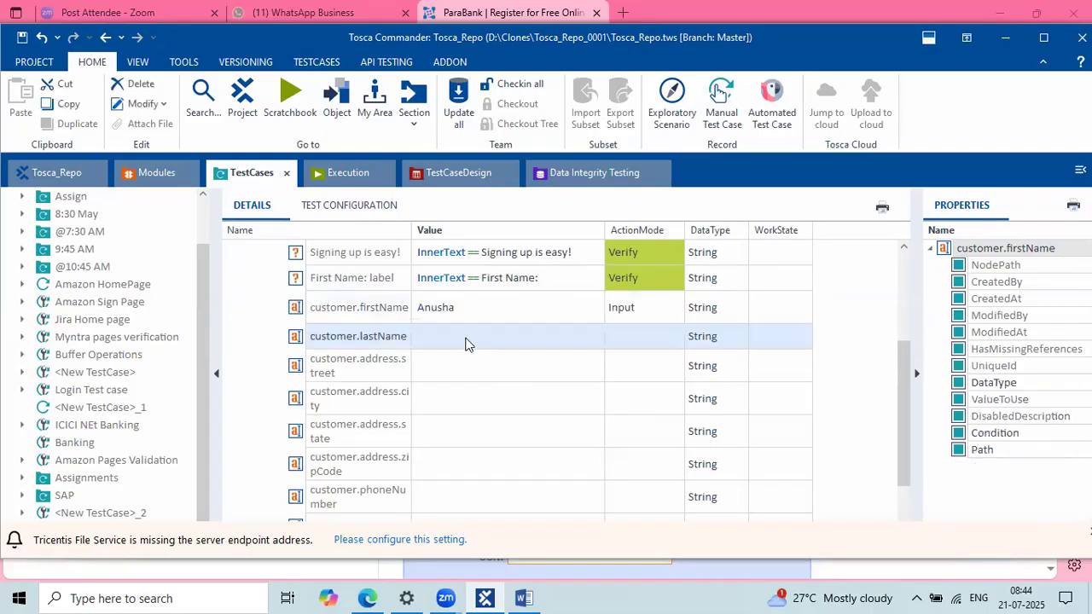
click(467, 337)
text(Tosca)
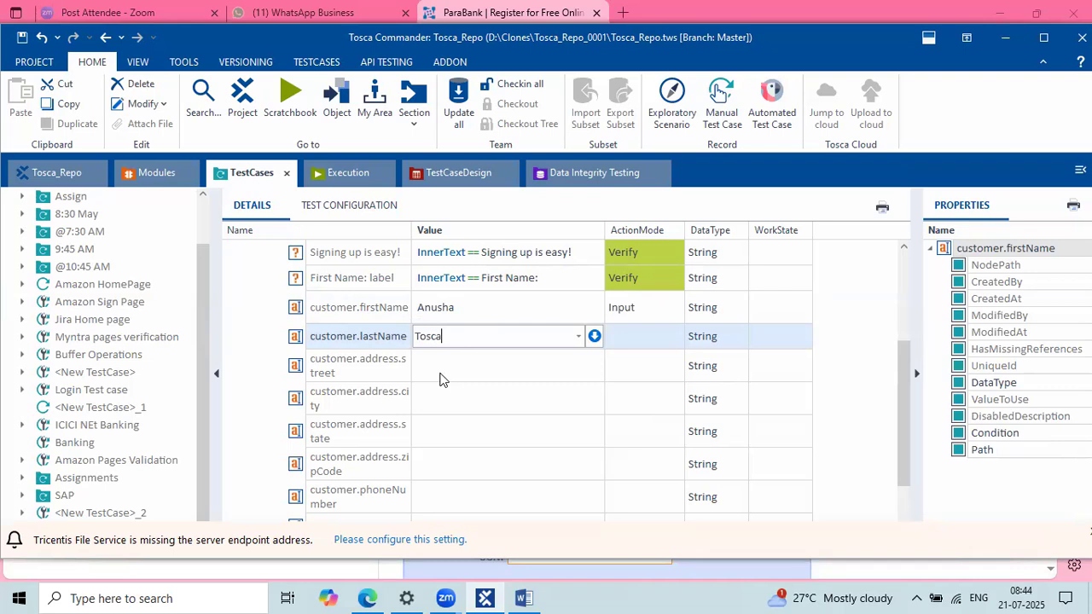
key(Return)
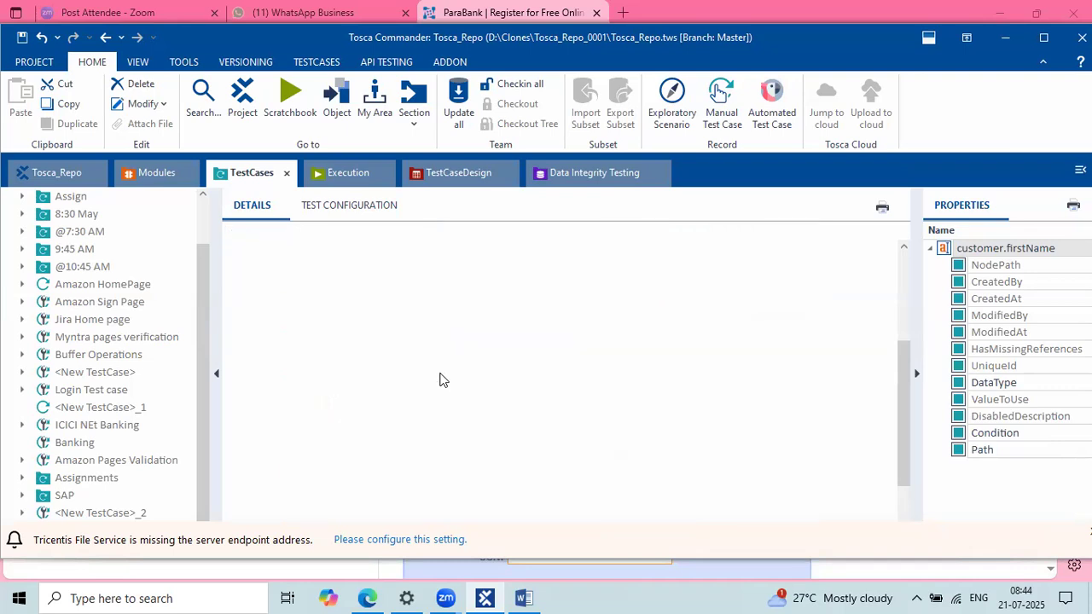
Step: Enter the street and city values, correcting the city entry afterwards
text(Hyderabad)
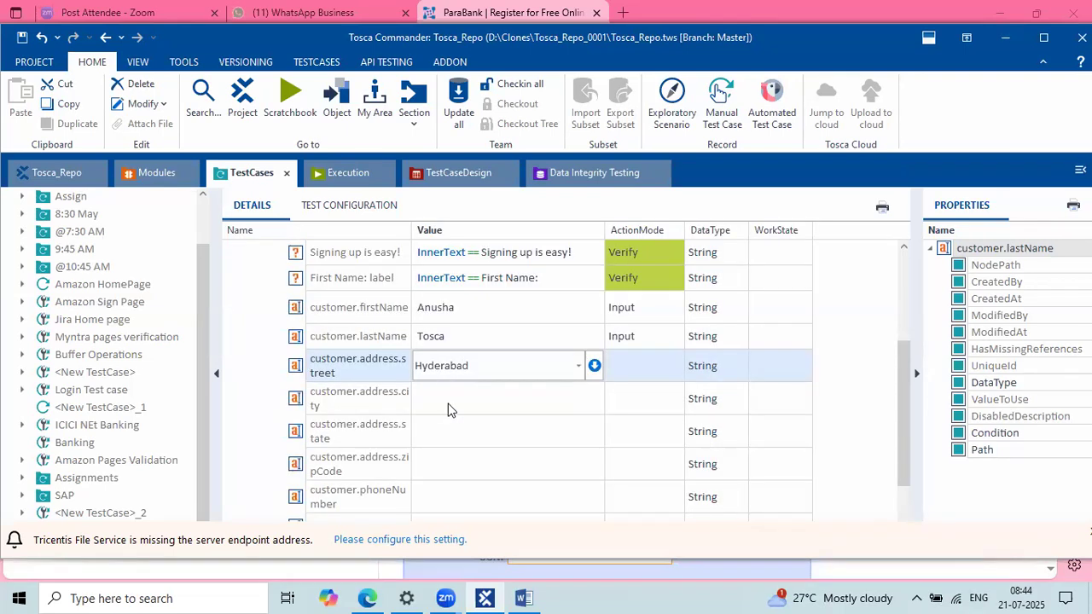
key(Return)
text(Ameerpet)
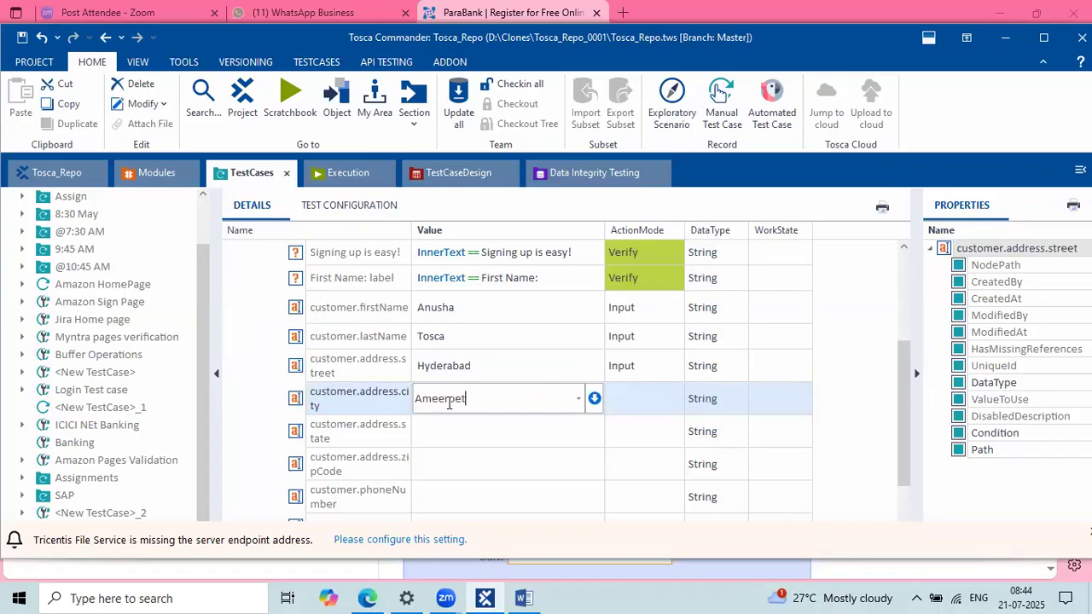
key(Return)
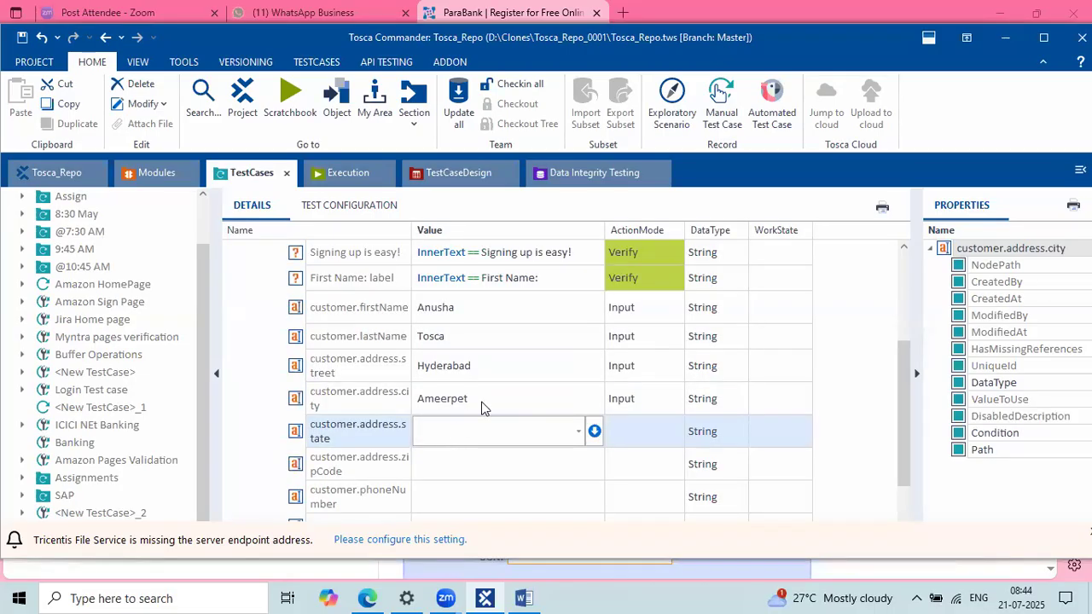
click(483, 407)
text(Hyderb)
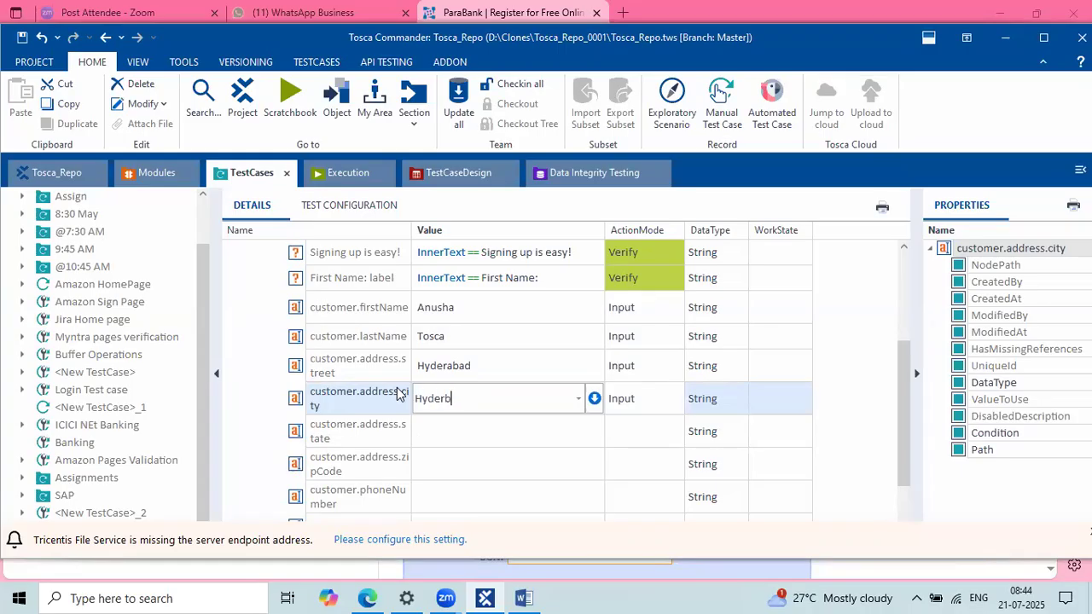
key(BackSpace)
text(abad)
Step: Enter the state value with help from the field's value suggestions
click(436, 432)
text(T)
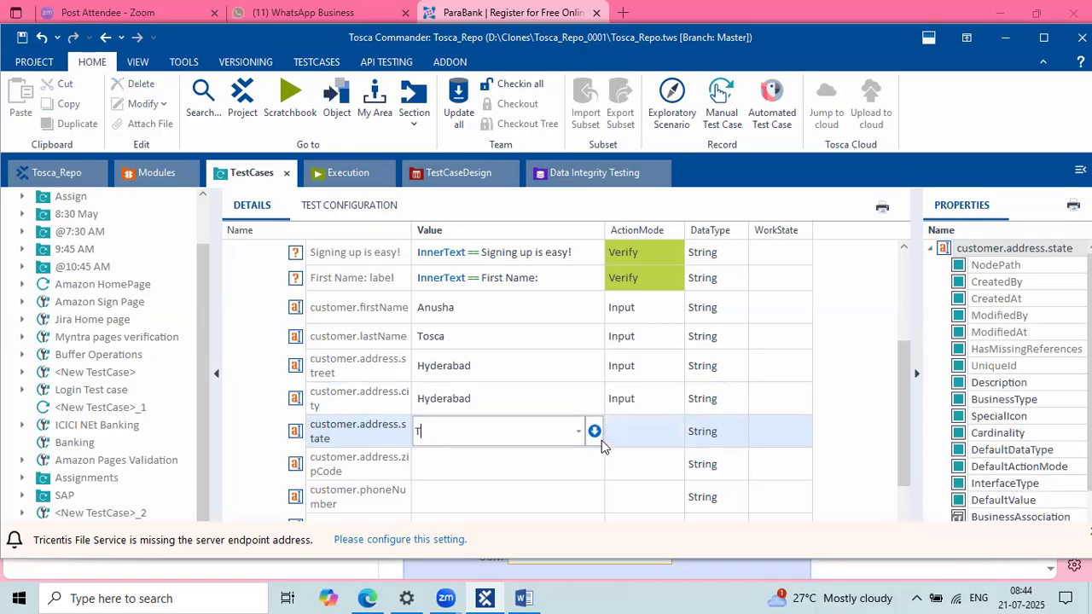
click(577, 432)
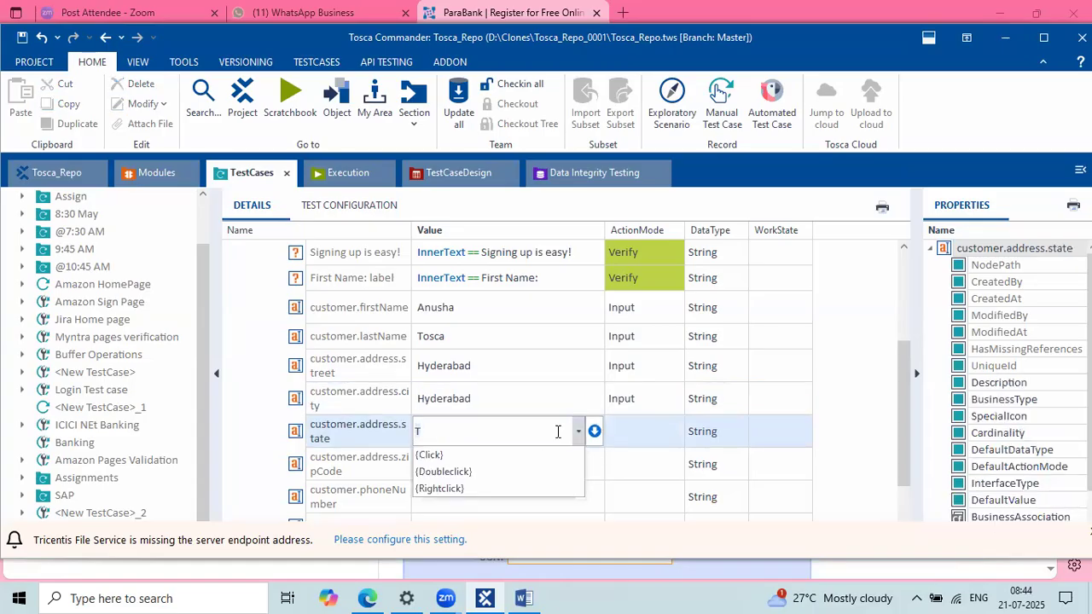
click(450, 432)
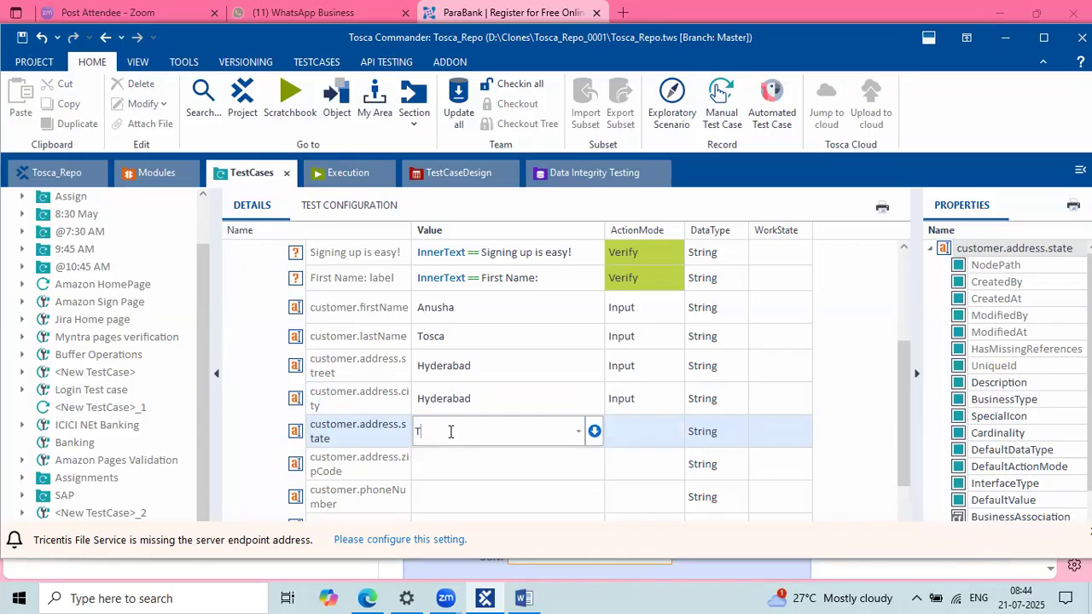
text(S)
click(578, 432)
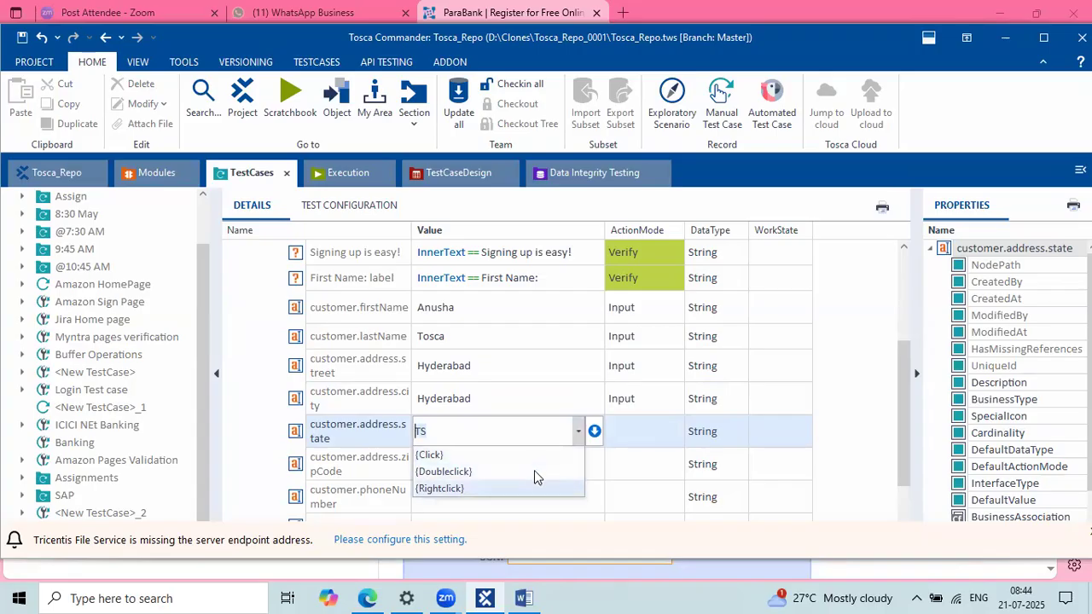
click(608, 476)
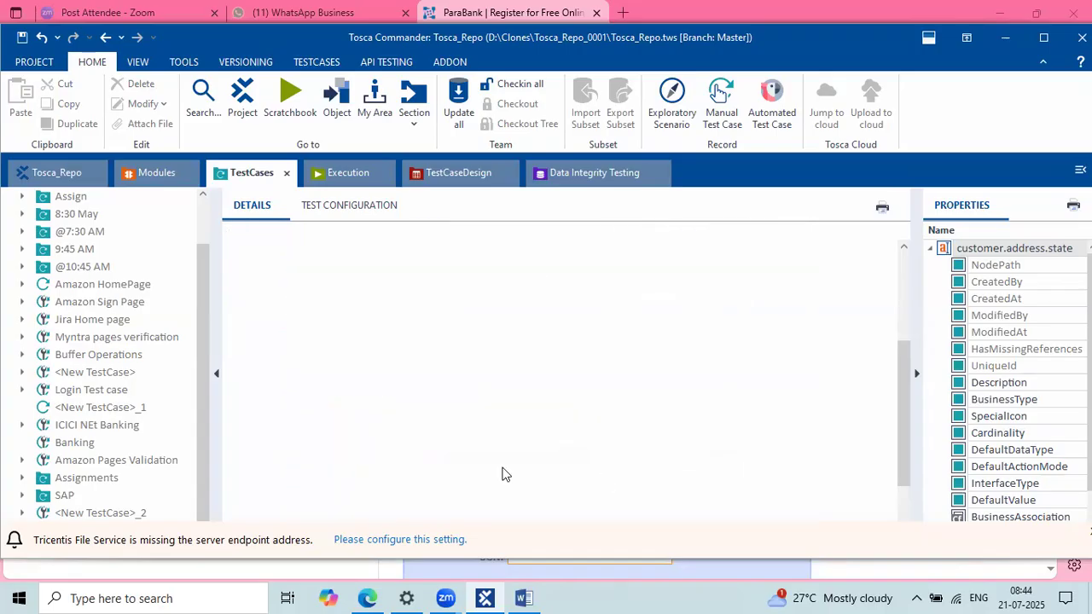
click(472, 452)
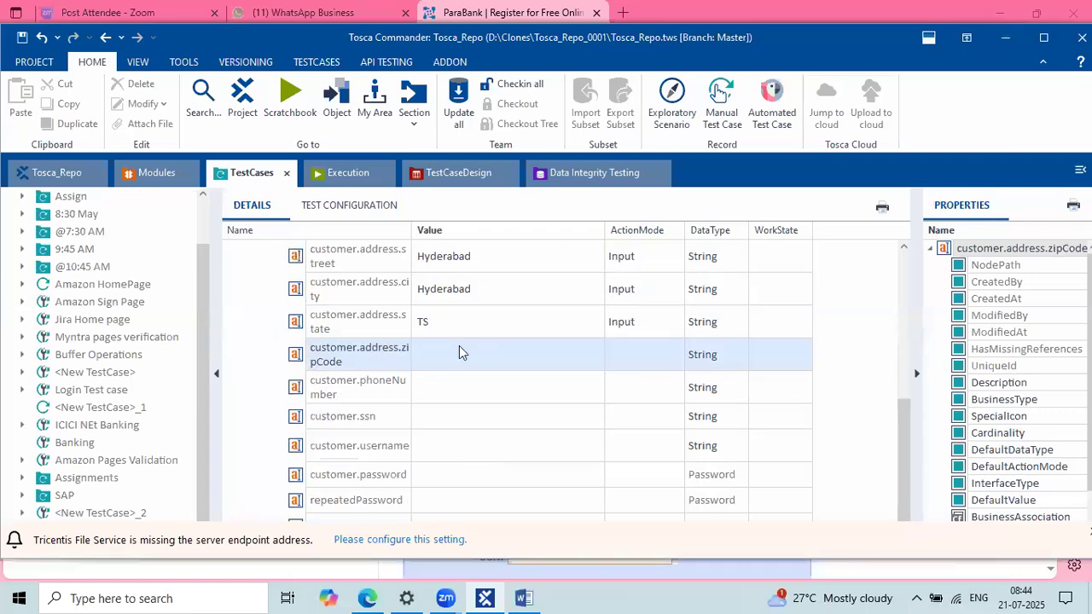
Step: Fill in the zip code, phone number, SSN and username values
click(459, 347)
text(500072)
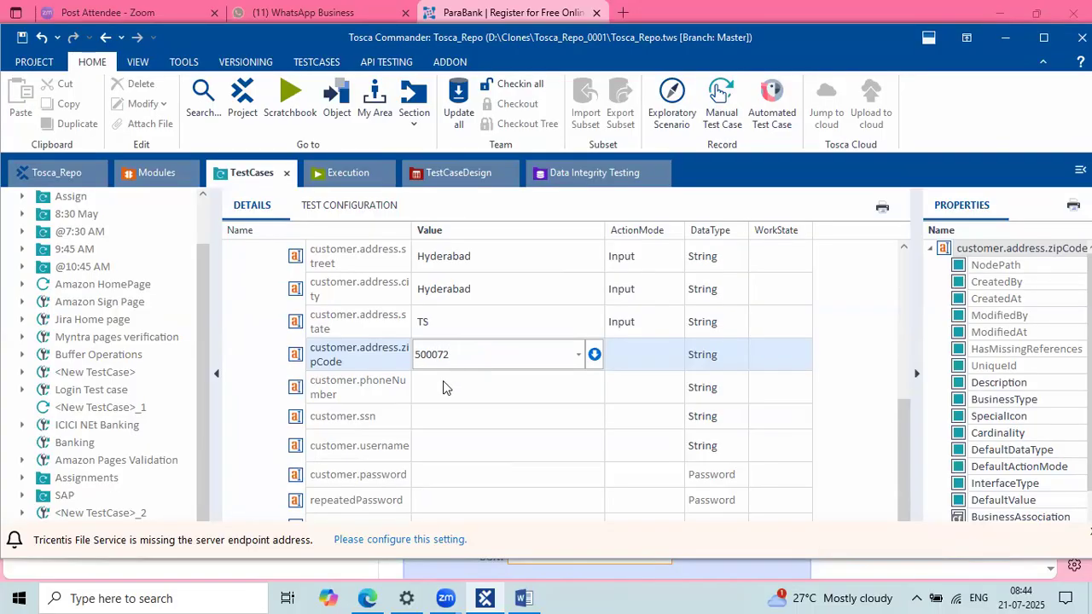
click(443, 380)
text(9876543210)
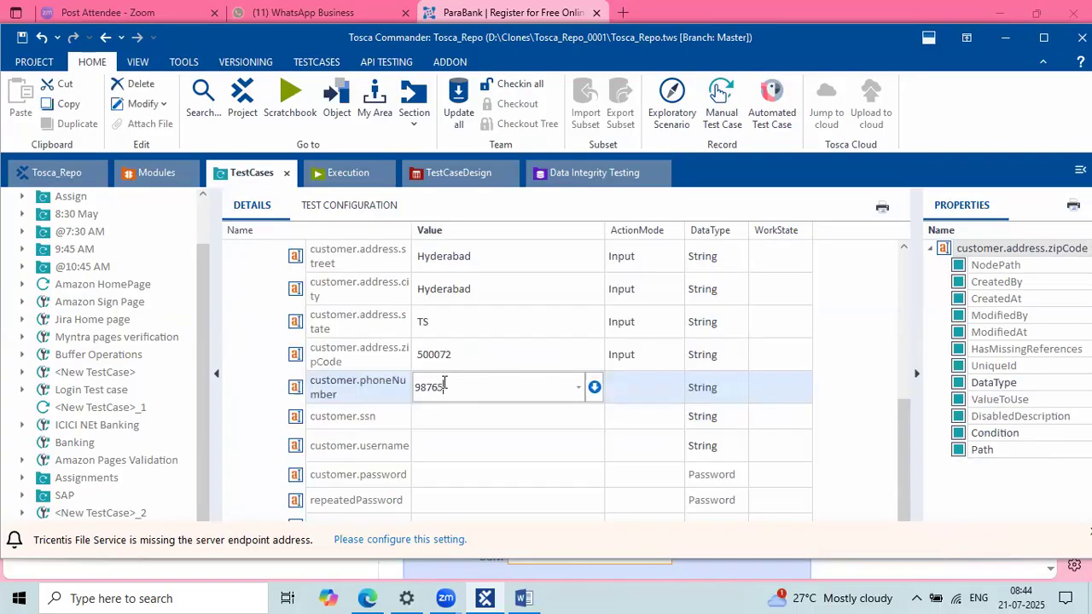
click(493, 425)
text(123)
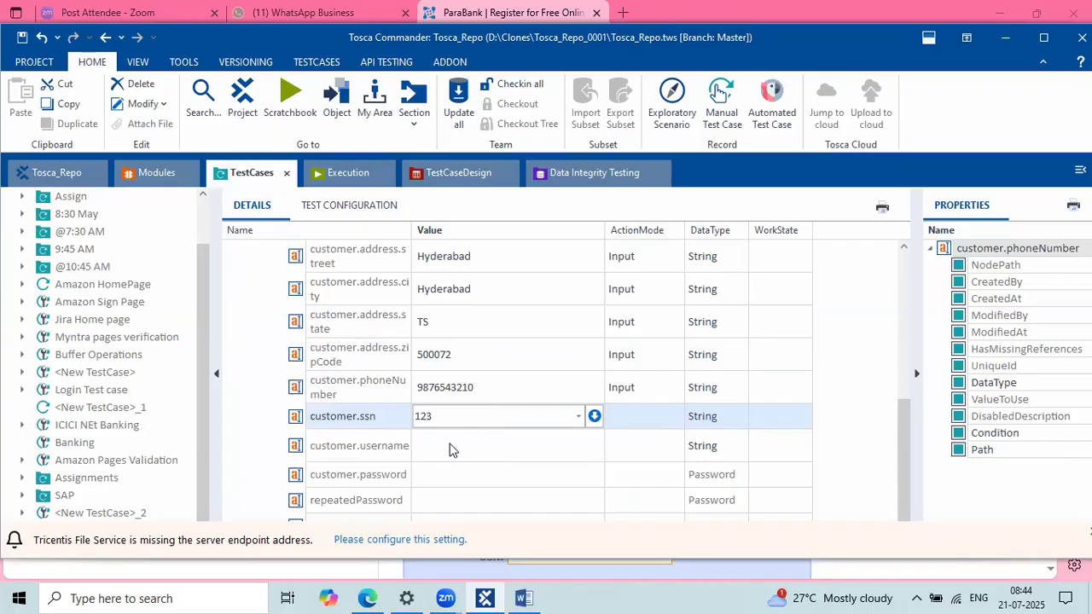
click(452, 448)
text(Anusa)
key(BackSpace)
text(ha)
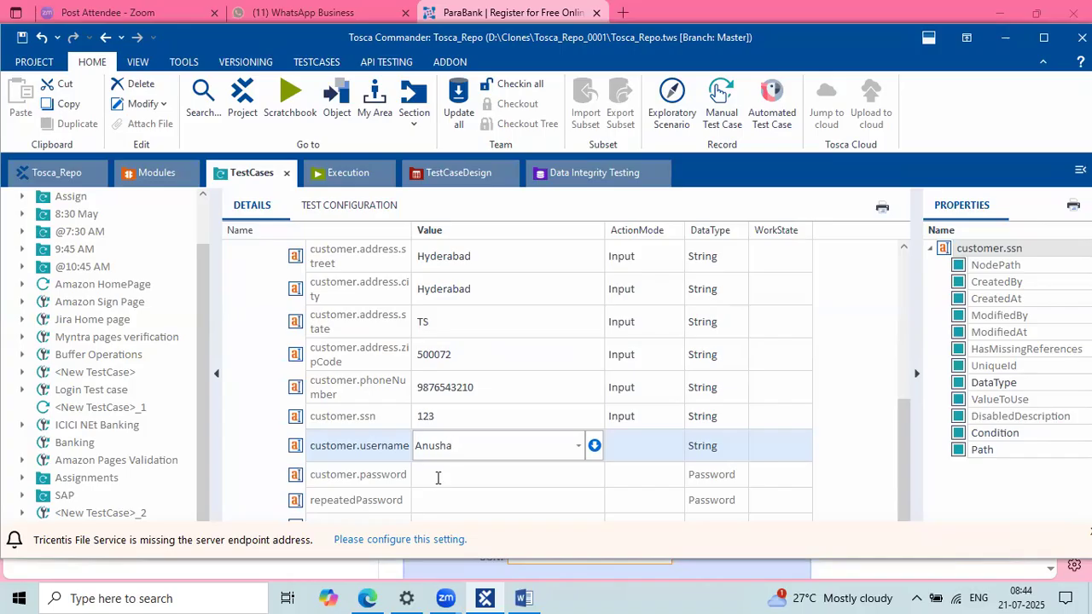
Step: Enter the account password and confirm it is stored masked
click(437, 477)
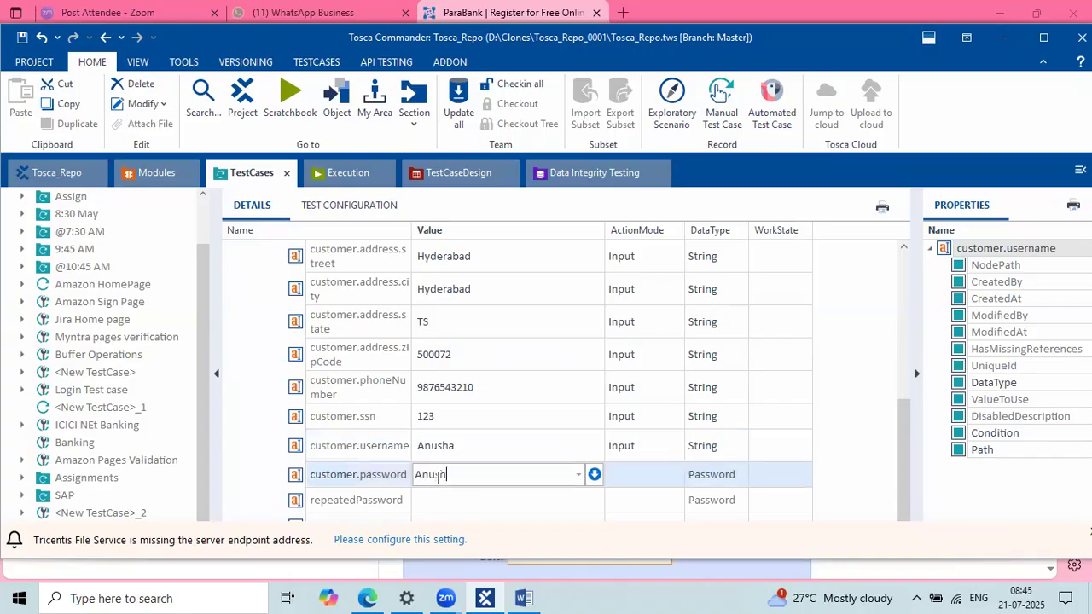
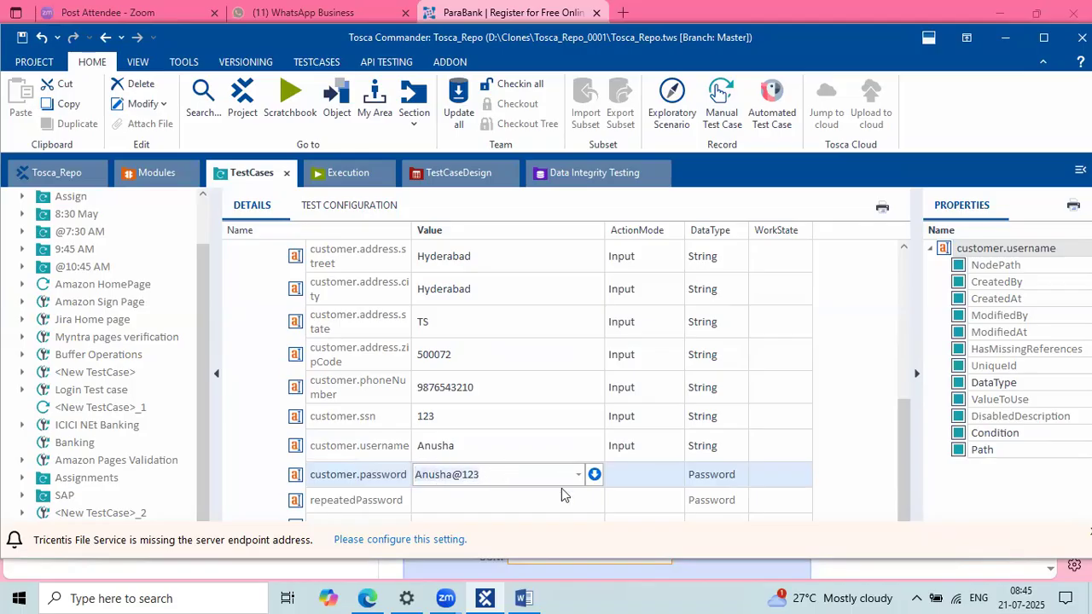
click(518, 498)
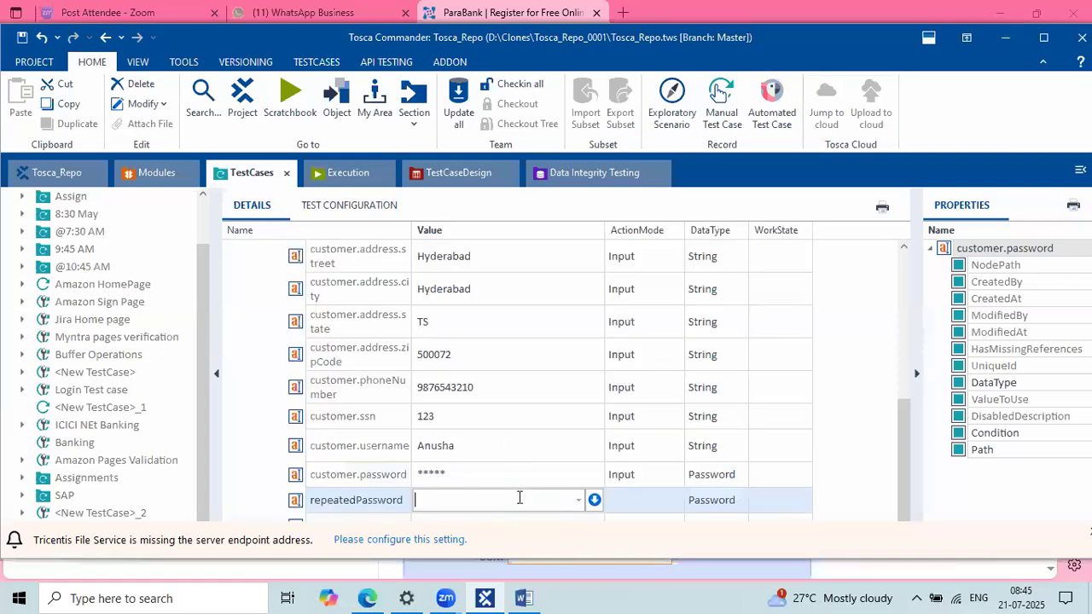
click(475, 475)
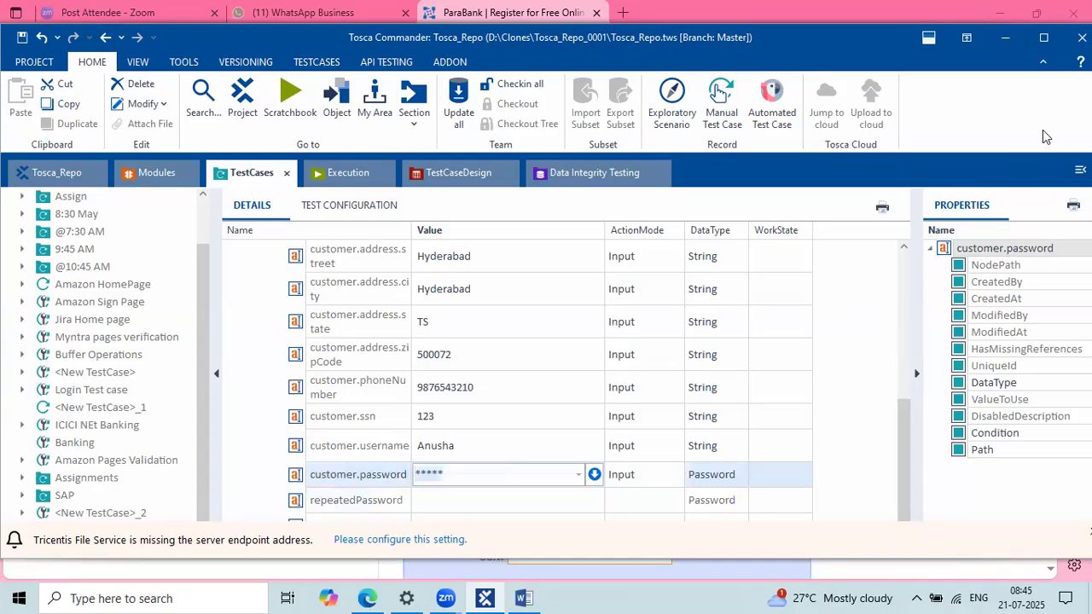
mouse_move(683, 463)
mouse_down()
mouse_move(769, 472)
mouse_move(766, 490)
mouse_up()
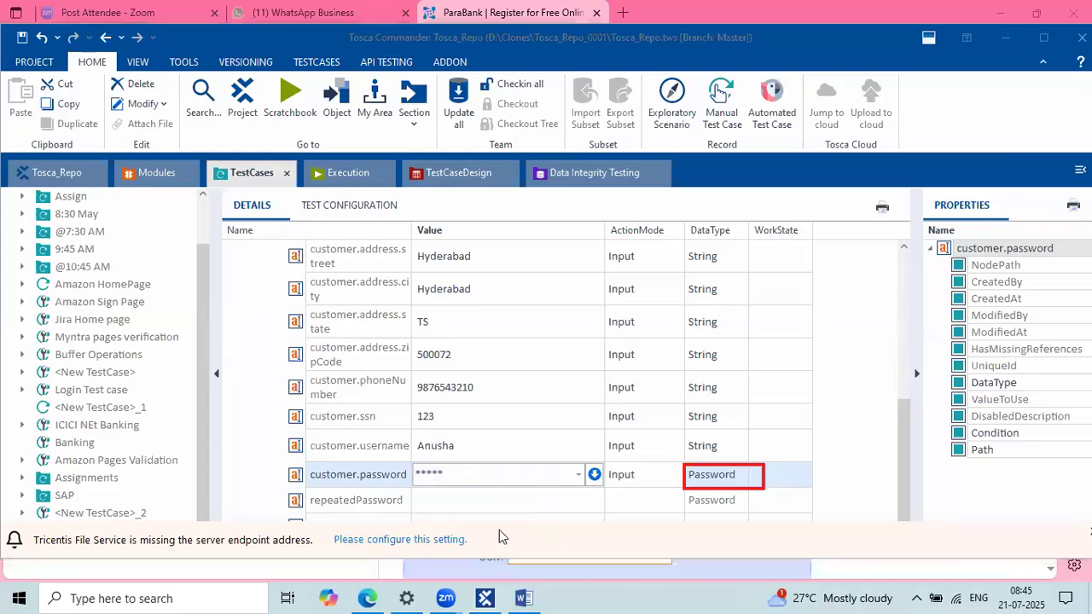
click(502, 479)
drag(480, 480, 418, 474)
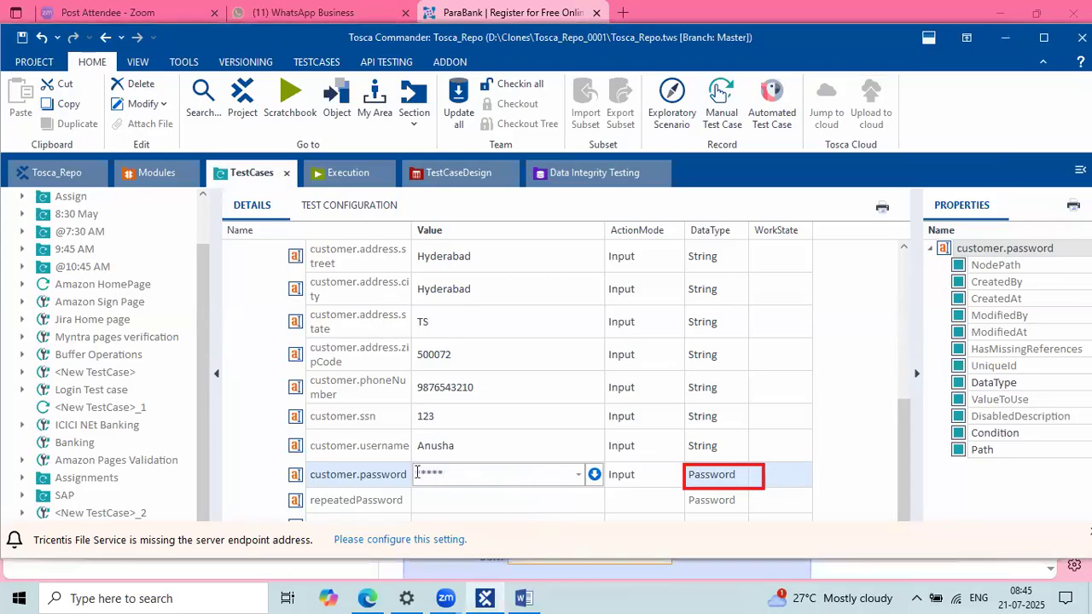
Step: Enter the repeated password value matching the account password
click(434, 498)
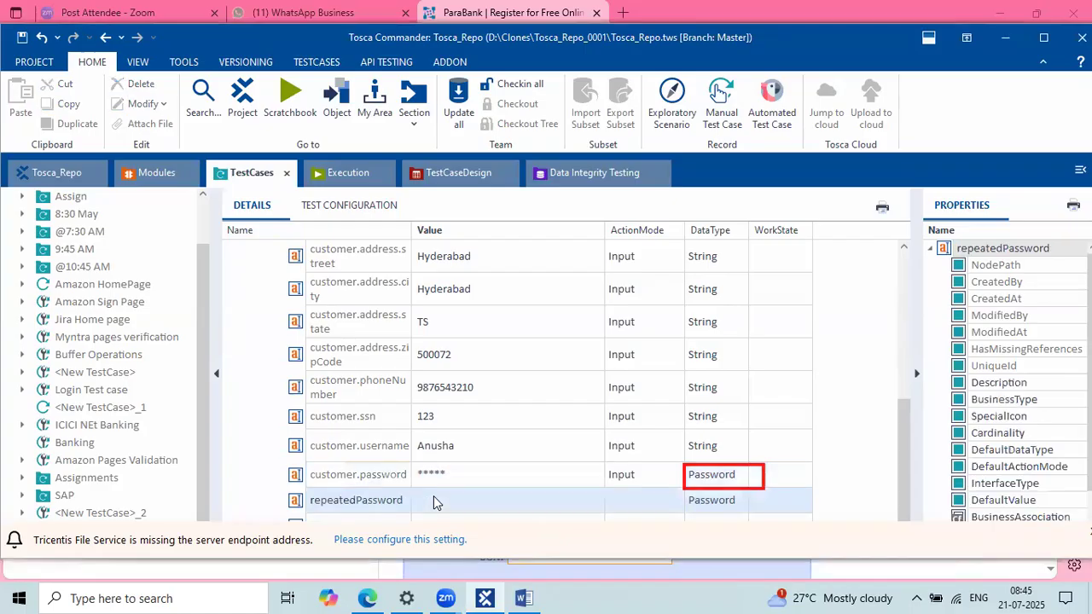
click(434, 499)
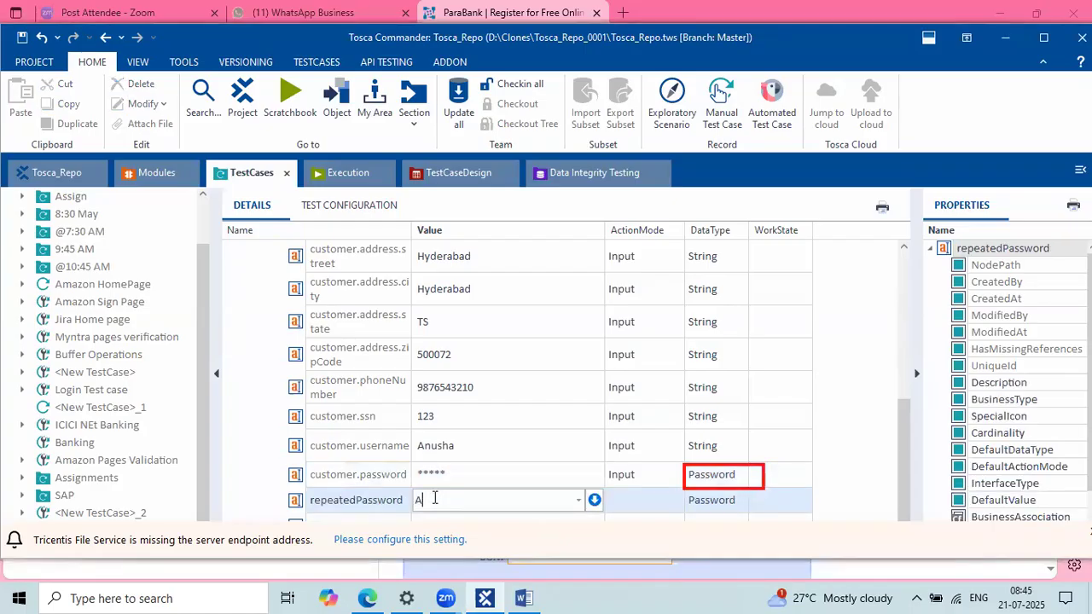
click(472, 459)
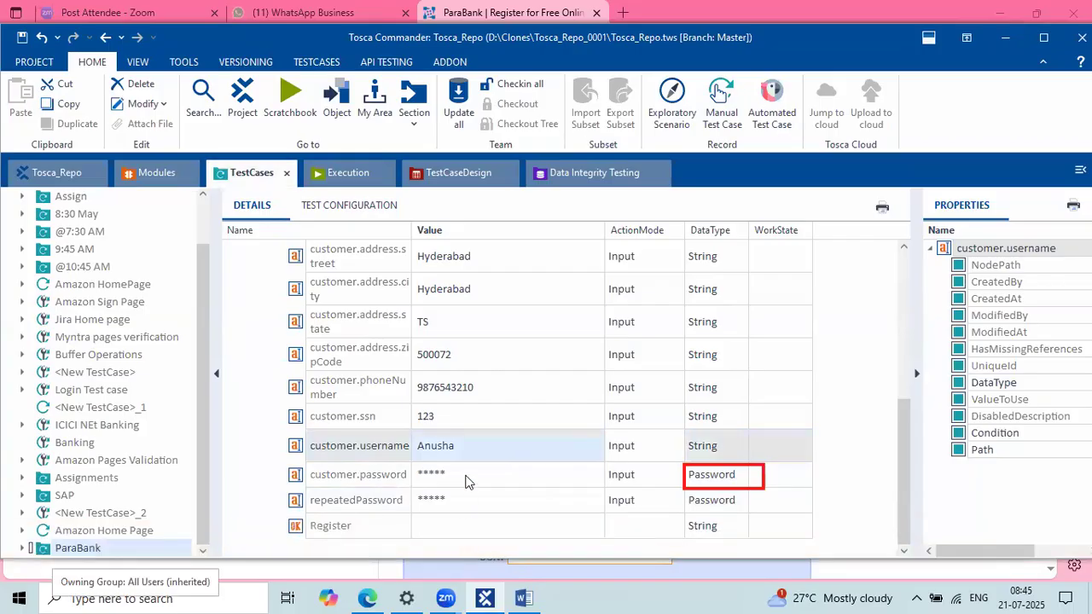
Step: Set the Register button step's value to {Click}, then switch to the Word document
click(428, 525)
click(429, 523)
text({Click})
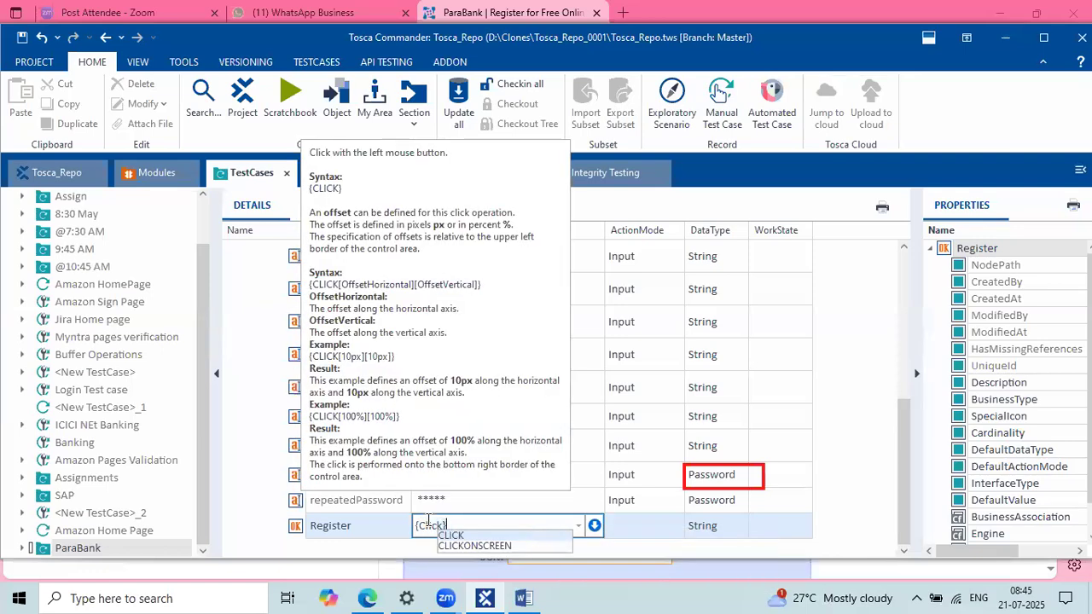
key(Return)
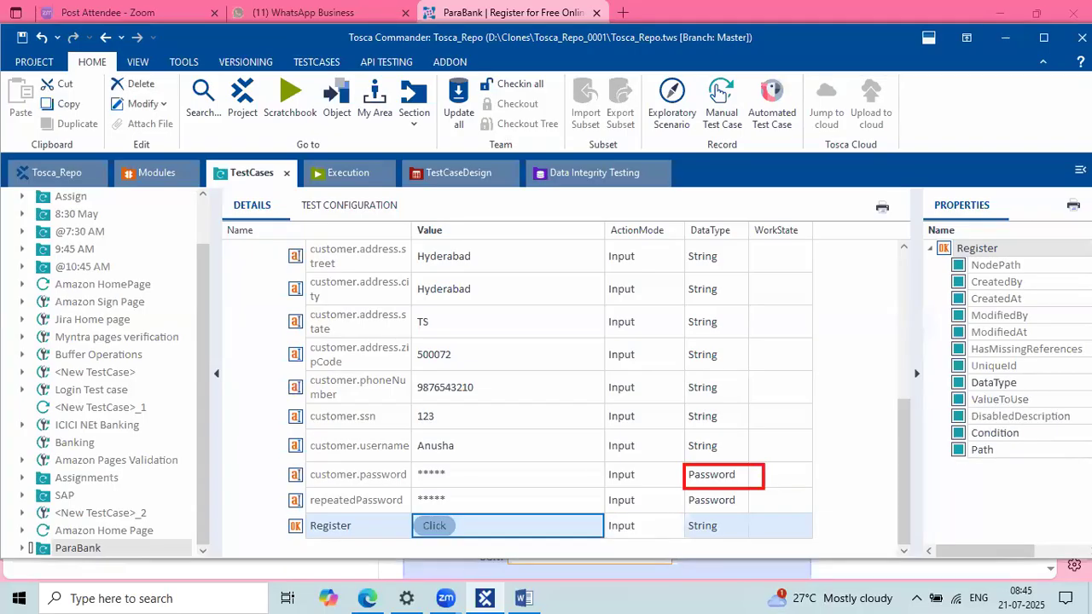
click(525, 598)
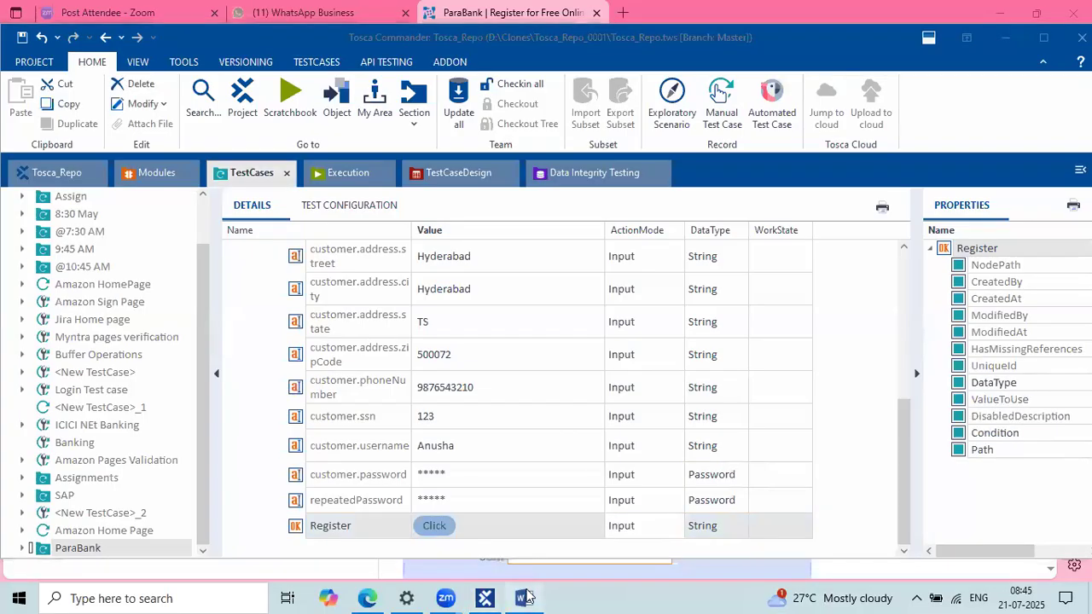
Step: Correct 'bale' to 'able' in step 3 of the manual test case document
scroll(515, 424, up, 6)
scroll(516, 424, down, 2)
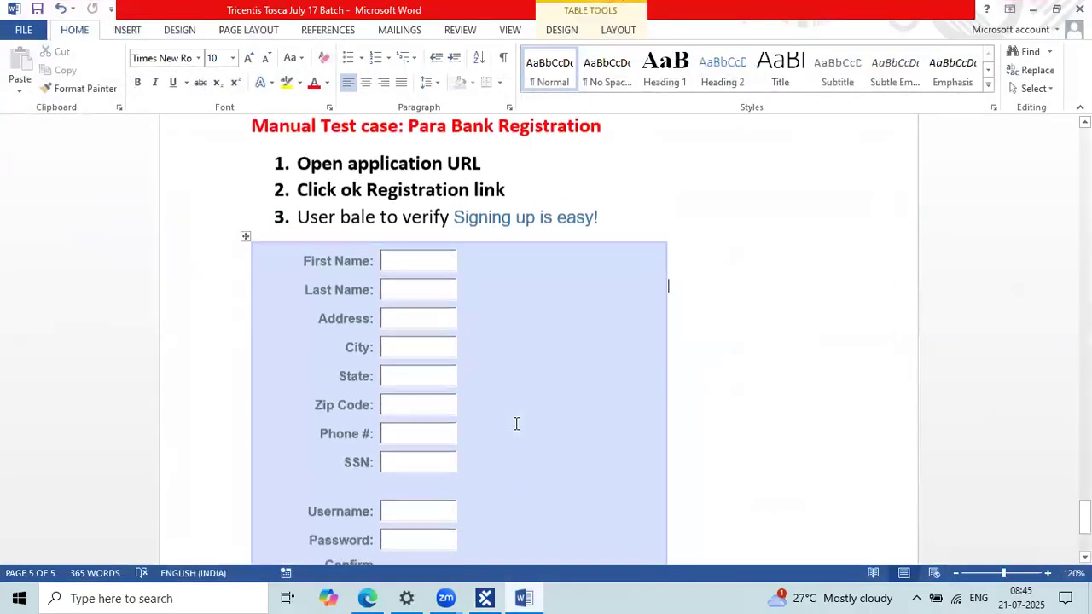
drag(499, 160, 299, 158)
click(503, 183)
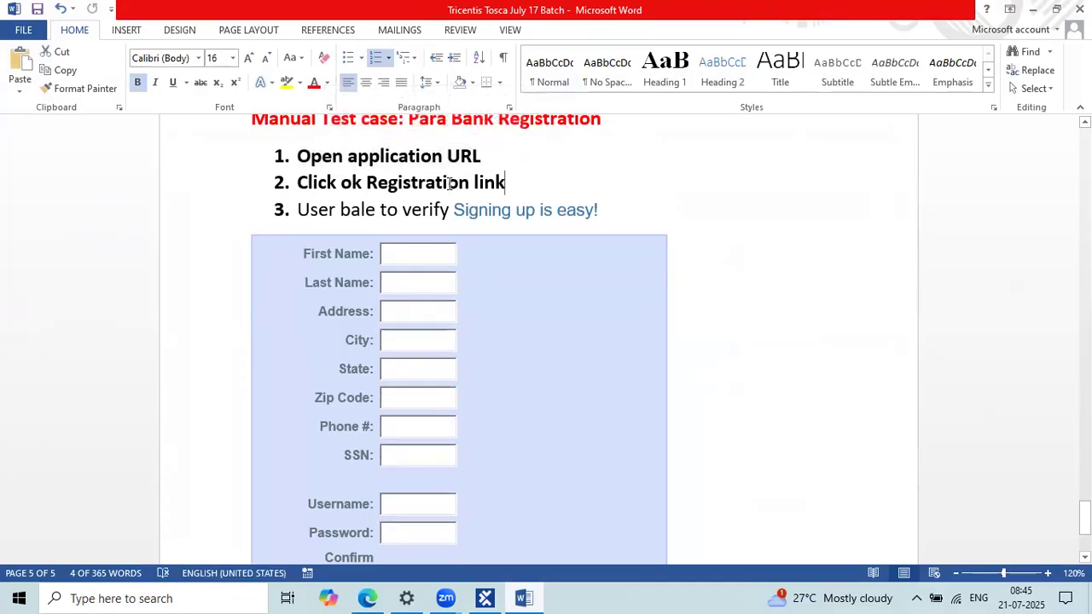
drag(450, 184, 382, 179)
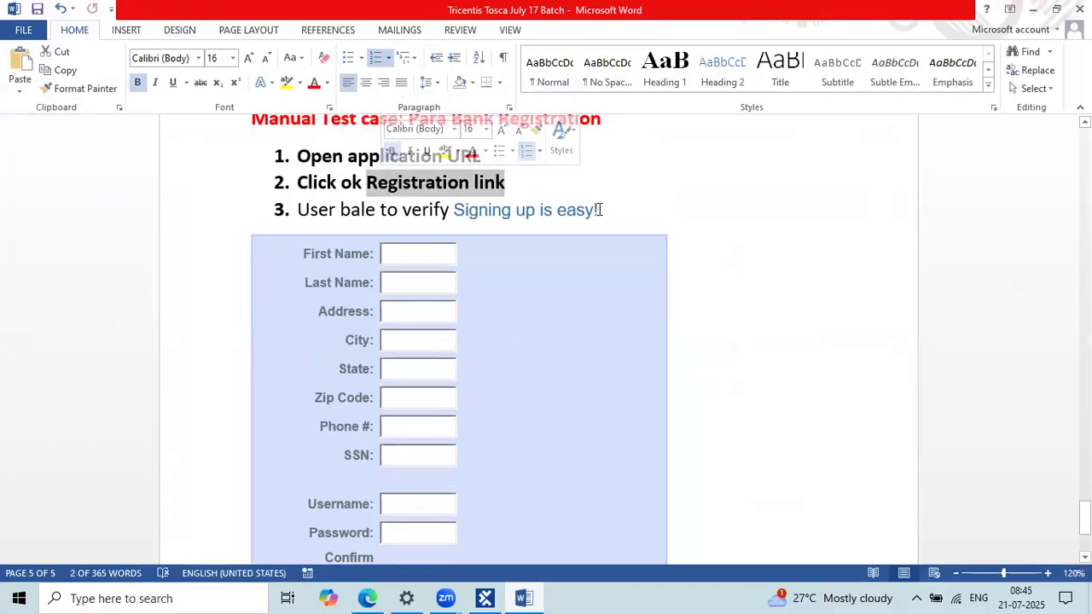
double_click(358, 209)
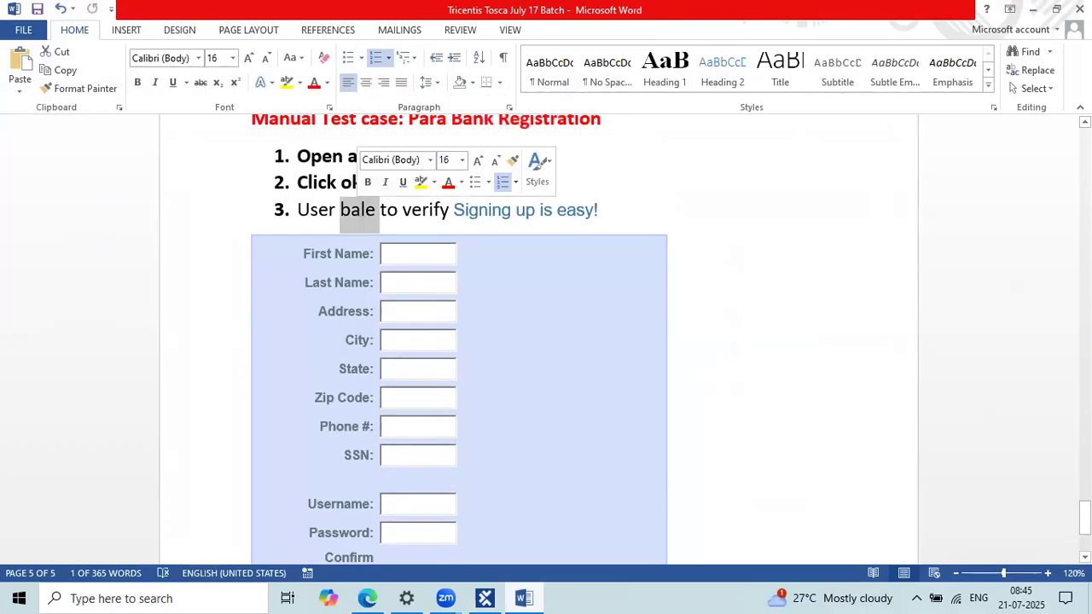
text(able)
drag(601, 210, 454, 209)
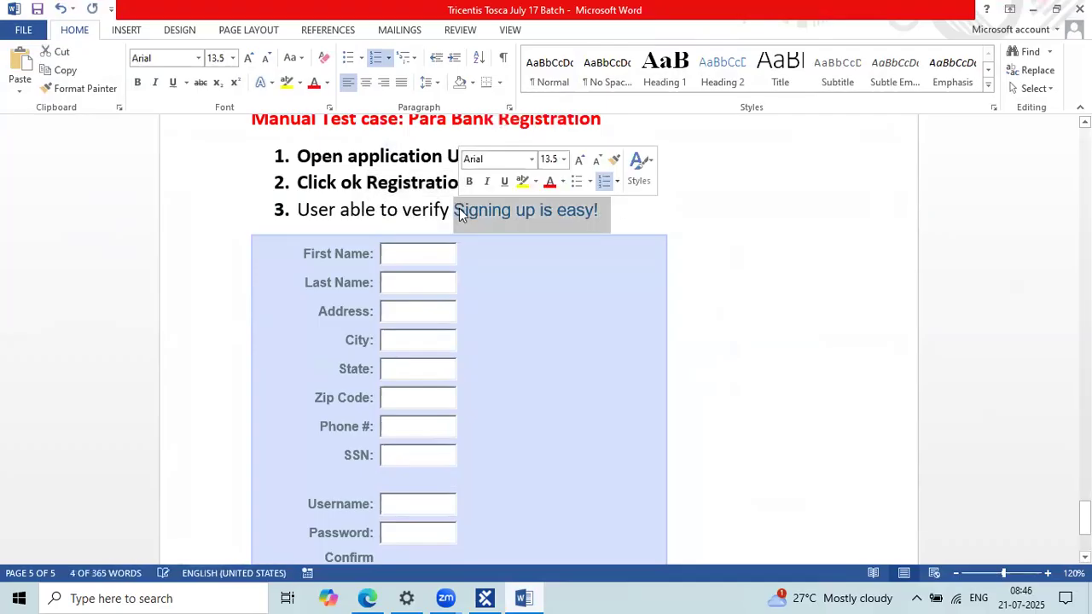
Step: Centre the empty paragraph below step 4 and minimise Word to return to Tosca
scroll(350, 201, down, 1)
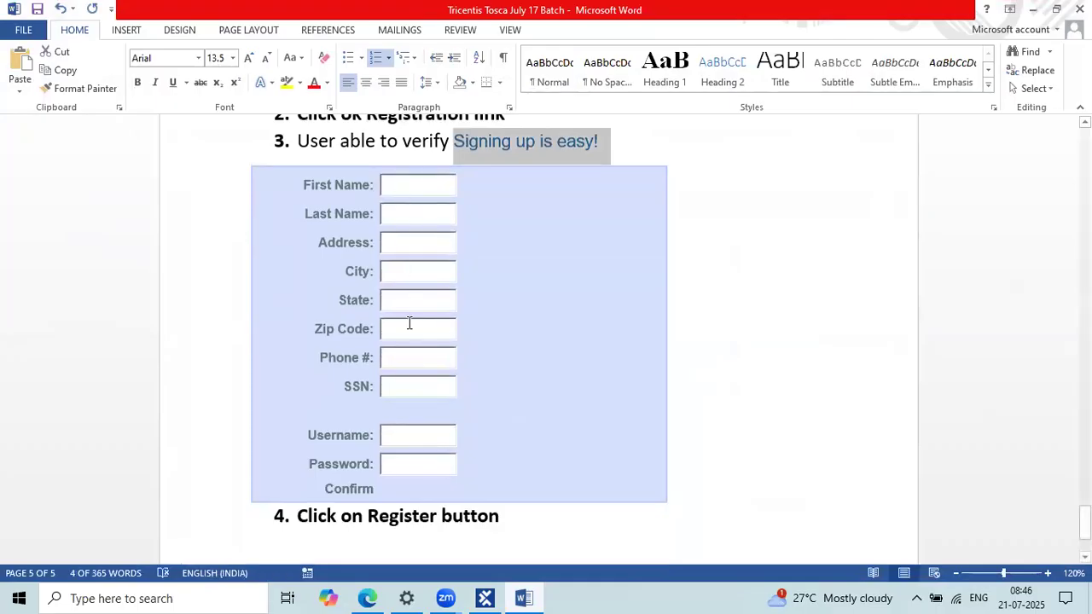
scroll(418, 461, down, 3)
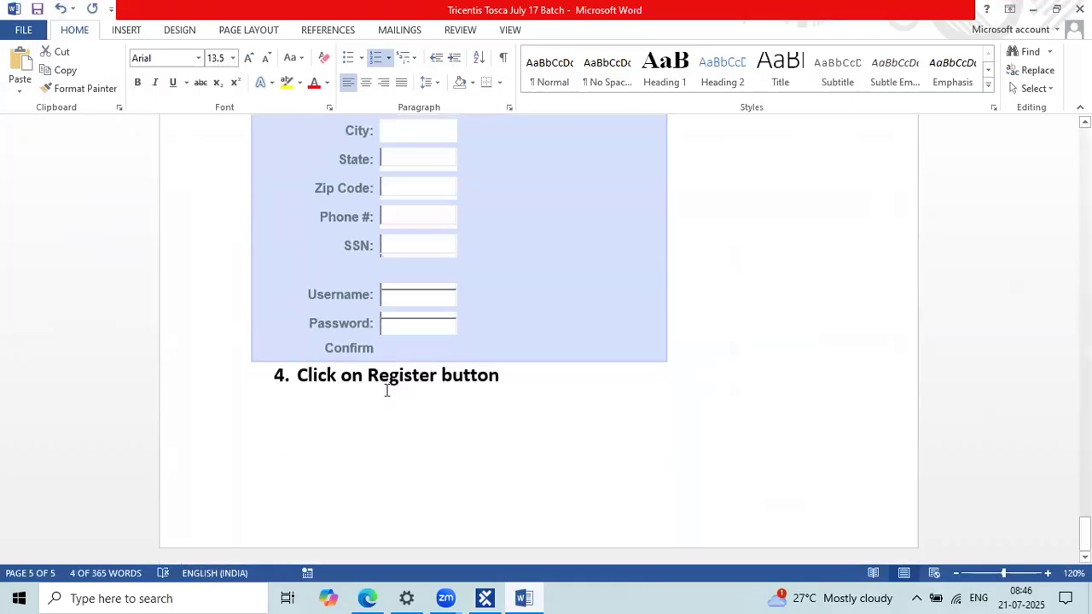
double_click(420, 374)
click(568, 441)
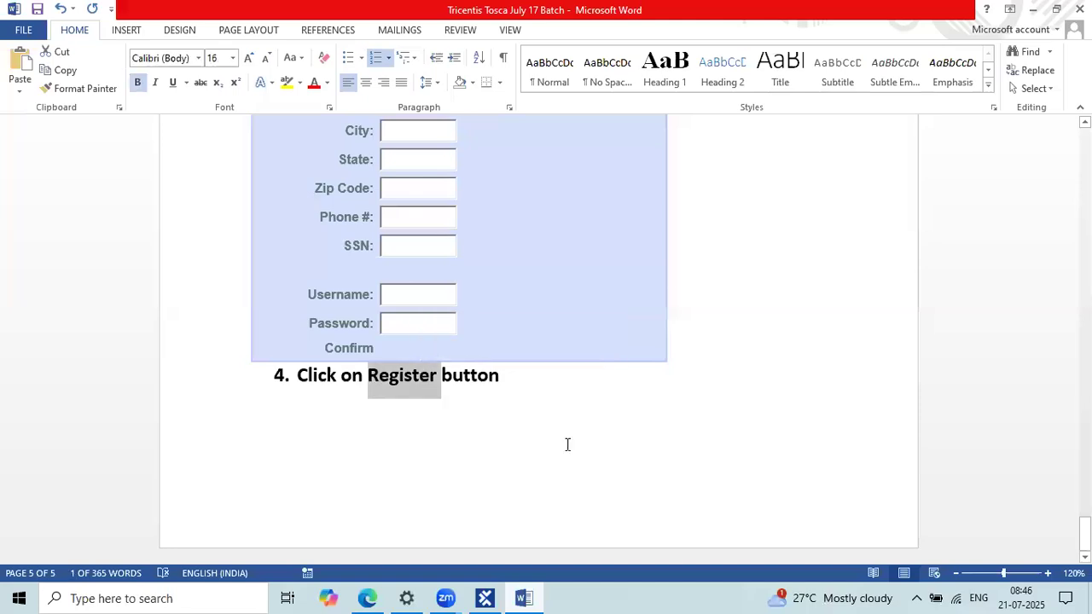
key(ctrl+e)
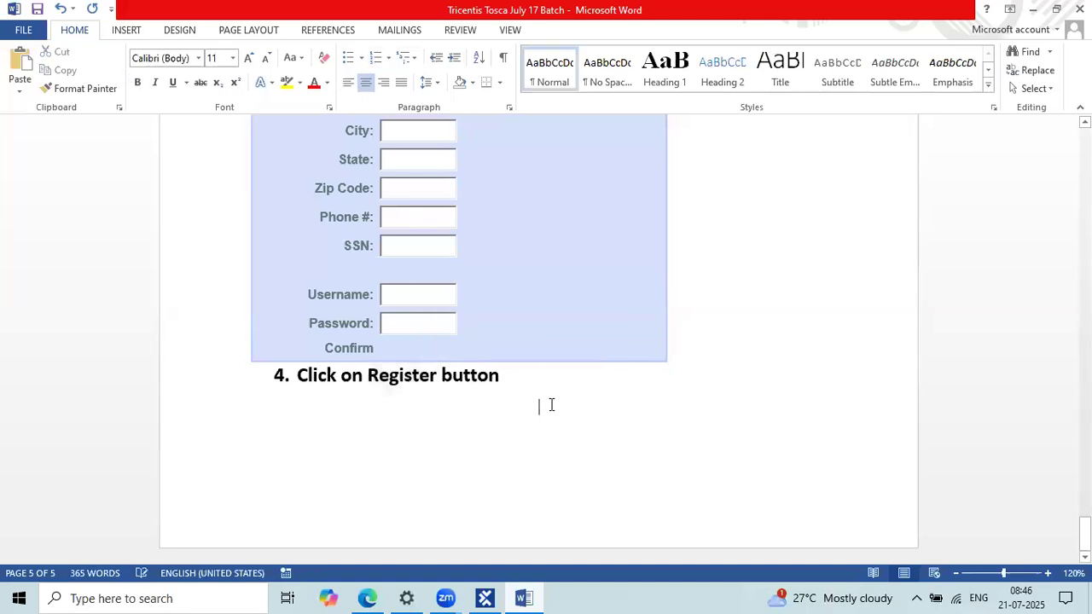
scroll(551, 406, up, 4)
scroll(551, 406, up, 1)
drag(256, 168, 571, 406)
click(641, 458)
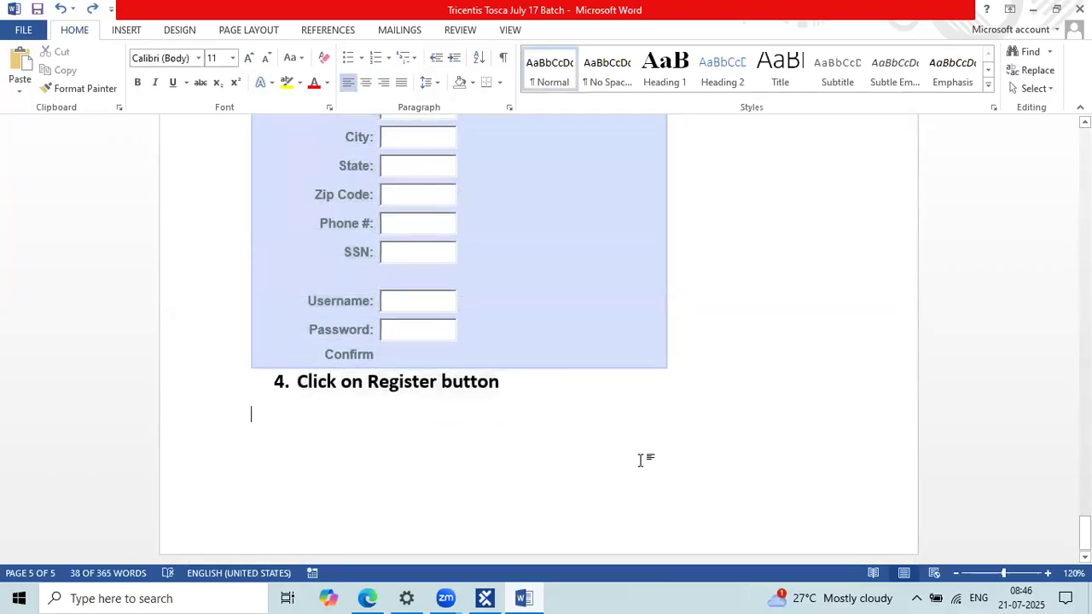
scroll(905, 362, up, 2)
click(1033, 9)
click(534, 449)
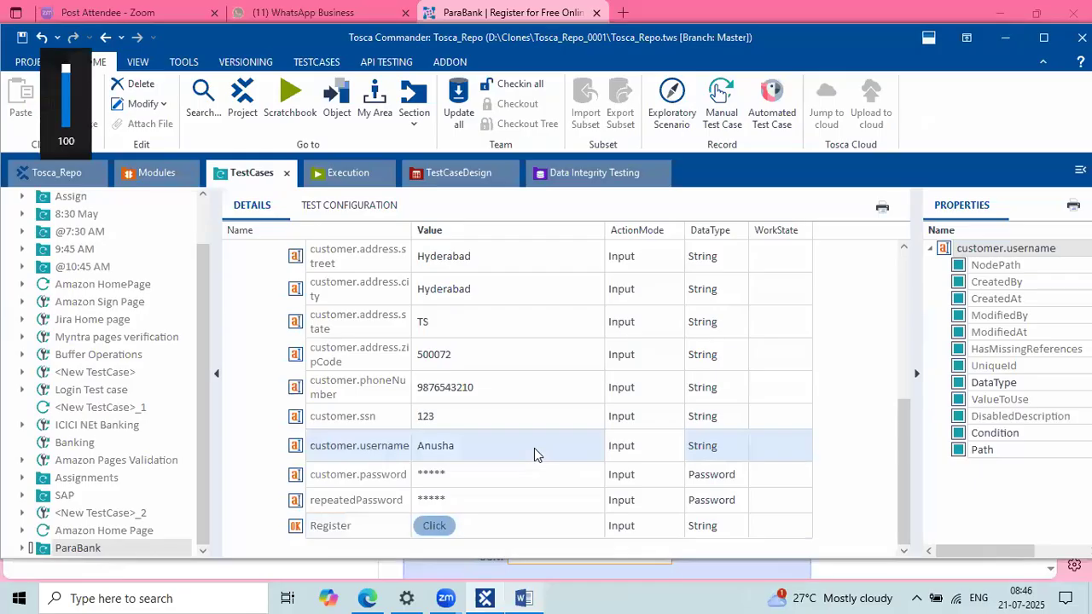
Step: Review the 'Signing up is easy!' and 'First Name:' InnerText verification values in the Details grid
click(426, 369)
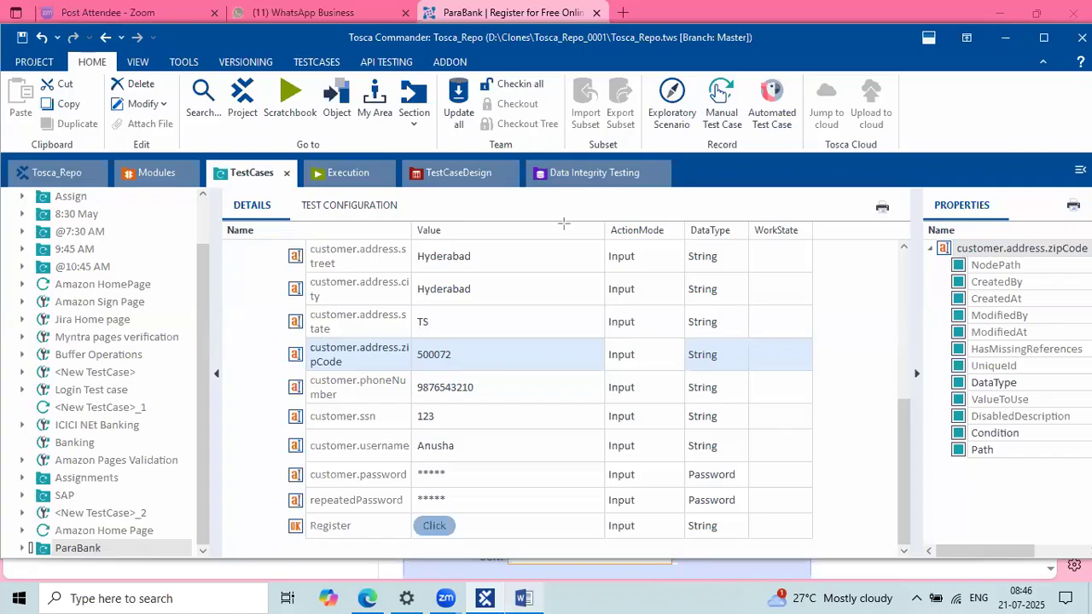
mouse_move(605, 214)
mouse_down()
mouse_move(690, 608)
mouse_move(688, 549)
mouse_up()
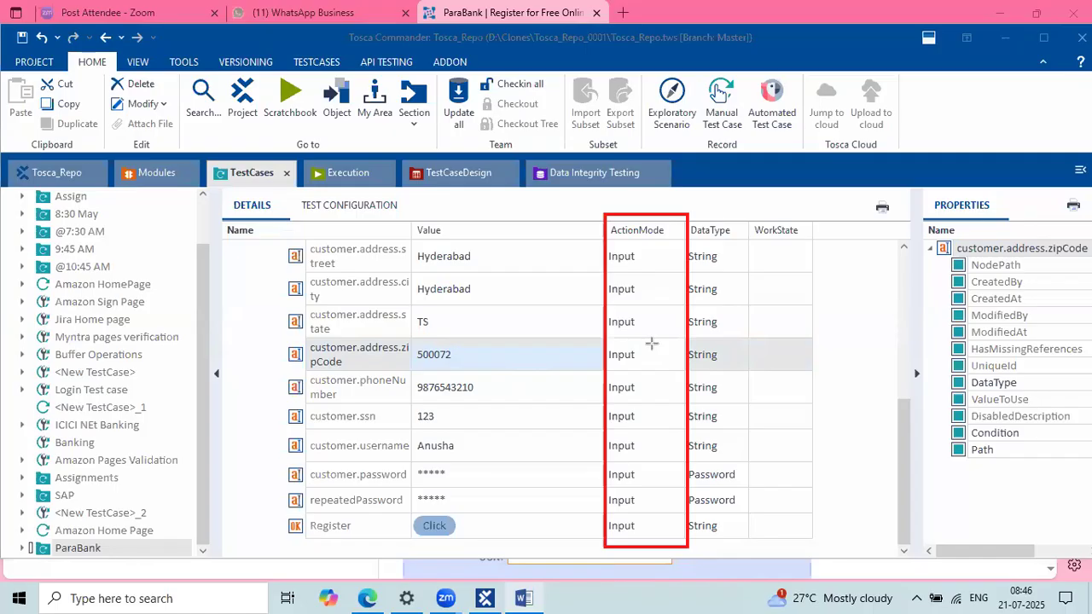
scroll(580, 339, up, 5)
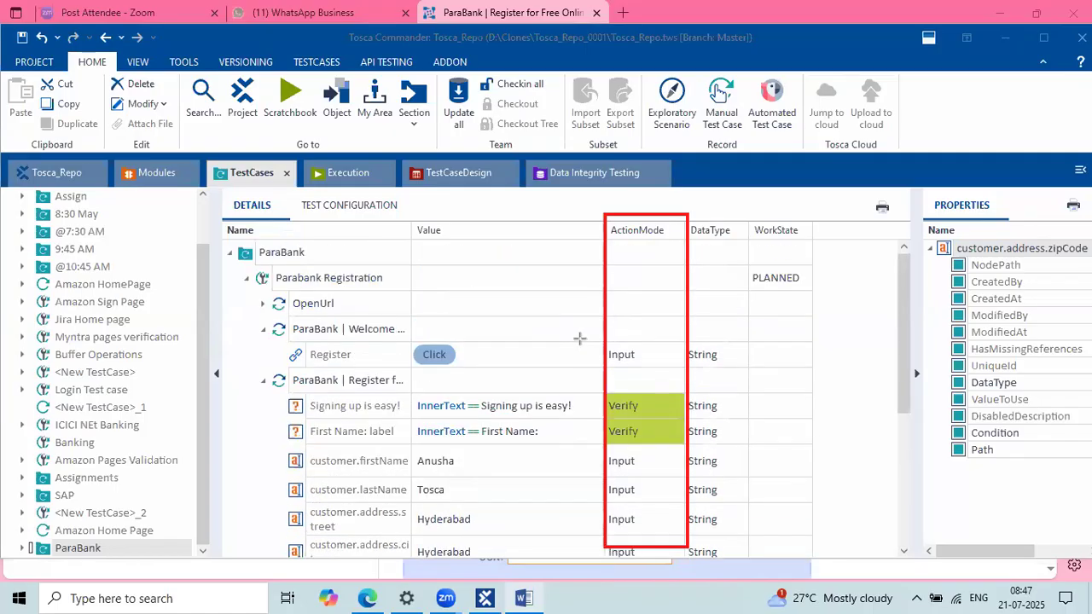
scroll(579, 339, down, 3)
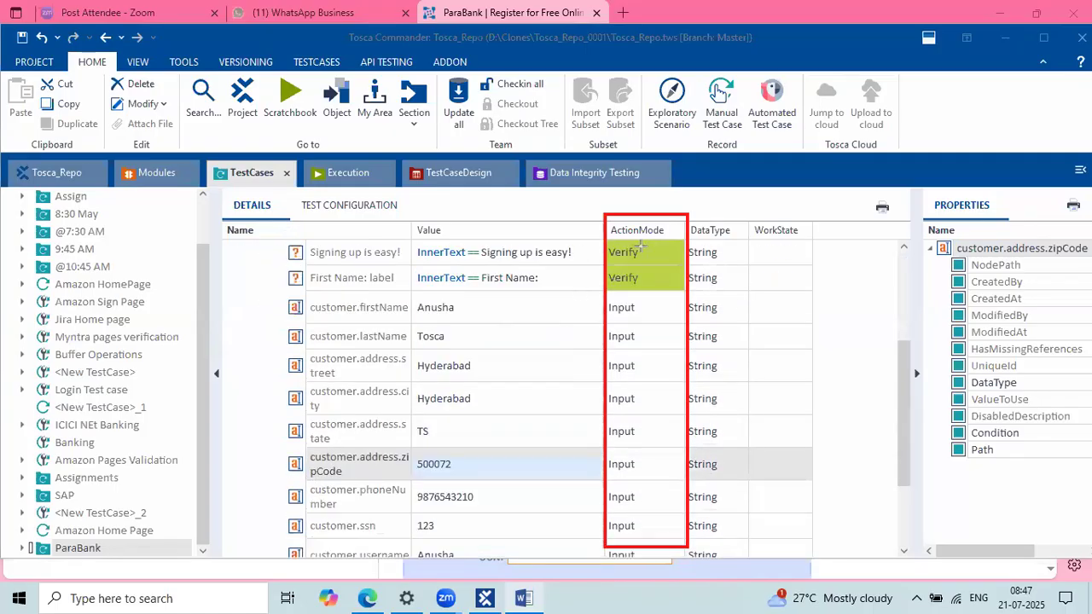
click(570, 253)
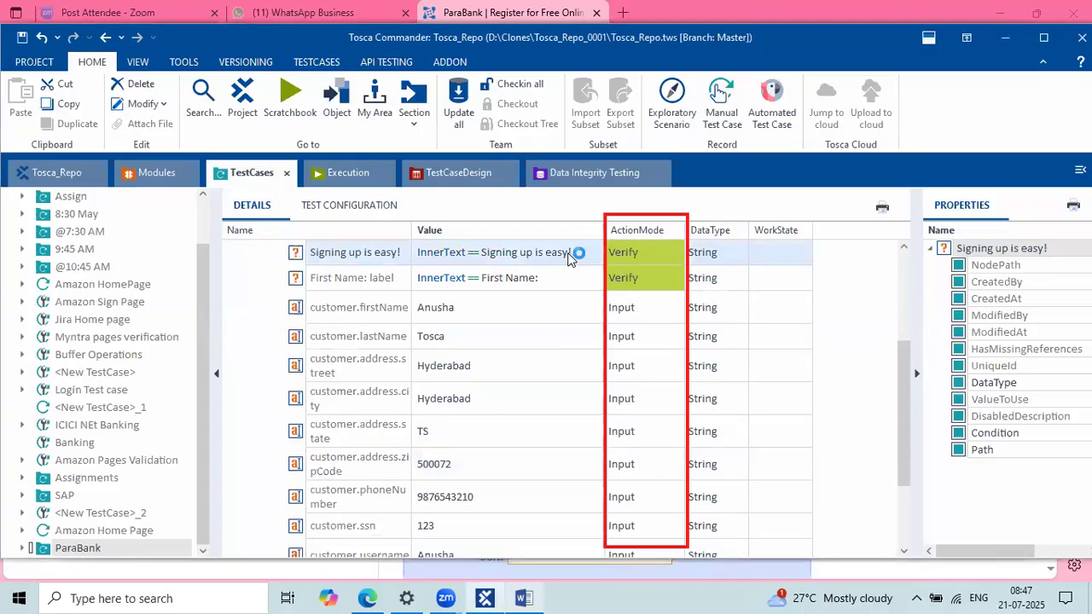
click(478, 251)
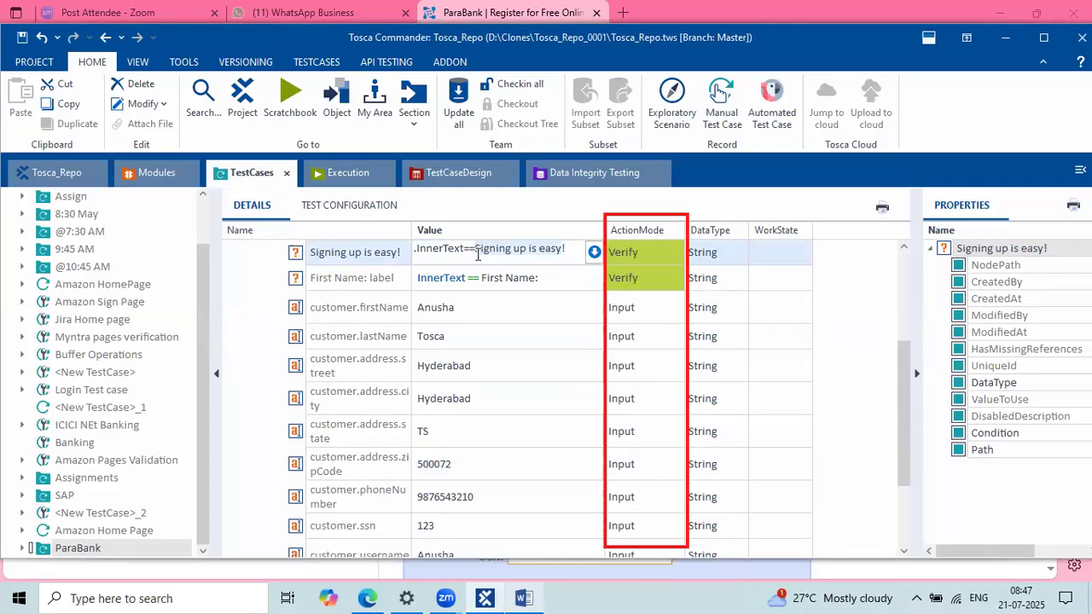
click(529, 280)
click(529, 279)
click(642, 312)
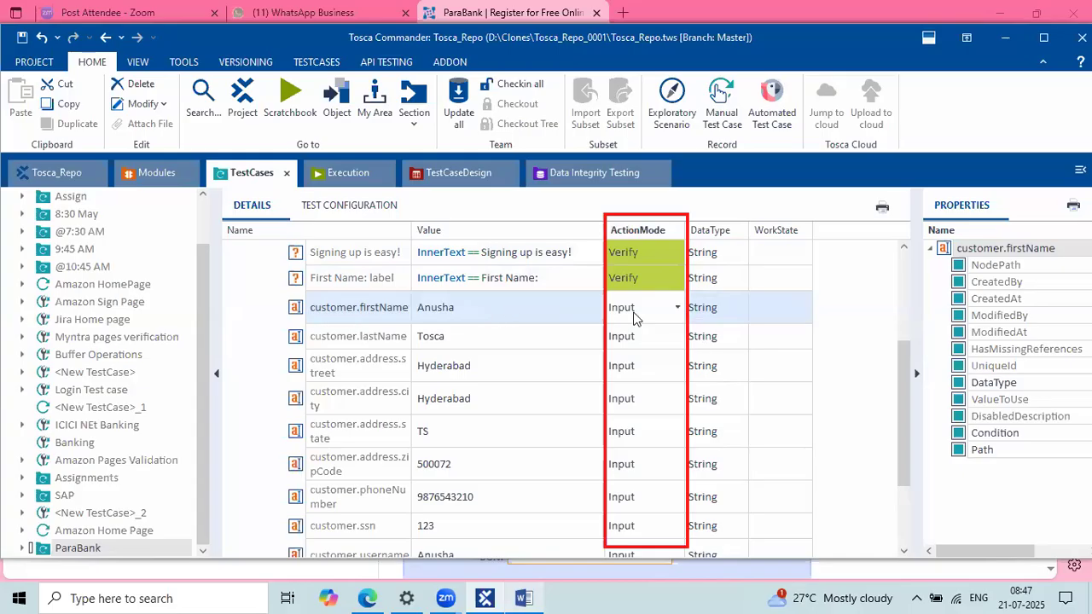
Step: Expand OpenUrl to show its Url, UseActiveTab and WebDriverBrowser Arguments rows
scroll(529, 328, up, 1)
scroll(530, 328, up, 1)
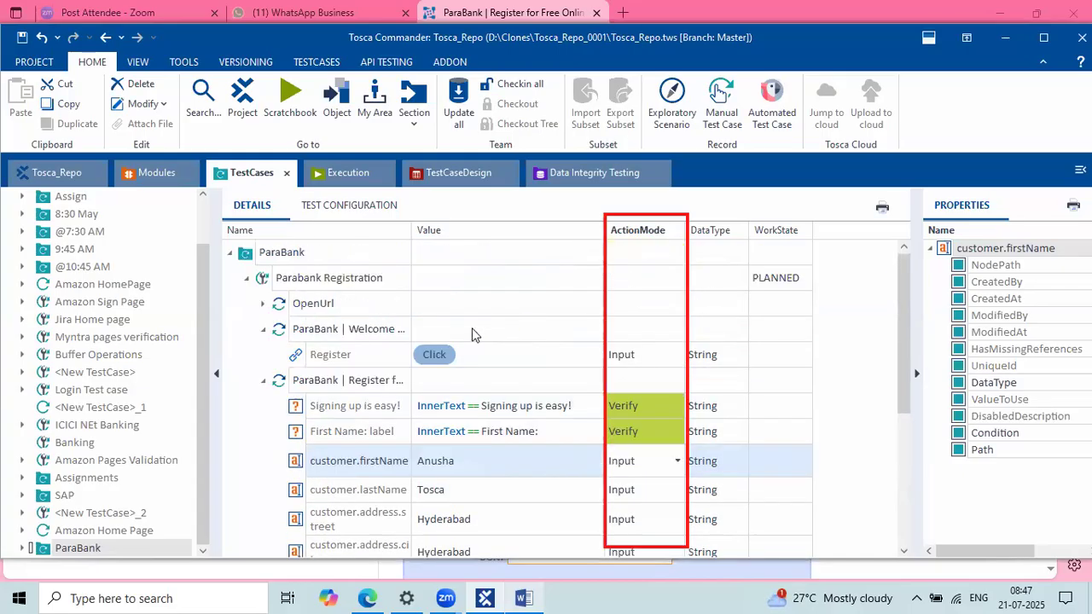
click(263, 303)
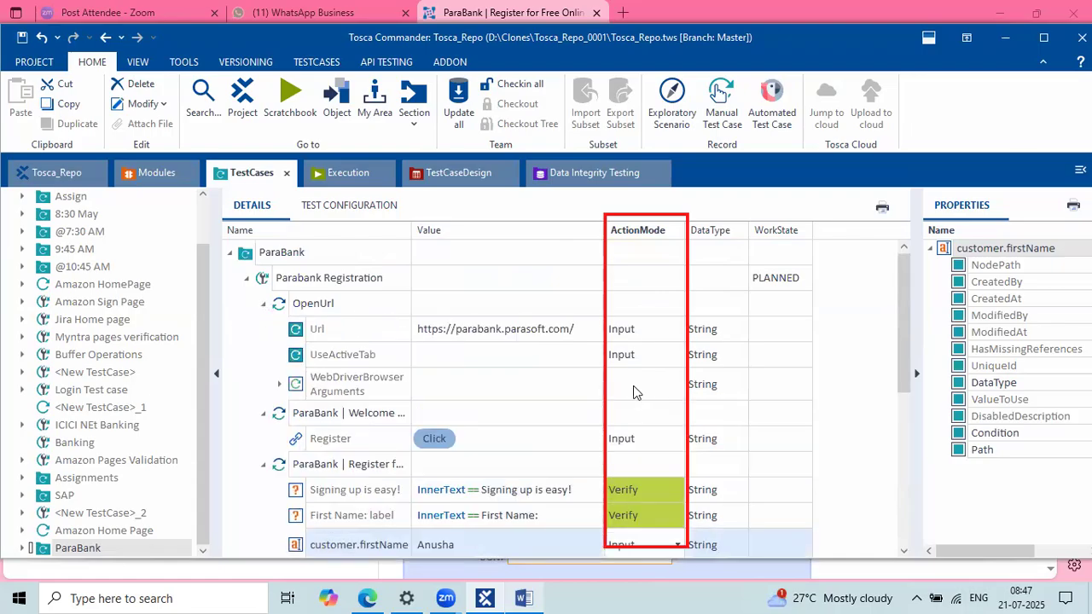
scroll(633, 392, down, 3)
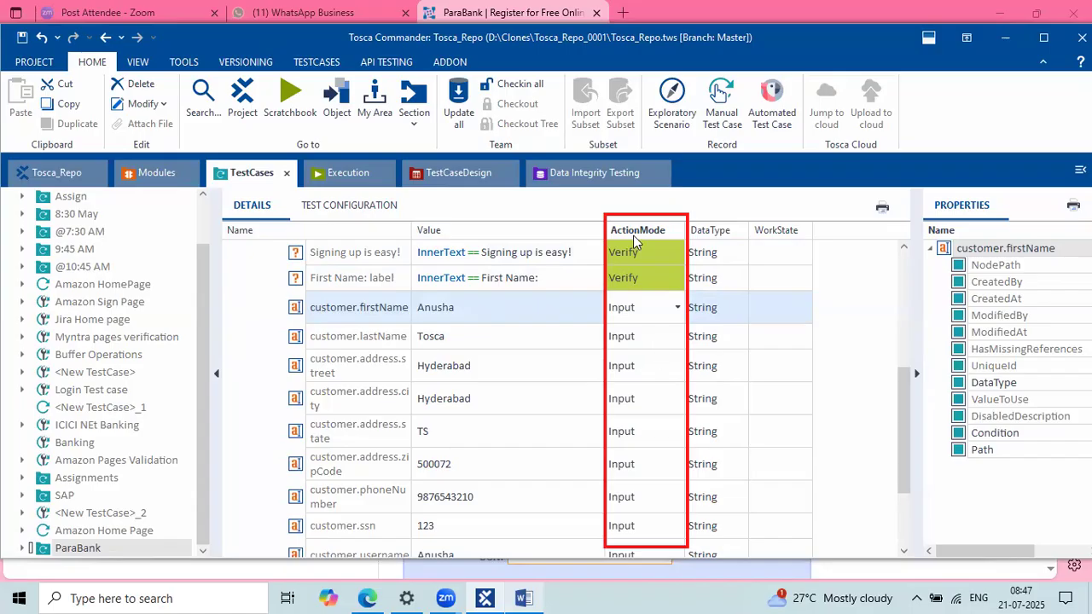
scroll(650, 382, down, 1)
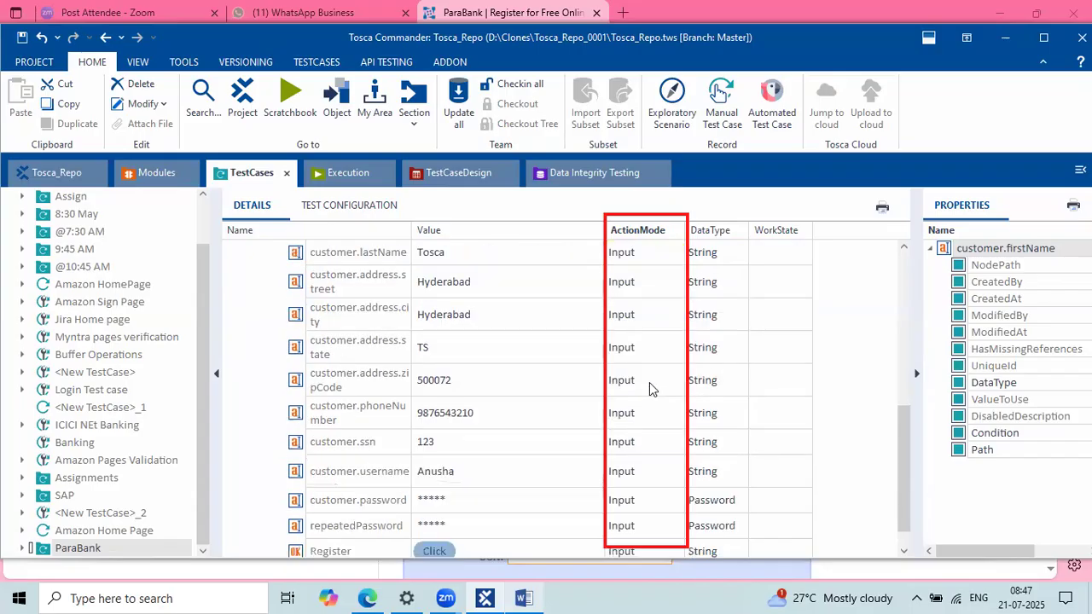
scroll(650, 389, down, 1)
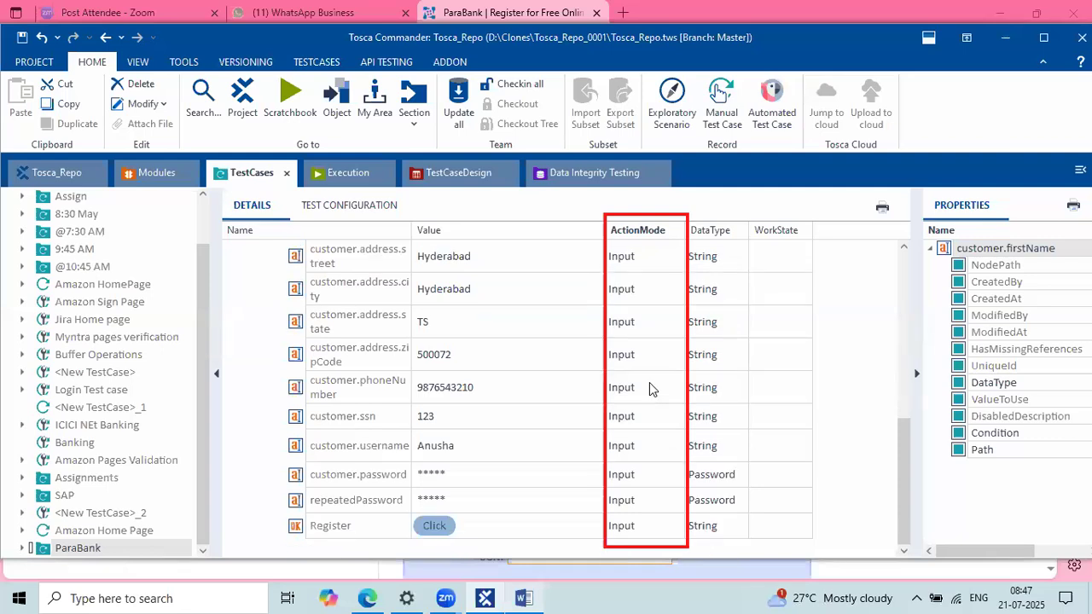
key(alt+Tab)
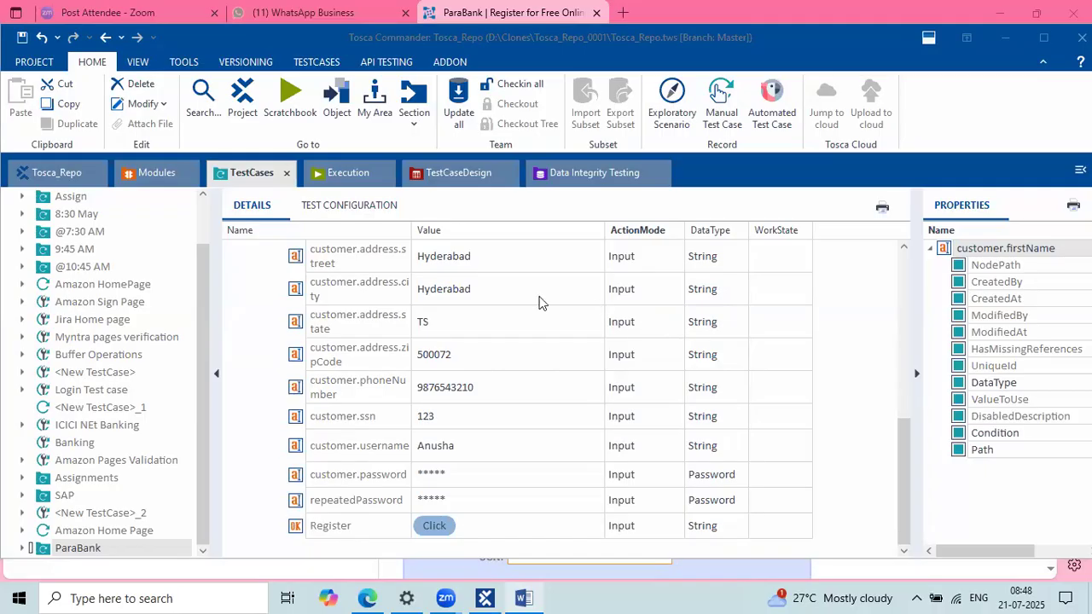
scroll(539, 302, up, 3)
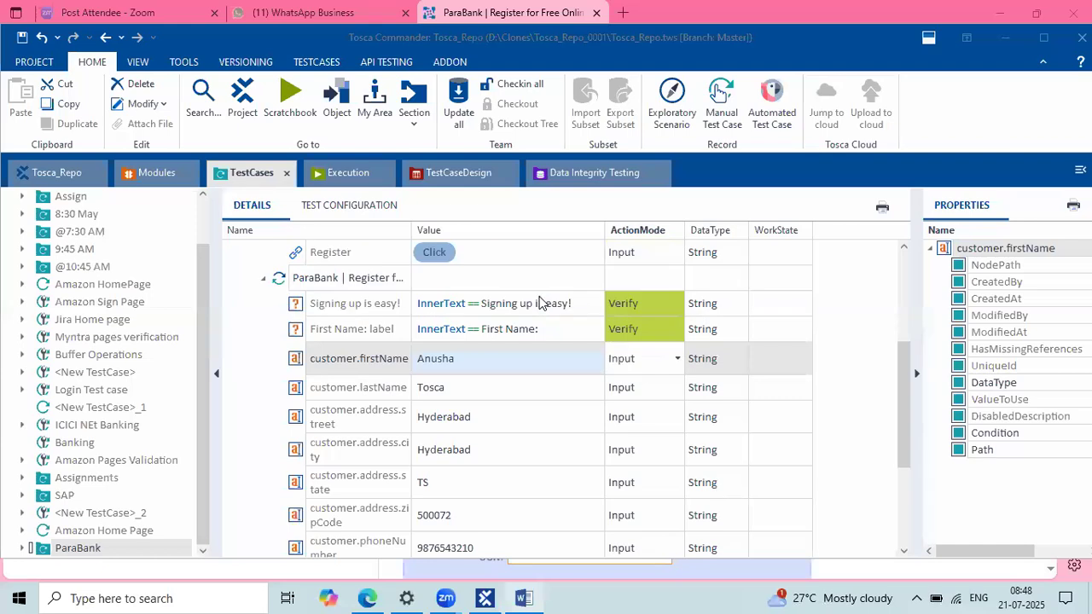
scroll(540, 302, up, 3)
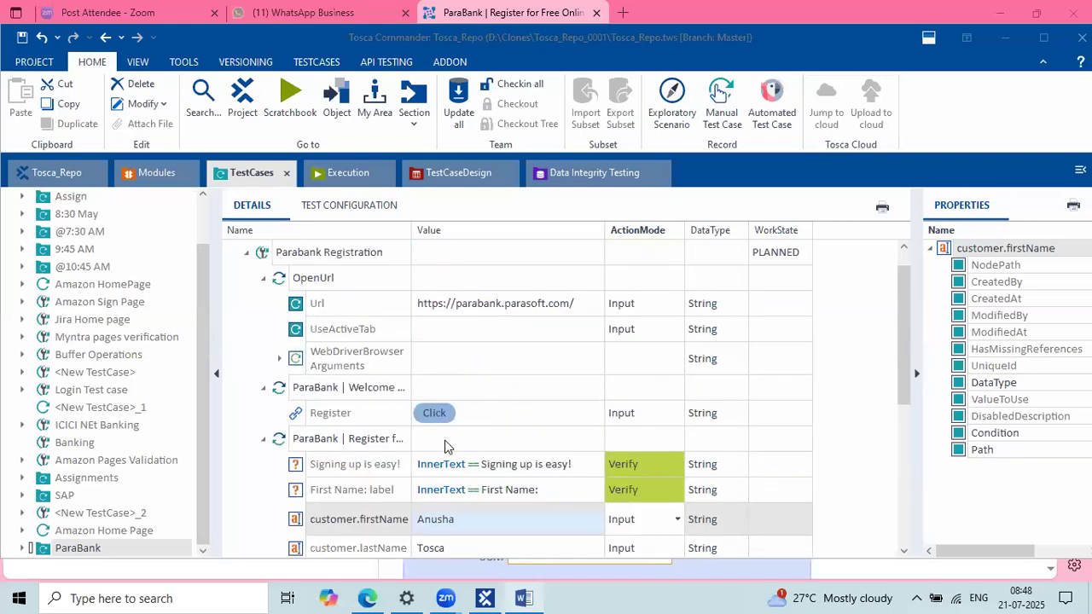
Step: Open a new Edge tab, close the ParaBank registration tab confirming Leave, and minimize the browser
click(367, 599)
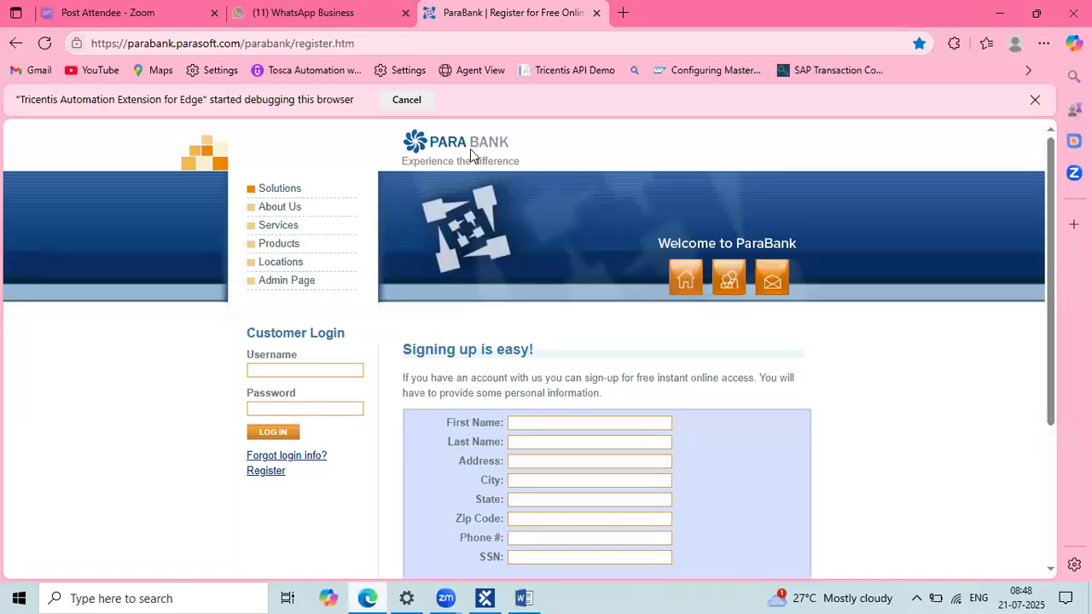
key(ctrl+t)
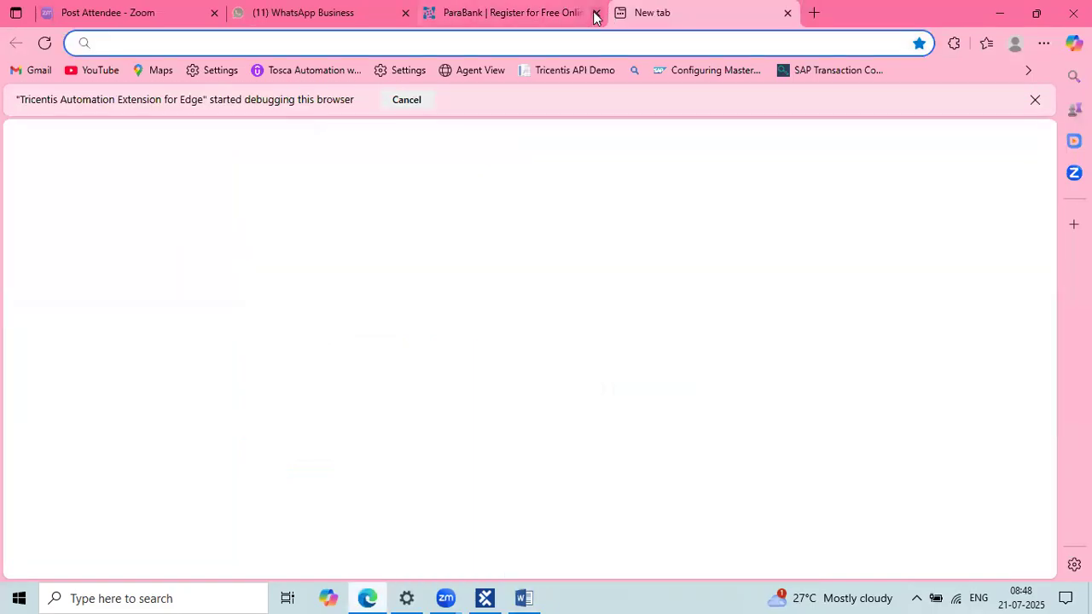
click(595, 14)
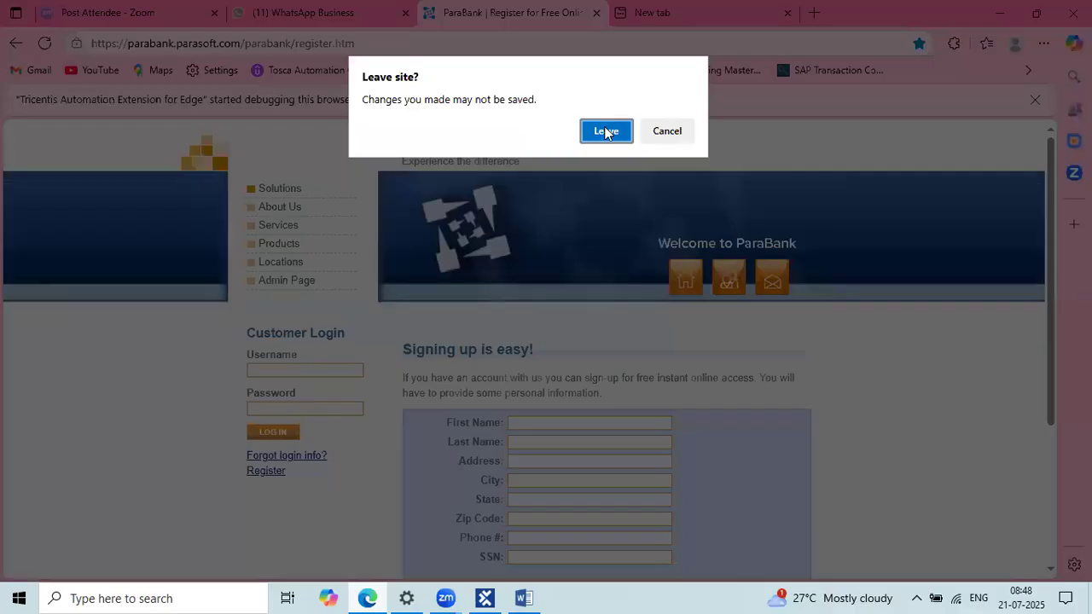
click(657, 132)
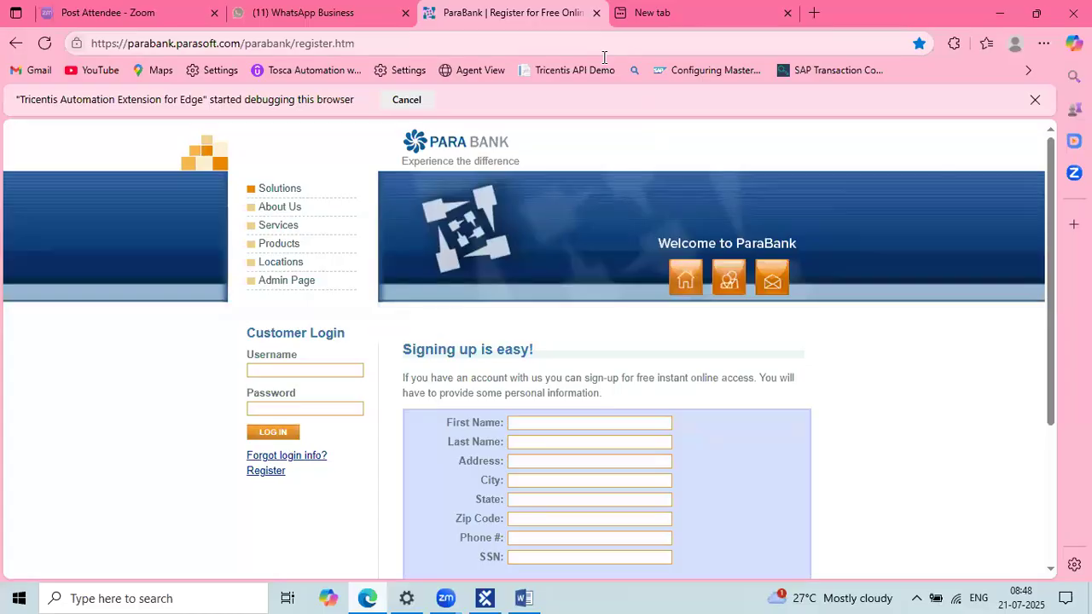
click(595, 14)
click(593, 157)
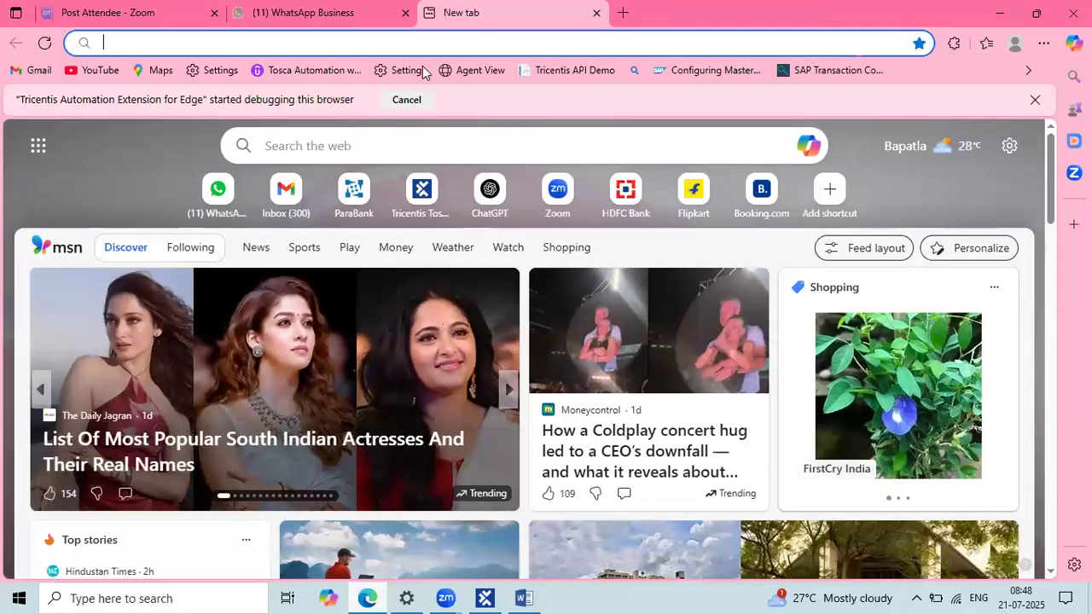
click(995, 12)
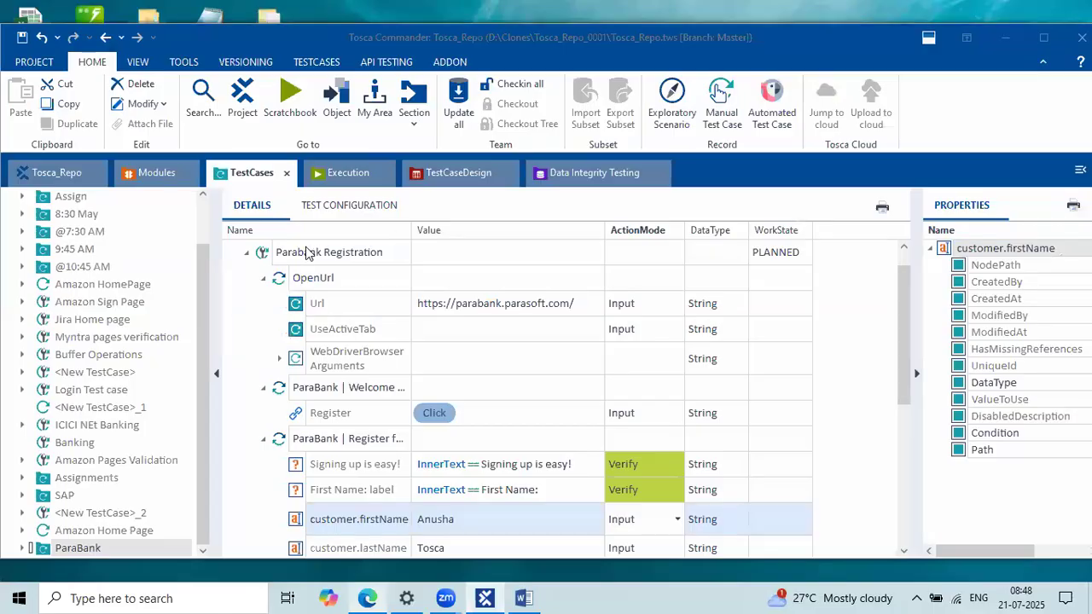
Step: Run the whole Parabank Registration test case in ScratchBook
click(264, 259)
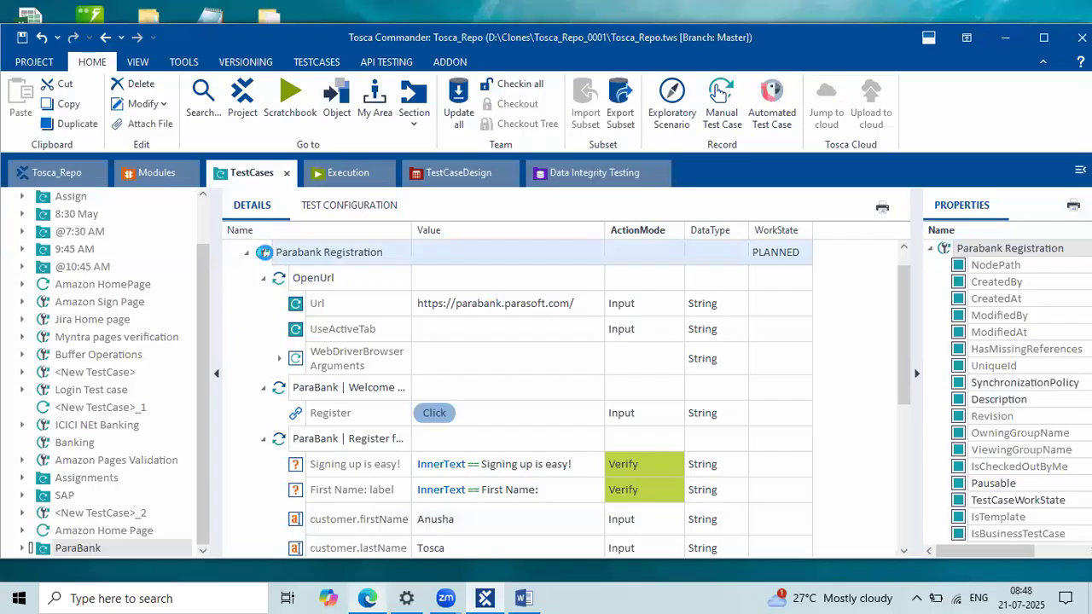
right_click(265, 258)
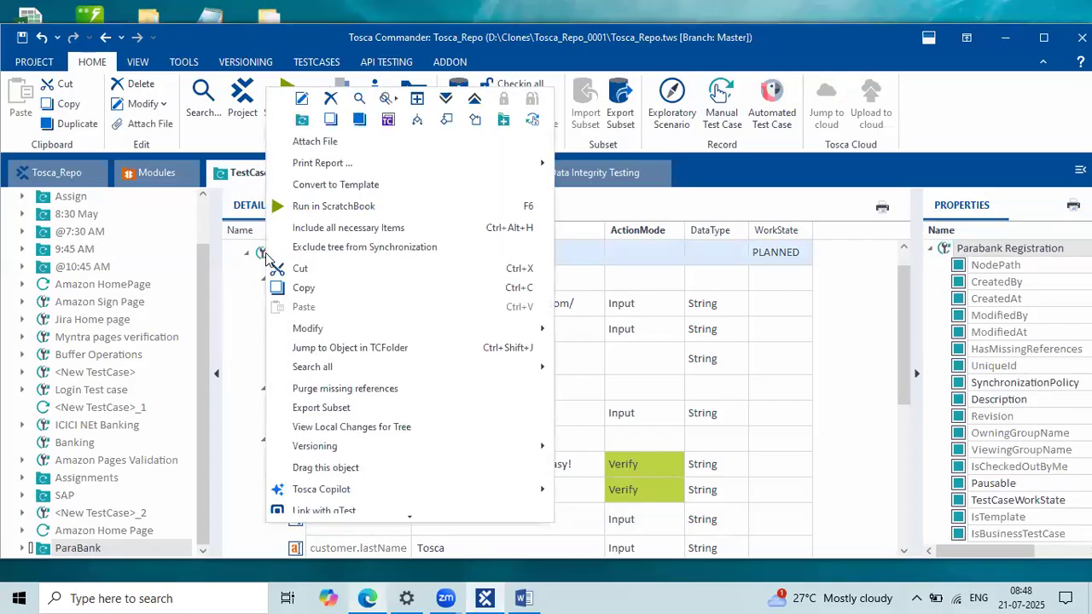
click(392, 205)
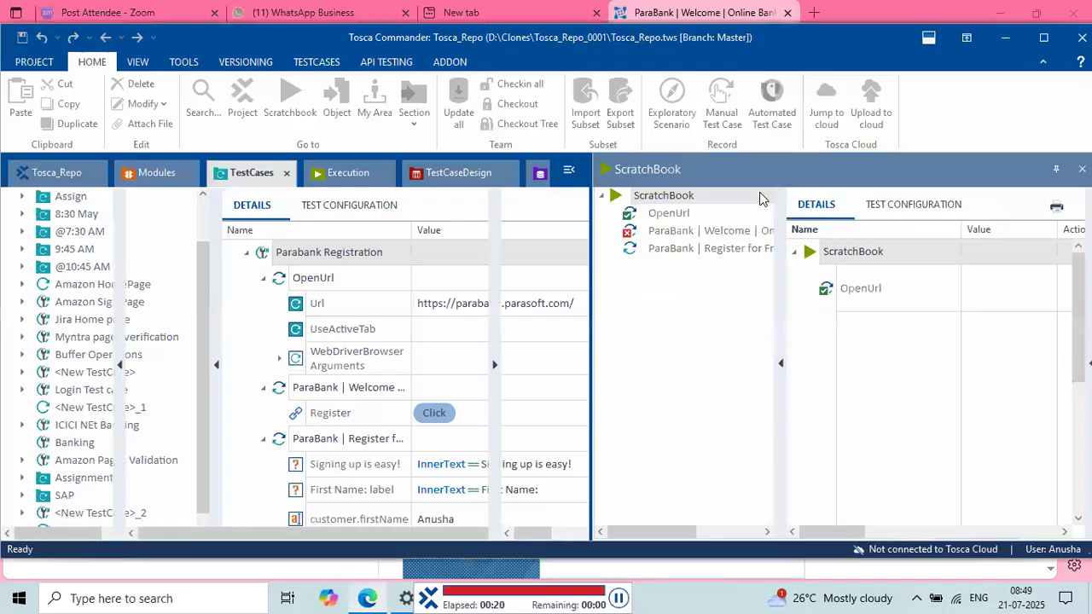
Step: Move the ScratchBook results to their own tab and read the failed Welcome step's log, checking the browser
drag(760, 163, 522, 167)
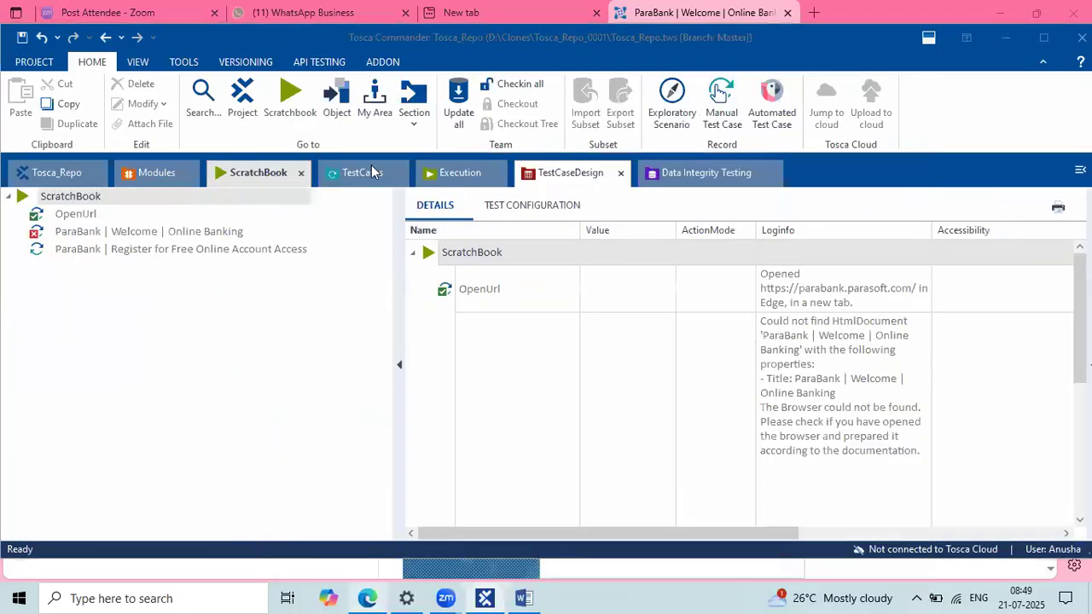
click(147, 231)
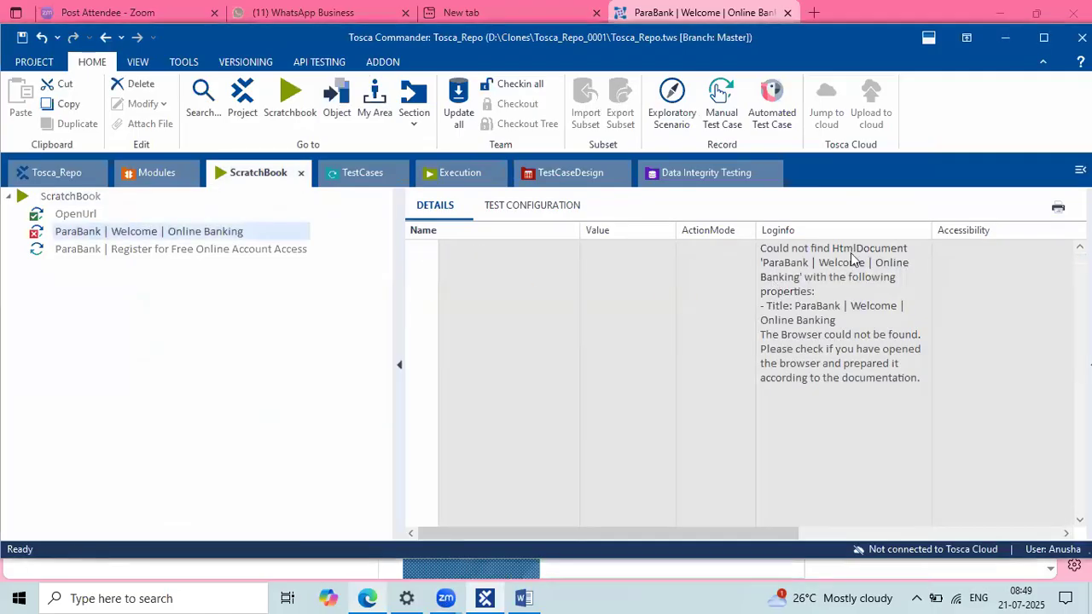
drag(402, 325, 245, 298)
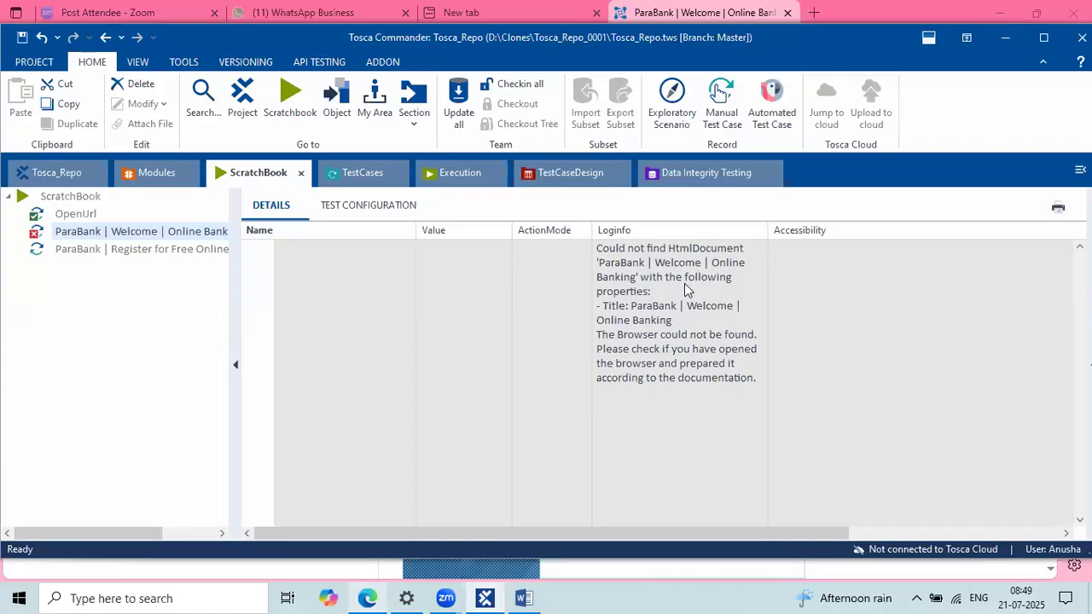
click(1005, 38)
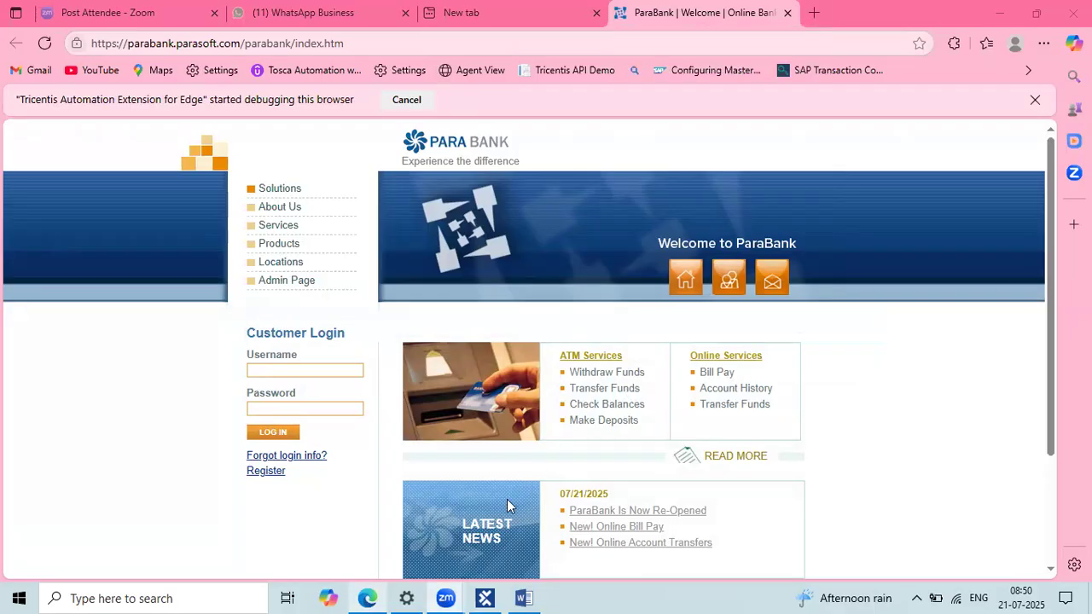
Step: Jump from the failed Welcome result to its step in the test case
click(485, 598)
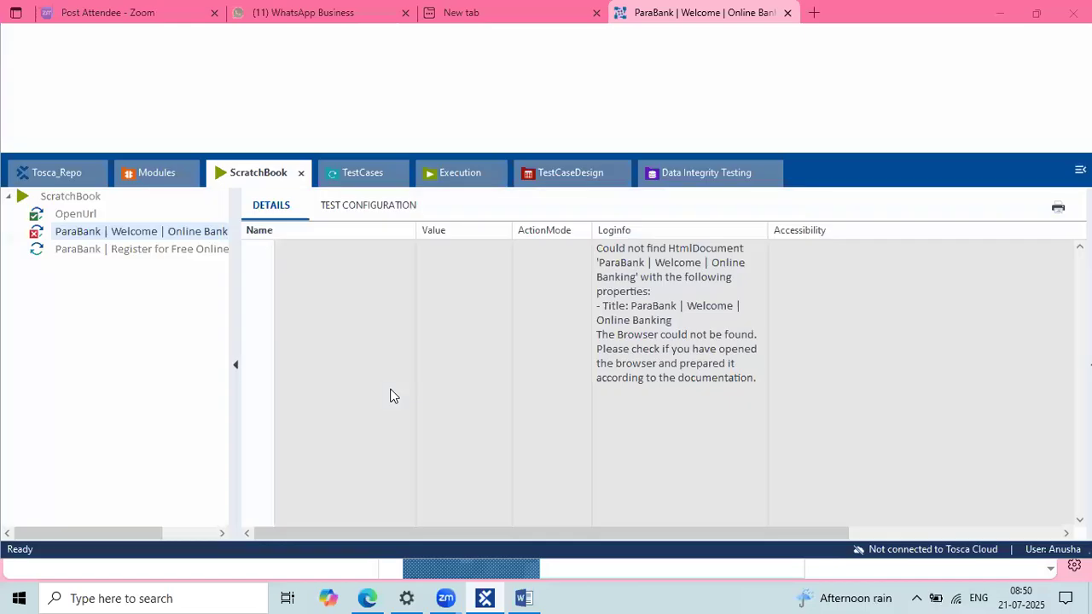
right_click(49, 235)
click(106, 282)
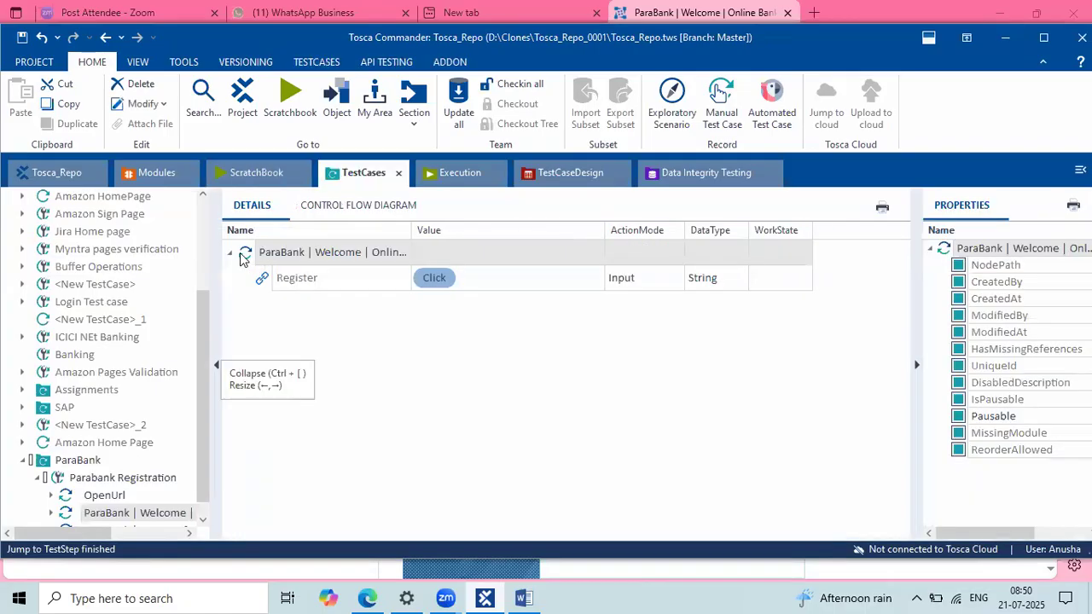
Step: Jump to the Welcome module and shorten its Title property to 'ParaBank*' as a wildcard
right_click(241, 256)
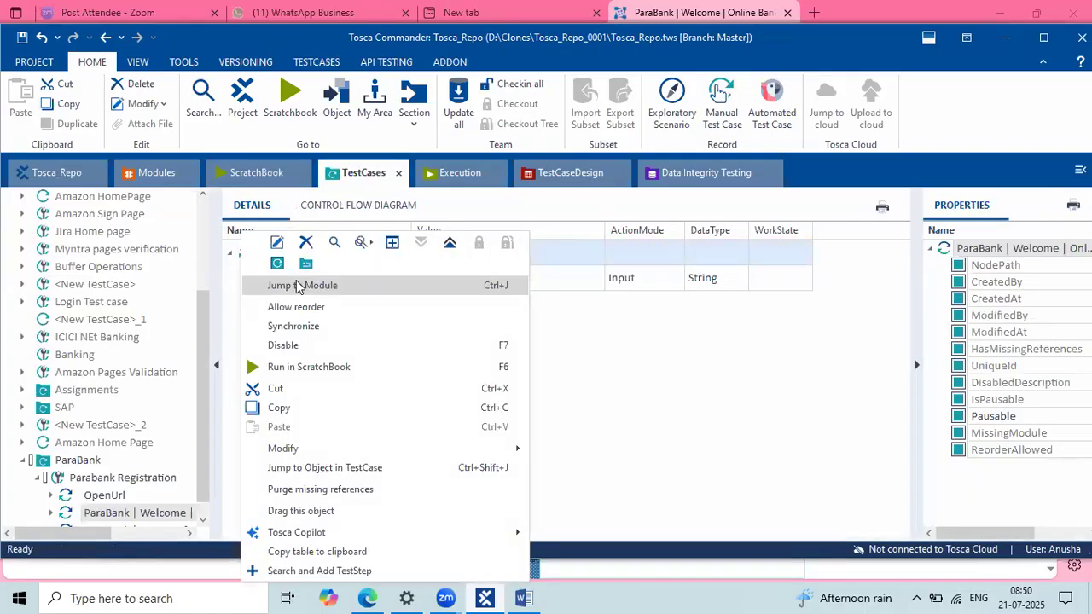
click(298, 287)
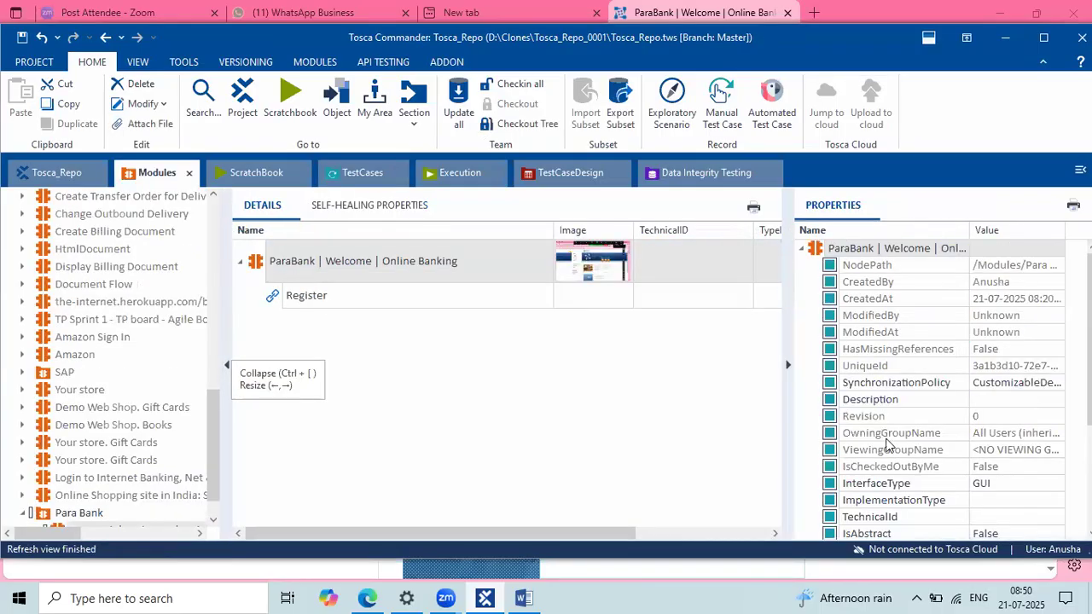
scroll(890, 447, down, 3)
drag(787, 462, 700, 437)
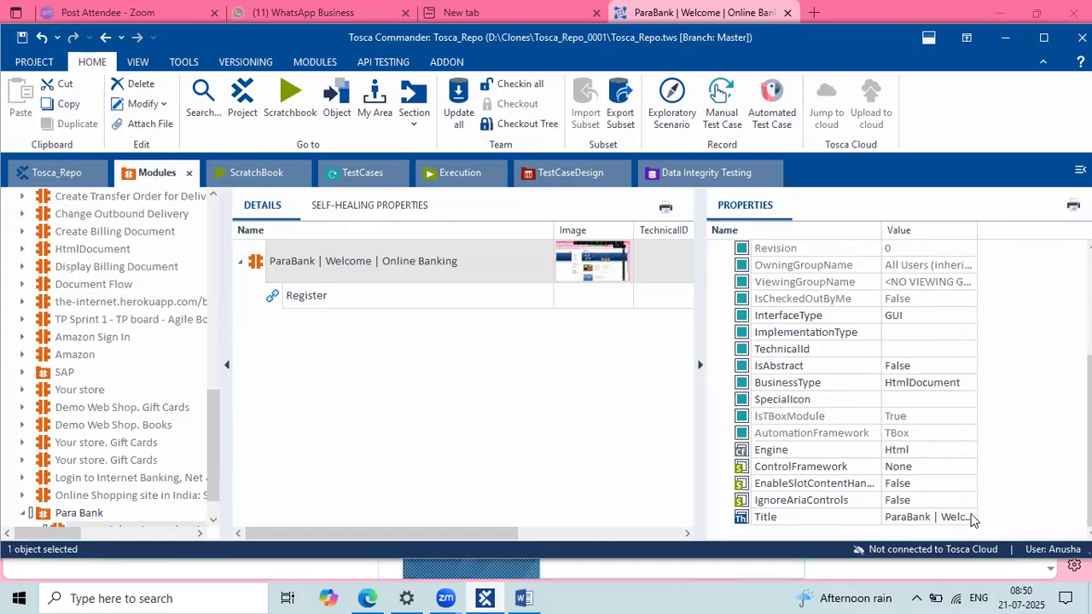
click(967, 517)
click(971, 517)
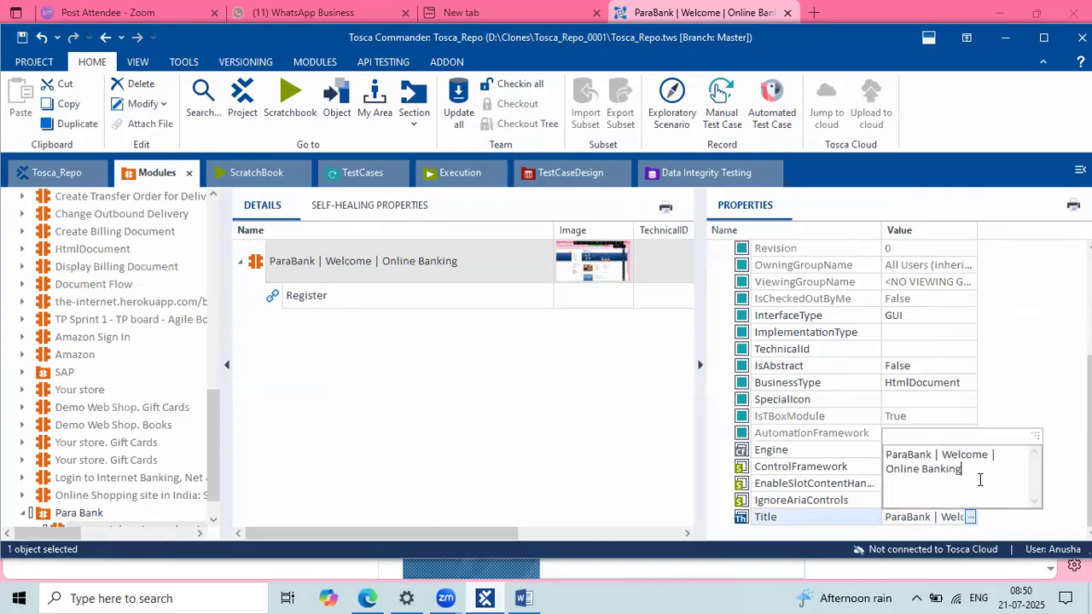
click(920, 457)
mouse_move(920, 458)
mouse_down()
mouse_move(961, 468)
mouse_move(902, 465)
mouse_move(931, 469)
mouse_move(933, 456)
mouse_up()
key(BackSpace)
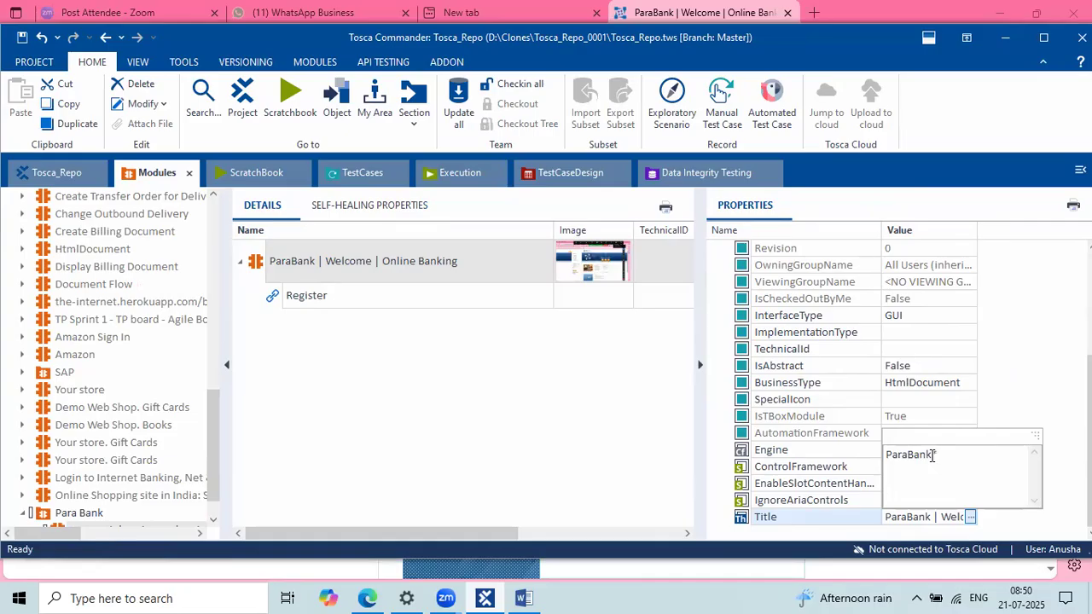
click(609, 418)
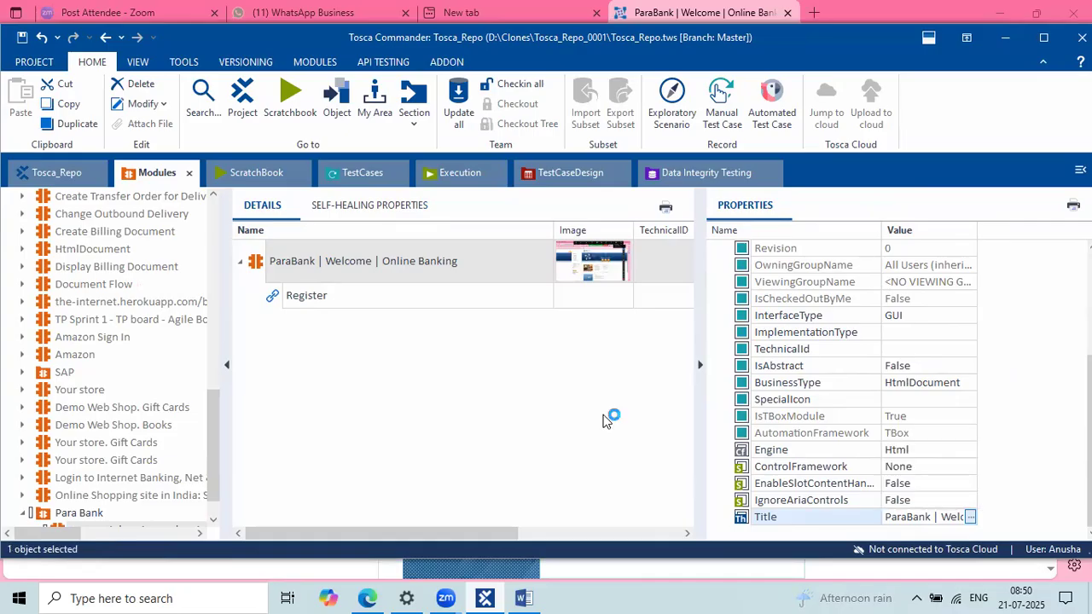
click(367, 180)
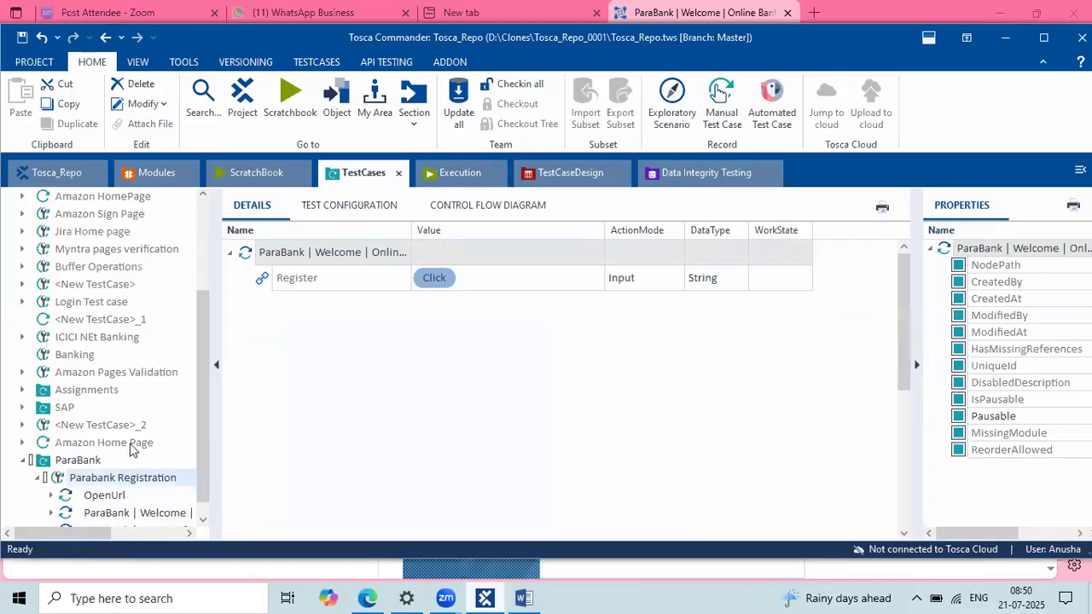
Step: Rerun only the ParaBank Welcome step in ScratchBook and inspect its error log entry
click(272, 395)
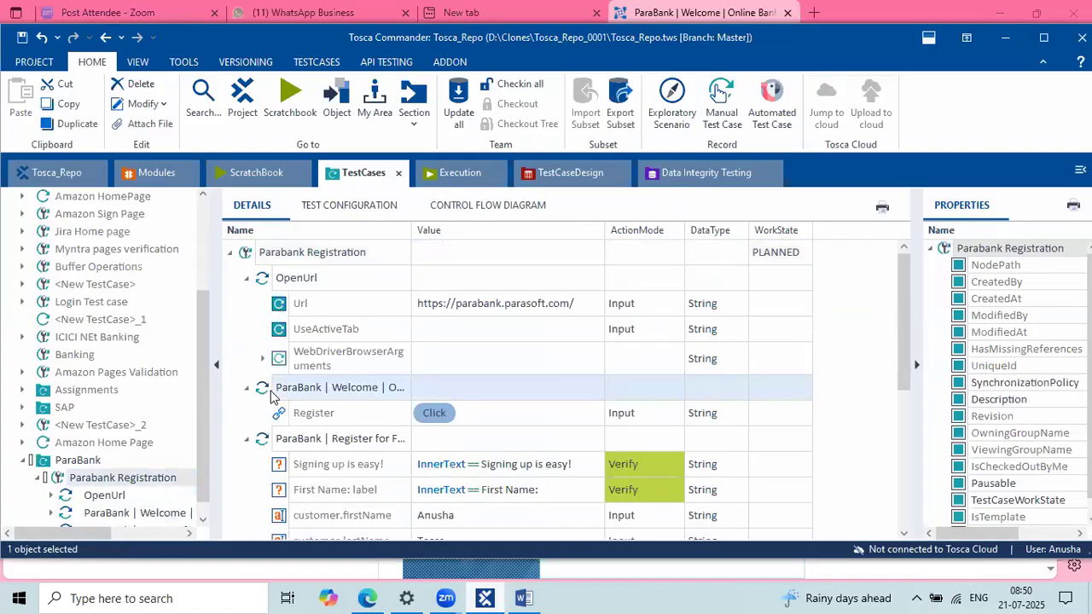
right_click(271, 395)
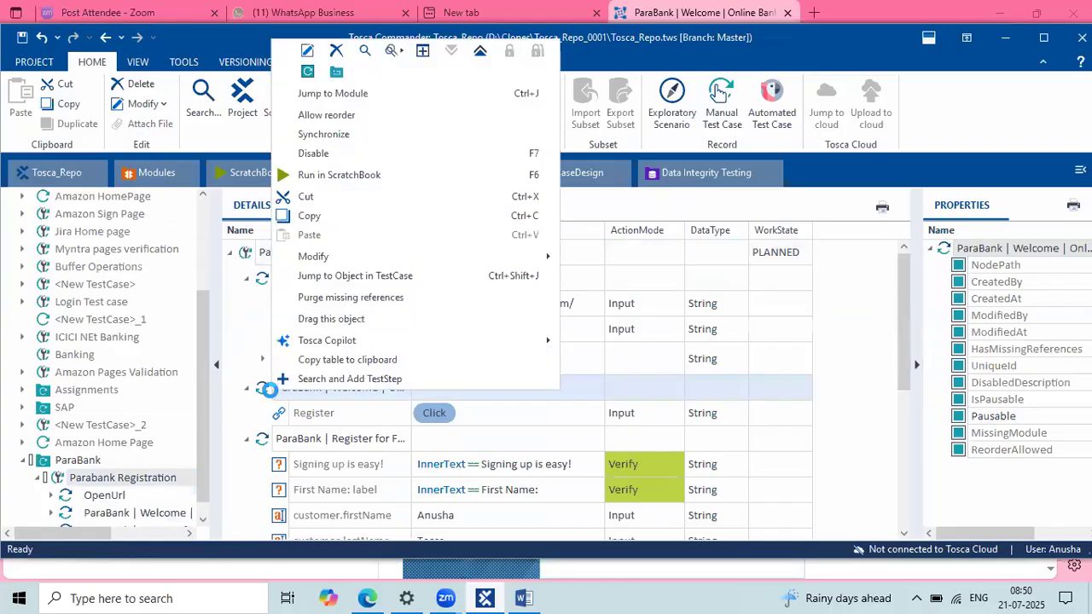
click(280, 415)
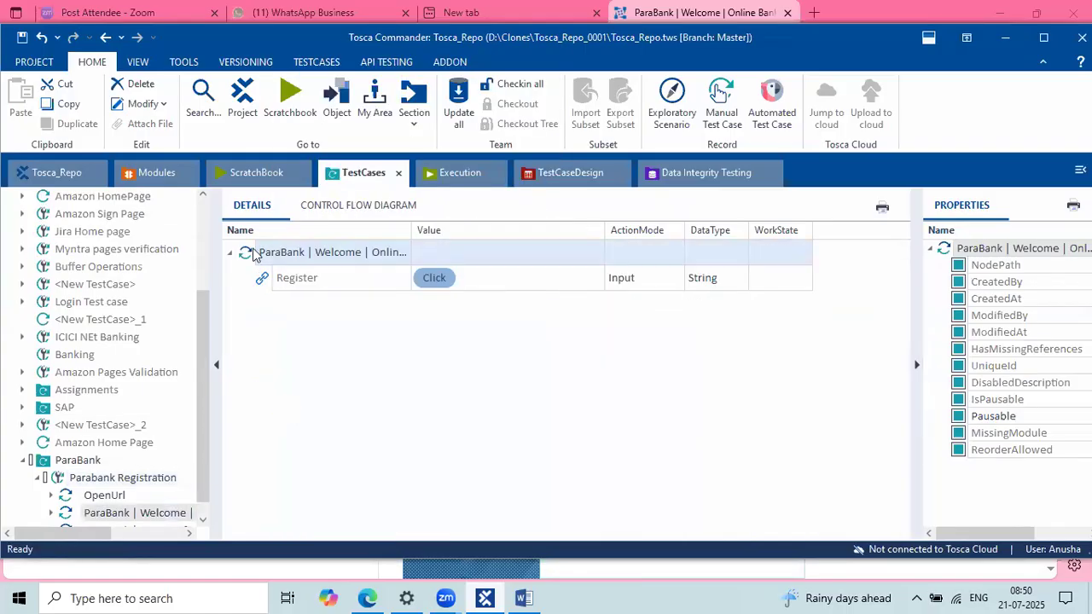
right_click(254, 256)
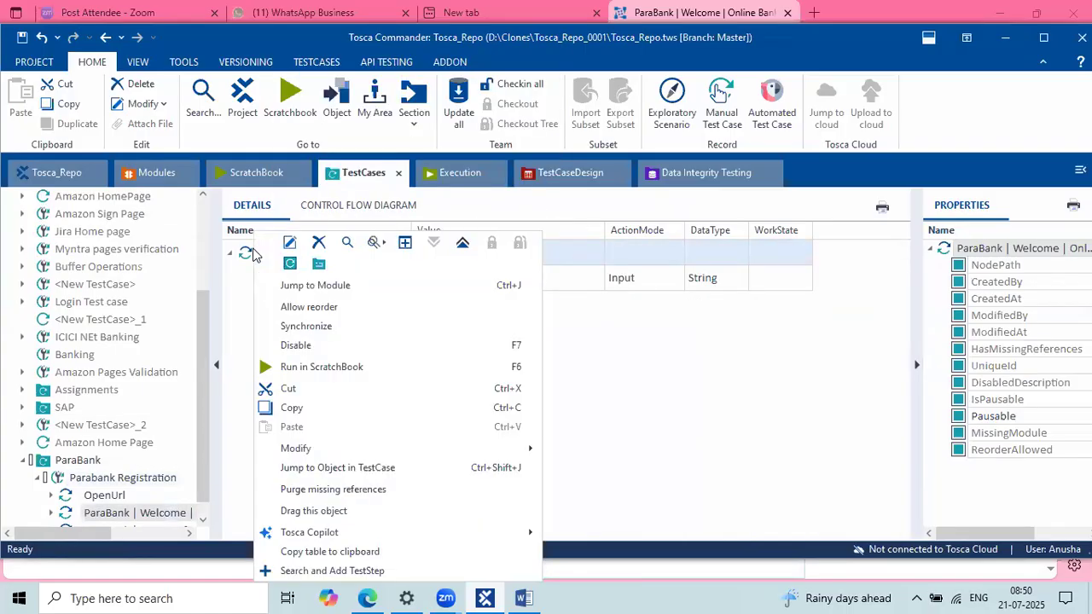
click(304, 365)
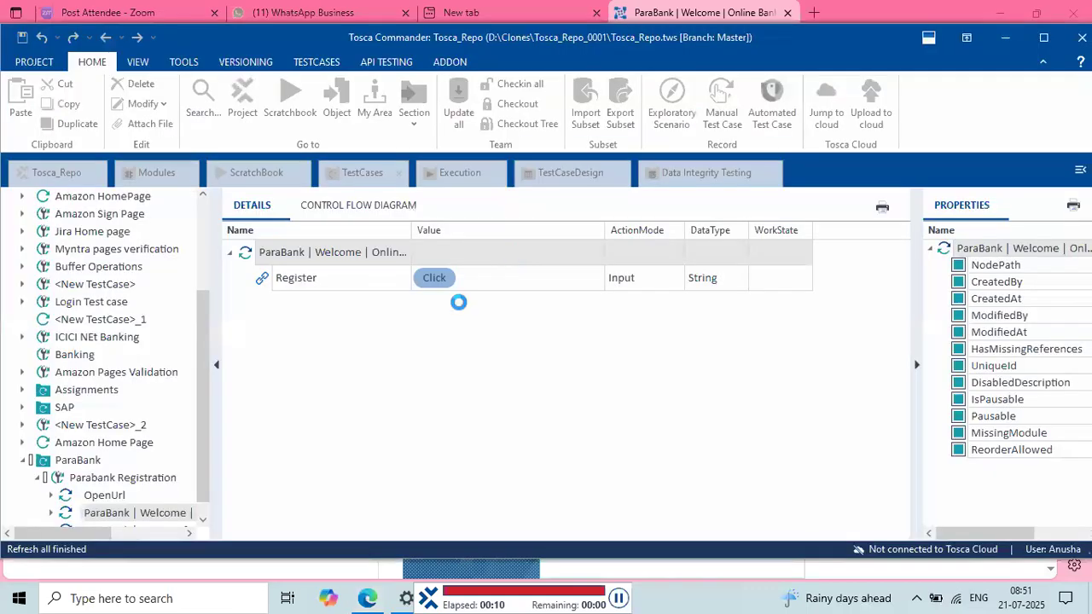
click(763, 308)
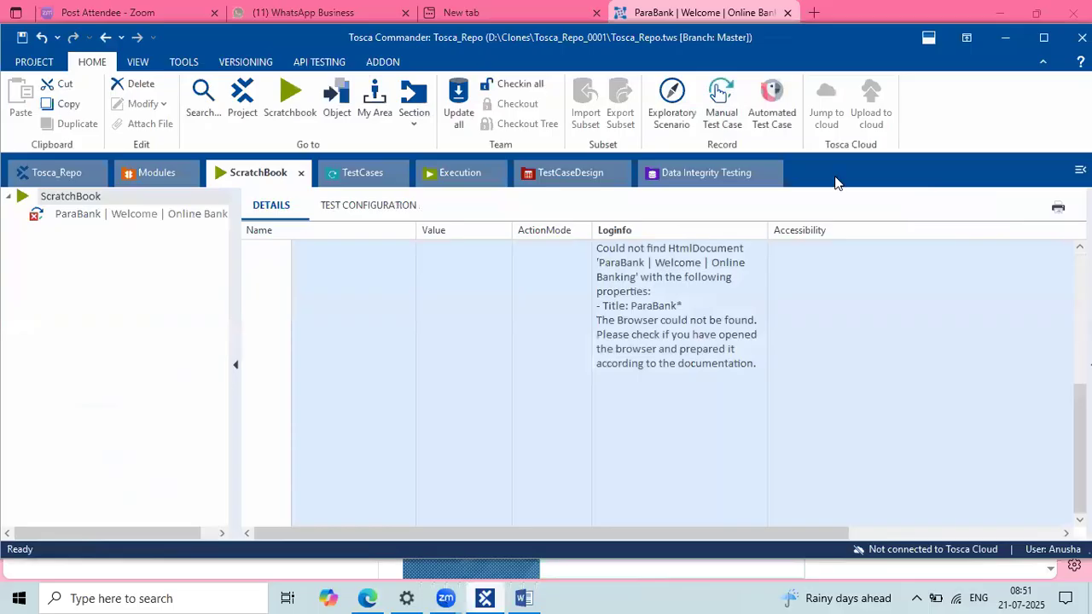
click(905, 7)
Step: Inspect the Tricentis Automation Extension's options in Edge's Extensions menu
click(955, 44)
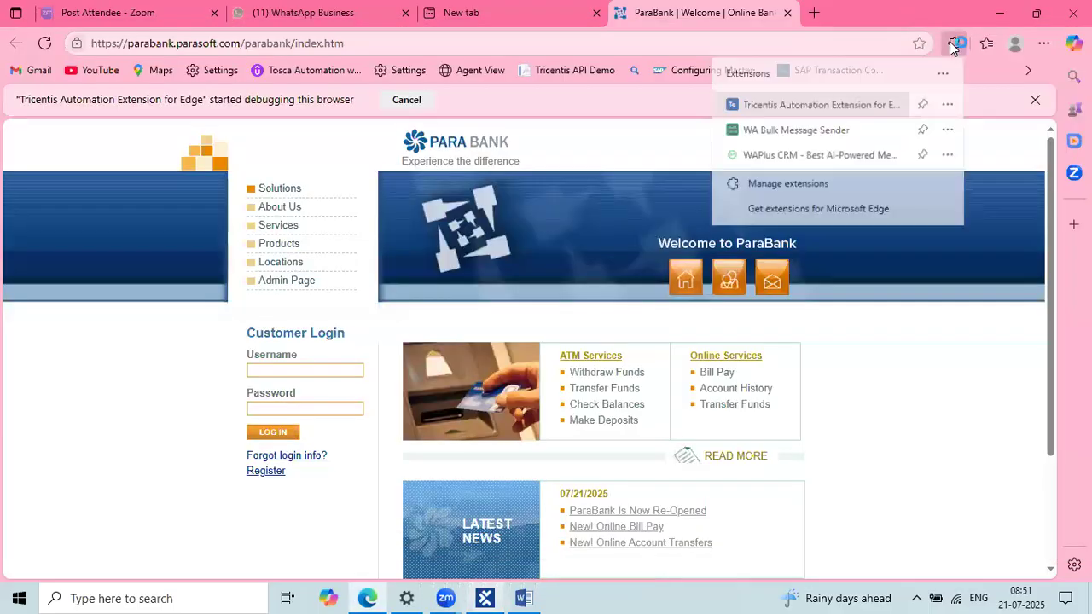
click(948, 104)
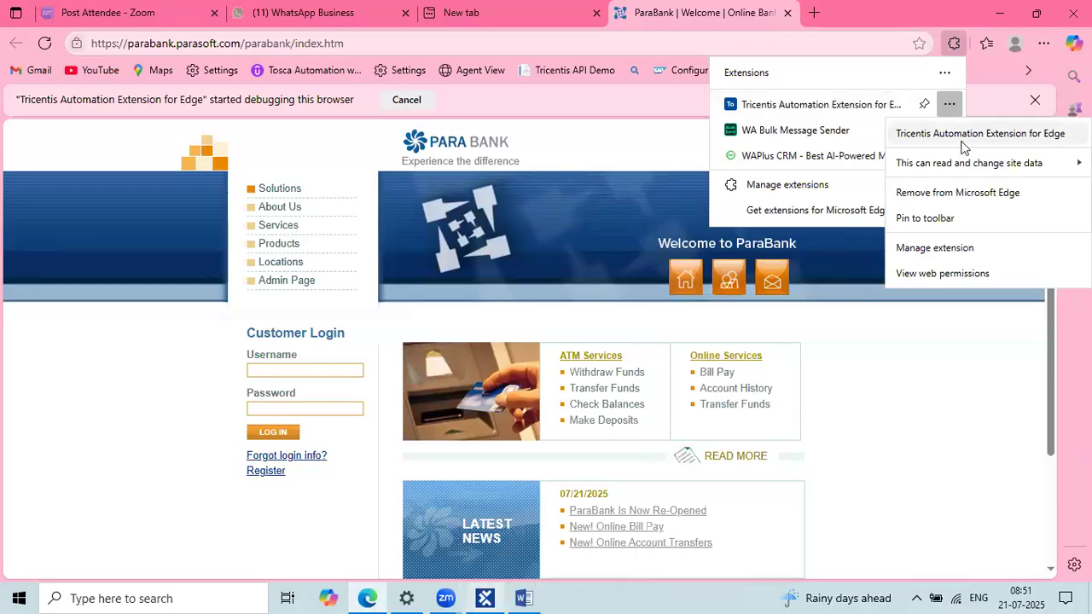
click(494, 274)
scroll(494, 273, down, 3)
Step: Switch back to Tosca Commander and select the ScratchBook error log text
key(alt)
key(alt+Tab)
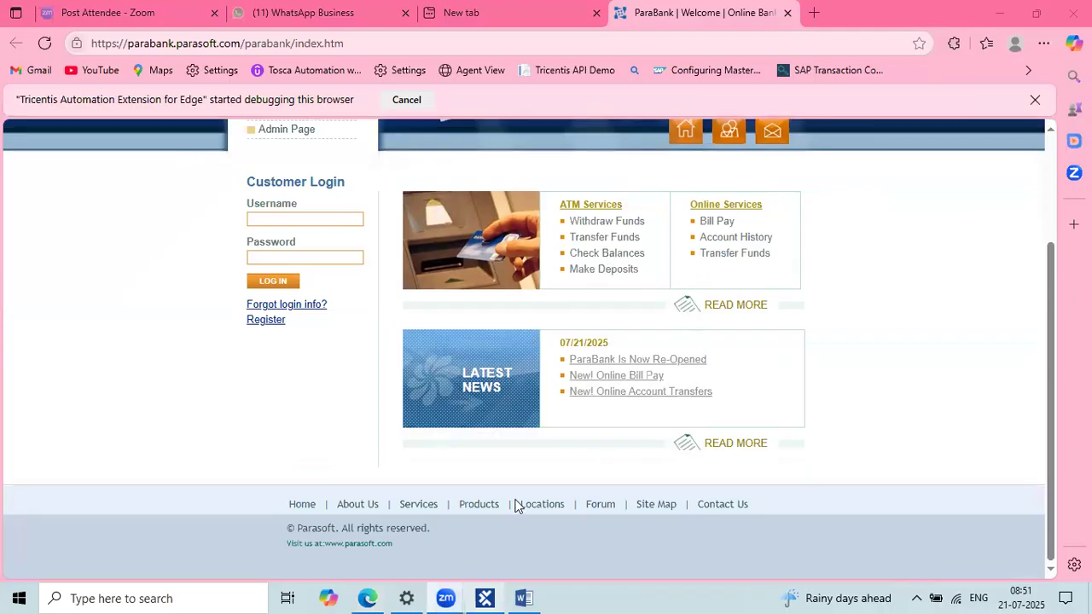
key(alt+Tab)
click(688, 305)
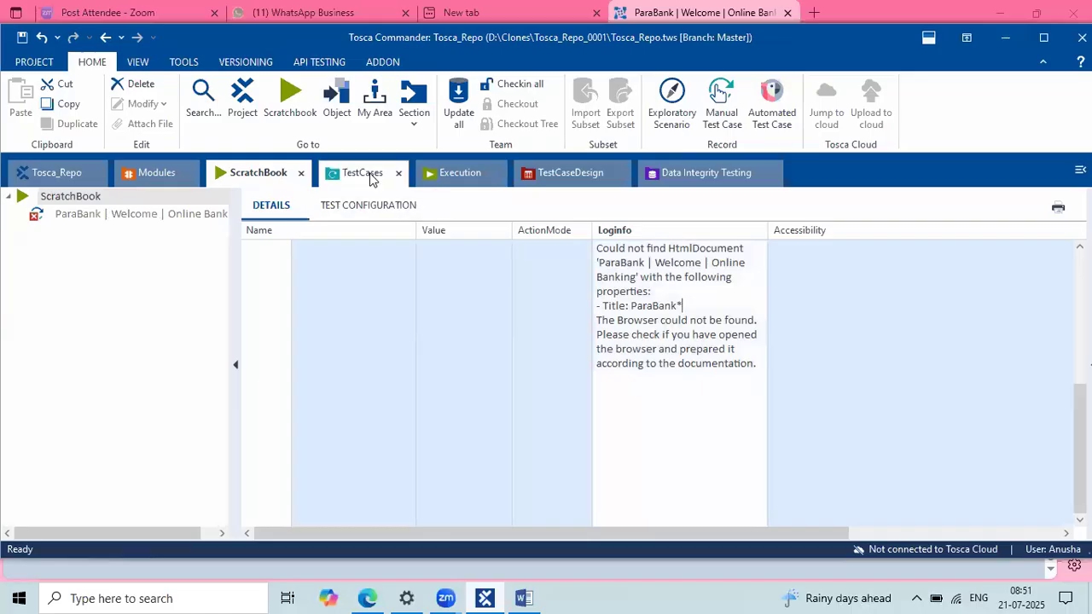
Step: Reopen the Parabank Registration test case, confirm its Browser is Edge, and close the ParaBank browser window
click(502, 86)
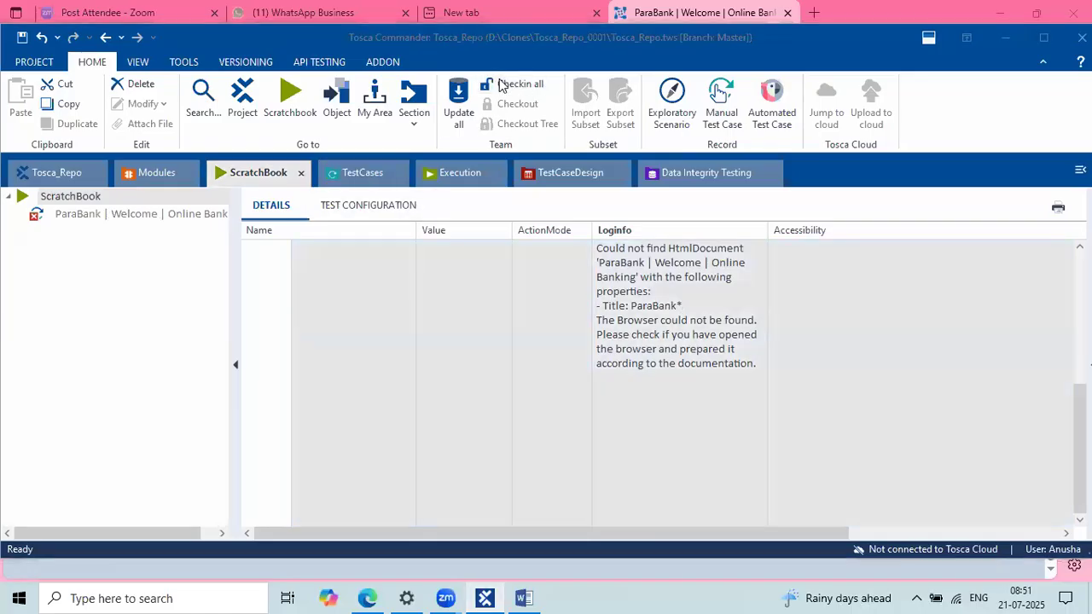
click(371, 180)
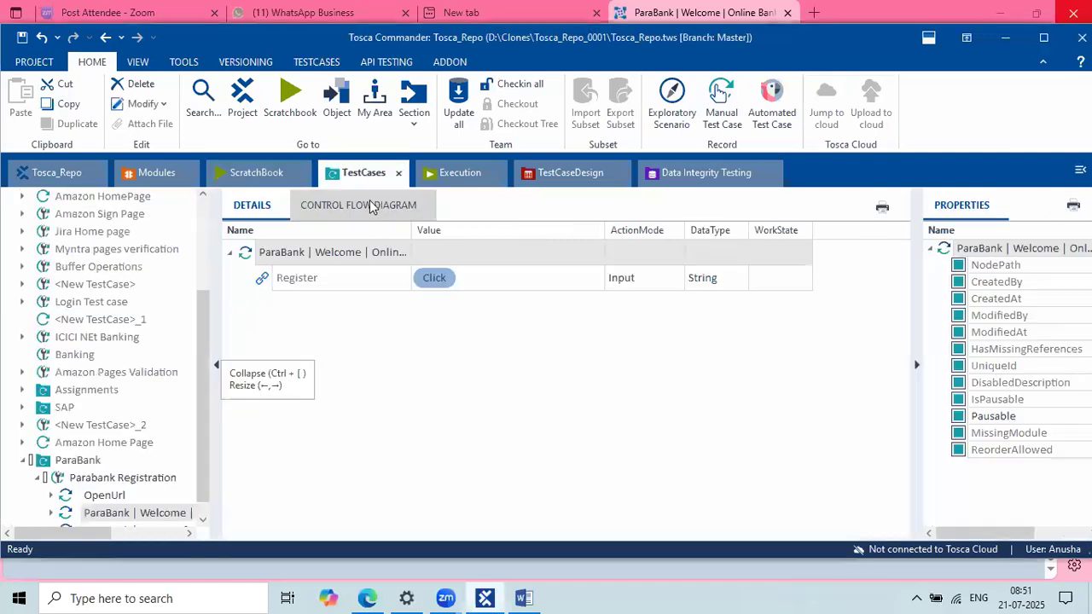
click(101, 479)
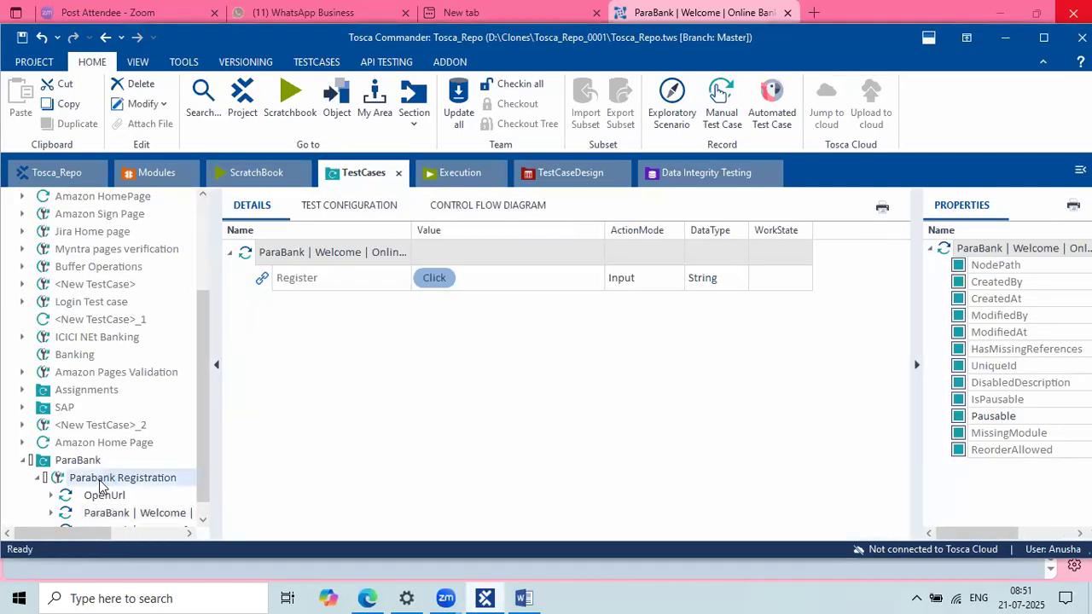
click(318, 205)
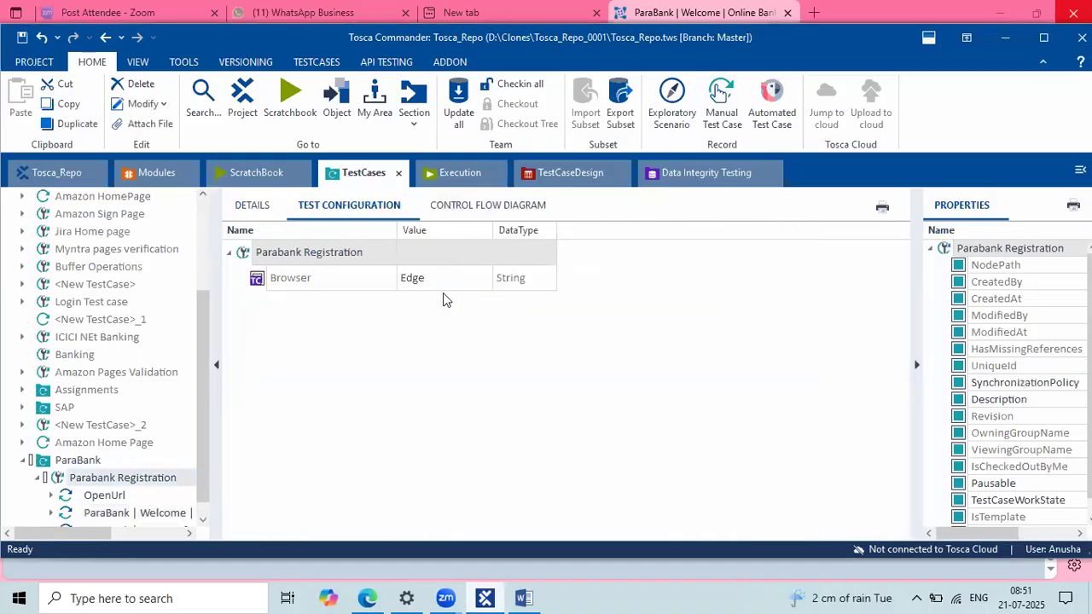
click(256, 206)
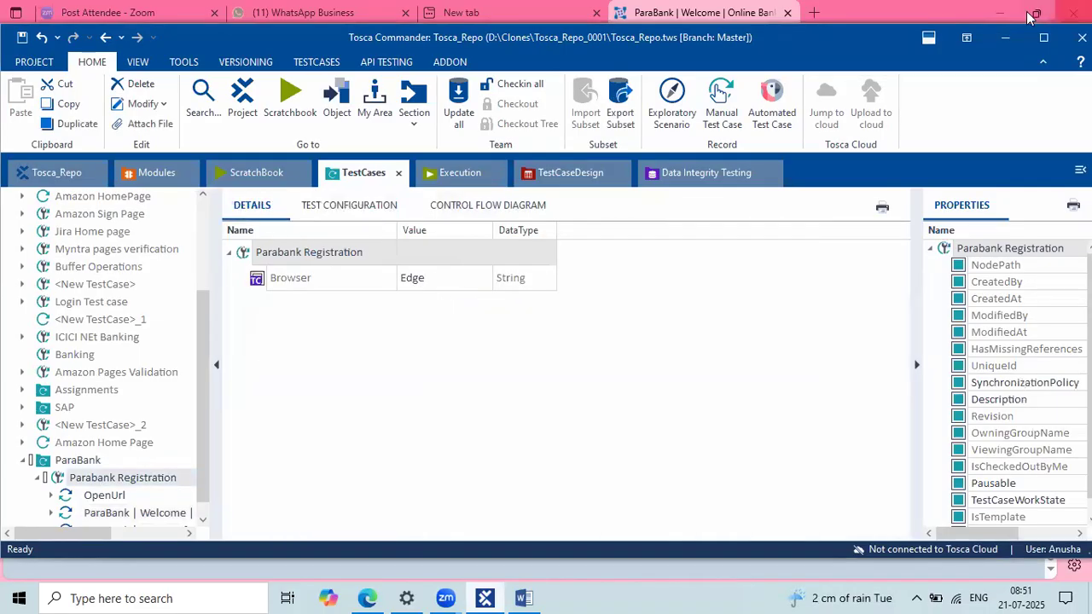
click(1061, 13)
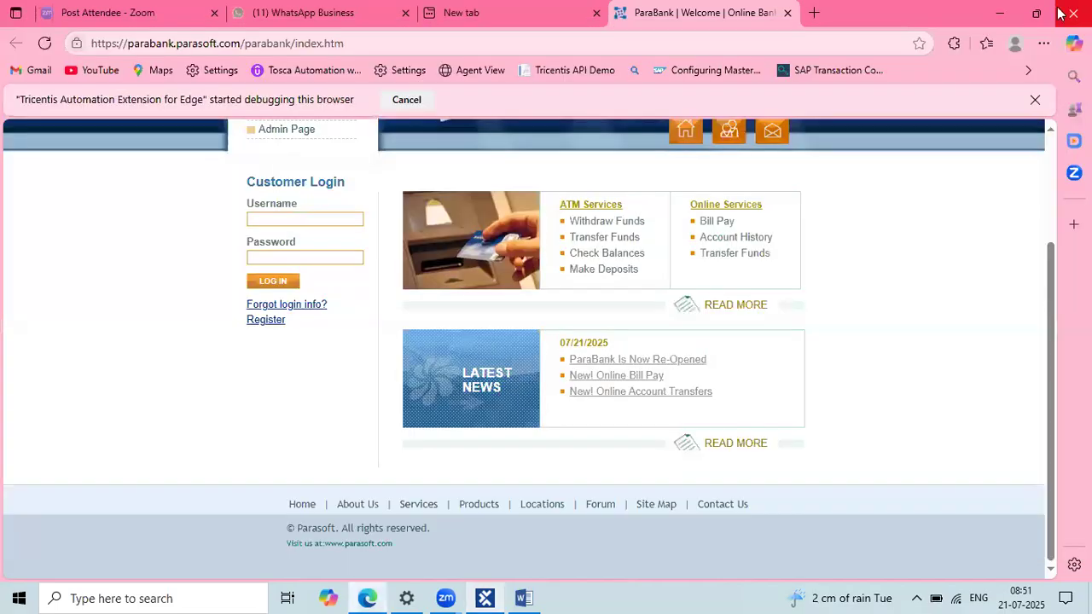
click(1062, 13)
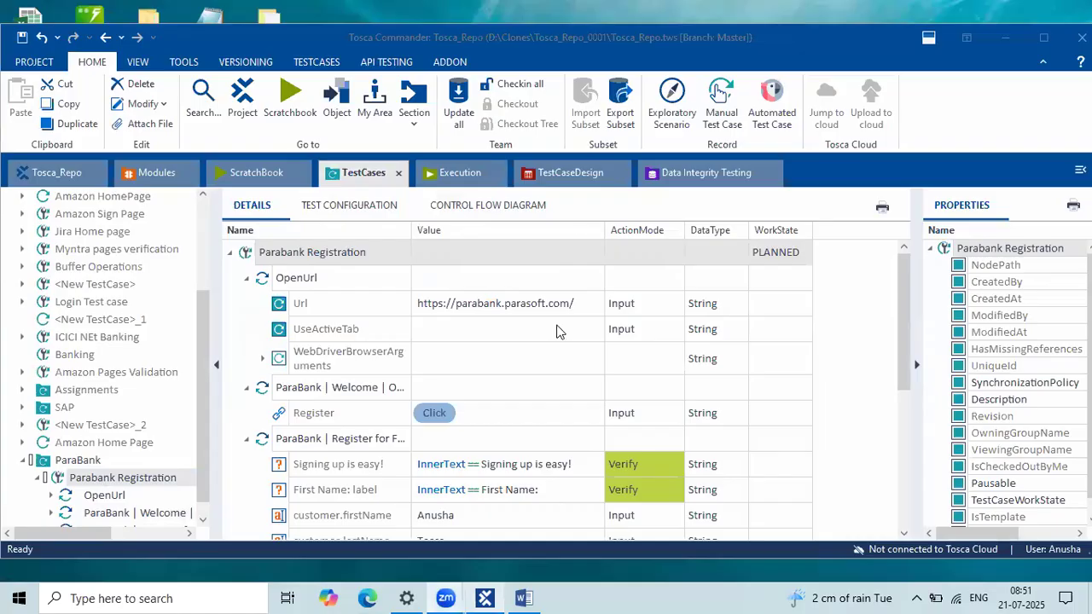
Step: Run the full Parabank Registration test case in ScratchBook again
click(275, 263)
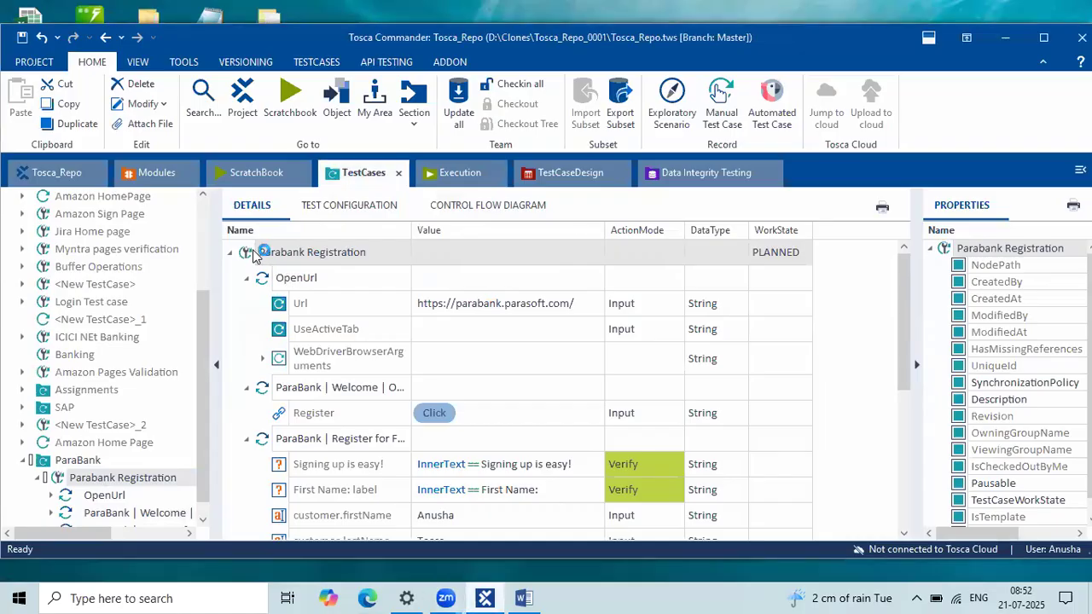
right_click(255, 254)
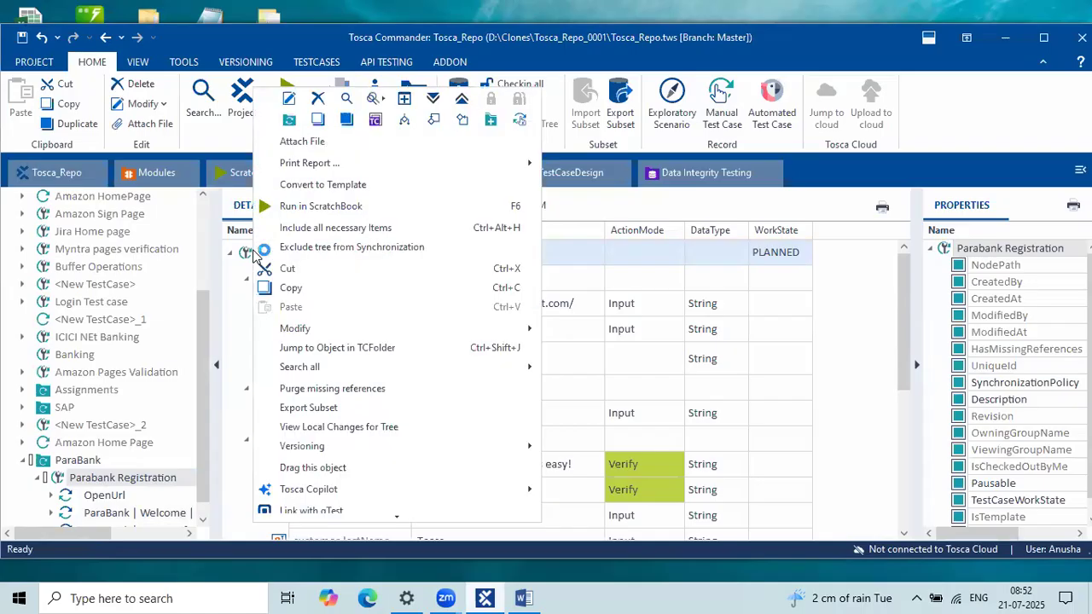
click(314, 205)
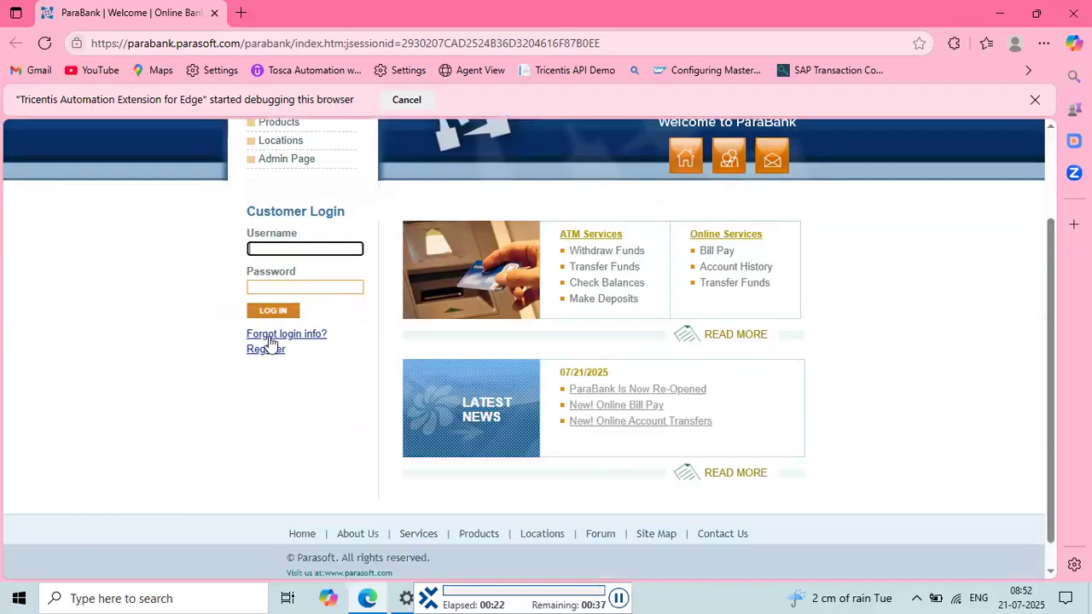
Step: Let the run open ParaBank's Register form and submit the filled customer registration
click(266, 350)
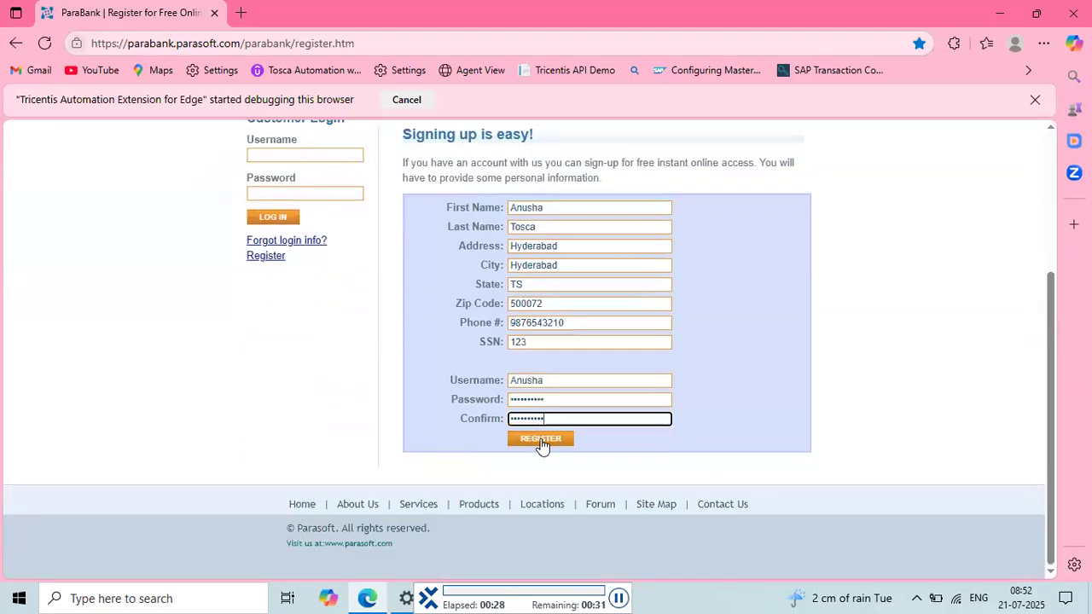
click(541, 439)
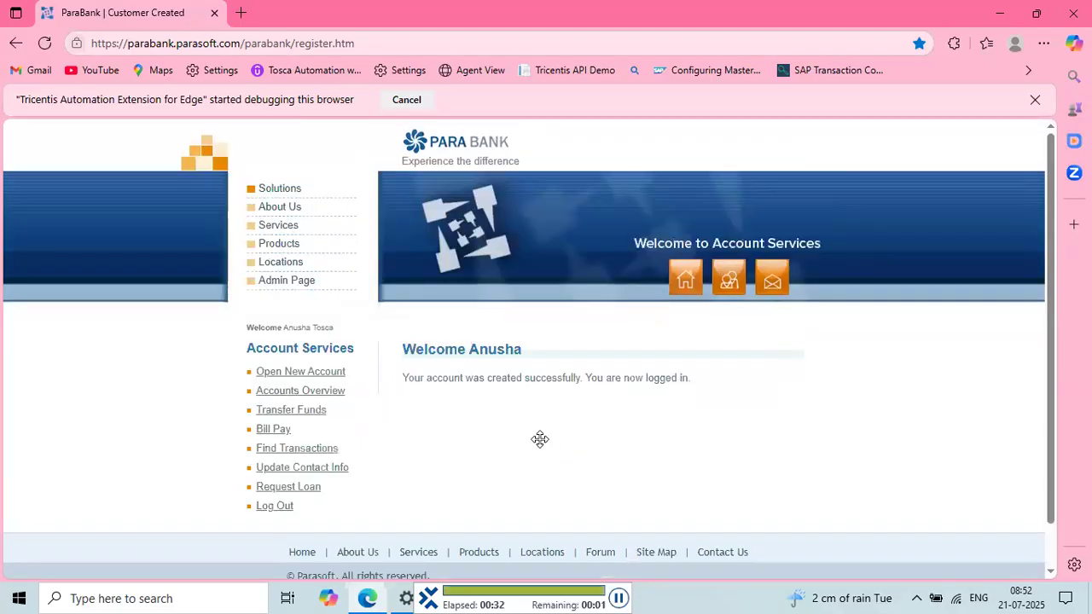
scroll(430, 319, down, 1)
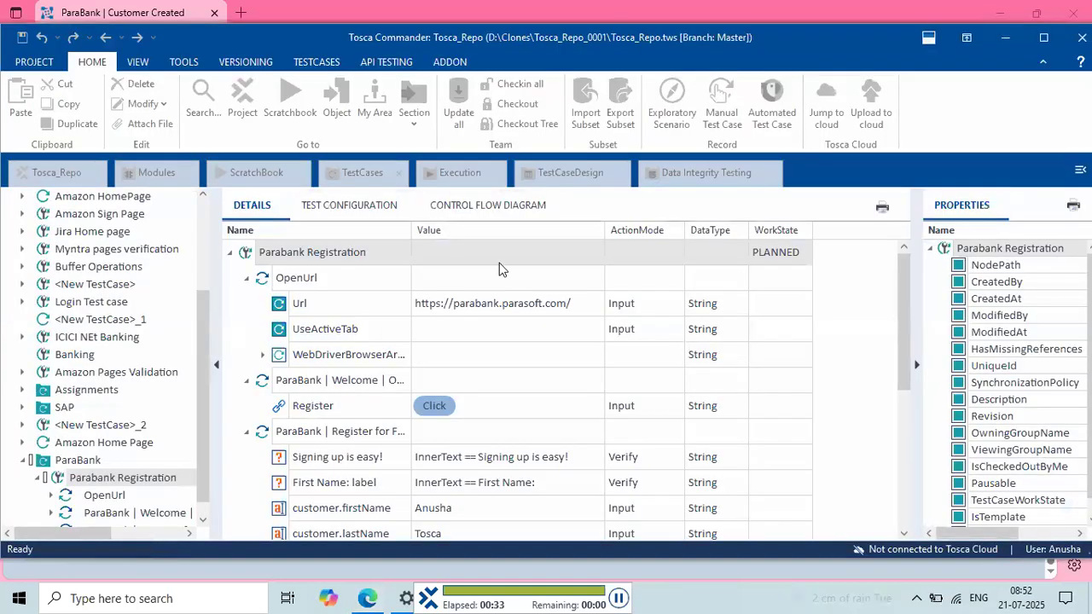
Step: Expand the passed Welcome and Register page results, then return to the test case editor
click(265, 327)
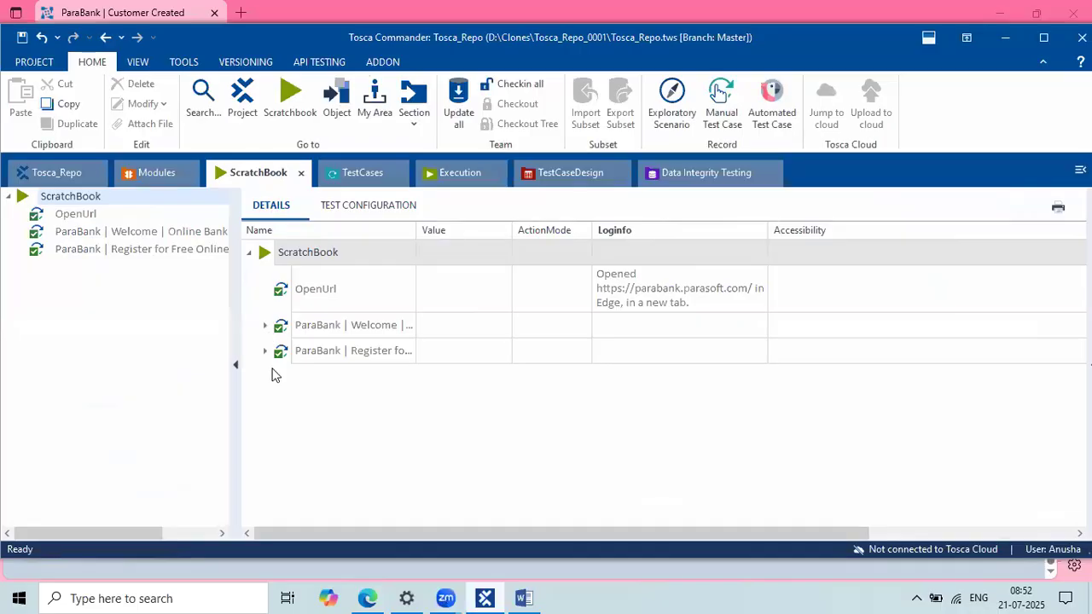
click(265, 377)
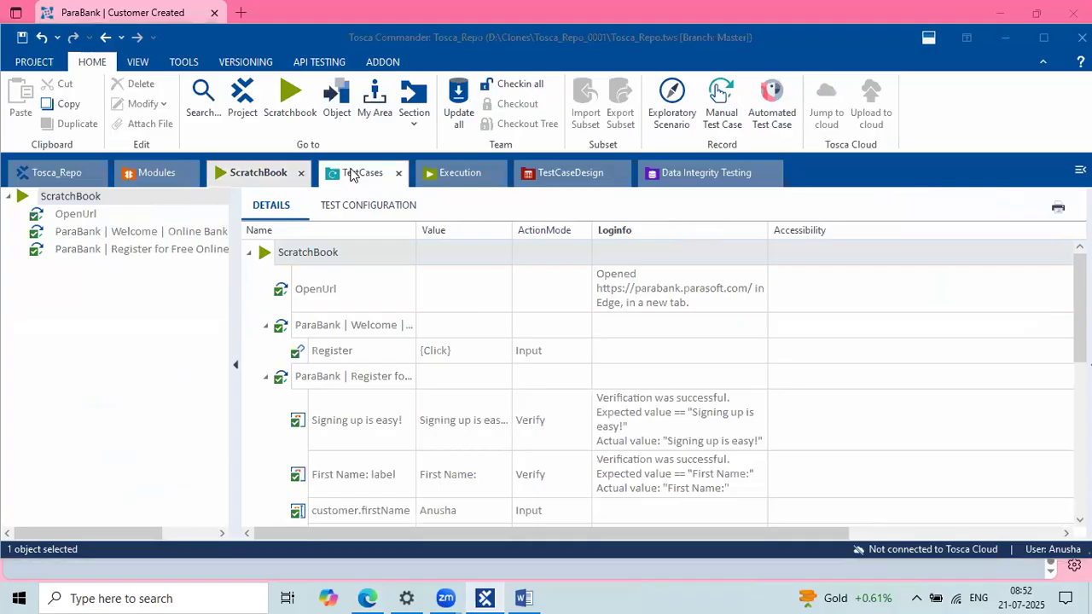
click(357, 172)
scroll(349, 358, down, 3)
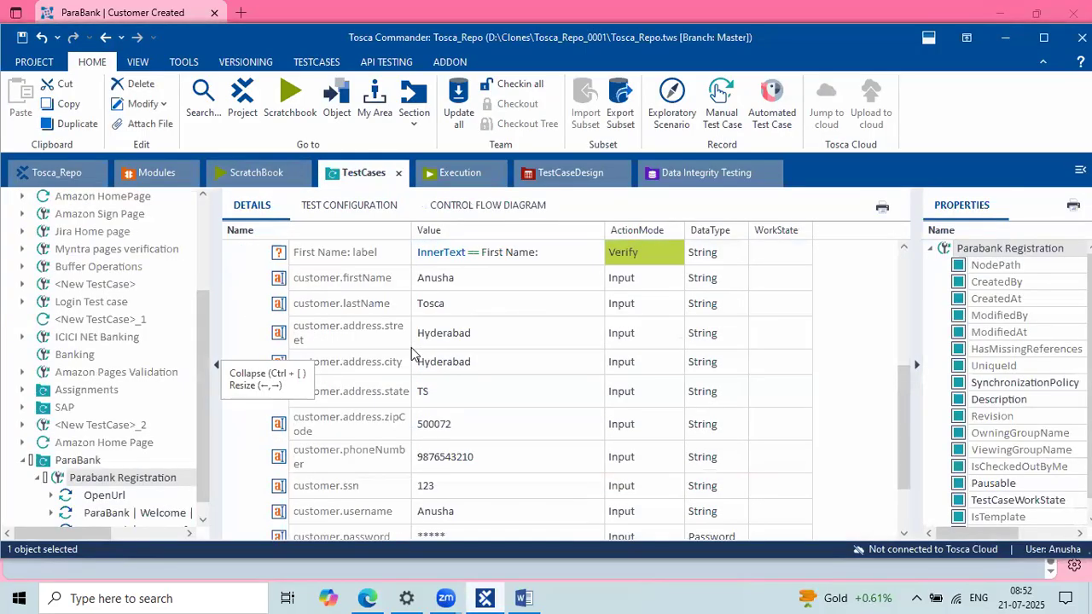
scroll(415, 356, up, 2)
scroll(275, 294, up, 1)
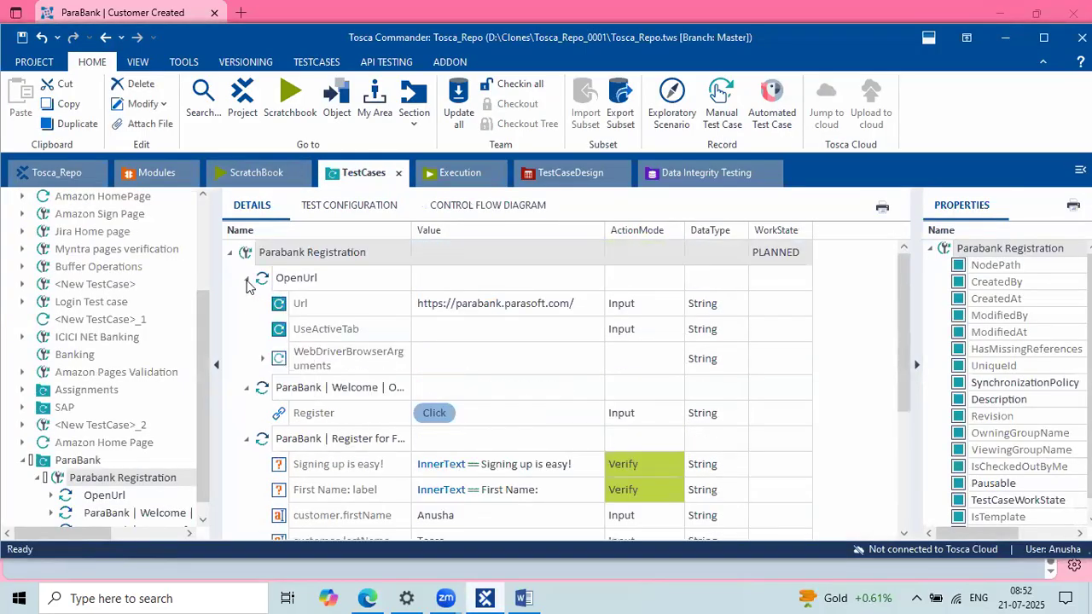
Step: Collapse the OpenUrl and Welcome steps and highlight the customer inputs, selecting customer.lastName
click(246, 279)
click(246, 305)
scroll(691, 418, down, 2)
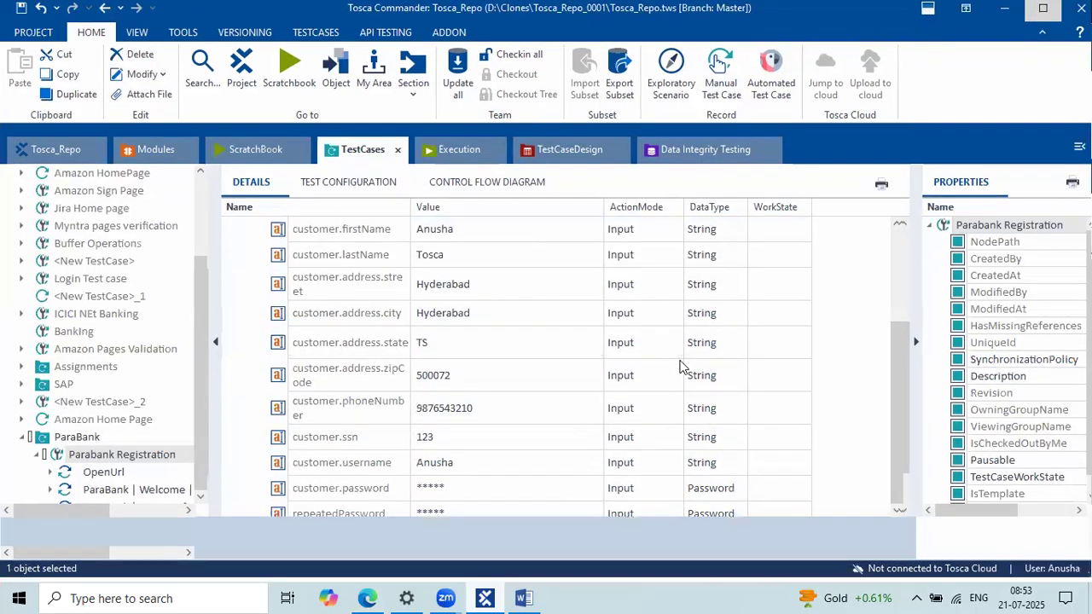
click(1043, 37)
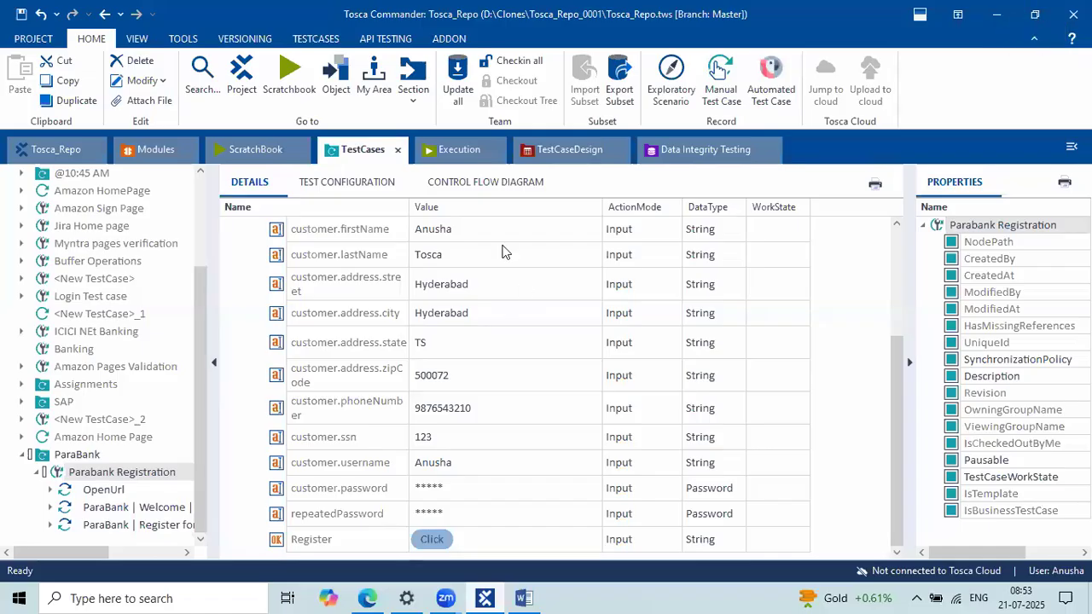
click(504, 252)
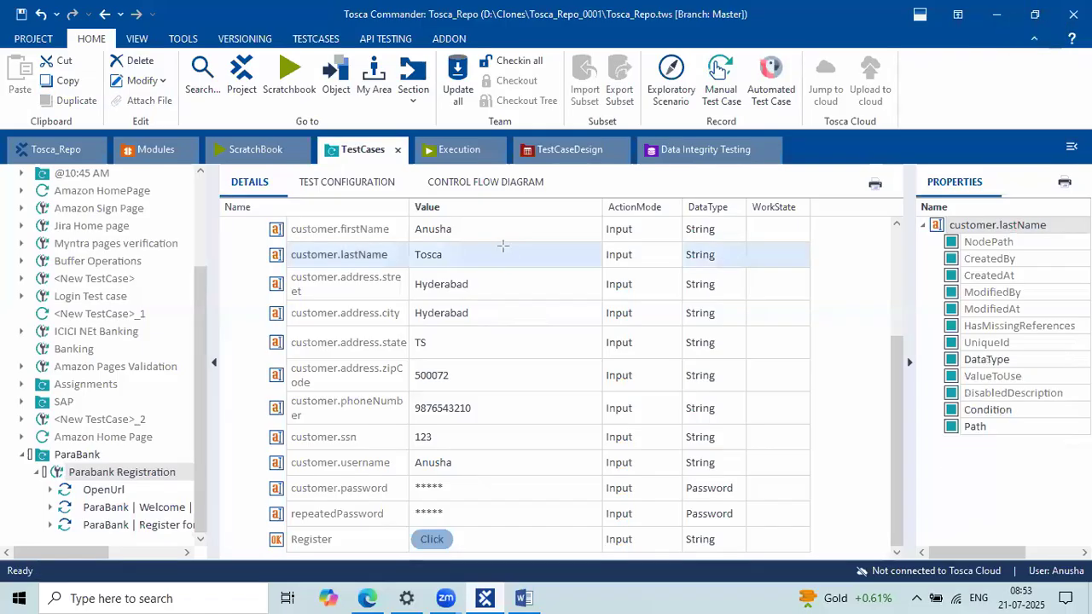
mouse_move(253, 210)
mouse_down()
mouse_move(742, 292)
mouse_move(671, 410)
mouse_move(682, 460)
mouse_up()
key(Escape)
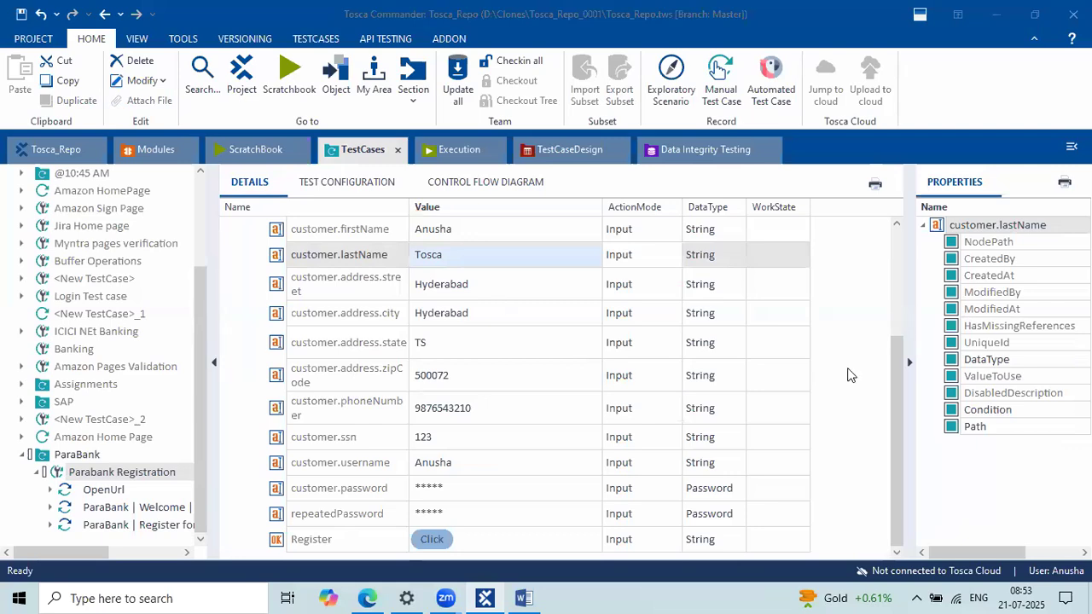
click(997, 14)
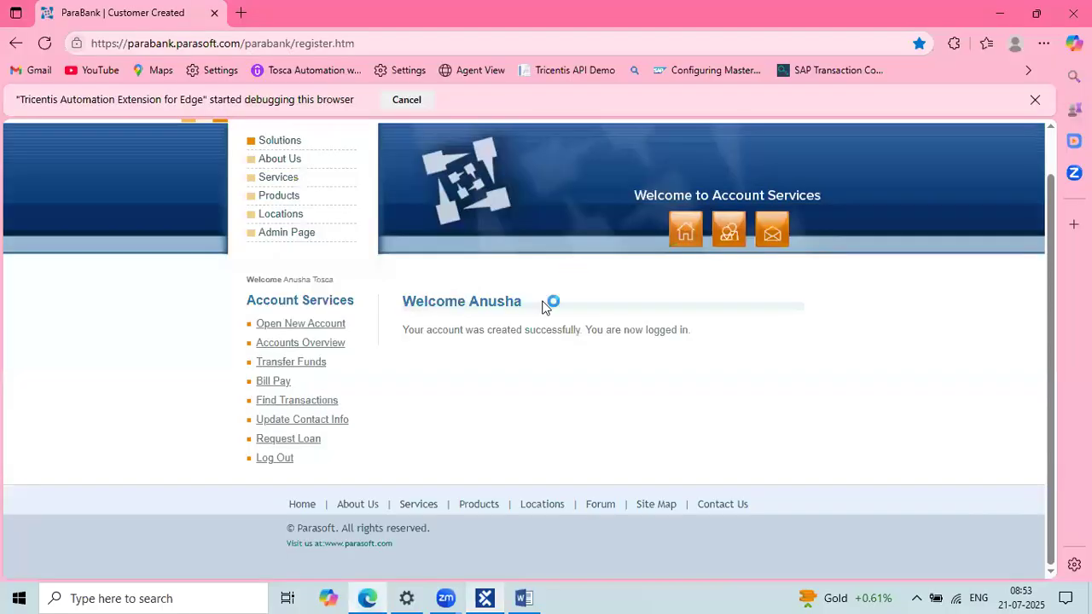
drag(524, 302, 398, 292)
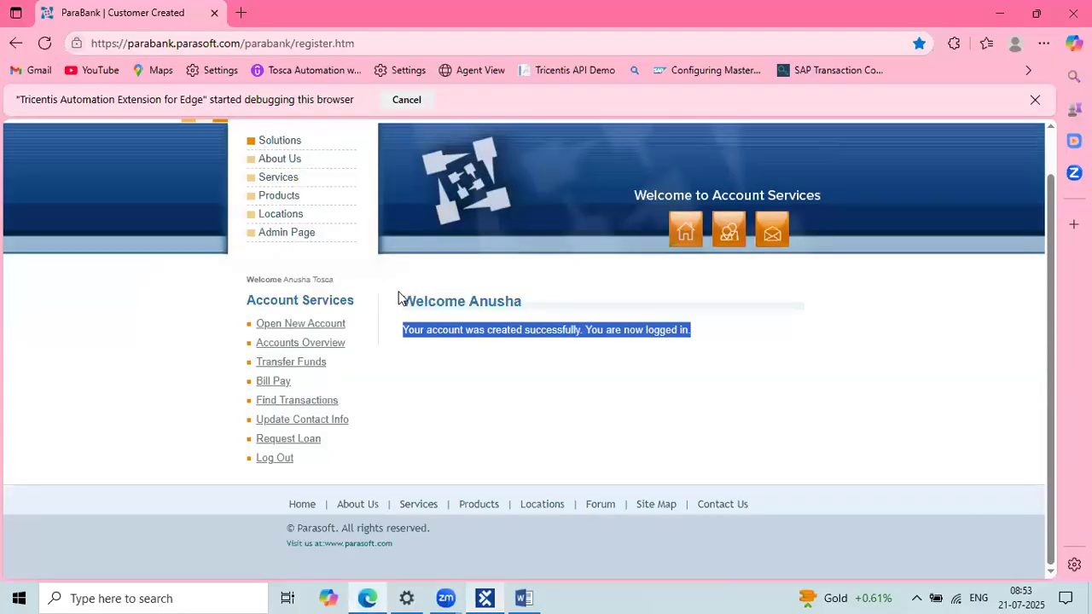
click(553, 303)
drag(553, 303, 382, 311)
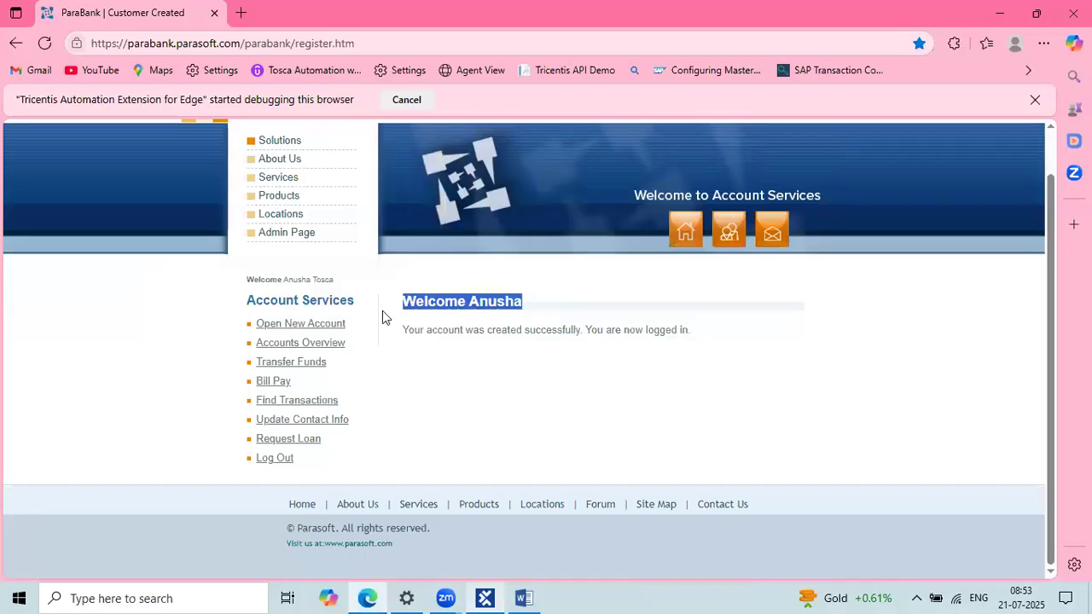
drag(443, 330, 697, 331)
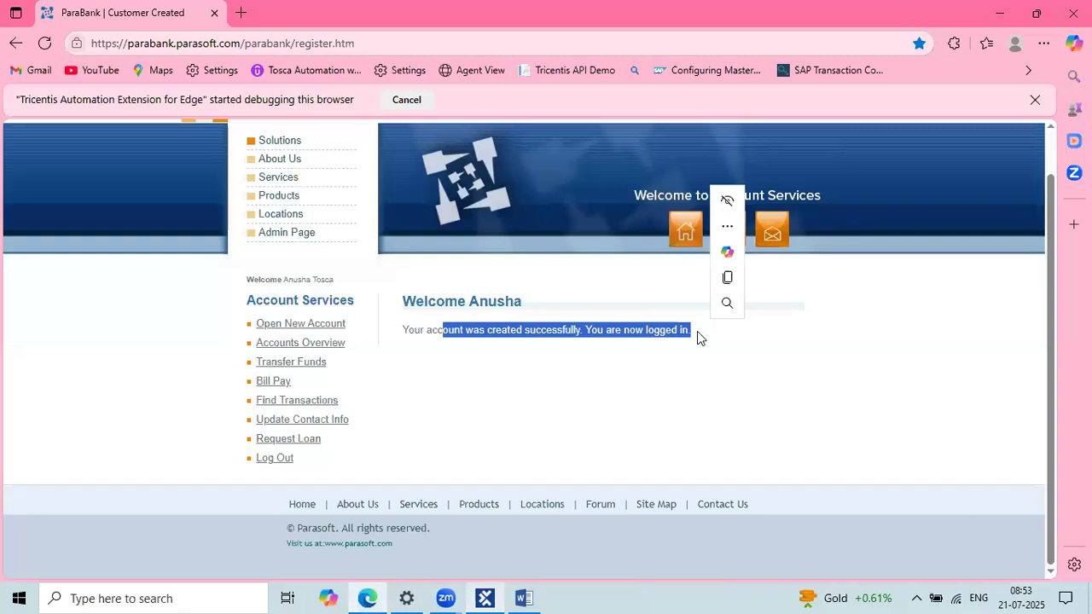
key(alt+Tab)
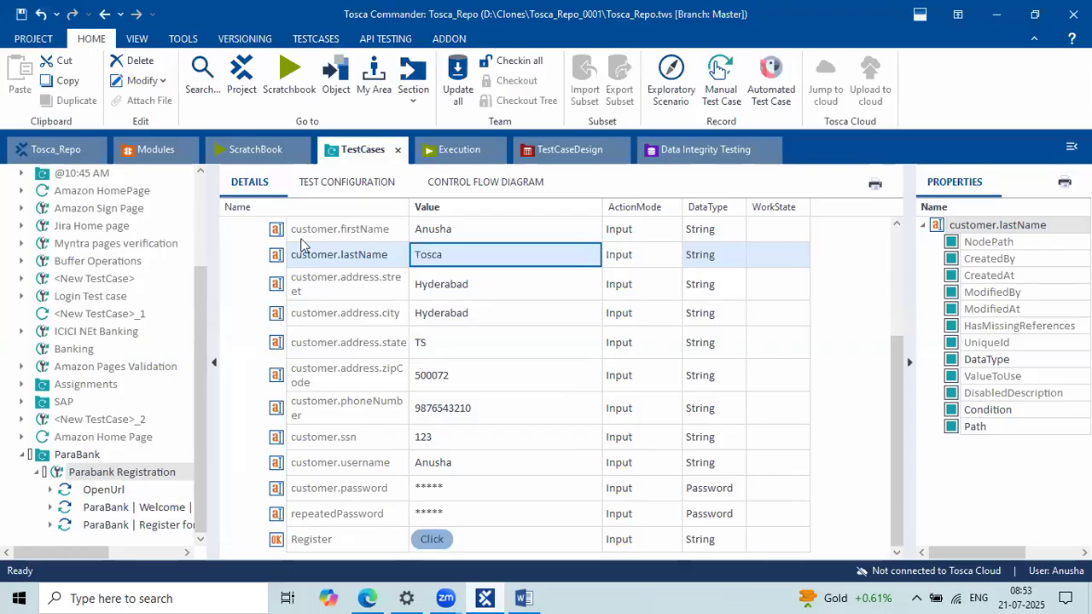
Step: Collapse the Register for Free step, select the Welcome step, and minimize Tosca to reveal Edge
scroll(300, 245, up, 1)
key(alt+Tab)
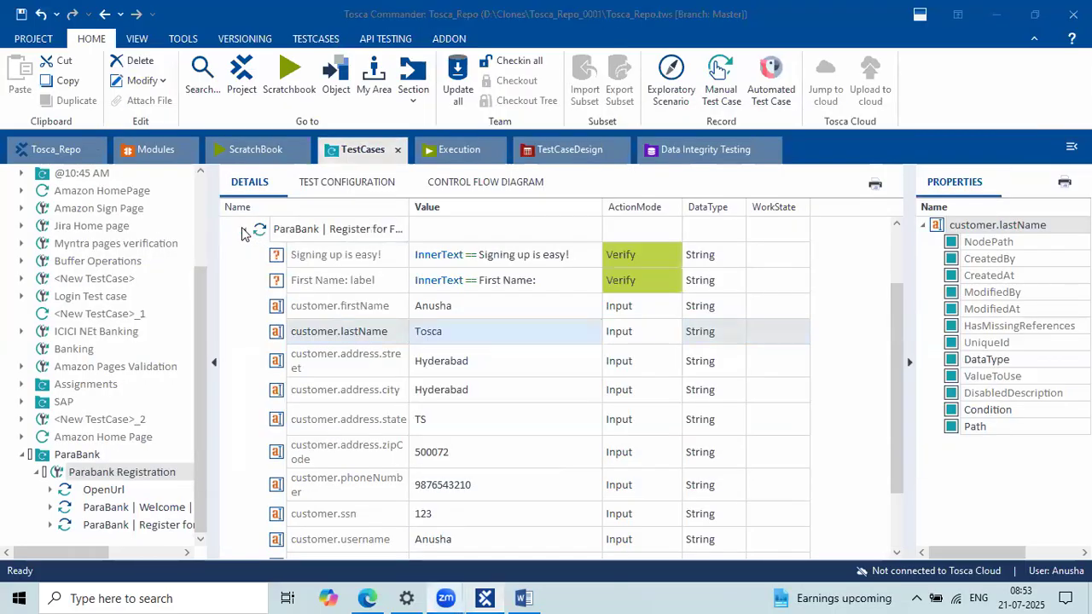
click(243, 230)
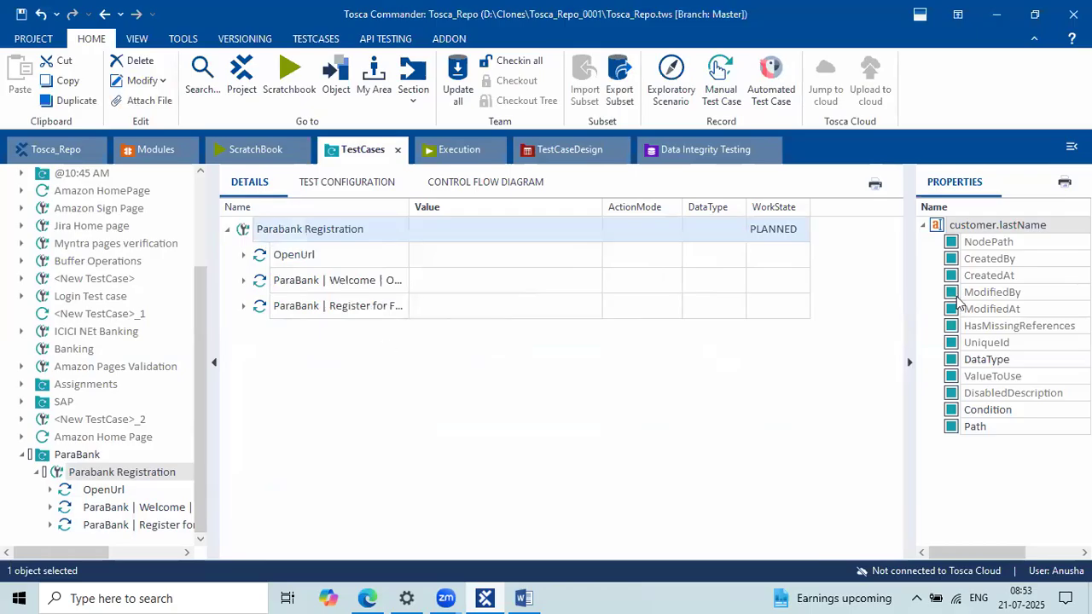
key(alt+Tab)
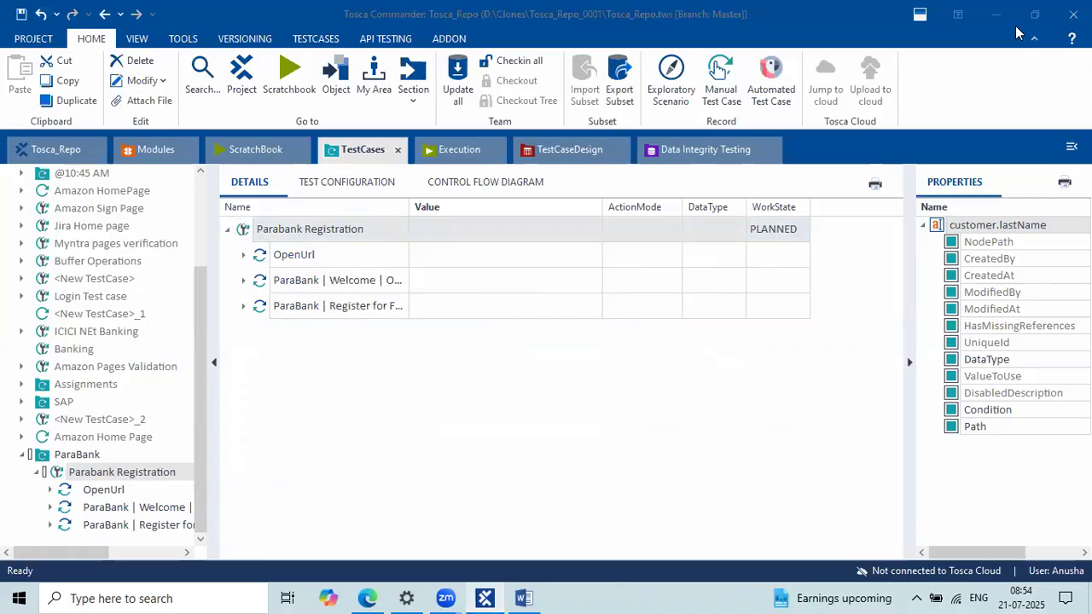
click(712, 291)
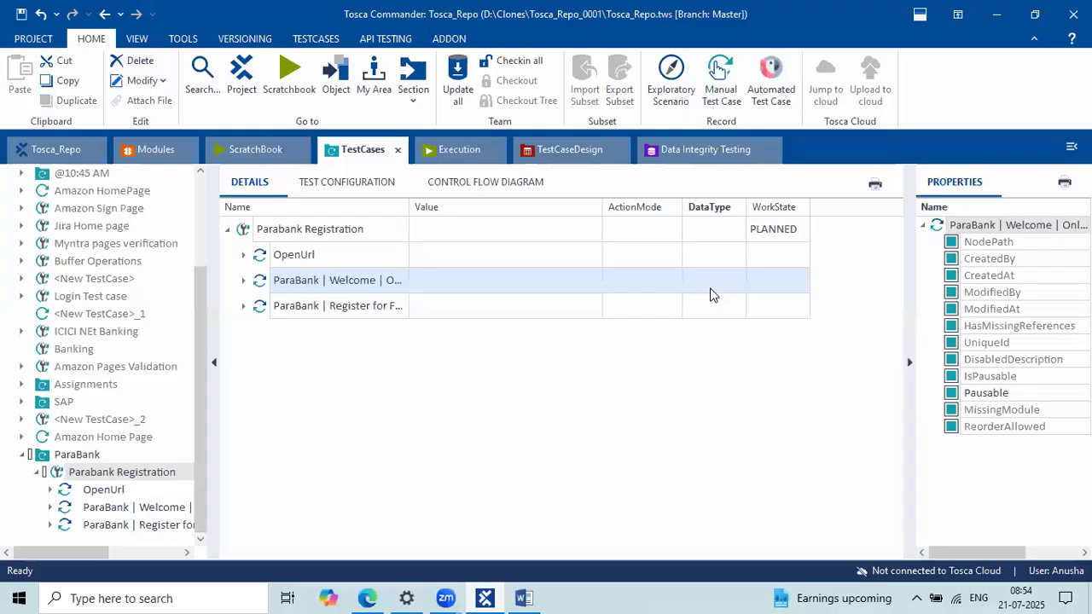
key(alt+Tab)
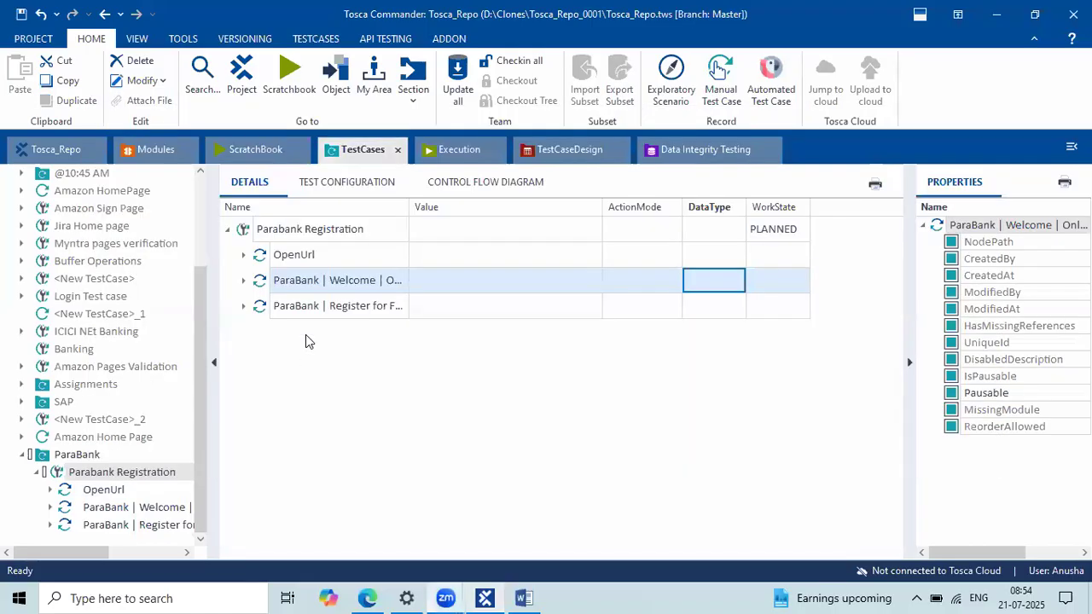
click(999, 18)
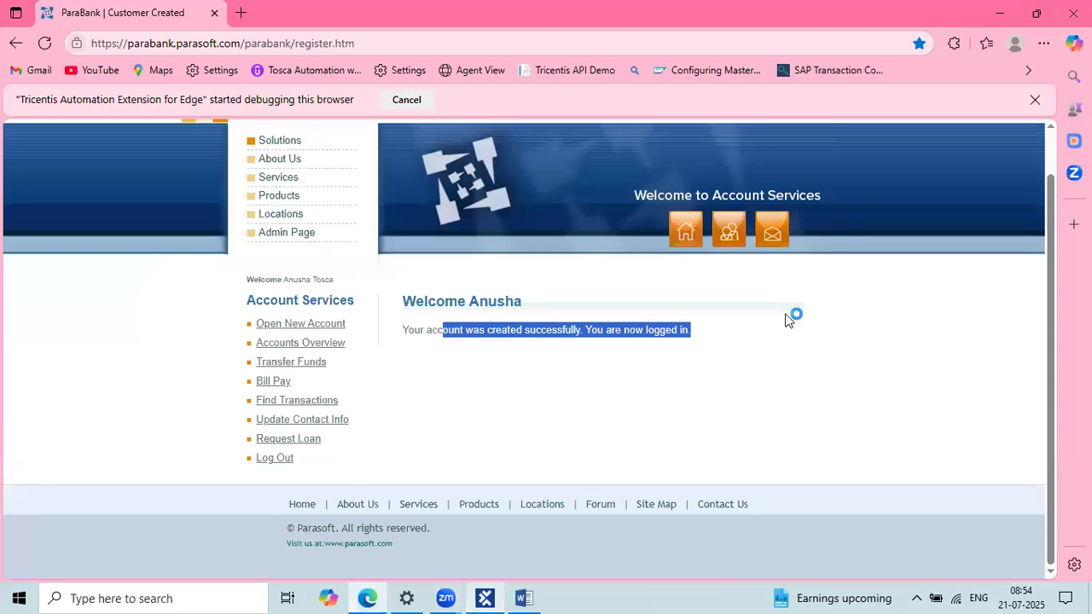
Step: Highlight ParaBank's Welcome heading and account-created message in Edge, then return to Tosca Commander
click(729, 305)
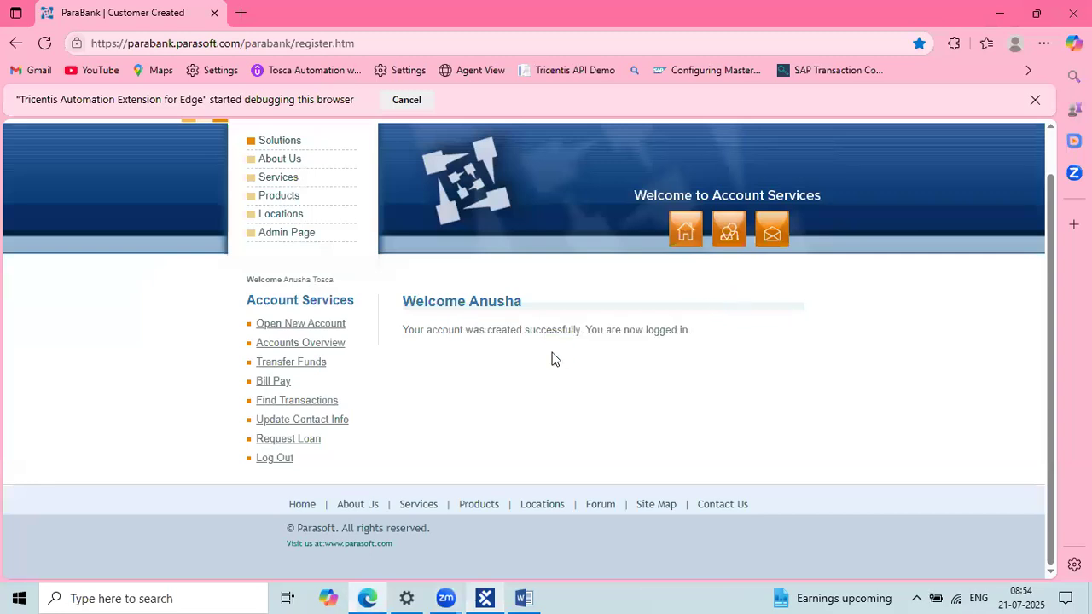
drag(547, 311, 714, 342)
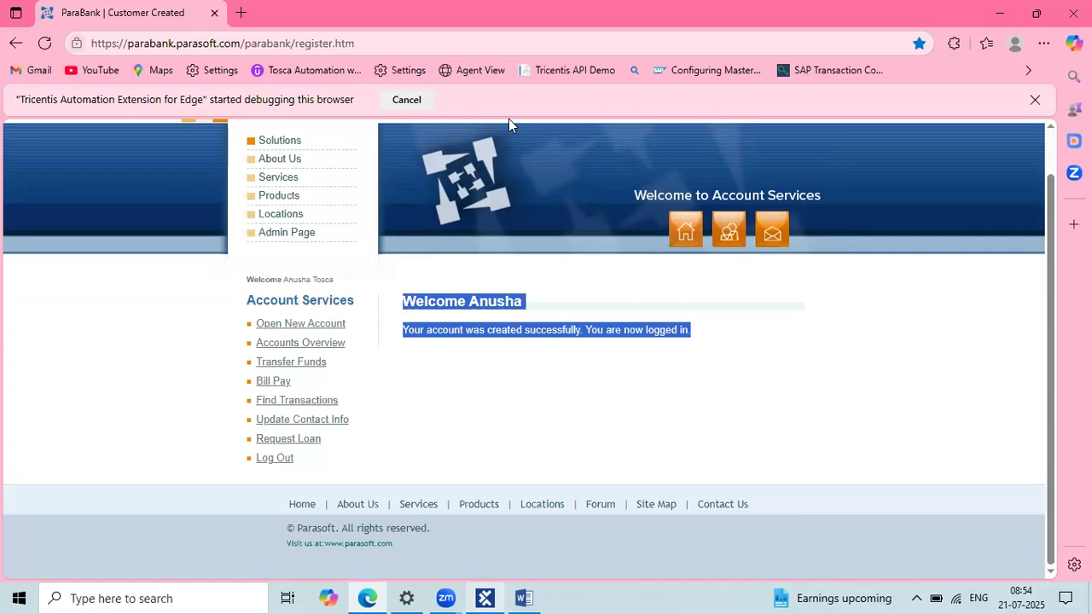
click(484, 594)
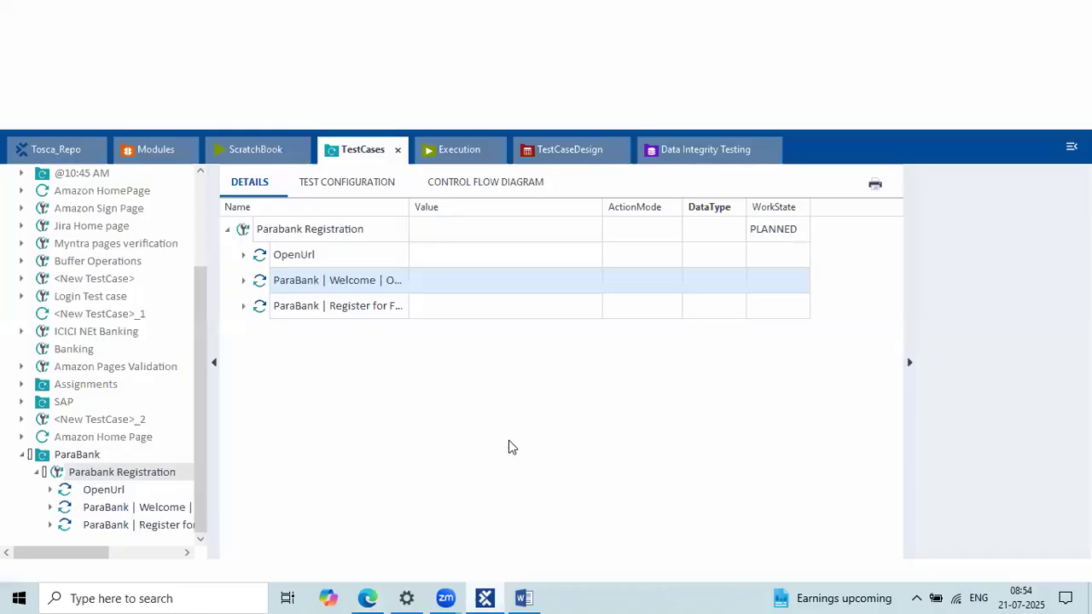
Step: Append _{RND[1]} to the customer.username value so it ends in a random digit
click(244, 309)
scroll(522, 441, down, 1)
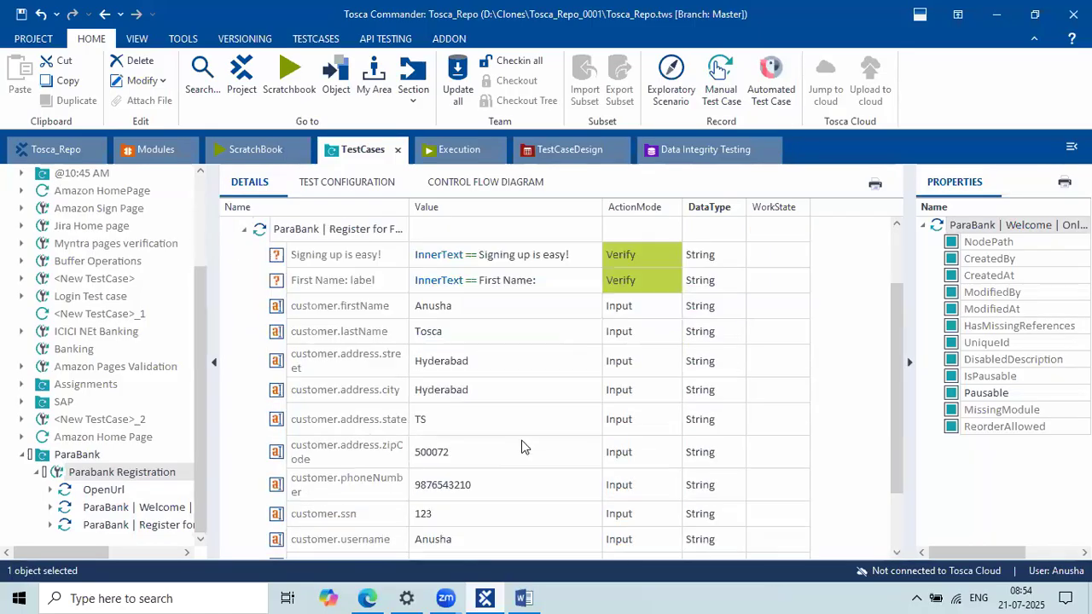
scroll(521, 442, down, 1)
click(461, 464)
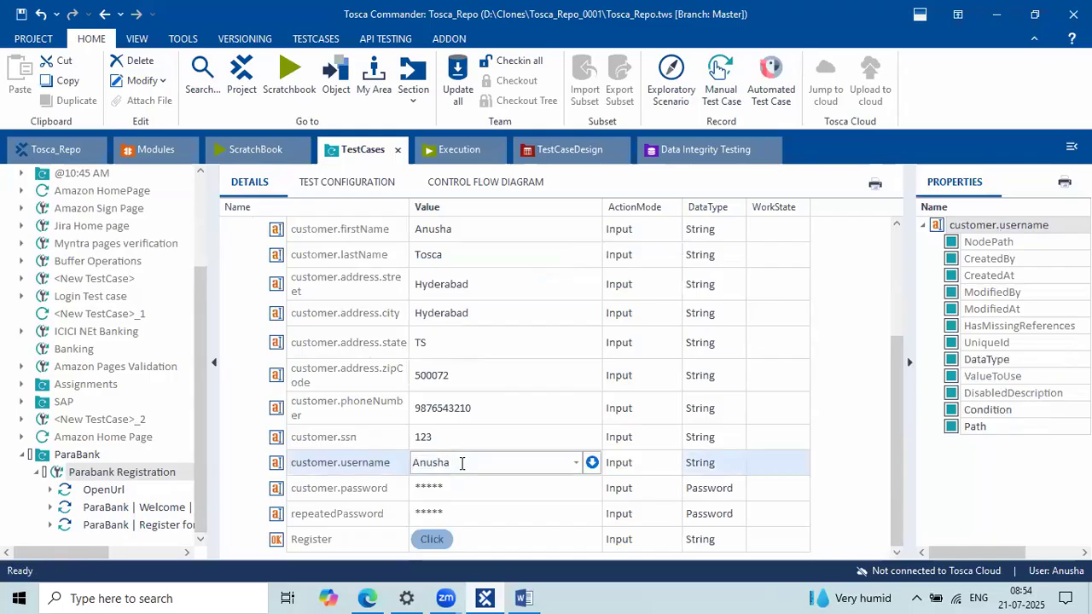
text(_)
text({)
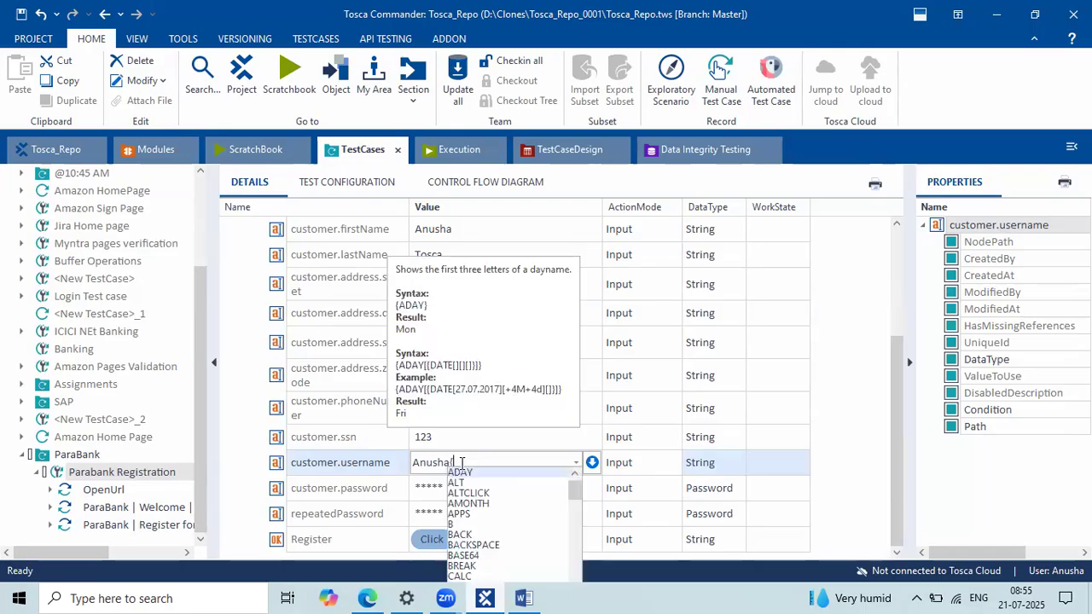
text(RND)
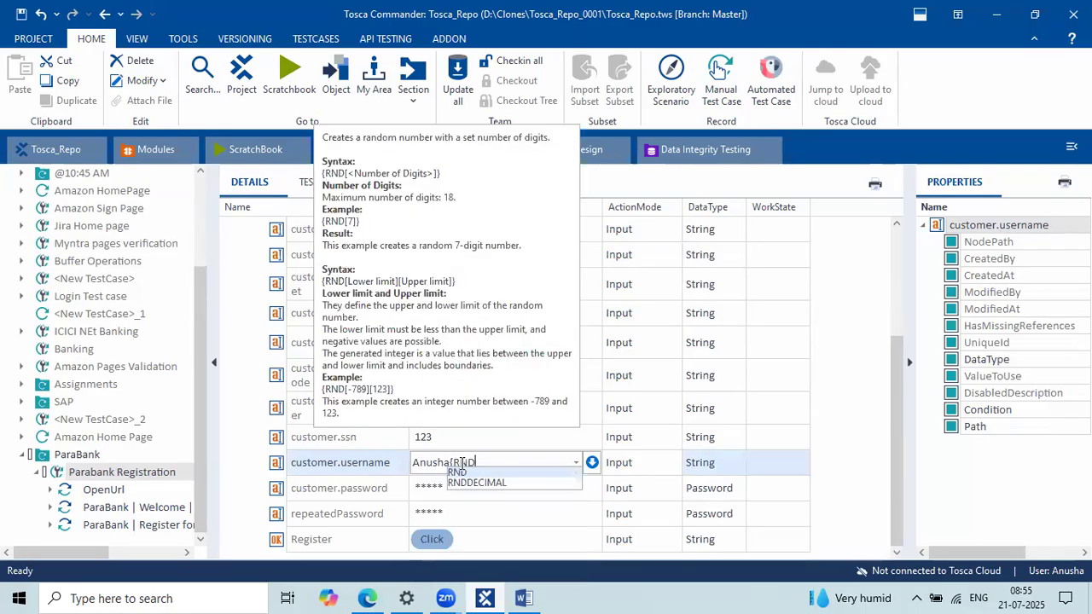
text([1]})
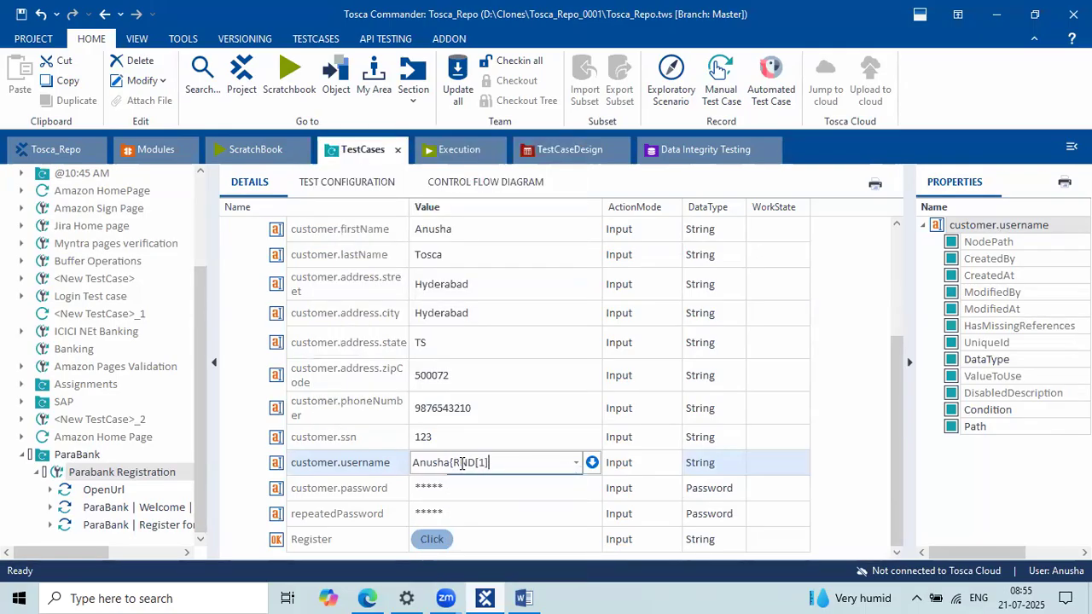
key(Return)
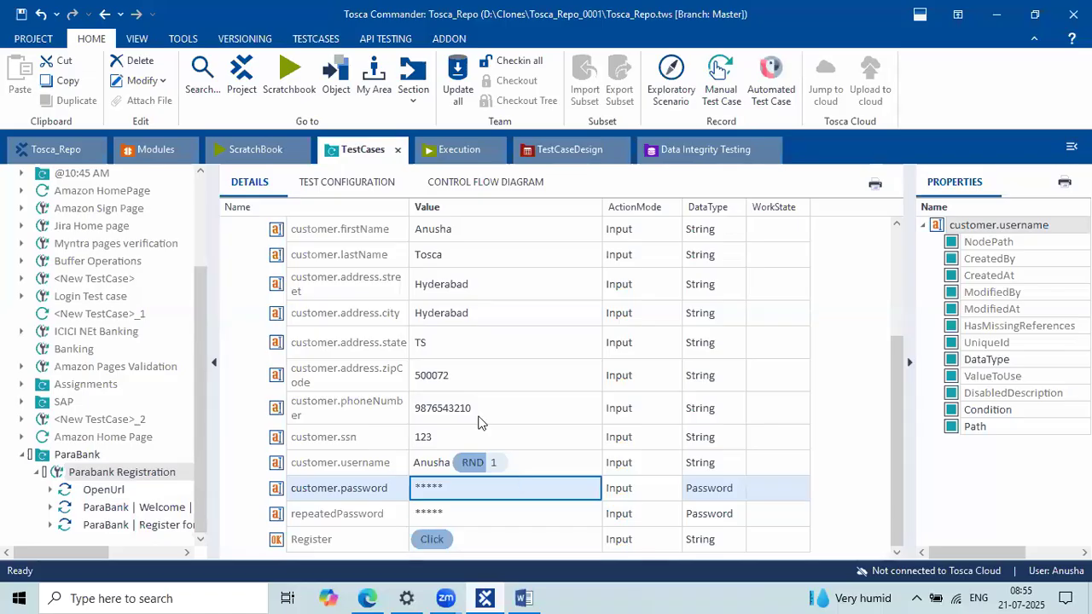
Step: Select the customer.address.state and city rows, then collapse the Register for Free step
click(382, 354)
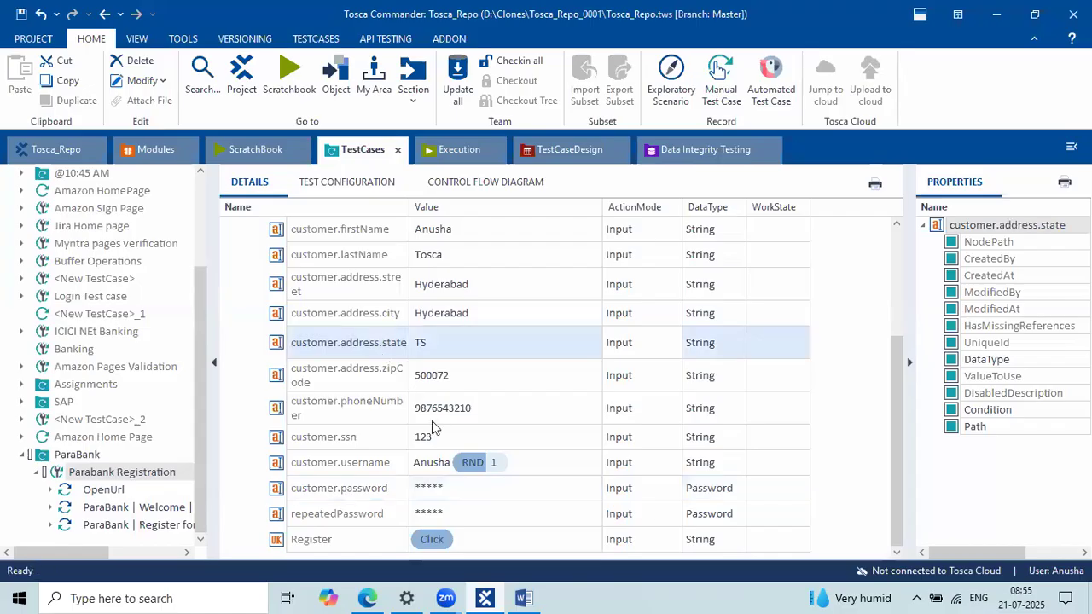
click(348, 313)
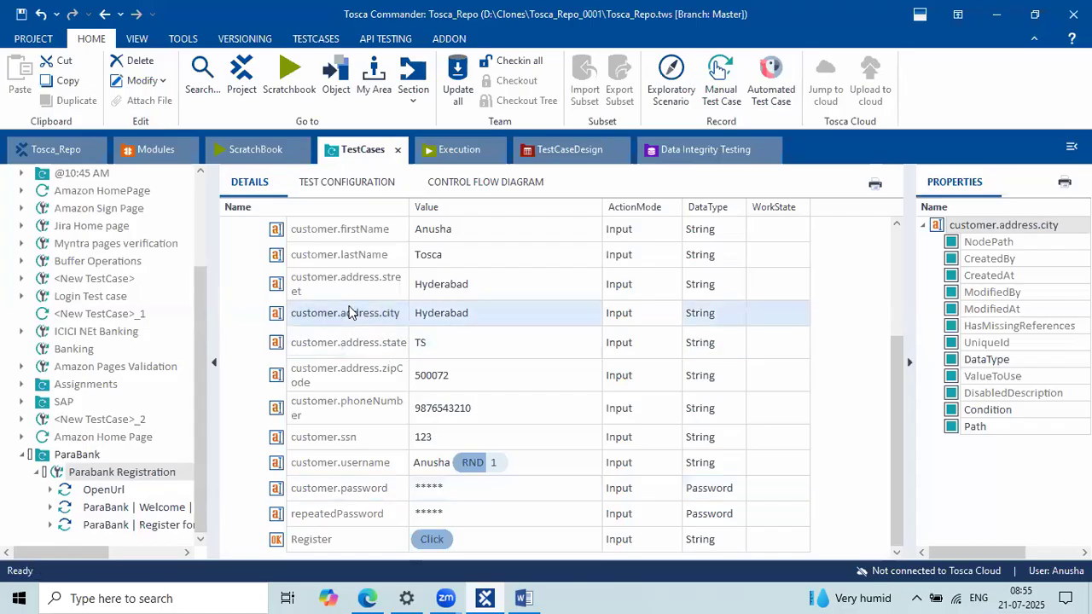
scroll(348, 313, up, 5)
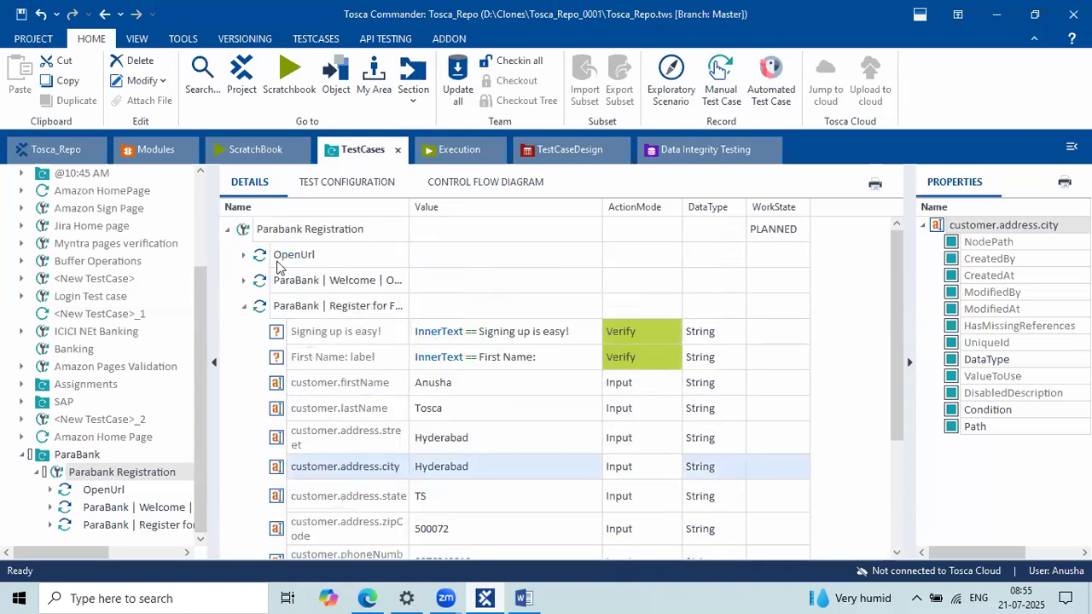
click(245, 306)
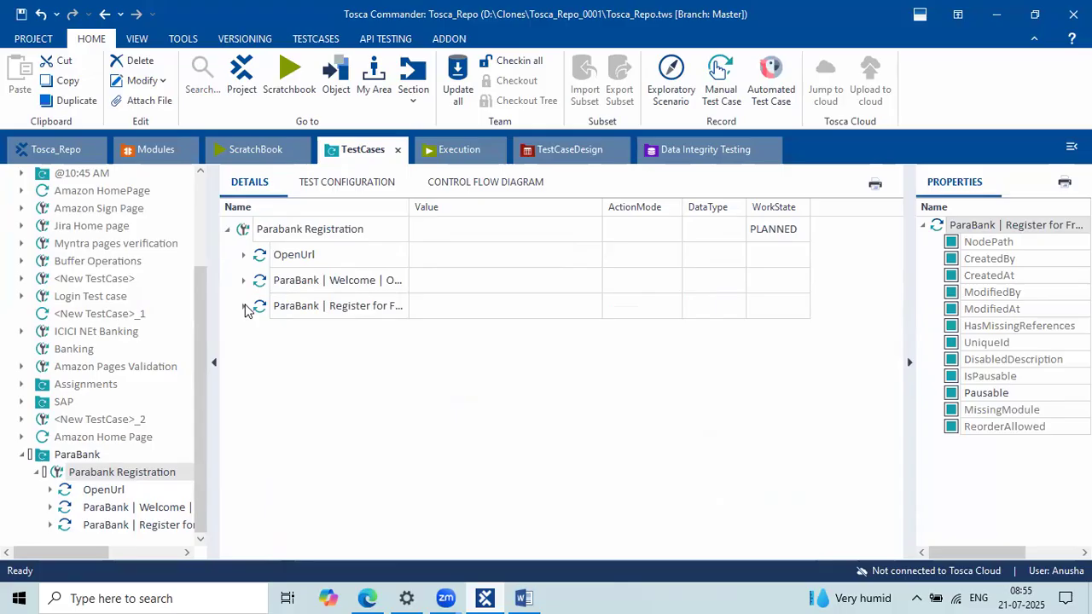
click(124, 147)
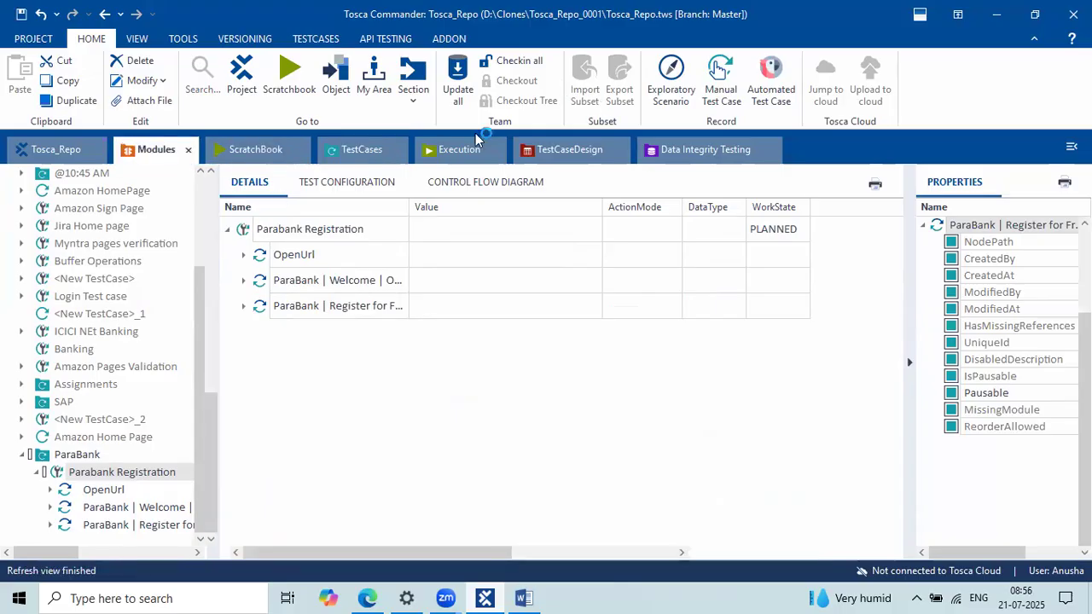
click(362, 149)
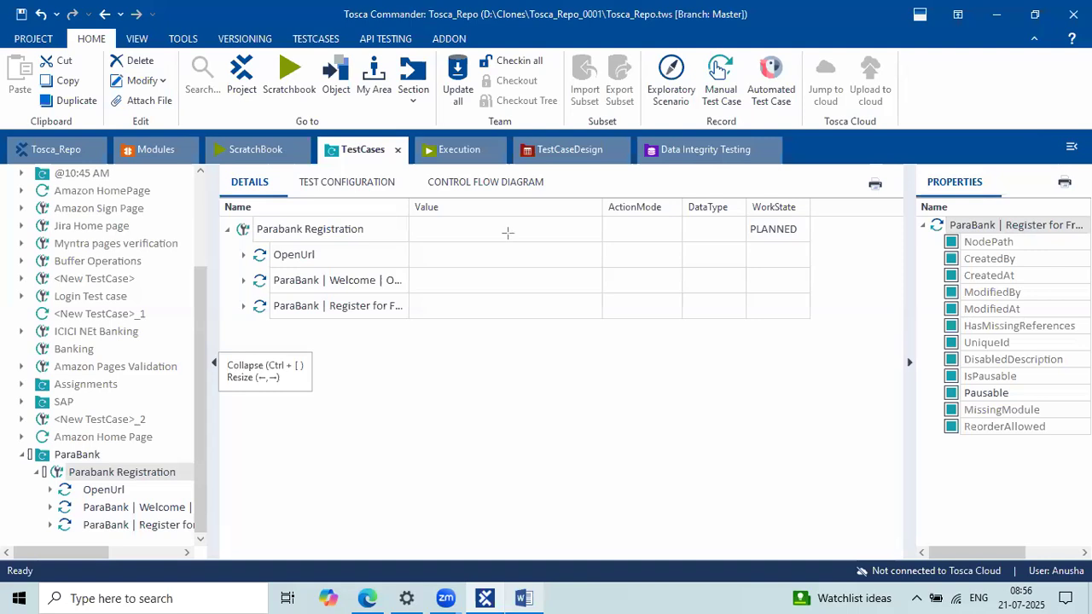
mouse_move(394, 207)
mouse_down()
mouse_move(424, 385)
mouse_move(412, 395)
mouse_up()
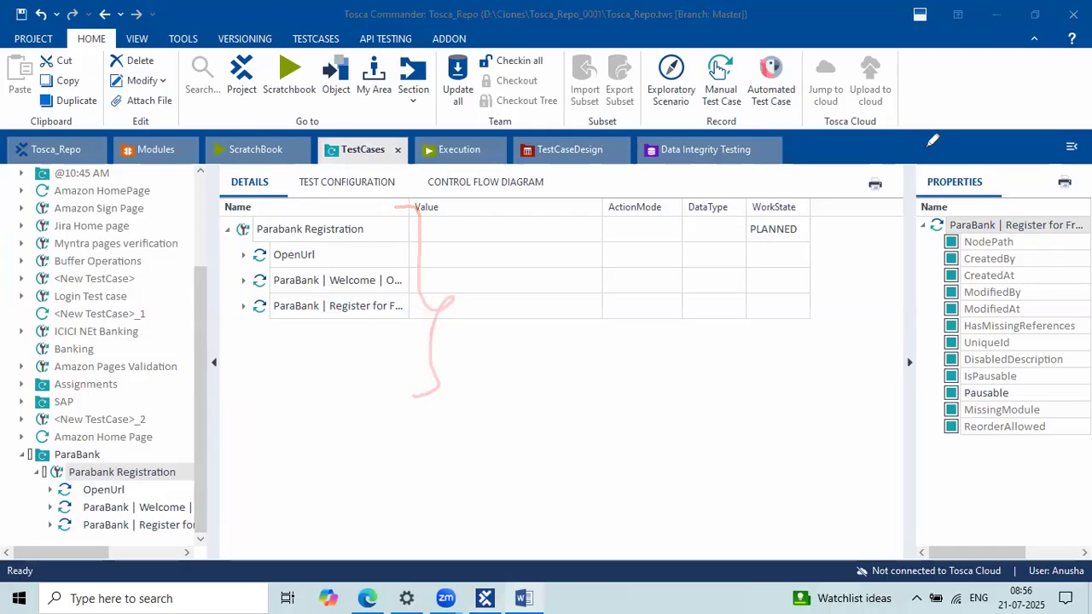
click(376, 595)
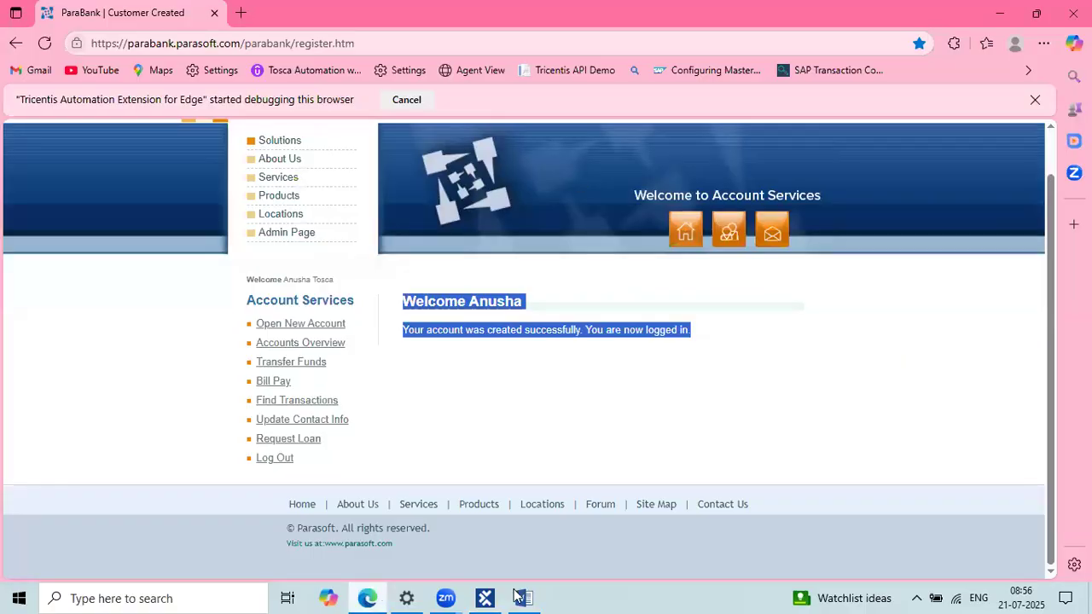
click(485, 598)
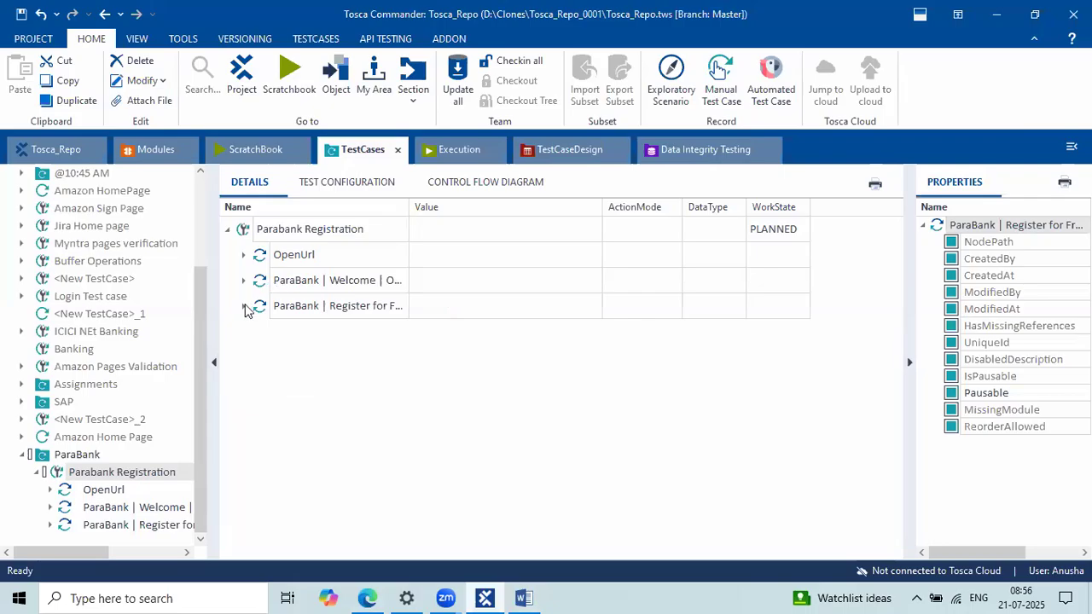
click(506, 422)
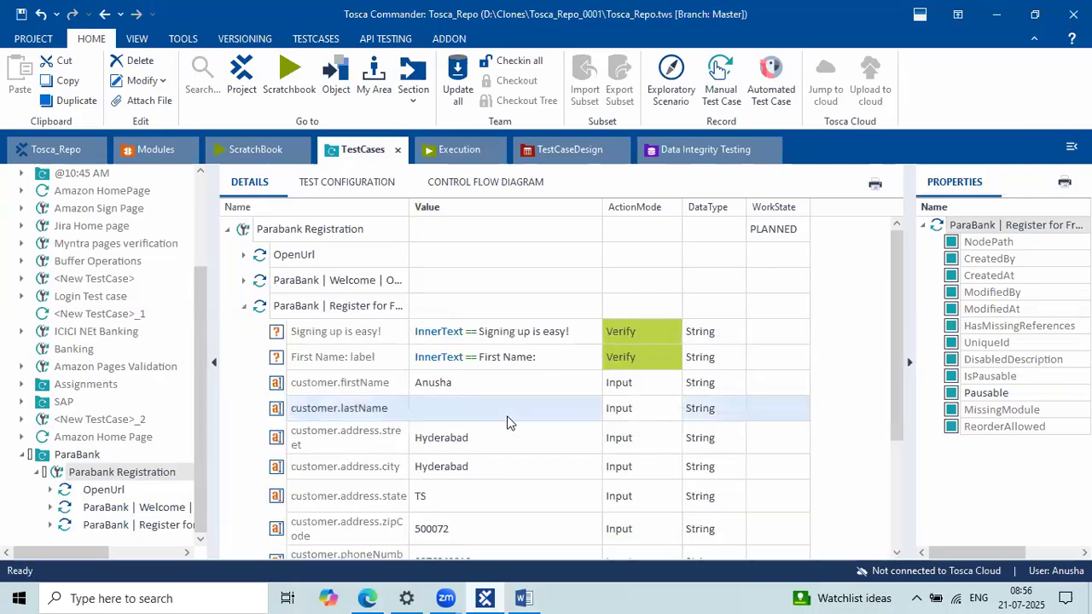
click(429, 410)
click(437, 406)
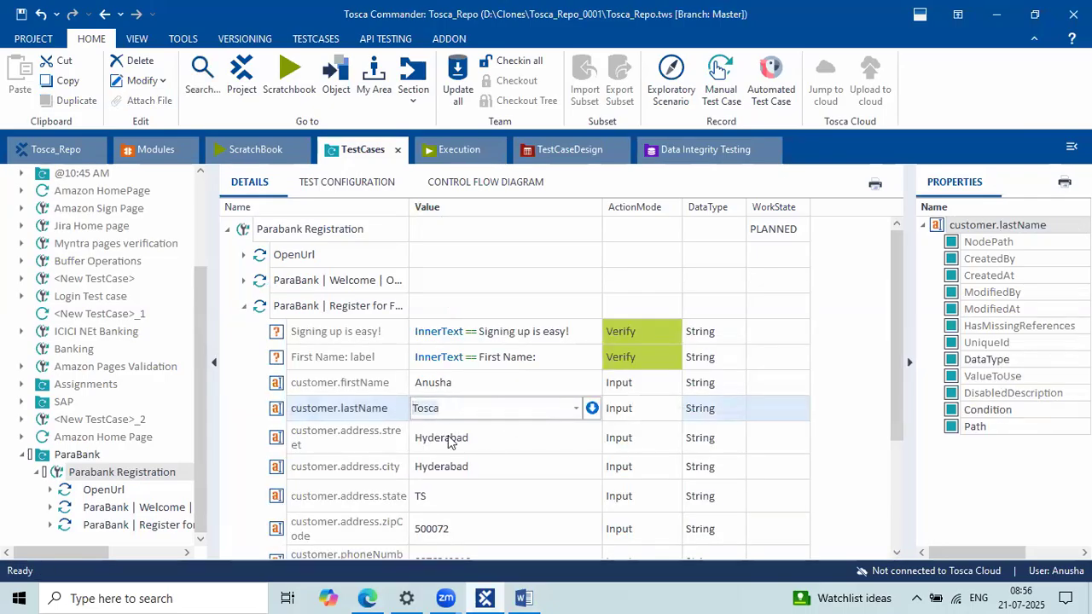
click(482, 445)
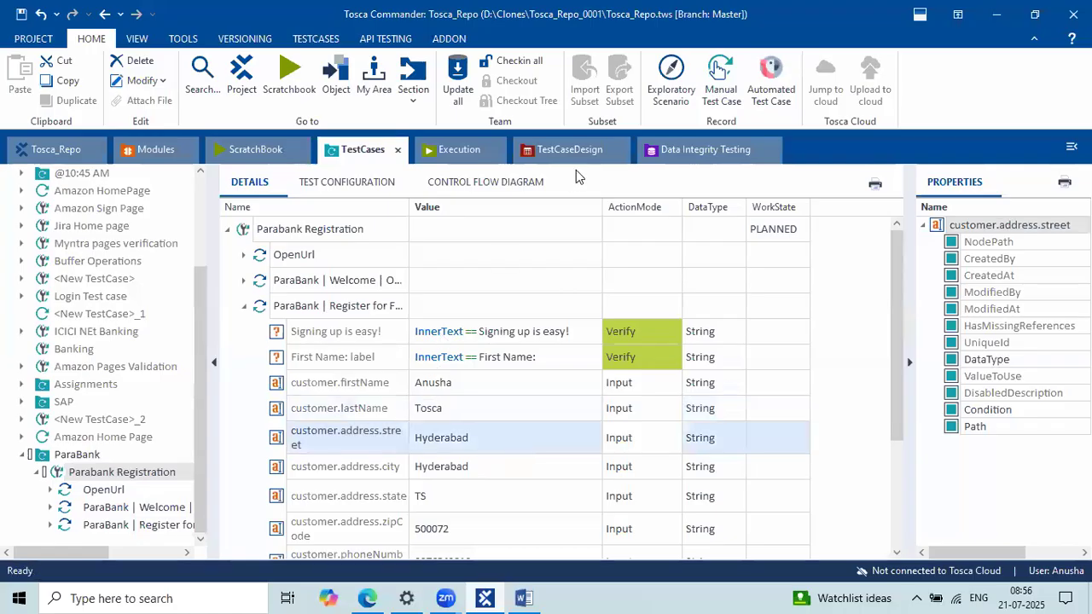
click(580, 147)
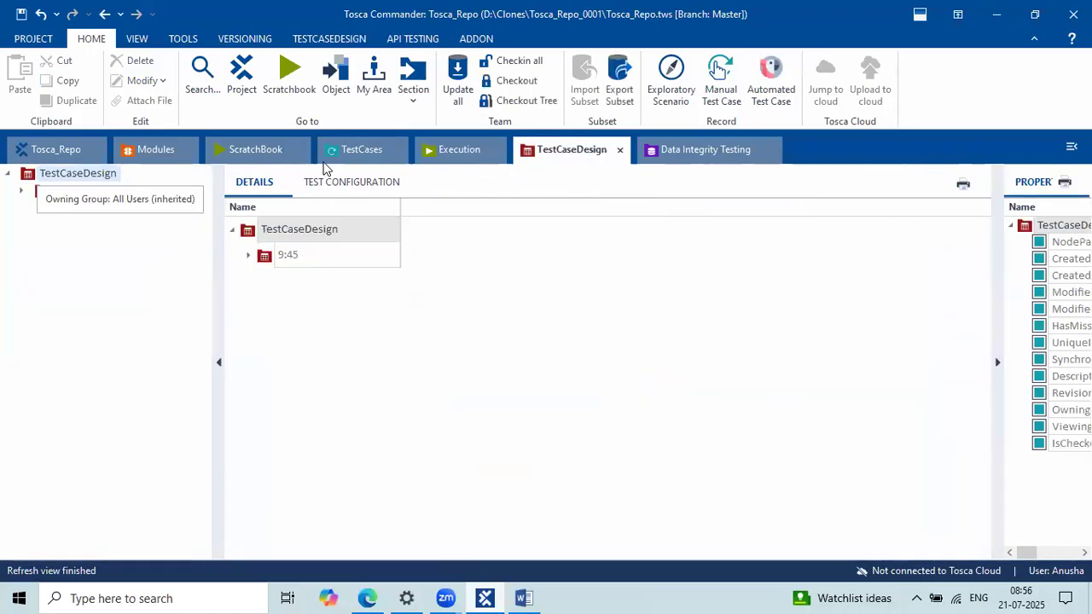
click(360, 151)
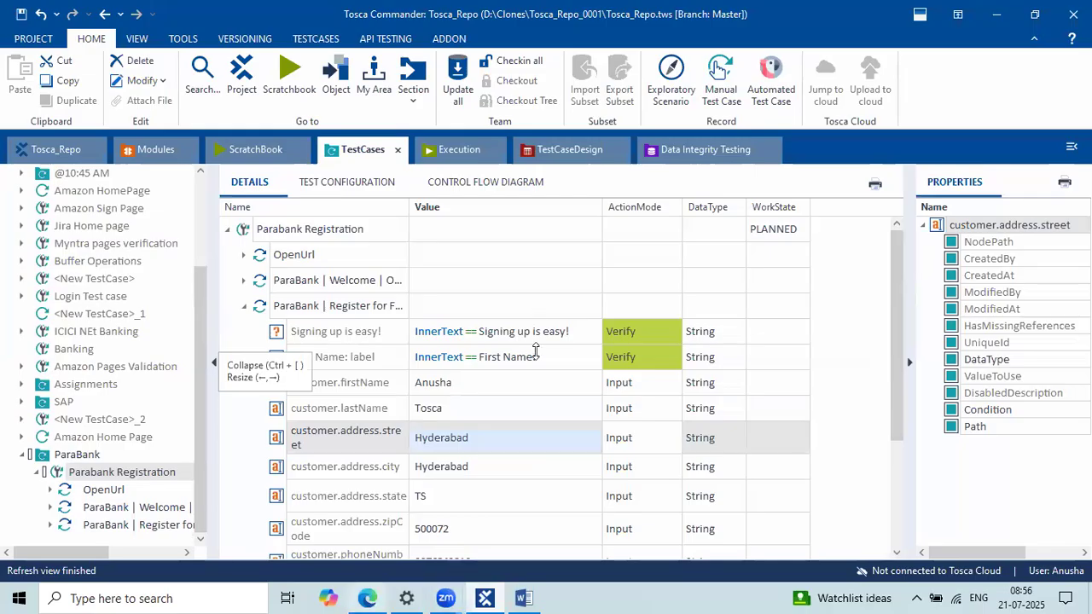
click(514, 407)
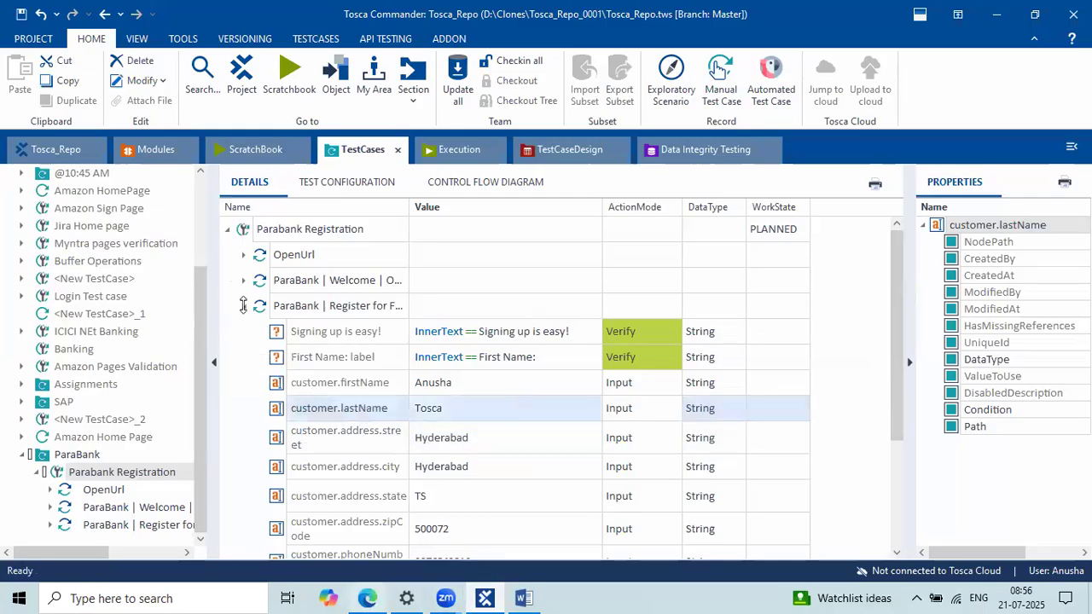
click(243, 306)
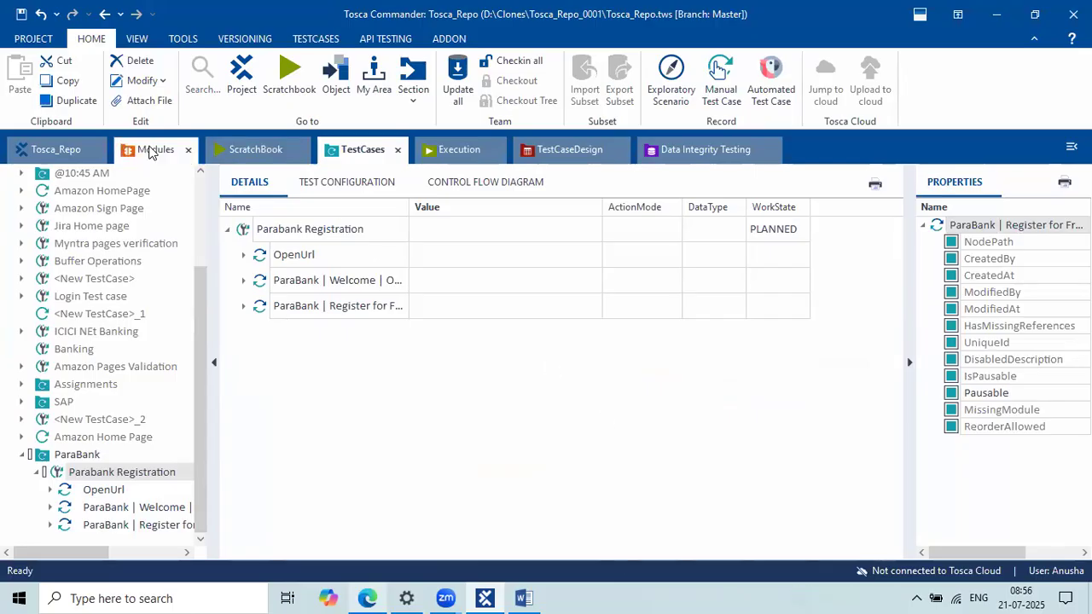
Step: Switch to the Modules section and select the Para Bank module folder
click(150, 150)
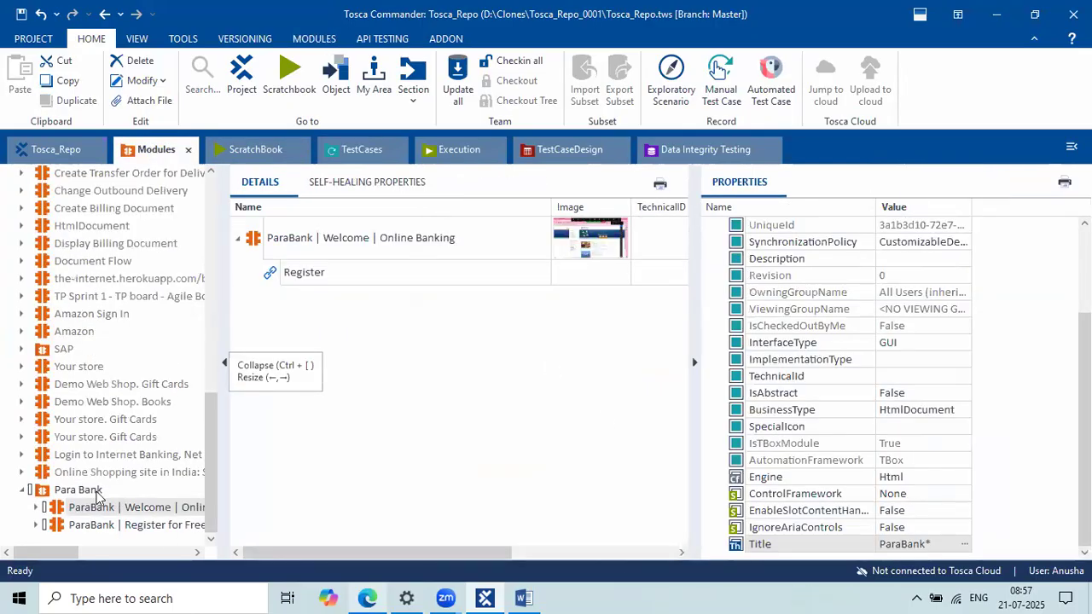
click(97, 493)
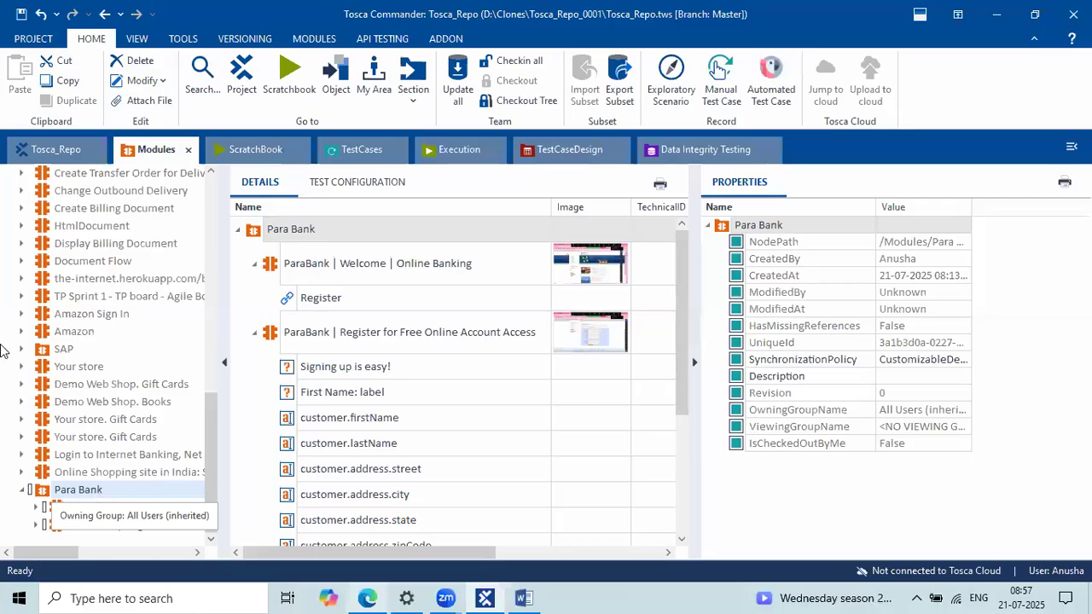
scroll(66, 284, up, 4)
scroll(66, 283, up, 5)
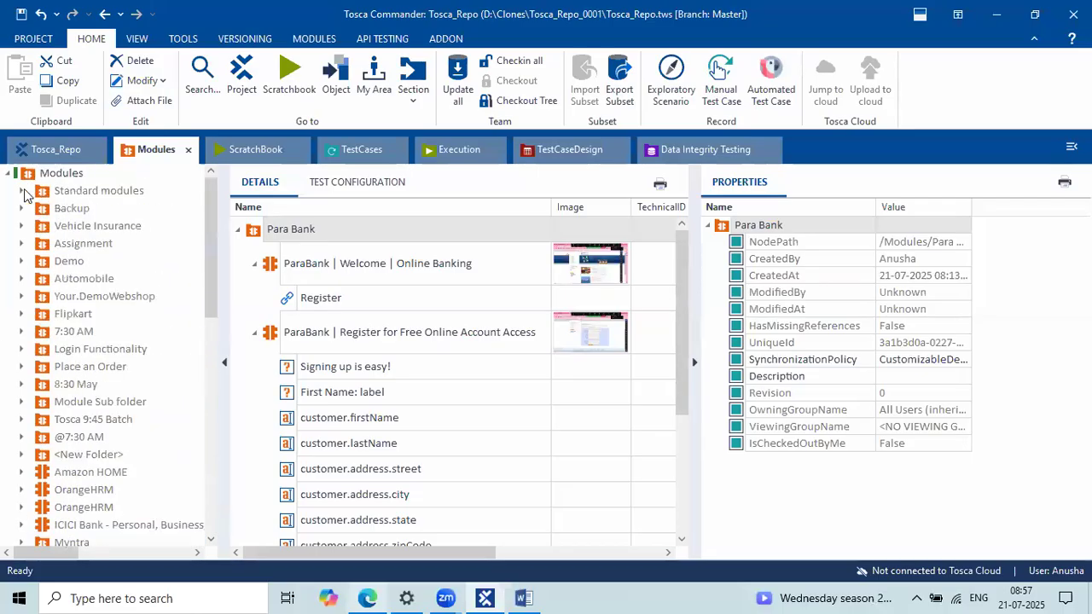
Step: Expand Standard modules and browse the TBox Automation Tools and TBox XEngines folders
click(23, 192)
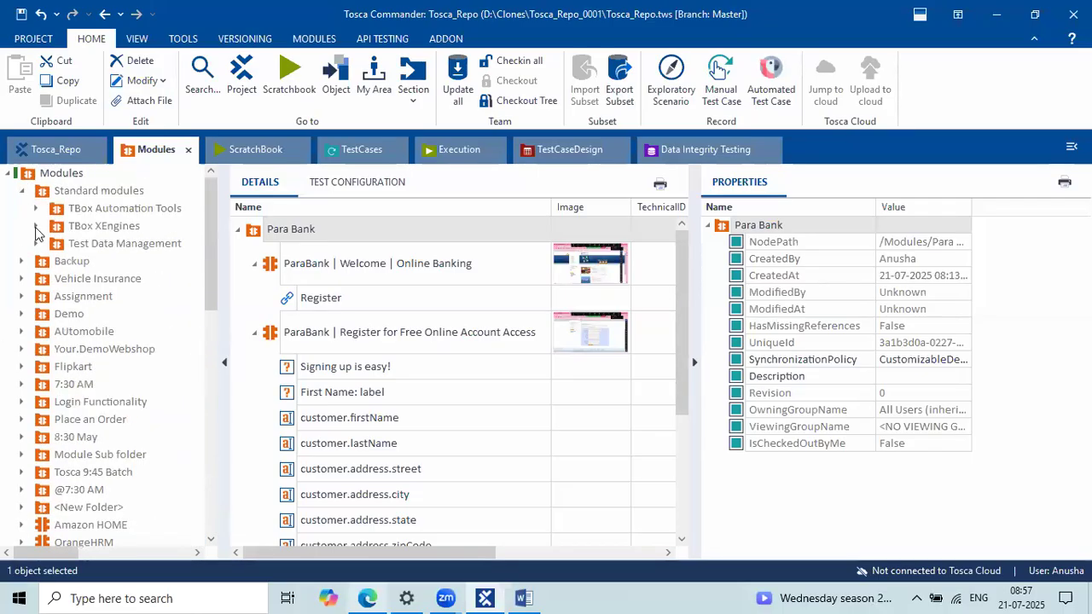
click(36, 227)
click(36, 227)
click(36, 209)
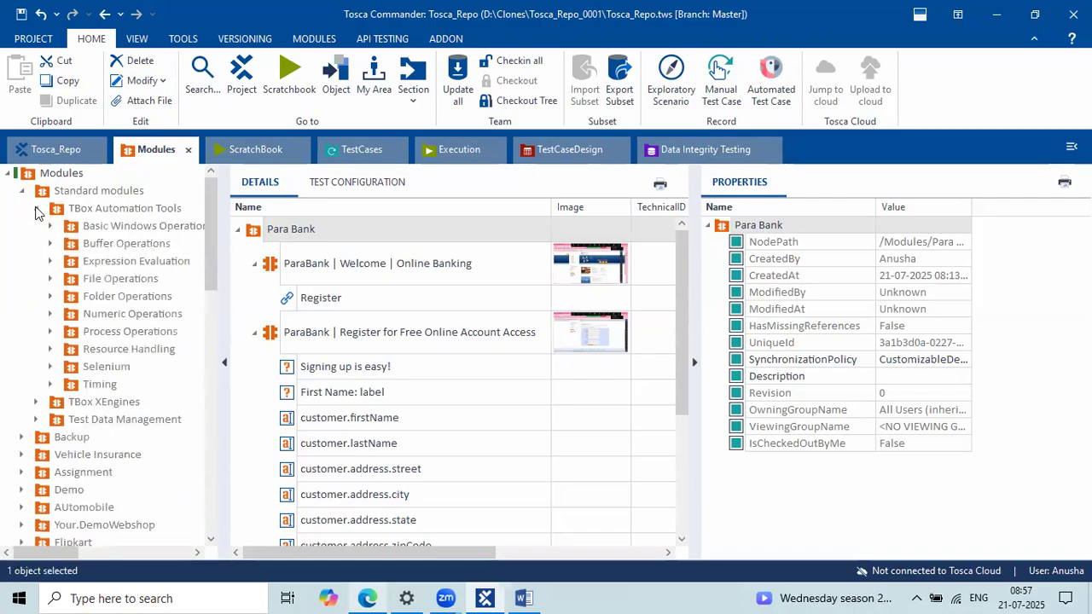
click(35, 209)
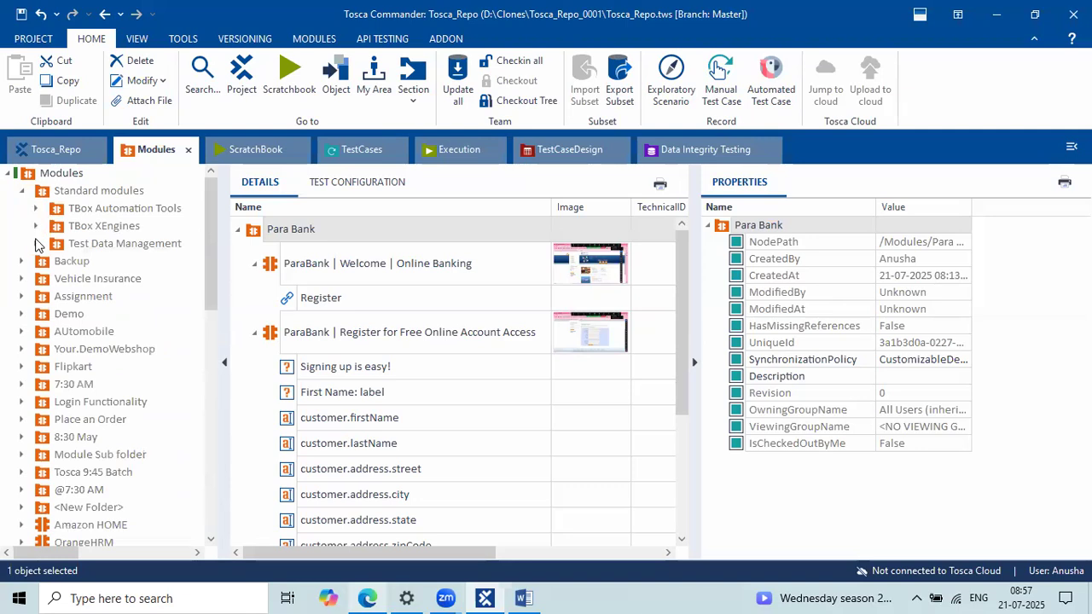
click(36, 226)
click(37, 226)
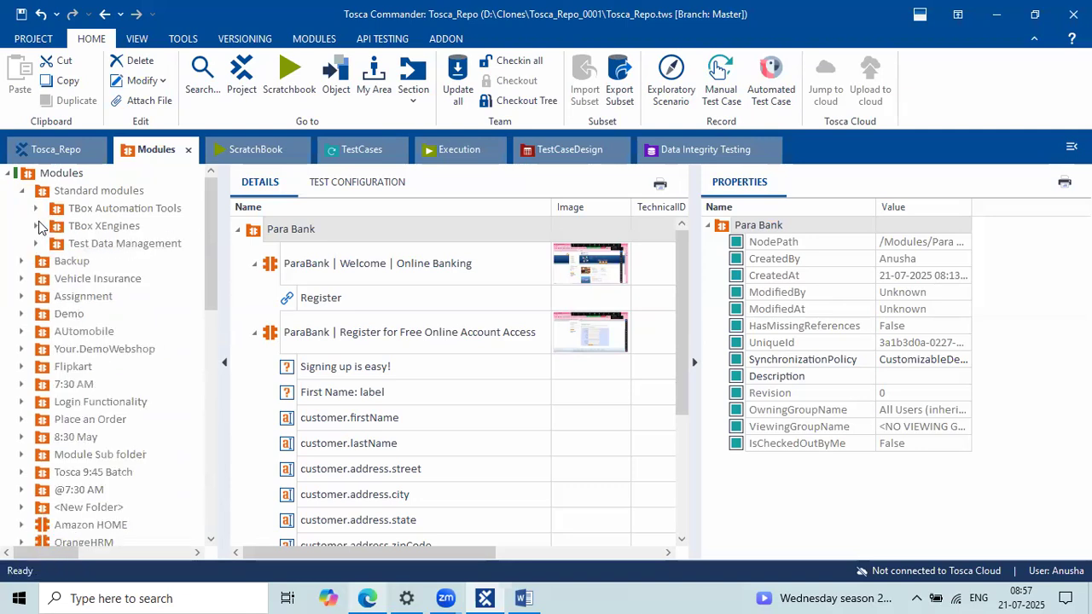
click(37, 226)
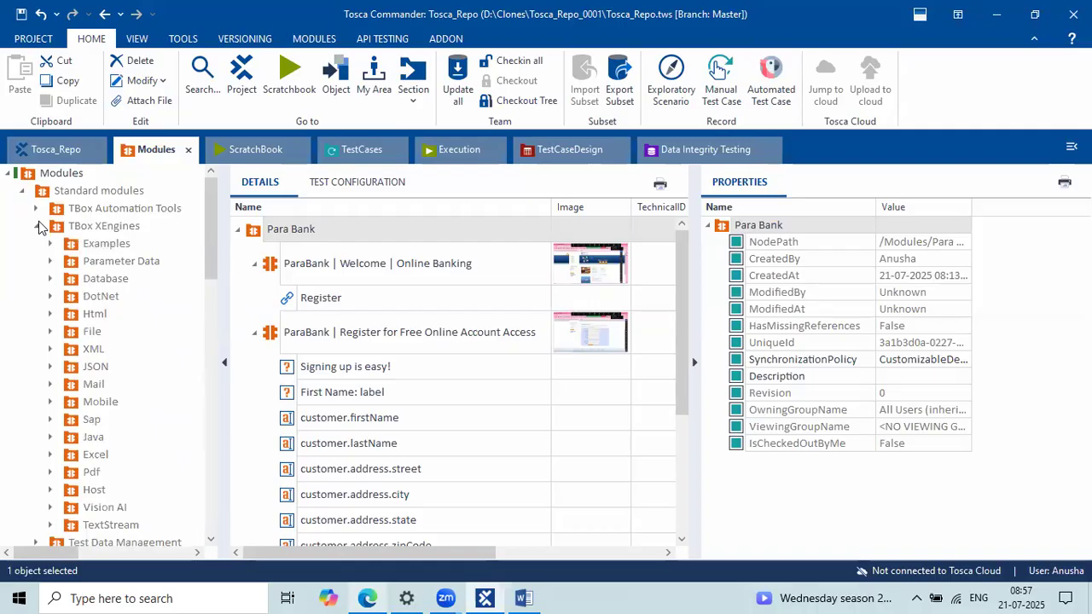
click(37, 226)
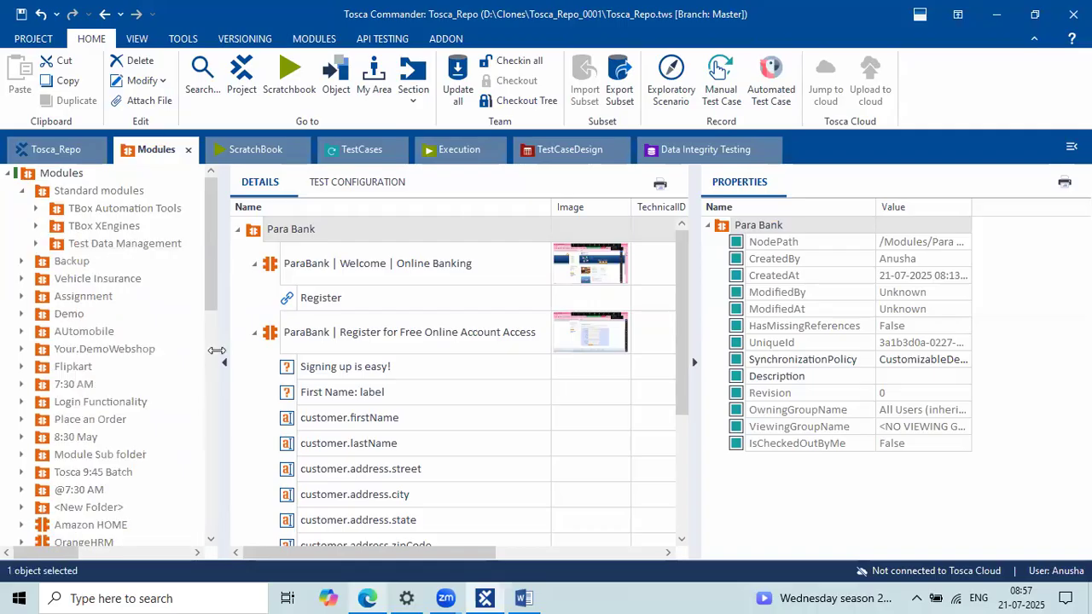
Step: Select the ParaBank Welcome module, collapse the Welcome and Register modules, and expand TBox XEngines
click(332, 272)
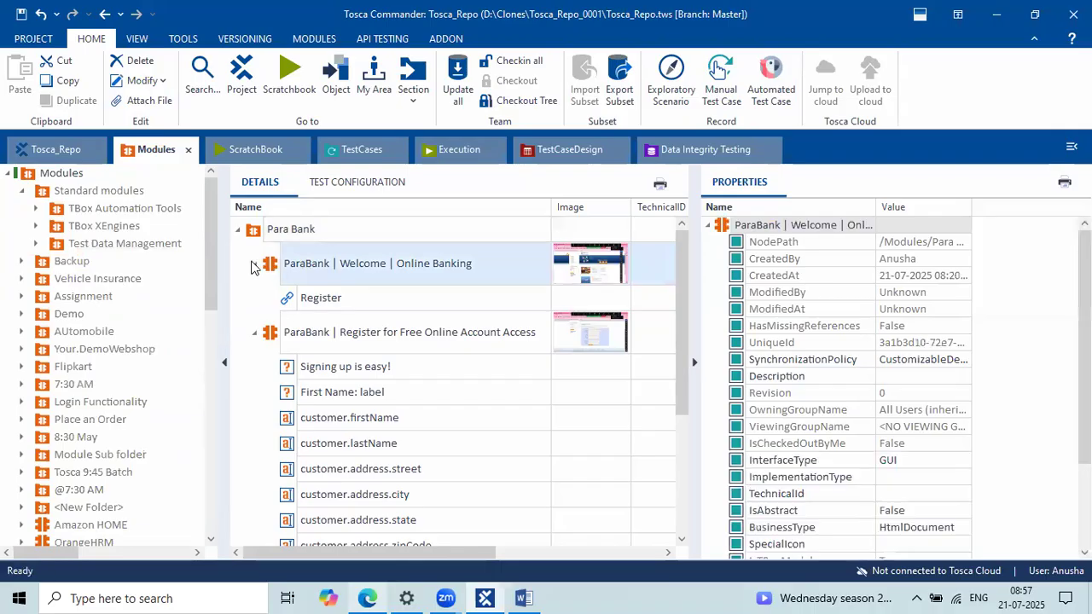
click(253, 264)
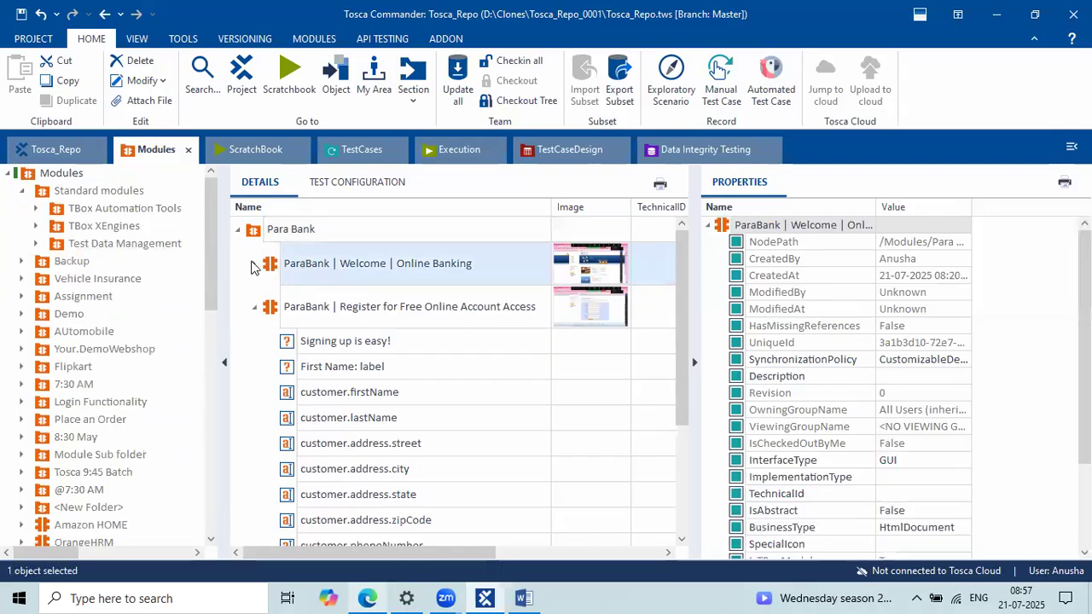
click(254, 307)
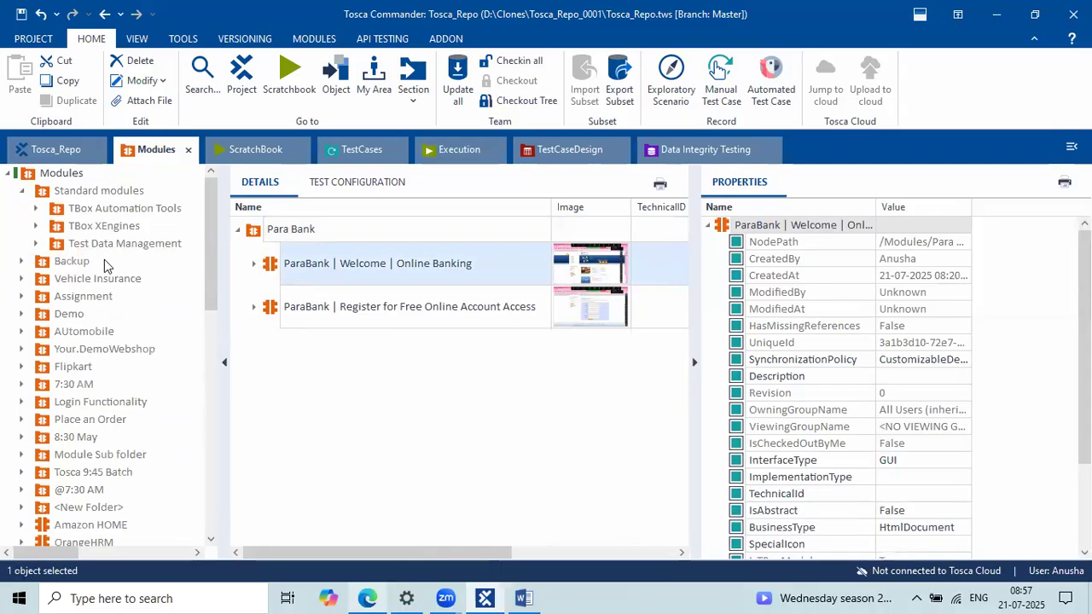
click(36, 226)
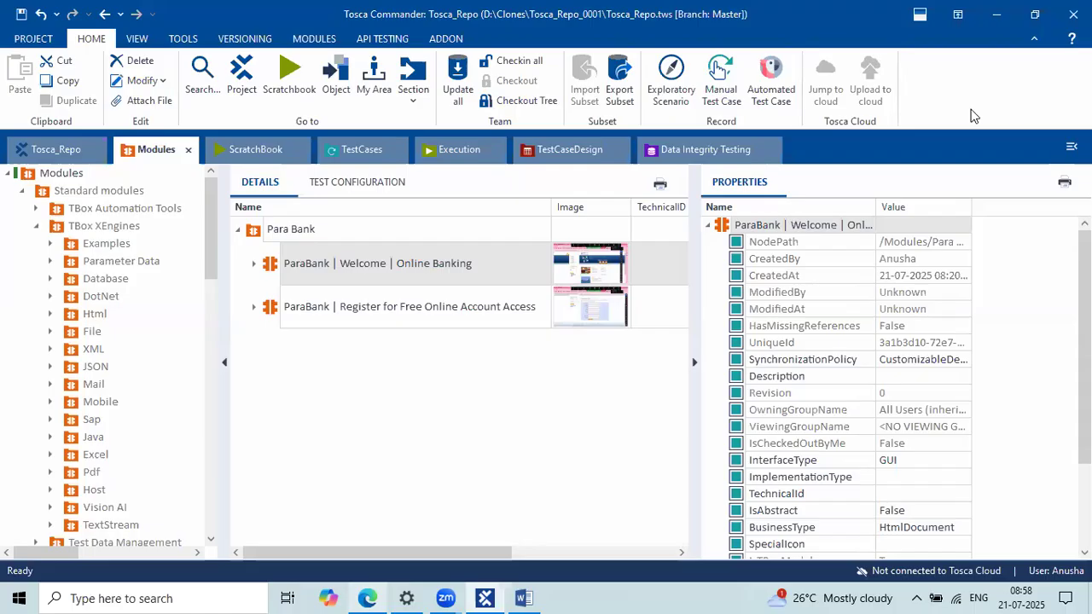
Step: Select the Modules root and collapse the Standard modules folder
click(83, 175)
click(36, 226)
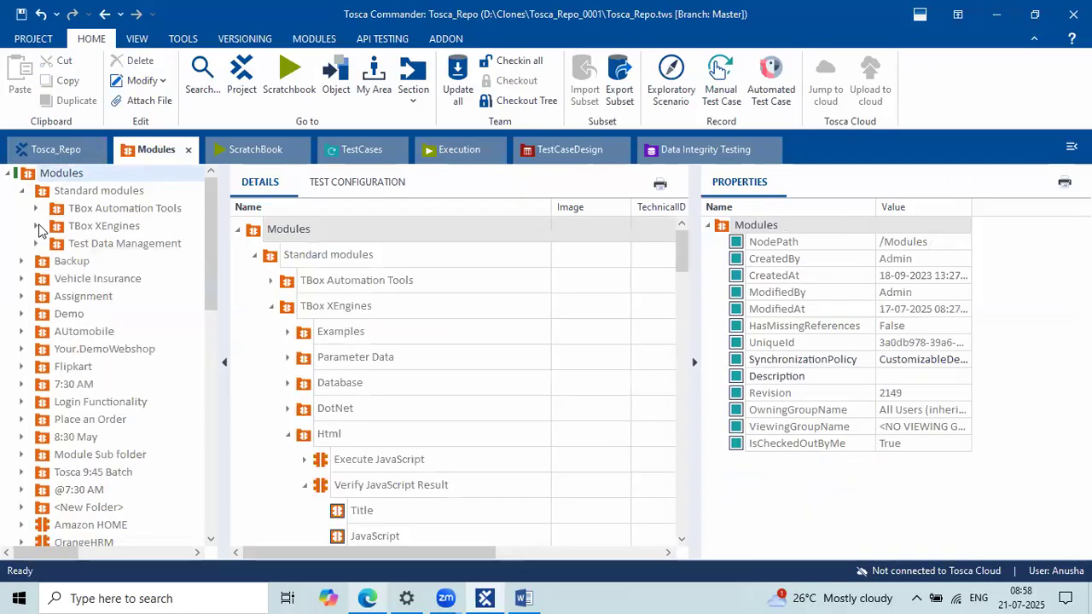
click(23, 192)
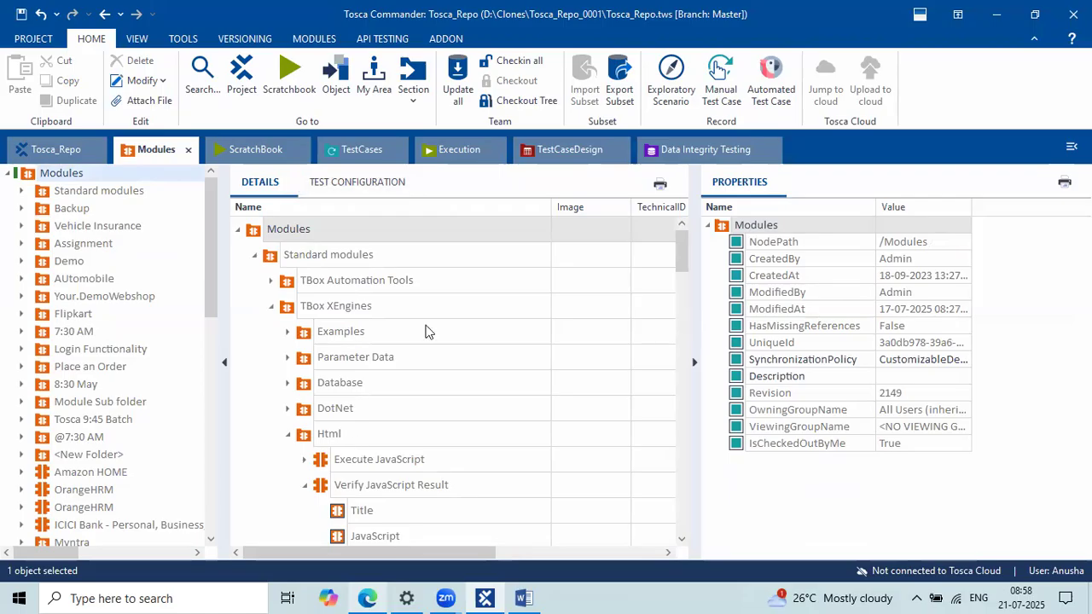
Step: Switch between TestCases and Modules, expanding then collapsing the Register step in the Details grid
click(369, 155)
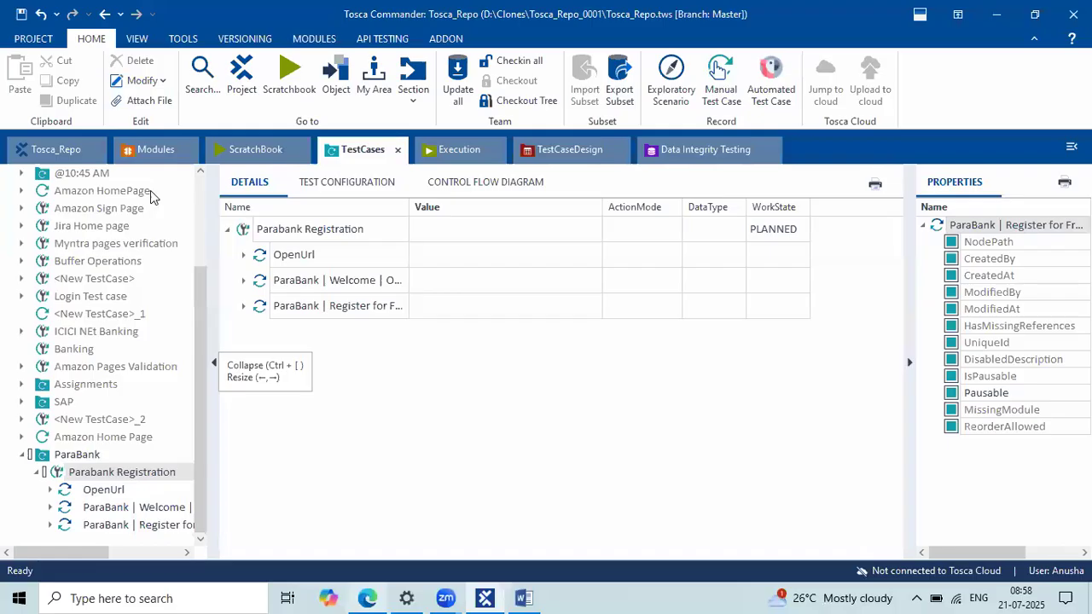
click(145, 151)
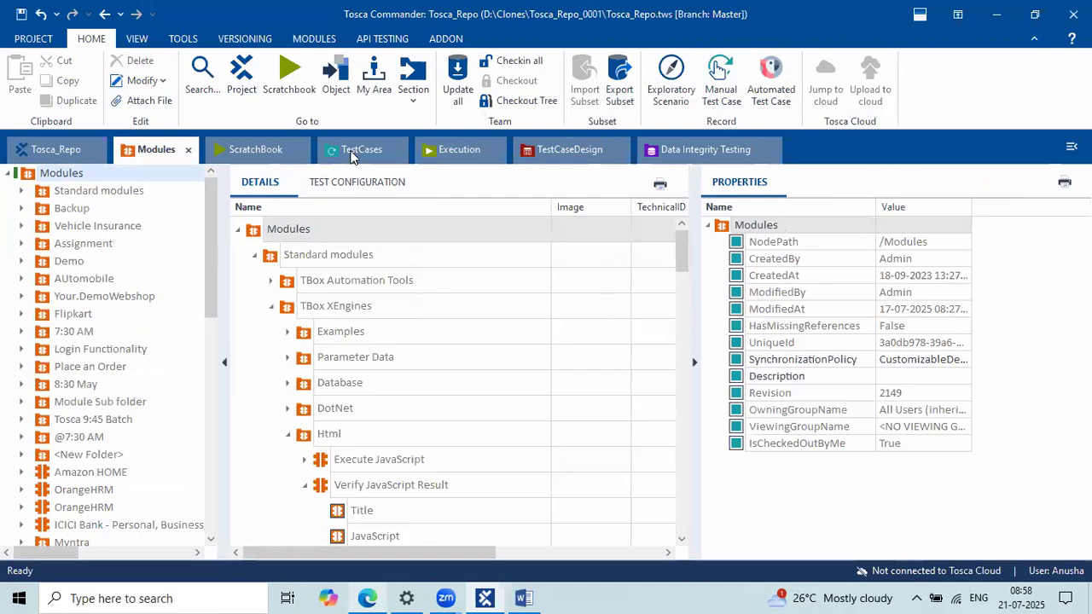
click(362, 151)
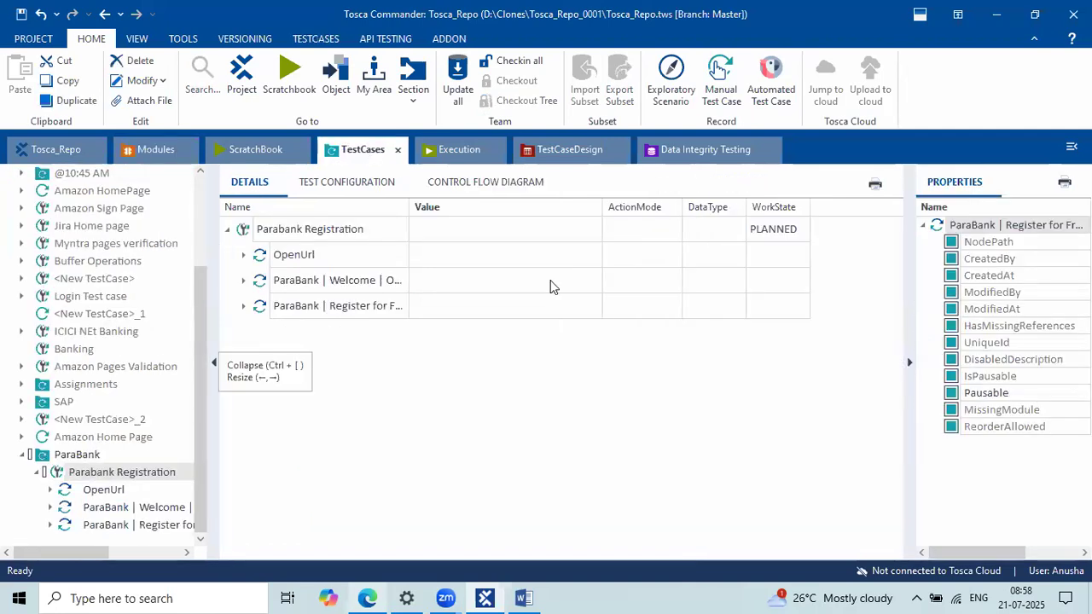
click(242, 305)
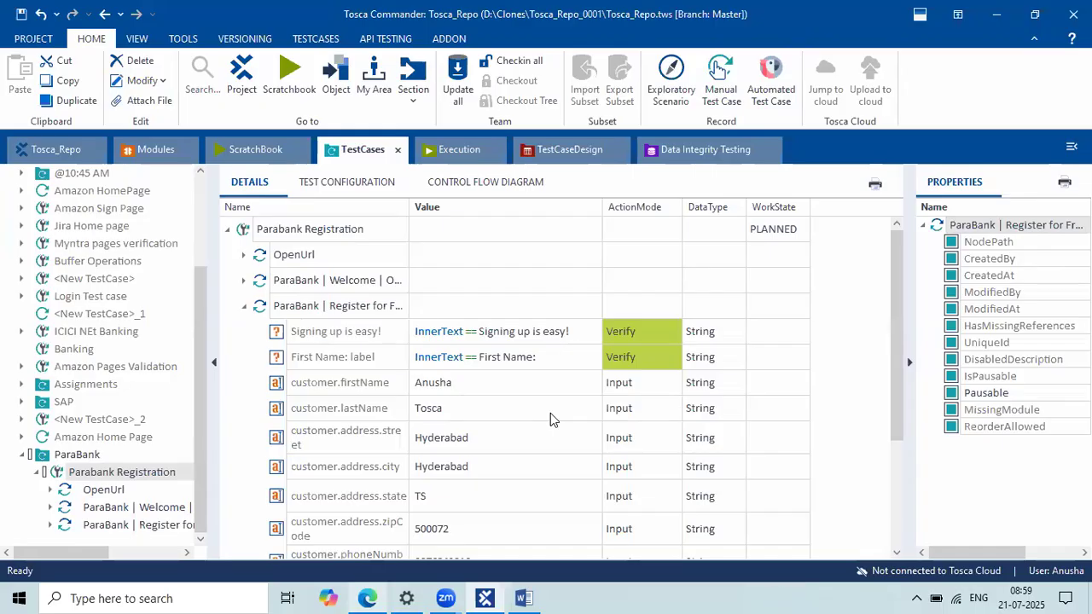
click(155, 152)
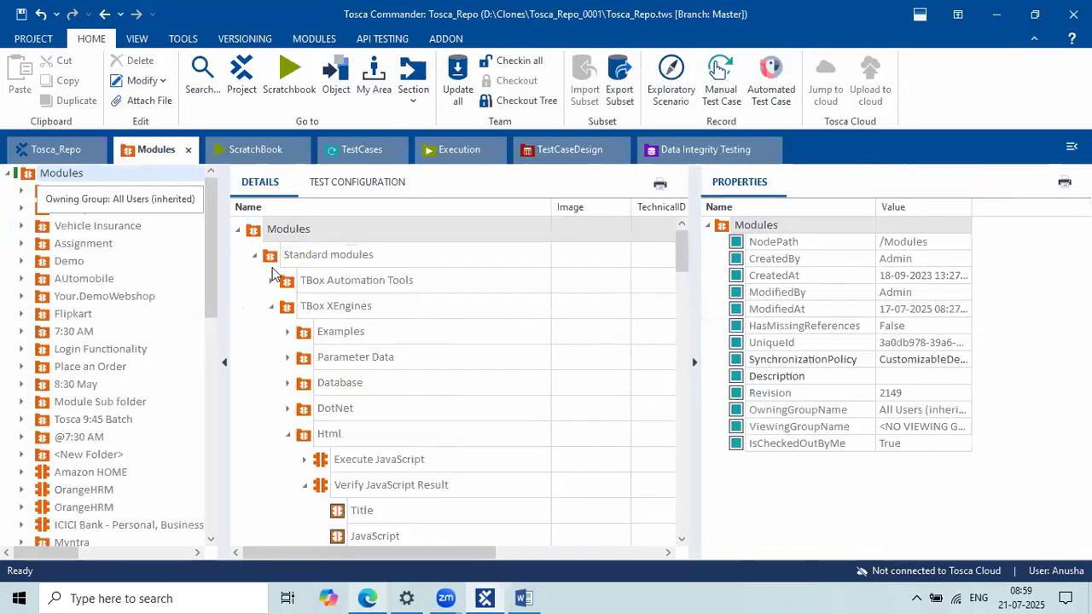
click(353, 157)
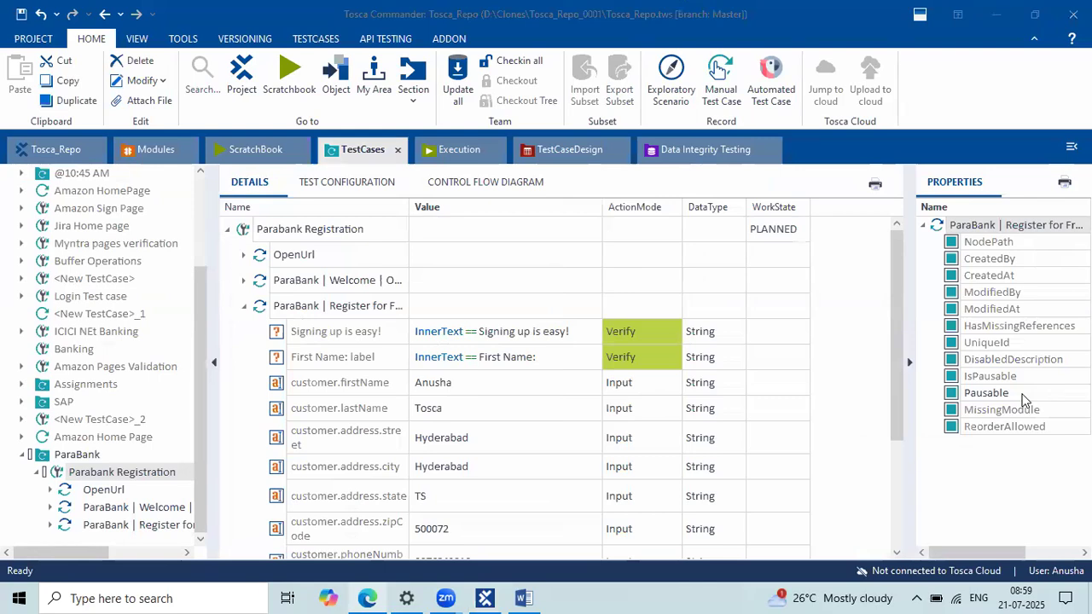
click(245, 309)
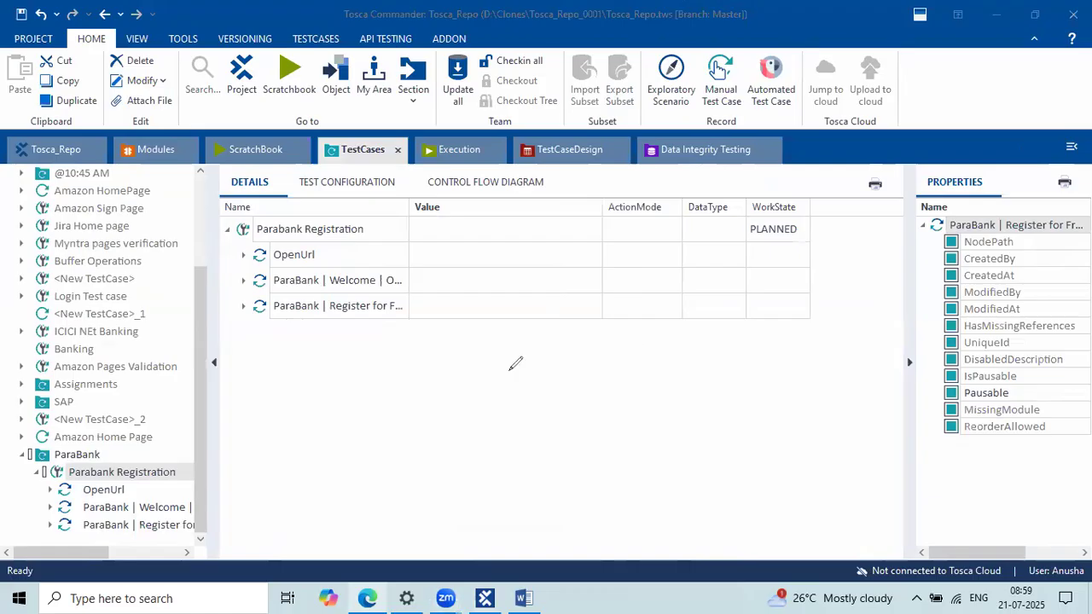
mouse_move(509, 371)
mouse_down()
mouse_move(521, 408)
mouse_move(541, 388)
mouse_move(564, 394)
mouse_move(547, 445)
mouse_move(578, 437)
mouse_move(625, 393)
mouse_move(657, 409)
mouse_up()
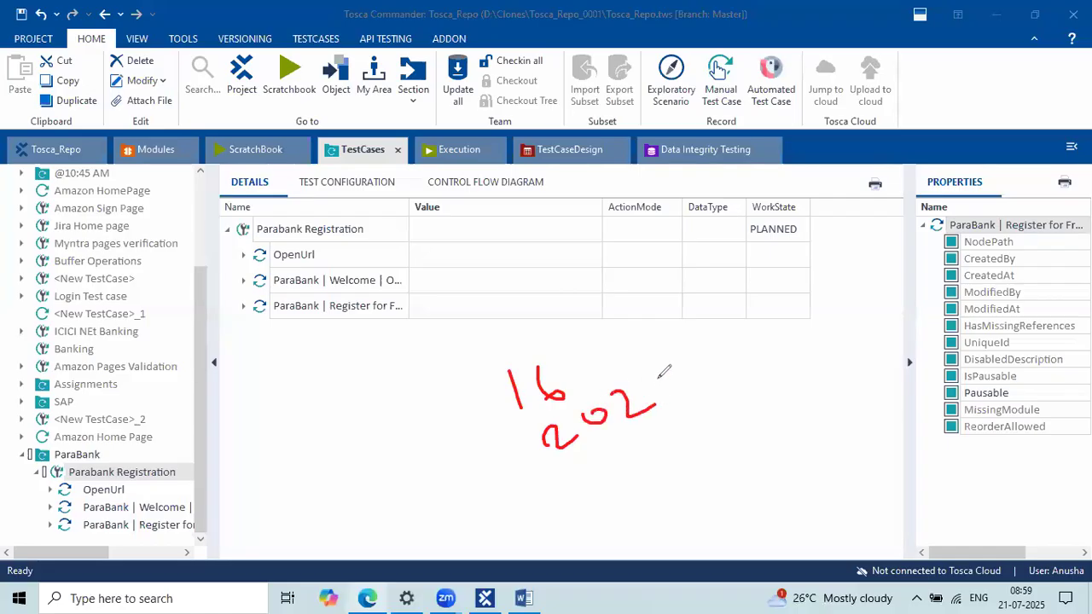
drag(646, 348, 659, 375)
drag(654, 349, 658, 381)
drag(582, 362, 617, 312)
mouse_move(683, 371)
mouse_down()
mouse_move(724, 343)
mouse_move(728, 307)
mouse_up()
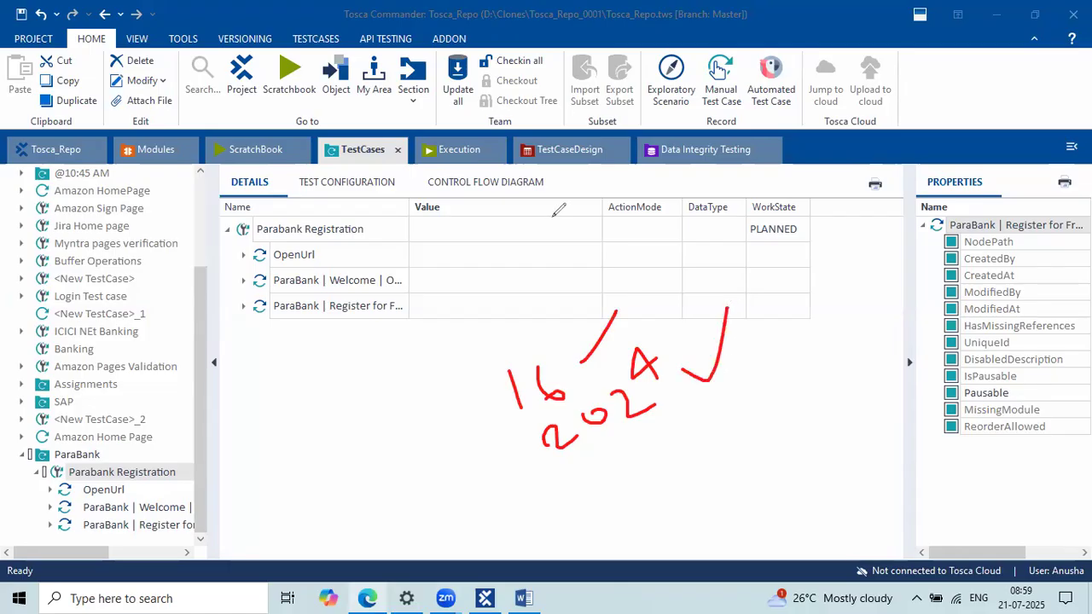
mouse_move(608, 278)
mouse_down()
mouse_move(438, 338)
mouse_move(766, 254)
mouse_up()
click(689, 338)
drag(689, 337, 719, 325)
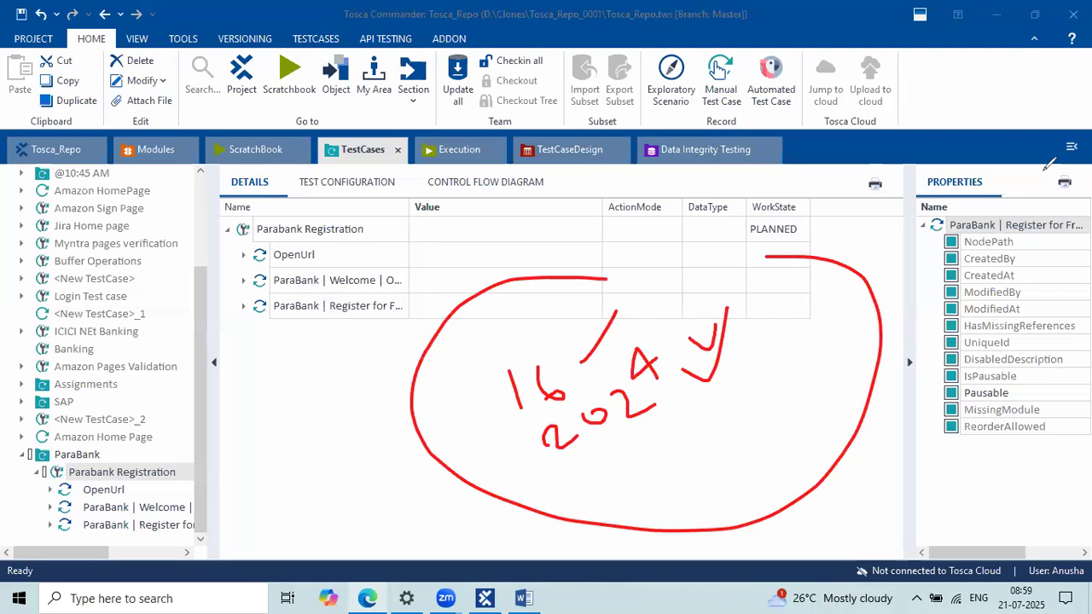
click(1044, 170)
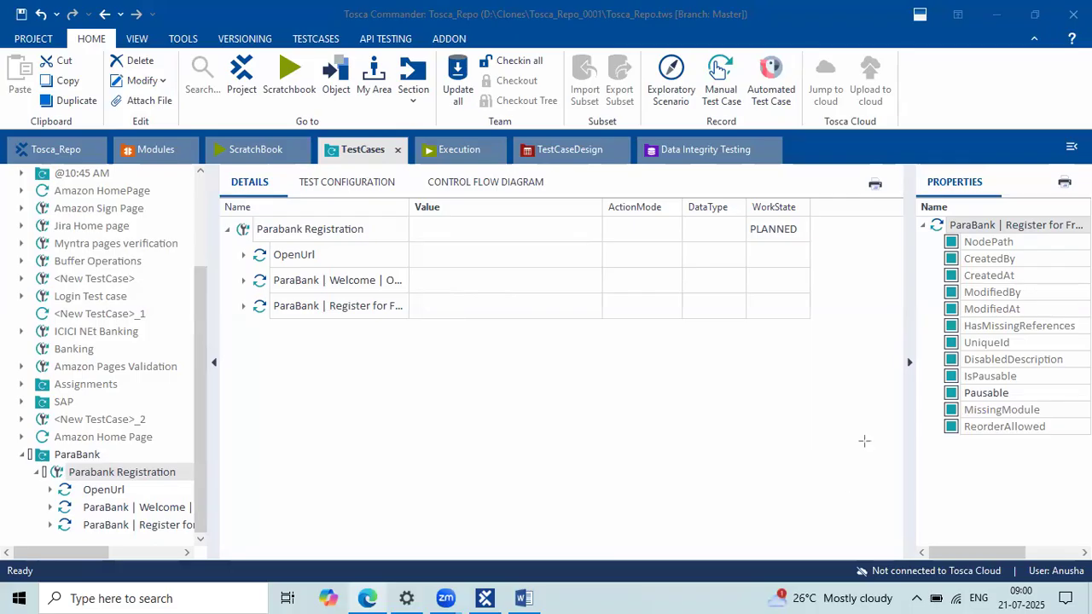
drag(843, 552, 1013, 589)
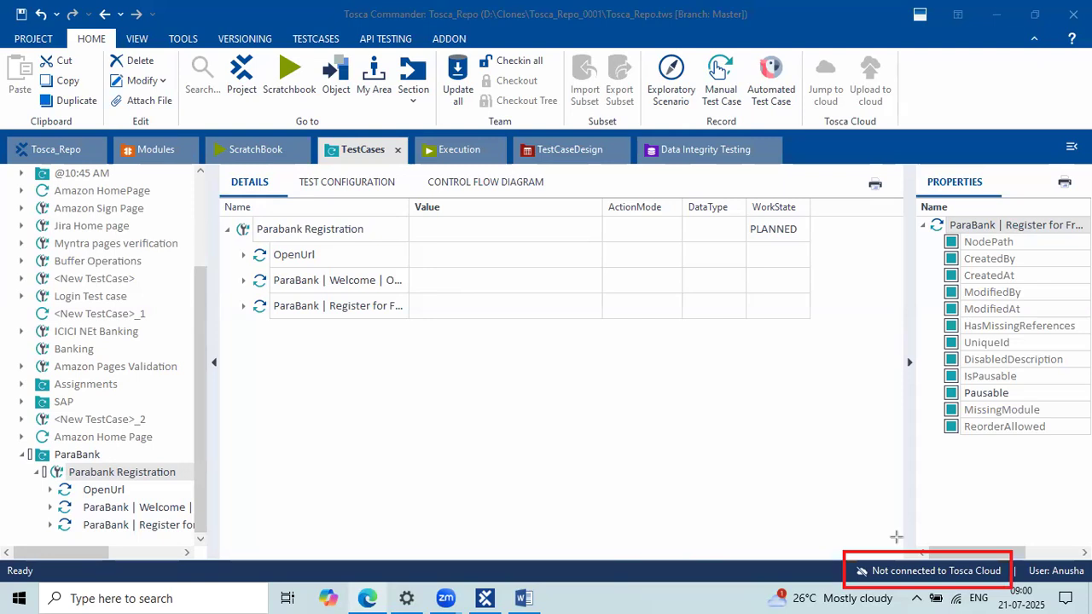
drag(229, 222, 410, 313)
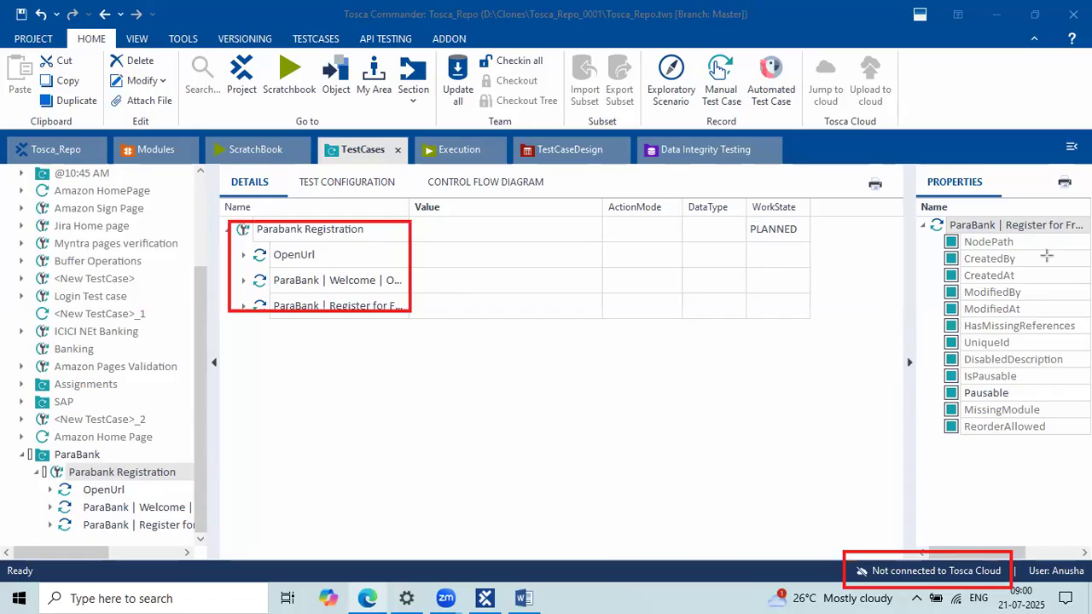
key(Escape)
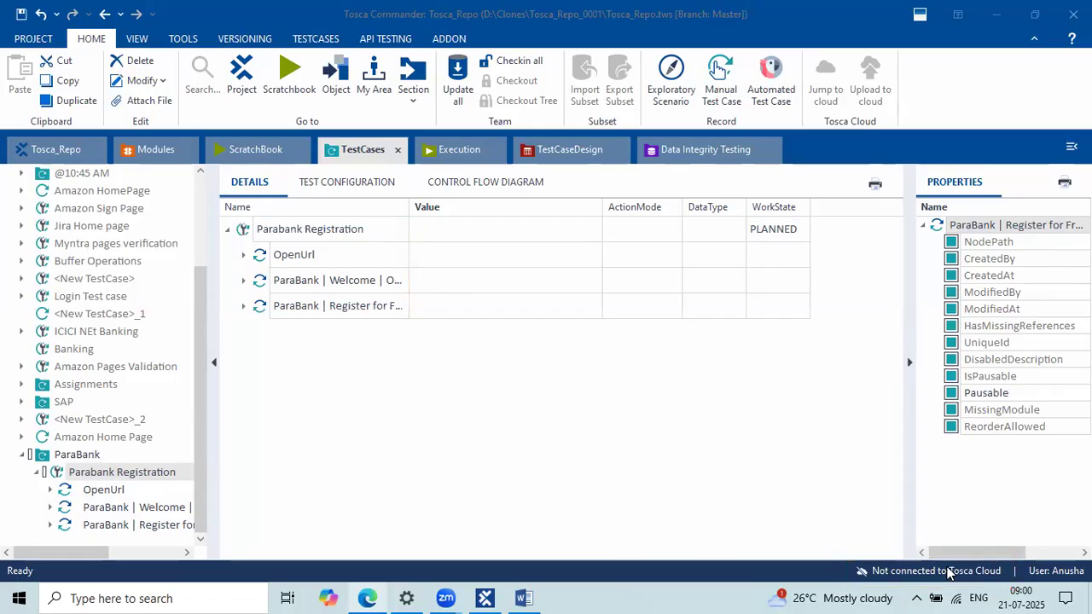
click(949, 576)
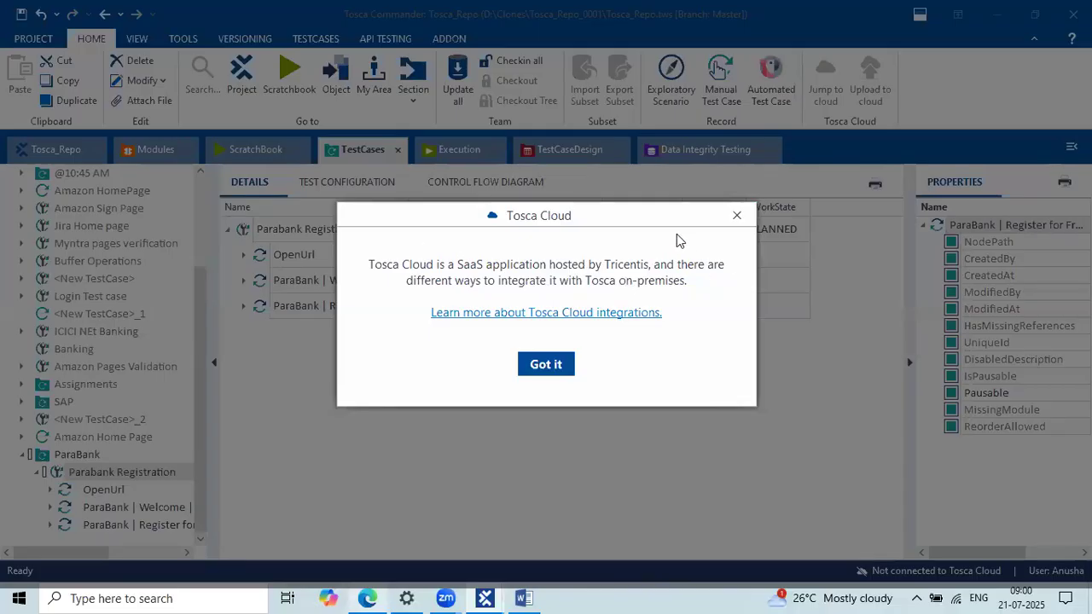
click(739, 216)
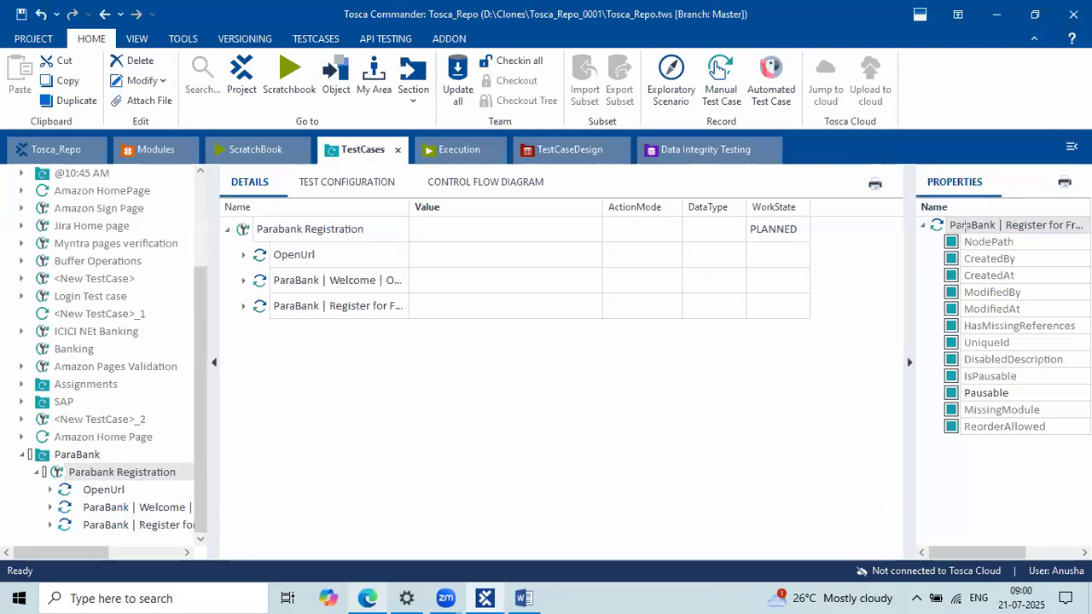
Step: Select the Register for Free step in the test case details
drag(833, 559, 1013, 585)
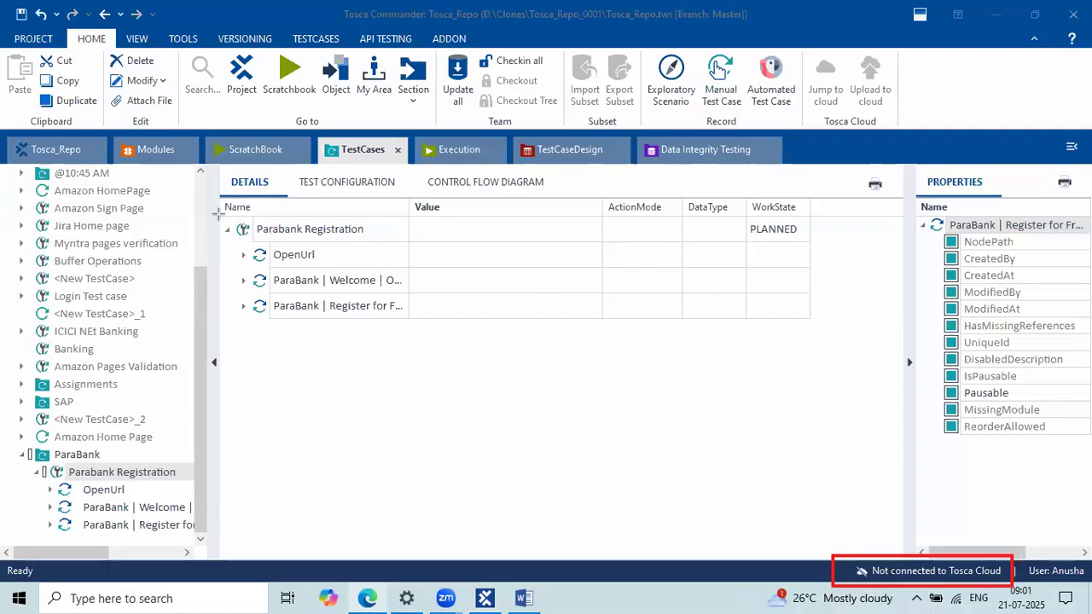
drag(217, 214, 410, 307)
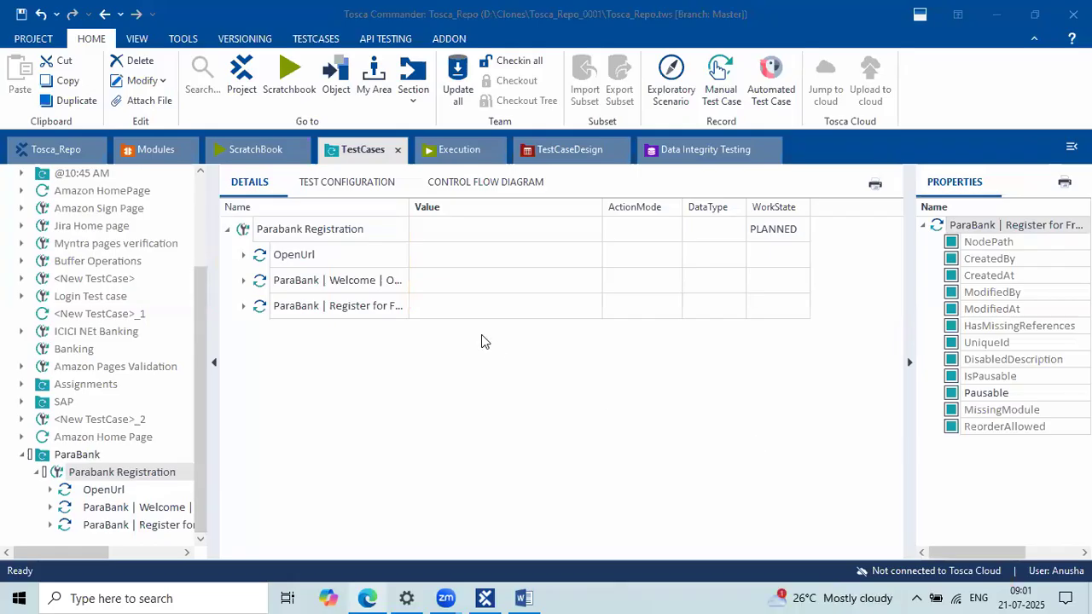
click(651, 352)
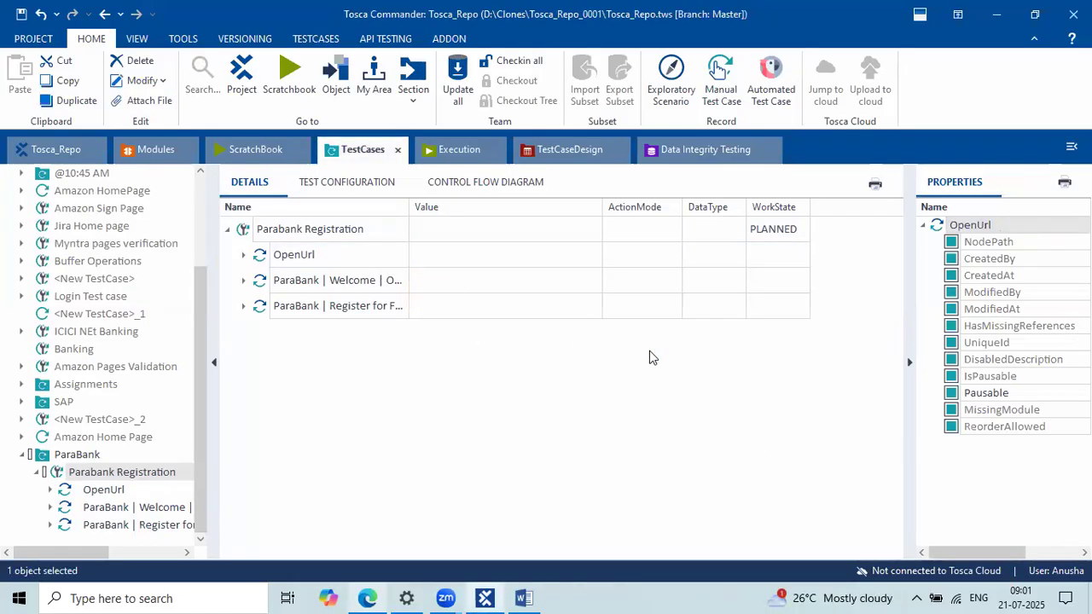
click(580, 303)
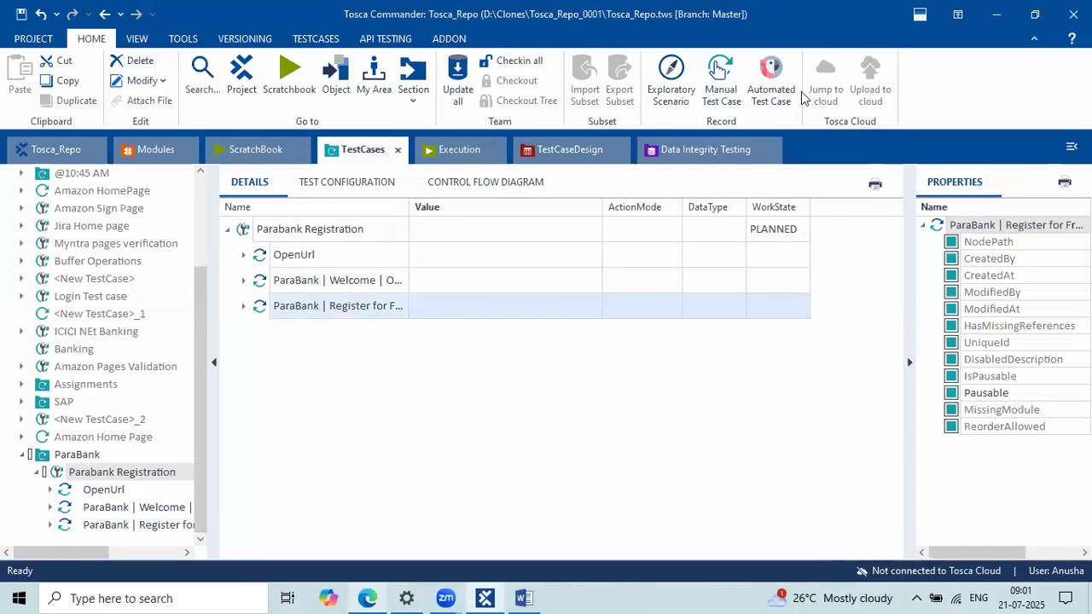
Step: Dismiss the Tosca Cloud dialog, collapse Parabank Registration, and switch to the Modules section
click(715, 97)
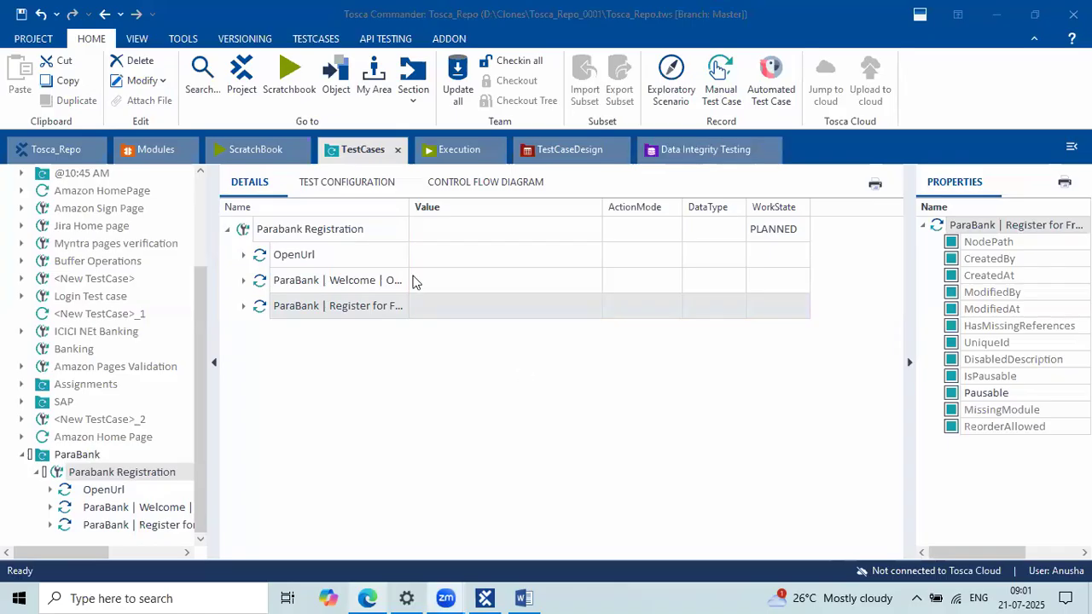
click(227, 232)
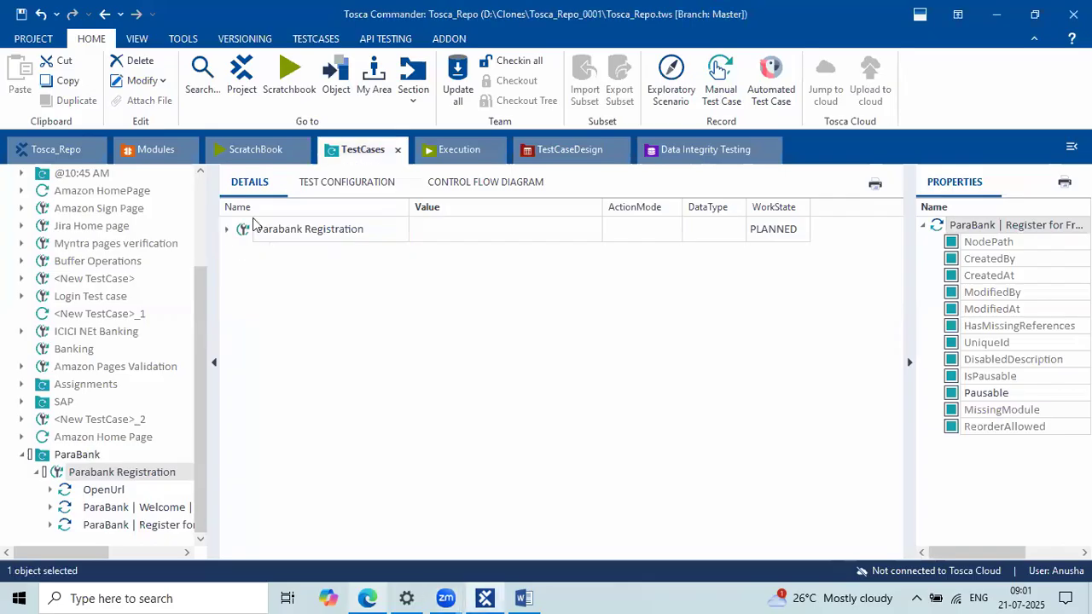
click(143, 148)
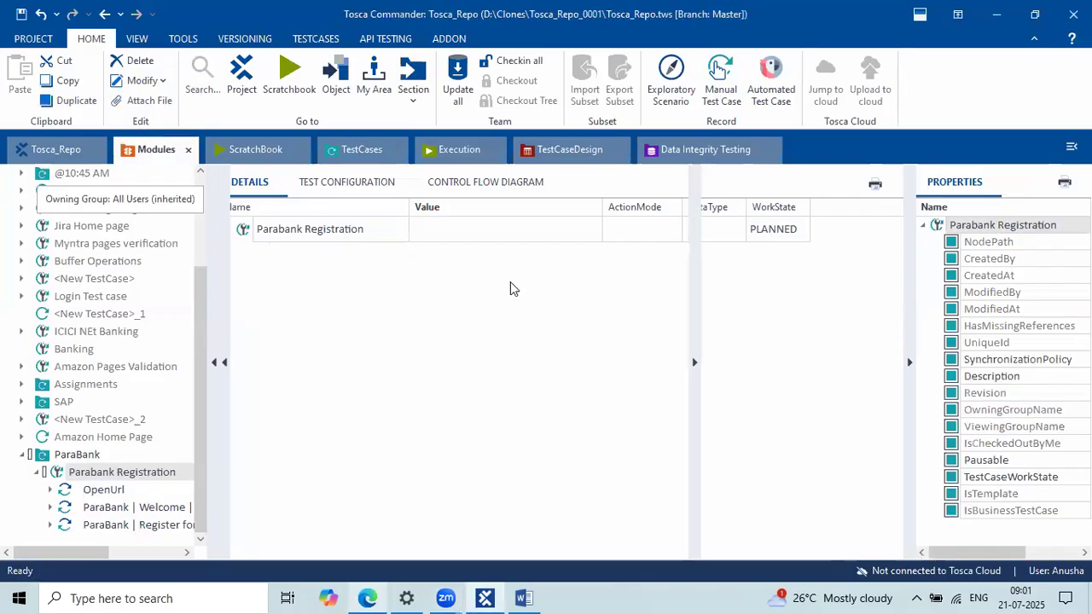